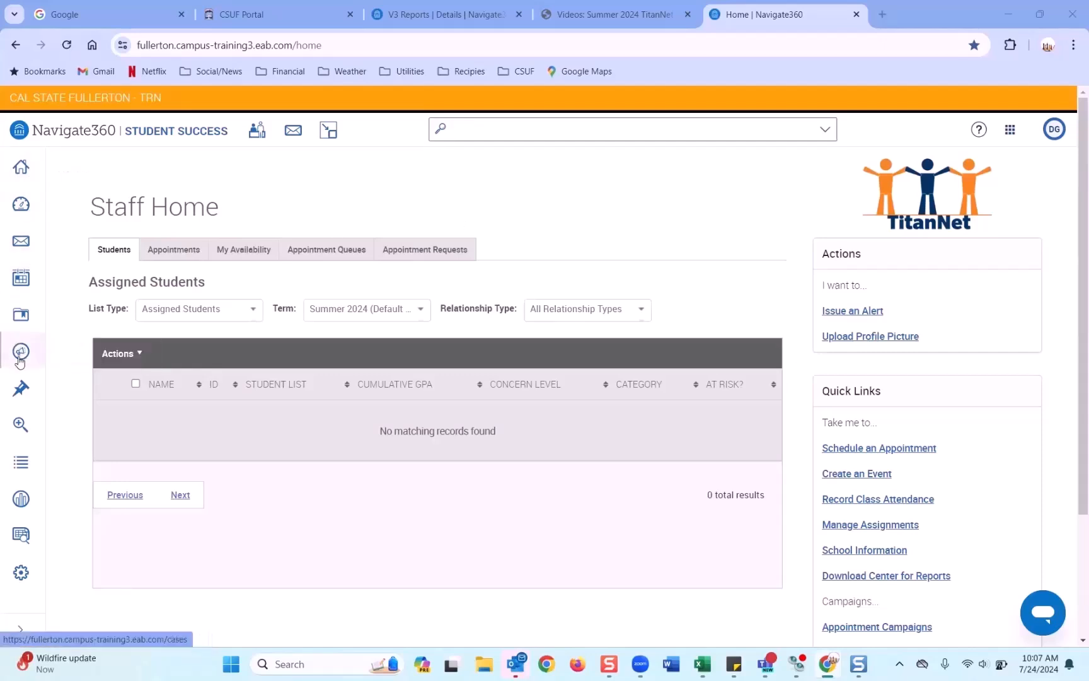
Step: Open Campaigns & Events from the Campaigns icon in the left sidebar
{"action": "left_click", "coordinate": [24, 354]}
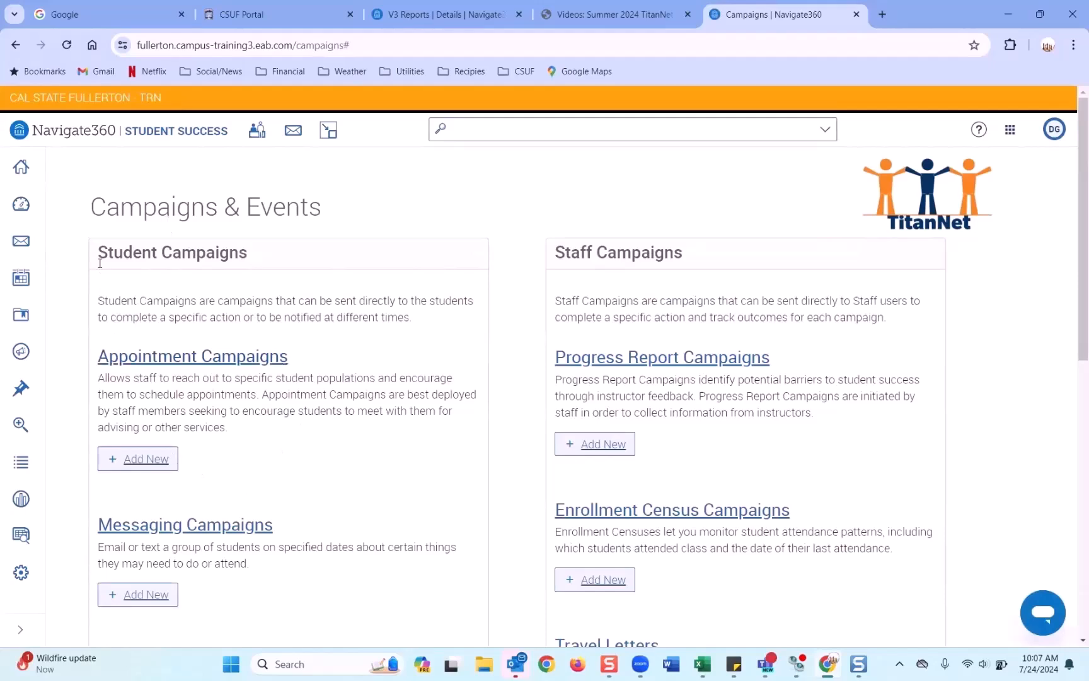
{"action": "scroll", "coordinate": [231, 260], "scroll_direction": "down", "scroll_amount": 2}
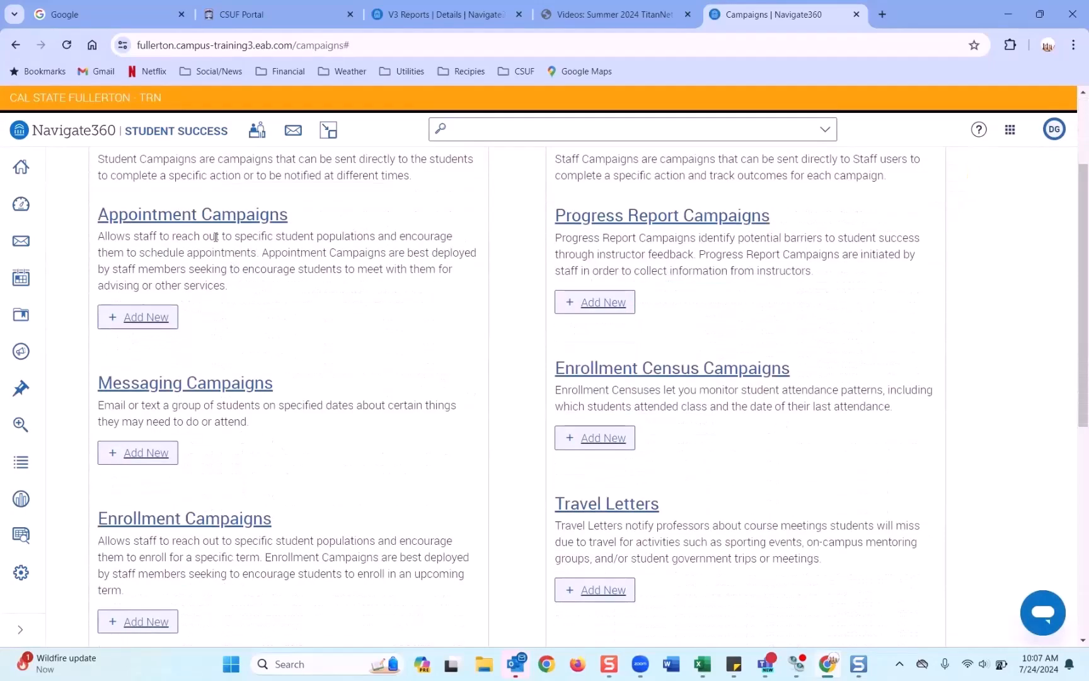
{"action": "left_click", "coordinate": [136, 219]}
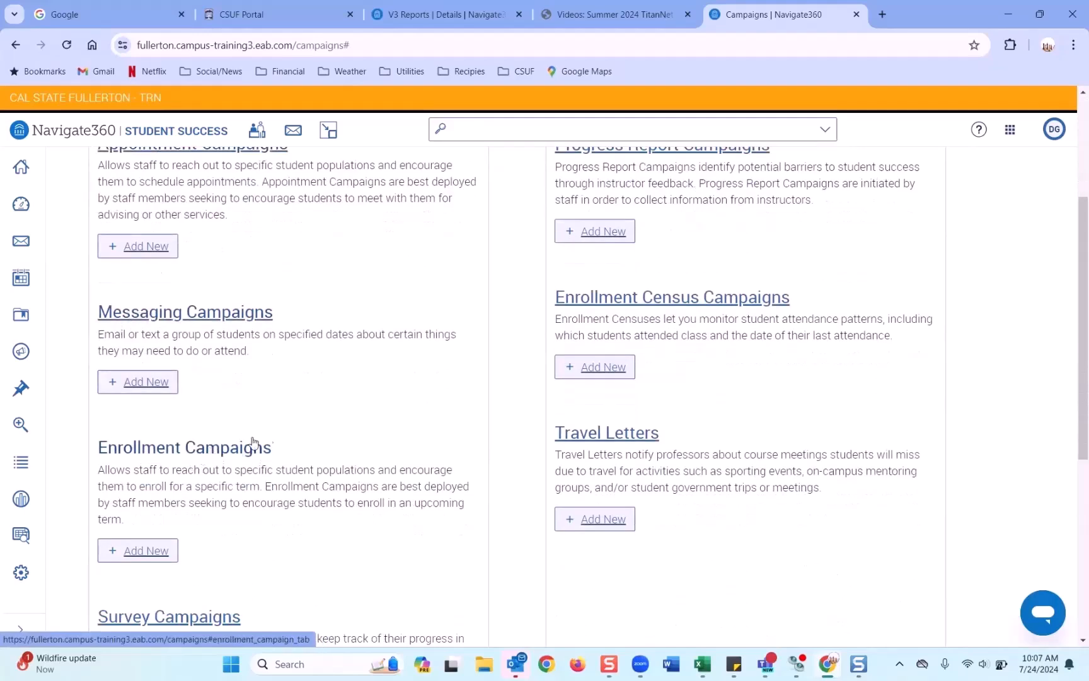
{"action": "scroll", "coordinate": [281, 438], "scroll_direction": "down", "scroll_amount": 5}
{"action": "scroll", "coordinate": [281, 435], "scroll_direction": "up", "scroll_amount": 6}
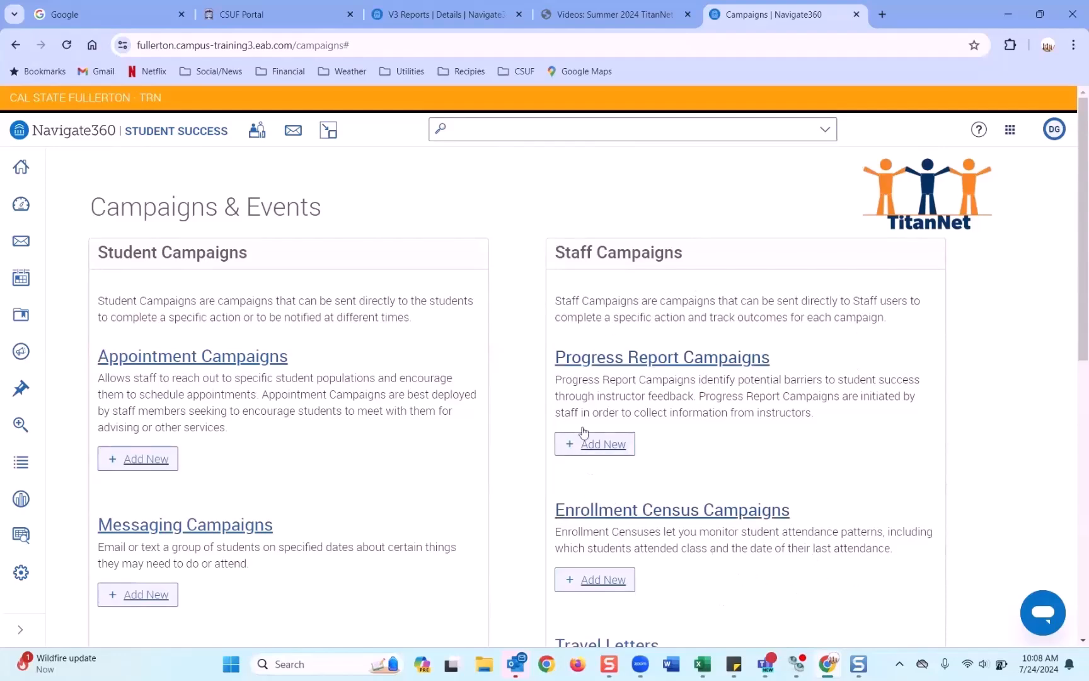
{"action": "scroll", "coordinate": [532, 406], "scroll_direction": "down", "scroll_amount": 9}
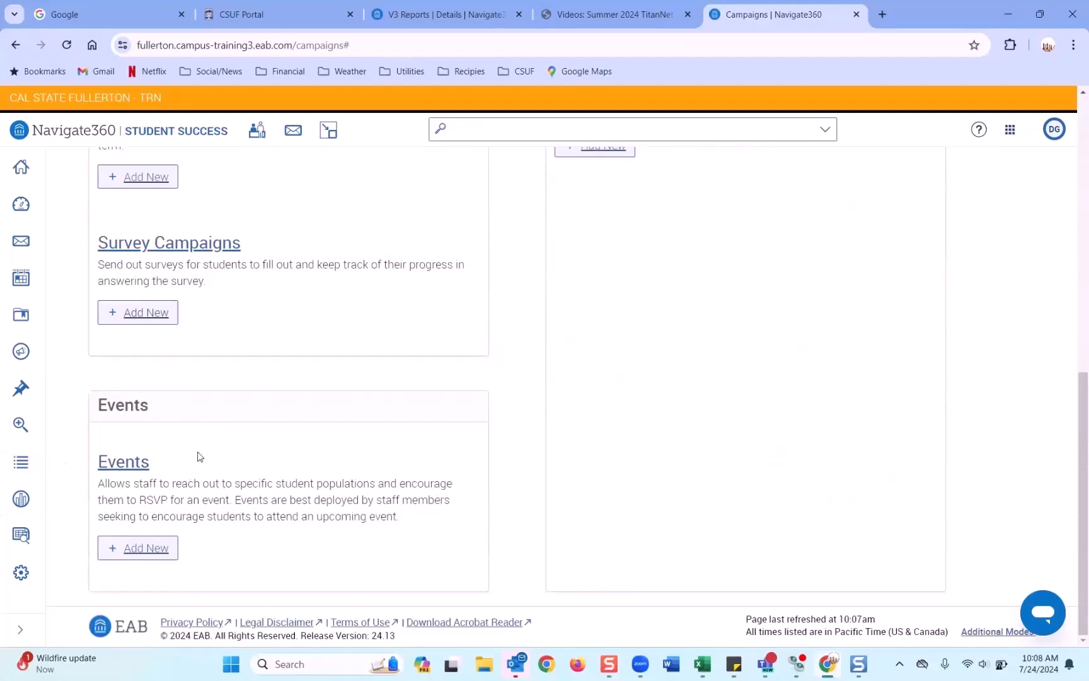
{"action": "scroll", "coordinate": [202, 454], "scroll_direction": "up", "scroll_amount": 1}
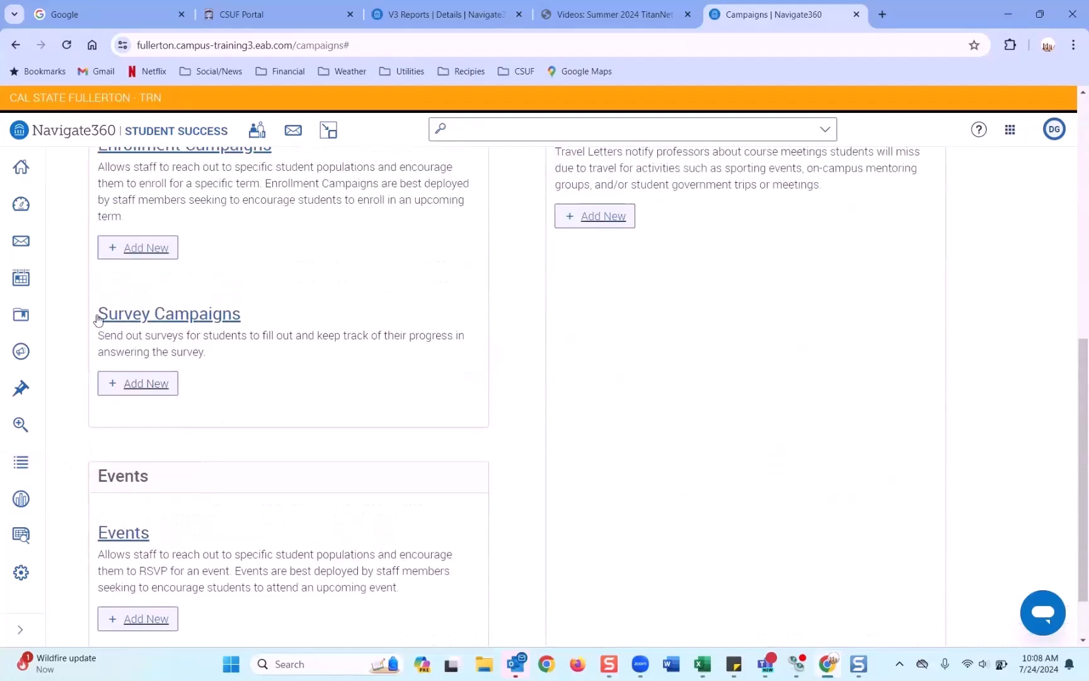
{"action": "scroll", "coordinate": [239, 362], "scroll_direction": "up", "scroll_amount": 6}
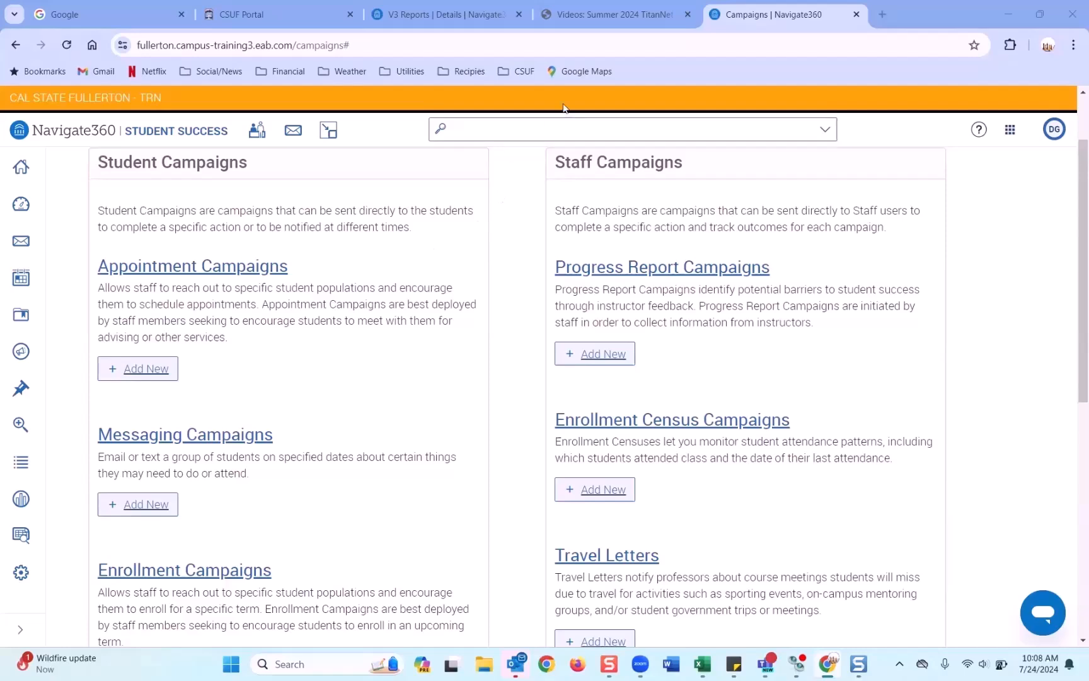
{"action": "scroll", "coordinate": [341, 366], "scroll_direction": "down", "scroll_amount": 1}
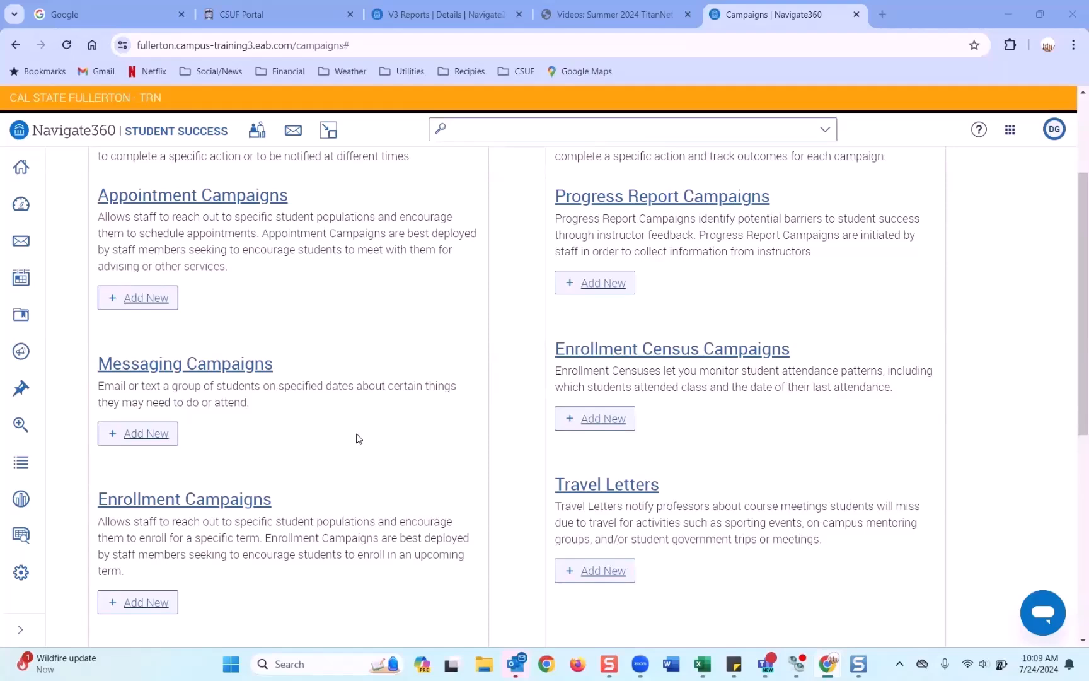
{"action": "scroll", "coordinate": [345, 434], "scroll_direction": "up", "scroll_amount": 1}
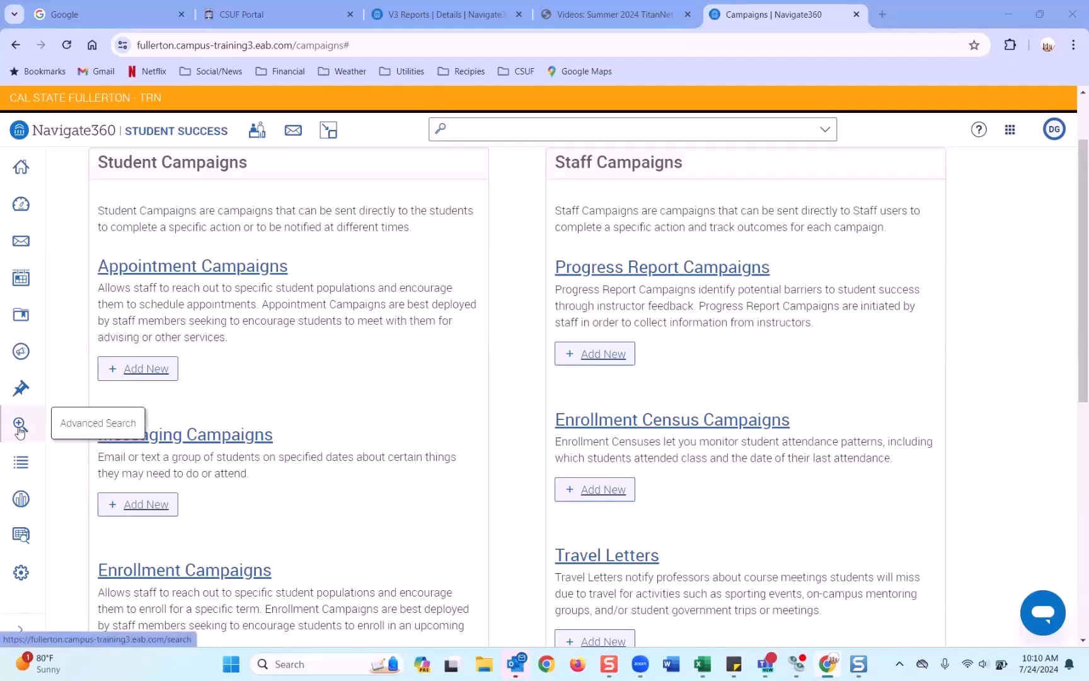
Step: Open Advanced Search and scroll through its student filter categories
{"action": "left_click", "coordinate": [20, 428]}
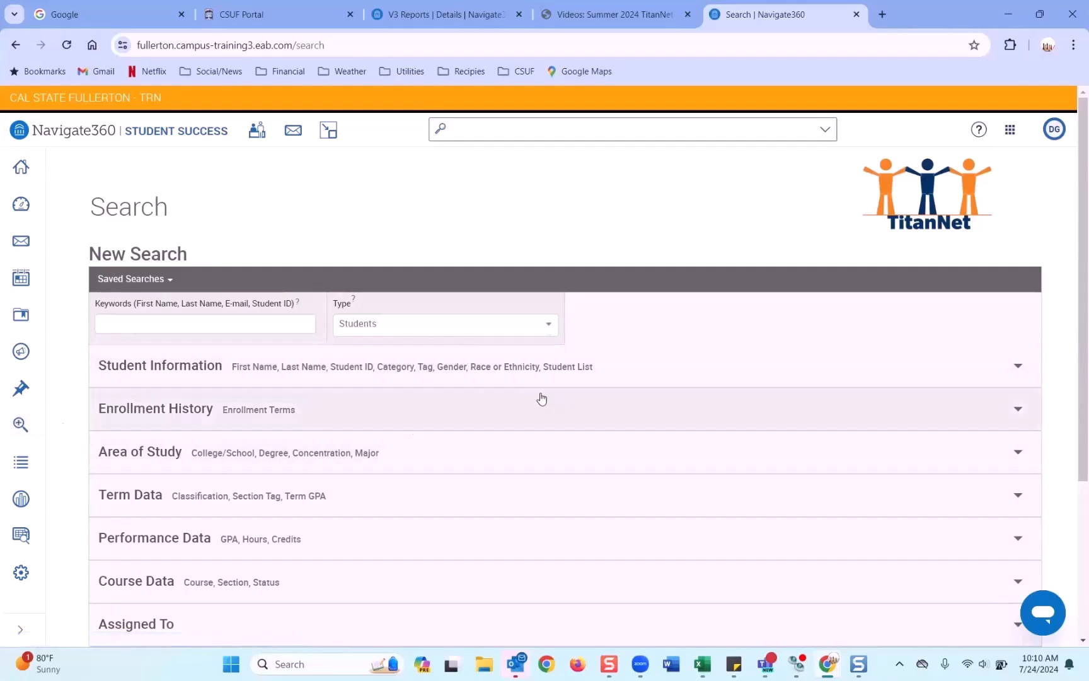
{"action": "scroll", "coordinate": [510, 399], "scroll_direction": "down", "scroll_amount": 3}
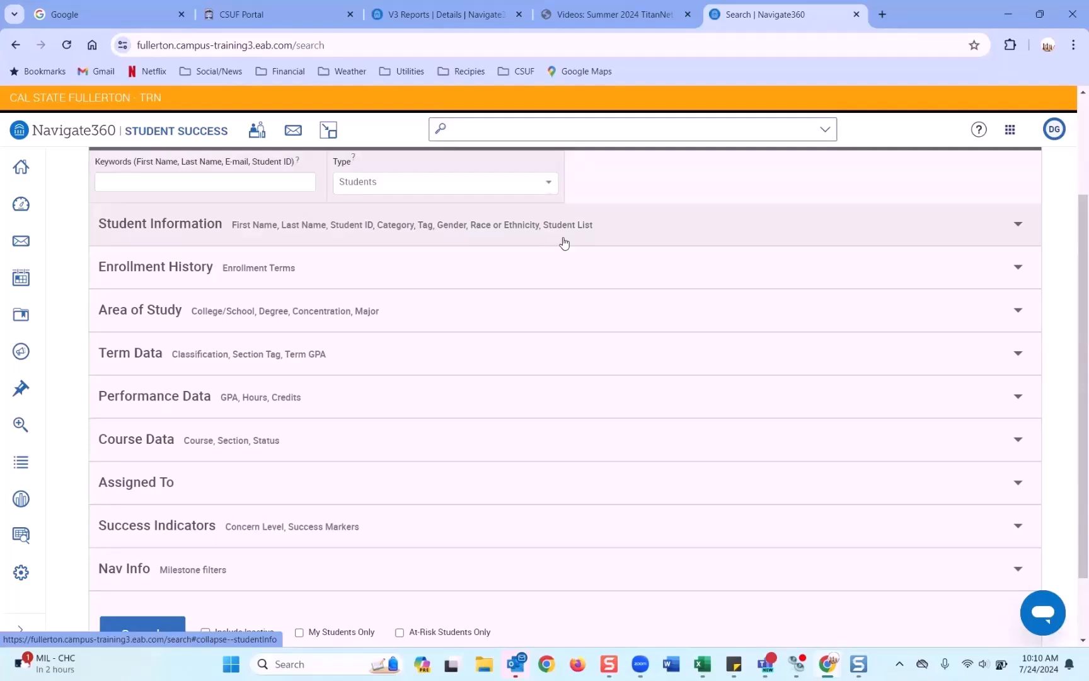
Step: Require students to have both the Undergraduate Degree (UGD) and Cohort - Fall 2024 categories
{"action": "left_click", "coordinate": [562, 241]}
{"action": "left_click", "coordinate": [546, 388]}
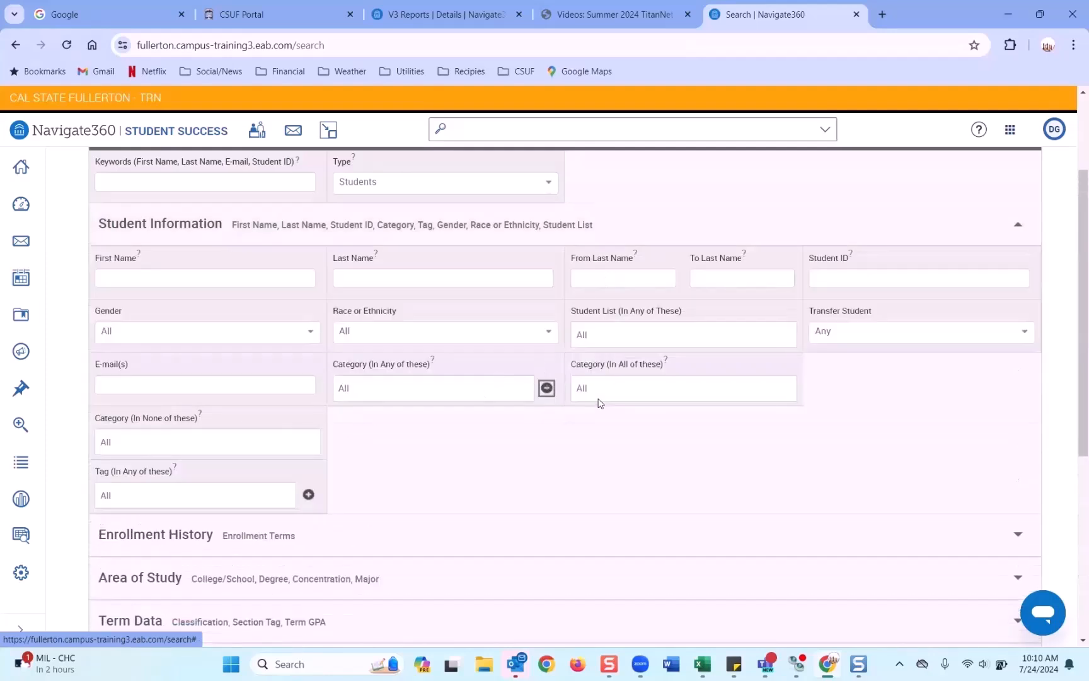
{"action": "left_click", "coordinate": [610, 398]}
{"action": "type", "text": "ud"}
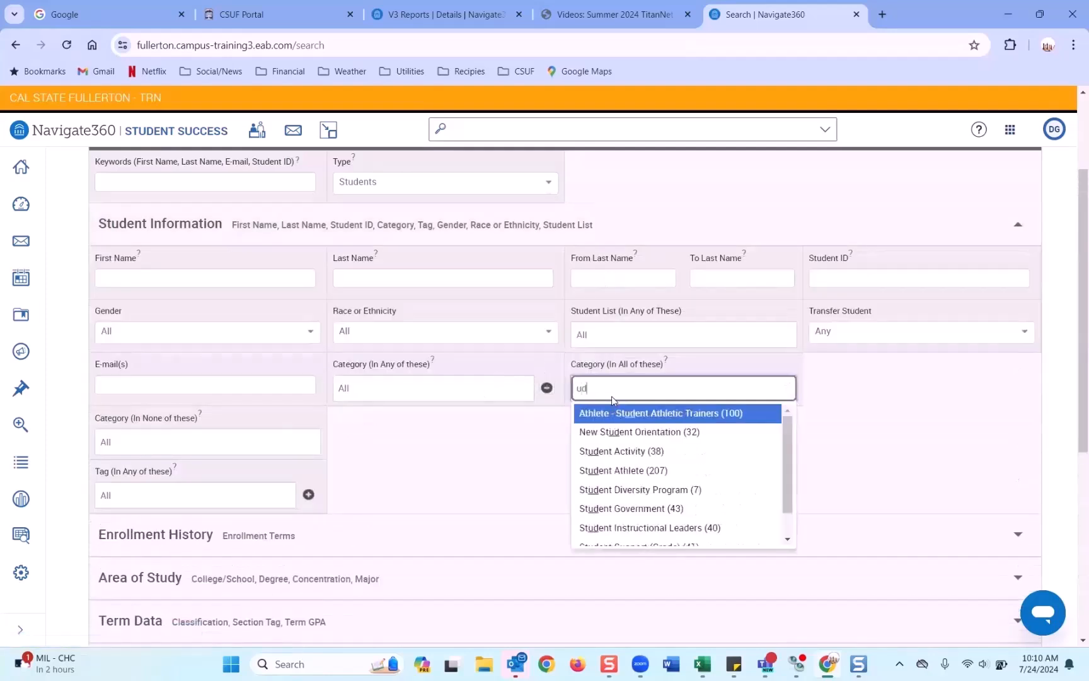
{"action": "key", "text": "BackSpace"}
{"action": "type", "text": "hd"}
{"action": "key", "text": "BackSpace"}
{"action": "key", "text": "BackSpace"}
{"action": "type", "text": "gd"}
{"action": "left_click", "coordinate": [609, 416]}
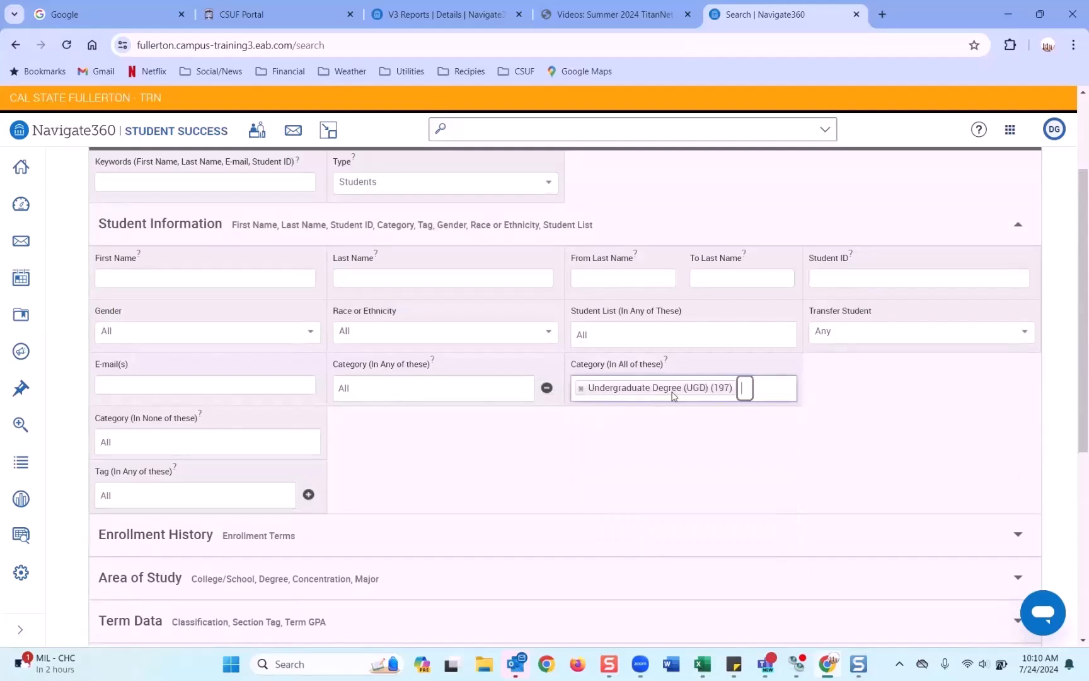
{"action": "type", "text": "2247"}
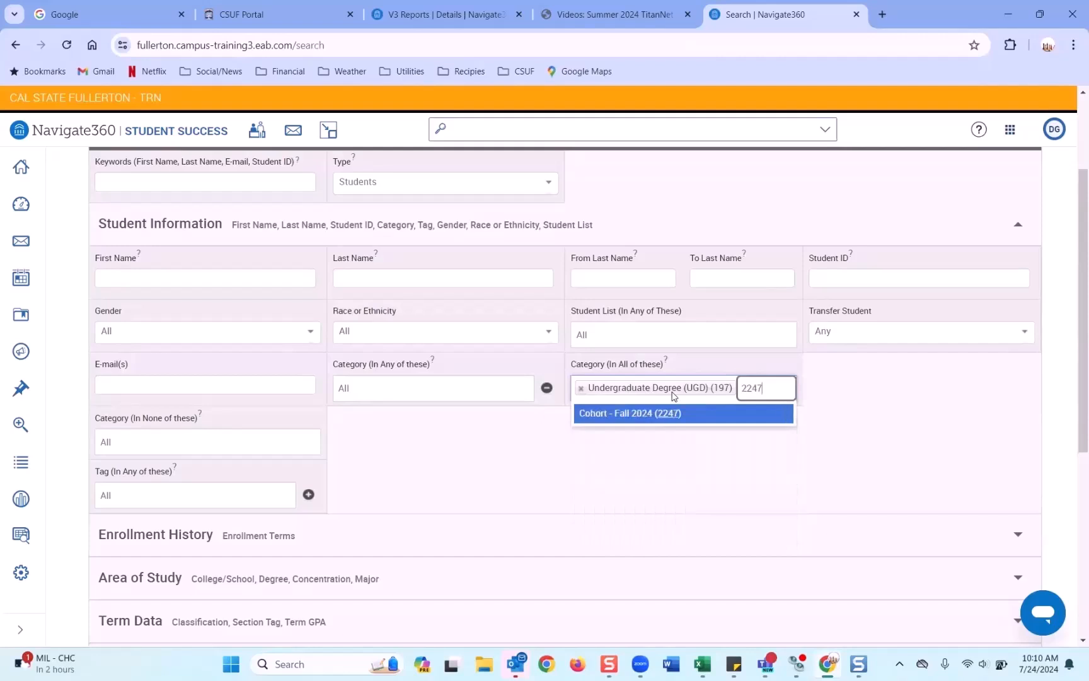
{"action": "left_click", "coordinate": [668, 413]}
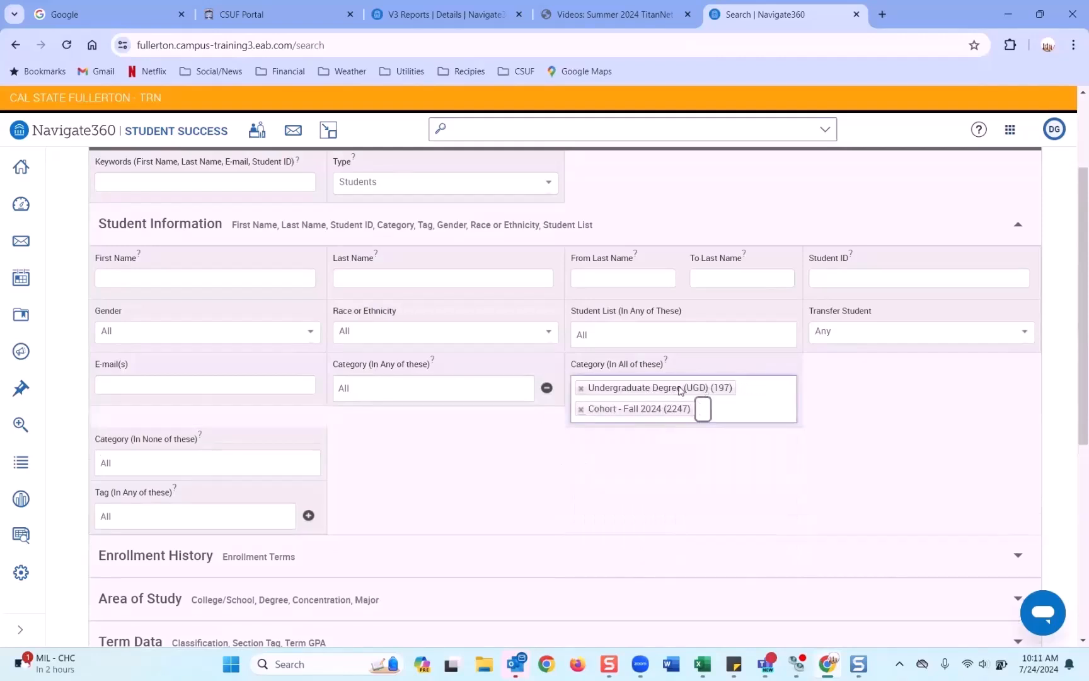
Step: Filter by college CSU Fullerton and major Undergraduate Undeclared BA, then run the search
{"action": "scroll", "coordinate": [656, 384], "scroll_direction": "down", "scroll_amount": 3}
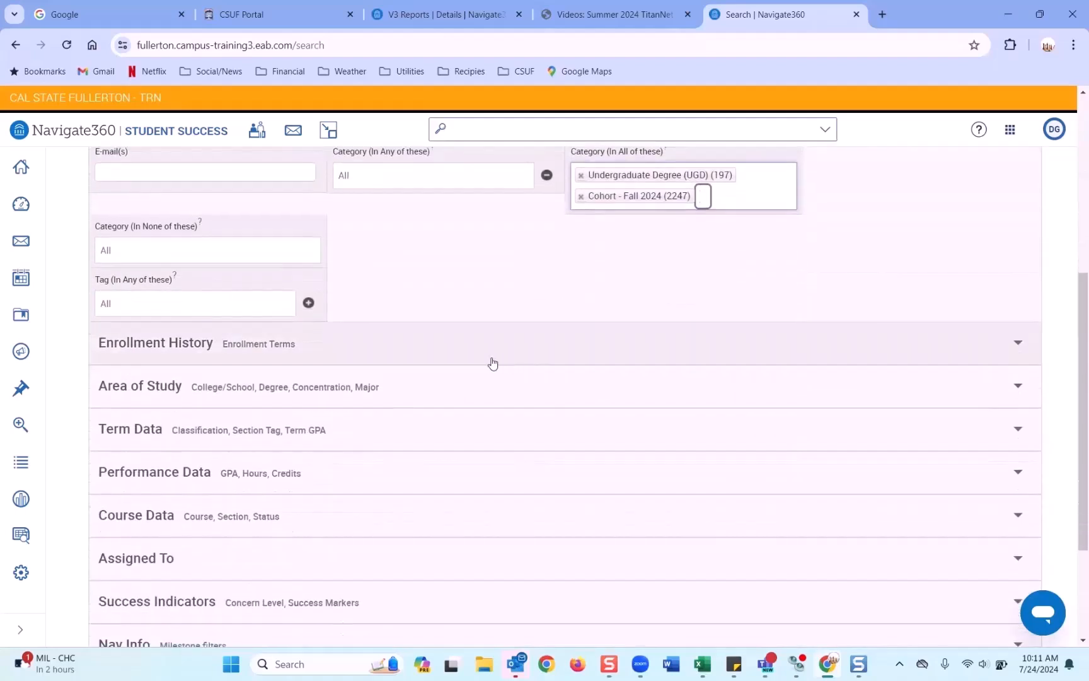
{"action": "scroll", "coordinate": [408, 367], "scroll_direction": "down", "scroll_amount": 2}
{"action": "left_click", "coordinate": [304, 262]}
{"action": "left_click", "coordinate": [252, 300]}
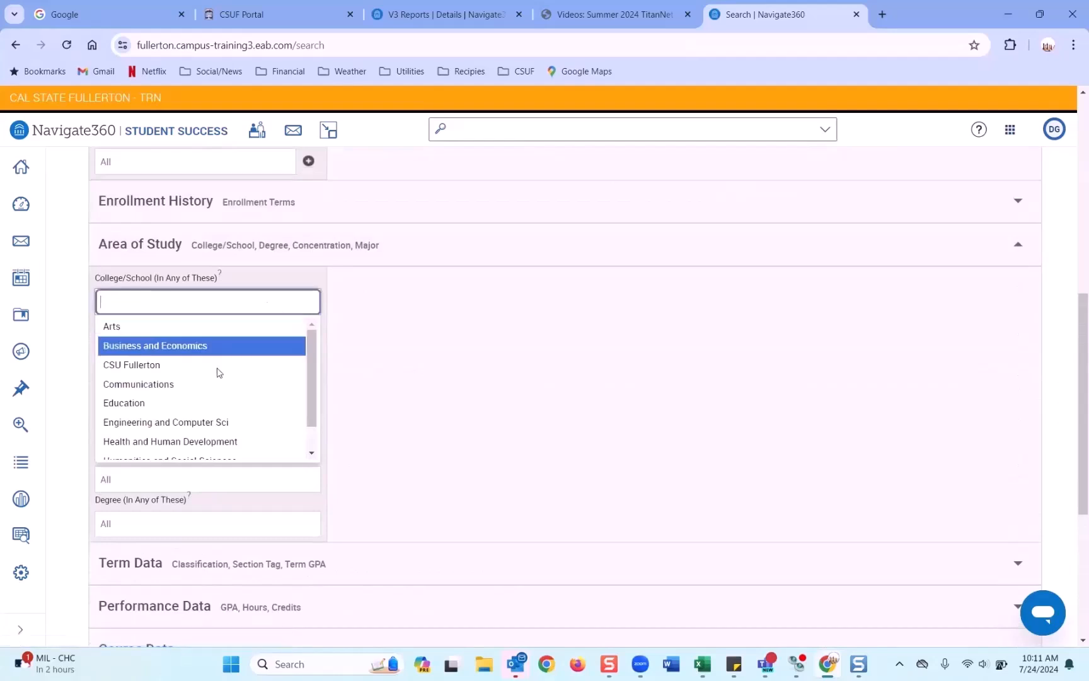
{"action": "scroll", "coordinate": [217, 372], "scroll_direction": "down", "scroll_amount": 1}
{"action": "left_click", "coordinate": [158, 335]}
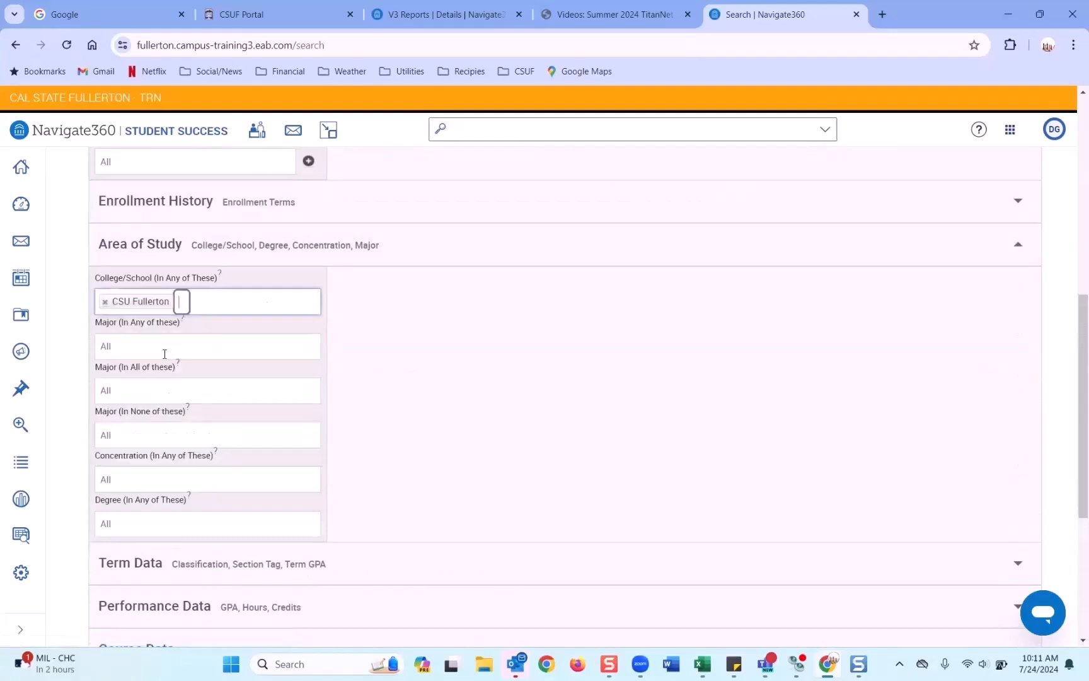
{"action": "left_click", "coordinate": [165, 353]}
{"action": "key", "text": "Escape"}
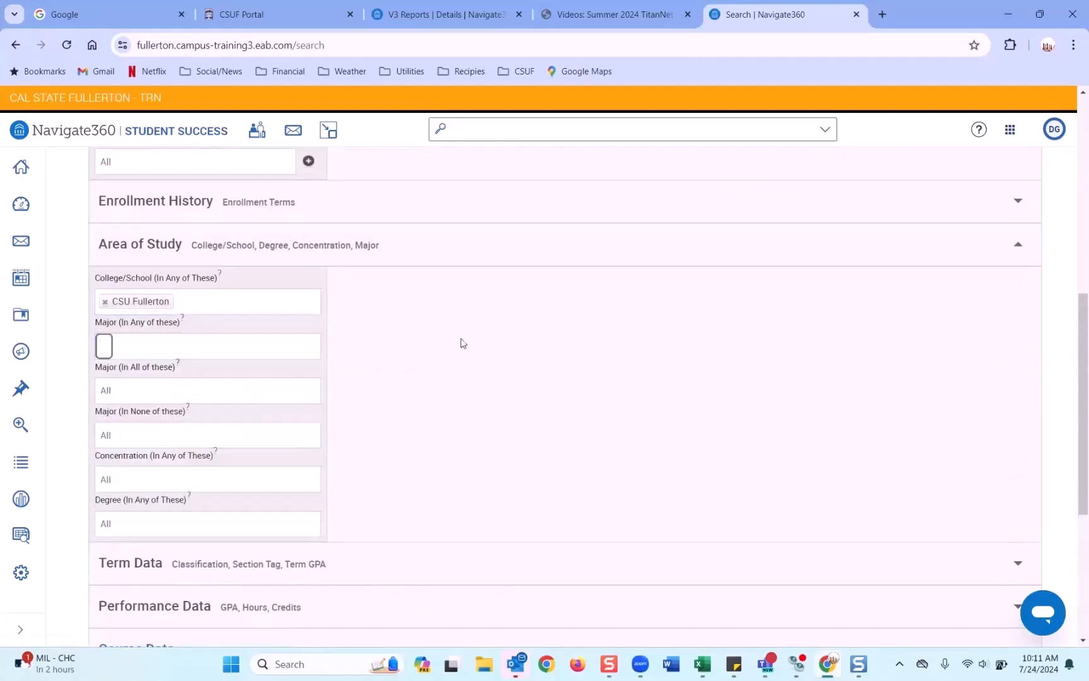
{"action": "left_click", "coordinate": [250, 345]}
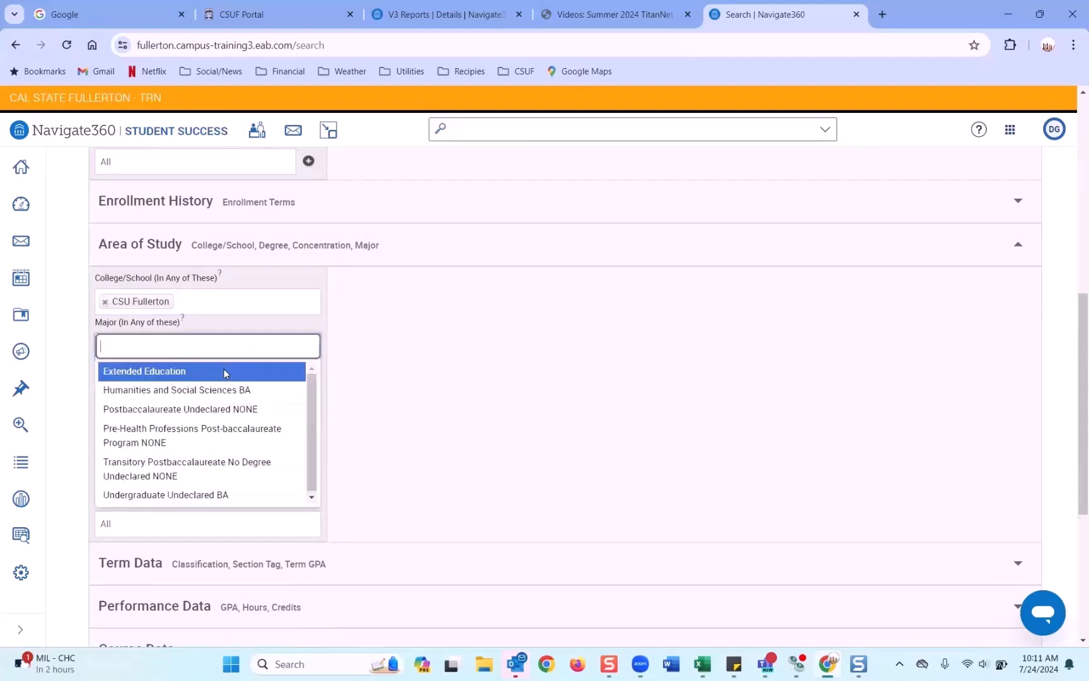
{"action": "left_click", "coordinate": [180, 493]}
{"action": "scroll", "coordinate": [192, 504], "scroll_direction": "down", "scroll_amount": 5}
{"action": "left_click", "coordinate": [142, 558]}
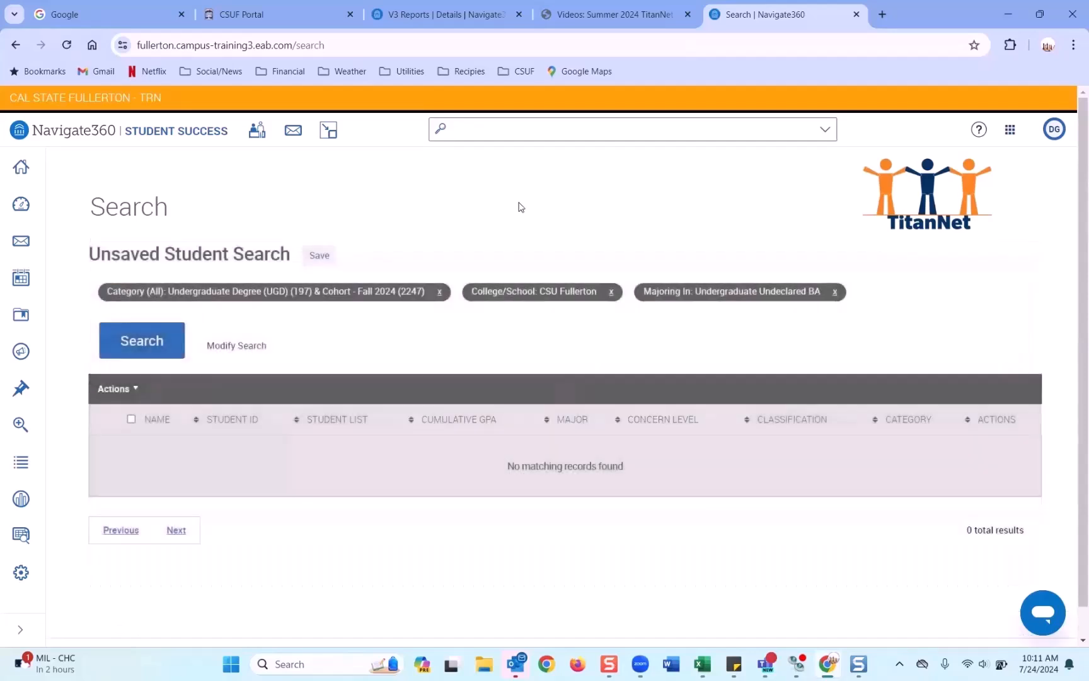
Step: Drop the major and CSU Fullerton filters, re-add Undergraduate Undeclared BA, and search again
{"action": "left_click", "coordinate": [833, 292]}
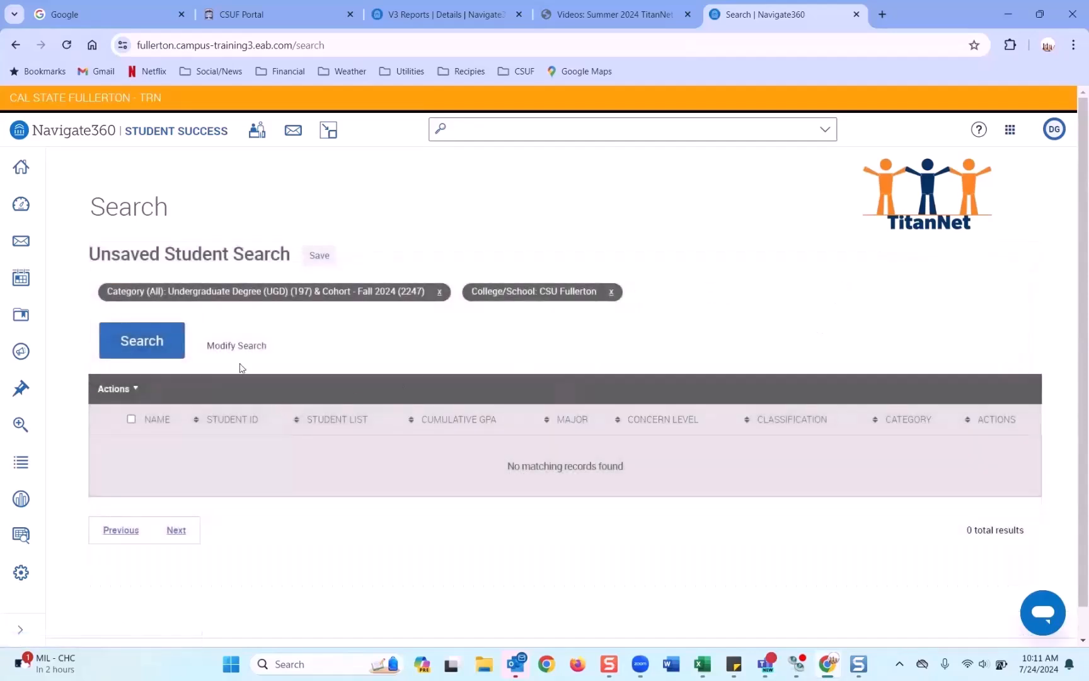
{"action": "left_click", "coordinate": [611, 291]}
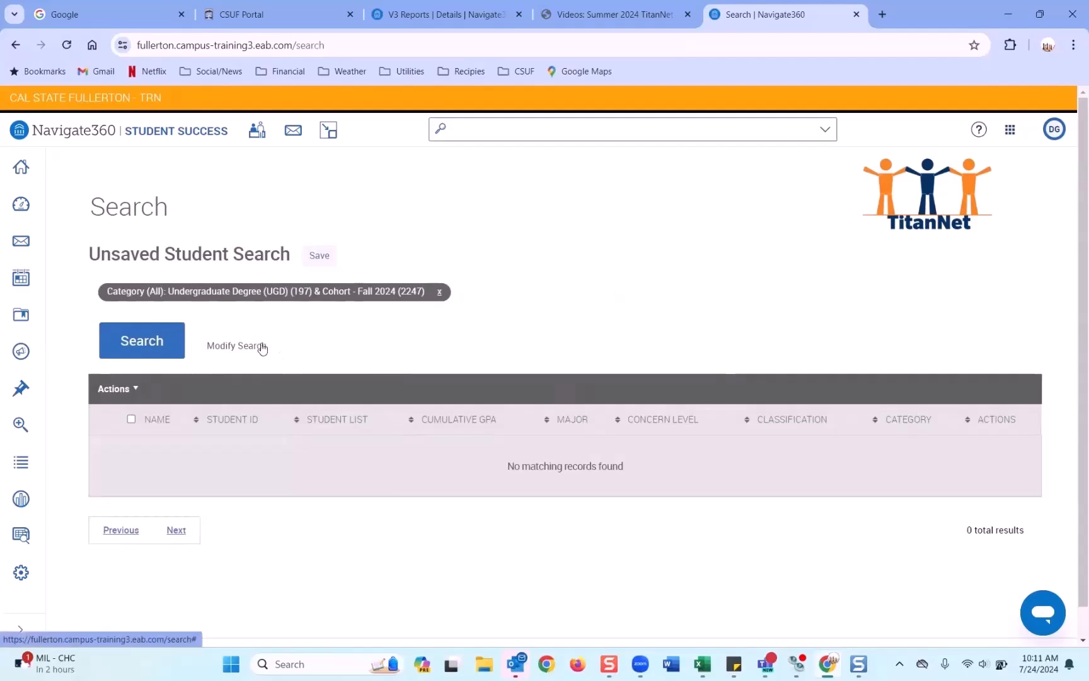
{"action": "left_click", "coordinate": [262, 346]}
{"action": "scroll", "coordinate": [239, 416], "scroll_direction": "down", "scroll_amount": 9}
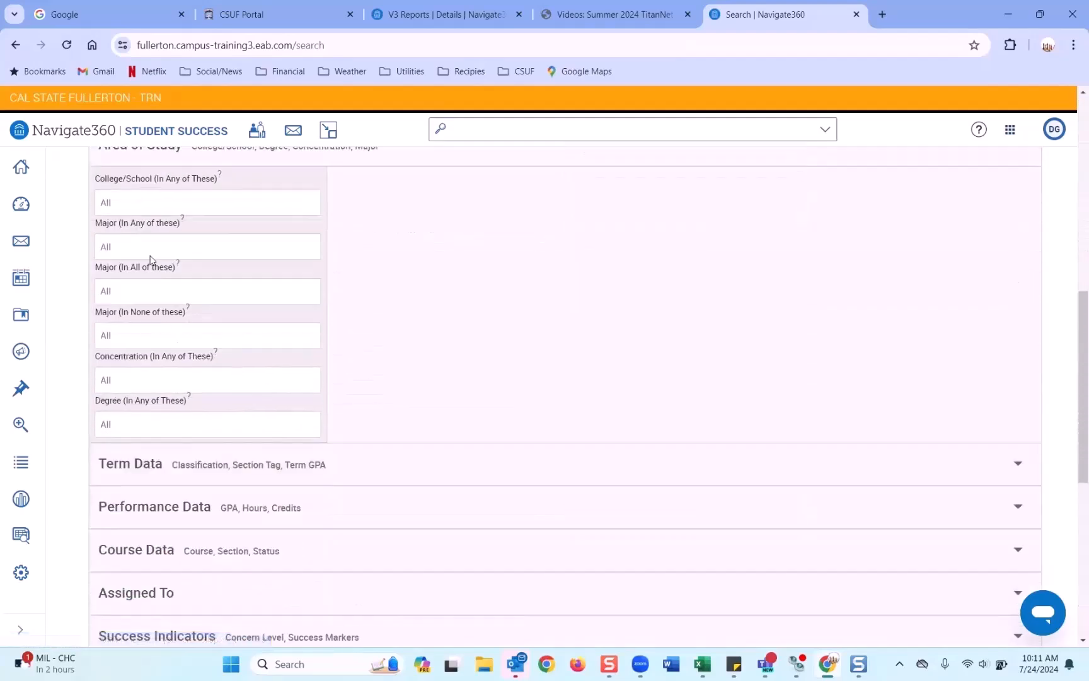
{"action": "left_click", "coordinate": [150, 255]}
{"action": "type", "text": "un"}
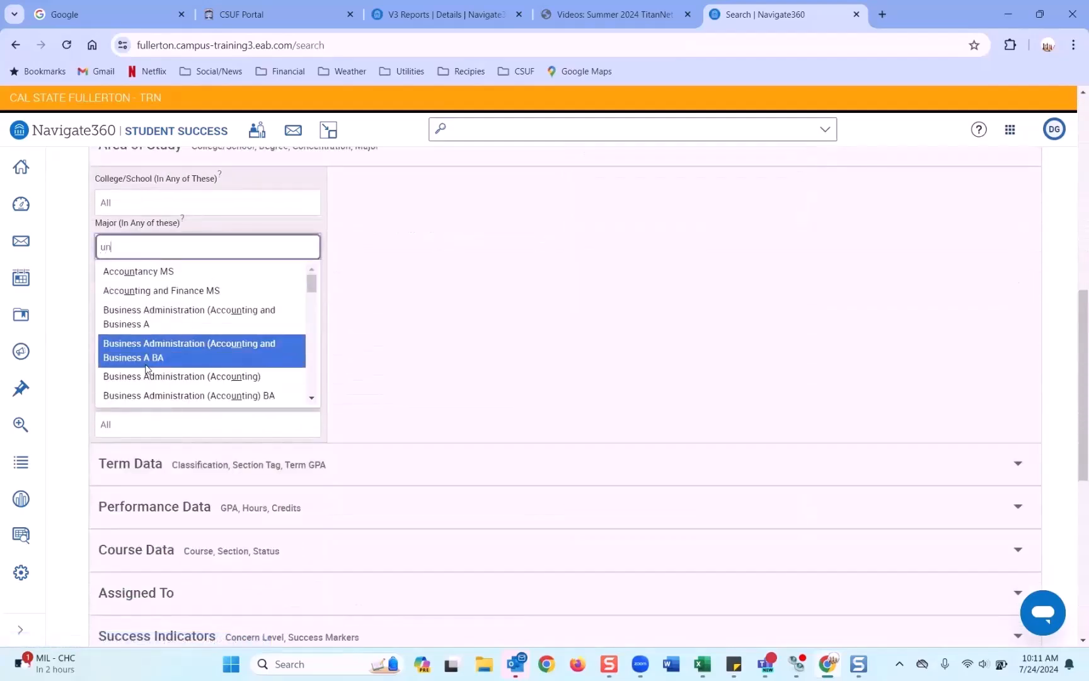
{"action": "type", "text": "d"}
{"action": "left_click", "coordinate": [149, 386]}
{"action": "scroll", "coordinate": [134, 517], "scroll_direction": "down", "scroll_amount": 5}
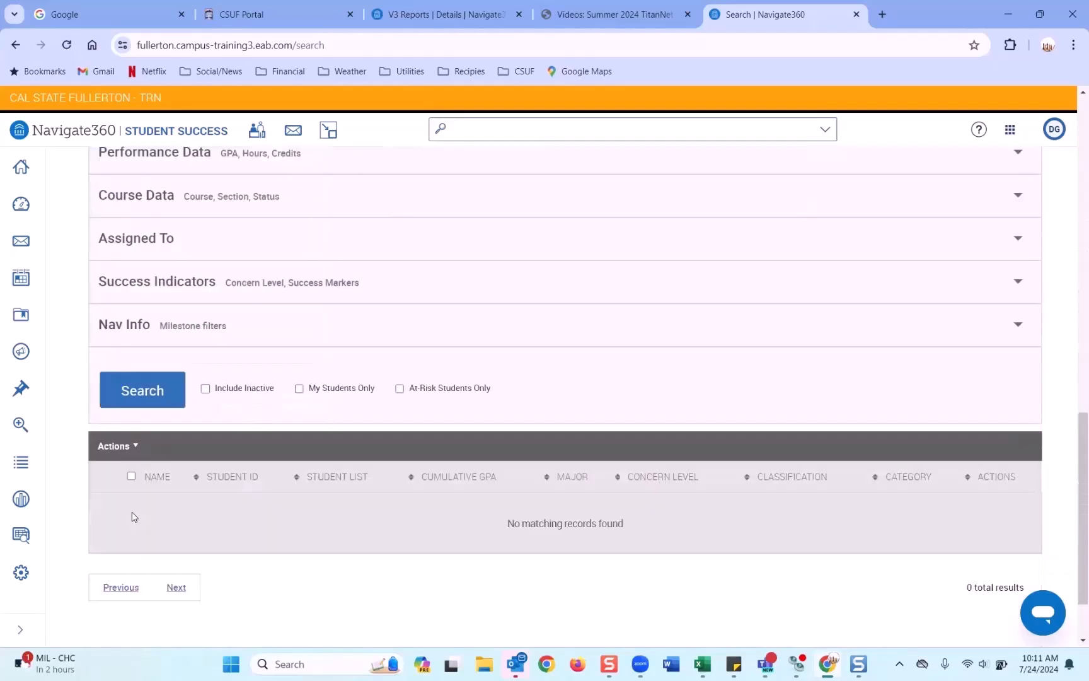
{"action": "left_click", "coordinate": [153, 392]}
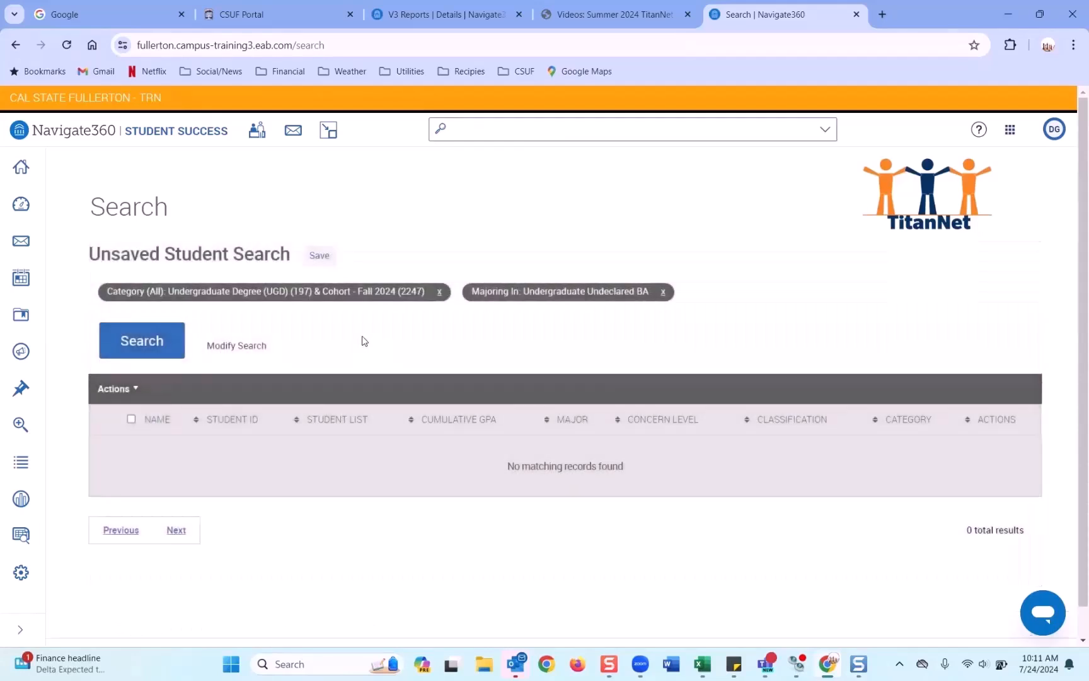
Step: Replace the Undergraduate Undeclared BA major with Philosophy BA and run the search
{"action": "left_click", "coordinate": [663, 291]}
{"action": "left_click", "coordinate": [255, 346]}
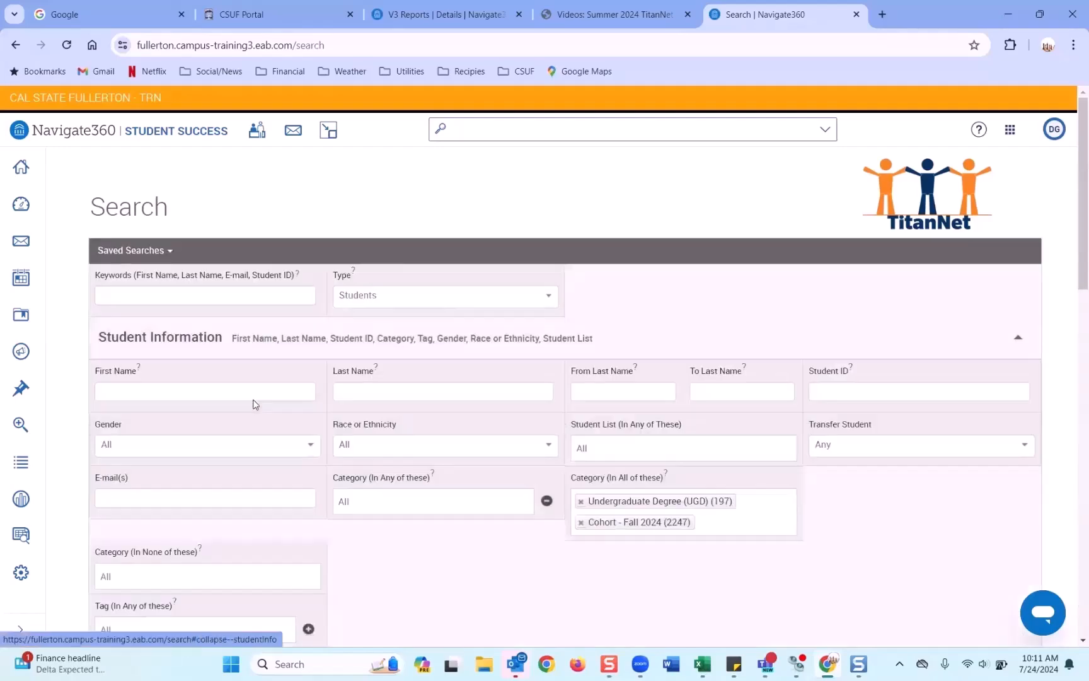
{"action": "scroll", "coordinate": [154, 480], "scroll_direction": "down", "scroll_amount": 6}
{"action": "left_click", "coordinate": [124, 385]}
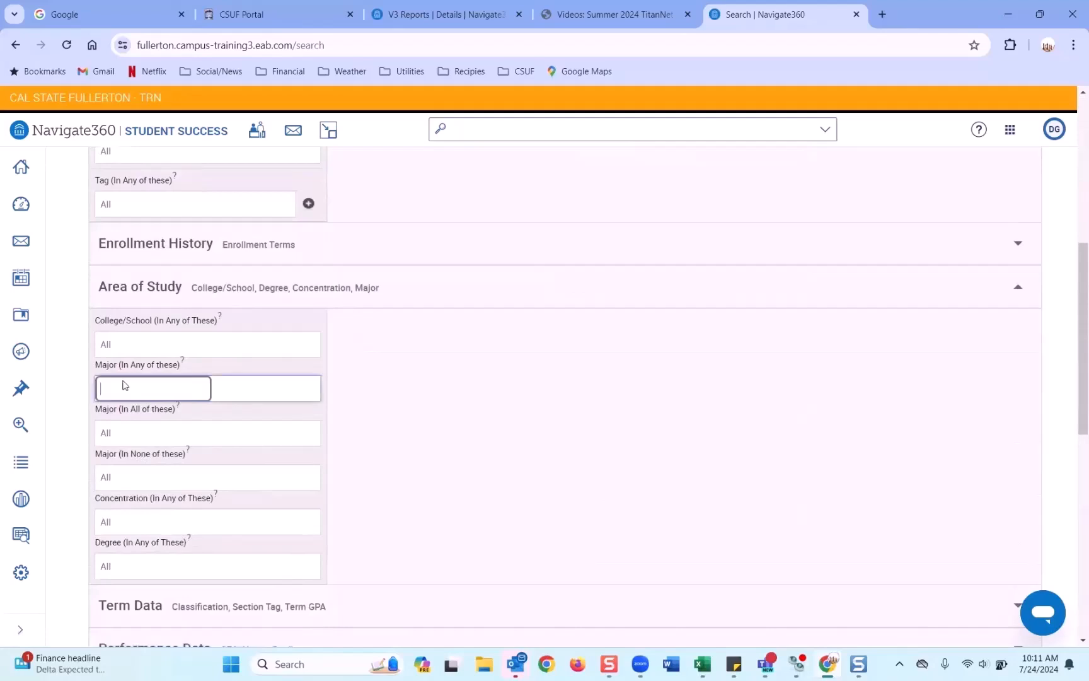
{"action": "type", "text": "phil"}
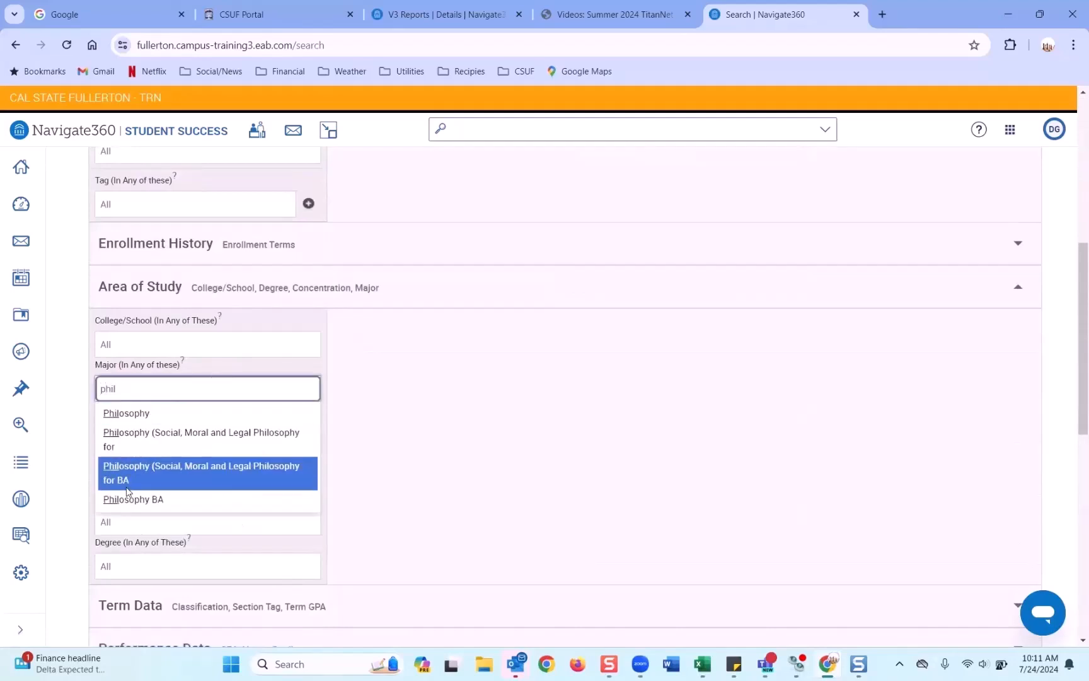
{"action": "left_click", "coordinate": [132, 496]}
{"action": "scroll", "coordinate": [131, 496], "scroll_direction": "down", "scroll_amount": 5}
{"action": "left_click", "coordinate": [147, 536]}
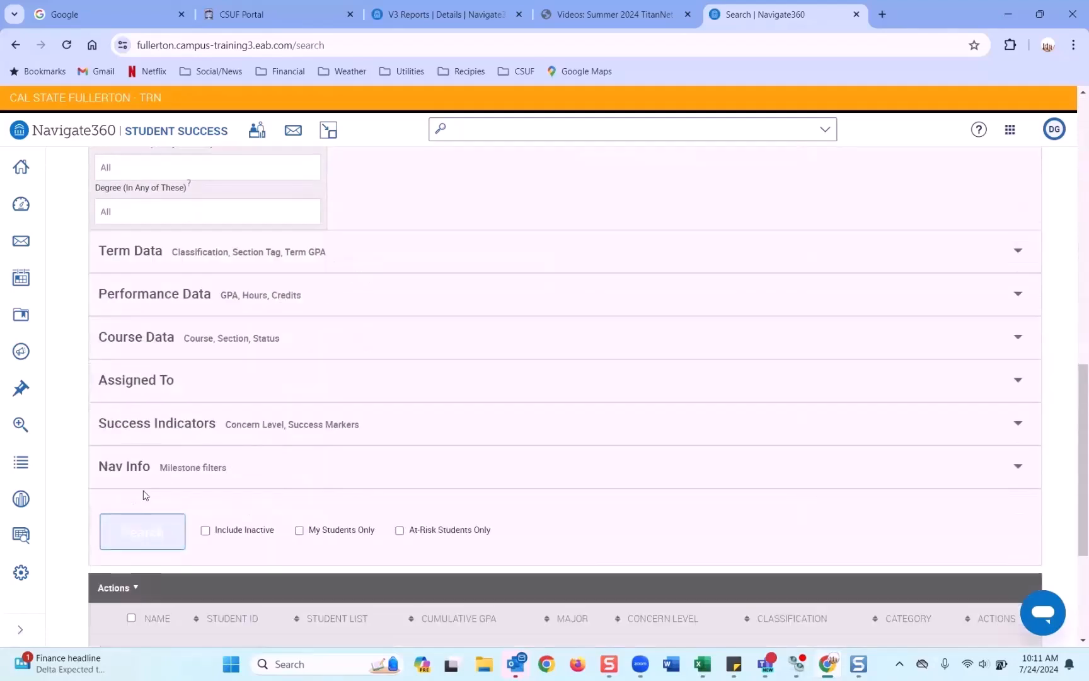
Step: Swap the Philosophy BA major for the Humanities and Social Sciences college and search
{"action": "scroll", "coordinate": [144, 495], "scroll_direction": "up", "scroll_amount": 4}
{"action": "left_click", "coordinate": [103, 317]}
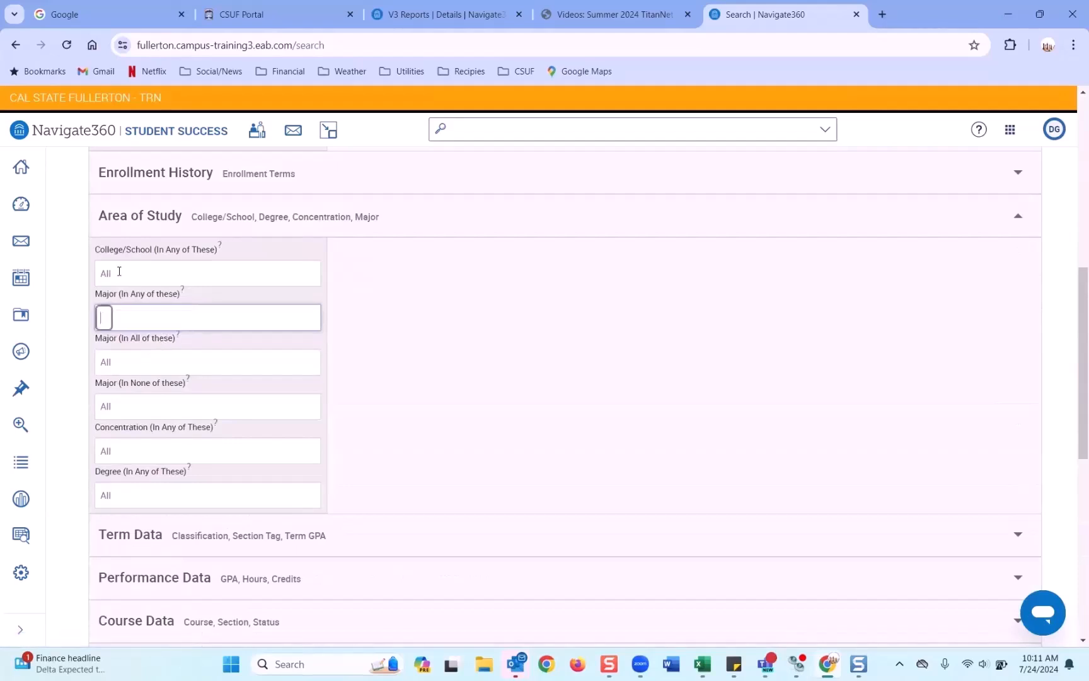
{"action": "left_click", "coordinate": [119, 271]}
{"action": "scroll", "coordinate": [161, 406], "scroll_direction": "down", "scroll_amount": 1}
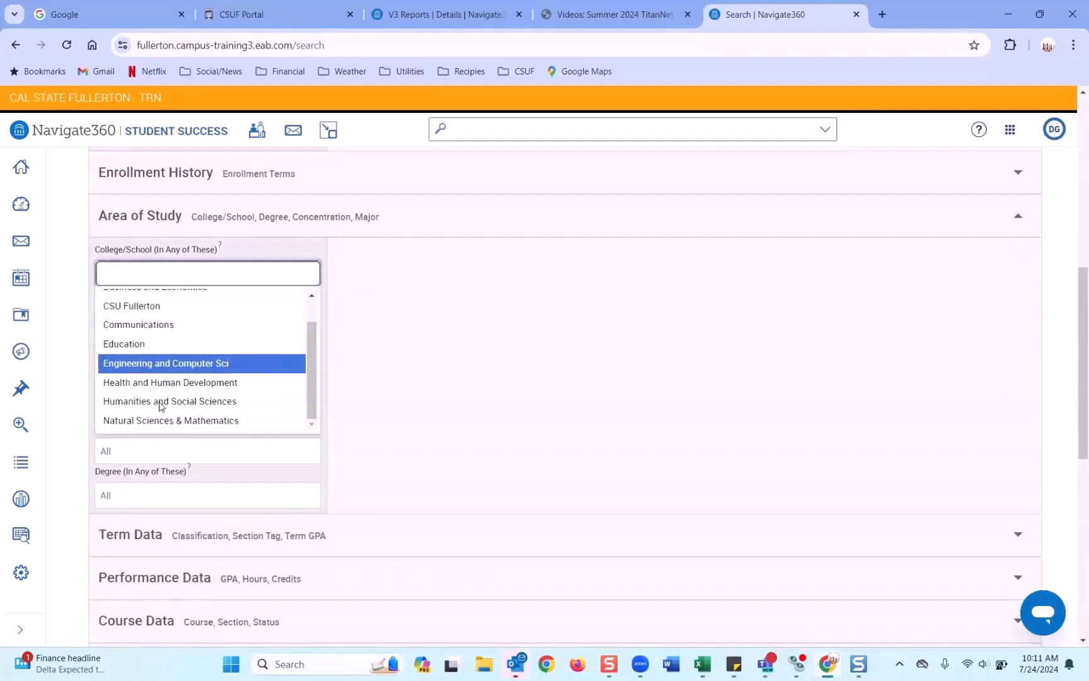
{"action": "left_click", "coordinate": [161, 406]}
{"action": "scroll", "coordinate": [167, 410], "scroll_direction": "down", "scroll_amount": 5}
{"action": "left_click", "coordinate": [145, 463]}
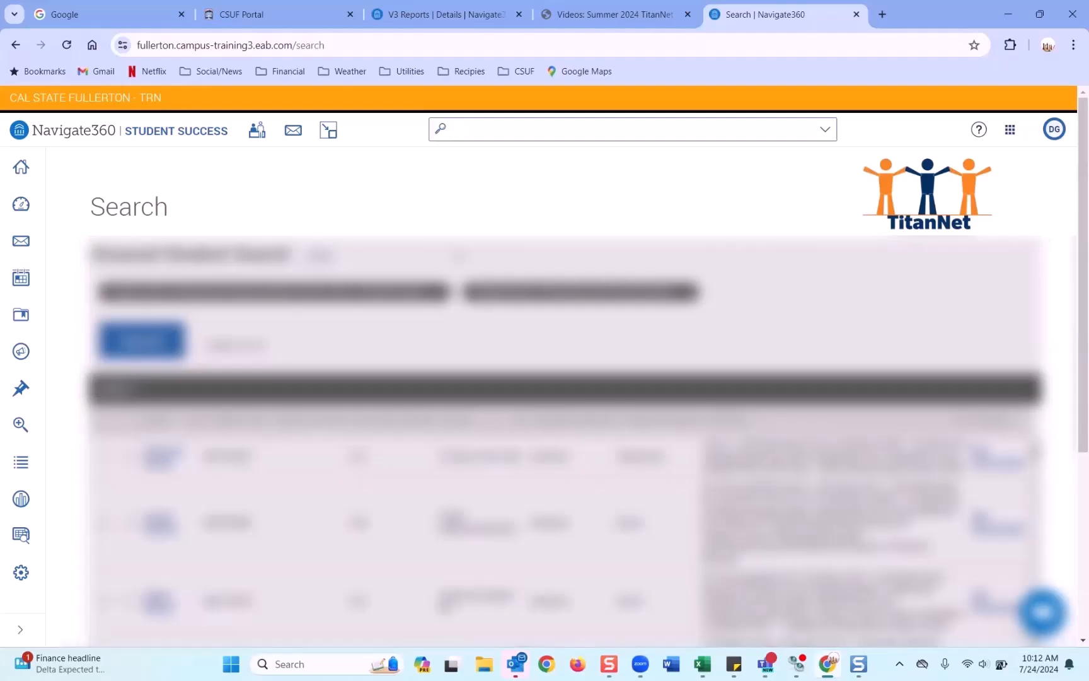
Step: Return to the search criteria and expand the Performance Data and Enrollment History filters
{"action": "scroll", "coordinate": [548, 233], "scroll_direction": "down", "scroll_amount": 2}
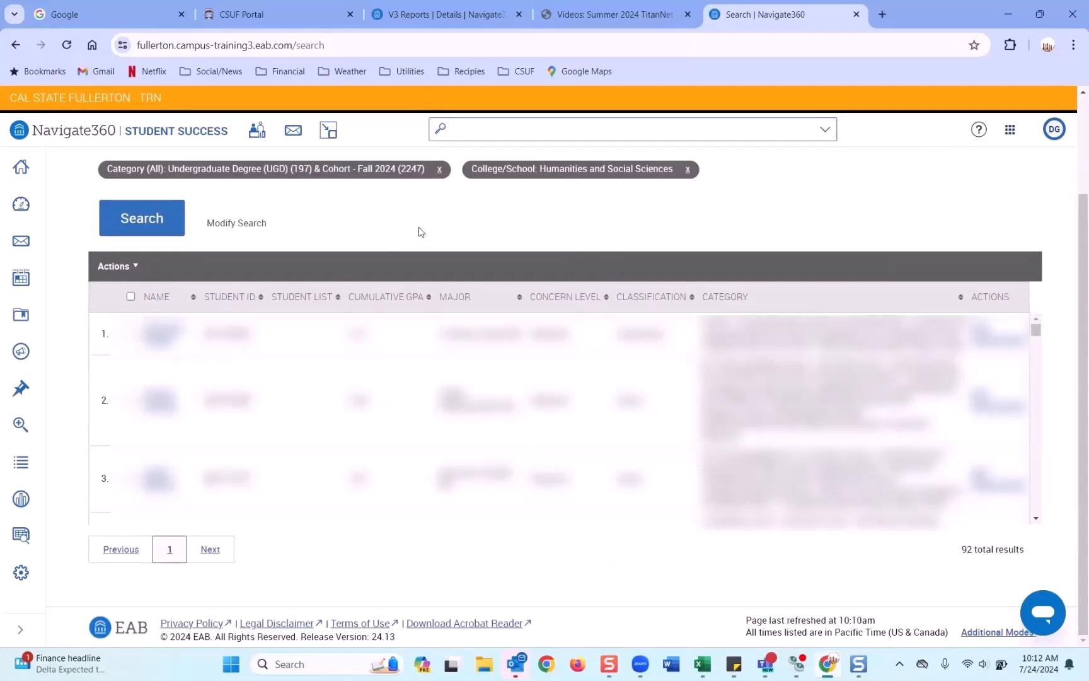
{"action": "left_click", "coordinate": [264, 228]}
{"action": "scroll", "coordinate": [378, 339], "scroll_direction": "down", "scroll_amount": 10}
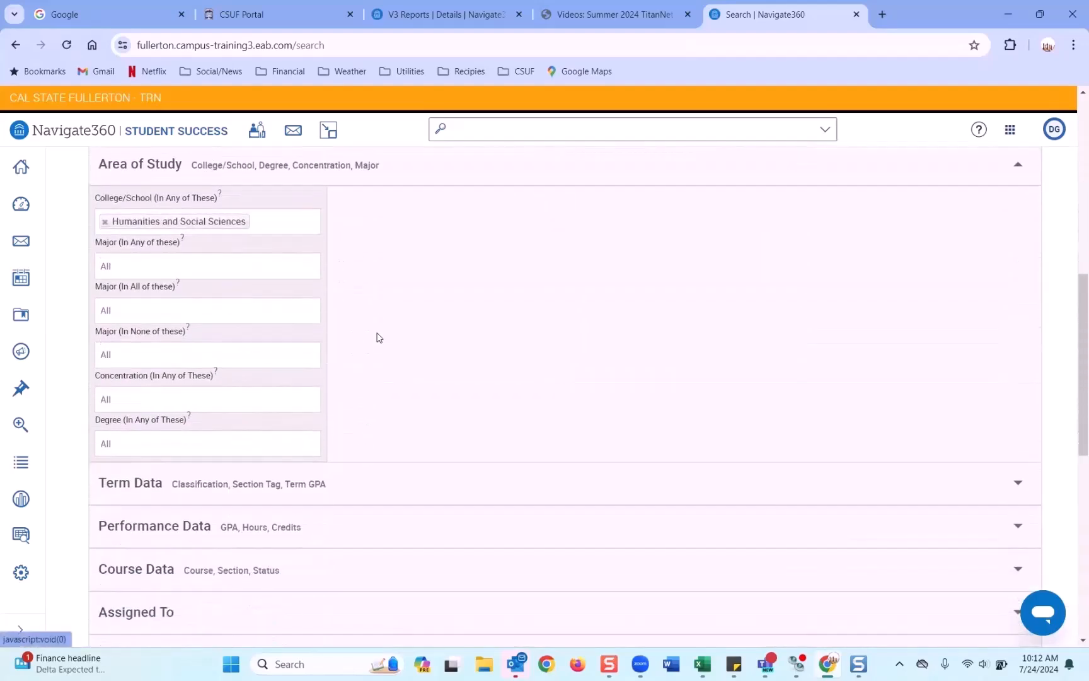
{"action": "left_click", "coordinate": [176, 334]}
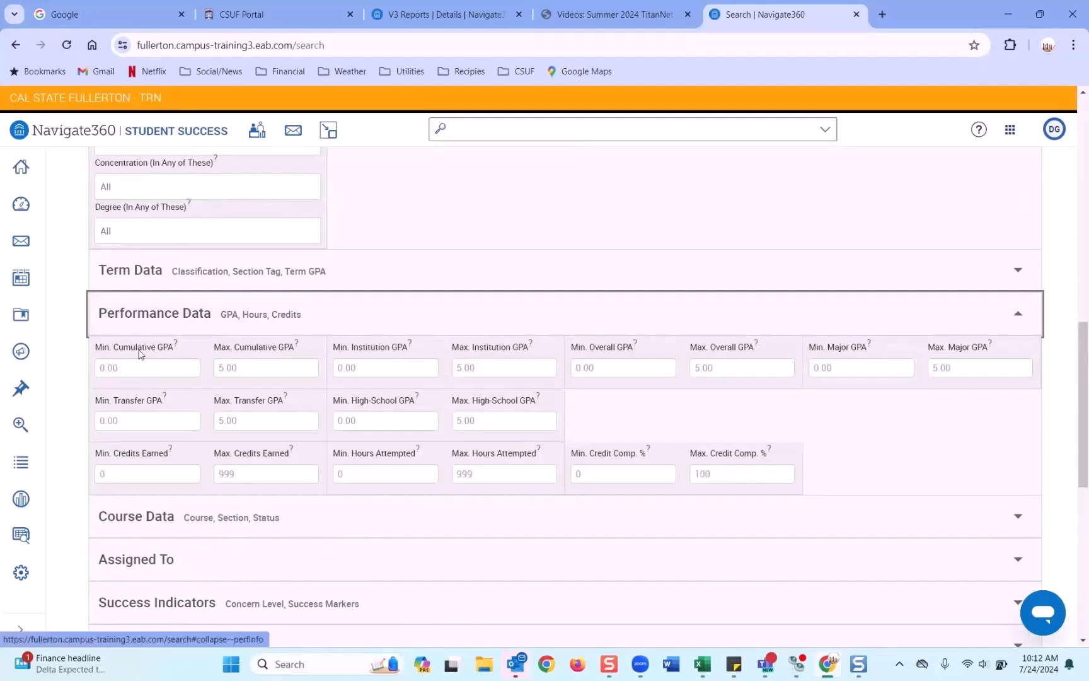
{"action": "scroll", "coordinate": [192, 309], "scroll_direction": "up", "scroll_amount": 4}
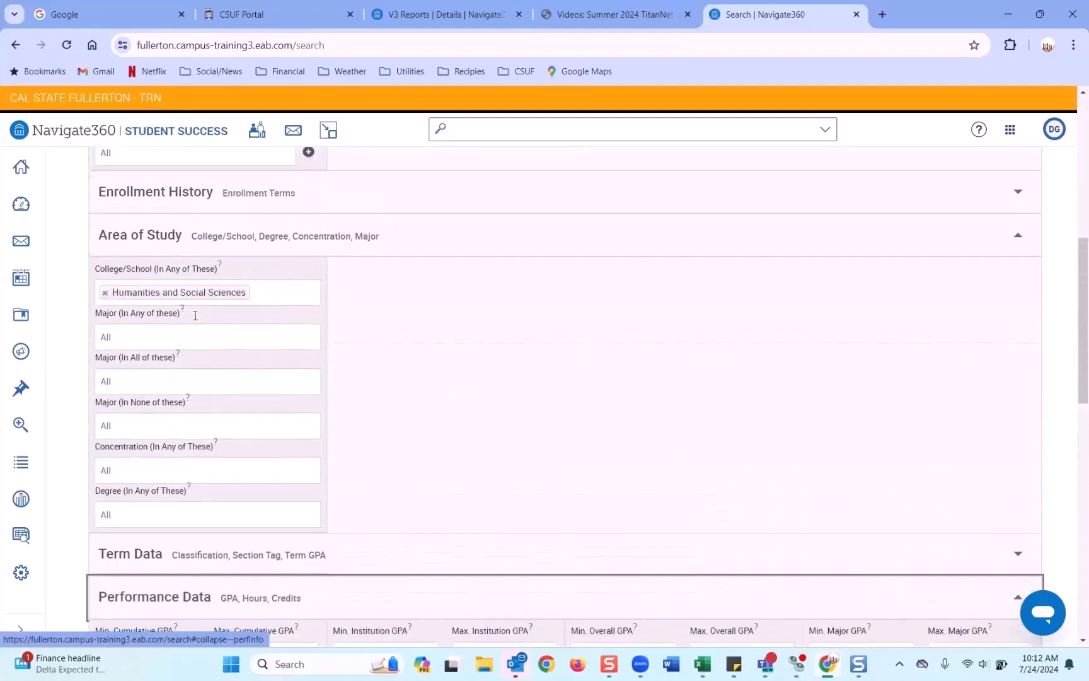
{"action": "scroll", "coordinate": [238, 204], "scroll_direction": "up", "scroll_amount": 2}
{"action": "left_click", "coordinate": [234, 201]}
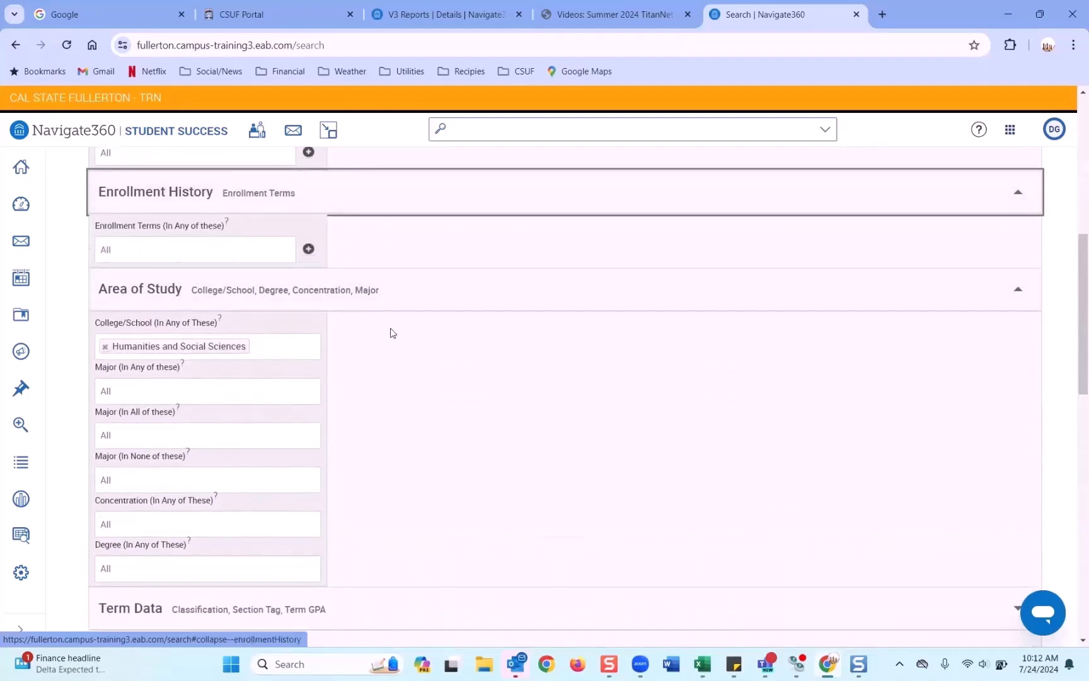
{"action": "scroll", "coordinate": [391, 333], "scroll_direction": "up", "scroll_amount": 1}
{"action": "scroll", "coordinate": [391, 332], "scroll_direction": "down", "scroll_amount": 10}
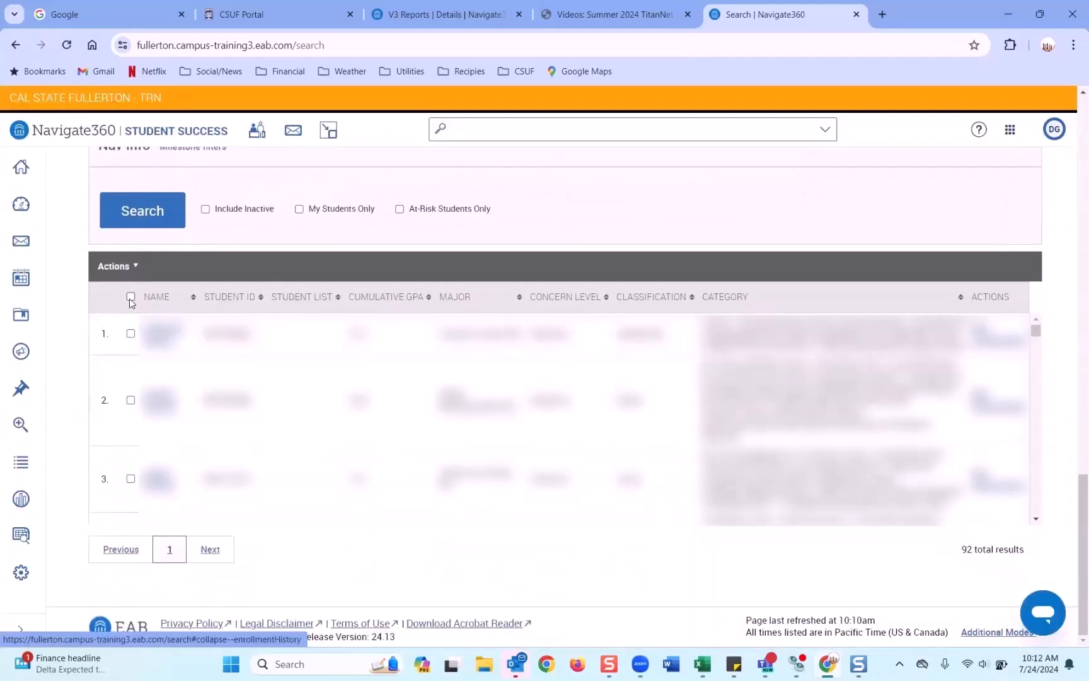
Step: Add all 92 results to new list 'Test demo campaign', check Lists & Saved Items, return Home
{"action": "left_click", "coordinate": [131, 297]}
{"action": "left_click", "coordinate": [117, 266]}
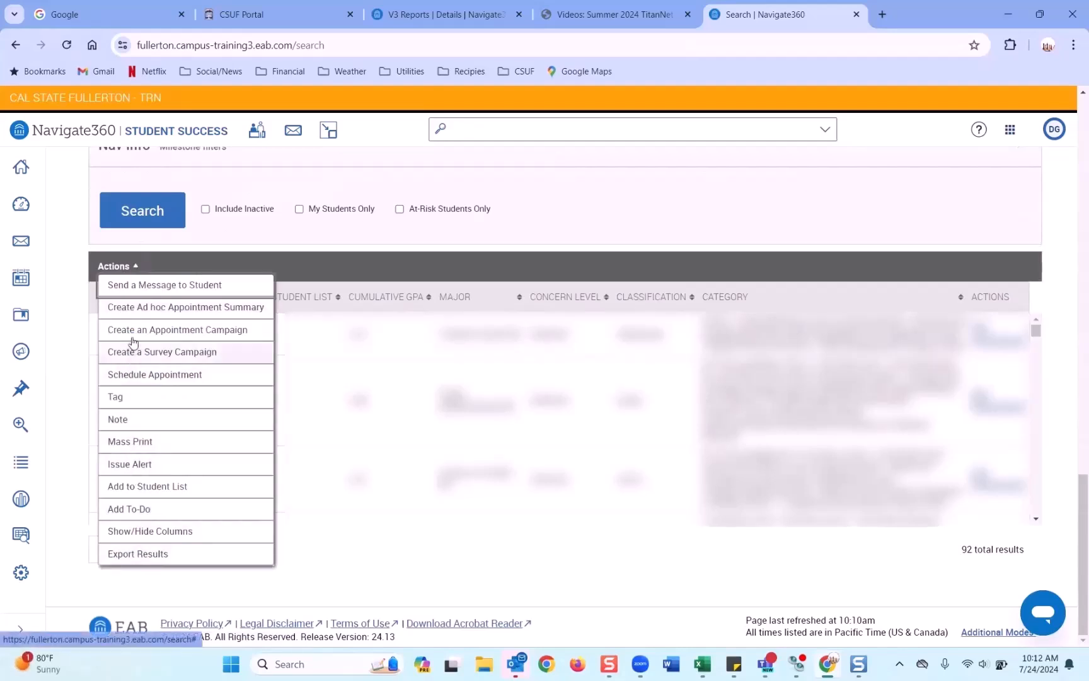
{"action": "left_click", "coordinate": [140, 486]}
{"action": "left_click", "coordinate": [459, 217]}
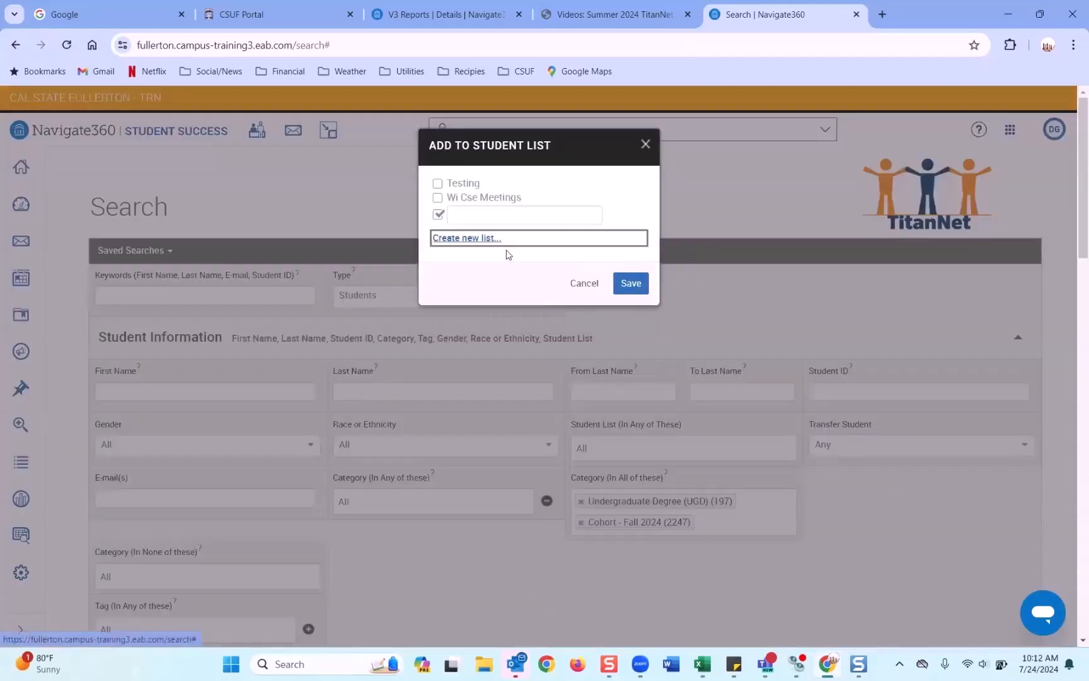
{"action": "left_click", "coordinate": [472, 216]}
{"action": "type", "text": "Test demo campaign"}
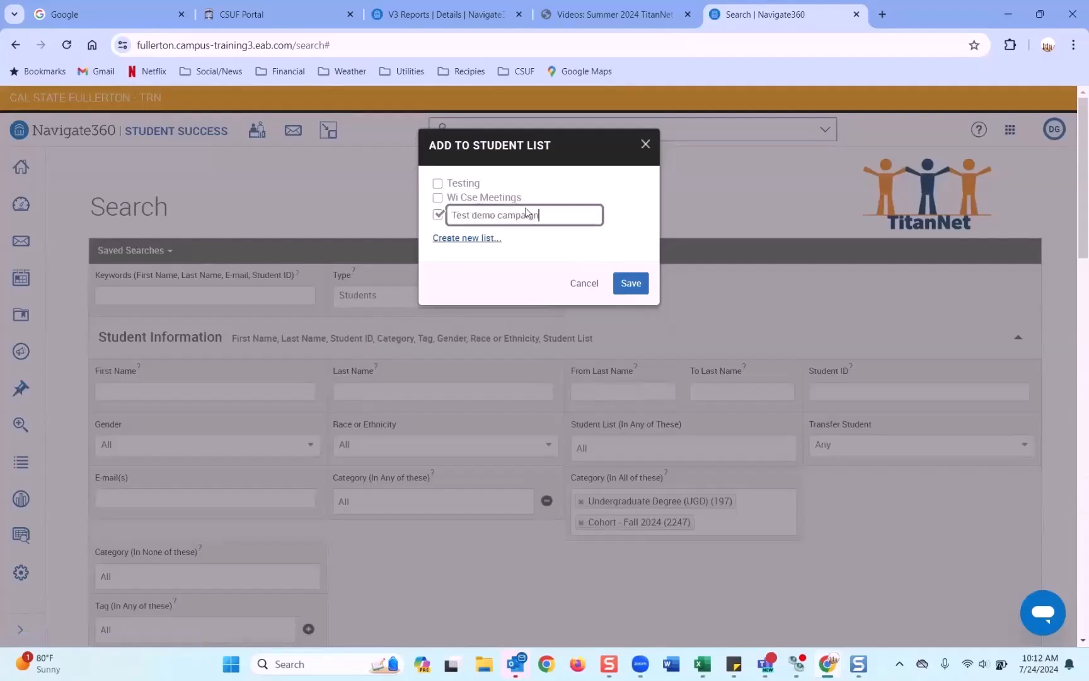
{"action": "left_click", "coordinate": [631, 283]}
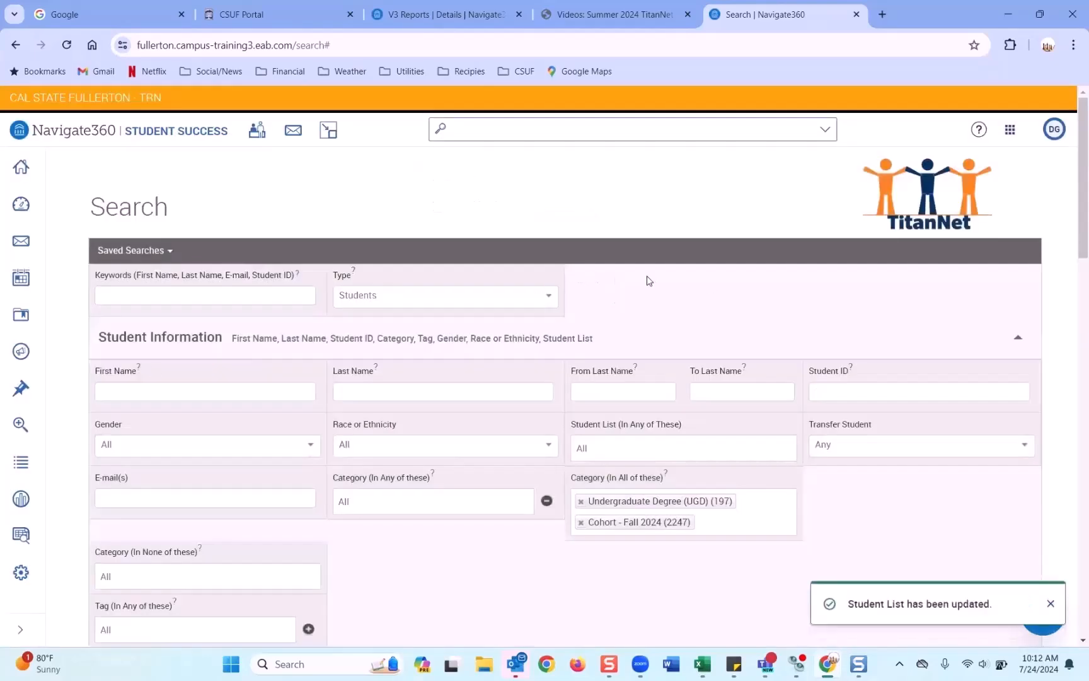
{"action": "left_click", "coordinate": [21, 462]}
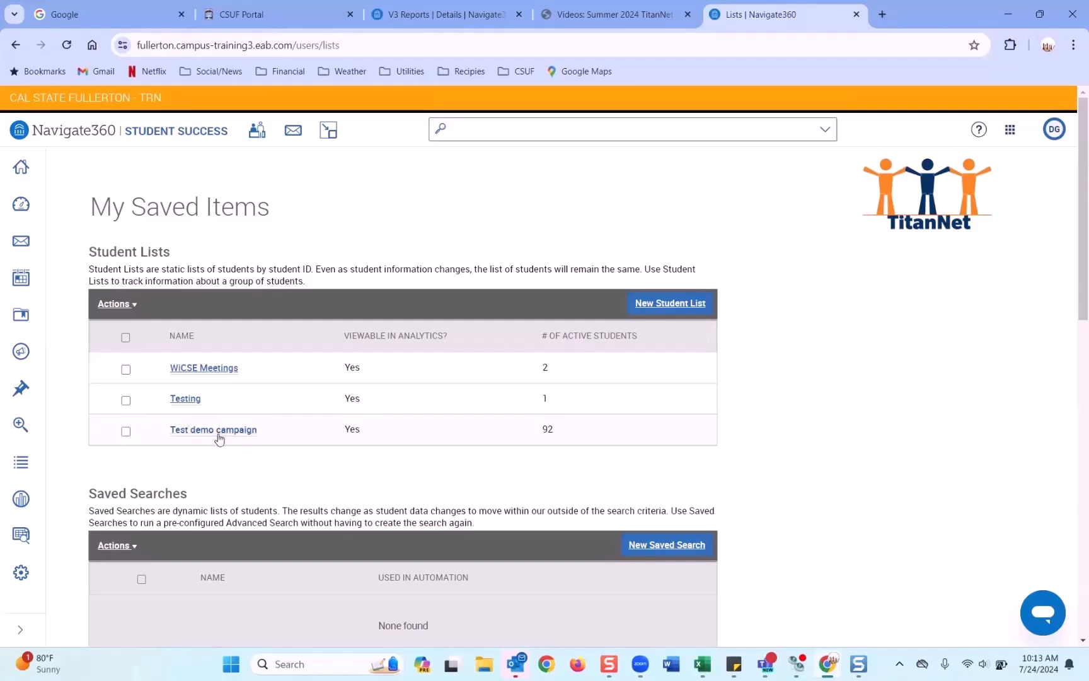
{"action": "left_click", "coordinate": [21, 168]}
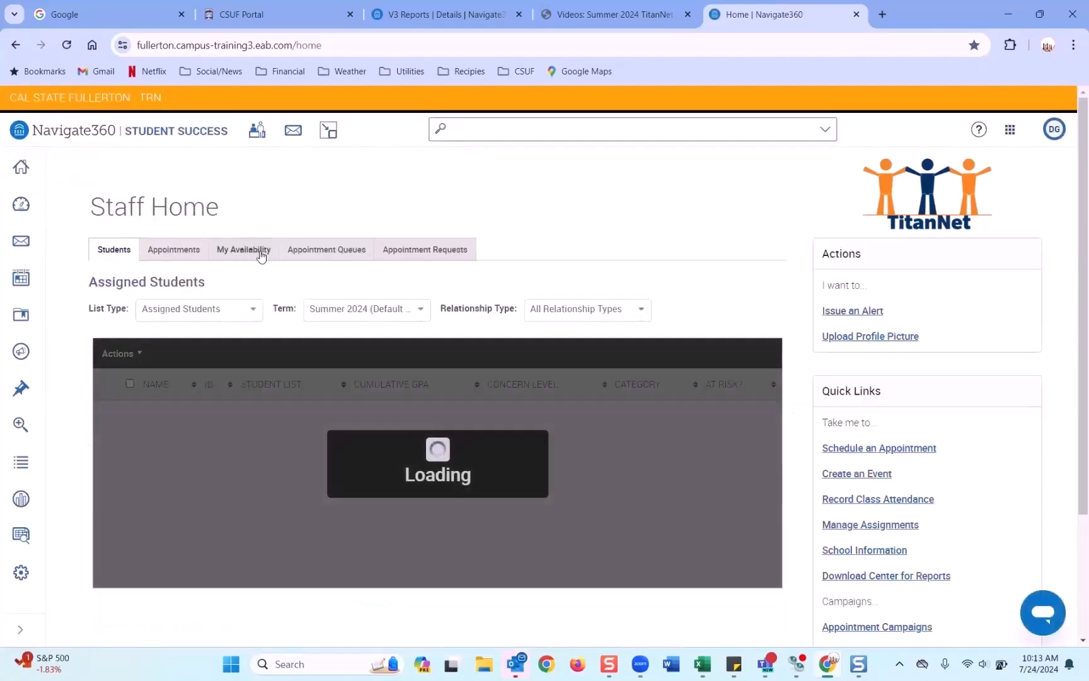
Step: In My Availability, edit the first pink inactive Mon/Wed/Thu Campaigns availability row
{"action": "left_click", "coordinate": [259, 250]}
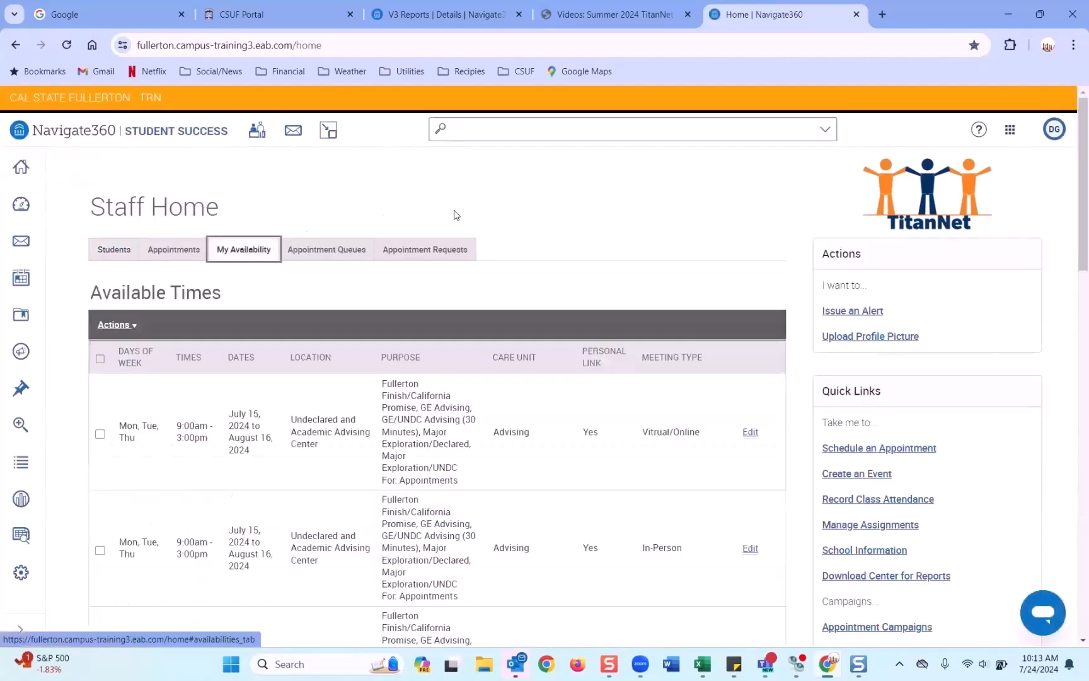
{"action": "scroll", "coordinate": [515, 238], "scroll_direction": "down", "scroll_amount": 3}
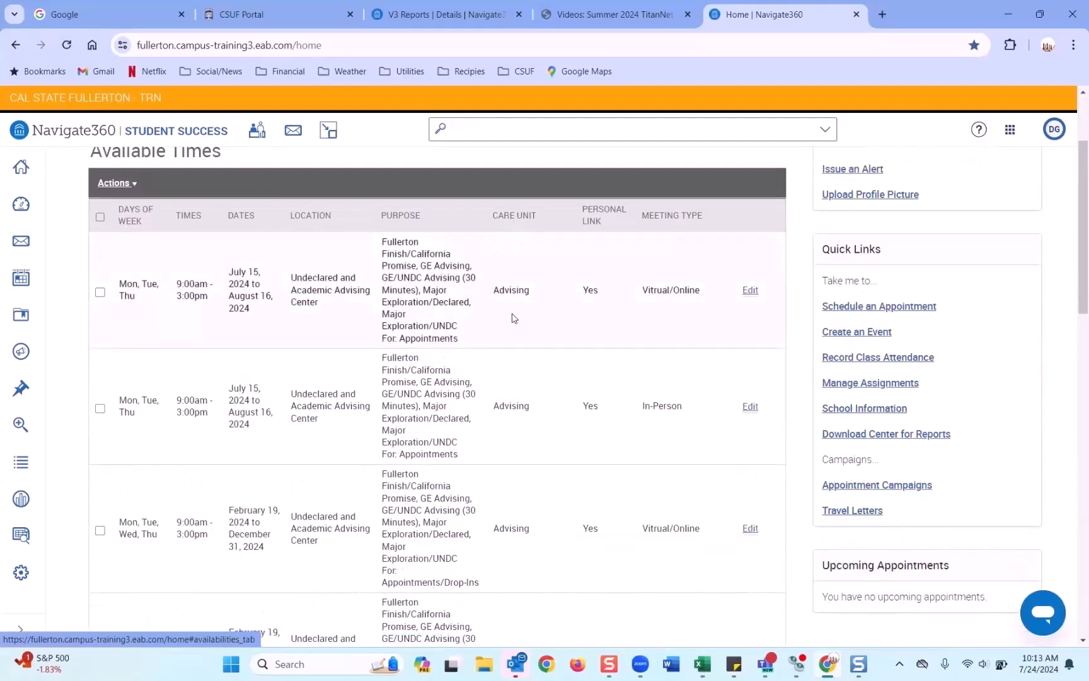
{"action": "scroll", "coordinate": [514, 312], "scroll_direction": "down", "scroll_amount": 4}
{"action": "scroll", "coordinate": [513, 309], "scroll_direction": "up", "scroll_amount": 6}
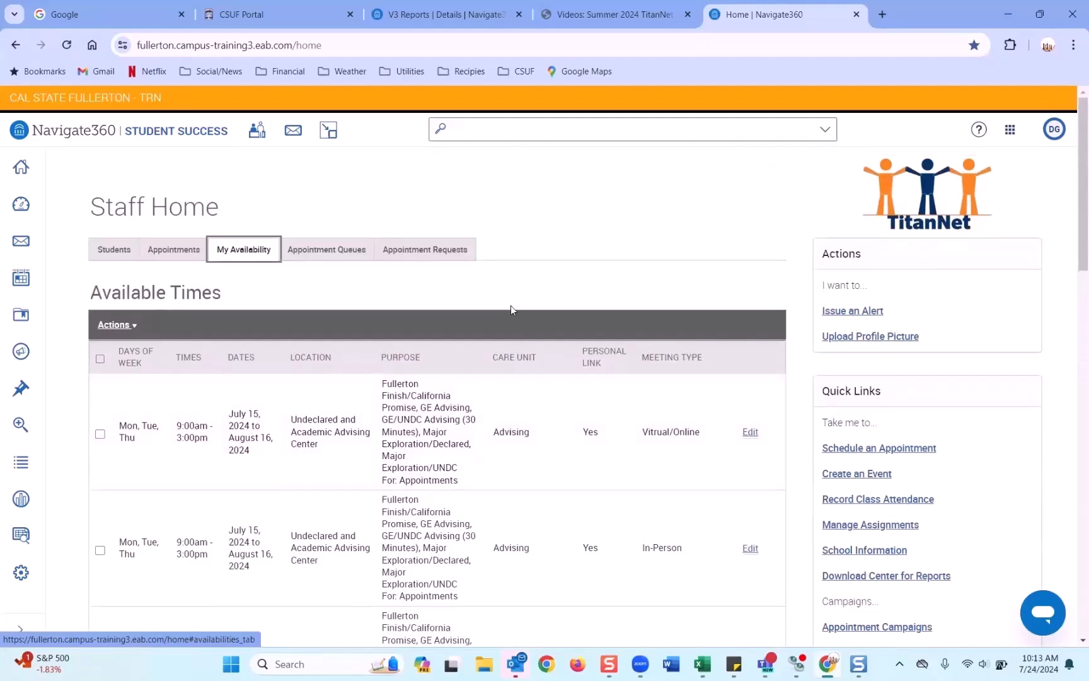
{"action": "scroll", "coordinate": [510, 308], "scroll_direction": "down", "scroll_amount": 3}
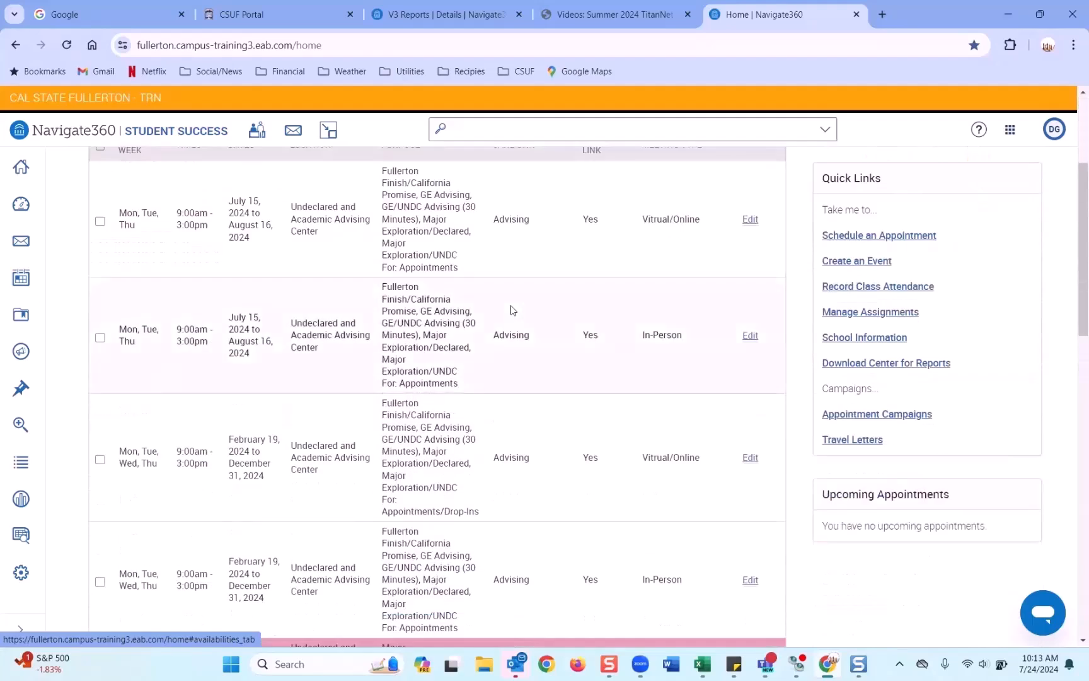
{"action": "scroll", "coordinate": [512, 310], "scroll_direction": "down", "scroll_amount": 3}
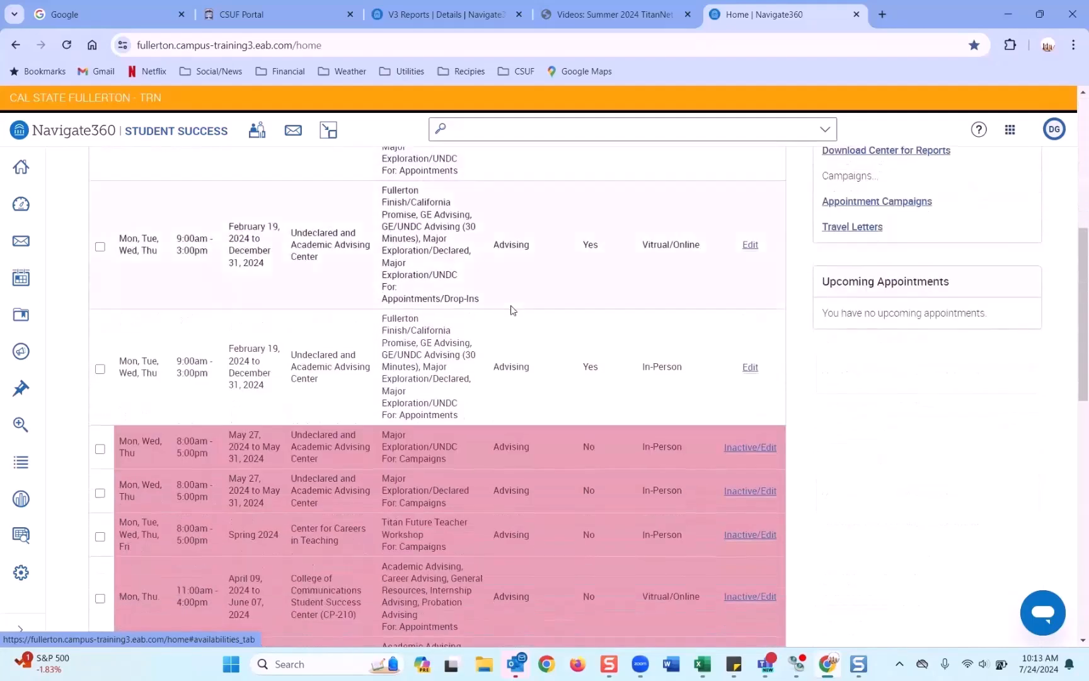
{"action": "scroll", "coordinate": [511, 309], "scroll_direction": "down", "scroll_amount": 2}
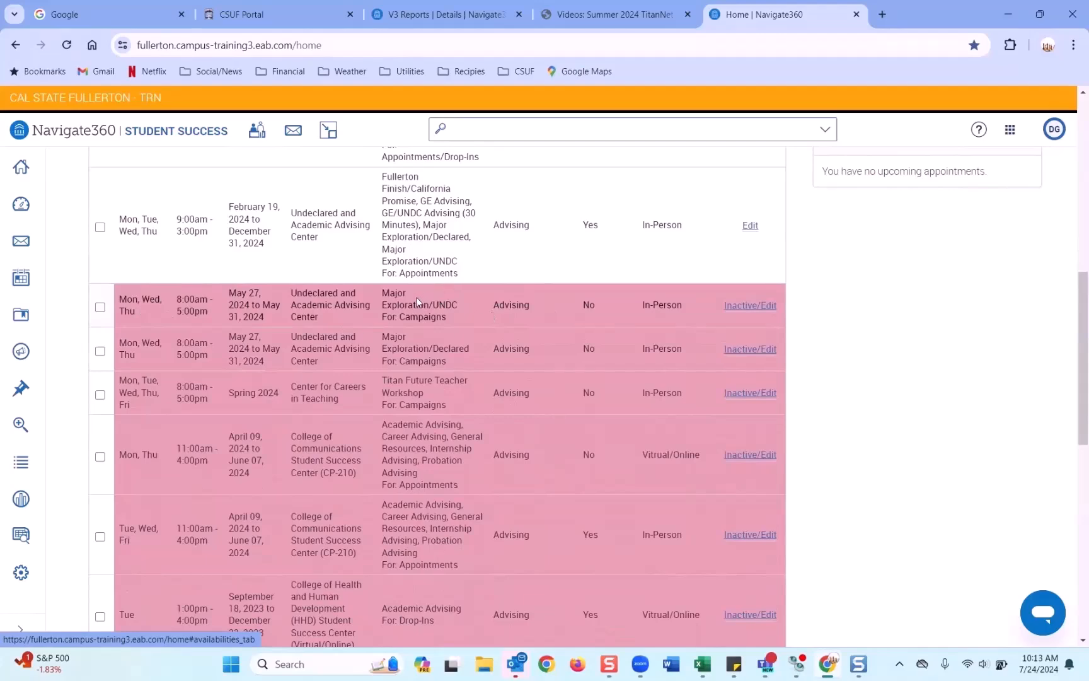
{"action": "left_click", "coordinate": [759, 305]}
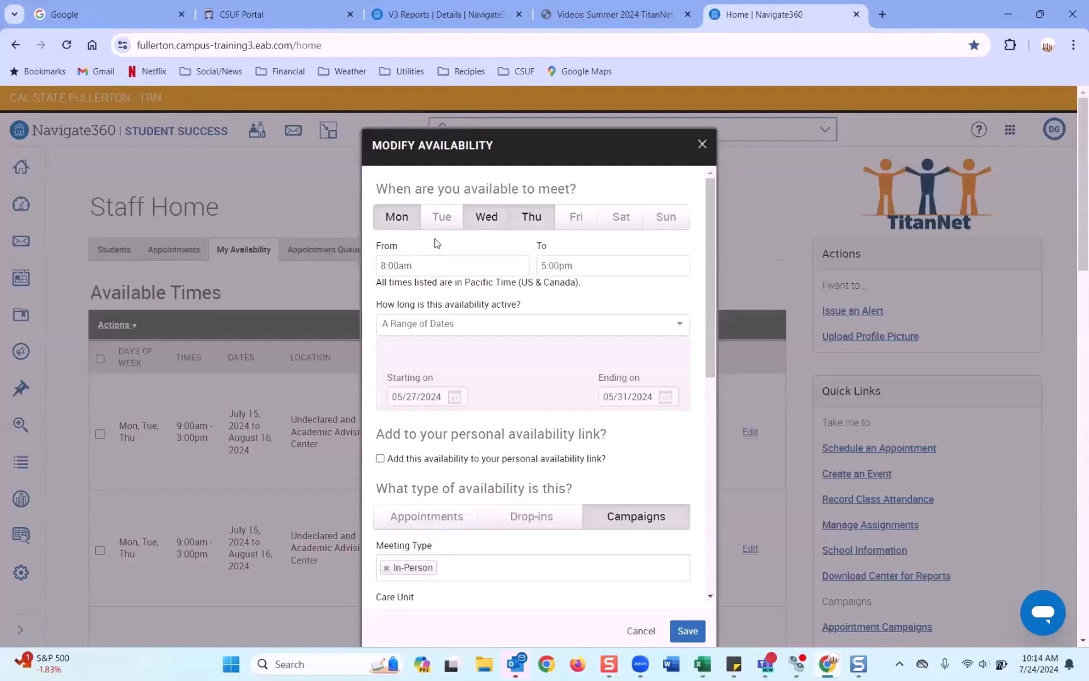
Step: Change the availability dates to start 07/29/2024 and end 08/19/2024
{"action": "scroll", "coordinate": [568, 507], "scroll_direction": "down", "scroll_amount": 2}
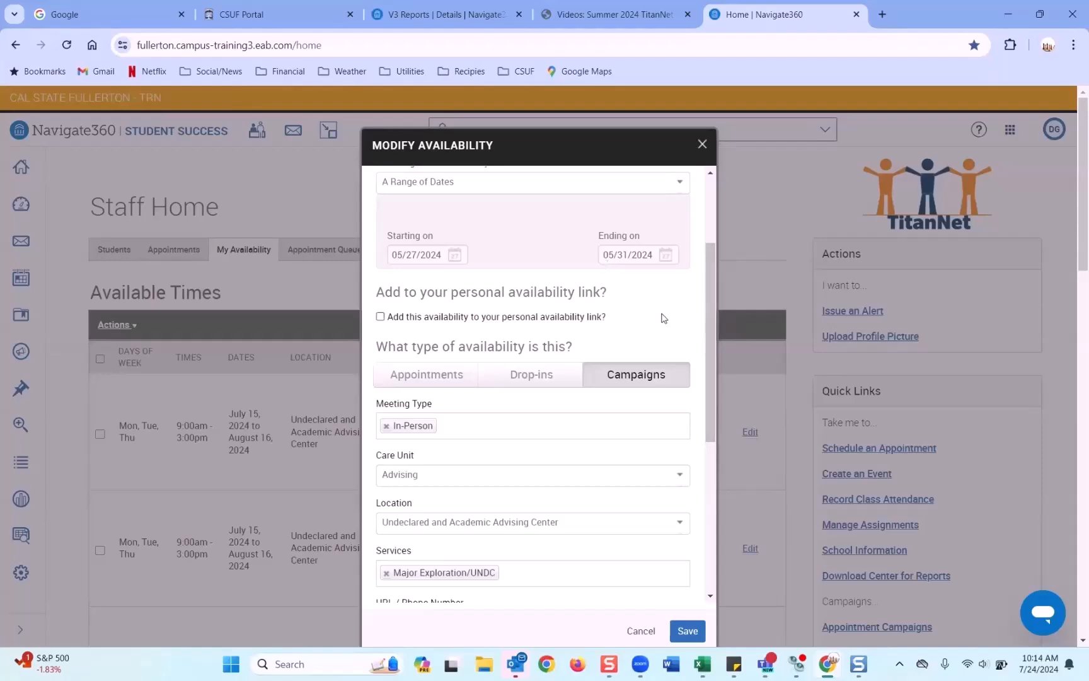
{"action": "scroll", "coordinate": [665, 318], "scroll_direction": "down", "scroll_amount": 4}
{"action": "scroll", "coordinate": [664, 318], "scroll_direction": "up", "scroll_amount": 7}
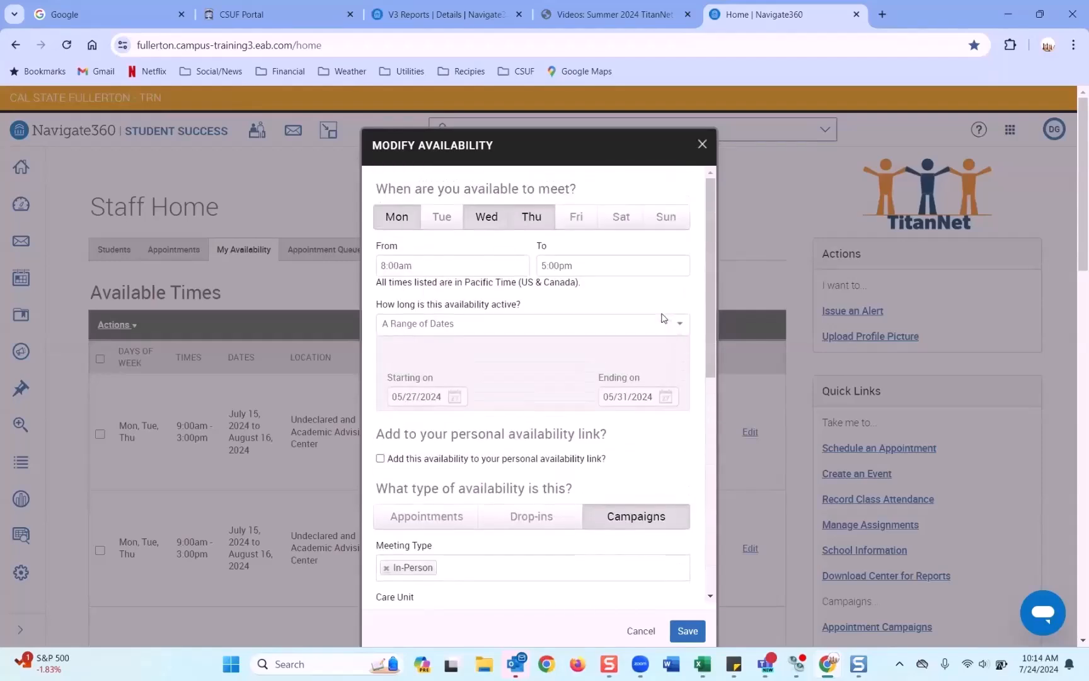
{"action": "left_click", "coordinate": [458, 395]}
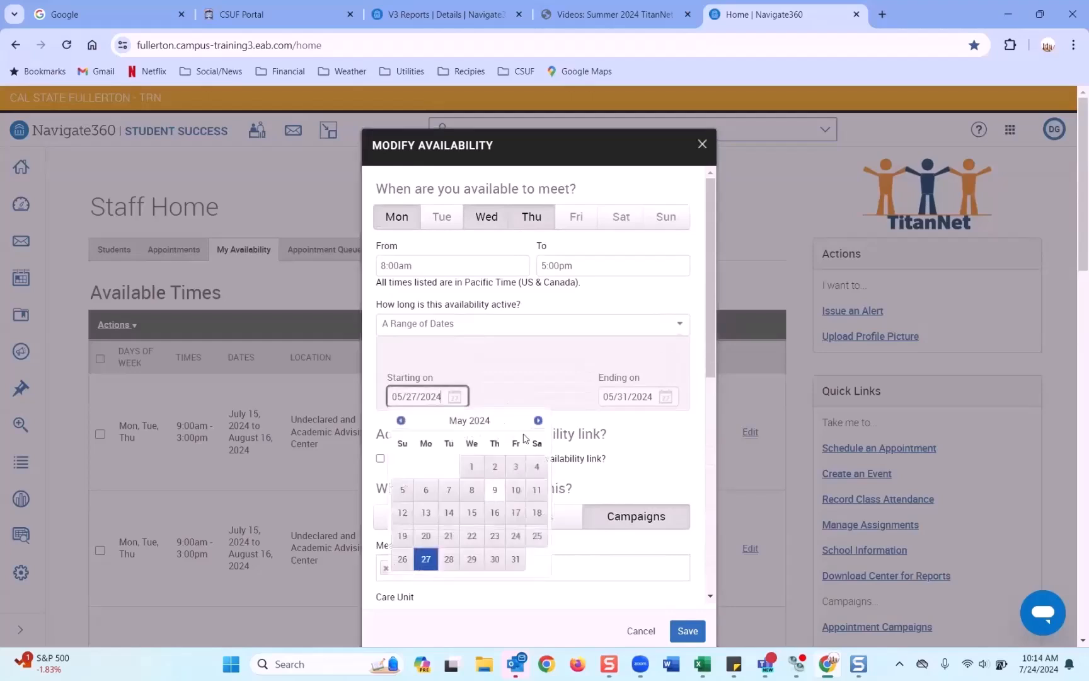
{"action": "left_click", "coordinate": [538, 420]}
{"action": "left_click", "coordinate": [537, 421]}
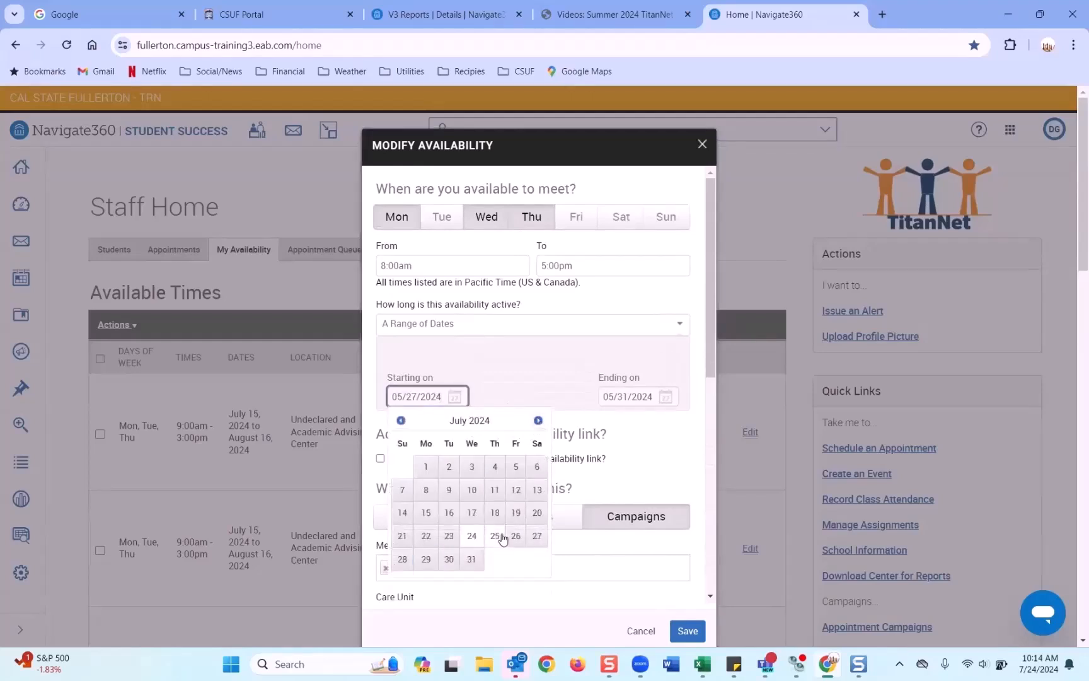
{"action": "left_click", "coordinate": [426, 559]}
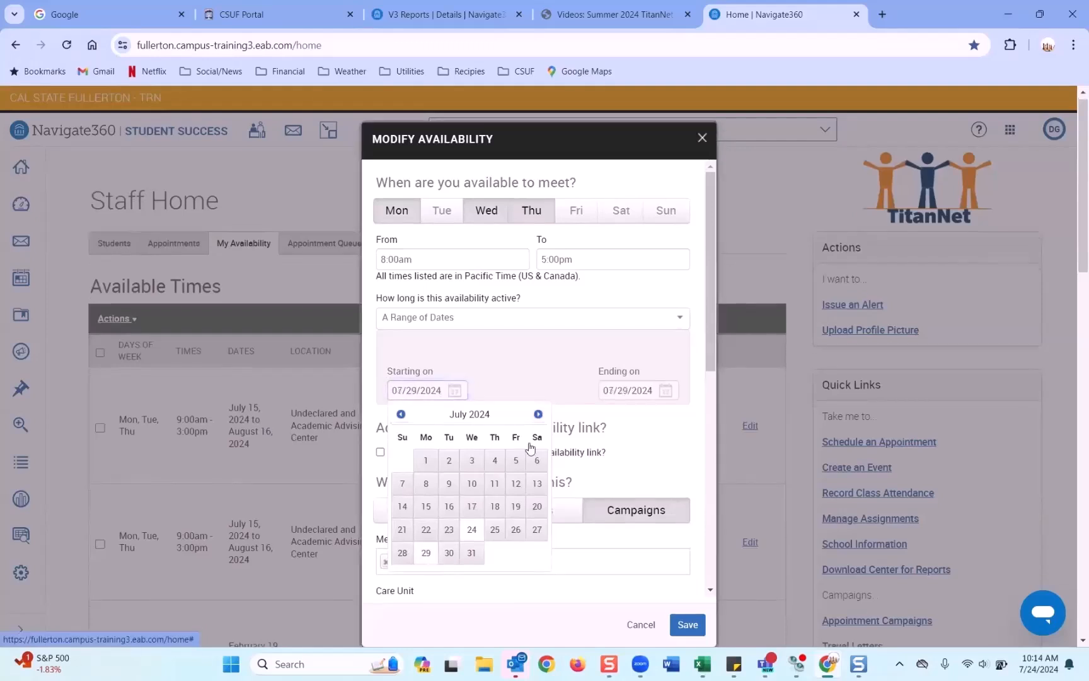
{"action": "left_click", "coordinate": [662, 394]}
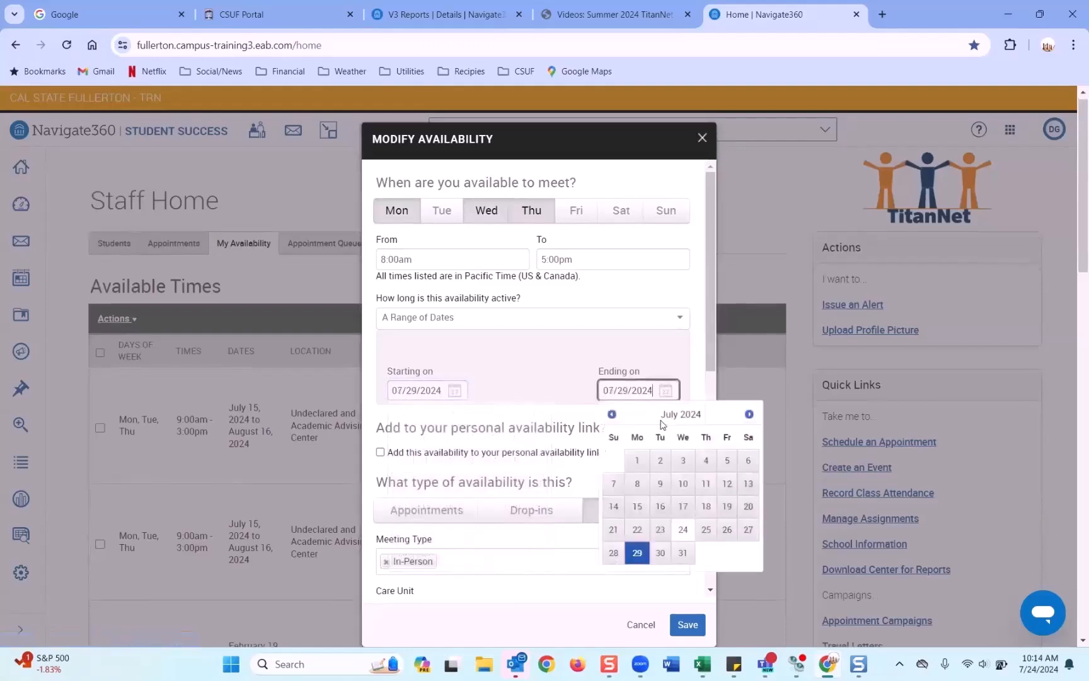
{"action": "left_click", "coordinate": [748, 414]}
{"action": "left_click", "coordinate": [637, 529]}
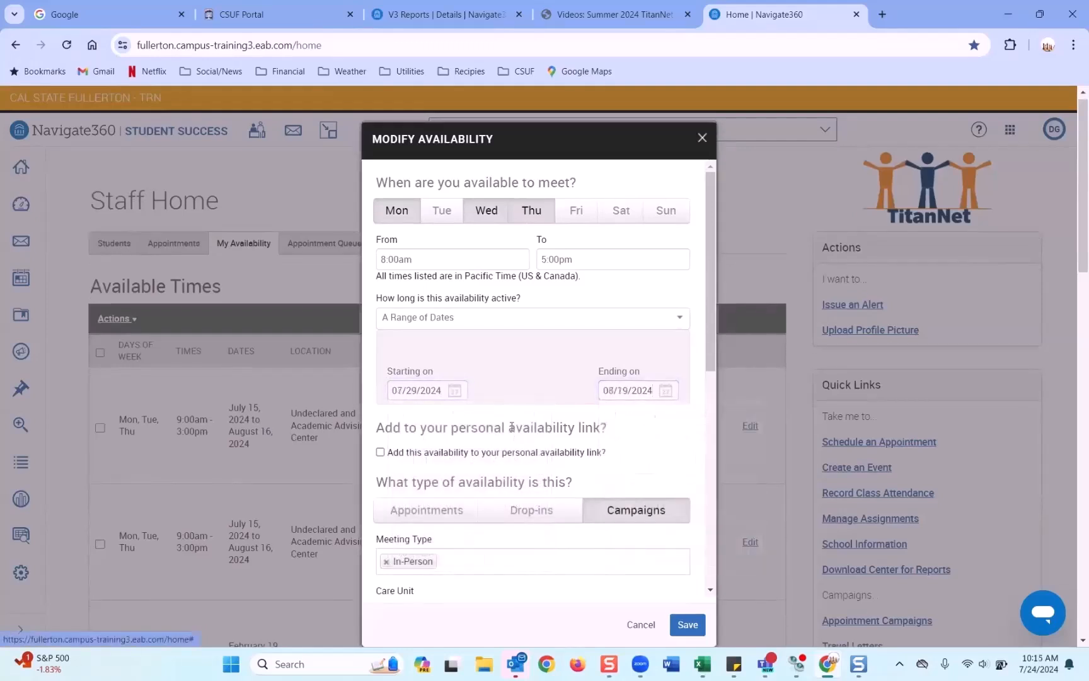
Step: Save the updated 07/29–08/19/2024 campaign availability
{"action": "scroll", "coordinate": [483, 427], "scroll_direction": "down", "scroll_amount": 1}
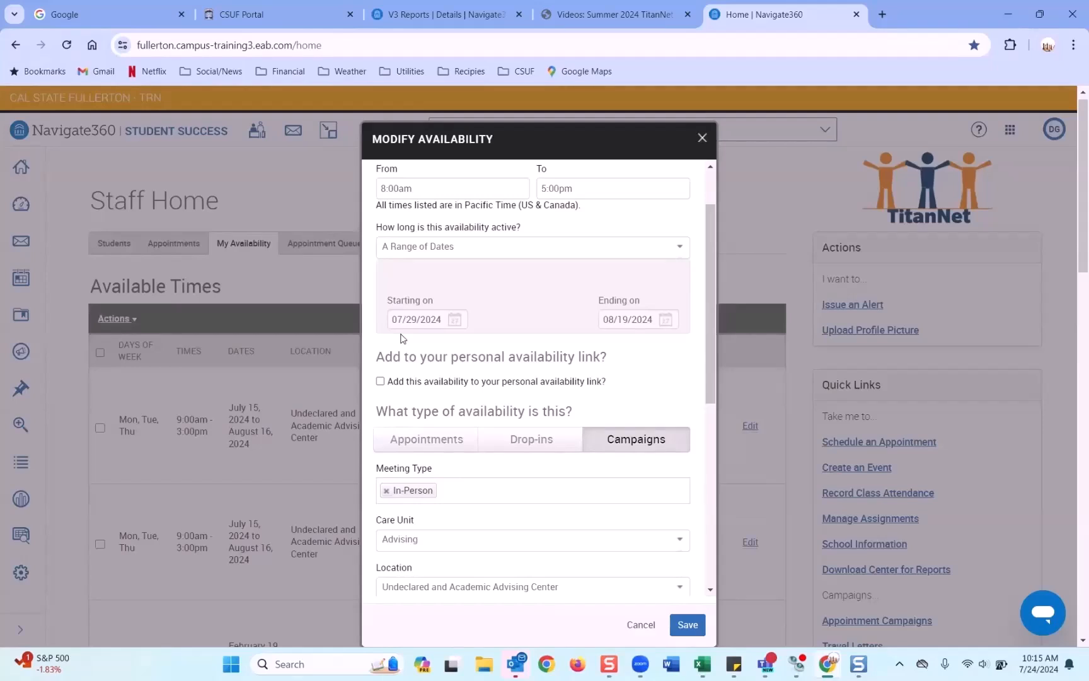
{"action": "left_click", "coordinate": [688, 625]}
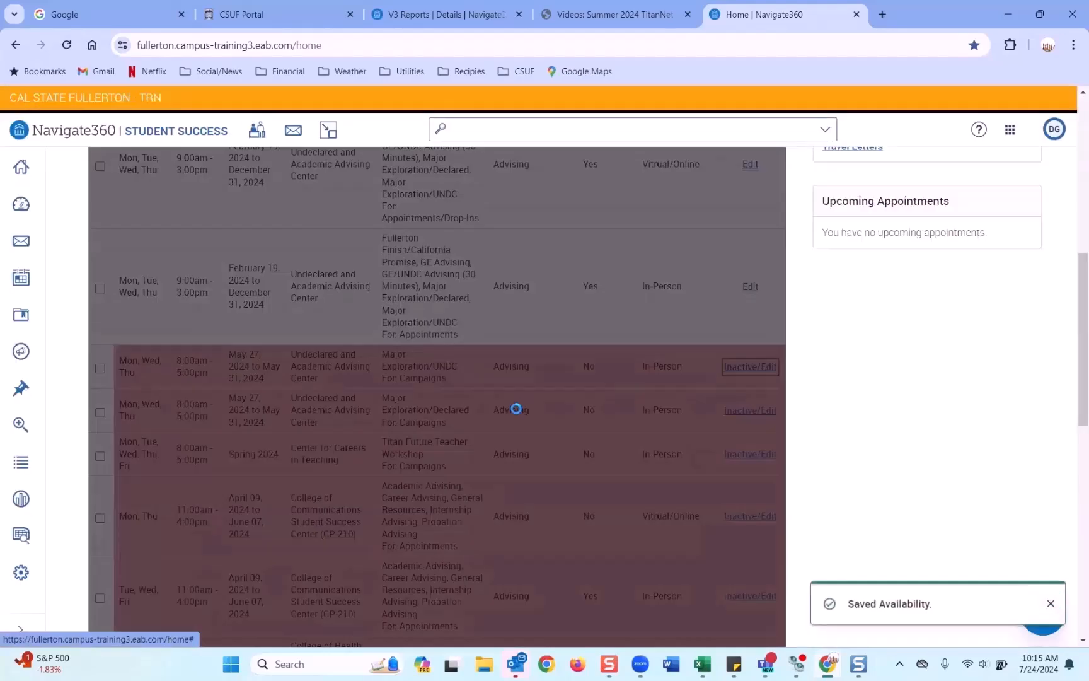
{"action": "scroll", "coordinate": [516, 412], "scroll_direction": "down", "scroll_amount": 5}
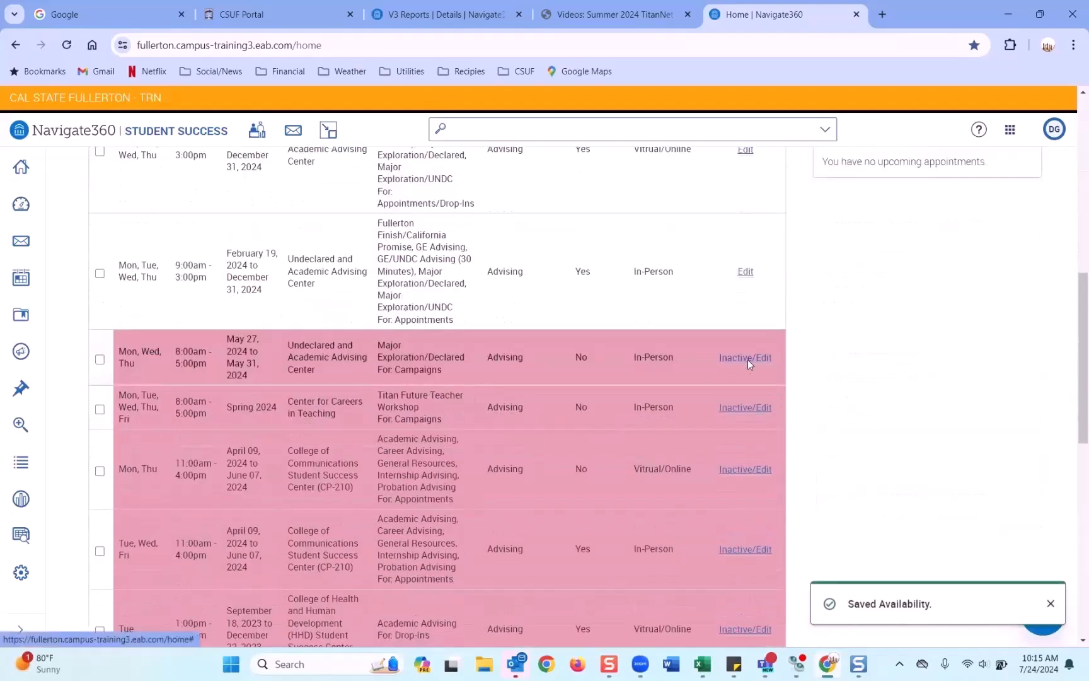
{"action": "left_click", "coordinate": [748, 358]}
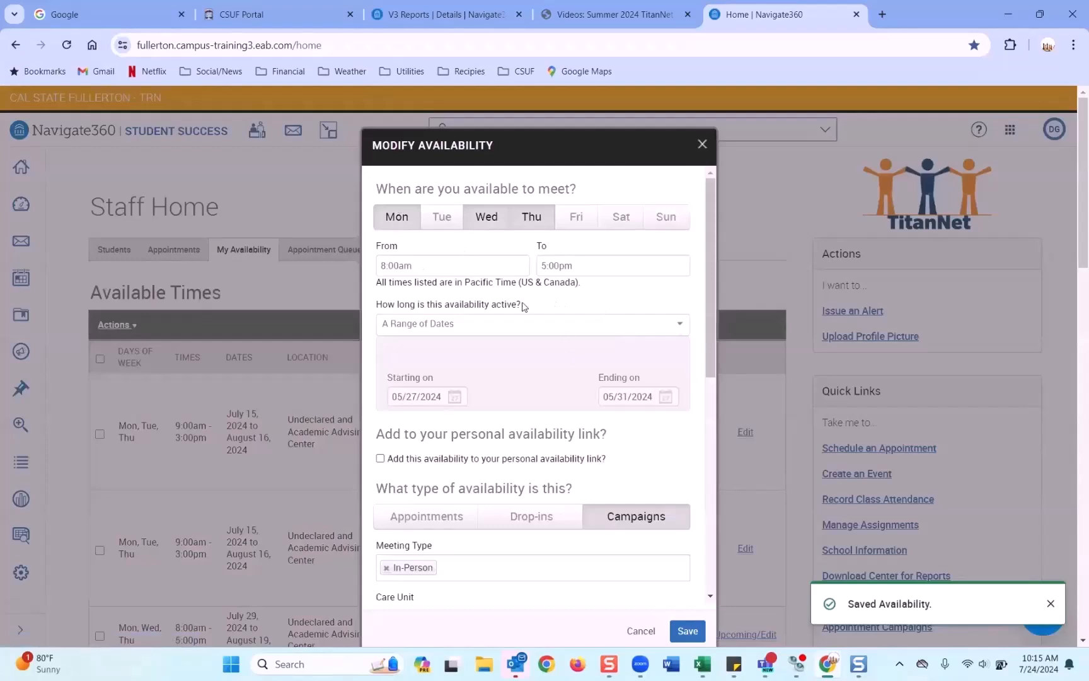
{"action": "scroll", "coordinate": [653, 501], "scroll_direction": "down", "scroll_amount": 3}
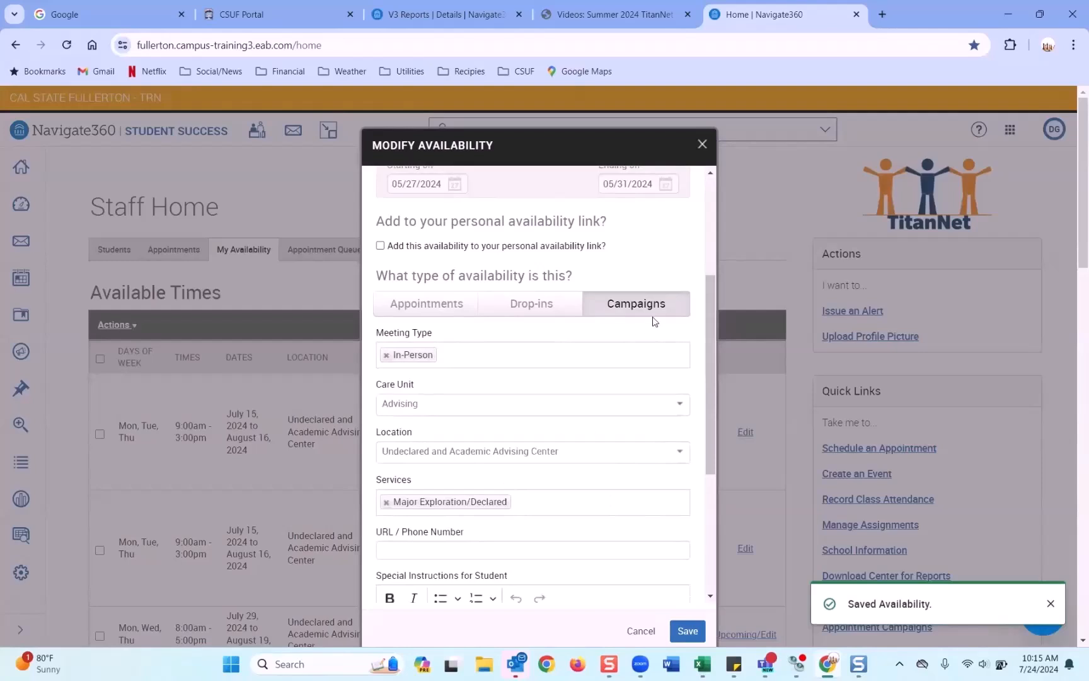
{"action": "scroll", "coordinate": [638, 297], "scroll_direction": "up", "scroll_amount": 3}
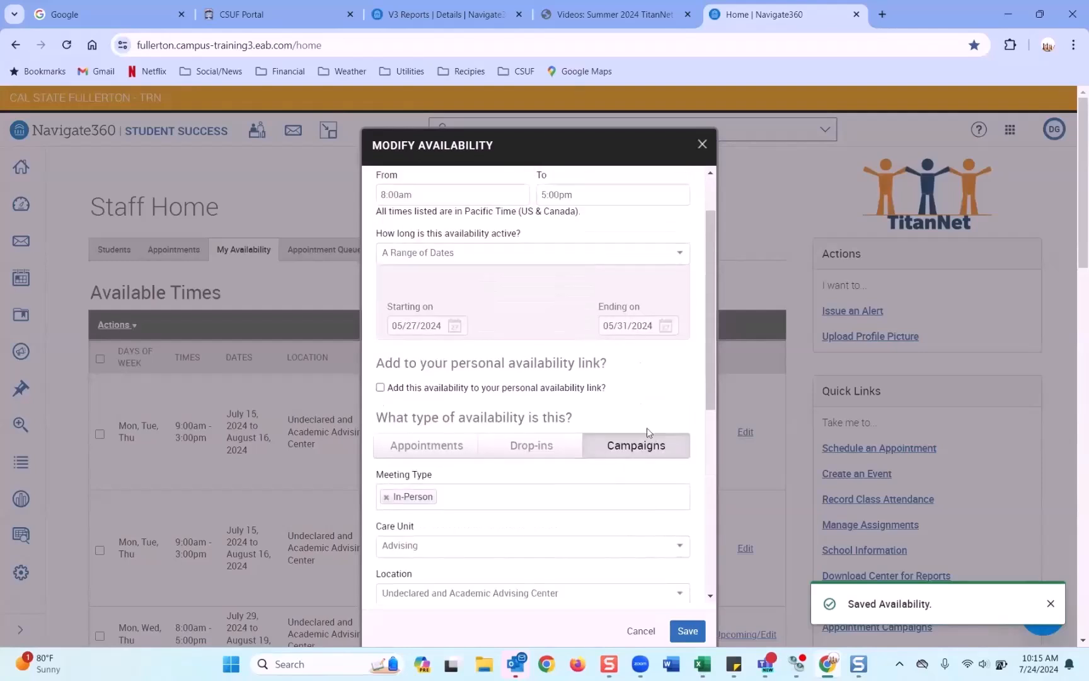
{"action": "scroll", "coordinate": [513, 455], "scroll_direction": "down", "scroll_amount": 3}
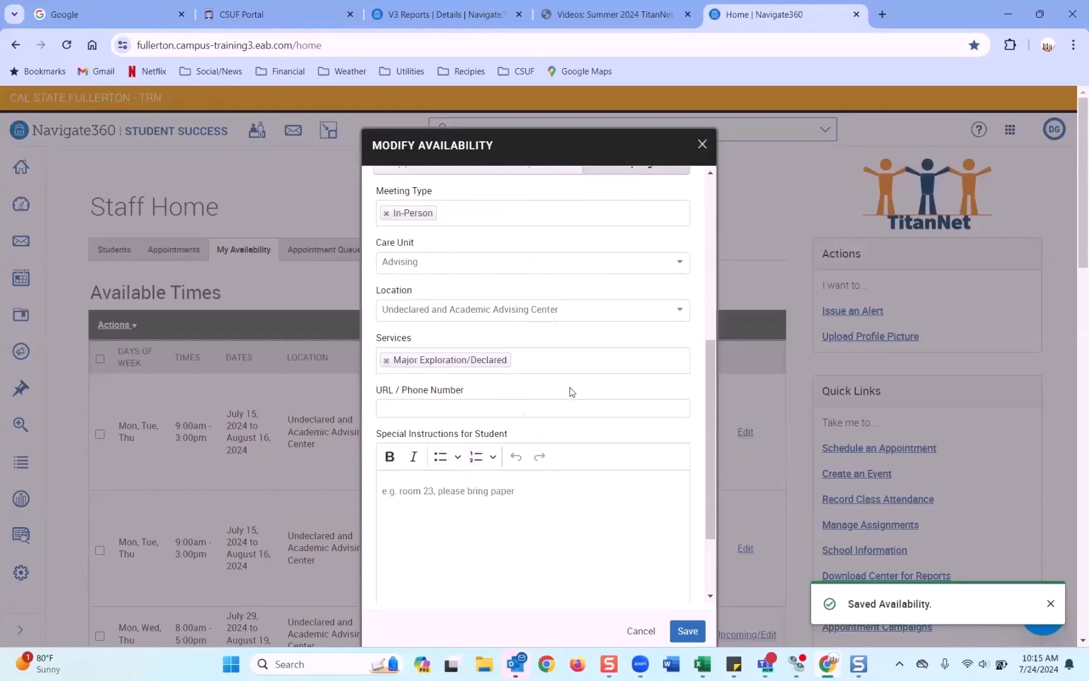
{"action": "scroll", "coordinate": [569, 389], "scroll_direction": "down", "scroll_amount": 1}
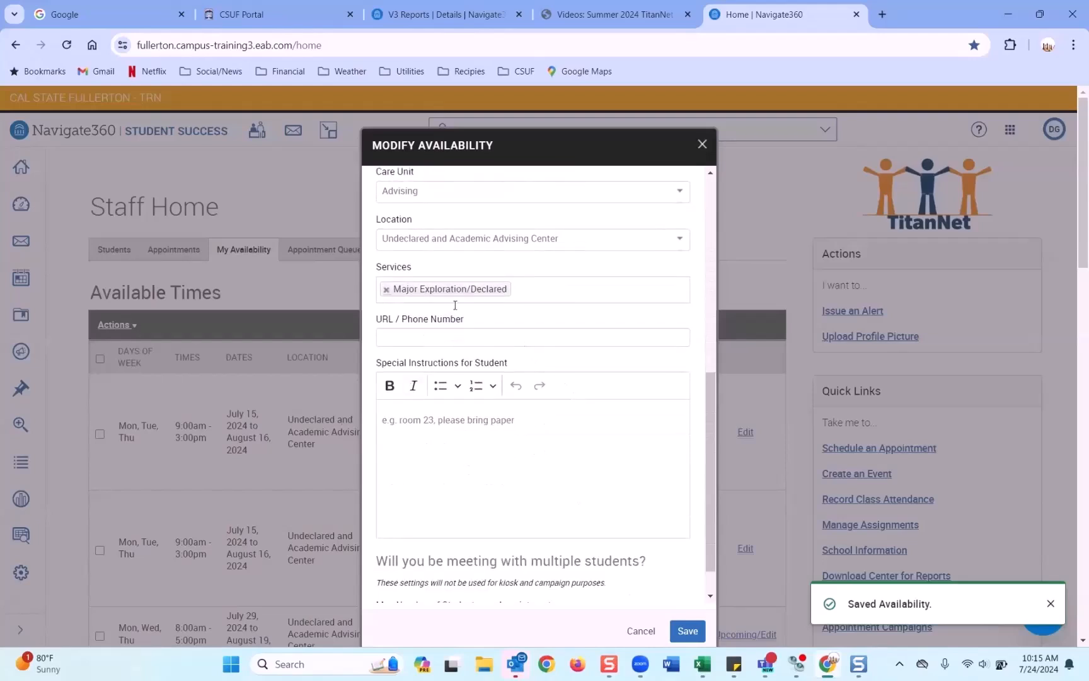
{"action": "scroll", "coordinate": [618, 401], "scroll_direction": "up", "scroll_amount": 1}
{"action": "scroll", "coordinate": [618, 401], "scroll_direction": "up", "scroll_amount": 5}
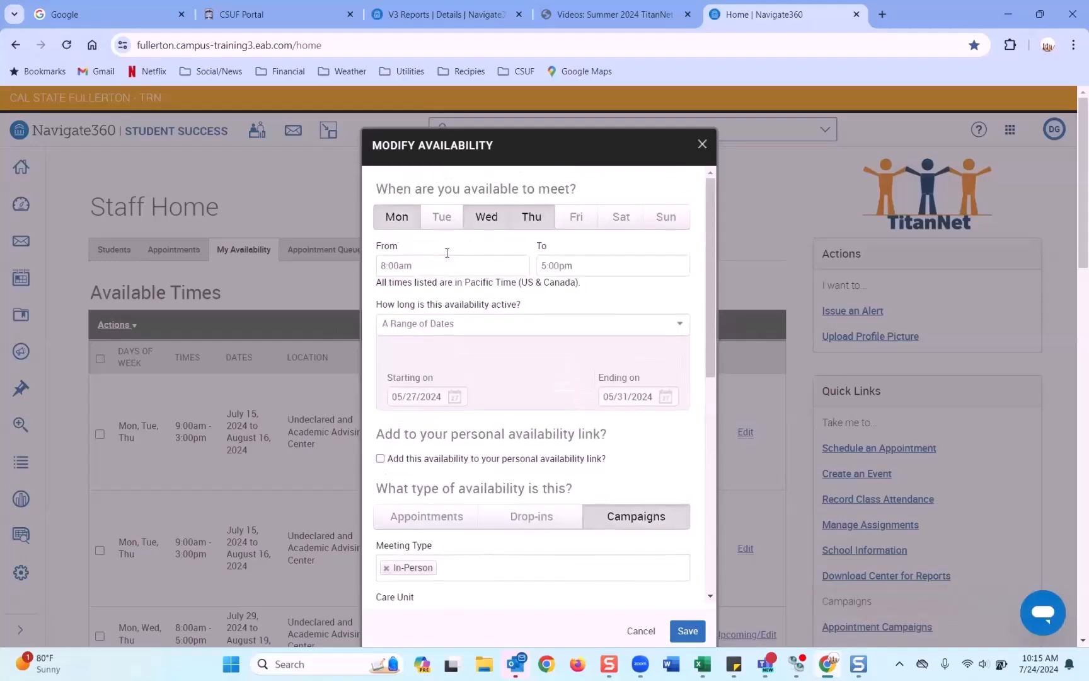
{"action": "left_click", "coordinate": [701, 147]}
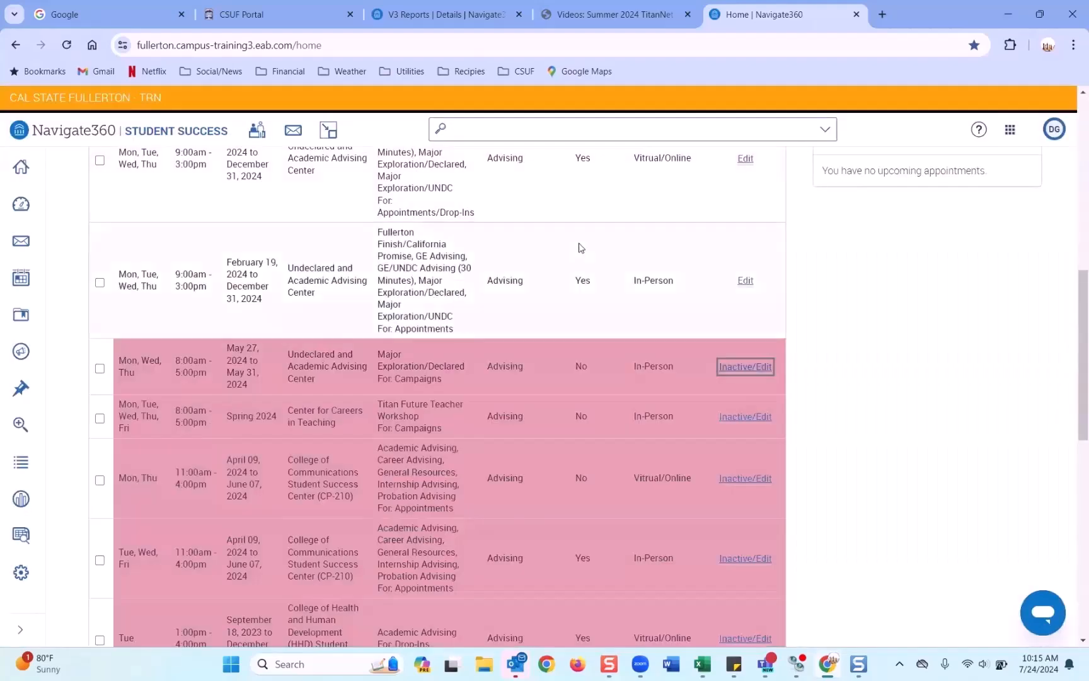
{"action": "scroll", "coordinate": [577, 251], "scroll_direction": "up", "scroll_amount": 5}
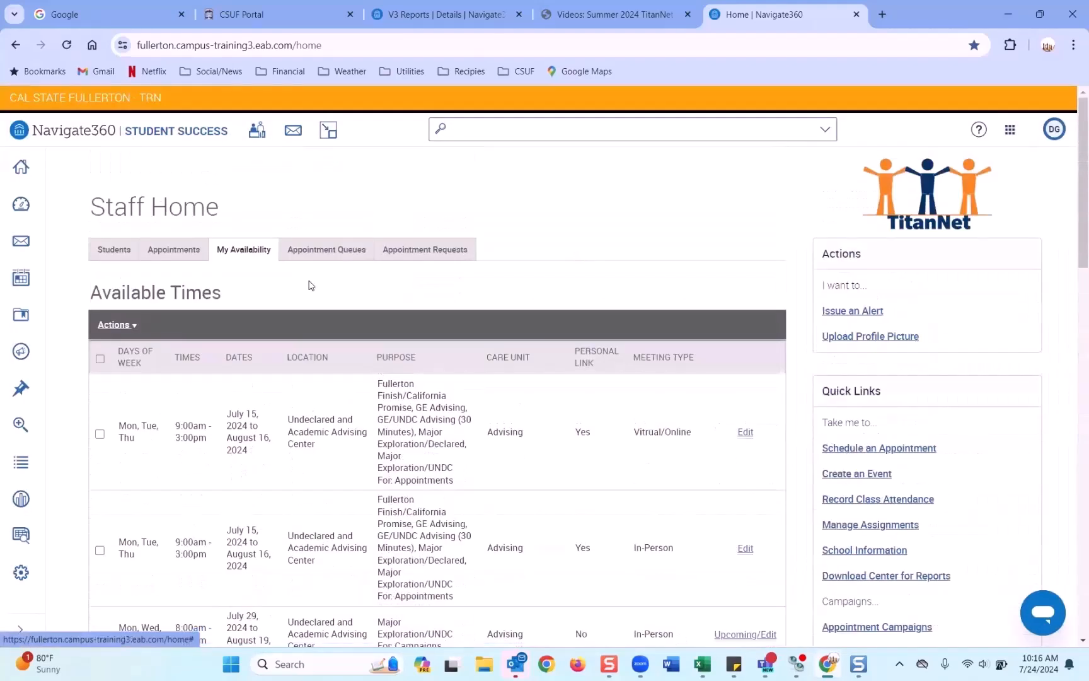
Step: Go to Campaigns & Events, list Appointment Campaigns, and open the New Student Advising draft
{"action": "left_click", "coordinate": [22, 354]}
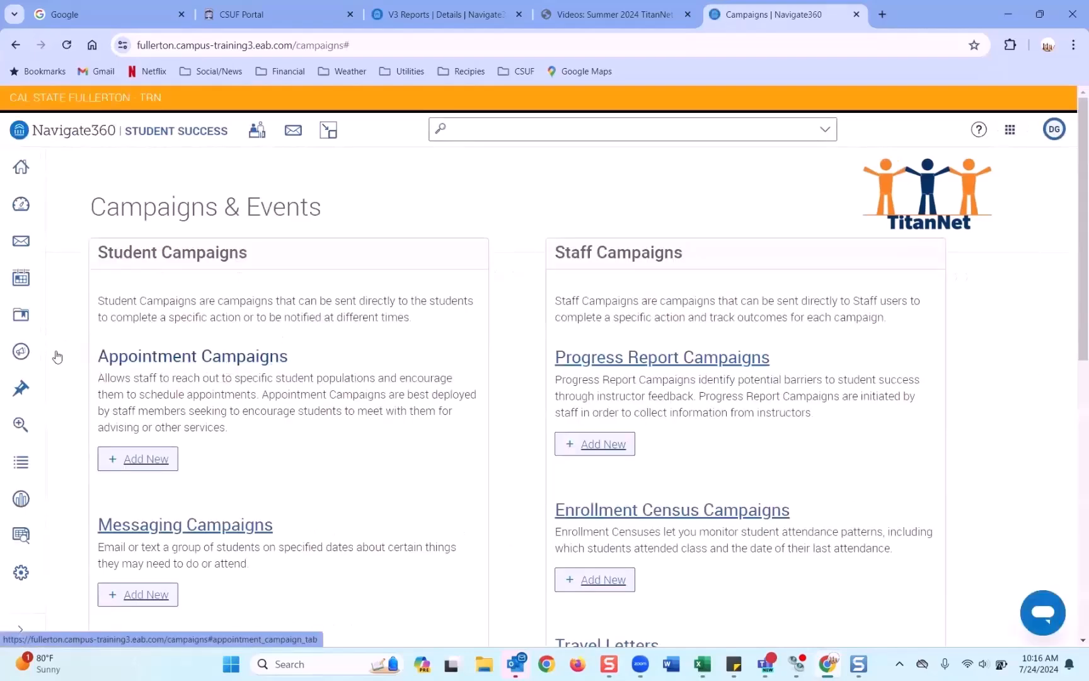
{"action": "left_click", "coordinate": [157, 469]}
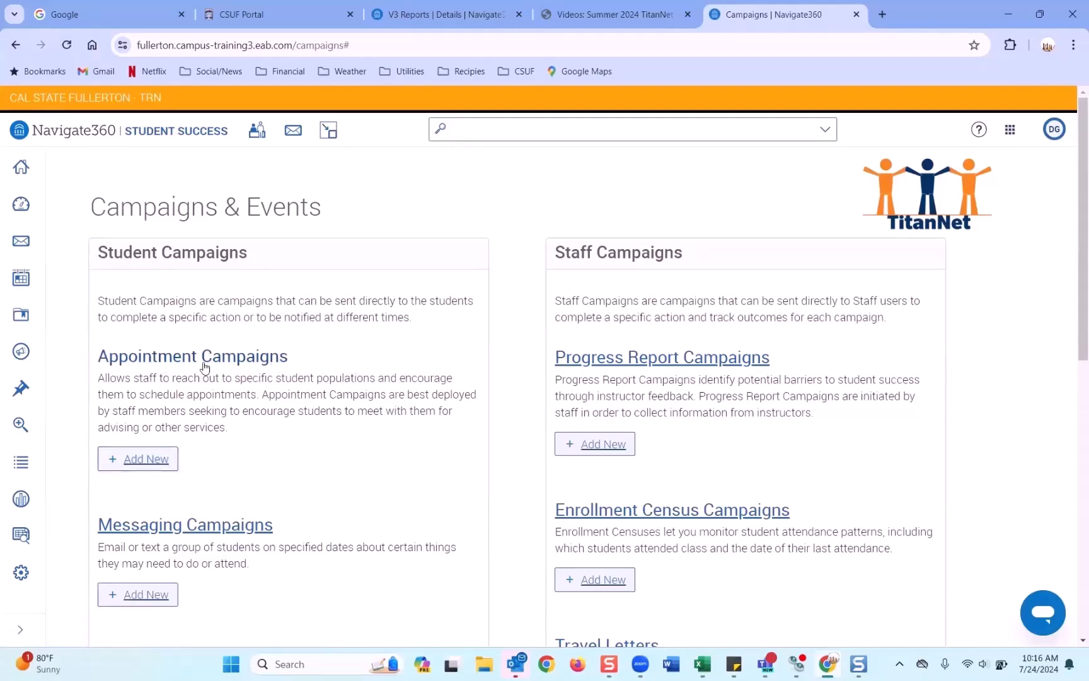
{"action": "left_click", "coordinate": [169, 357]}
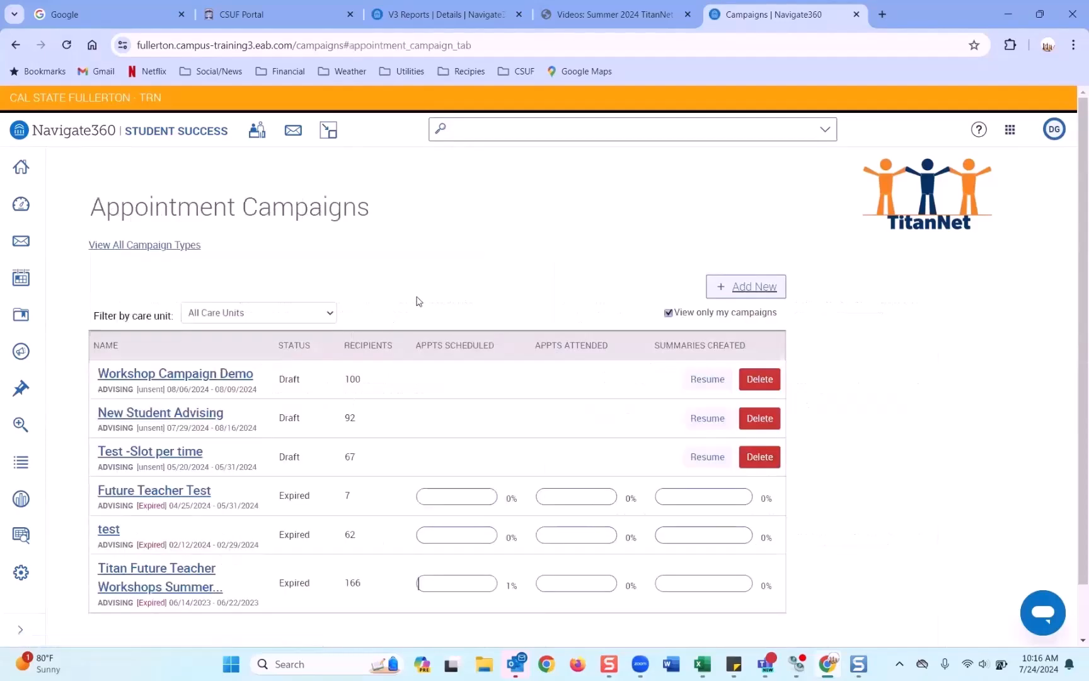
{"action": "scroll", "coordinate": [416, 301], "scroll_direction": "down", "scroll_amount": 1}
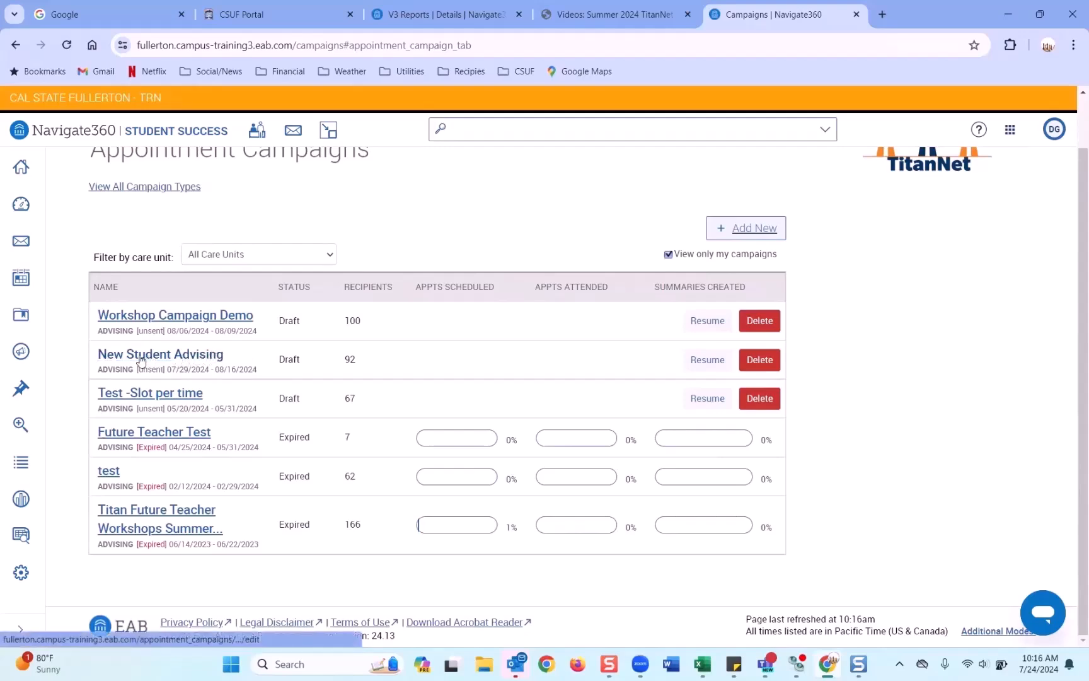
{"action": "left_click", "coordinate": [155, 361]}
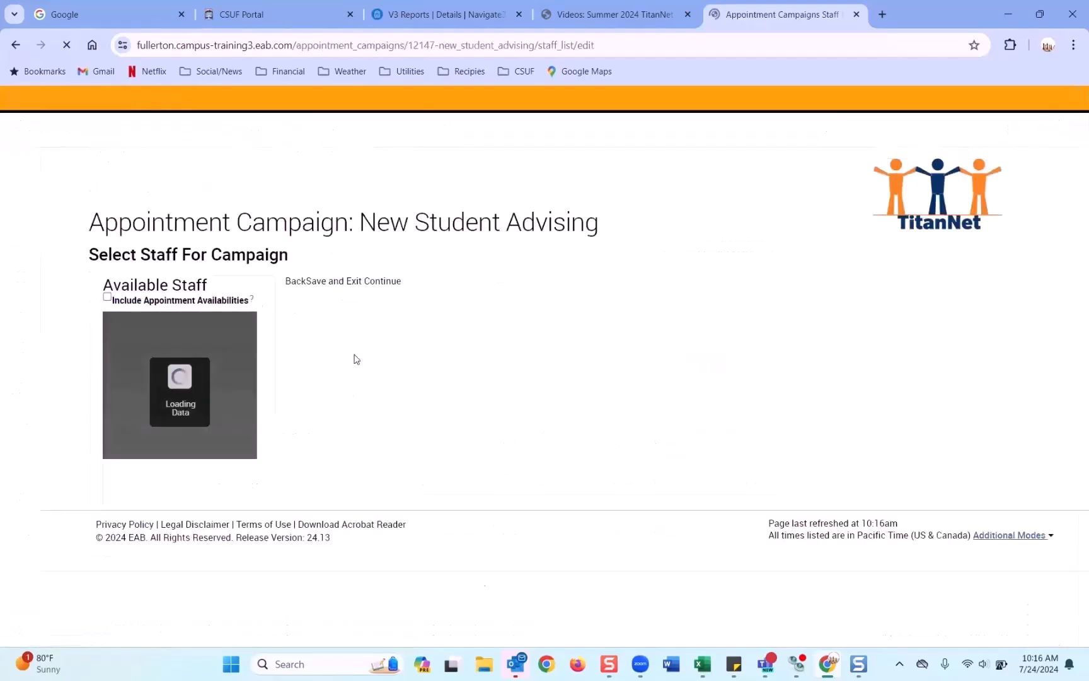
Step: Prefix the campaign name with 'AAC - Summer 2024 - ', replacing a mistyped 'Fall 2024'
{"action": "left_click", "coordinate": [151, 272]}
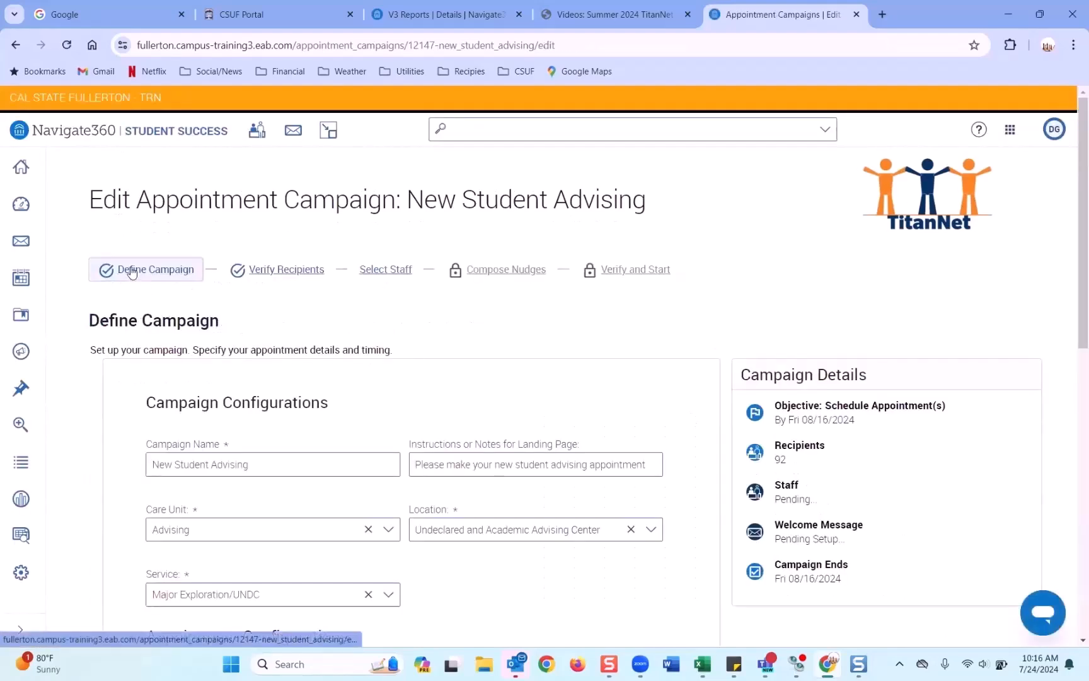
{"action": "scroll", "coordinate": [132, 273], "scroll_direction": "down", "scroll_amount": 1}
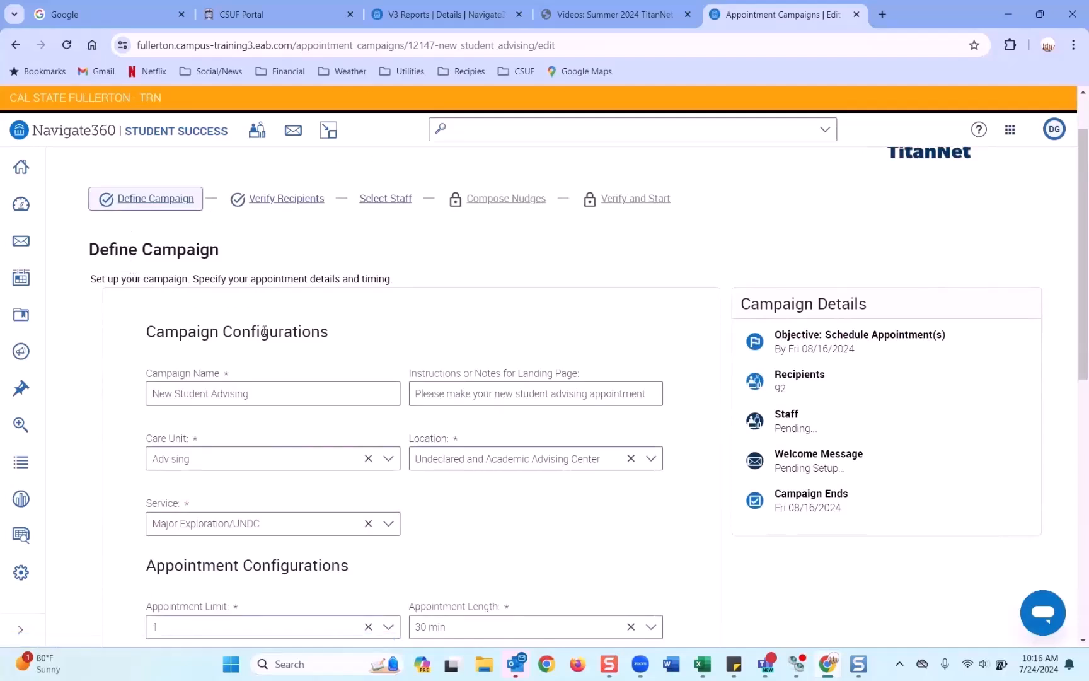
{"action": "scroll", "coordinate": [305, 276], "scroll_direction": "down", "scroll_amount": 1}
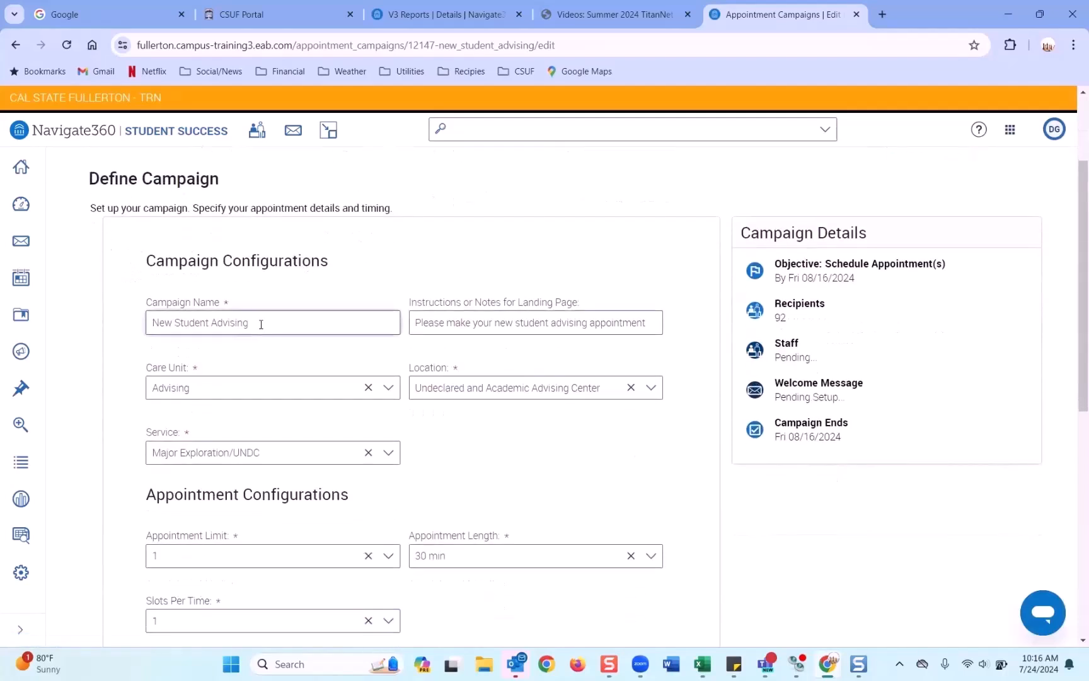
{"action": "left_click_drag", "start_coordinate": [261, 324], "coordinate": [146, 322]}
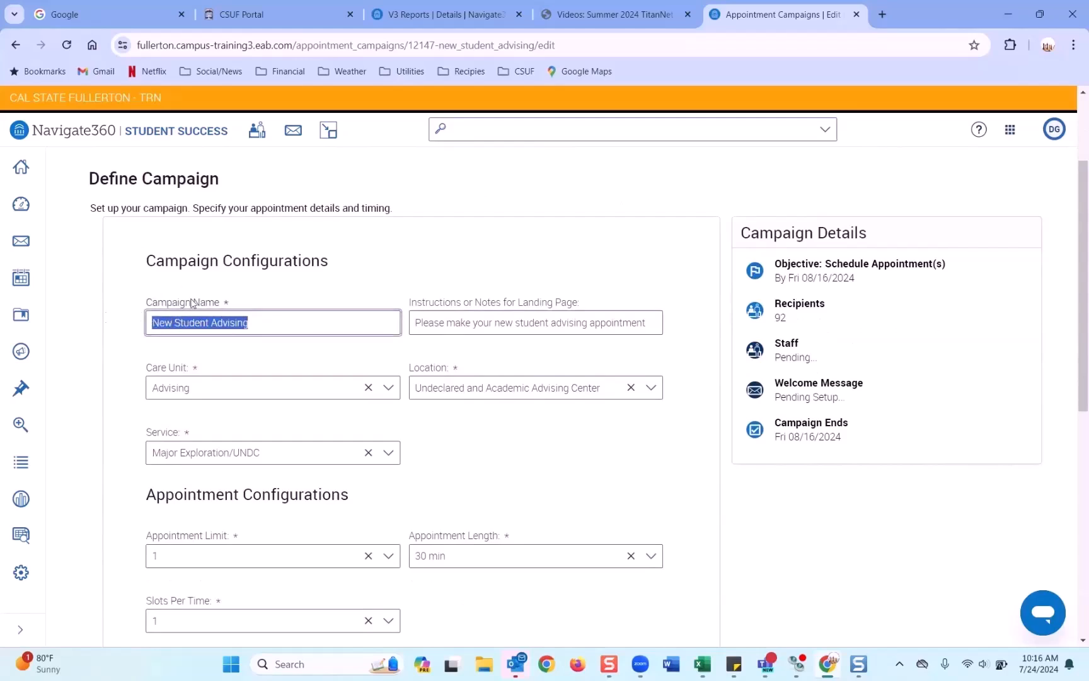
{"action": "left_click", "coordinate": [153, 321]}
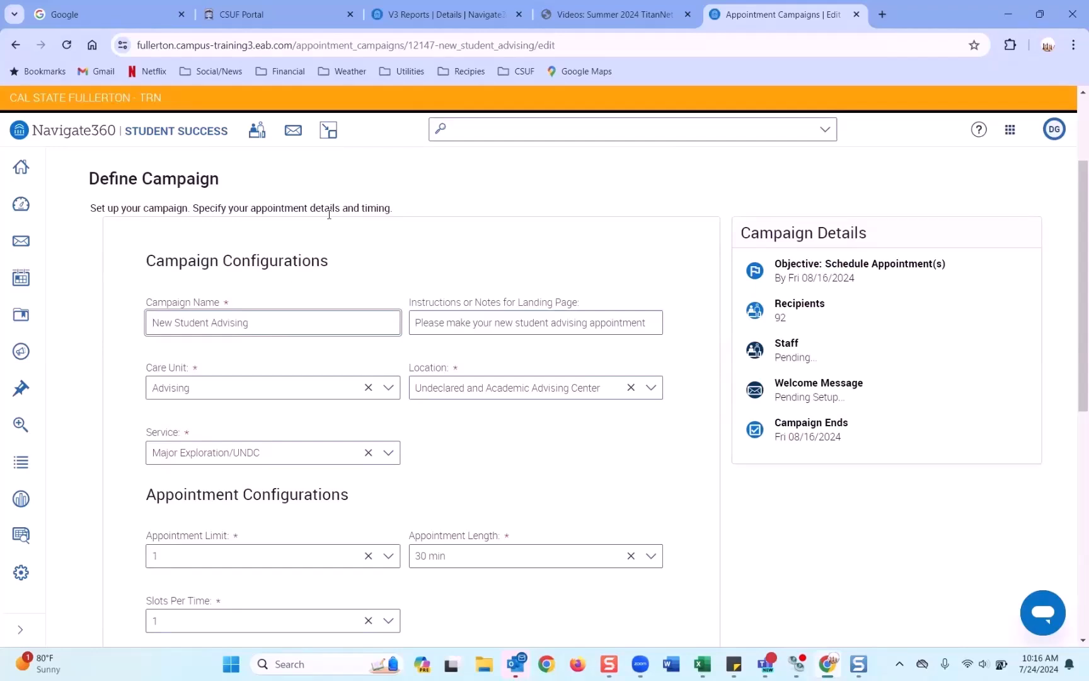
{"action": "type", "text": "AAC -"}
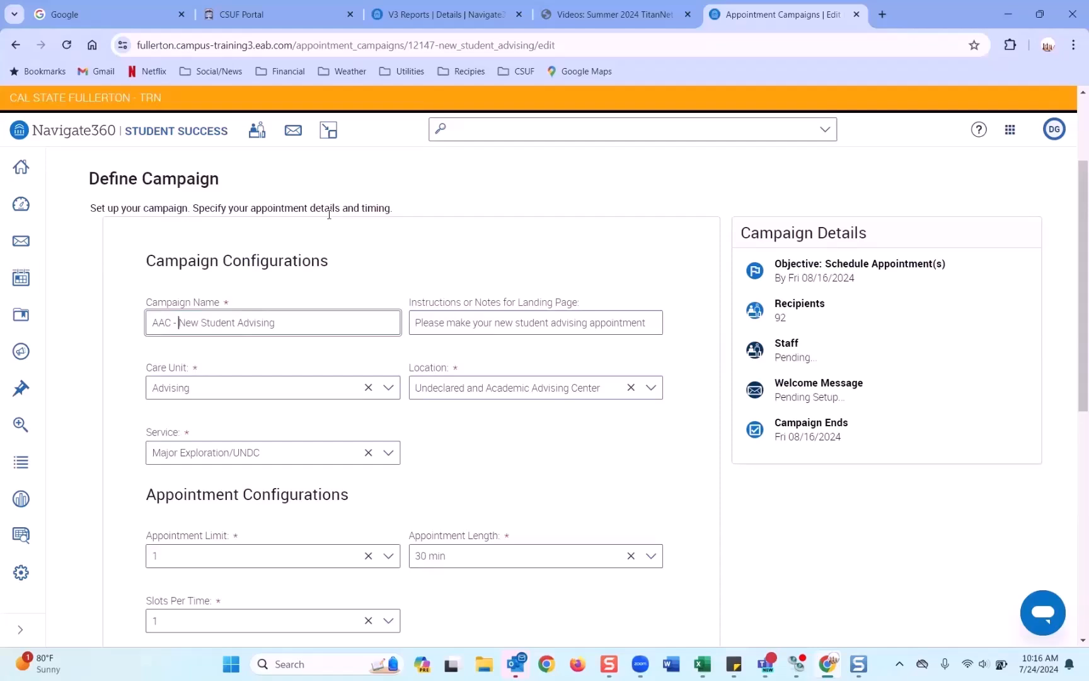
{"action": "type", "text": "Fall 2024"}
{"action": "key", "text": "BackSpace"}
{"action": "key", "text": "BackSpace"}
{"action": "key", "text": "BackSpace"}
{"action": "key", "text": "BackSpace"}
{"action": "key", "text": "BackSpace"}
{"action": "key", "text": "BackSpace"}
{"action": "key", "text": "BackSpace"}
{"action": "key", "text": "BackSpace"}
{"action": "key", "text": "BackSpace"}
{"action": "type", "text": "Summer"}
{"action": "type", "text": " 2024 "}
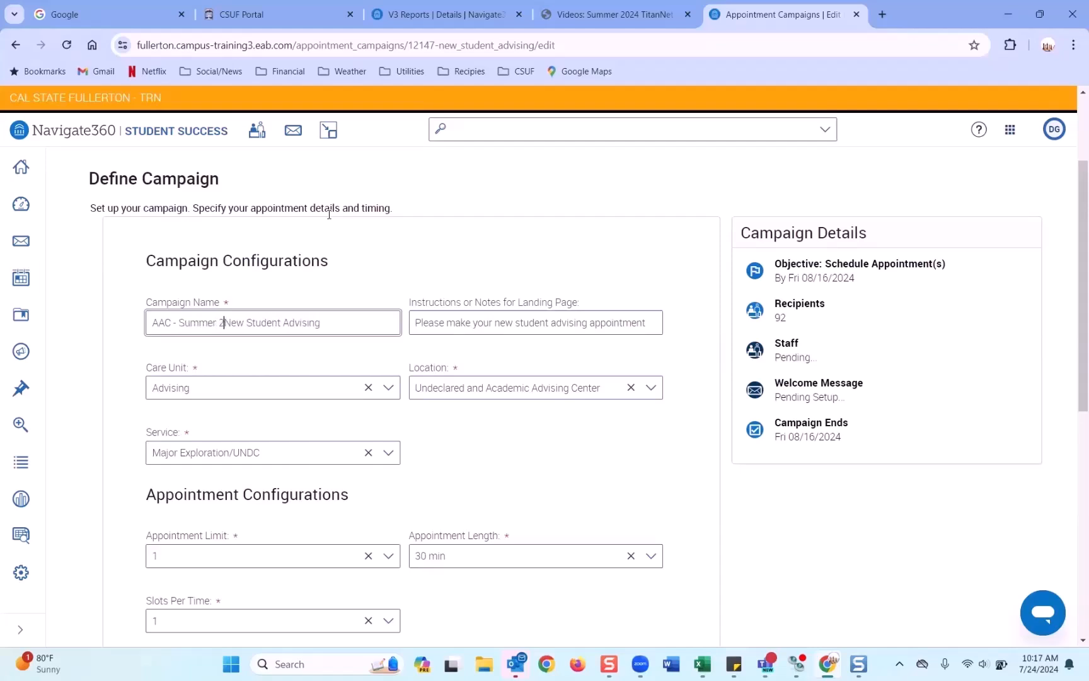
{"action": "type", "text": "-"}
Step: Check the name now reads 'AAC - Summer 2024 - New Student Advising', then select the Instructions text
{"action": "left_click_drag", "start_coordinate": [249, 322], "coordinate": [349, 324]}
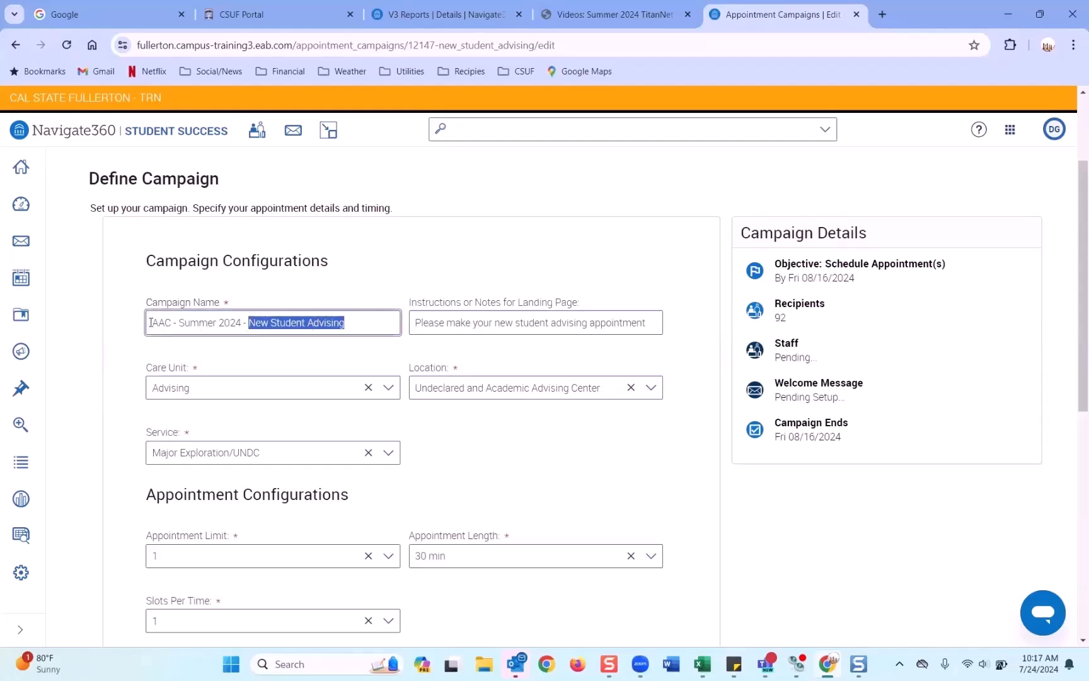
{"action": "left_click_drag", "start_coordinate": [152, 322], "coordinate": [173, 322]}
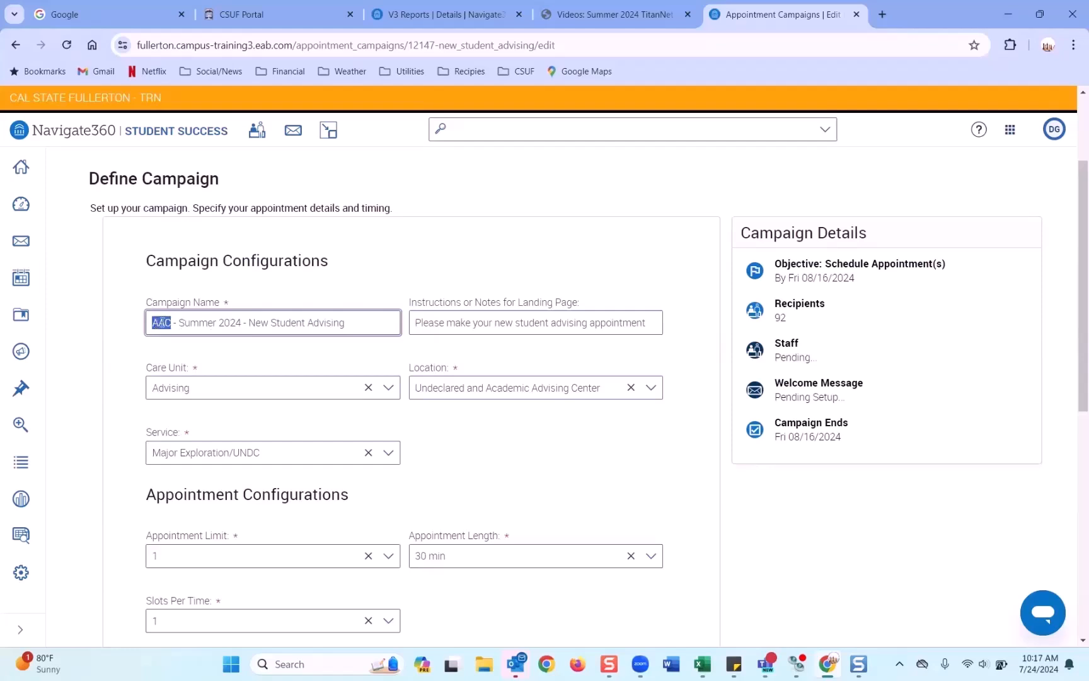
{"action": "left_click_drag", "start_coordinate": [172, 324], "coordinate": [241, 325]}
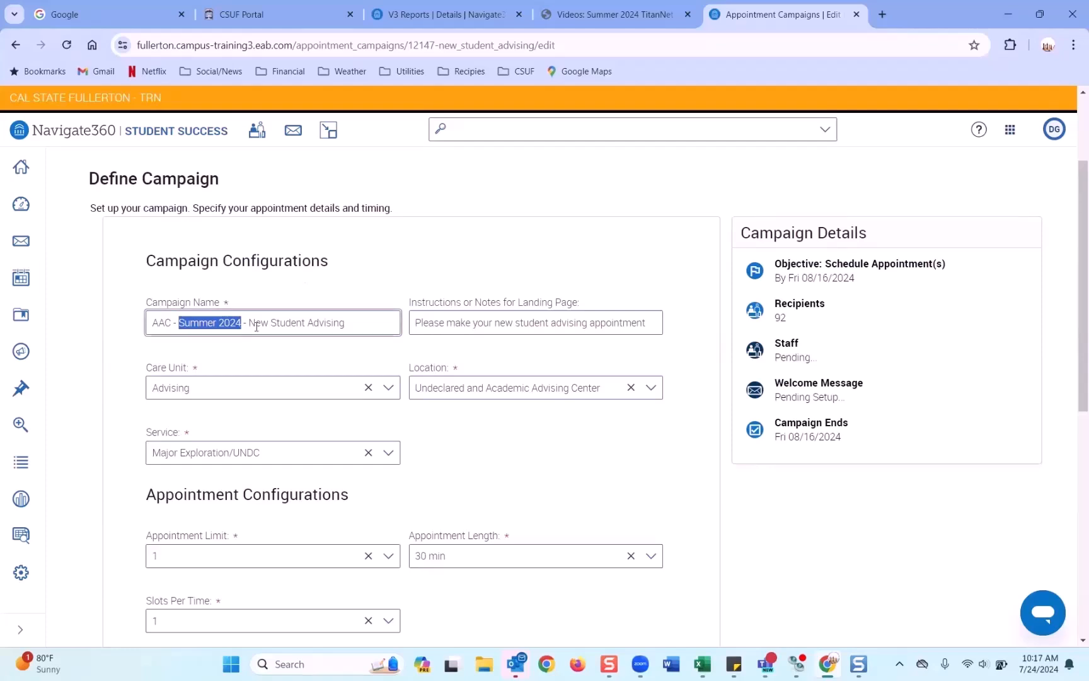
{"action": "left_click_drag", "start_coordinate": [248, 323], "coordinate": [360, 323]}
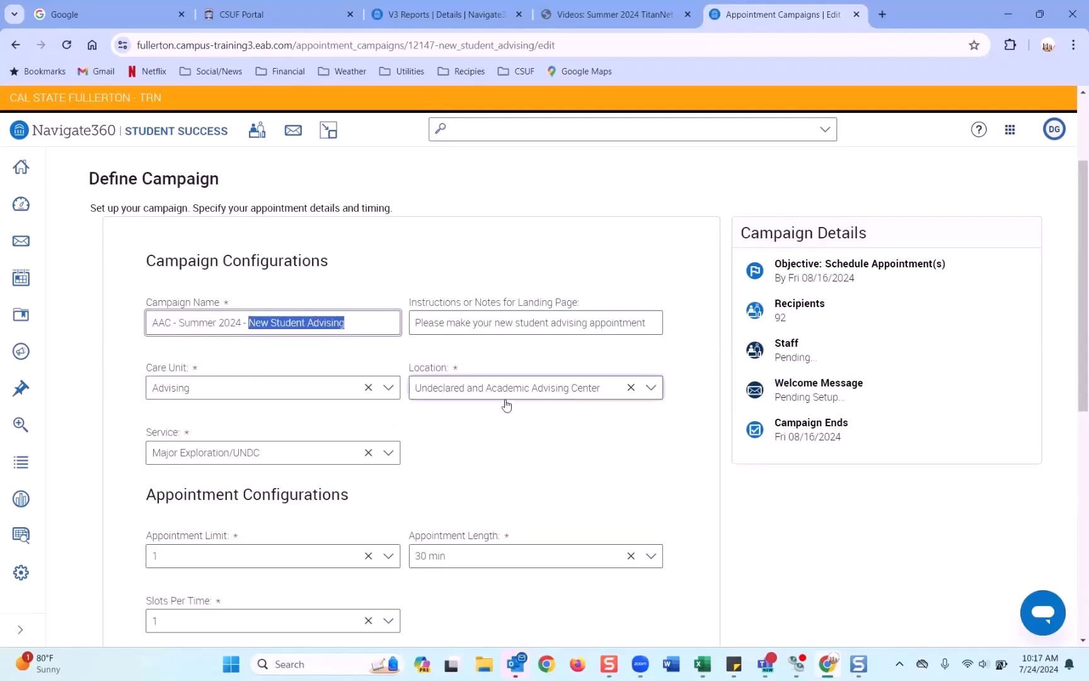
{"action": "left_click_drag", "start_coordinate": [365, 323], "coordinate": [135, 326]}
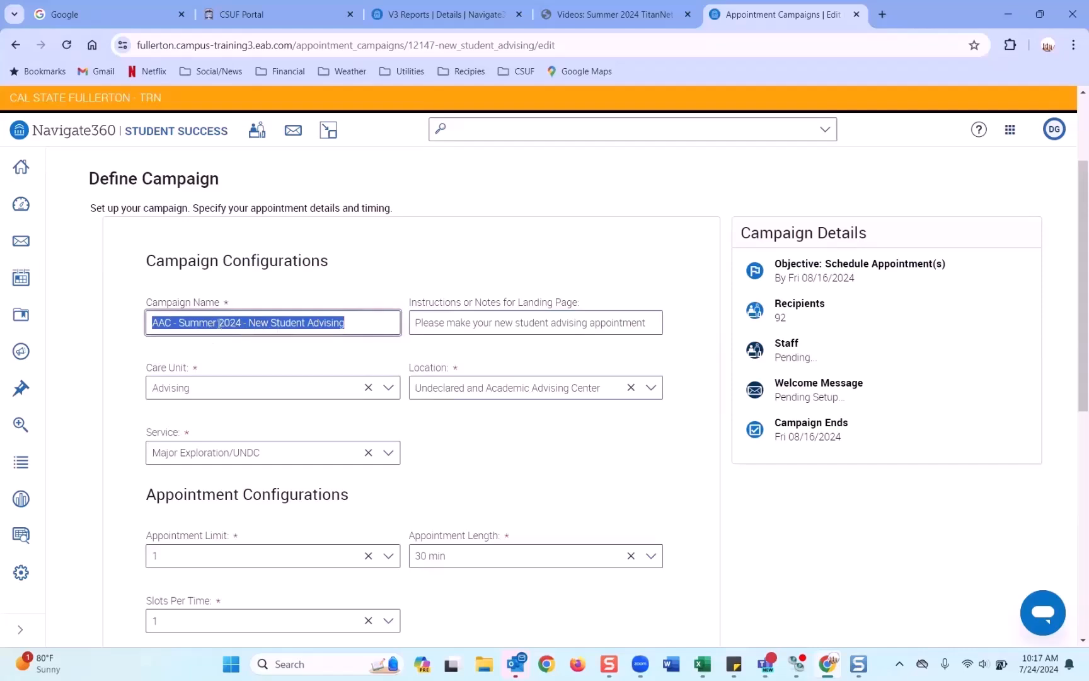
{"action": "left_click", "coordinate": [434, 329]}
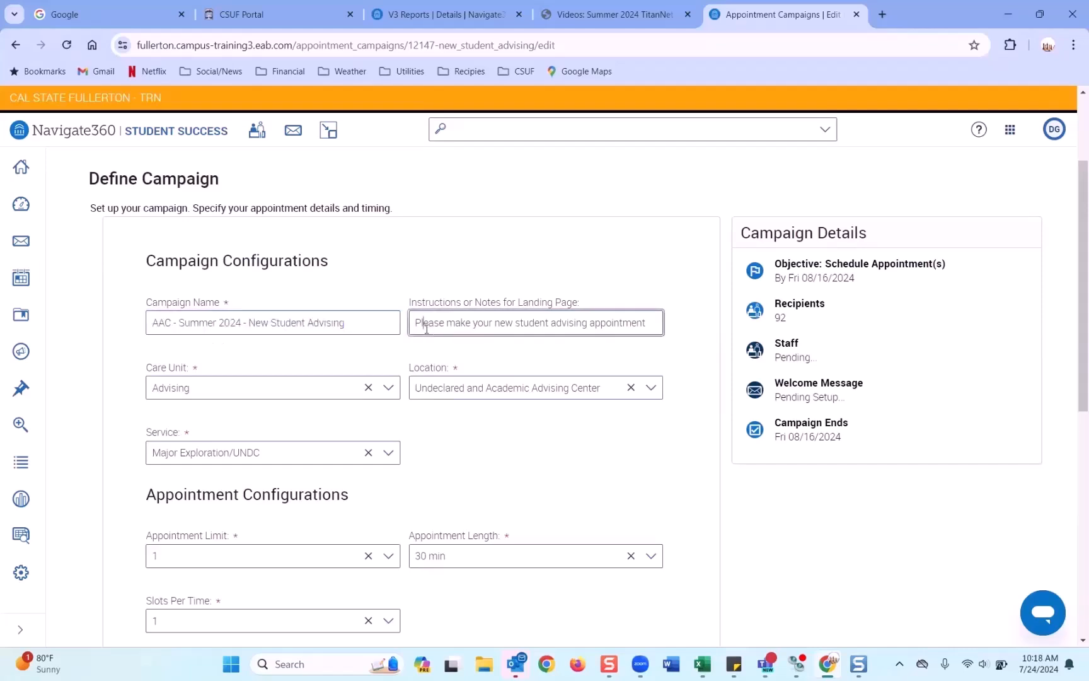
{"action": "left_click", "coordinate": [423, 322]}
{"action": "left_click_drag", "start_coordinate": [415, 322], "coordinate": [659, 327]}
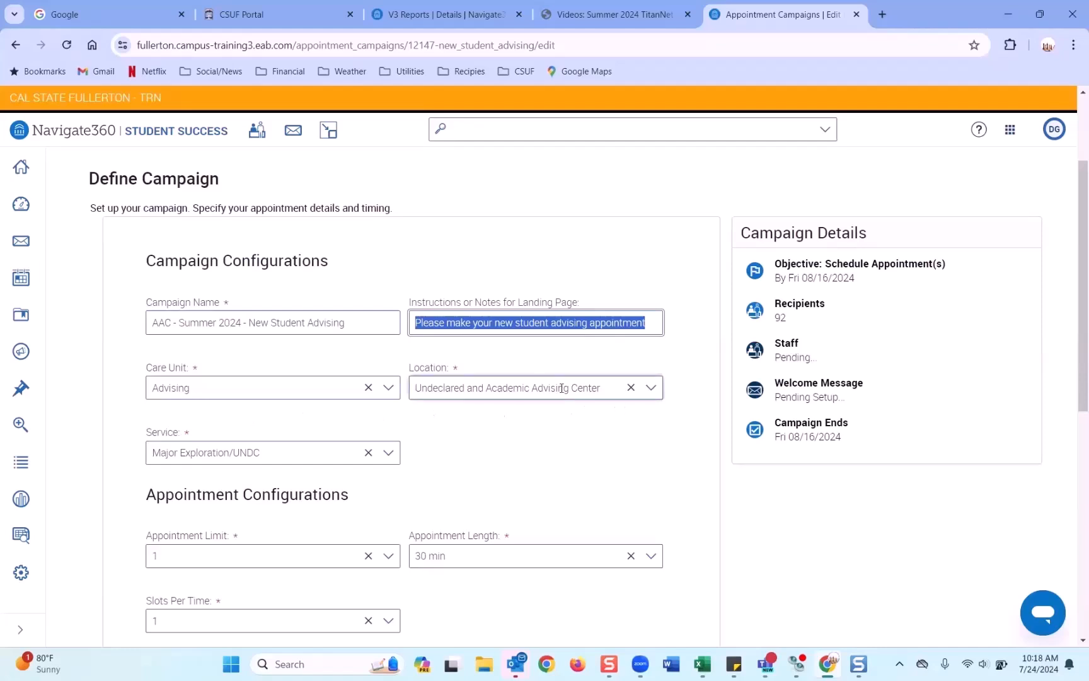
{"action": "scroll", "coordinate": [240, 451], "scroll_direction": "down", "scroll_amount": 2}
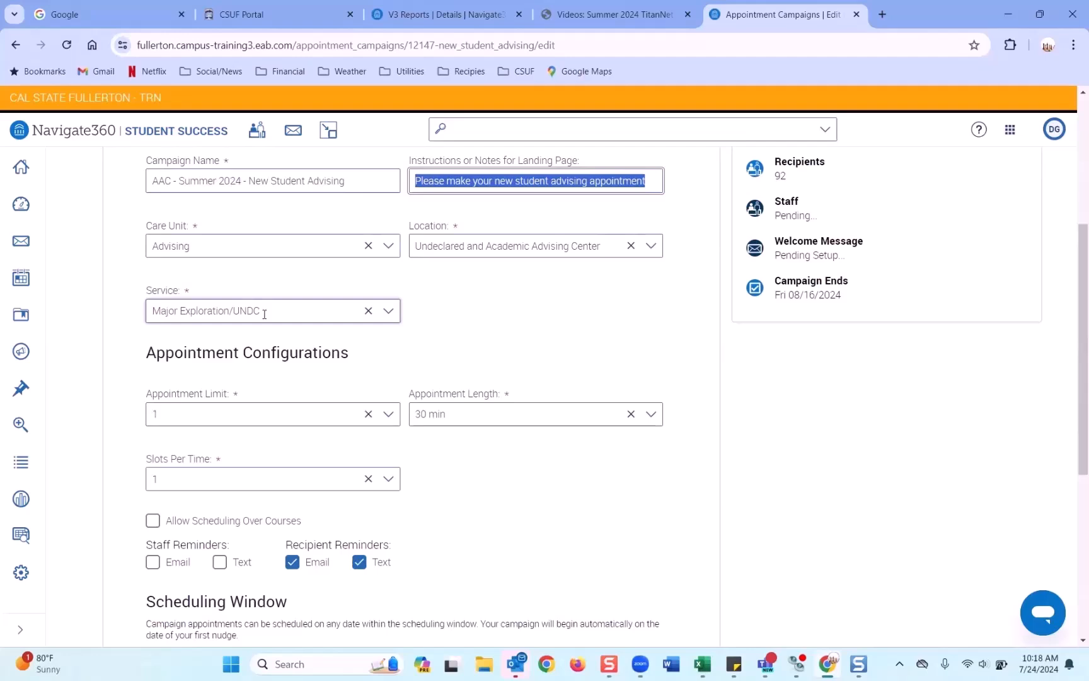
{"action": "scroll", "coordinate": [379, 327], "scroll_direction": "down", "scroll_amount": 2}
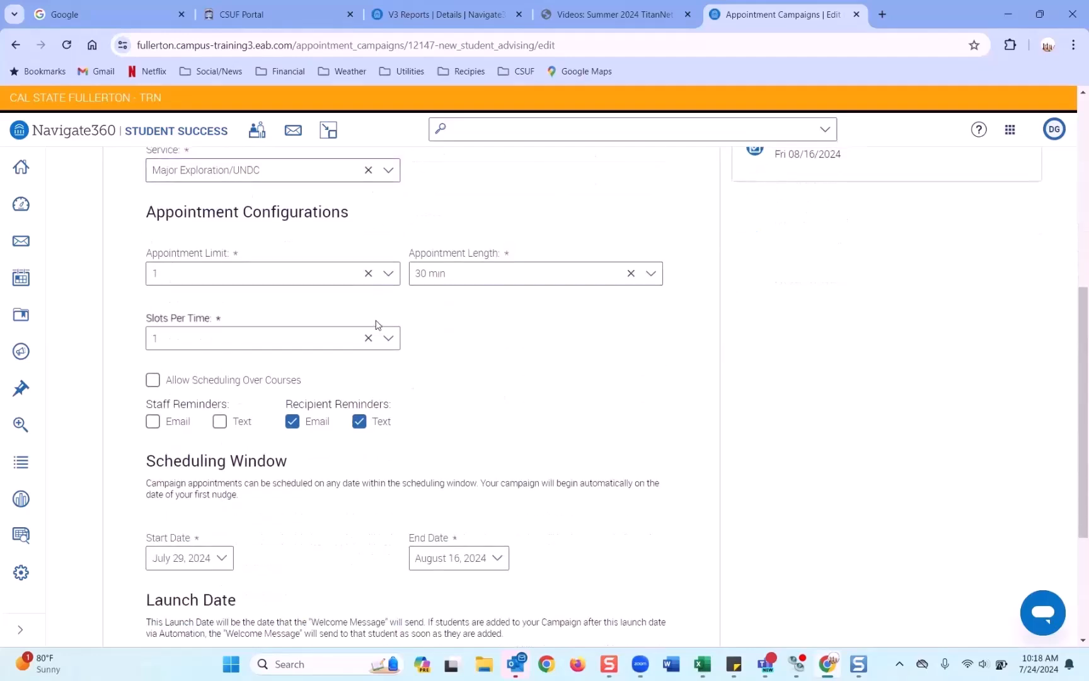
{"action": "scroll", "coordinate": [360, 312], "scroll_direction": "up", "scroll_amount": 1}
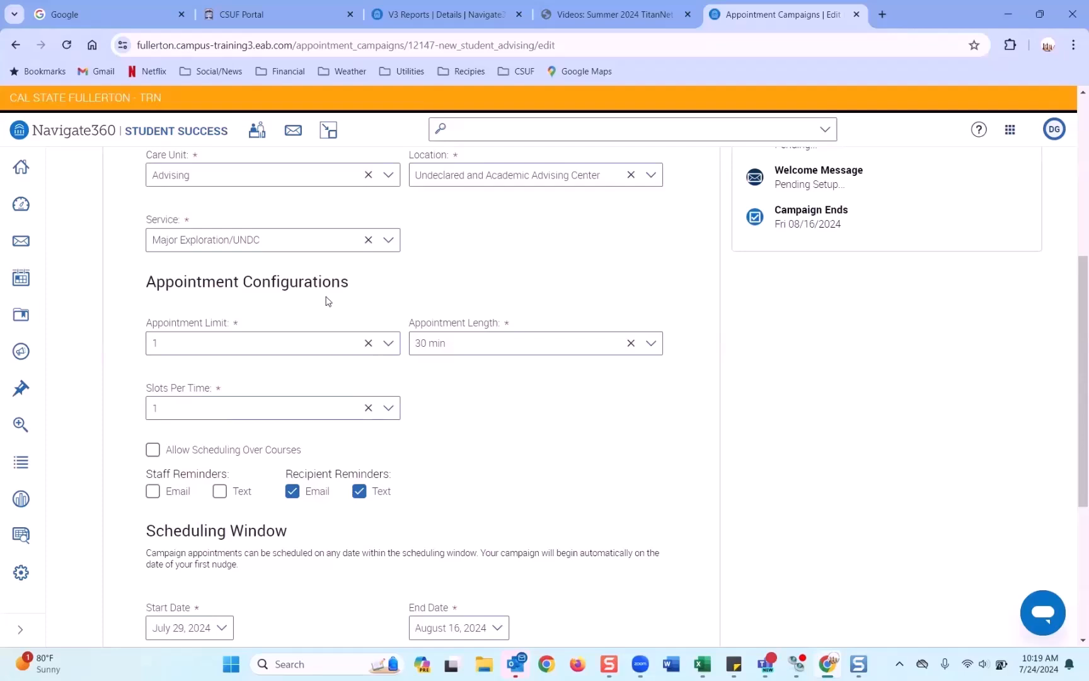
{"action": "left_click", "coordinate": [387, 344]}
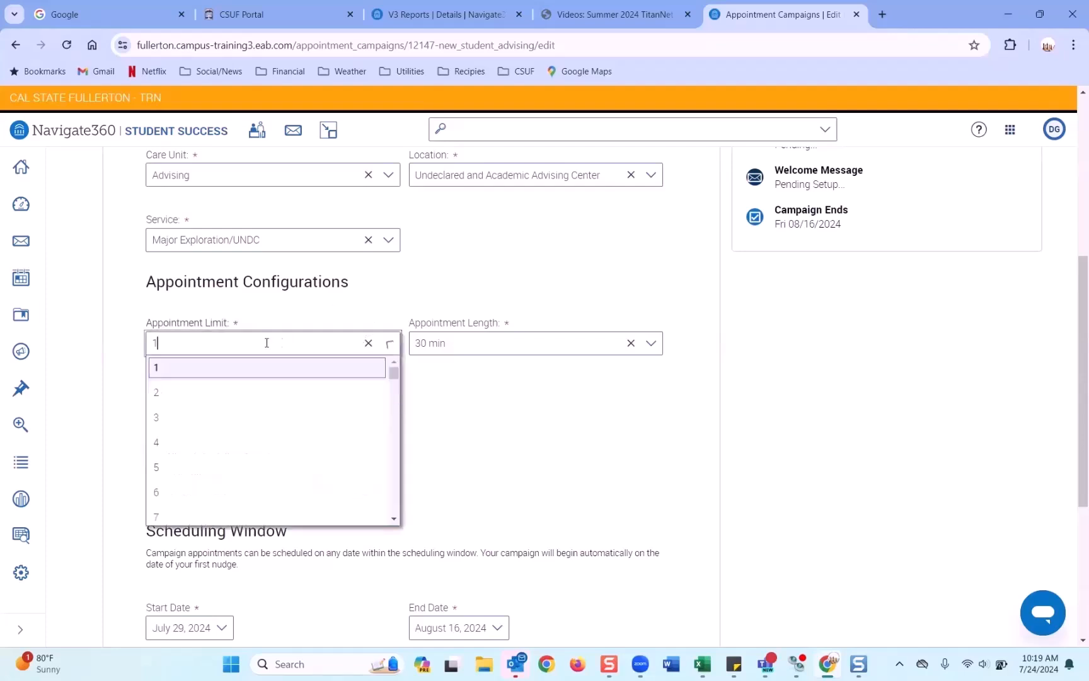
{"action": "left_click", "coordinate": [174, 393]}
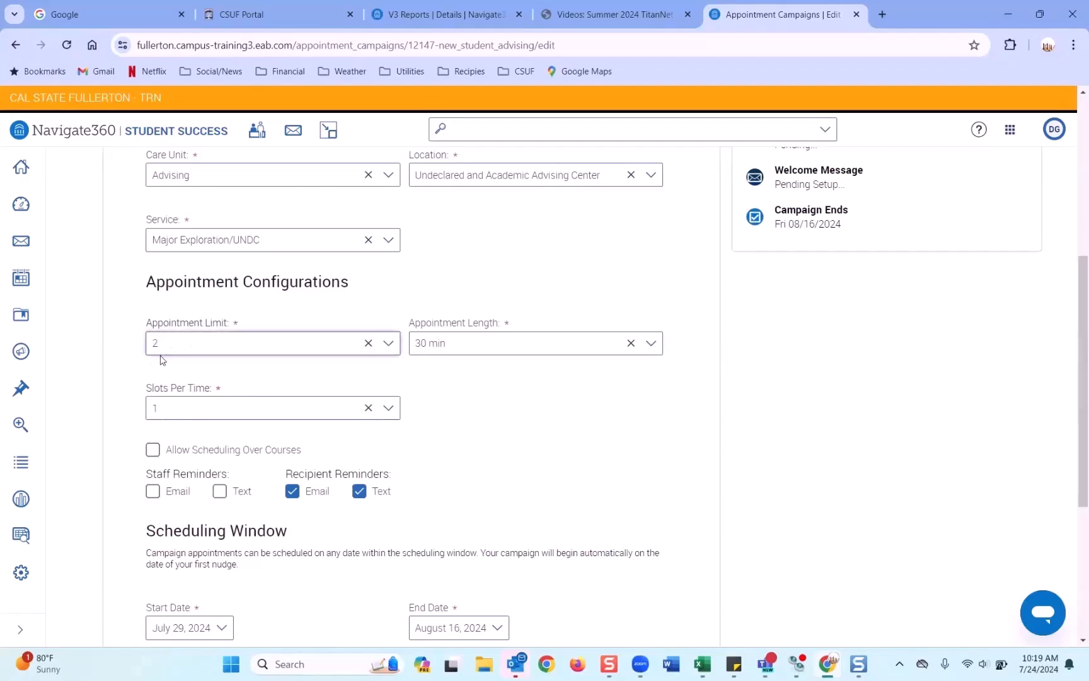
{"action": "left_click", "coordinate": [388, 343]}
{"action": "left_click", "coordinate": [170, 392]}
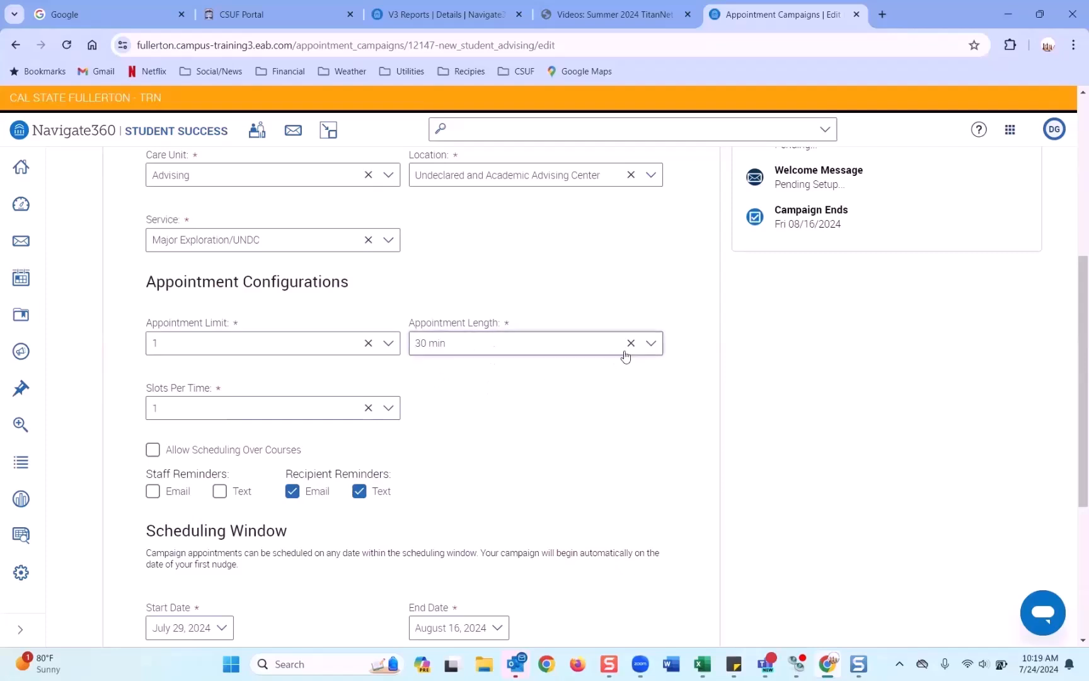
{"action": "left_click", "coordinate": [652, 350]}
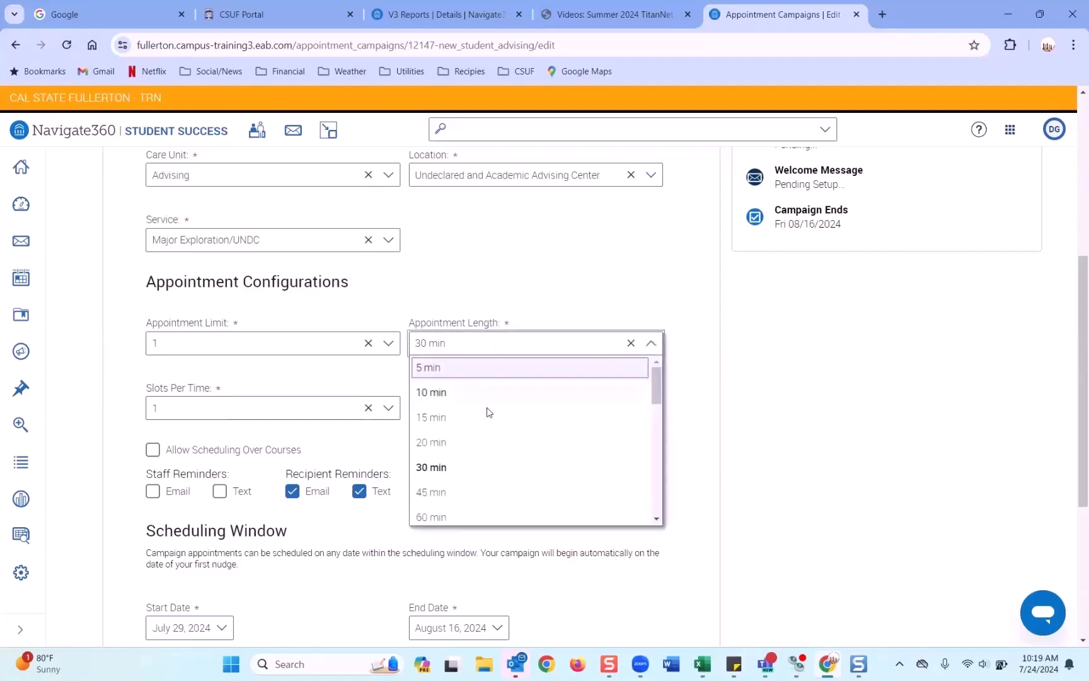
{"action": "scroll", "coordinate": [487, 416], "scroll_direction": "down", "scroll_amount": 3}
{"action": "scroll", "coordinate": [486, 486], "scroll_direction": "up", "scroll_amount": 5}
{"action": "left_click", "coordinate": [450, 468]}
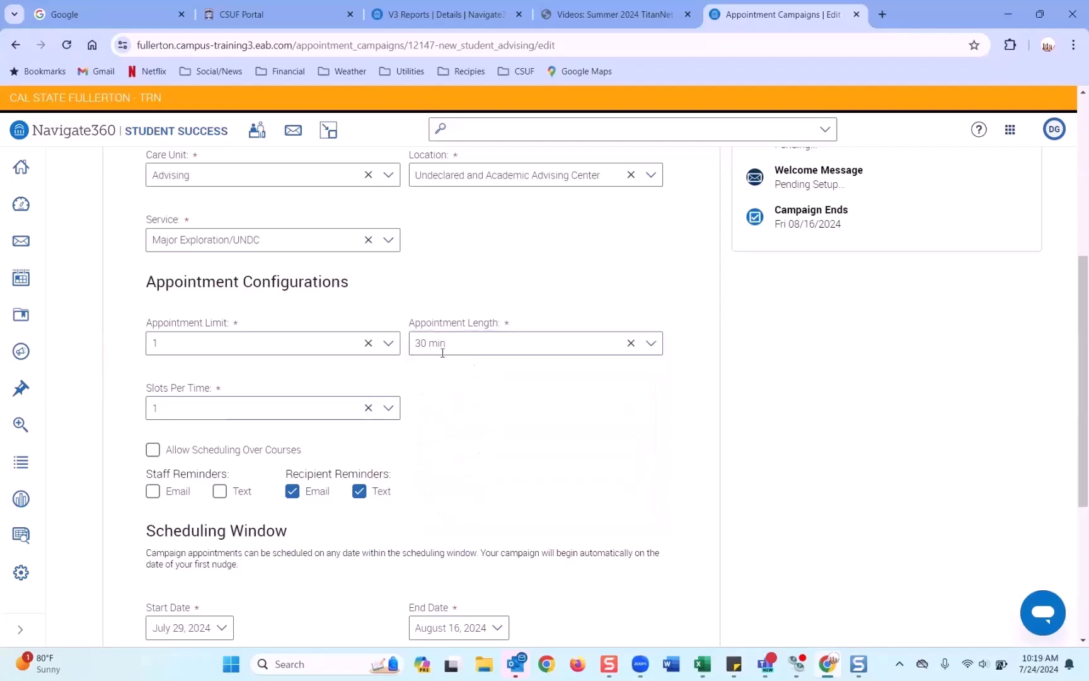
{"action": "left_click", "coordinate": [649, 343]}
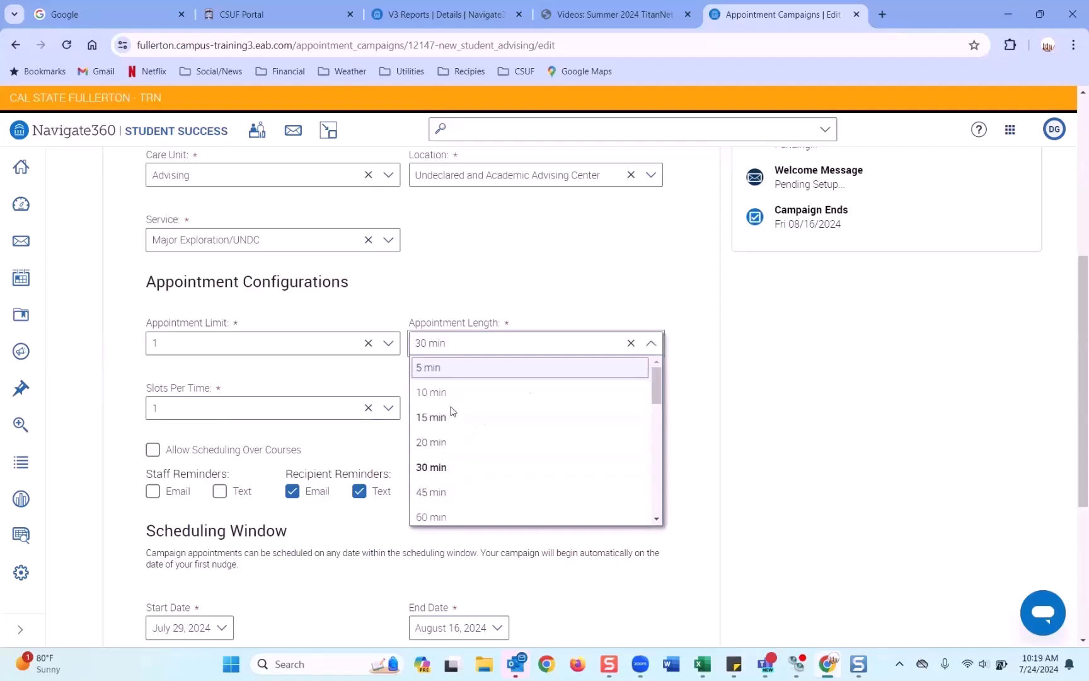
{"action": "left_click", "coordinate": [690, 379]}
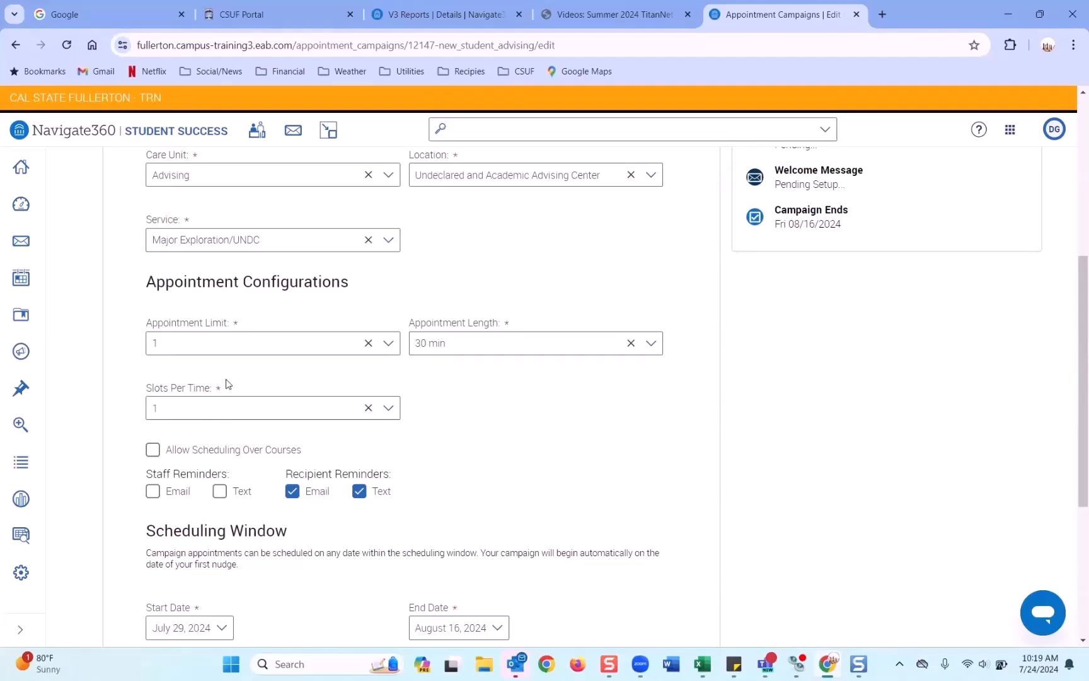
{"action": "left_click", "coordinate": [146, 415]}
{"action": "double_click", "coordinate": [147, 416]}
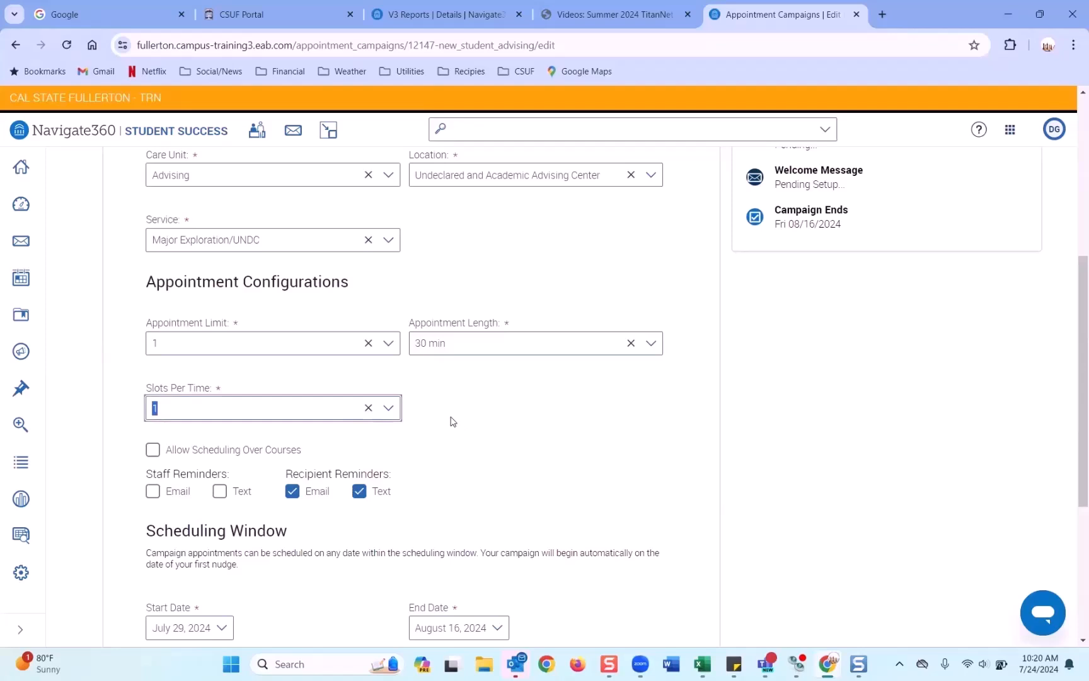
{"action": "left_click", "coordinate": [389, 408]}
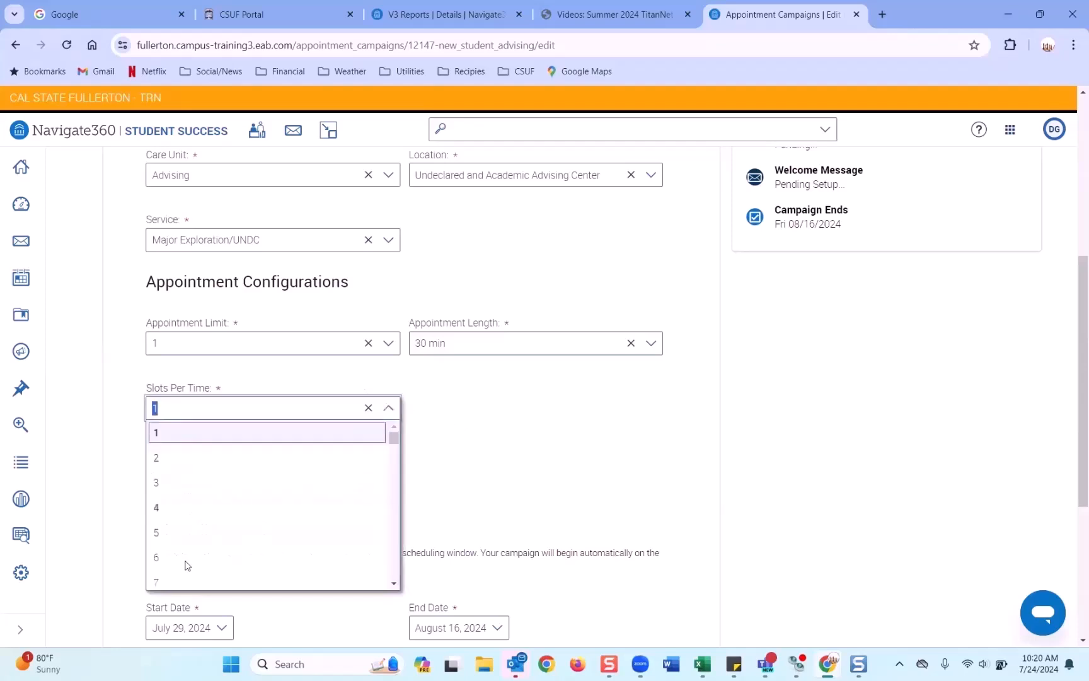
{"action": "left_click", "coordinate": [440, 442]}
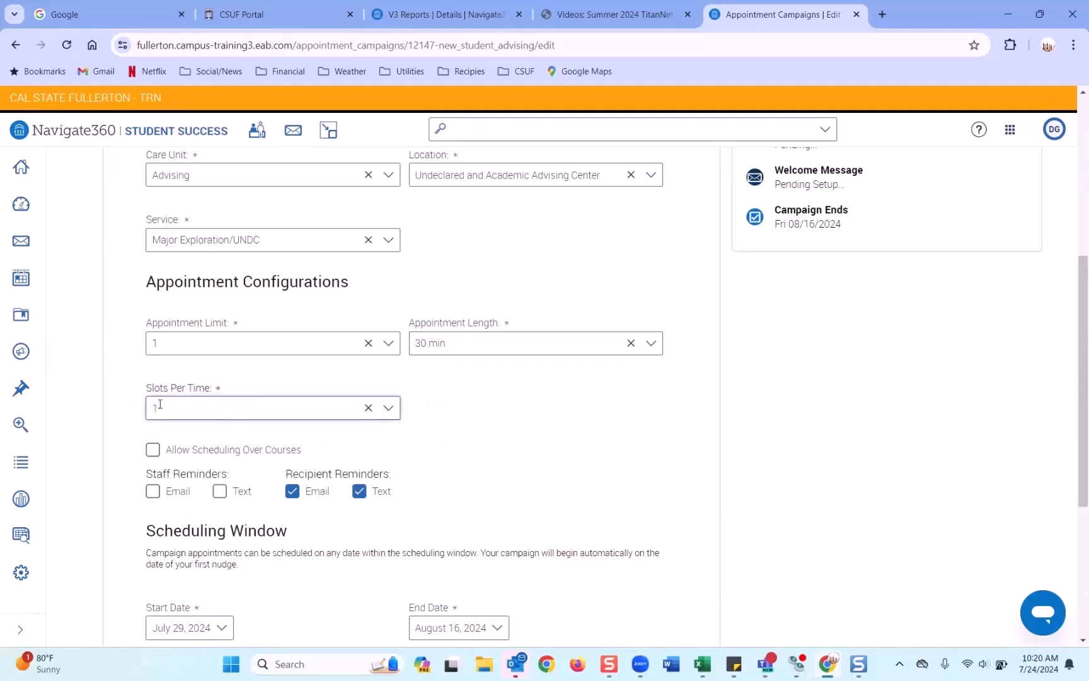
{"action": "scroll", "coordinate": [255, 402], "scroll_direction": "down", "scroll_amount": 1}
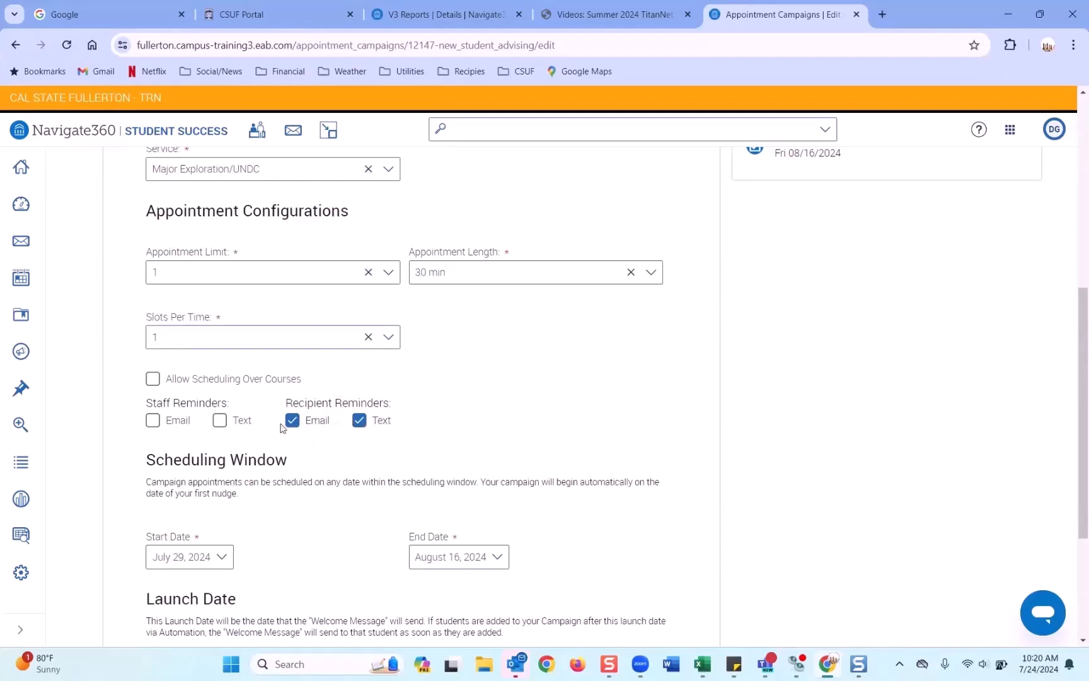
Step: Keep July 24, 2024 as the campaign launch date
{"action": "scroll", "coordinate": [334, 435], "scroll_direction": "down", "scroll_amount": 1}
{"action": "scroll", "coordinate": [228, 445], "scroll_direction": "down", "scroll_amount": 1}
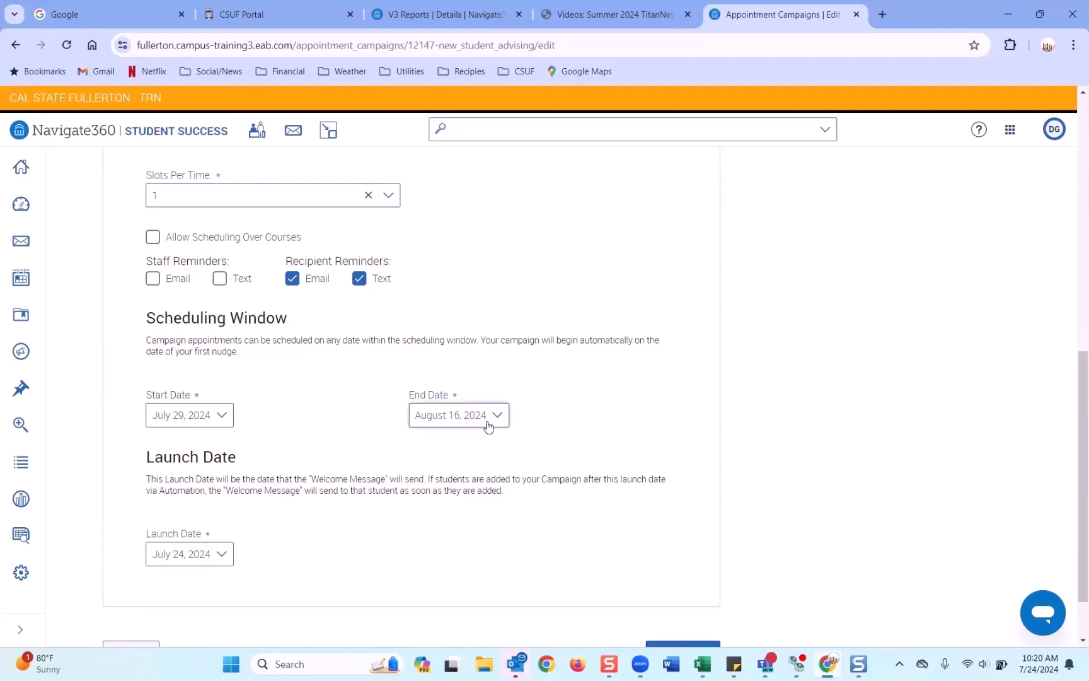
{"action": "scroll", "coordinate": [350, 519], "scroll_direction": "down", "scroll_amount": 2}
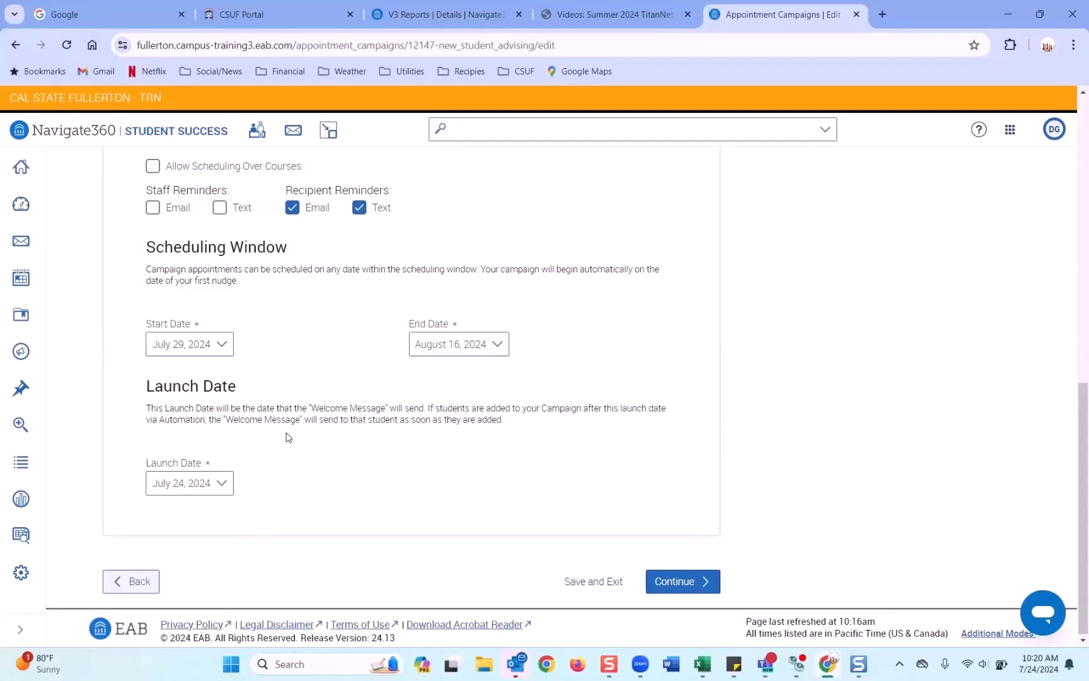
{"action": "left_click", "coordinate": [226, 484]}
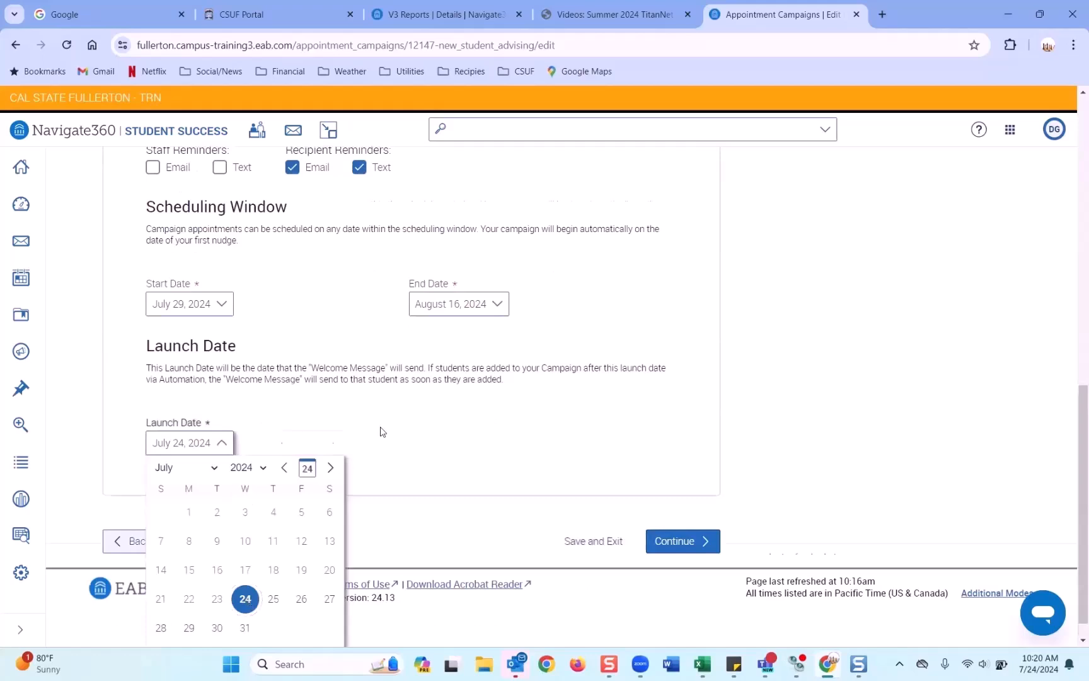
{"action": "scroll", "coordinate": [381, 422], "scroll_direction": "down", "scroll_amount": 1}
{"action": "left_click", "coordinate": [245, 573]}
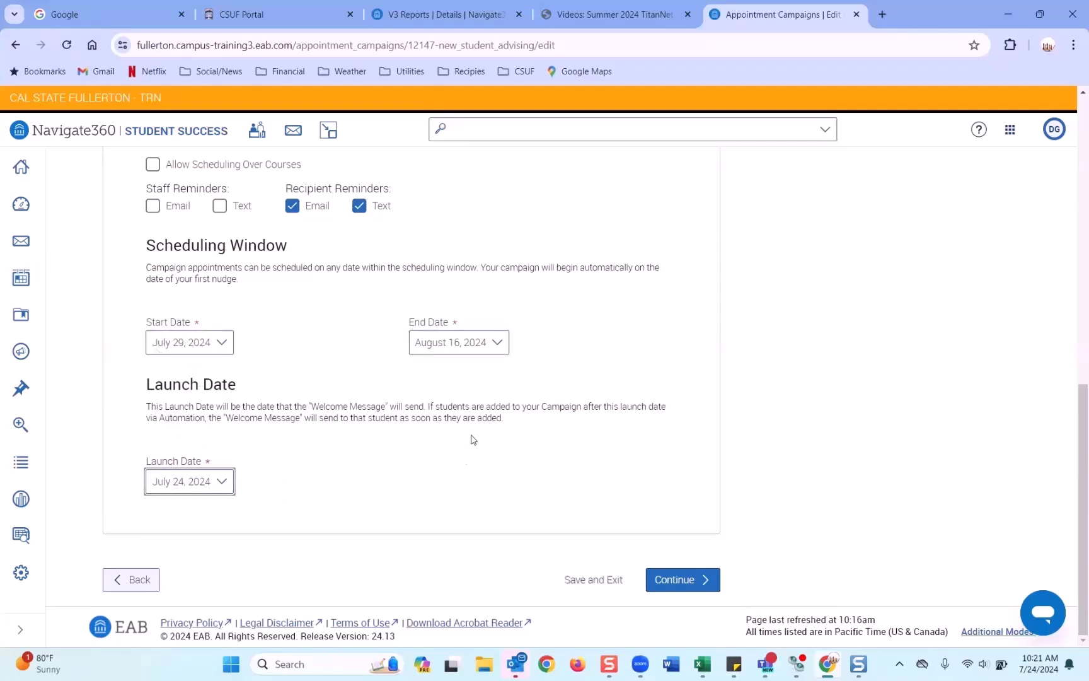
Step: Continue past the campaign definition to the Verify Recipients step, which lists 92 recipients
{"action": "left_click", "coordinate": [689, 582]}
{"action": "scroll", "coordinate": [521, 516], "scroll_direction": "down", "scroll_amount": 9}
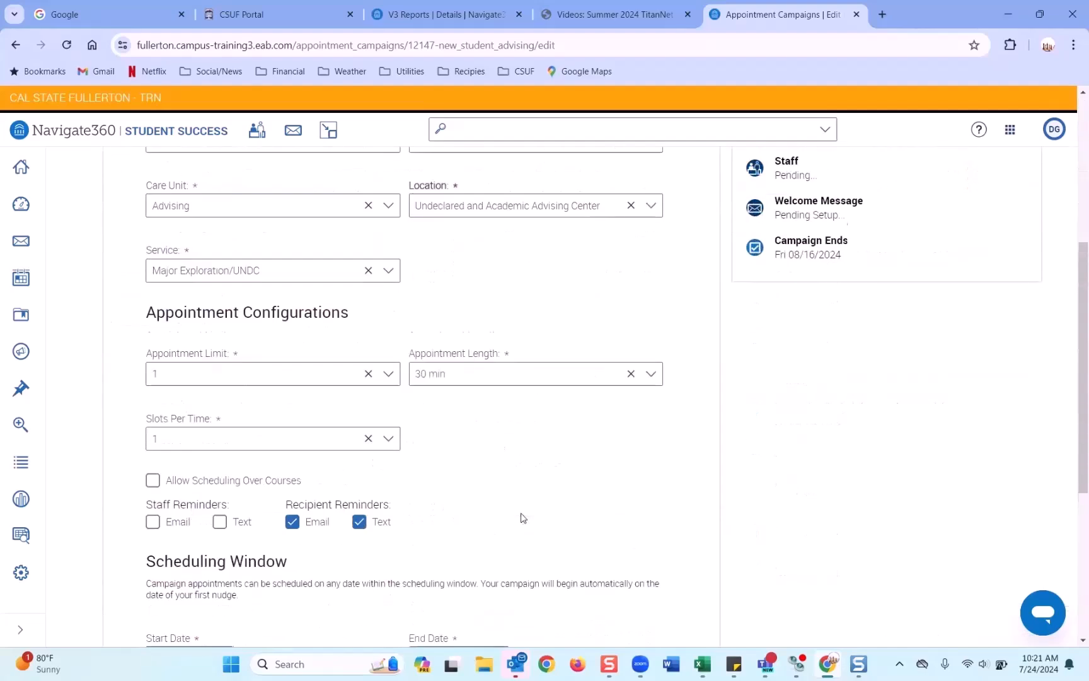
{"action": "scroll", "coordinate": [707, 585], "scroll_direction": "down", "scroll_amount": 1}
{"action": "left_click", "coordinate": [706, 581]}
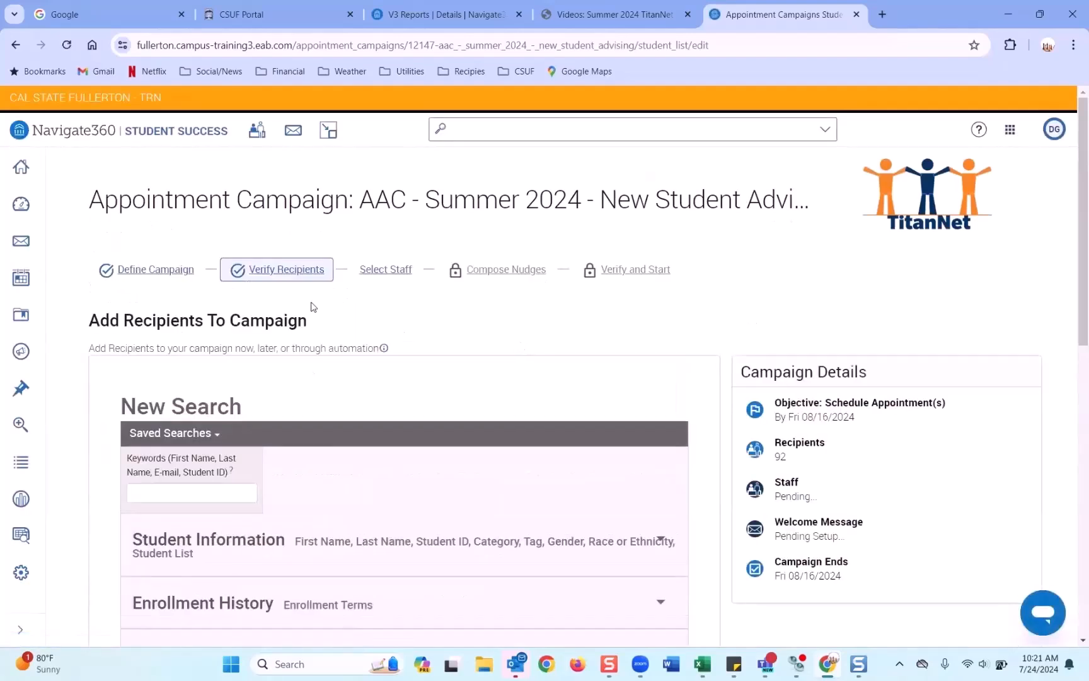
Step: Expand the Student Information search filters: name, student ID, category and tag
{"action": "scroll", "coordinate": [313, 314], "scroll_direction": "down", "scroll_amount": 10}
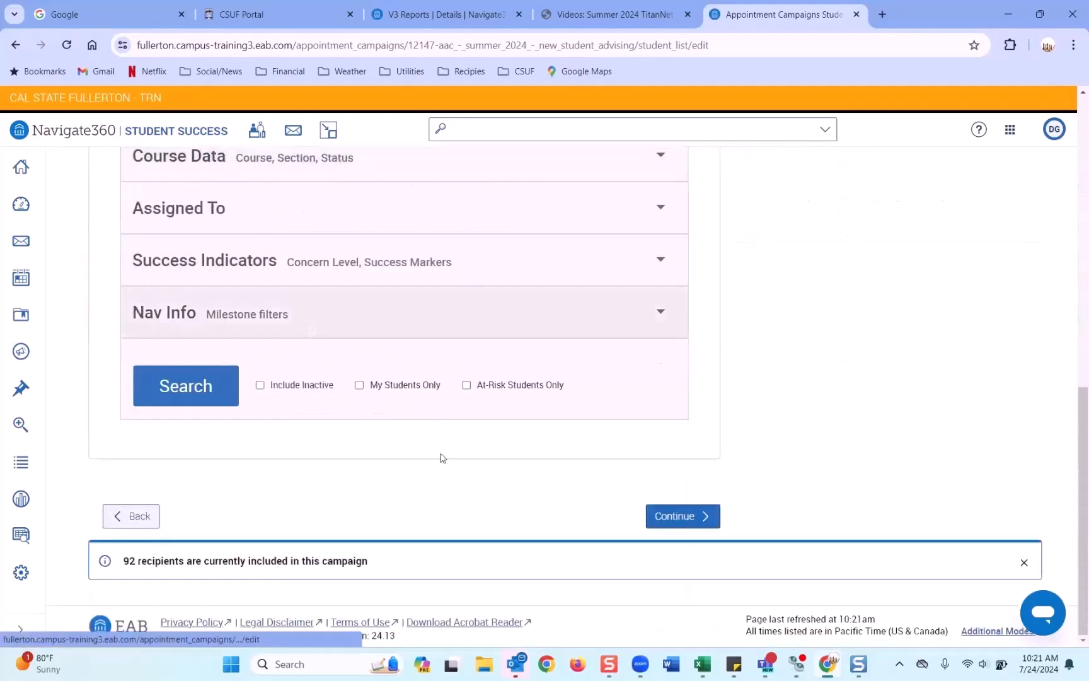
{"action": "scroll", "coordinate": [454, 487], "scroll_direction": "up", "scroll_amount": 3}
{"action": "scroll", "coordinate": [454, 487], "scroll_direction": "up", "scroll_amount": 6}
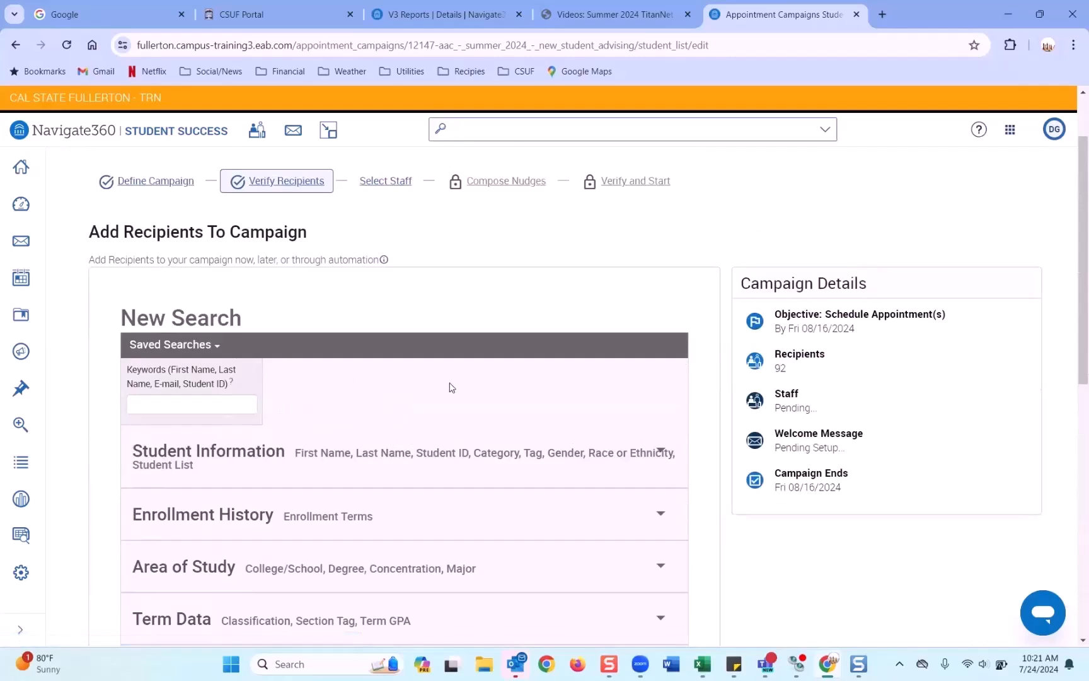
{"action": "scroll", "coordinate": [448, 386], "scroll_direction": "down", "scroll_amount": 1}
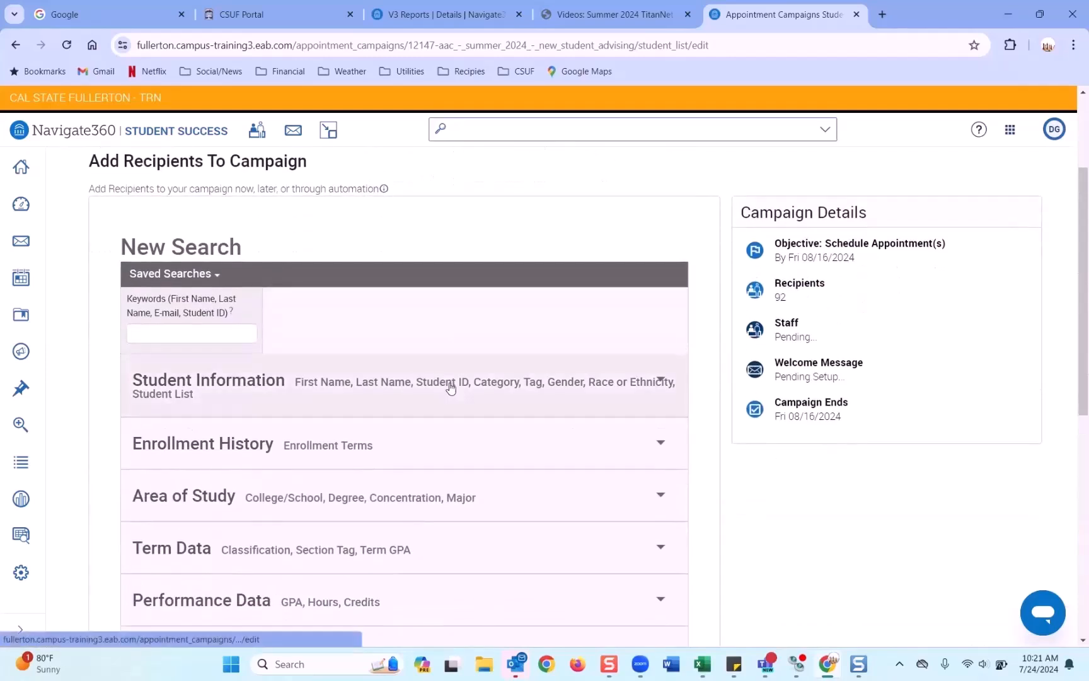
{"action": "scroll", "coordinate": [451, 387], "scroll_direction": "down", "scroll_amount": 1}
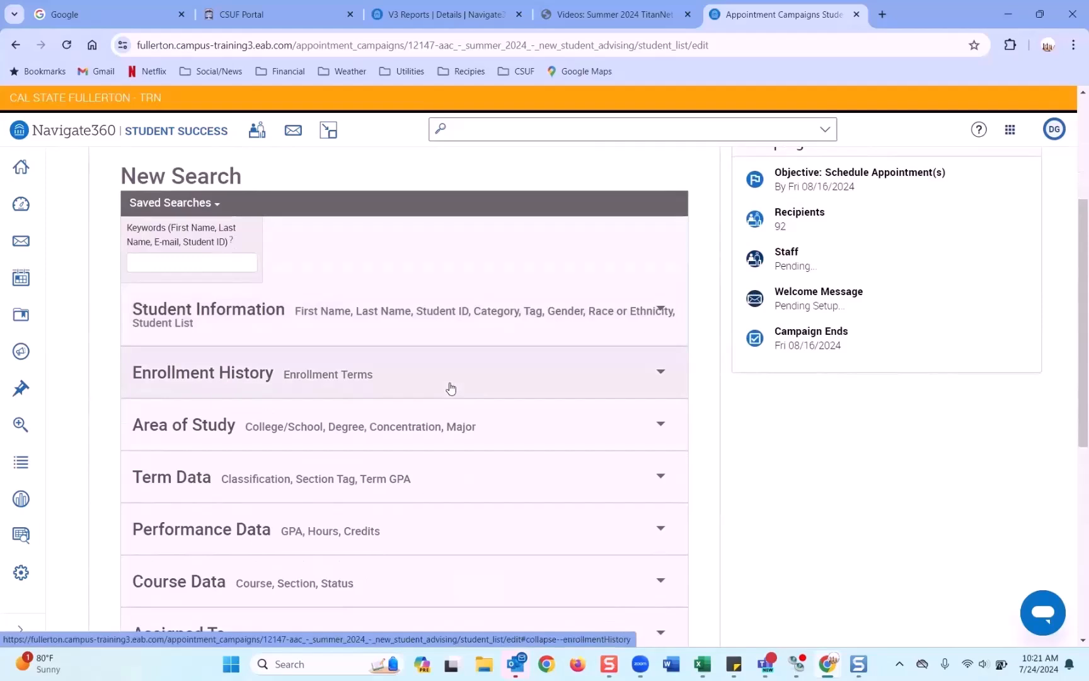
{"action": "left_click", "coordinate": [451, 335]}
{"action": "scroll", "coordinate": [469, 344], "scroll_direction": "down", "scroll_amount": 2}
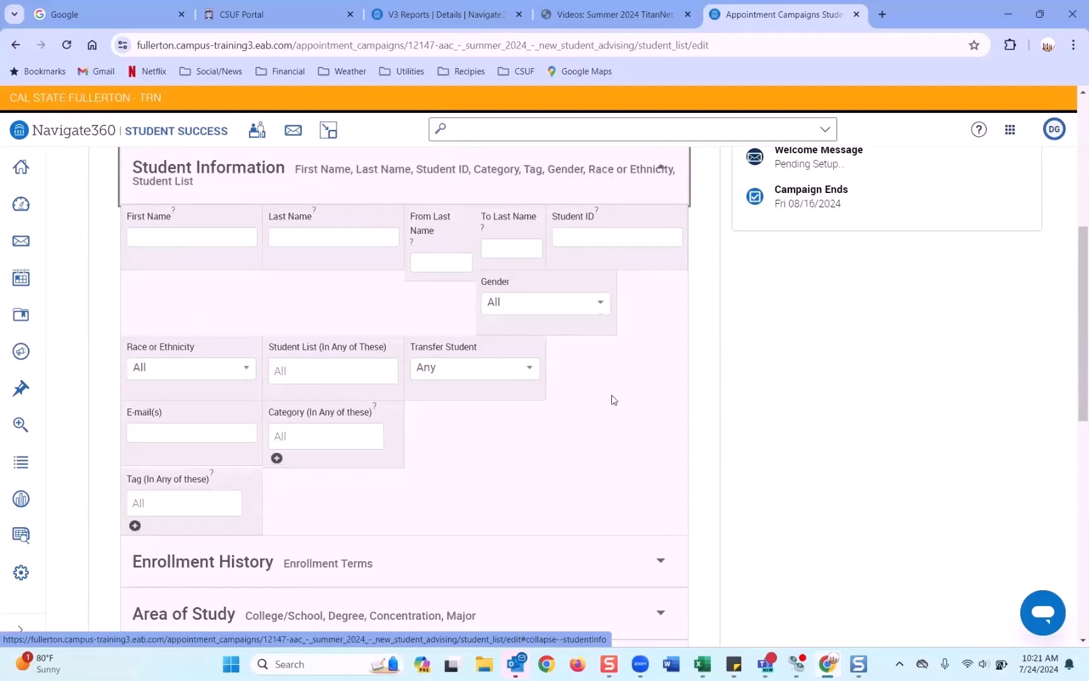
Step: Search for students in the Test demo campaign student list
{"action": "left_click", "coordinate": [310, 371]}
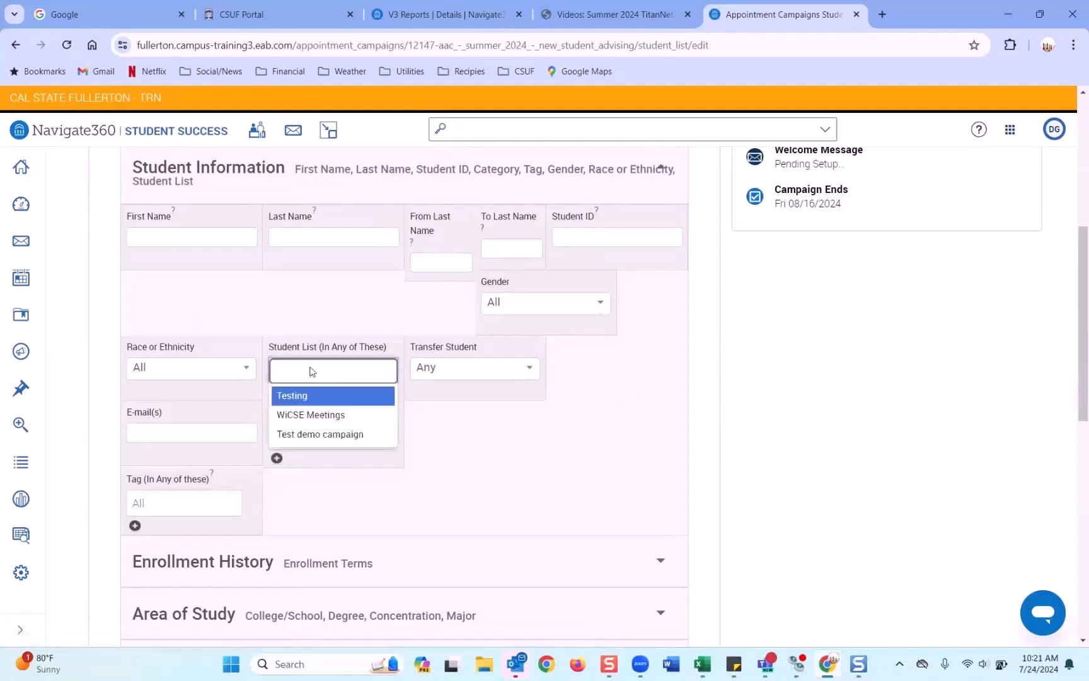
{"action": "left_click", "coordinate": [319, 434]}
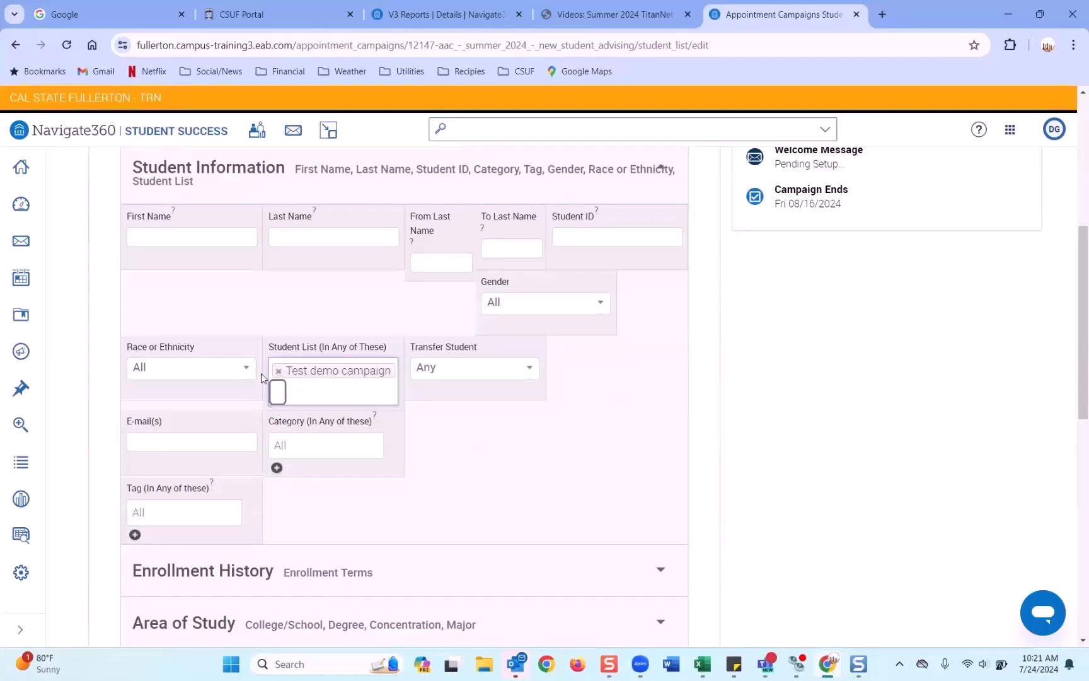
{"action": "left_click_drag", "start_coordinate": [331, 355], "coordinate": [317, 353]}
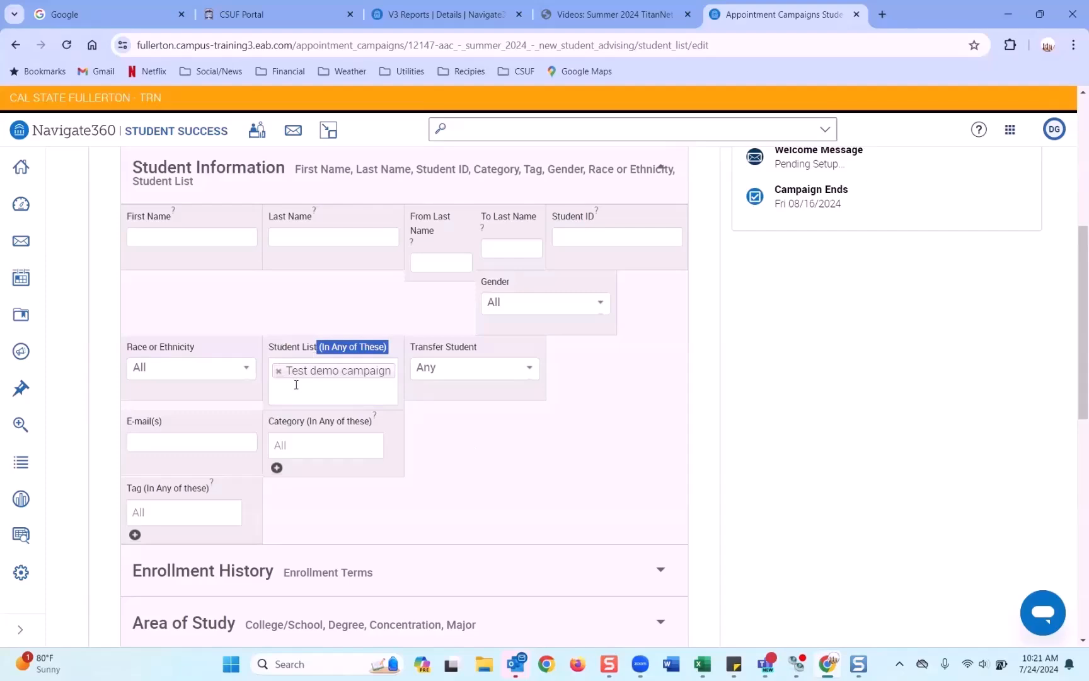
{"action": "scroll", "coordinate": [294, 383], "scroll_direction": "down", "scroll_amount": 10}
{"action": "left_click", "coordinate": [204, 381]}
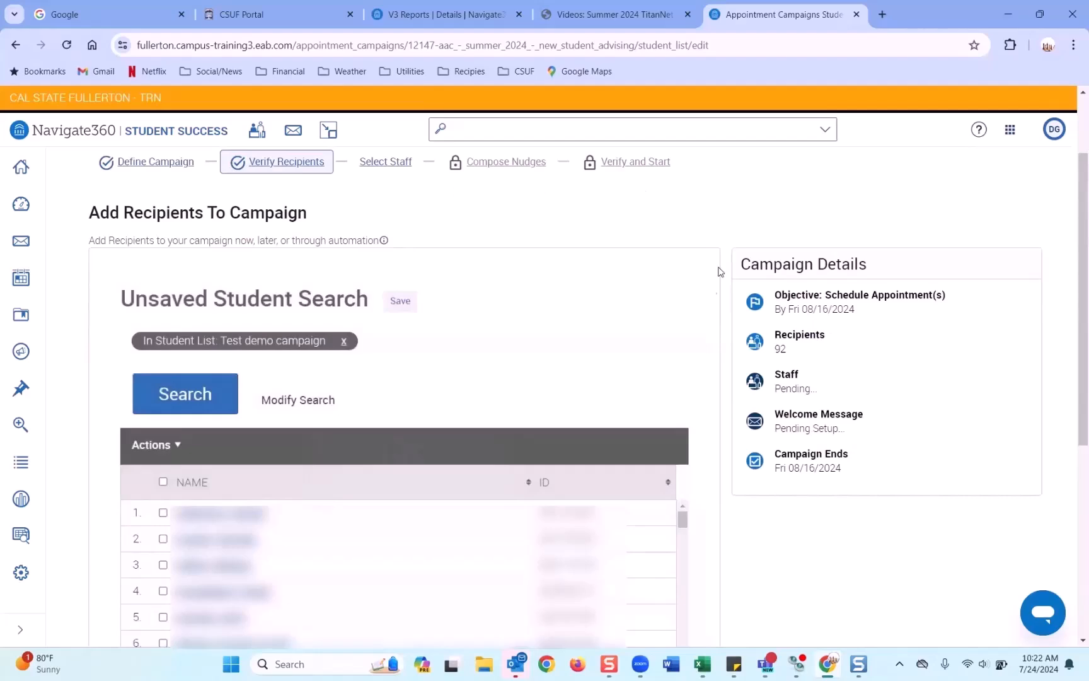
Step: Review the 92 results and reopen the search criteria with Modify Search
{"action": "scroll", "coordinate": [641, 354], "scroll_direction": "down", "scroll_amount": 3}
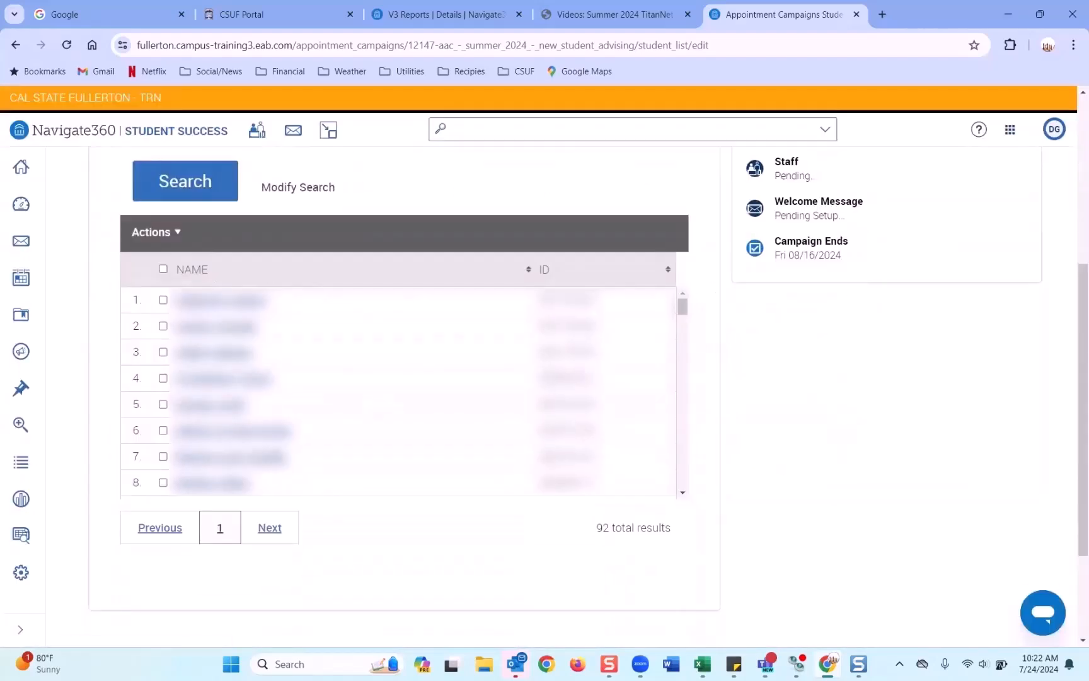
{"action": "scroll", "coordinate": [334, 403], "scroll_direction": "up", "scroll_amount": 3}
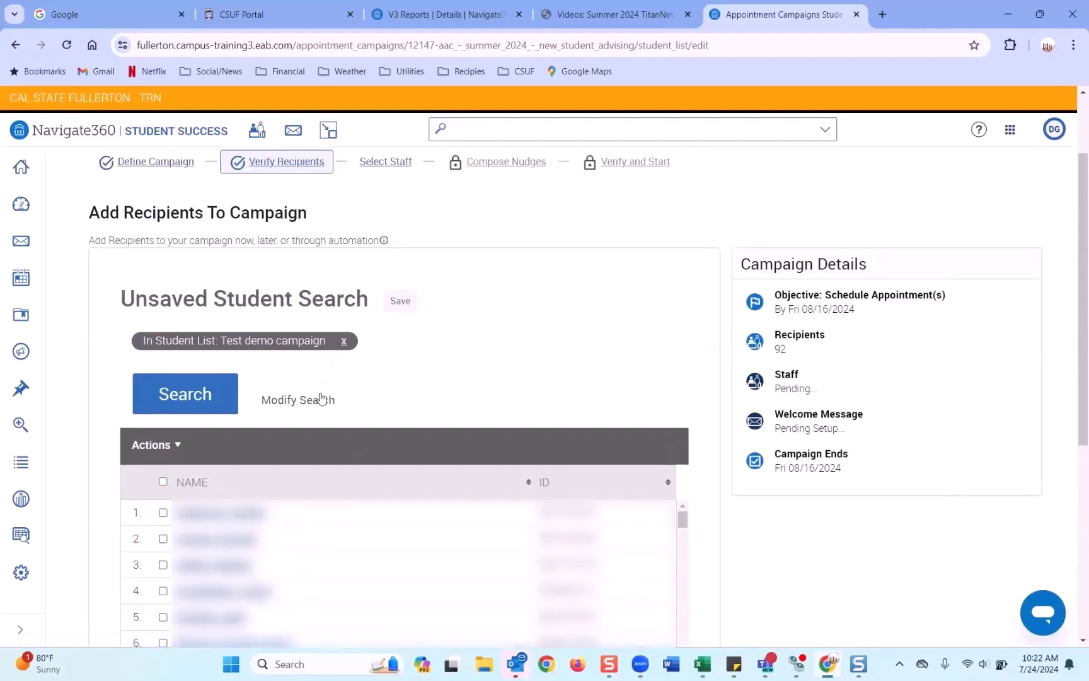
{"action": "left_click", "coordinate": [322, 399]}
{"action": "scroll", "coordinate": [418, 390], "scroll_direction": "down", "scroll_amount": 10}
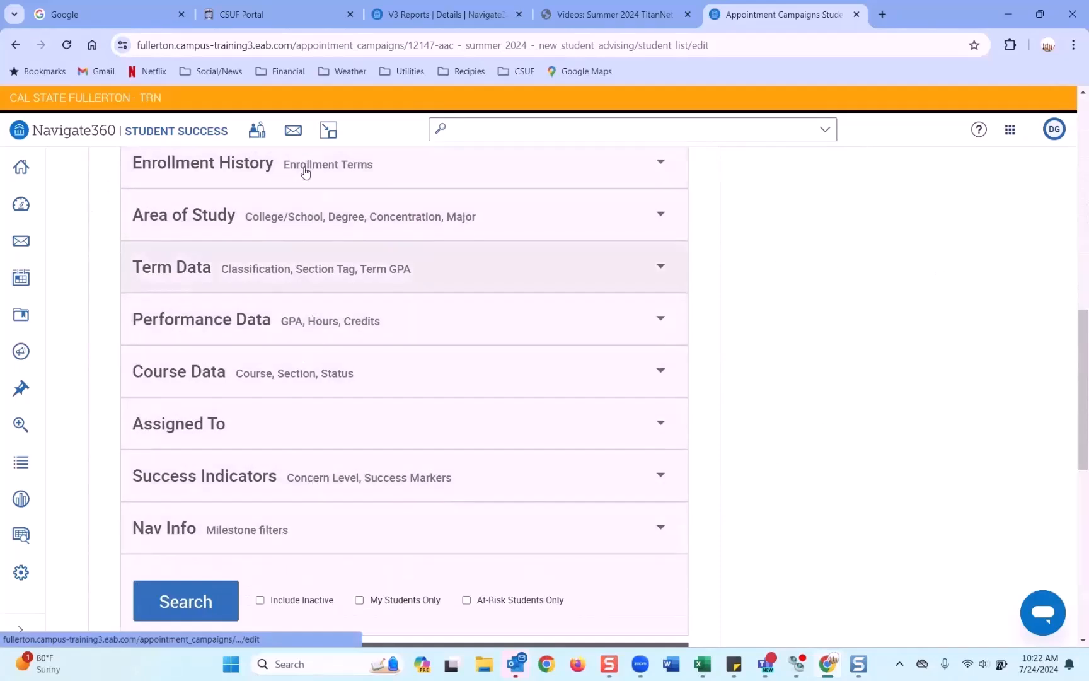
Step: Select all 92 students in the search results table
{"action": "scroll", "coordinate": [295, 232], "scroll_direction": "up", "scroll_amount": 3}
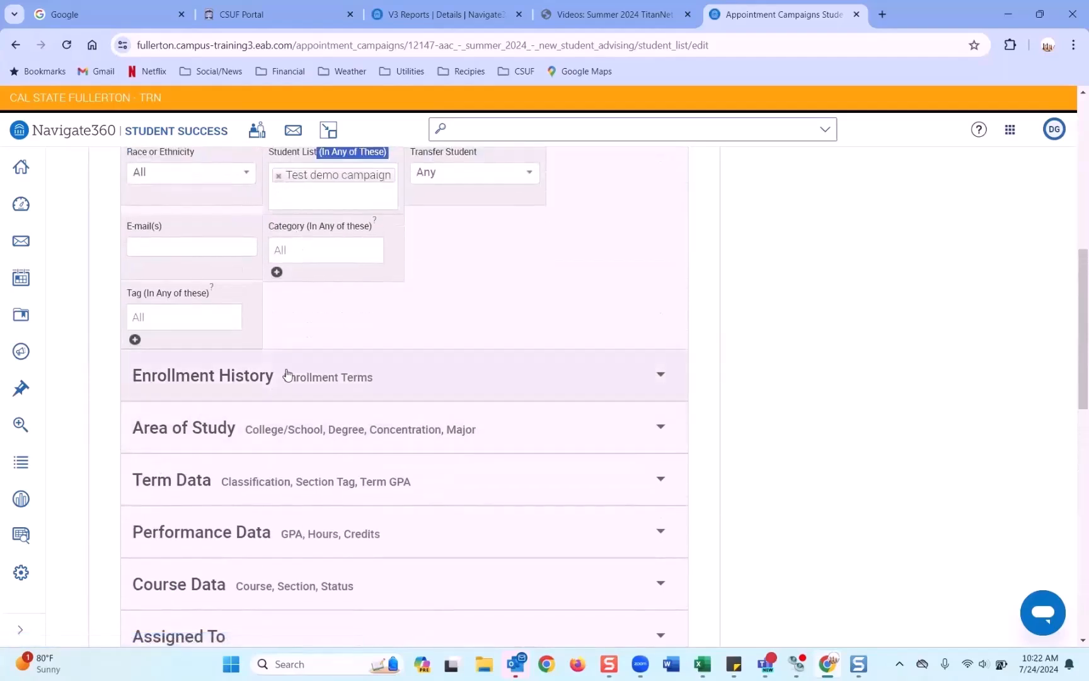
{"action": "scroll", "coordinate": [287, 418], "scroll_direction": "down", "scroll_amount": 3}
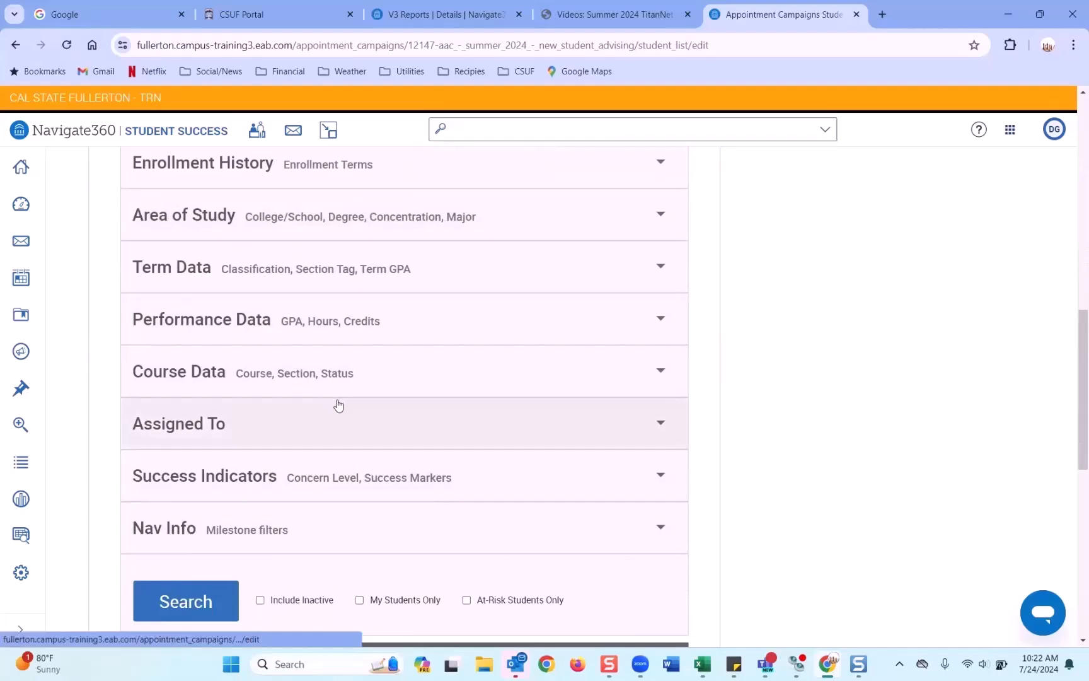
{"action": "scroll", "coordinate": [339, 404], "scroll_direction": "up", "scroll_amount": 6}
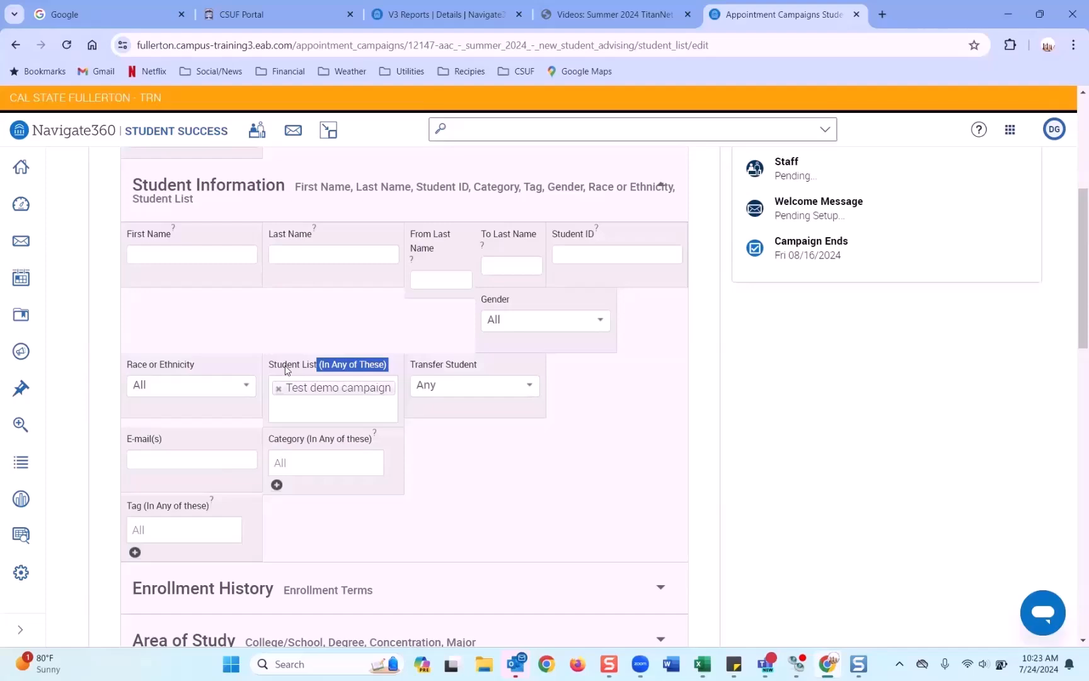
{"action": "scroll", "coordinate": [284, 362], "scroll_direction": "down", "scroll_amount": 12}
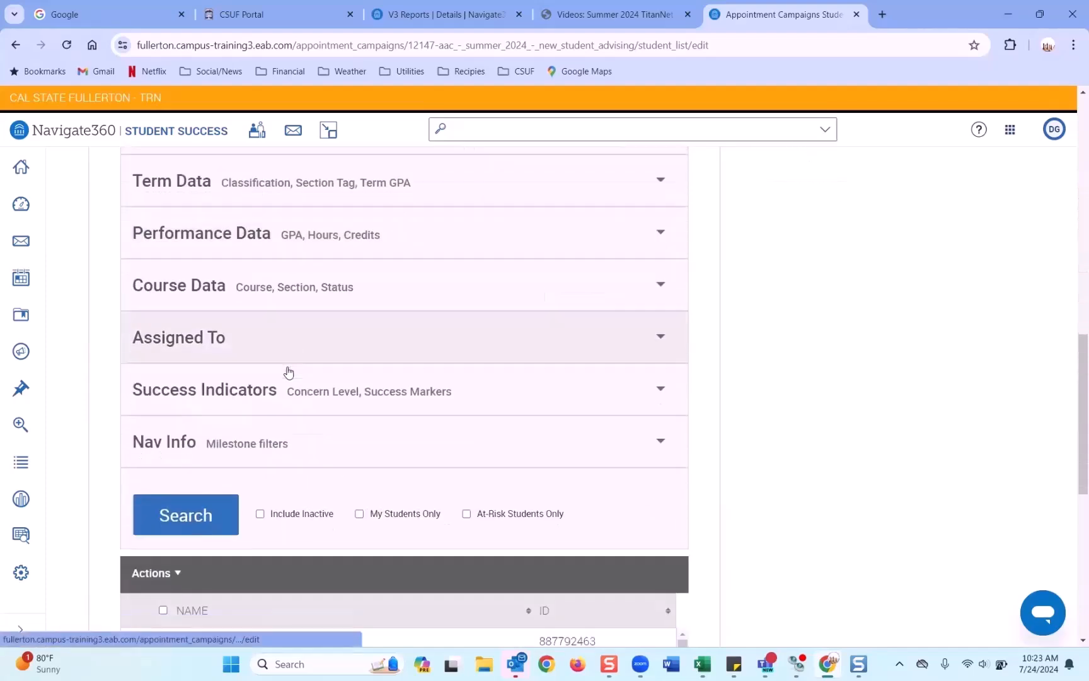
{"action": "scroll", "coordinate": [324, 289], "scroll_direction": "up", "scroll_amount": 15}
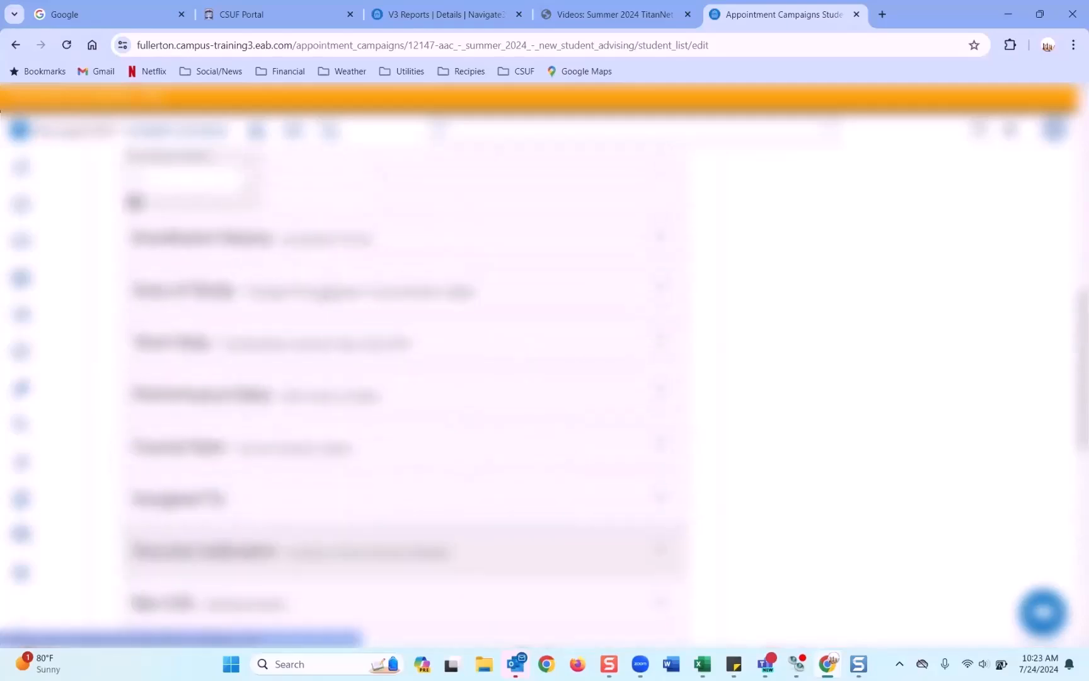
{"action": "scroll", "coordinate": [324, 289], "scroll_direction": "down", "scroll_amount": 1}
{"action": "scroll", "coordinate": [324, 290], "scroll_direction": "up", "scroll_amount": 2}
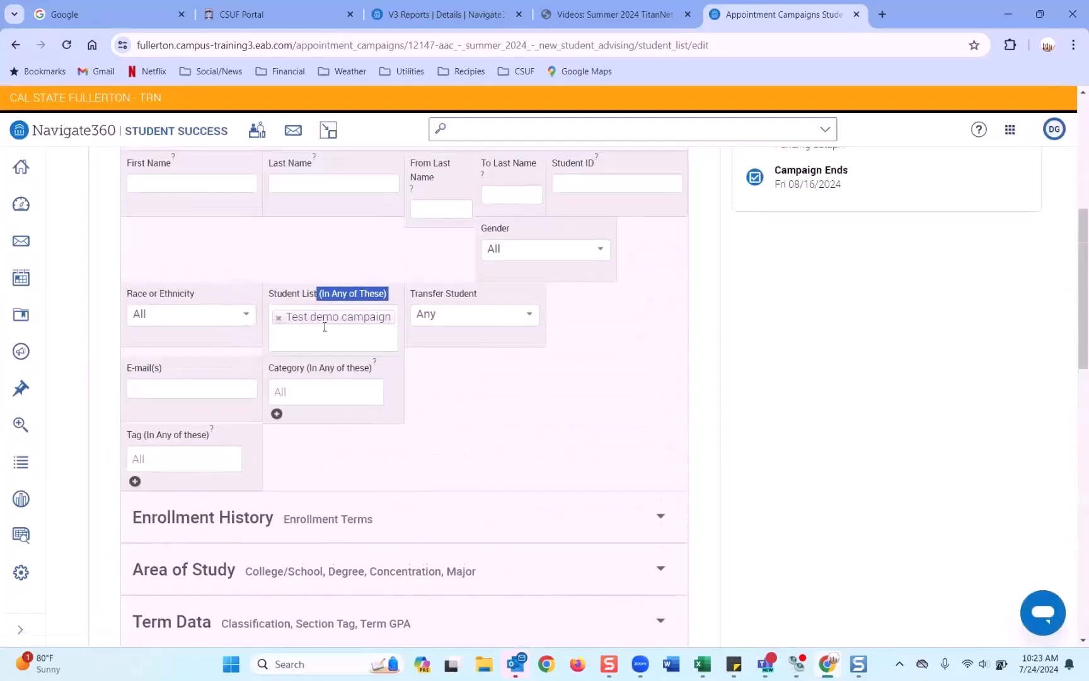
{"action": "scroll", "coordinate": [270, 384], "scroll_direction": "down", "scroll_amount": 4}
{"action": "scroll", "coordinate": [270, 383], "scroll_direction": "down", "scroll_amount": 6}
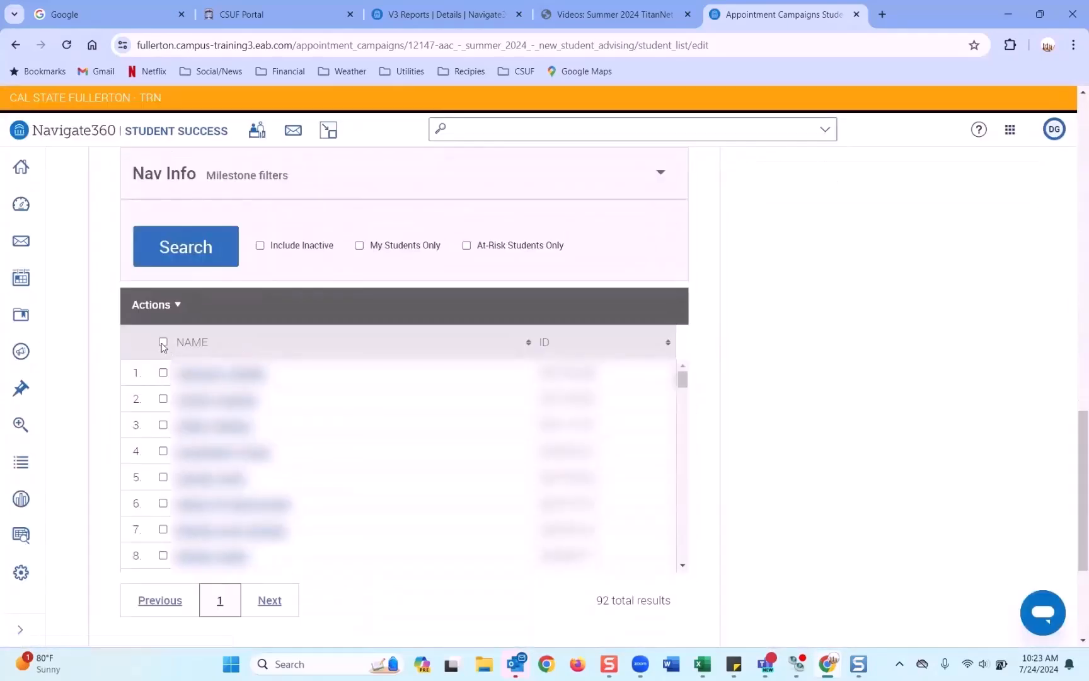
{"action": "left_click", "coordinate": [163, 342]}
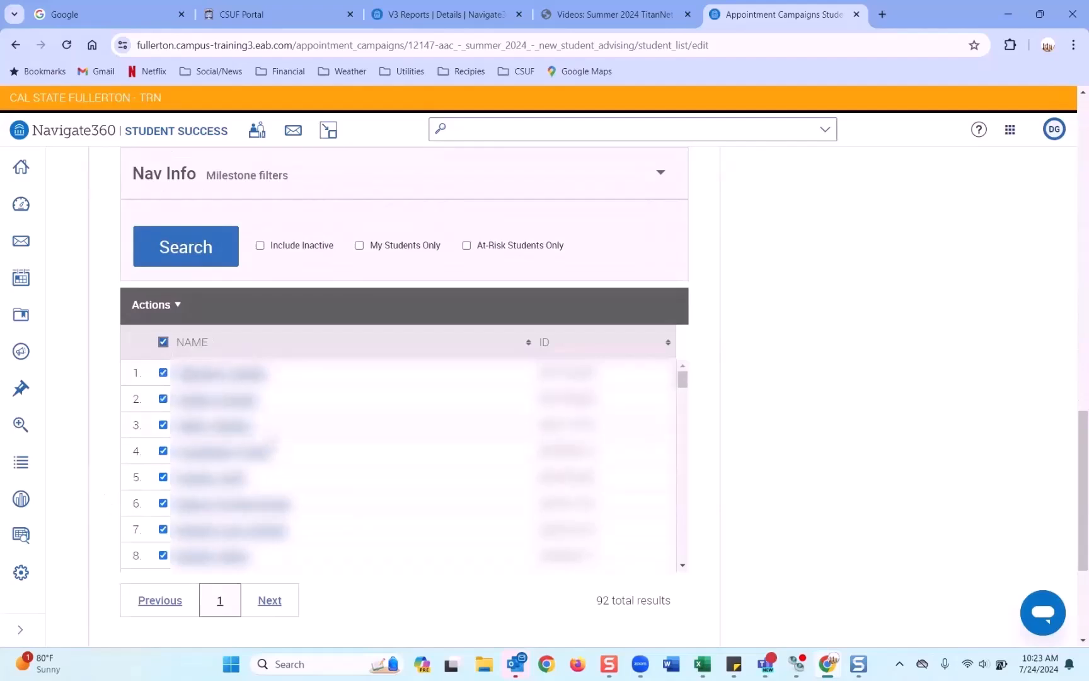
Step: Add the selected students as recipients, moving to the Review Recipients in Campaign list
{"action": "scroll", "coordinate": [273, 462], "scroll_direction": "down", "scroll_amount": 3}
{"action": "scroll", "coordinate": [681, 452], "scroll_direction": "down", "scroll_amount": 3}
{"action": "scroll", "coordinate": [692, 479], "scroll_direction": "down", "scroll_amount": 4}
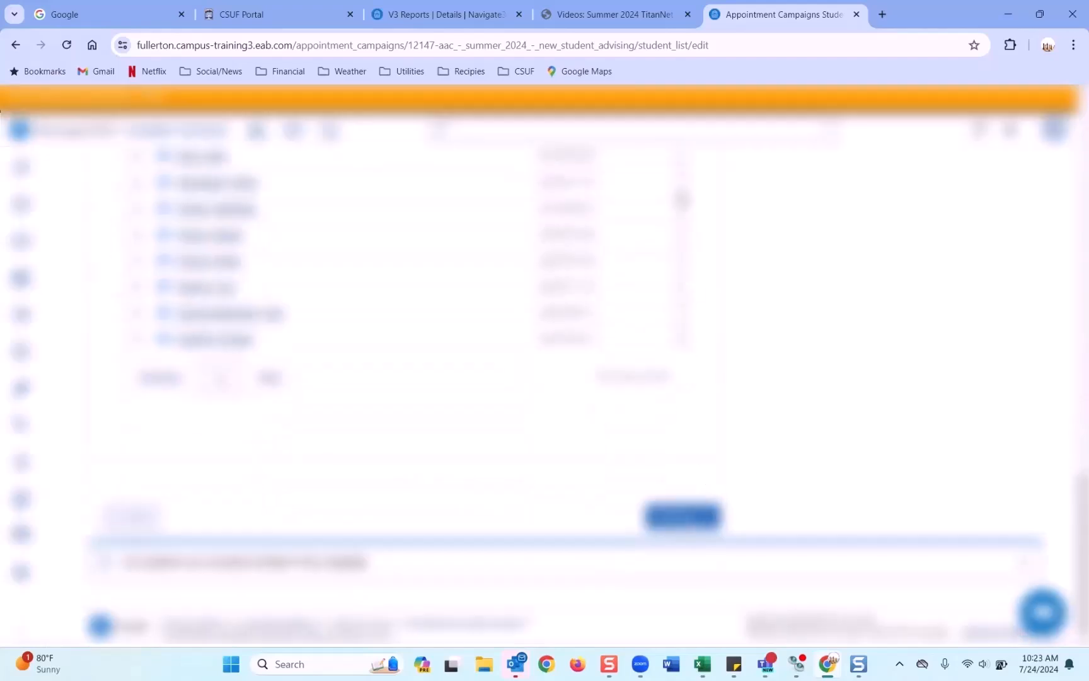
{"action": "left_click", "coordinate": [693, 524]}
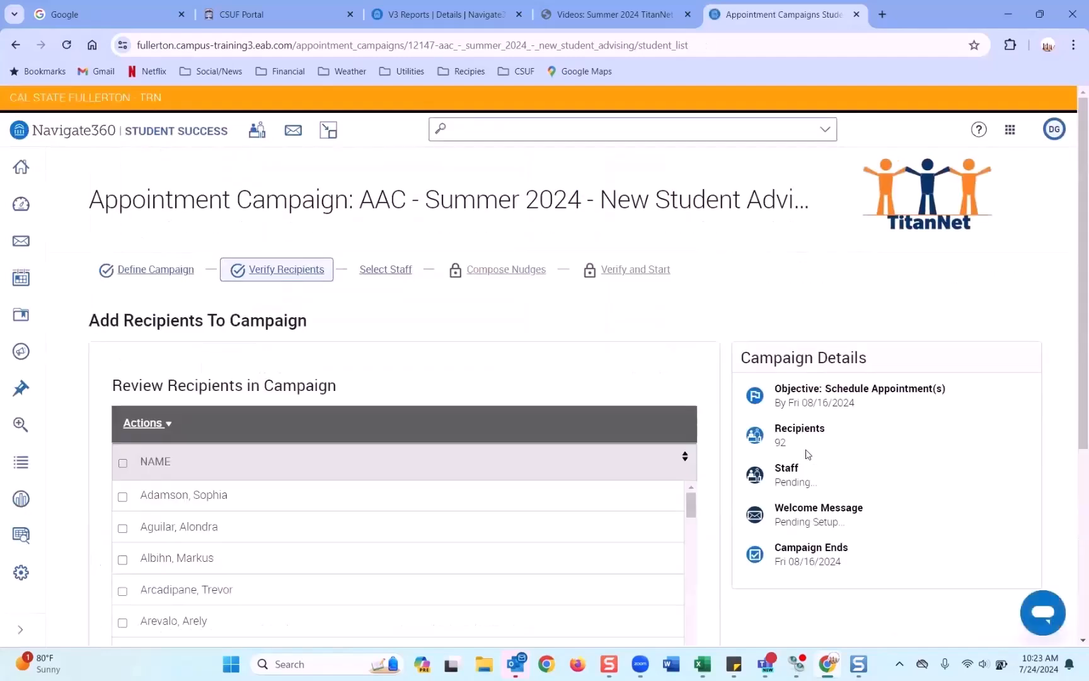
Step: Mark a single student and choose Remove Selected Users, leaving 91 recipients
{"action": "scroll", "coordinate": [469, 402], "scroll_direction": "down", "scroll_amount": 2}
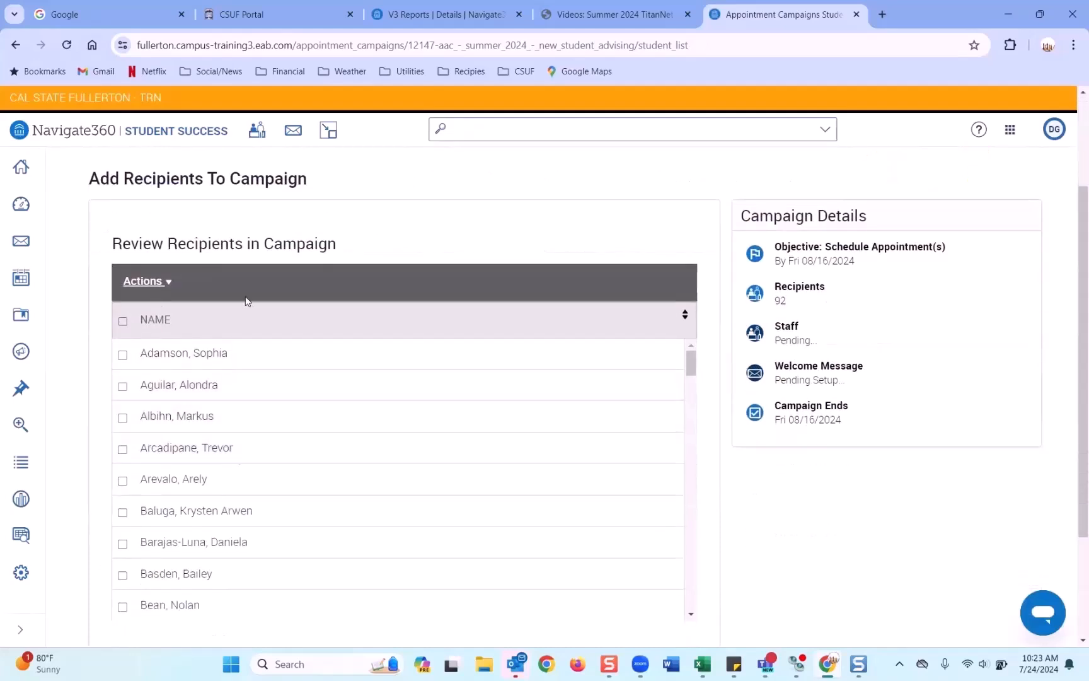
{"action": "left_click_drag", "start_coordinate": [158, 251], "coordinate": [346, 256]}
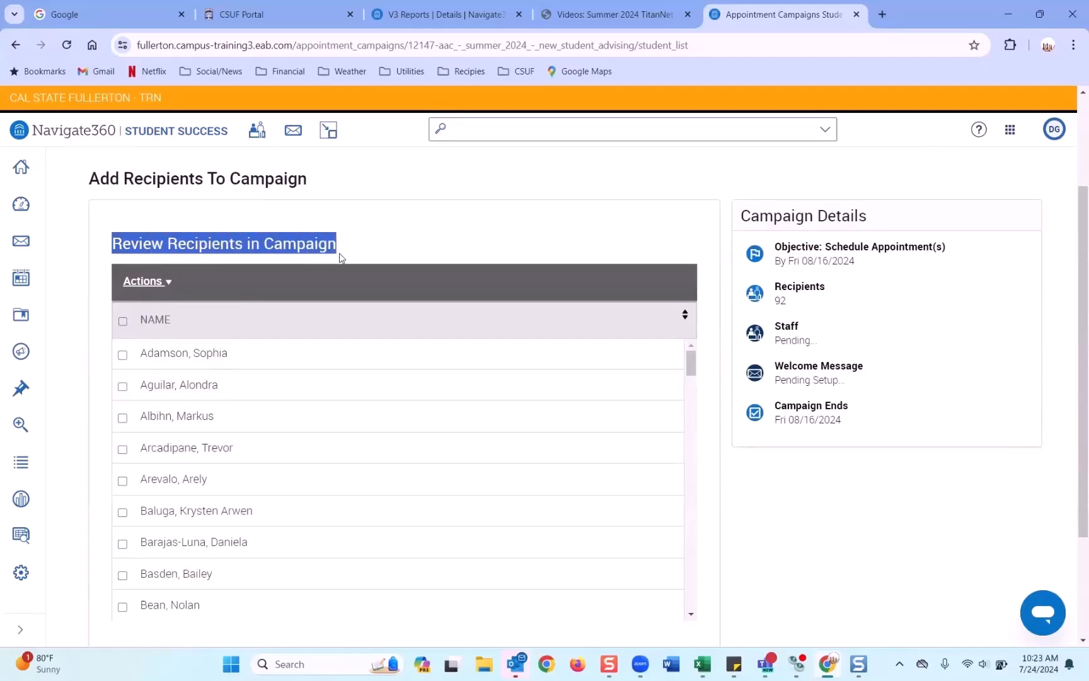
{"action": "scroll", "coordinate": [340, 256], "scroll_direction": "up", "scroll_amount": 1}
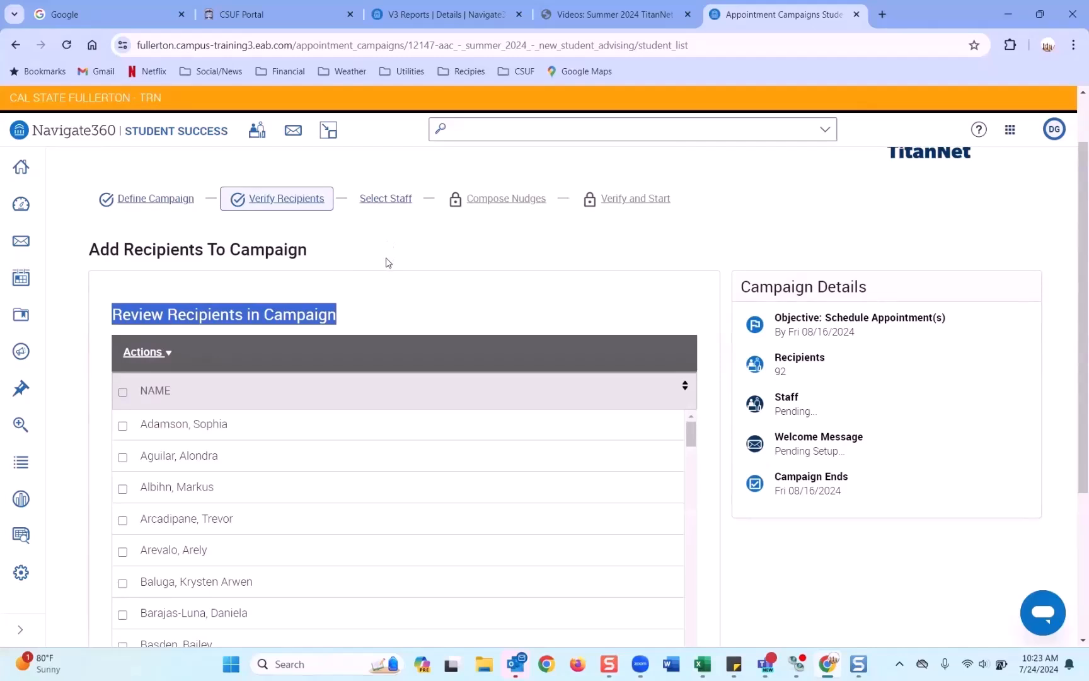
{"action": "scroll", "coordinate": [388, 263], "scroll_direction": "down", "scroll_amount": 1}
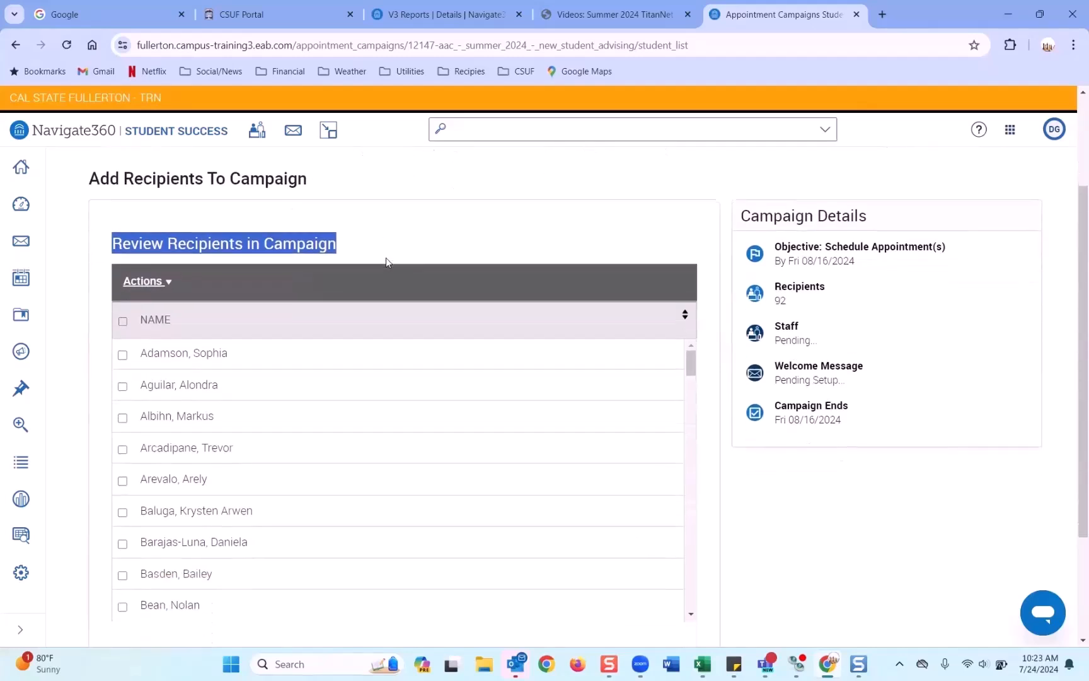
{"action": "left_click", "coordinate": [123, 355]}
{"action": "left_click", "coordinate": [122, 386]}
{"action": "left_click_drag", "start_coordinate": [223, 354], "coordinate": [193, 355]}
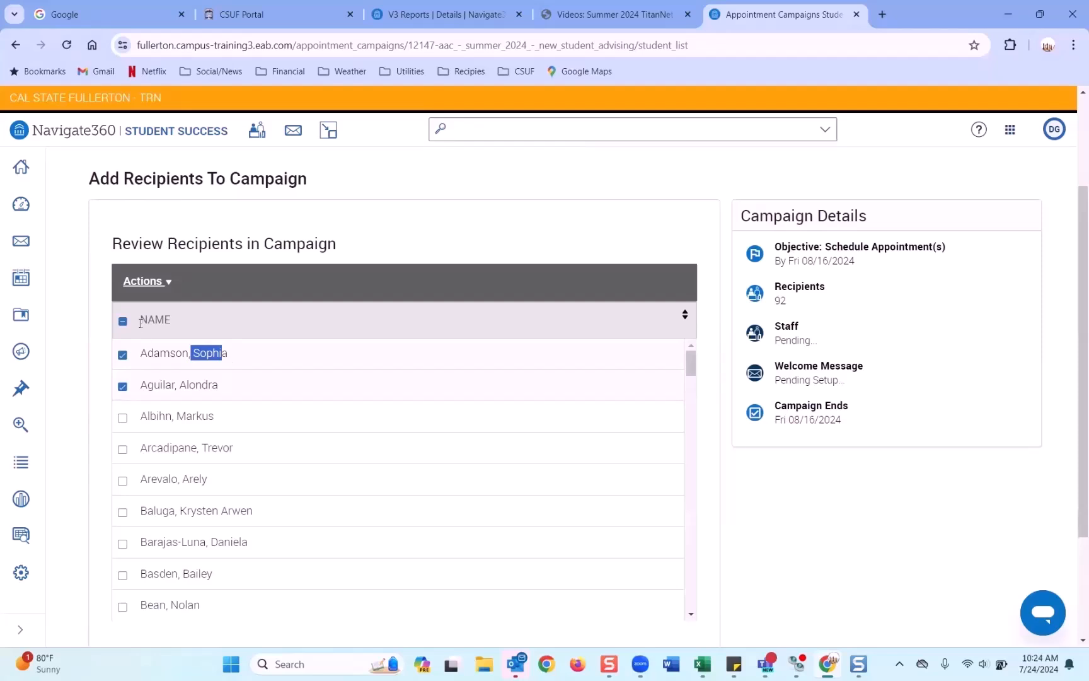
{"action": "left_click", "coordinate": [123, 386]}
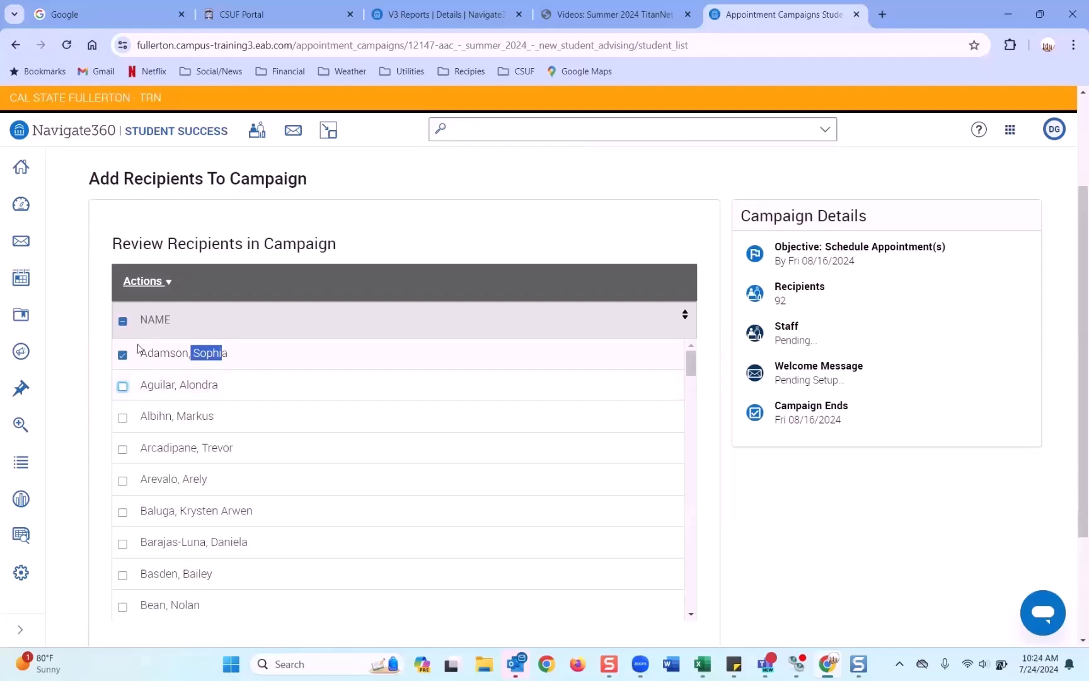
{"action": "left_click", "coordinate": [148, 281]}
{"action": "left_click", "coordinate": [258, 305]}
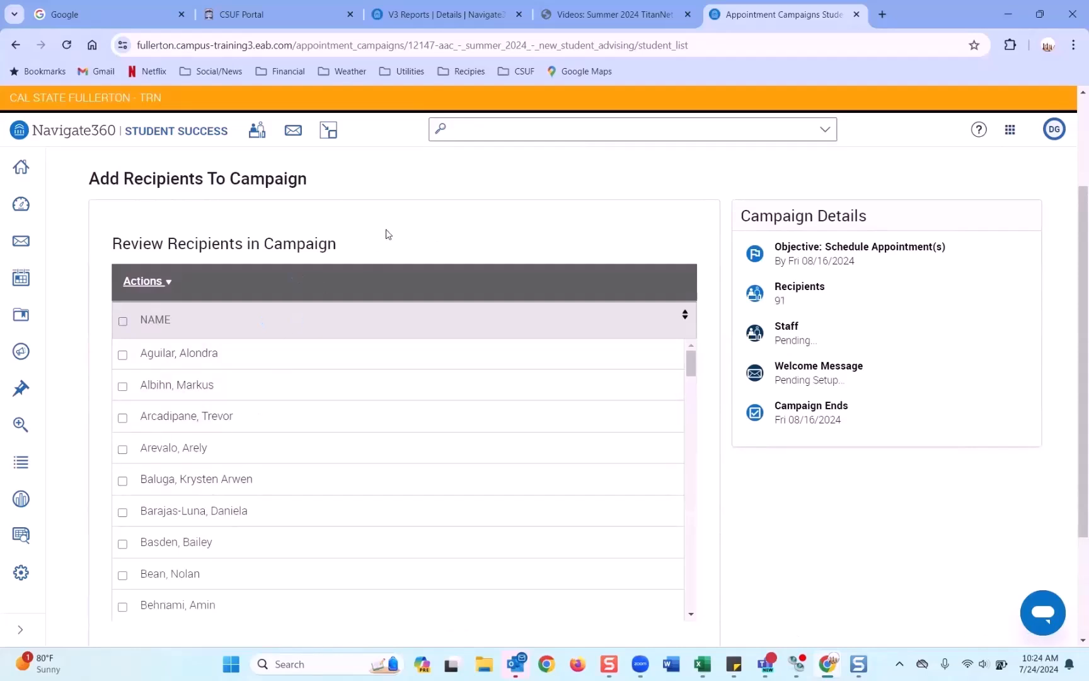
{"action": "scroll", "coordinate": [387, 235], "scroll_direction": "down", "scroll_amount": 3}
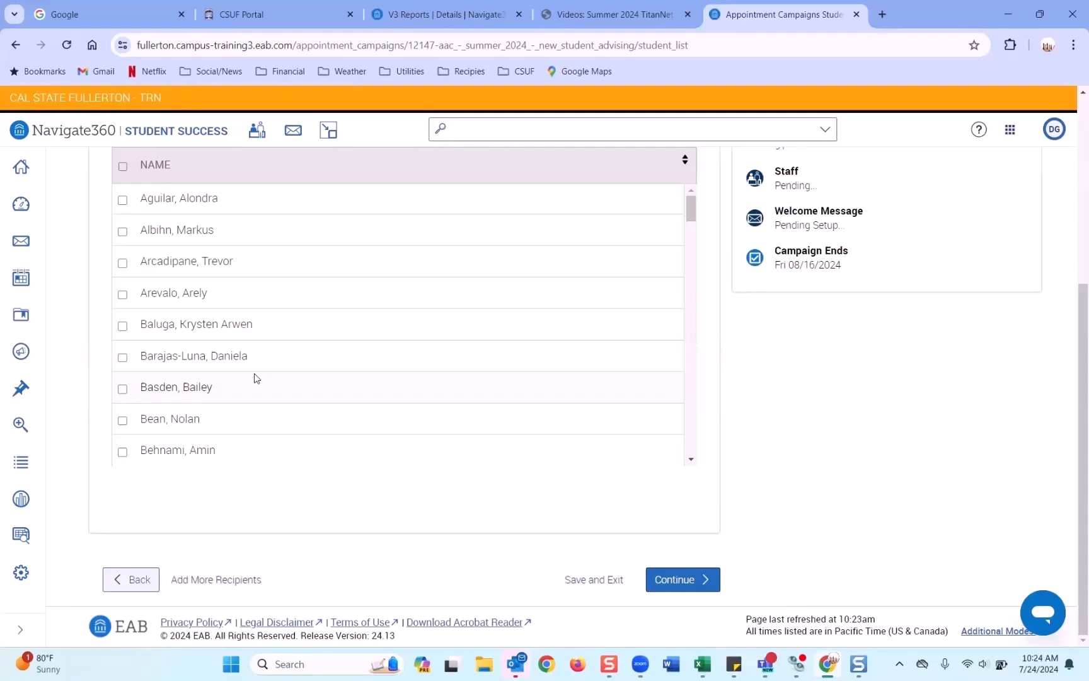
Step: Go to Select Staff and compare staff availability types: Campaigns versus Appointments/Drop-Ins
{"action": "left_click", "coordinate": [660, 579]}
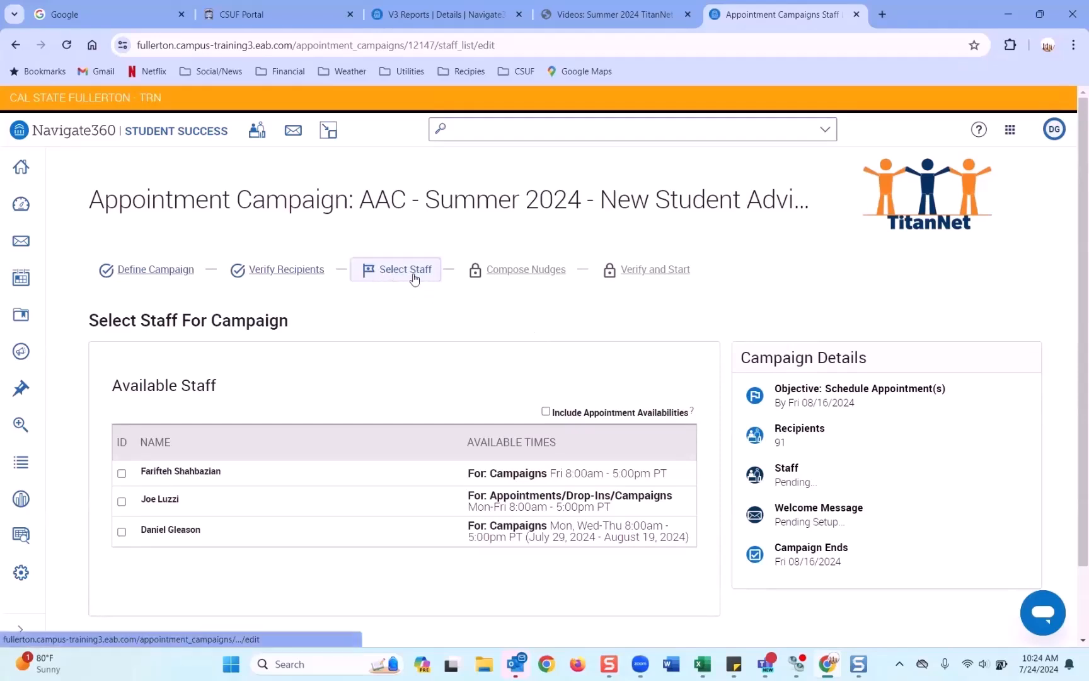
{"action": "scroll", "coordinate": [414, 280], "scroll_direction": "down", "scroll_amount": 1}
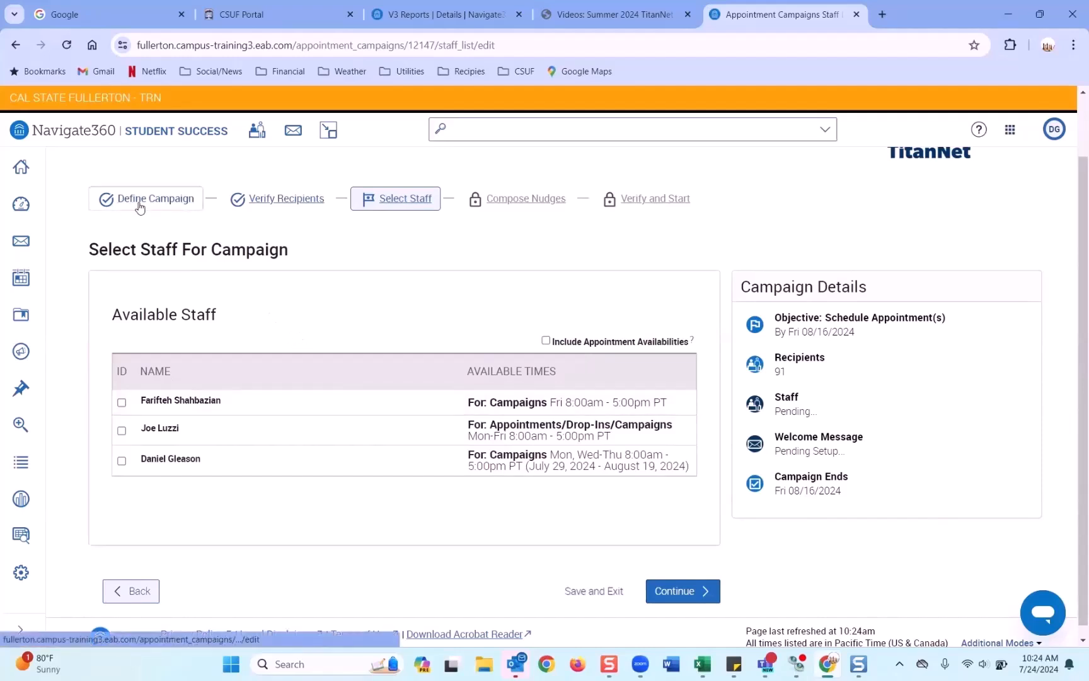
{"action": "scroll", "coordinate": [151, 243], "scroll_direction": "up", "scroll_amount": 1}
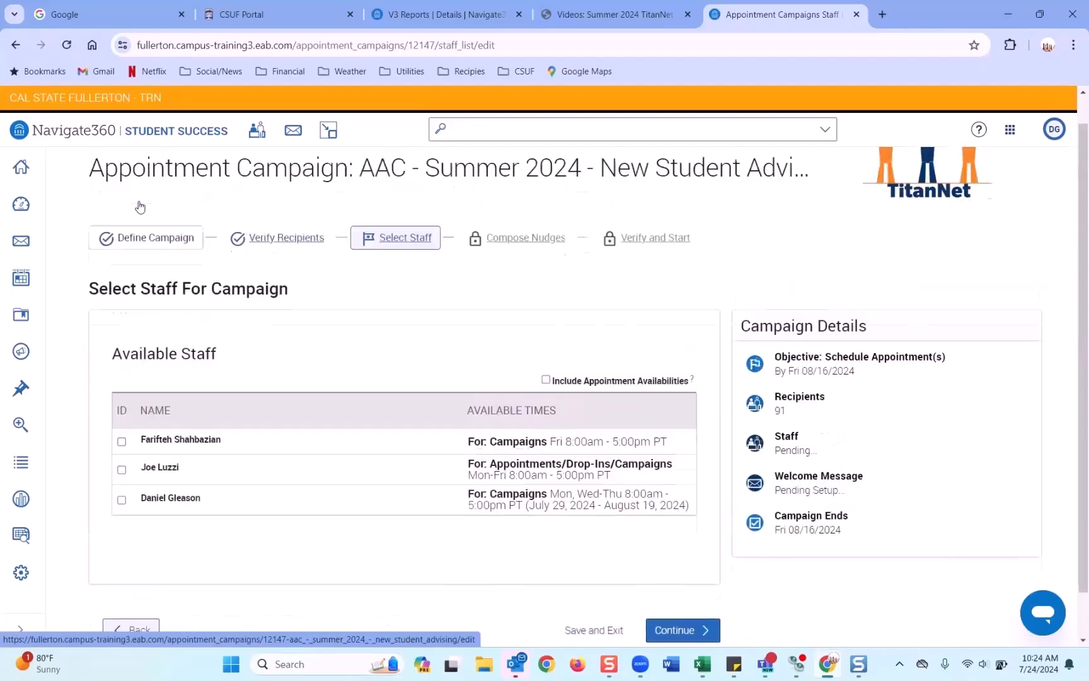
{"action": "scroll", "coordinate": [153, 246], "scroll_direction": "down", "scroll_amount": 1}
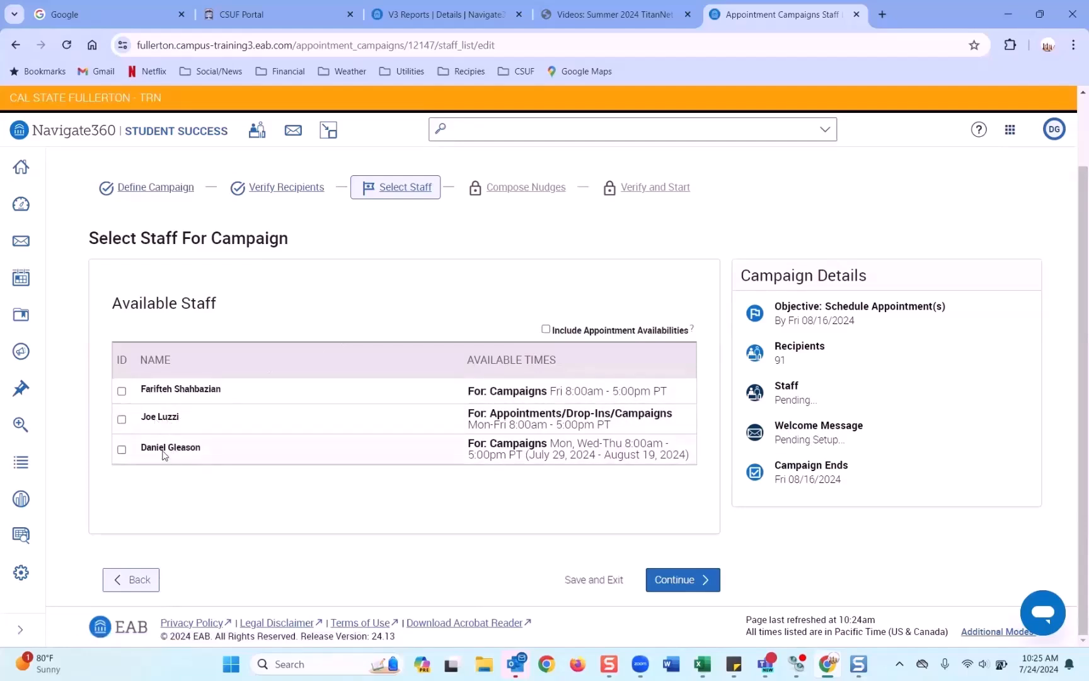
{"action": "left_click_drag", "start_coordinate": [489, 391], "coordinate": [539, 397]}
{"action": "left_click_drag", "start_coordinate": [615, 413], "coordinate": [684, 425]}
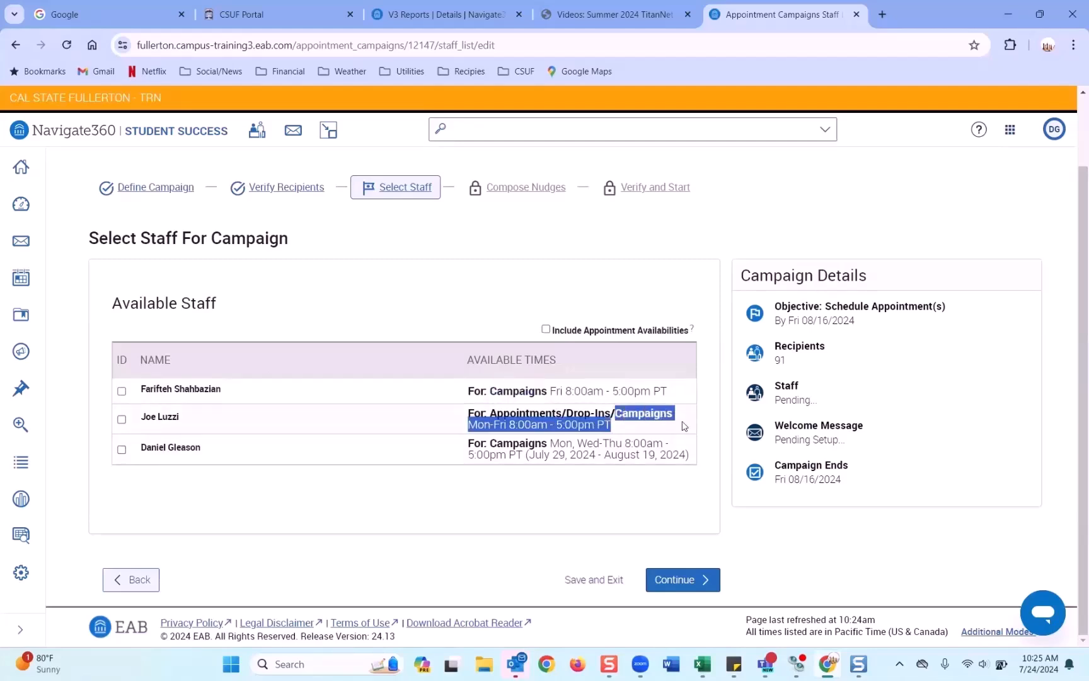
{"action": "left_click", "coordinate": [498, 435]}
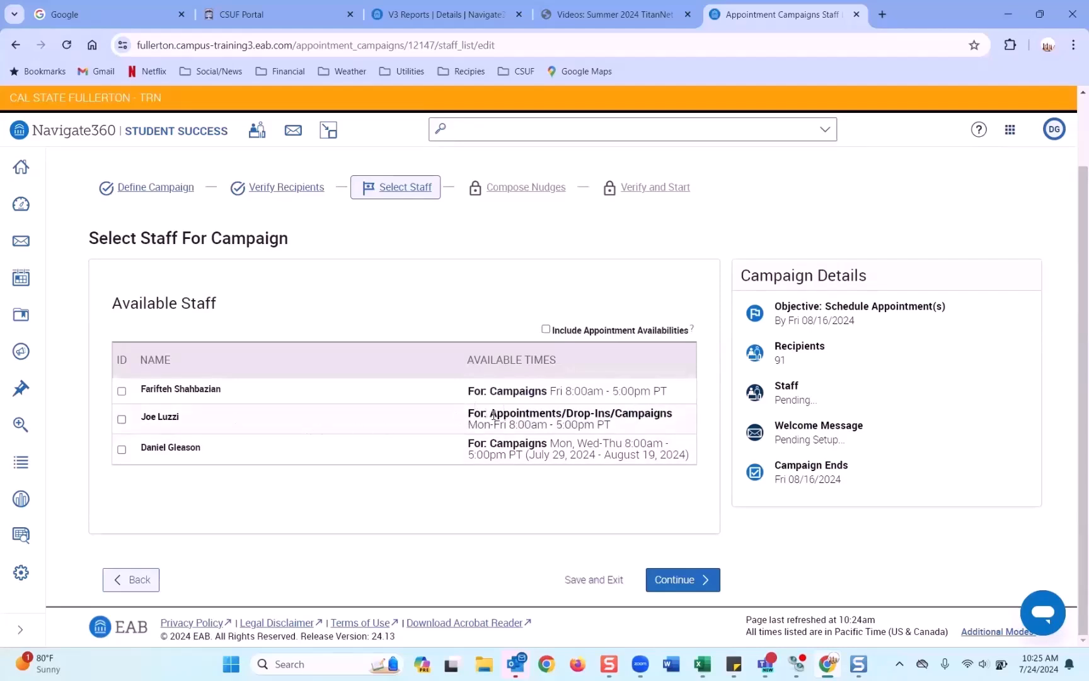
{"action": "left_click_drag", "start_coordinate": [493, 414], "coordinate": [676, 414]}
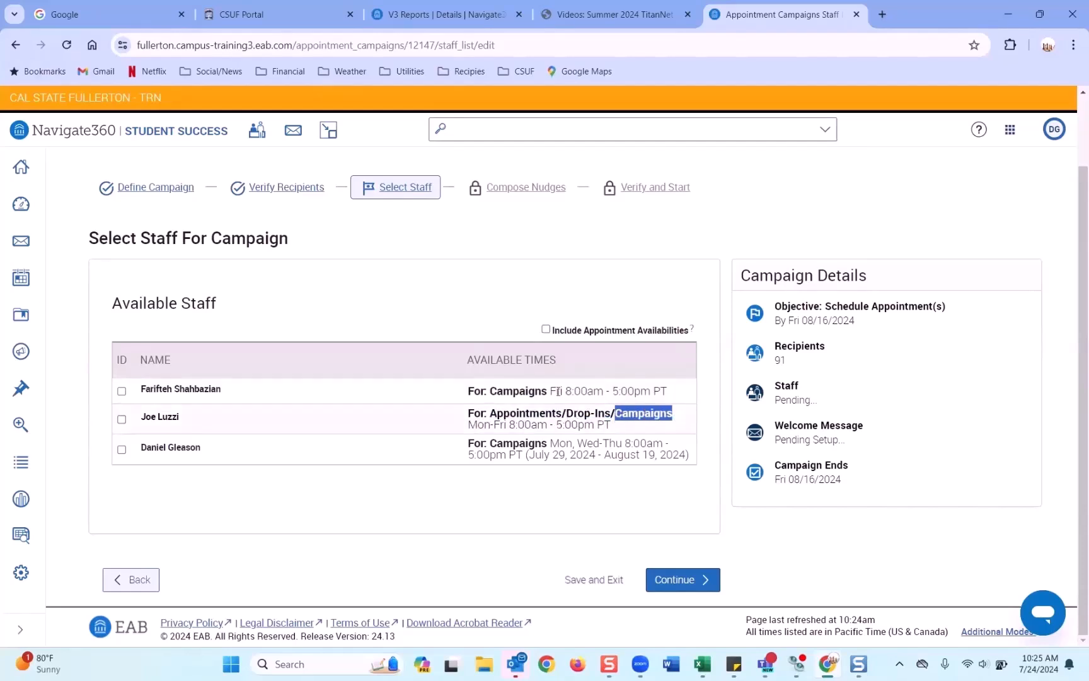
Step: Tick the first and third staff members, then untick the first
{"action": "left_click", "coordinate": [121, 391]}
{"action": "left_click", "coordinate": [121, 449]}
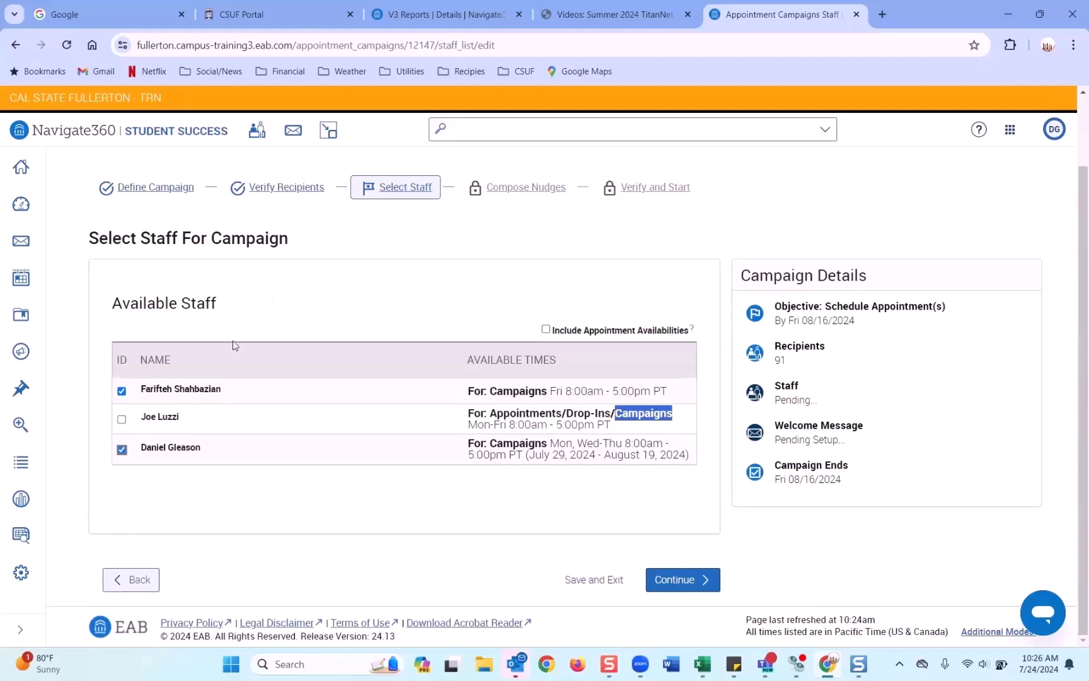
{"action": "left_click", "coordinate": [121, 390]}
Step: Untick the third staff member and briefly list appointment-availability staff, then revert to Campaigns only
{"action": "left_click", "coordinate": [122, 450]}
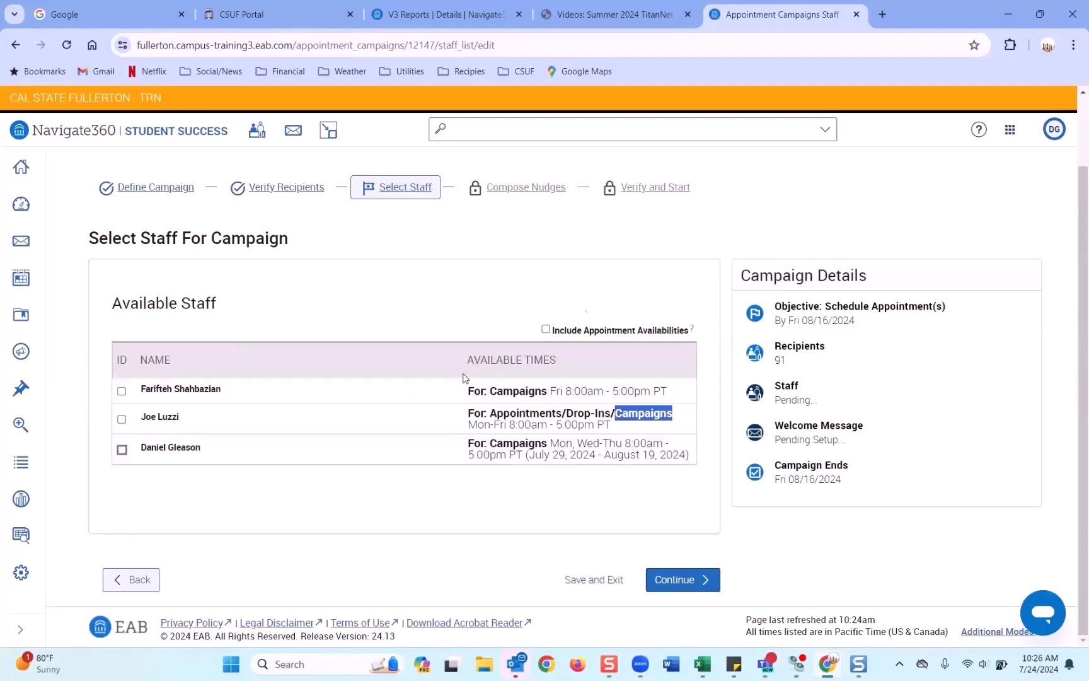
{"action": "left_click", "coordinate": [546, 330]}
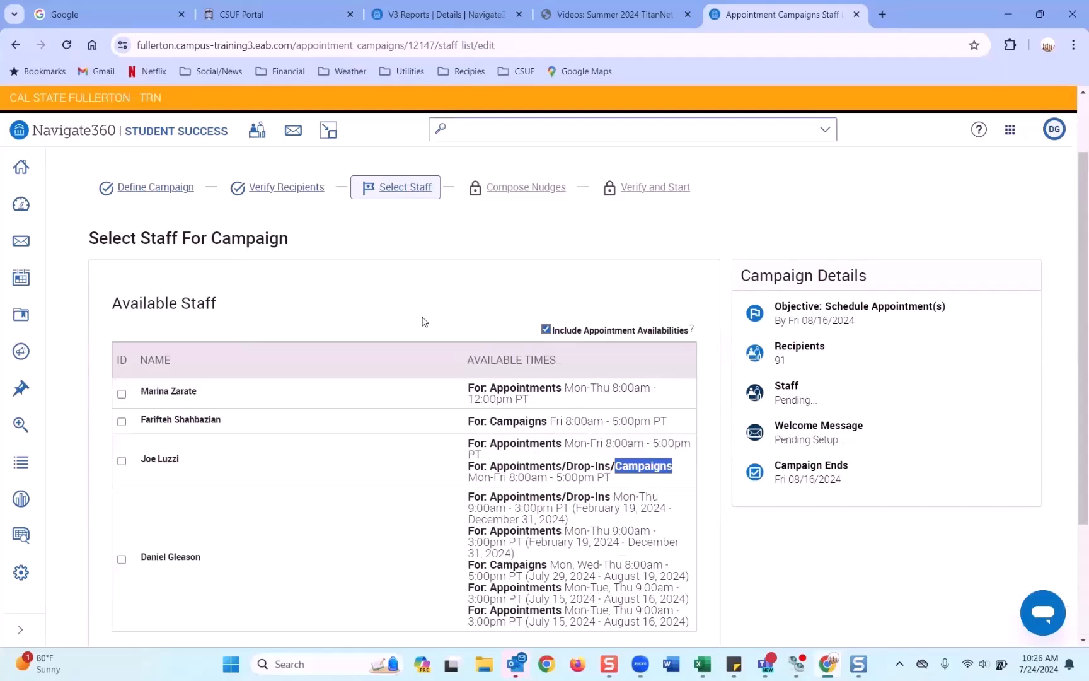
{"action": "scroll", "coordinate": [424, 320], "scroll_direction": "down", "scroll_amount": 1}
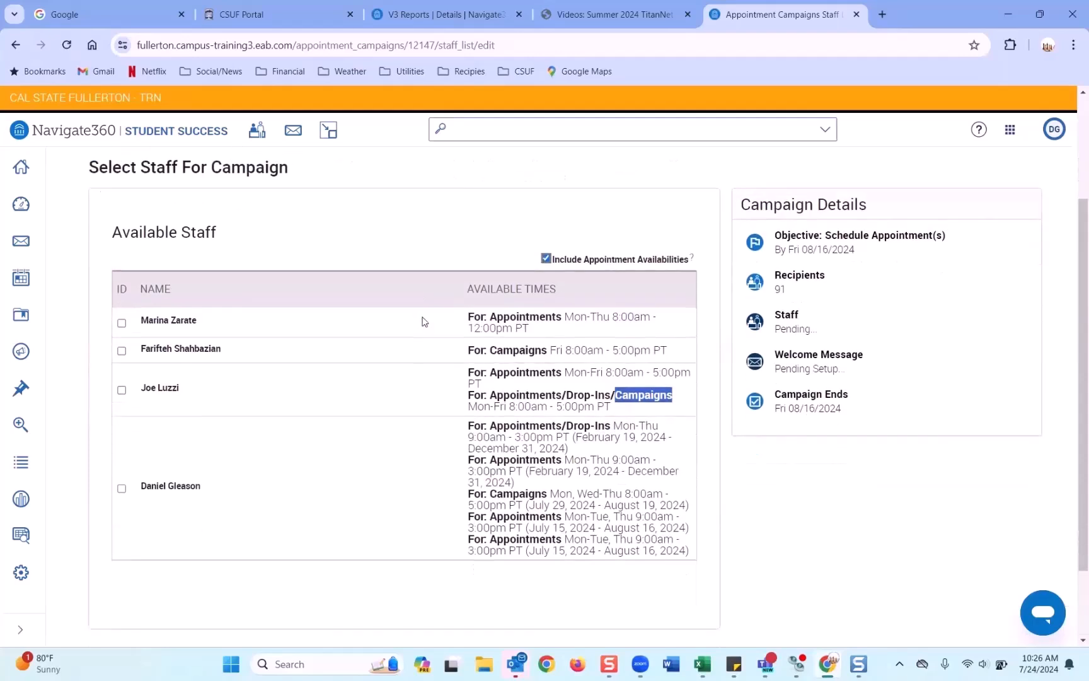
{"action": "left_click_drag", "start_coordinate": [202, 325], "coordinate": [131, 334]}
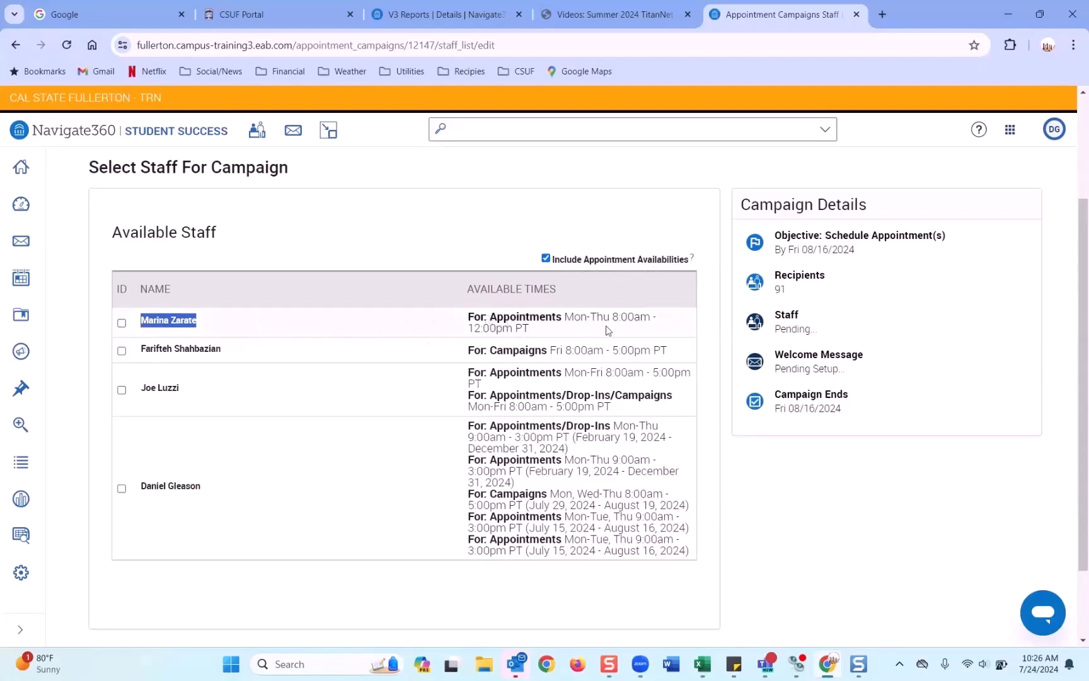
{"action": "left_click_drag", "start_coordinate": [491, 316], "coordinate": [563, 320]}
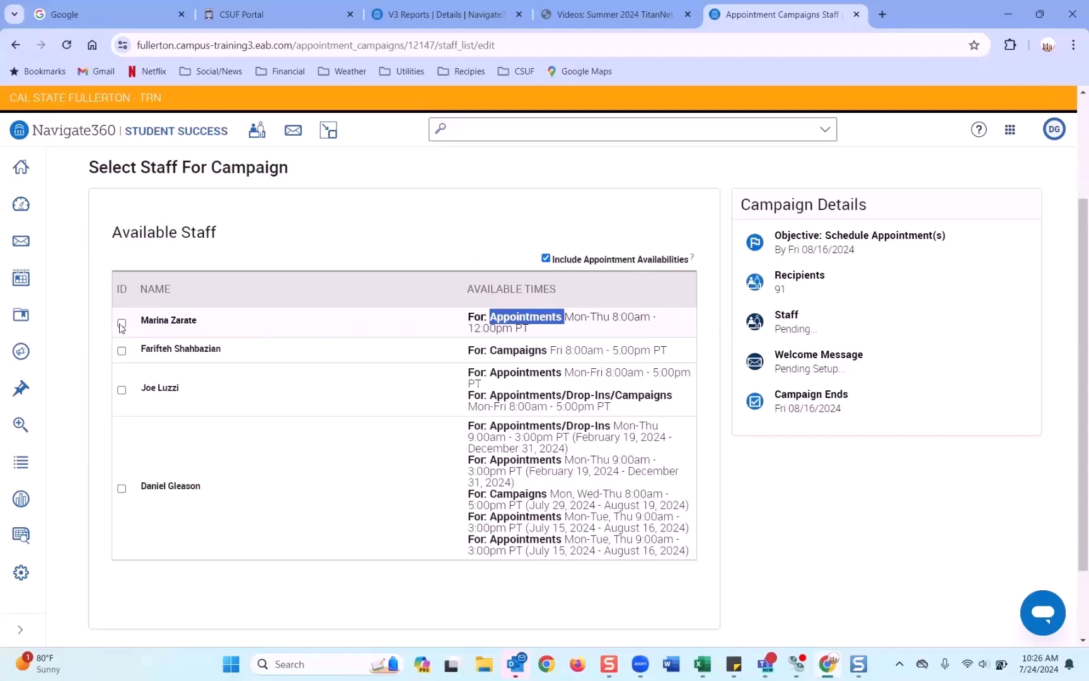
{"action": "left_click", "coordinate": [545, 258]}
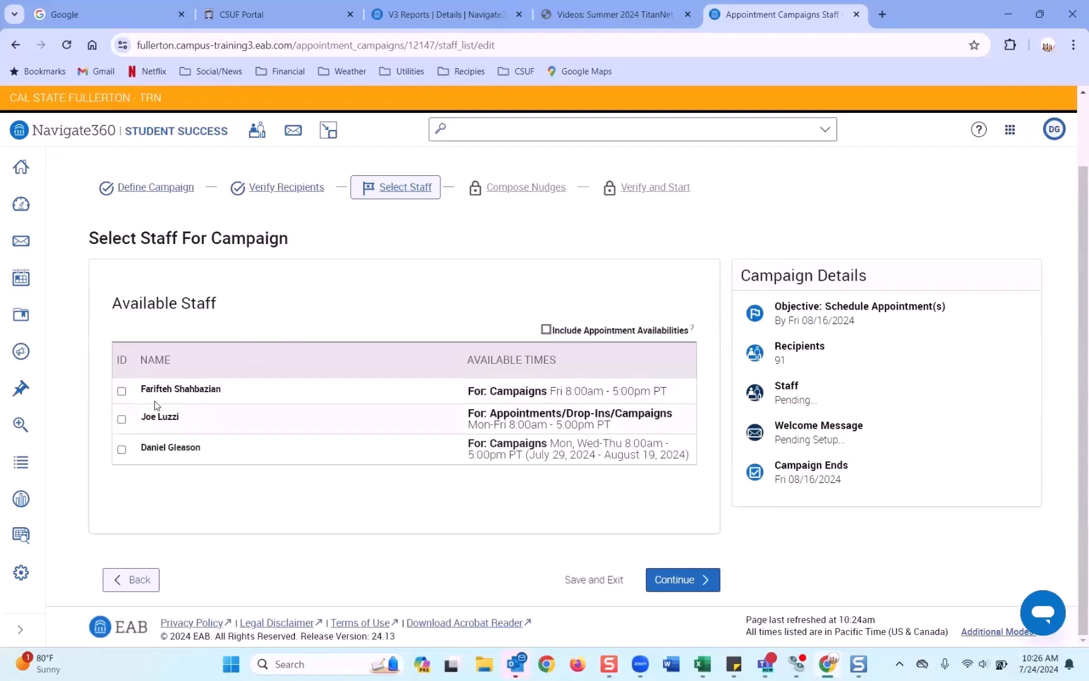
Step: Choose the first and last campaign-only staff members and continue to Compose Nudges
{"action": "left_click", "coordinate": [121, 391]}
{"action": "left_click", "coordinate": [122, 449]}
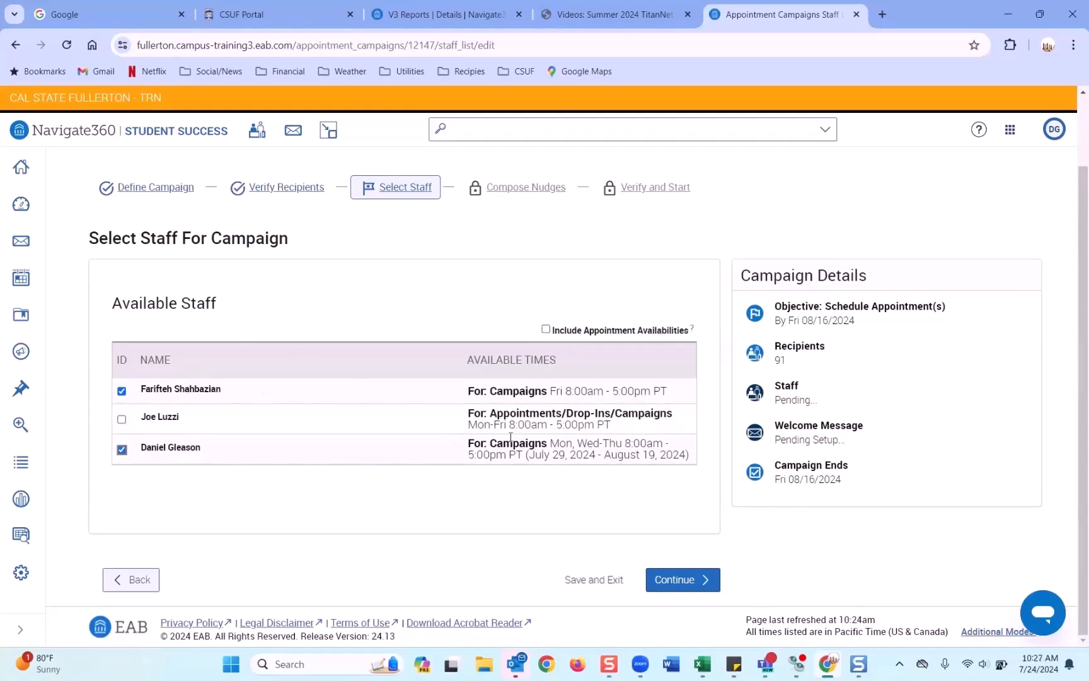
{"action": "left_click_drag", "start_coordinate": [495, 444], "coordinate": [540, 445]}
{"action": "left_click_drag", "start_coordinate": [491, 391], "coordinate": [548, 393]}
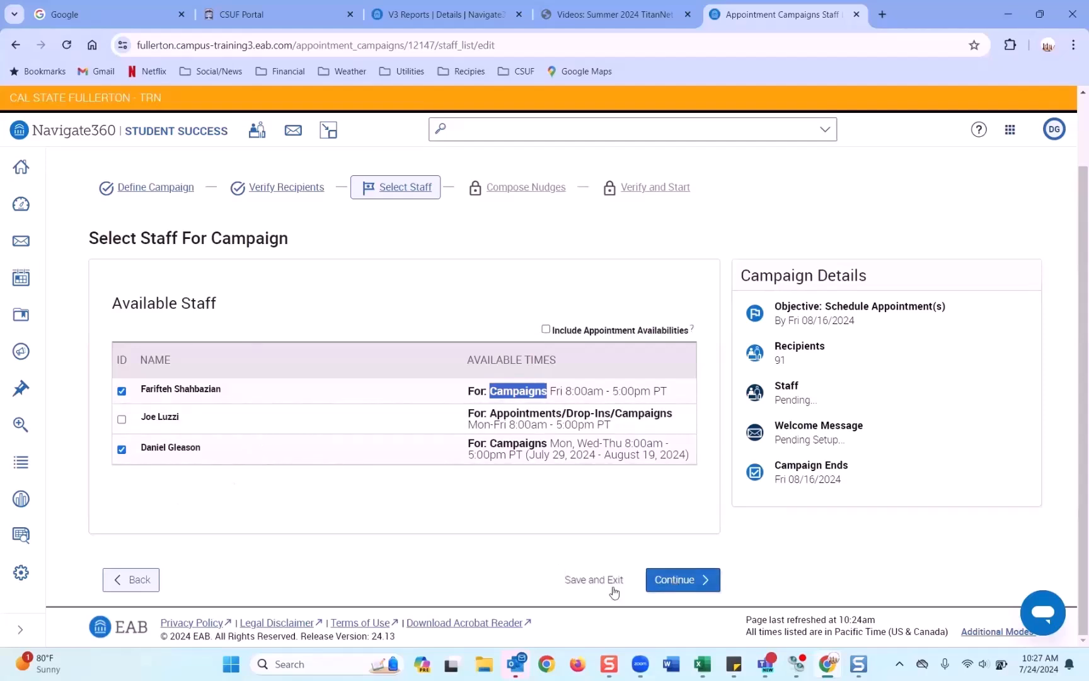
{"action": "left_click", "coordinate": [672, 583]}
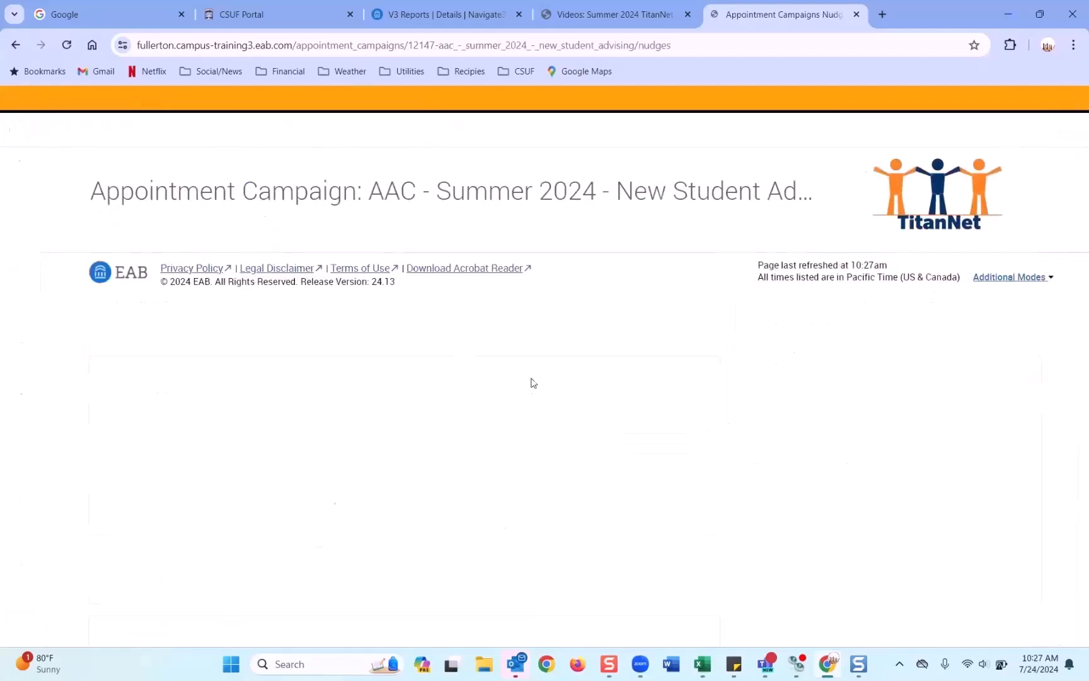
Step: Add the welcome message email and look over its prefilled template body
{"action": "scroll", "coordinate": [439, 359], "scroll_direction": "down", "scroll_amount": 1}
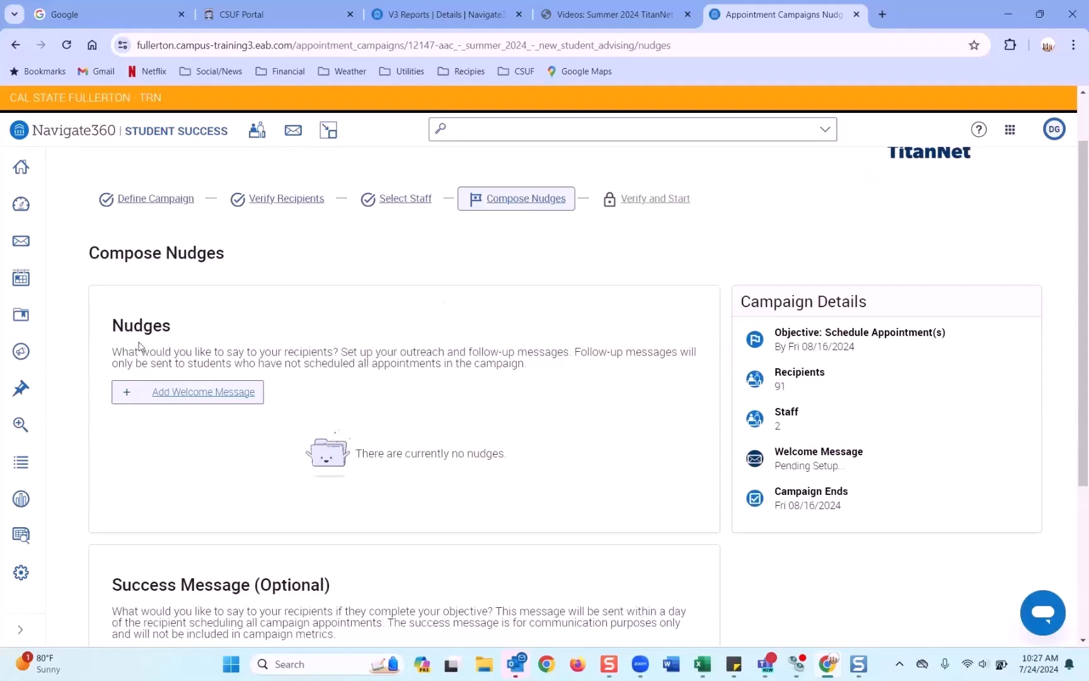
{"action": "left_click", "coordinate": [208, 394]}
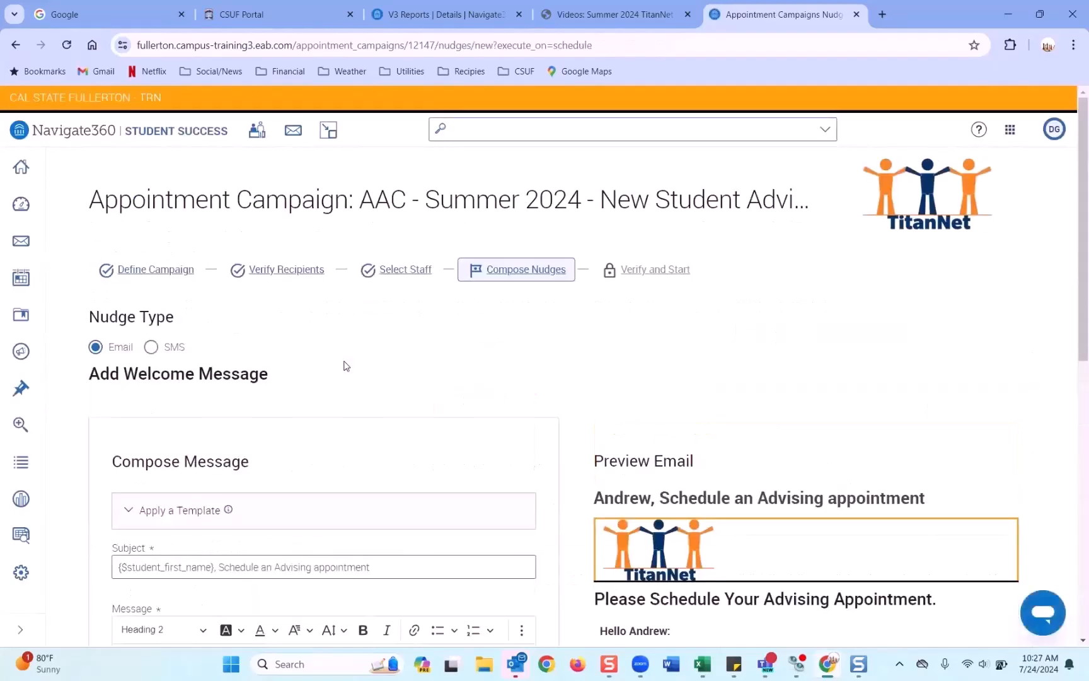
{"action": "scroll", "coordinate": [346, 365], "scroll_direction": "down", "scroll_amount": 5}
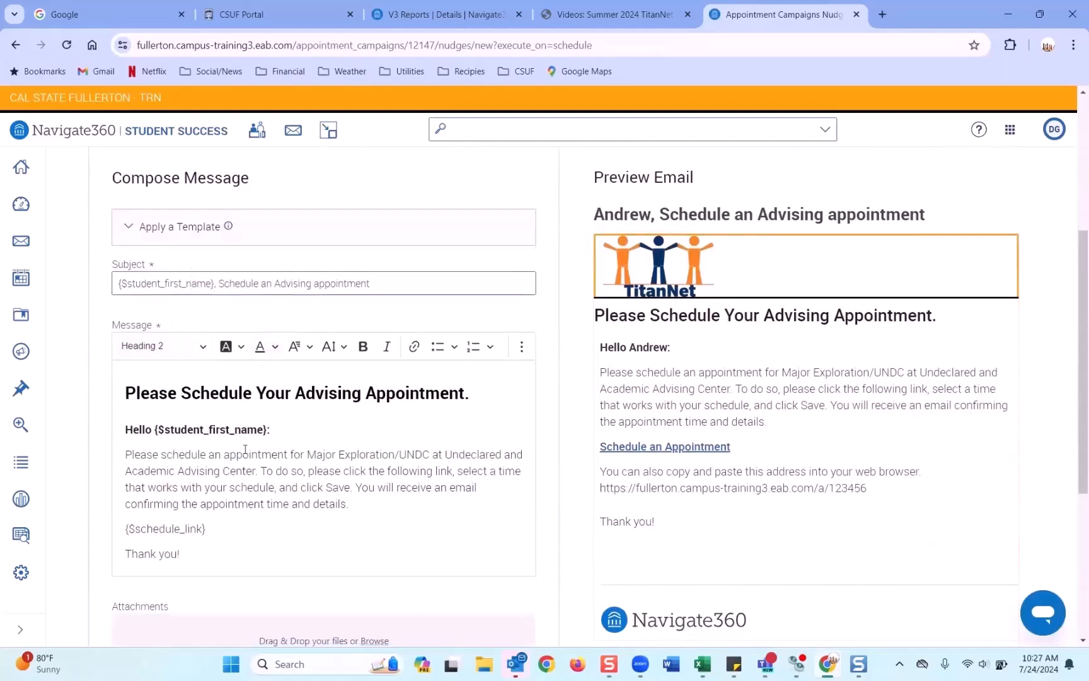
{"action": "scroll", "coordinate": [154, 414], "scroll_direction": "down", "scroll_amount": 1}
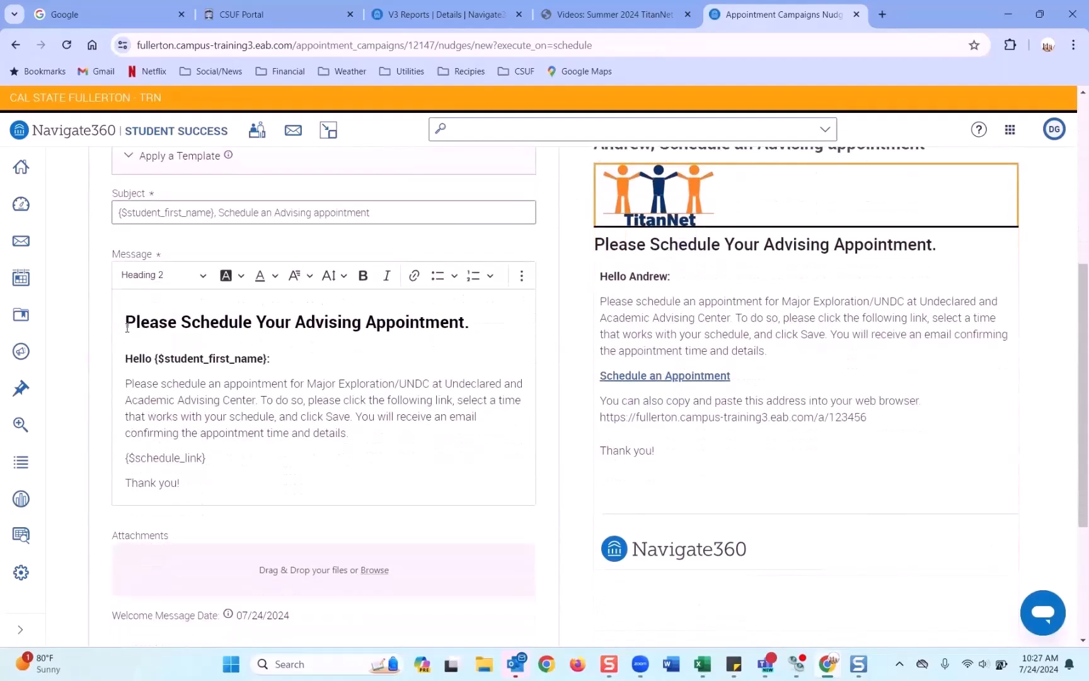
{"action": "left_click_drag", "start_coordinate": [126, 324], "coordinate": [189, 485]}
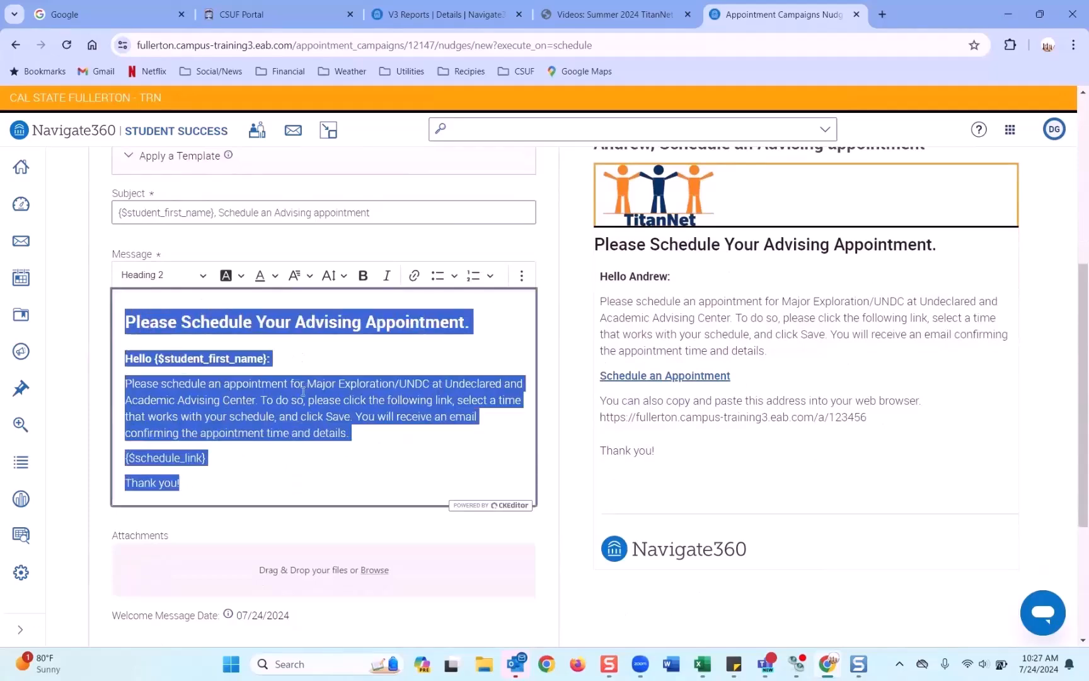
{"action": "scroll", "coordinate": [303, 391], "scroll_direction": "up", "scroll_amount": 2}
{"action": "left_click_drag", "start_coordinate": [370, 354], "coordinate": [86, 355]}
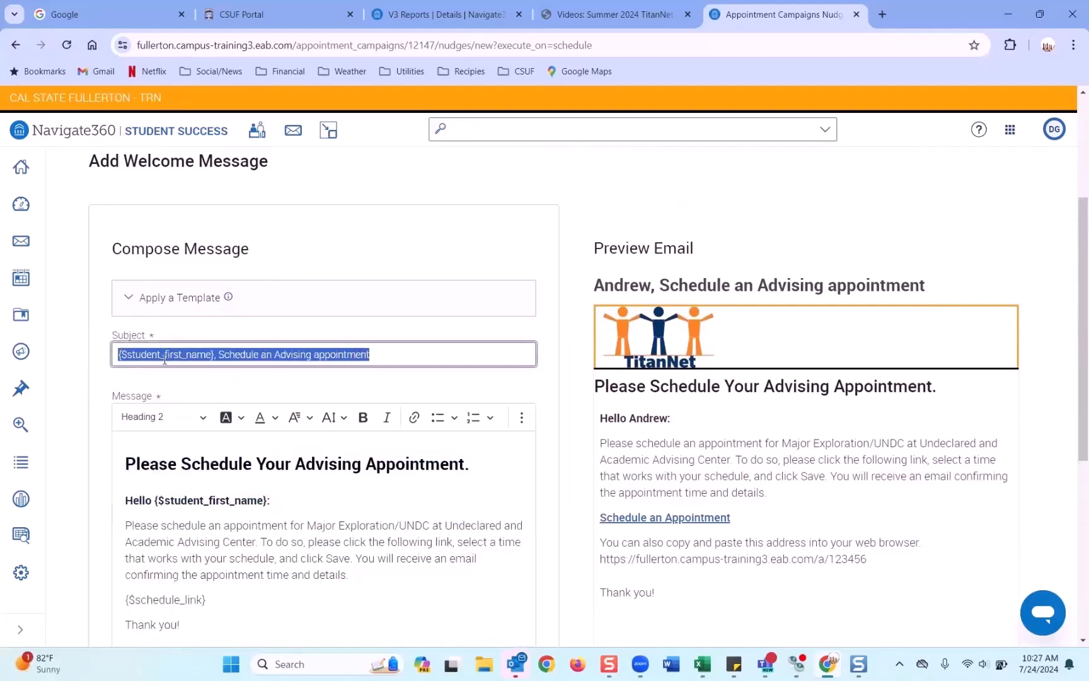
{"action": "scroll", "coordinate": [165, 359], "scroll_direction": "down", "scroll_amount": 3}
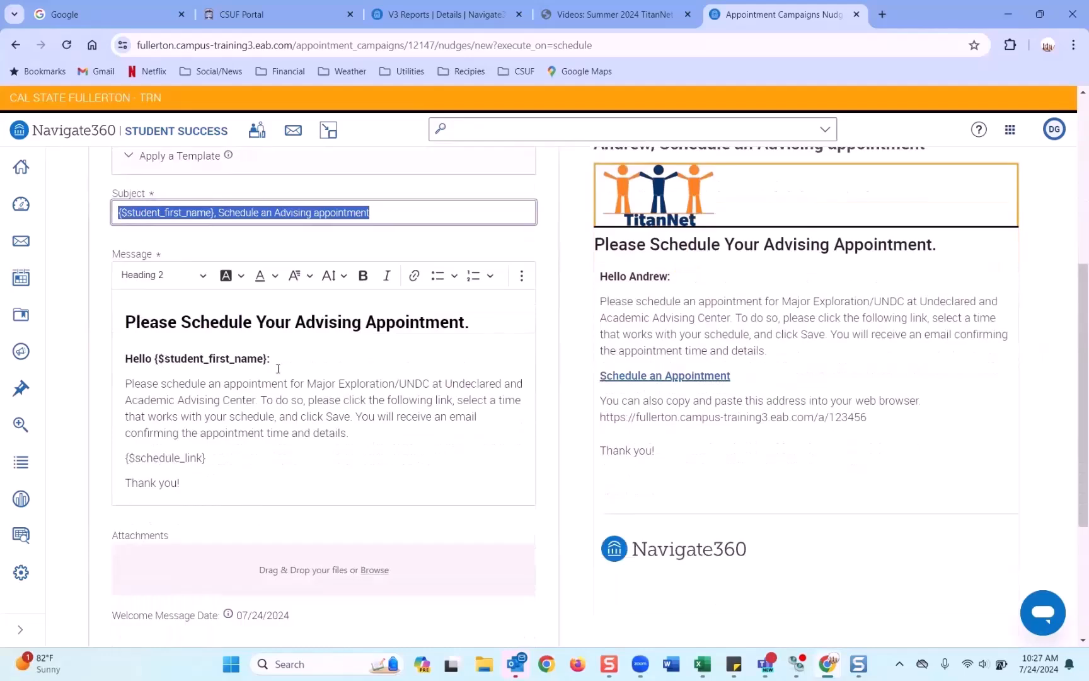
Step: Check the student first-name placeholder in the preview, the appointment instructions and schedule link
{"action": "left_click_drag", "start_coordinate": [156, 358], "coordinate": [267, 360]}
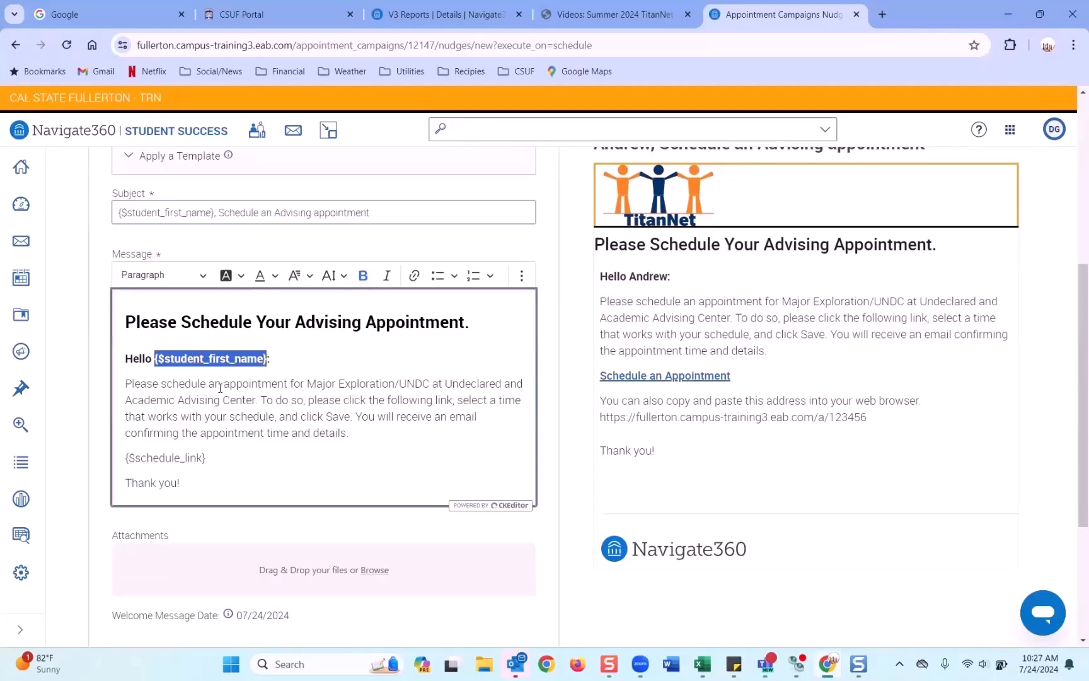
{"action": "scroll", "coordinate": [220, 383], "scroll_direction": "down", "scroll_amount": 1}
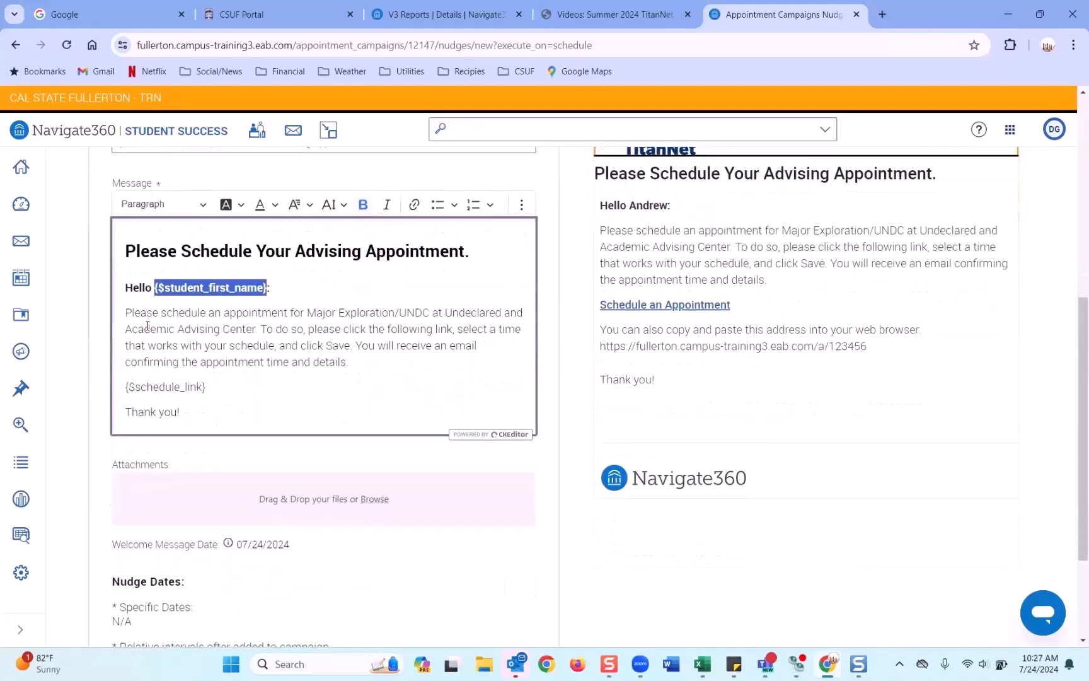
{"action": "left_click", "coordinate": [150, 292]}
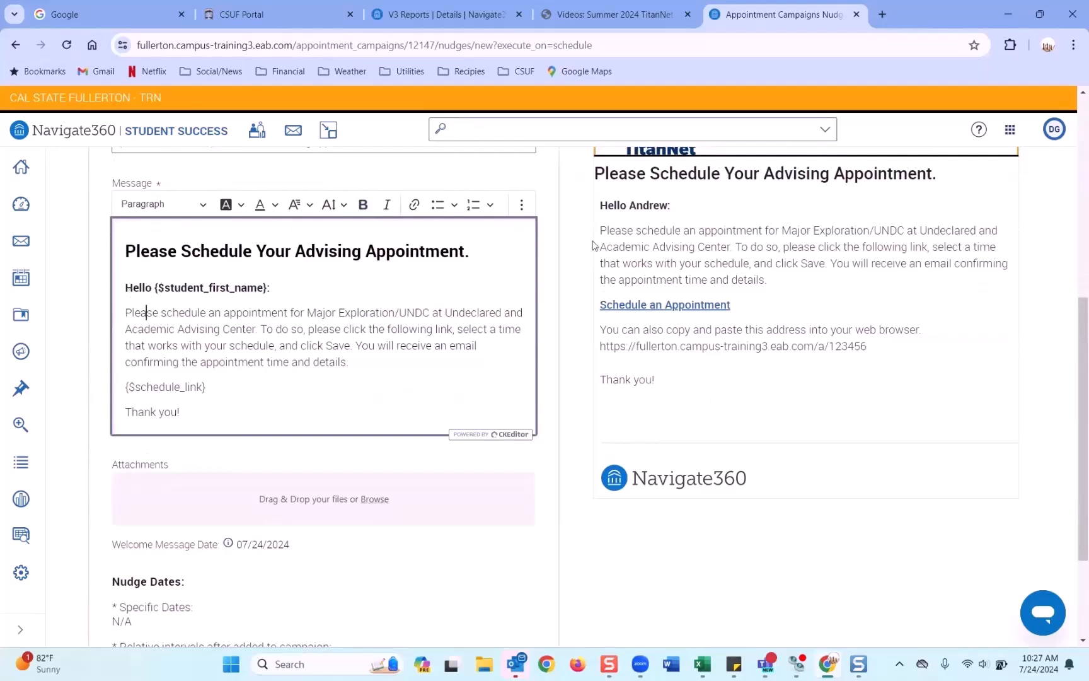
{"action": "left_click_drag", "start_coordinate": [629, 205], "coordinate": [662, 208]}
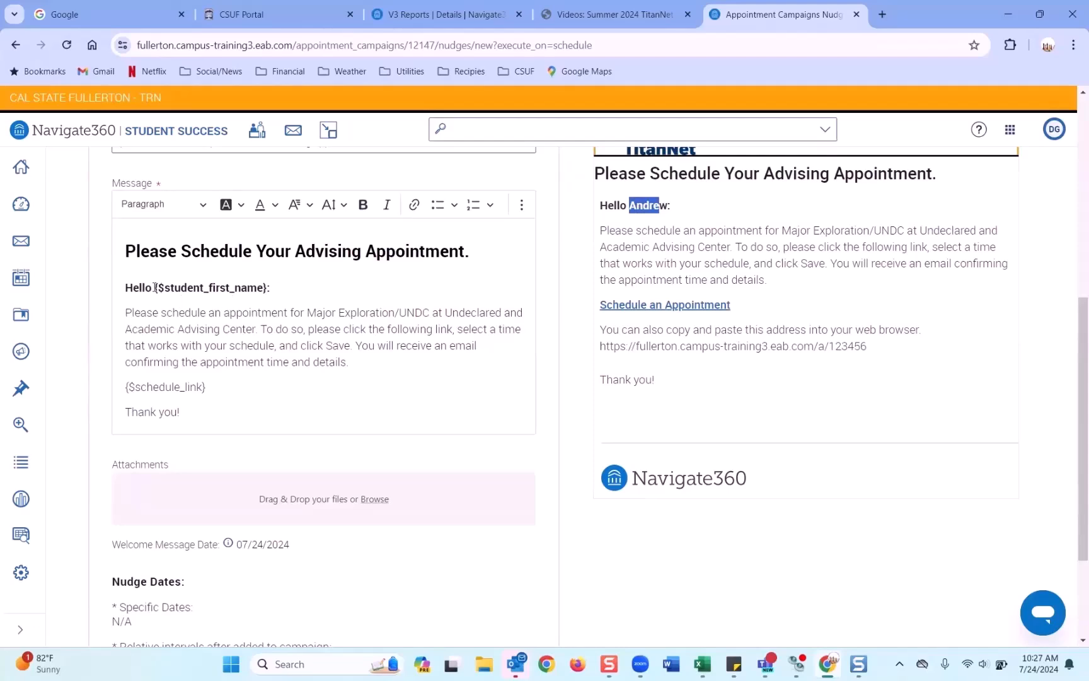
{"action": "scroll", "coordinate": [264, 287], "scroll_direction": "down", "scroll_amount": 1}
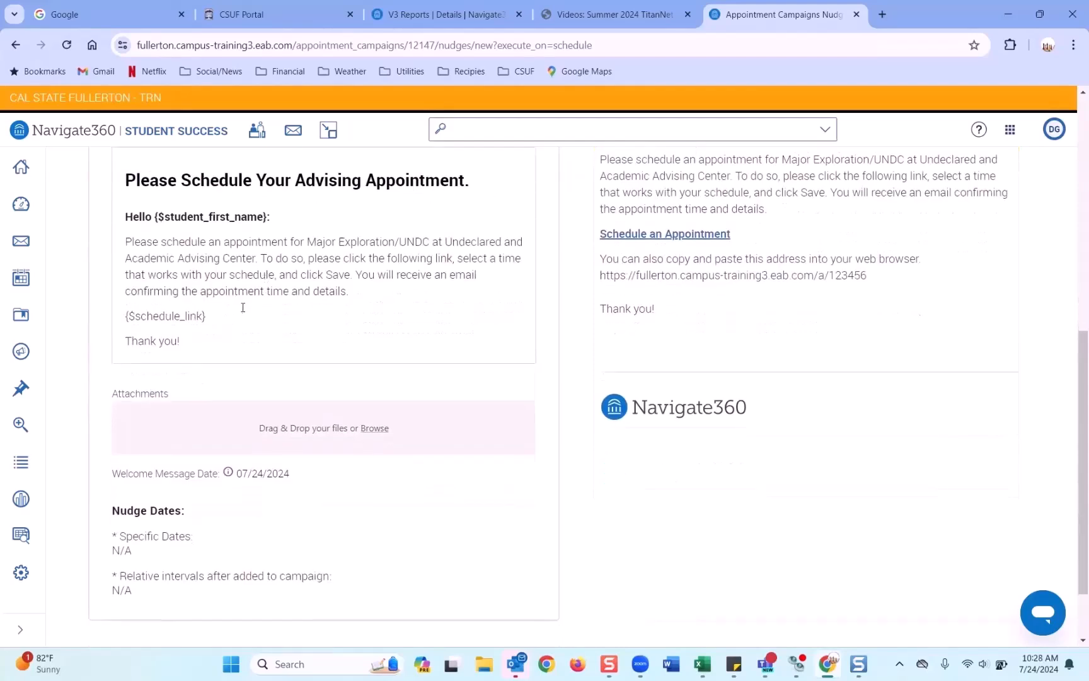
{"action": "left_click_drag", "start_coordinate": [127, 244], "coordinate": [344, 295]}
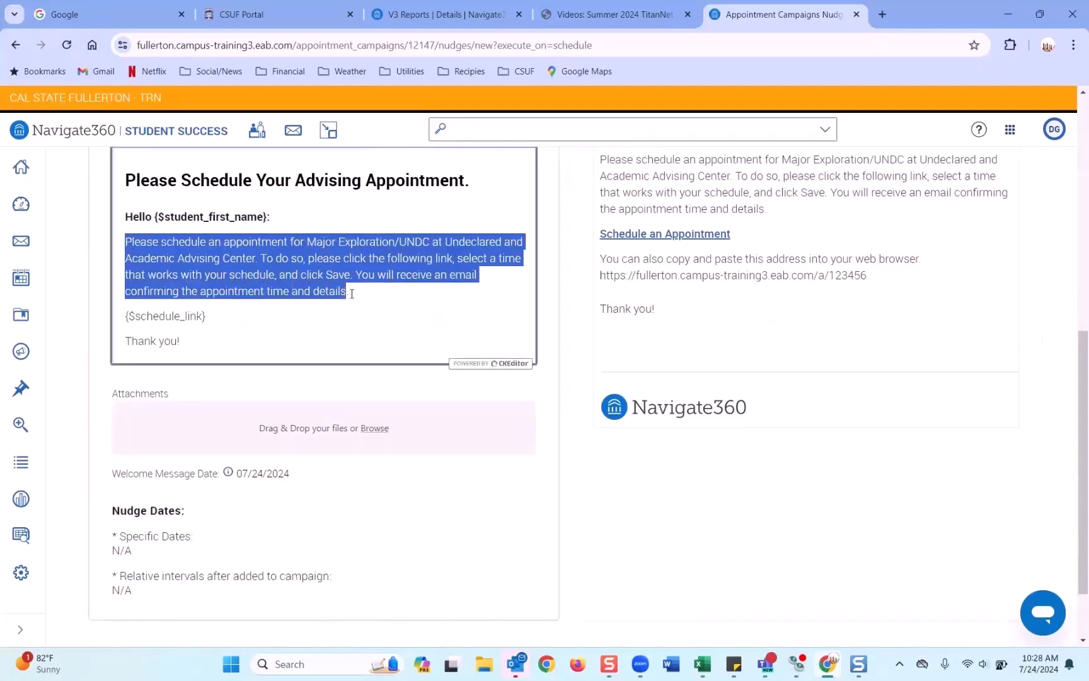
{"action": "left_click", "coordinate": [352, 293]}
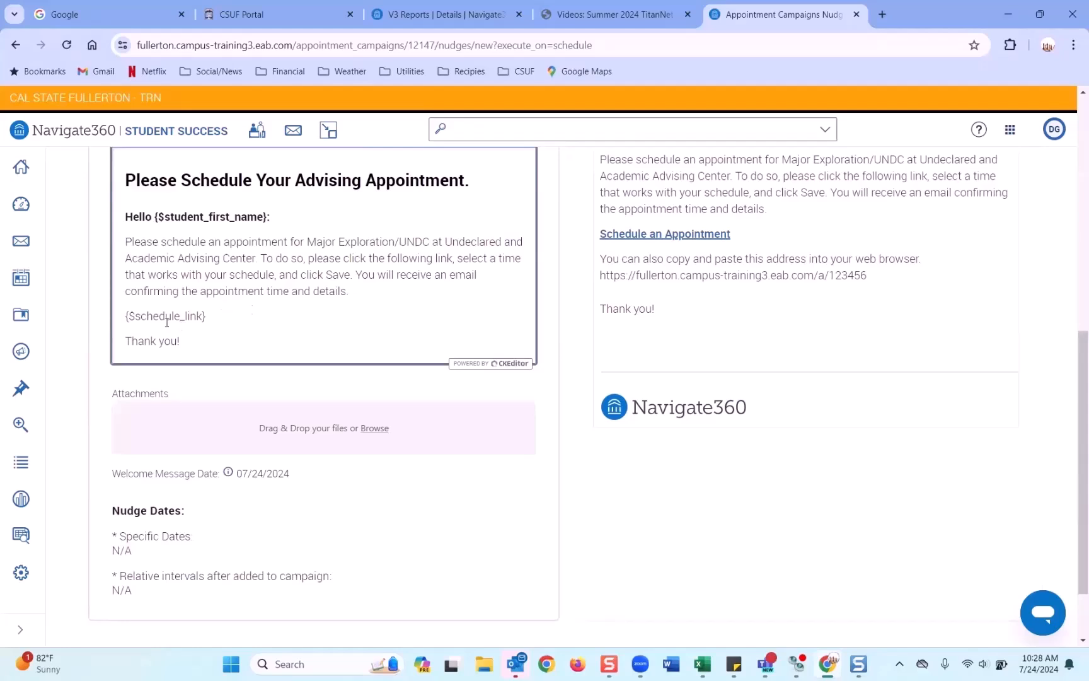
{"action": "left_click_drag", "start_coordinate": [126, 316], "coordinate": [206, 319]}
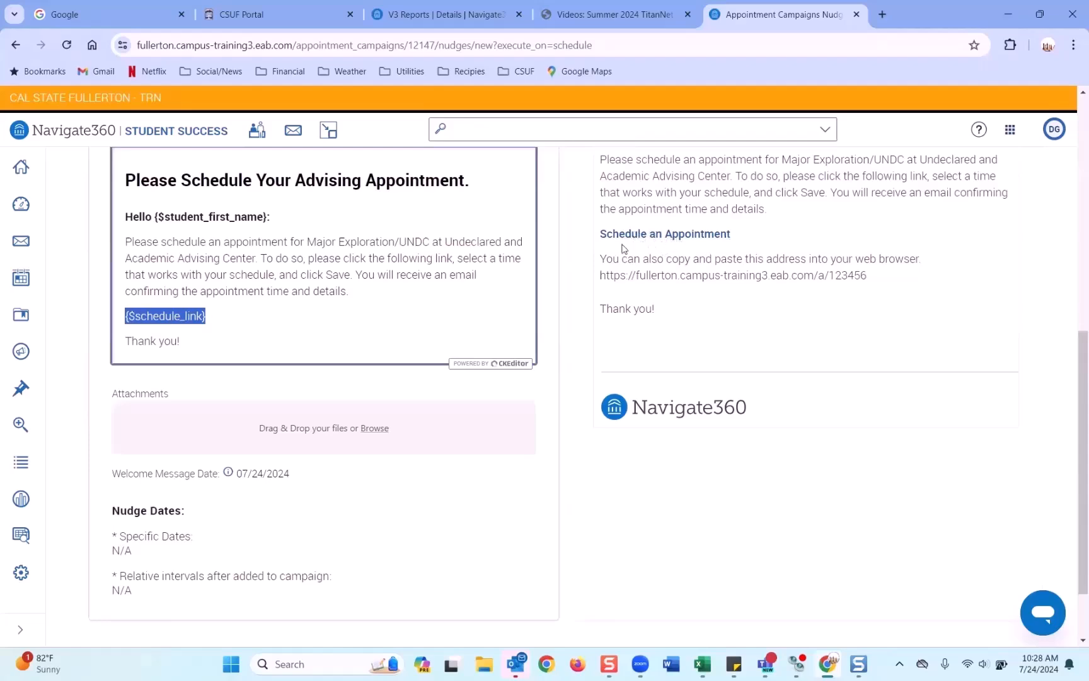
{"action": "scroll", "coordinate": [630, 284], "scroll_direction": "up", "scroll_amount": 1}
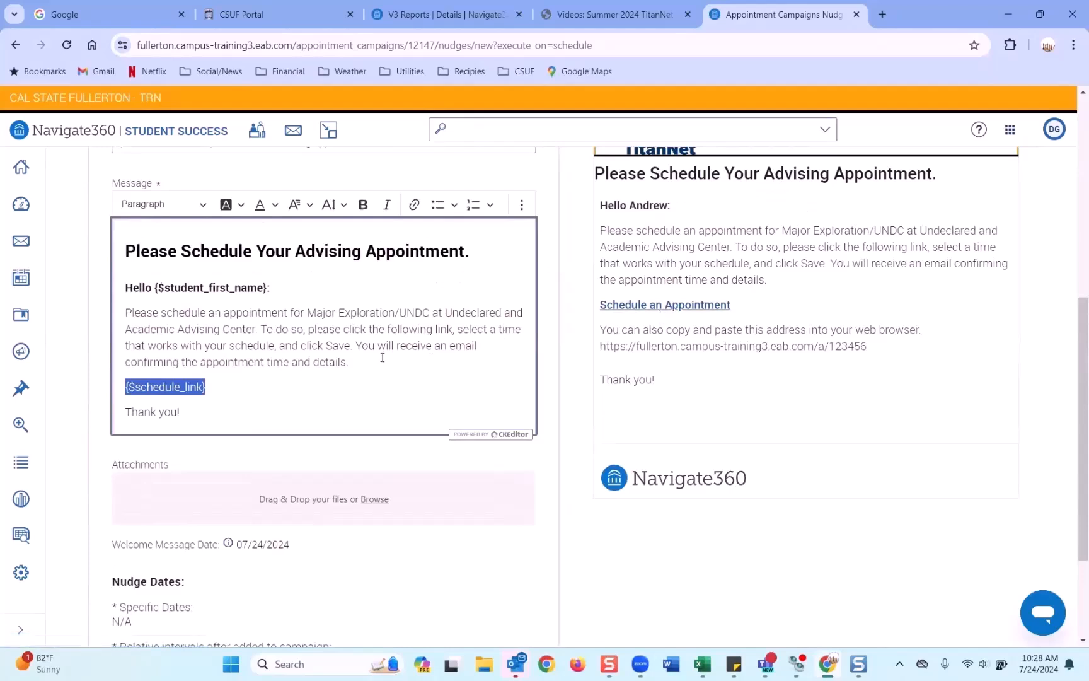
{"action": "left_click", "coordinate": [297, 392]}
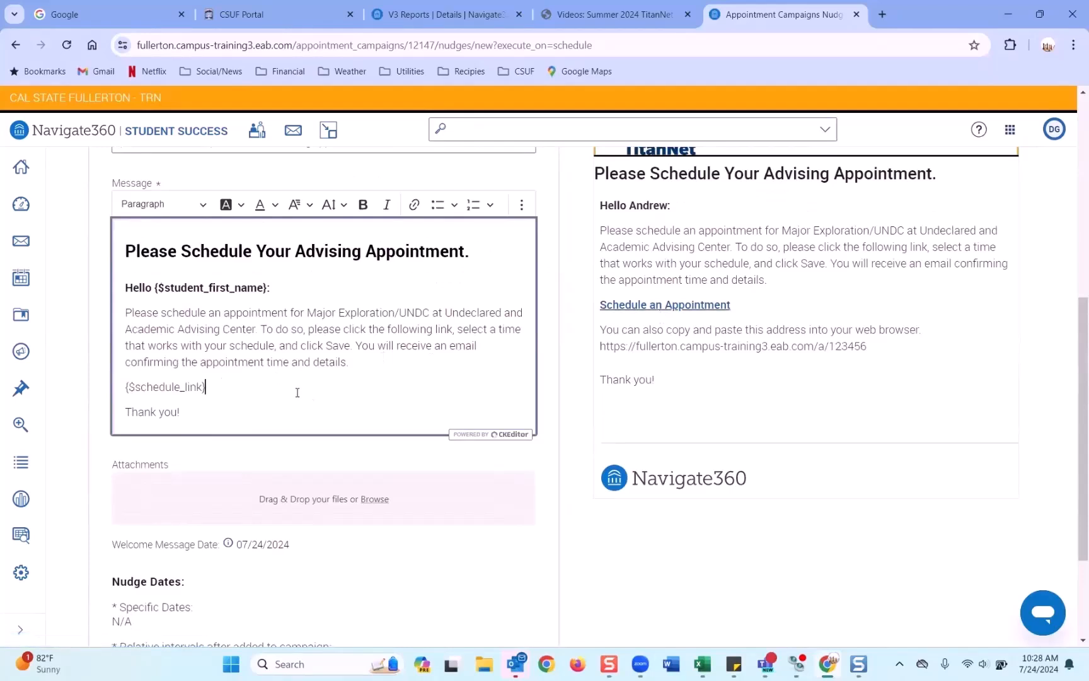
Step: Recheck the schedule link placeholder and leave the welcome message editor
{"action": "scroll", "coordinate": [213, 396], "scroll_direction": "down", "scroll_amount": 1}
{"action": "scroll", "coordinate": [213, 396], "scroll_direction": "down", "scroll_amount": 1}
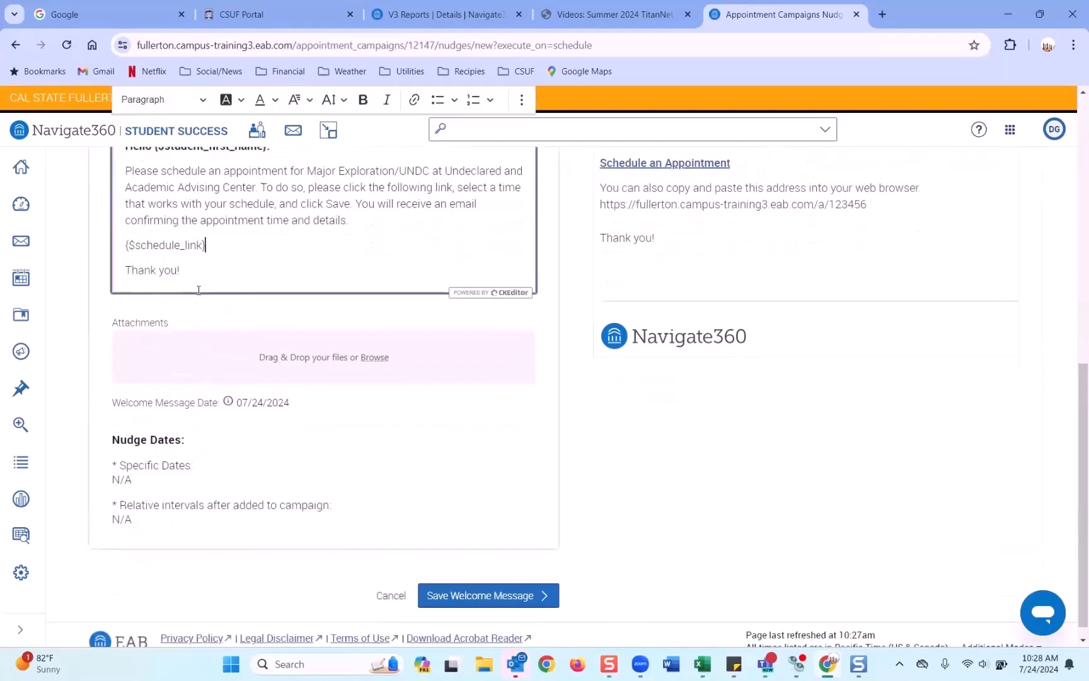
{"action": "scroll", "coordinate": [221, 350], "scroll_direction": "up", "scroll_amount": 1}
{"action": "left_click_drag", "start_coordinate": [208, 317], "coordinate": [114, 312]}
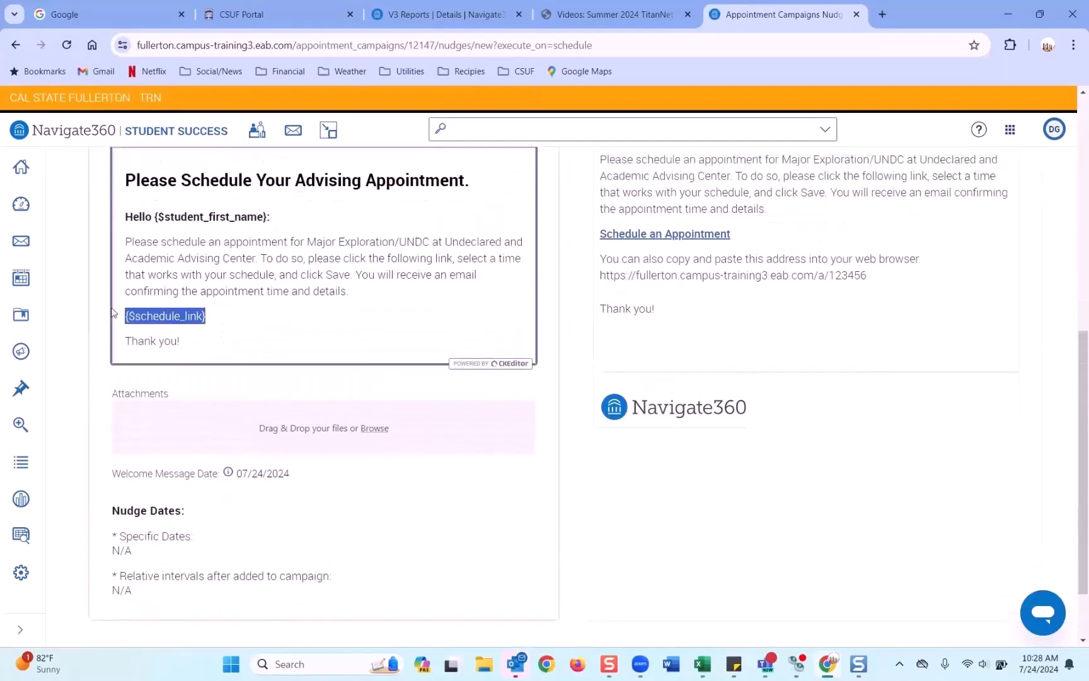
{"action": "scroll", "coordinate": [335, 320], "scroll_direction": "down", "scroll_amount": 1}
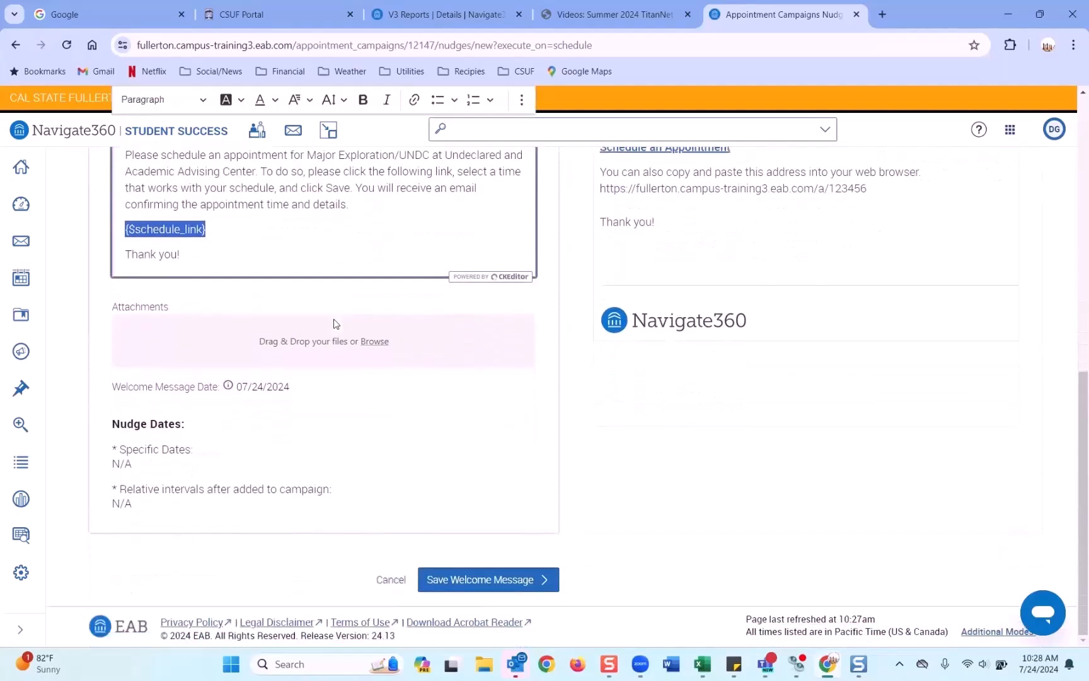
{"action": "scroll", "coordinate": [335, 323], "scroll_direction": "up", "scroll_amount": 5}
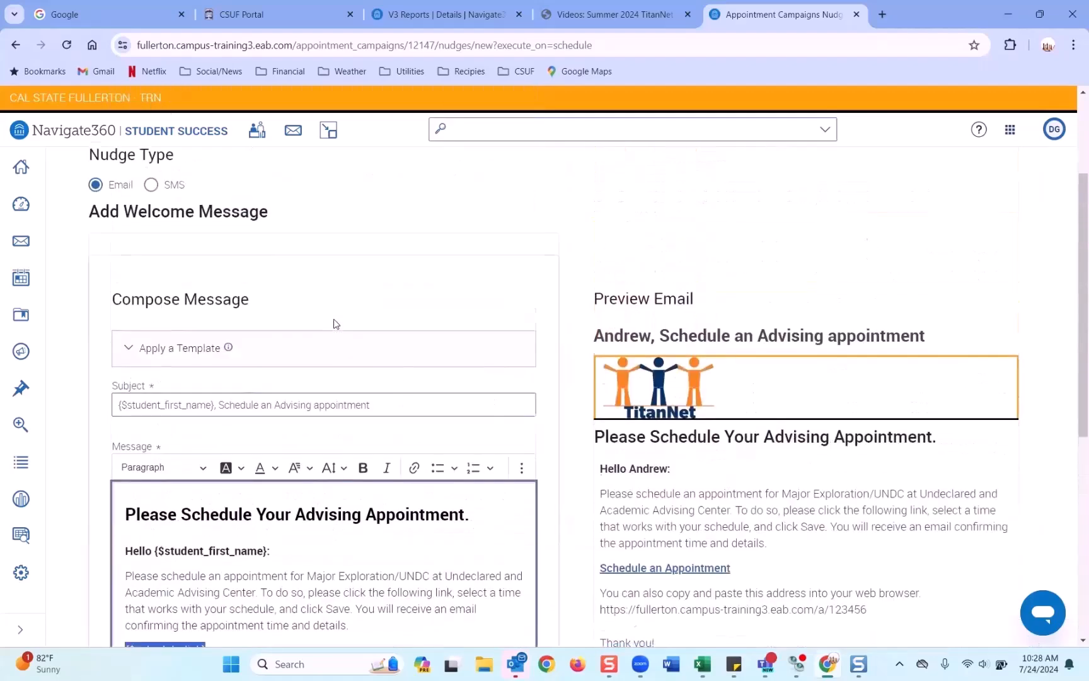
{"action": "scroll", "coordinate": [335, 324], "scroll_direction": "down", "scroll_amount": 4}
{"action": "scroll", "coordinate": [335, 321], "scroll_direction": "up", "scroll_amount": 1}
{"action": "scroll", "coordinate": [335, 320], "scroll_direction": "down", "scroll_amount": 2}
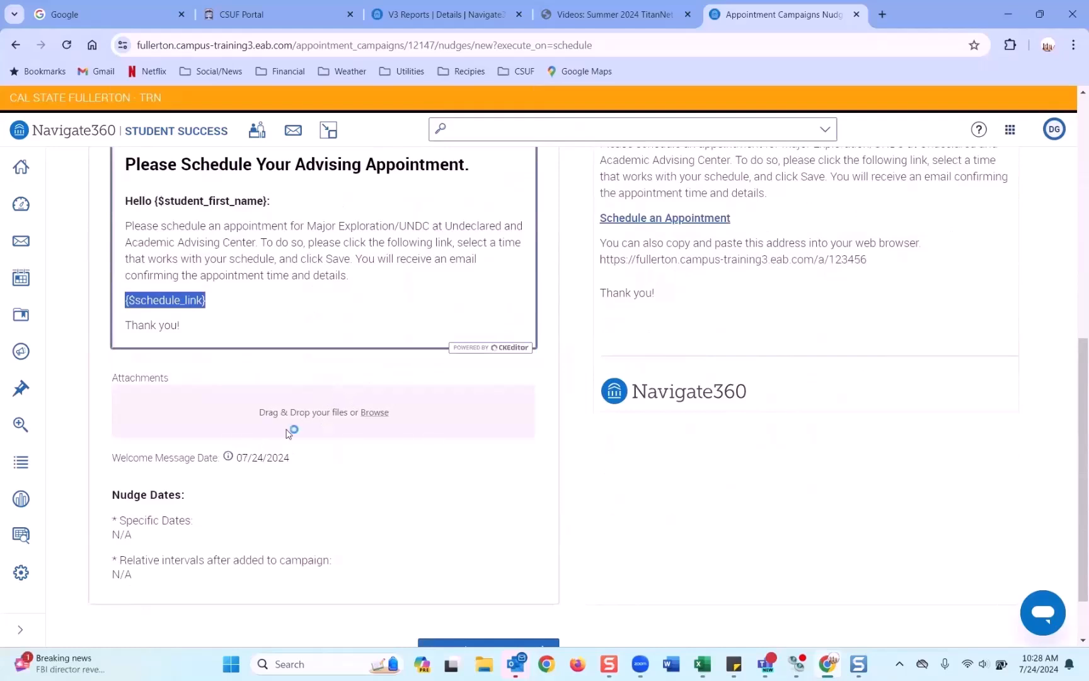
{"action": "scroll", "coordinate": [318, 413], "scroll_direction": "down", "scroll_amount": 1}
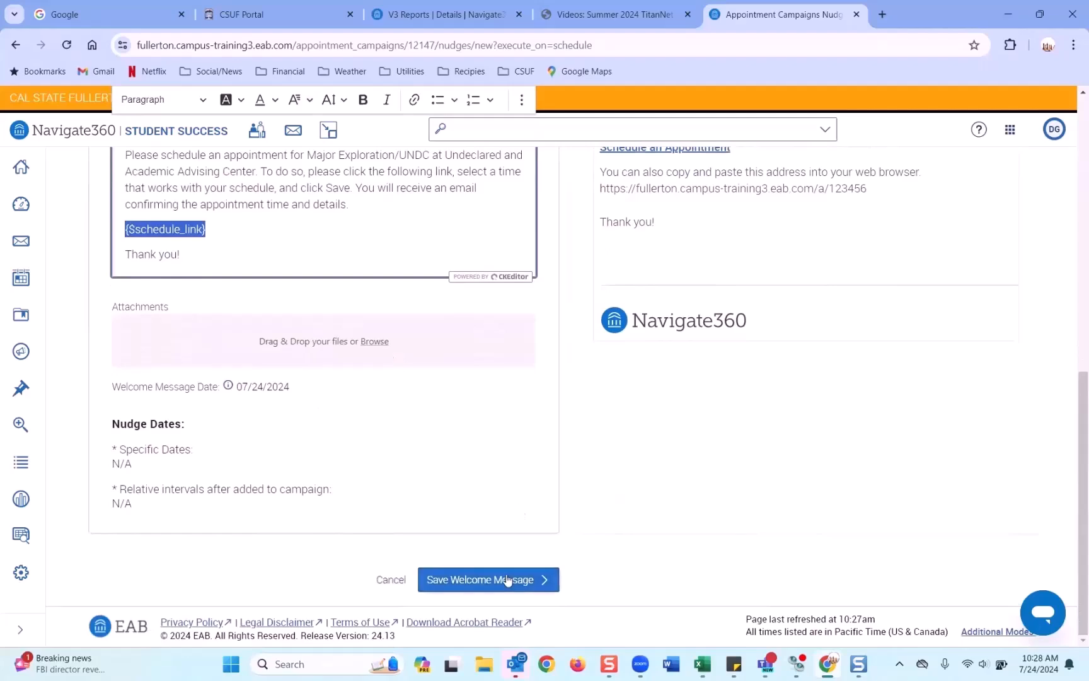
{"action": "scroll", "coordinate": [511, 490], "scroll_direction": "up", "scroll_amount": 6}
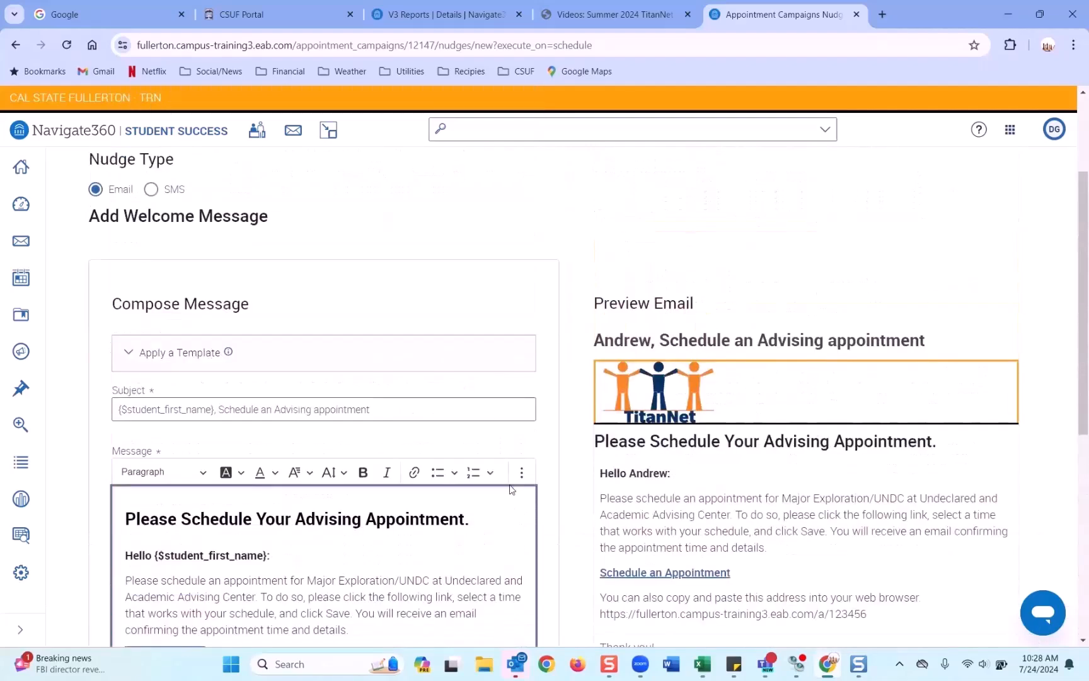
{"action": "scroll", "coordinate": [512, 490], "scroll_direction": "down", "scroll_amount": 6}
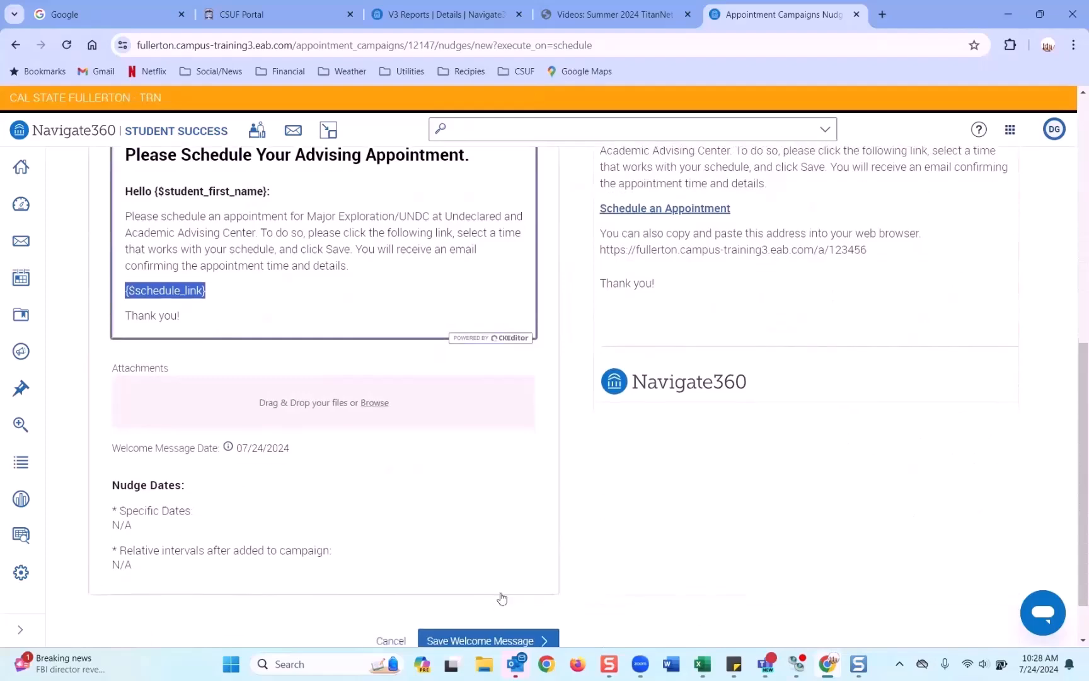
{"action": "left_click", "coordinate": [504, 580]}
{"action": "left_click", "coordinate": [538, 585]}
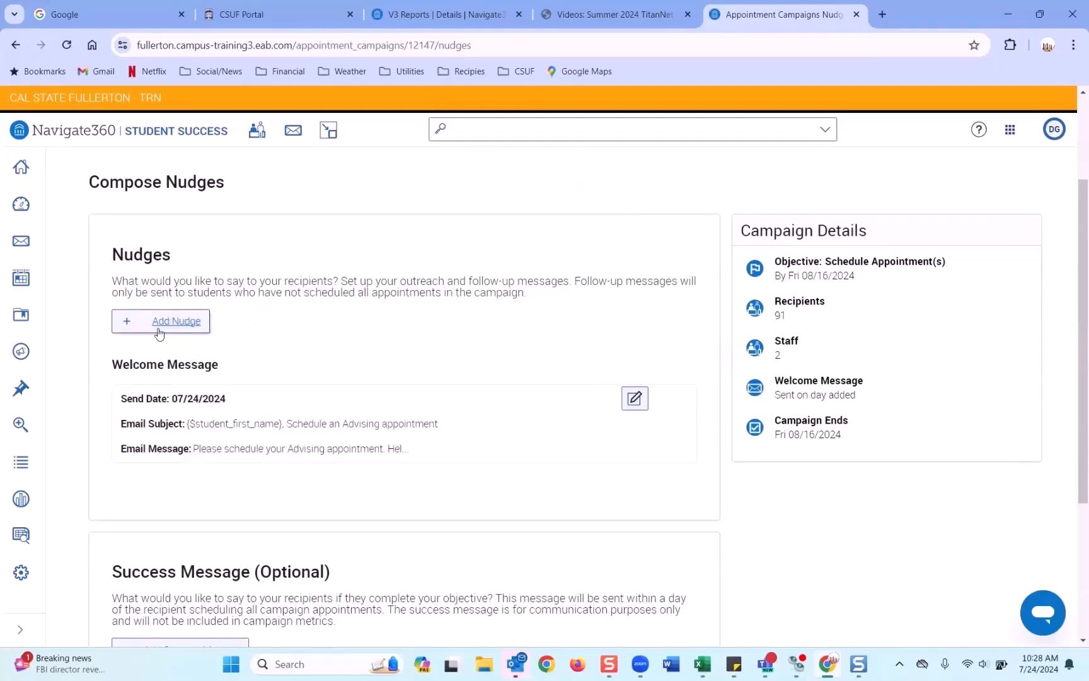
{"action": "left_click", "coordinate": [183, 325]}
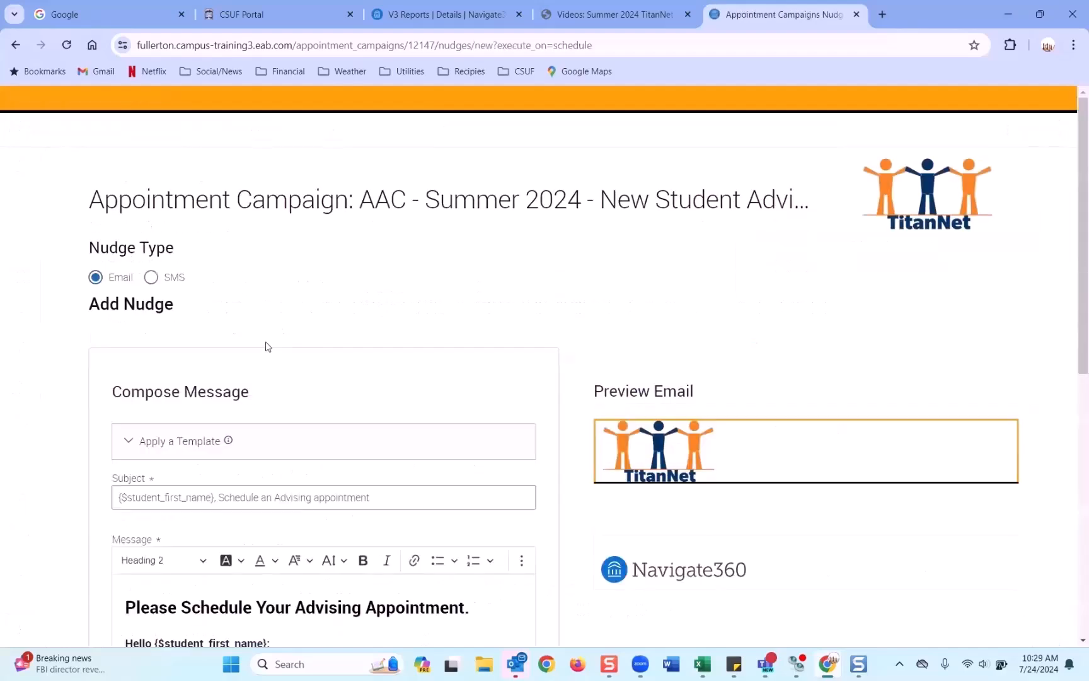
{"action": "scroll", "coordinate": [266, 346], "scroll_direction": "down", "scroll_amount": 3}
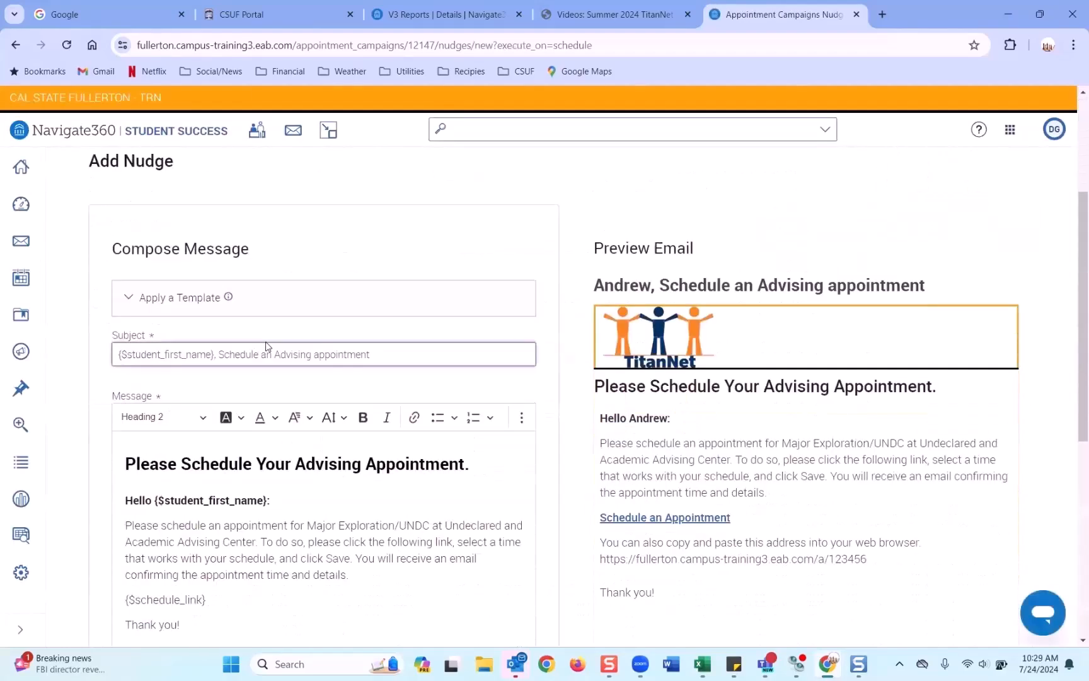
{"action": "scroll", "coordinate": [266, 347], "scroll_direction": "down", "scroll_amount": 2}
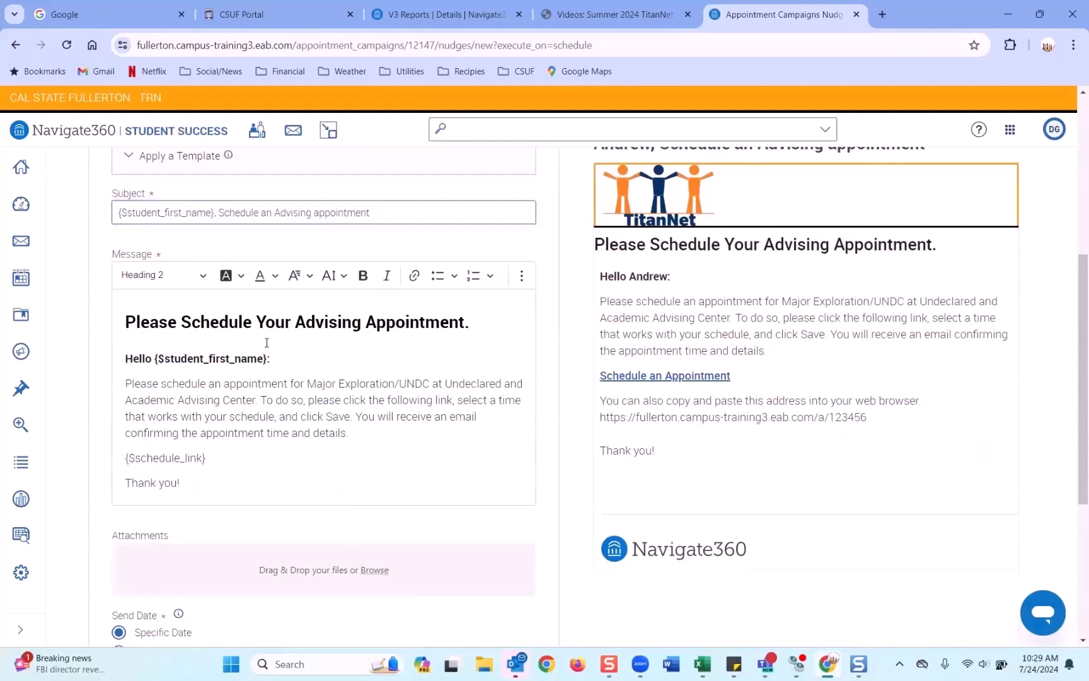
{"action": "scroll", "coordinate": [267, 343], "scroll_direction": "up", "scroll_amount": 3}
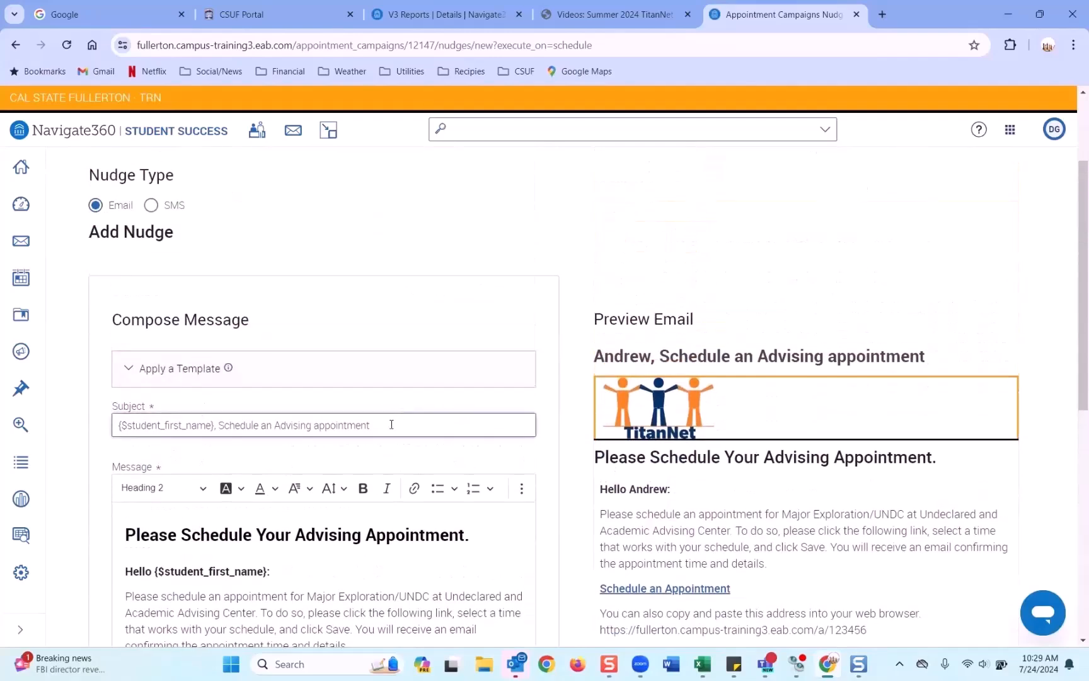
{"action": "scroll", "coordinate": [145, 227], "scroll_direction": "up", "scroll_amount": 1}
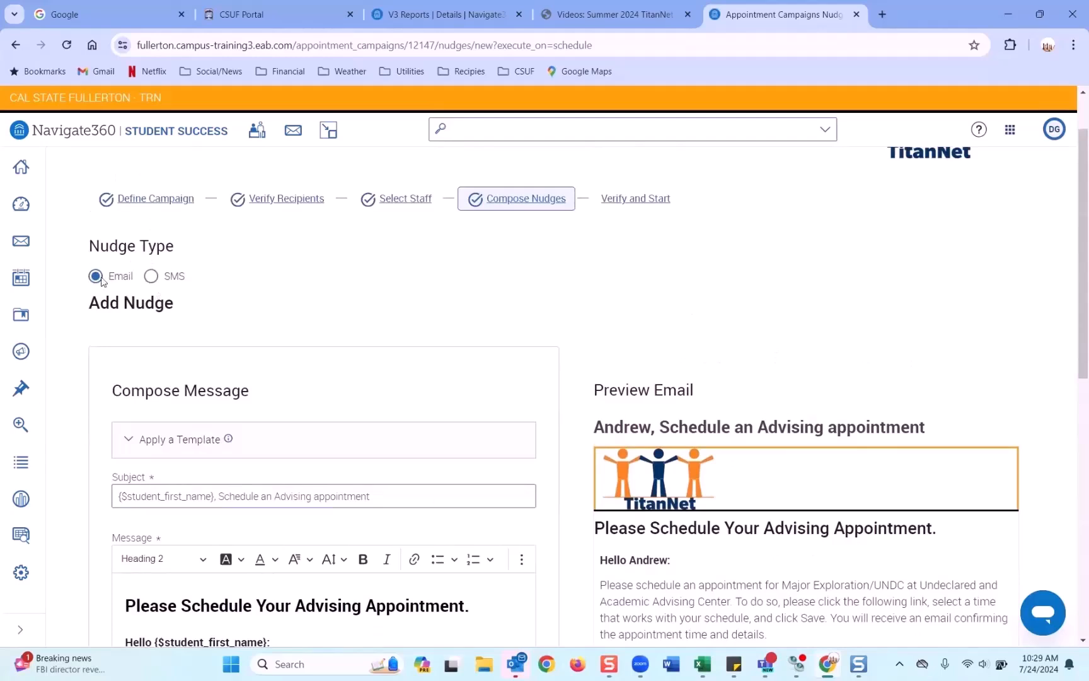
{"action": "left_click", "coordinate": [152, 277]}
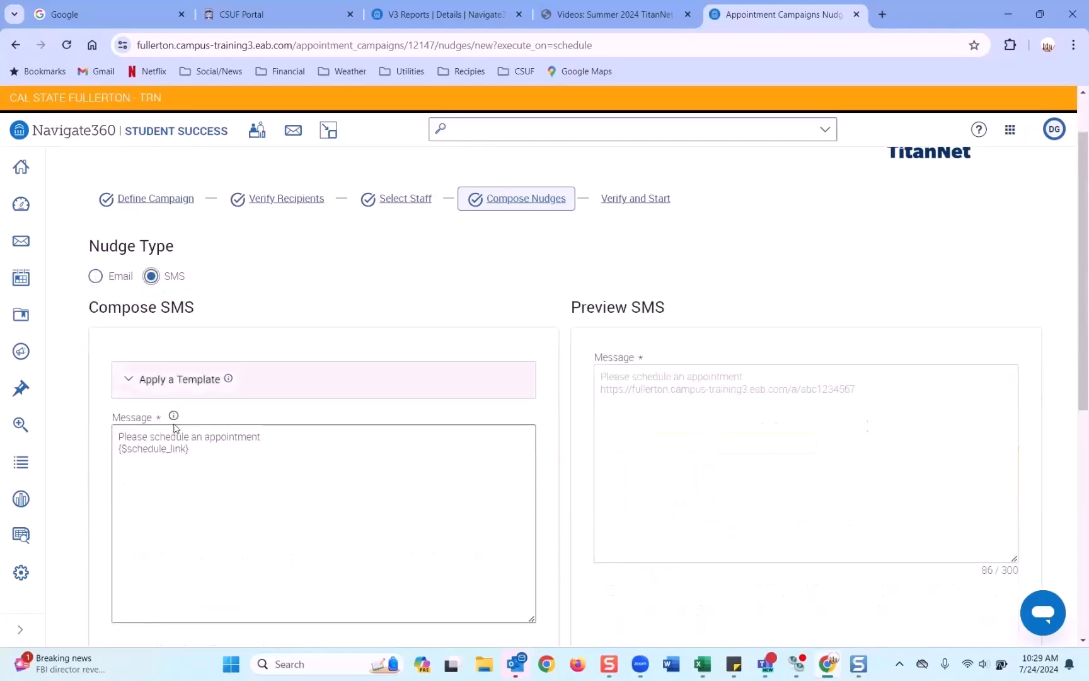
{"action": "left_click", "coordinate": [268, 441]}
{"action": "left_click", "coordinate": [96, 276]}
{"action": "scroll", "coordinate": [213, 375], "scroll_direction": "down", "scroll_amount": 1}
{"action": "scroll", "coordinate": [212, 374], "scroll_direction": "down", "scroll_amount": 3}
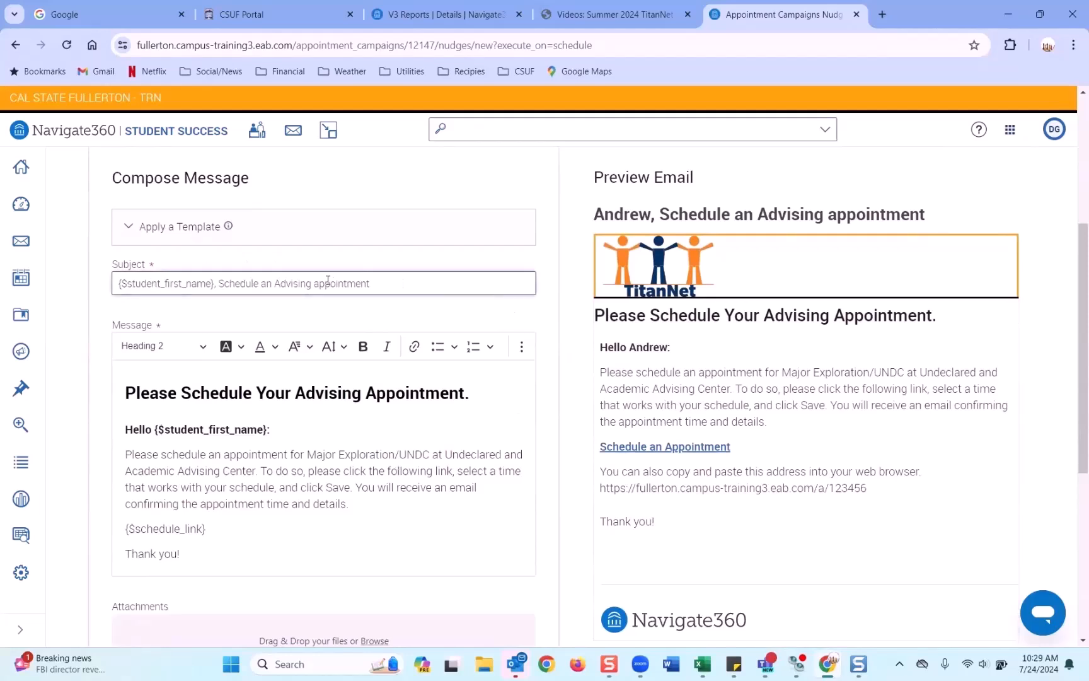
{"action": "left_click_drag", "start_coordinate": [390, 284], "coordinate": [95, 297]}
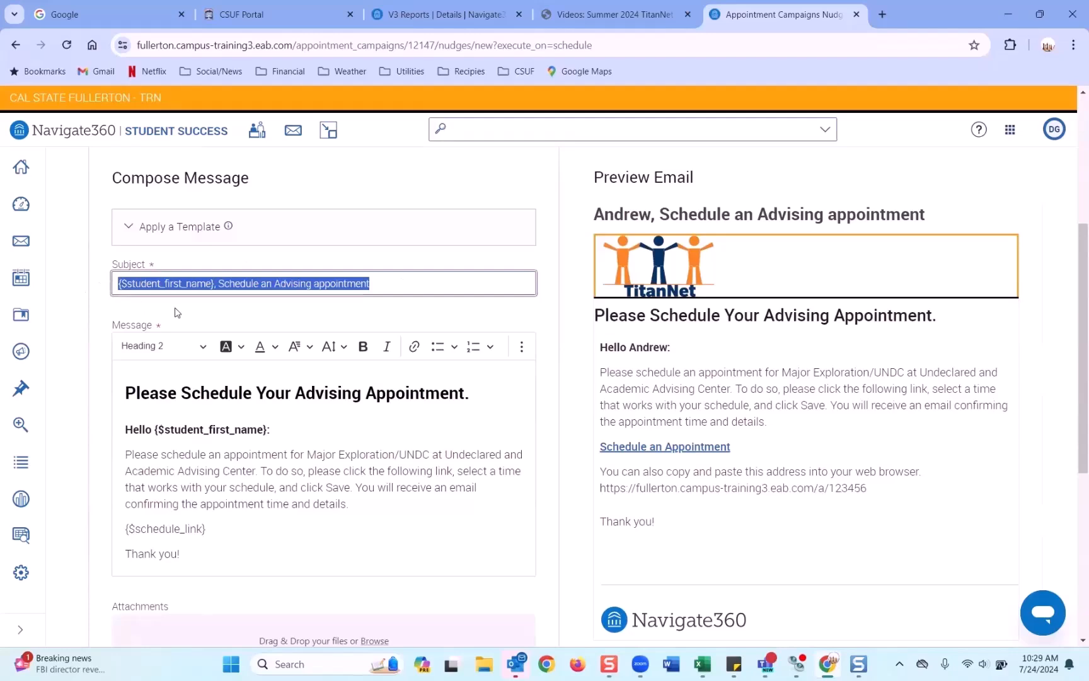
{"action": "scroll", "coordinate": [177, 314], "scroll_direction": "down", "scroll_amount": 3}
{"action": "scroll", "coordinate": [175, 309], "scroll_direction": "up", "scroll_amount": 3}
{"action": "scroll", "coordinate": [173, 445], "scroll_direction": "down", "scroll_amount": 1}
{"action": "left_click_drag", "start_coordinate": [206, 458], "coordinate": [124, 462]}
{"action": "scroll", "coordinate": [273, 428], "scroll_direction": "down", "scroll_amount": 4}
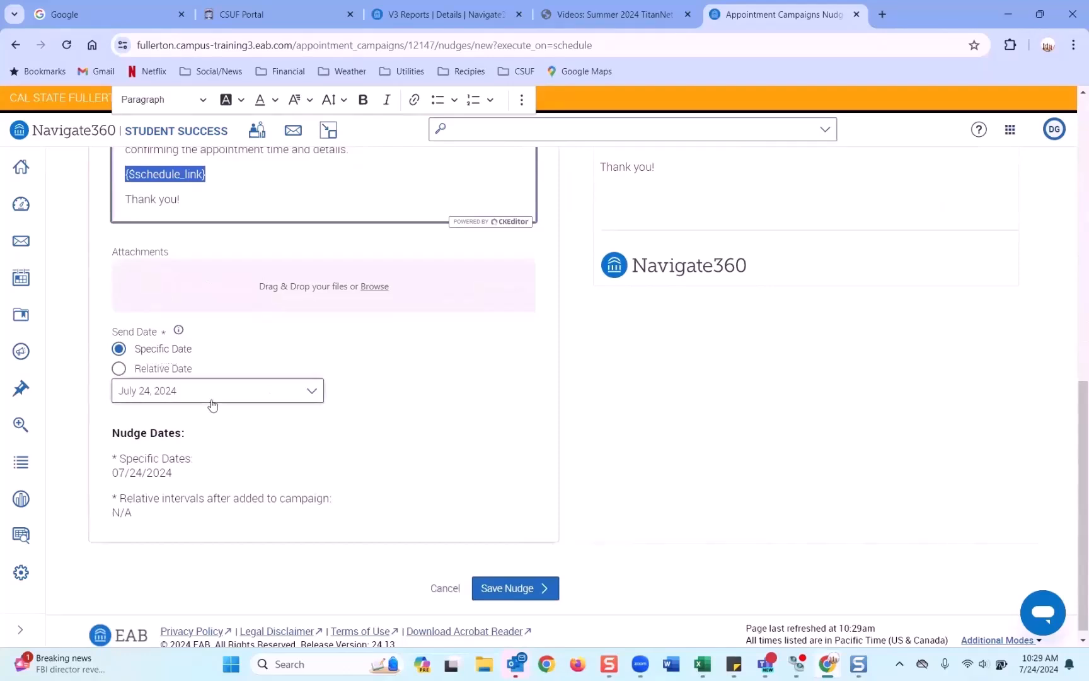
Step: Pick August 7, 2024 as the nudge send date, then switch it to Relative Date
{"action": "left_click", "coordinate": [310, 392]}
{"action": "scroll", "coordinate": [306, 463], "scroll_direction": "down", "scroll_amount": 1}
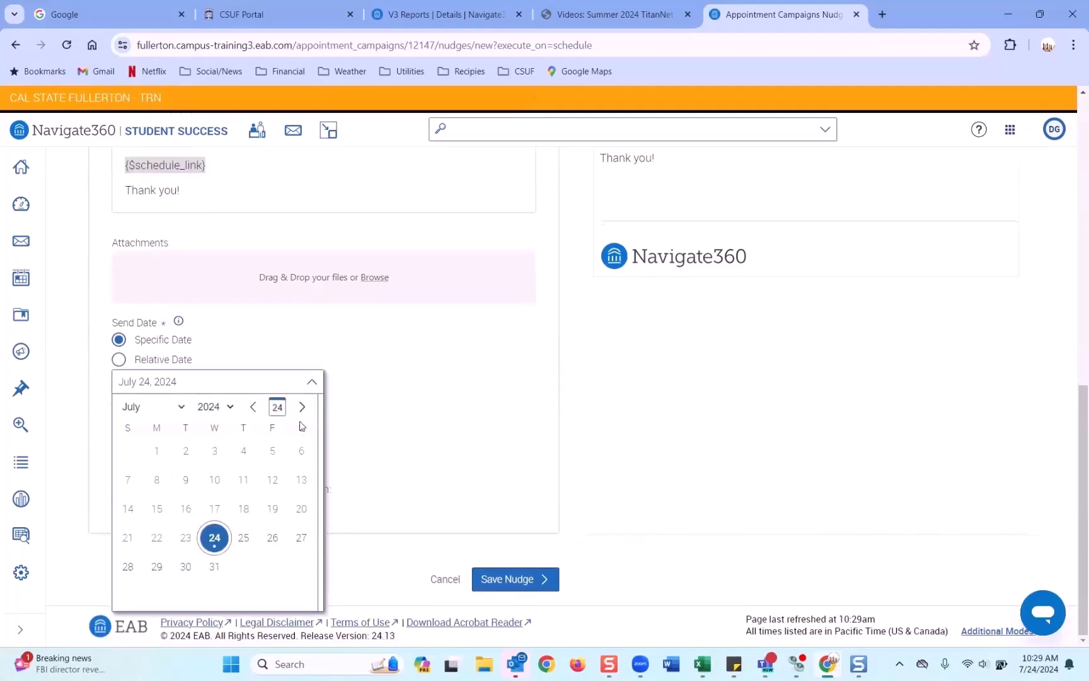
{"action": "left_click", "coordinate": [302, 406]}
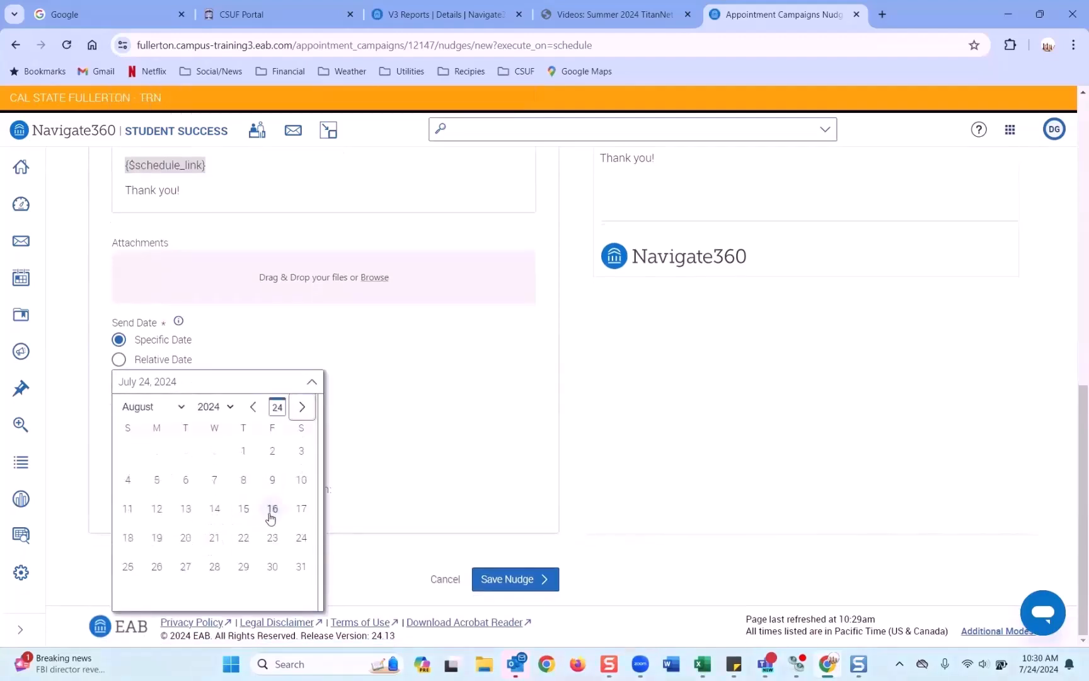
{"action": "left_click", "coordinate": [214, 482]}
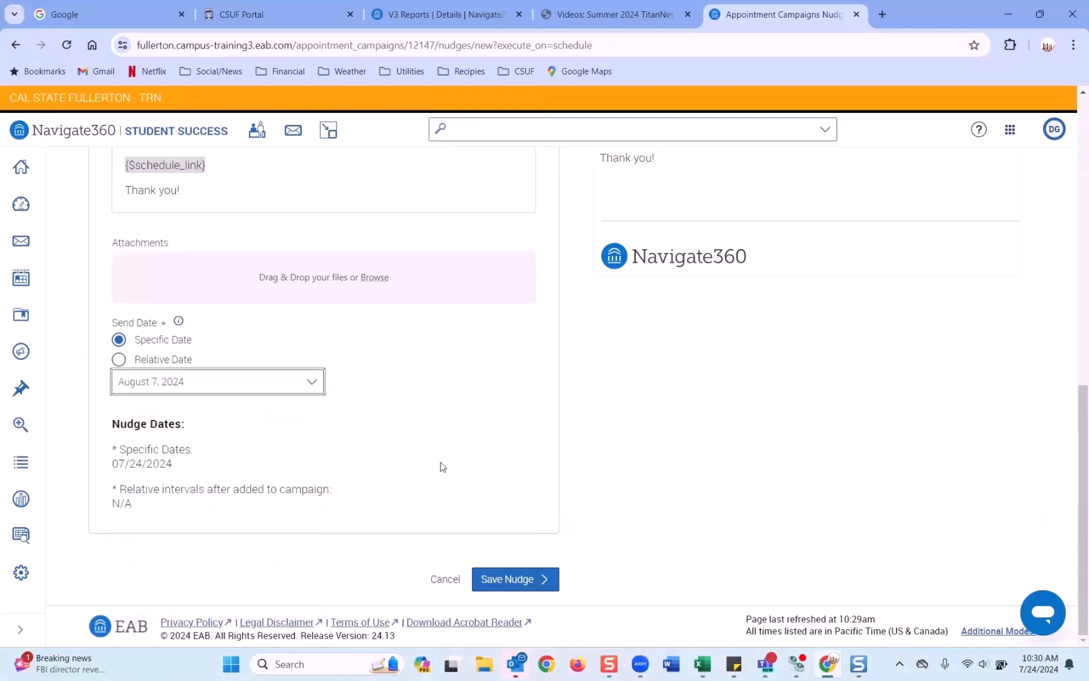
{"action": "left_click", "coordinate": [118, 359]}
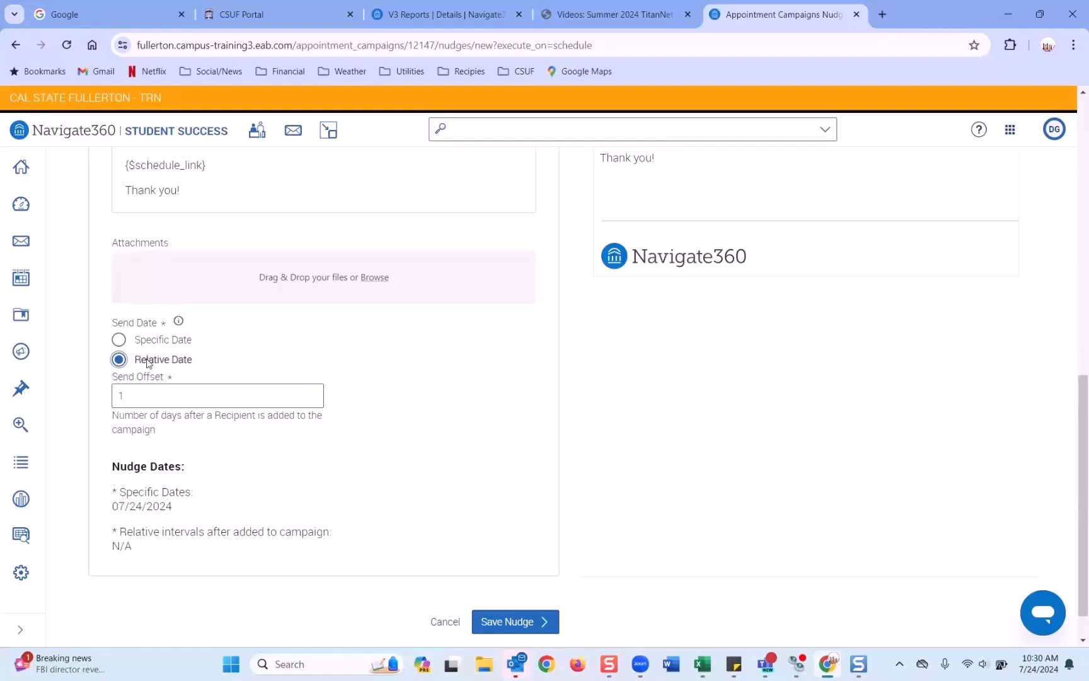
Step: Try a 7-day send offset, then revert the nudge to the specific date August 7, 2024
{"action": "left_click", "coordinate": [125, 392]}
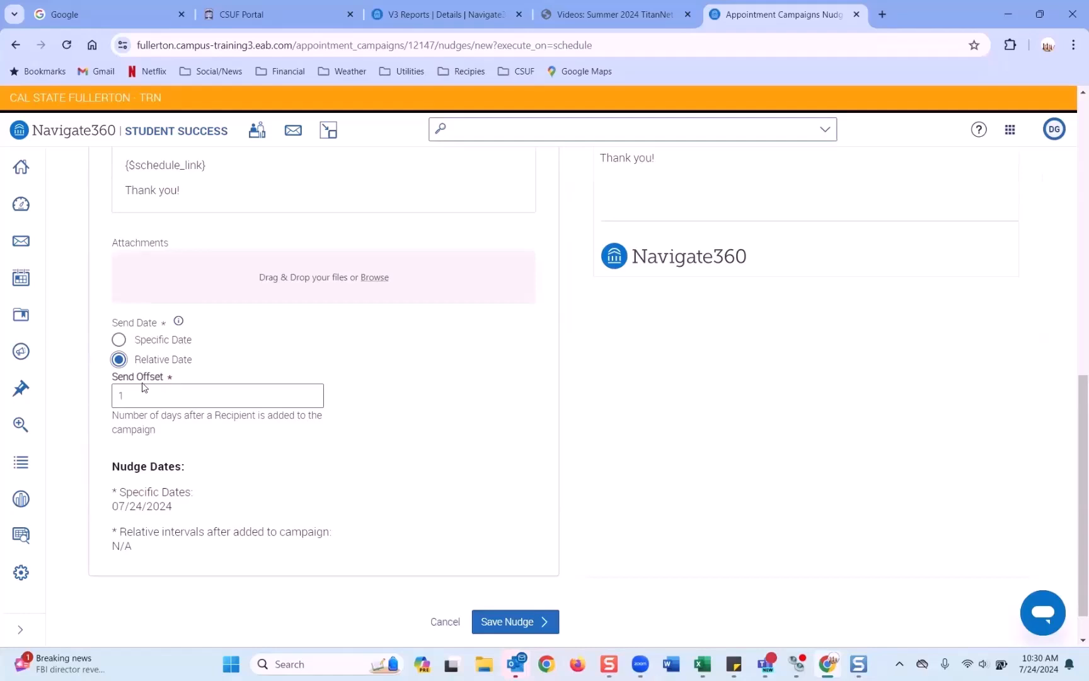
{"action": "left_click", "coordinate": [312, 390]}
{"action": "left_click", "coordinate": [312, 390]}
{"action": "left_click", "coordinate": [313, 390]}
{"action": "left_click", "coordinate": [312, 391]}
{"action": "left_click", "coordinate": [313, 391]}
{"action": "left_click", "coordinate": [313, 391]}
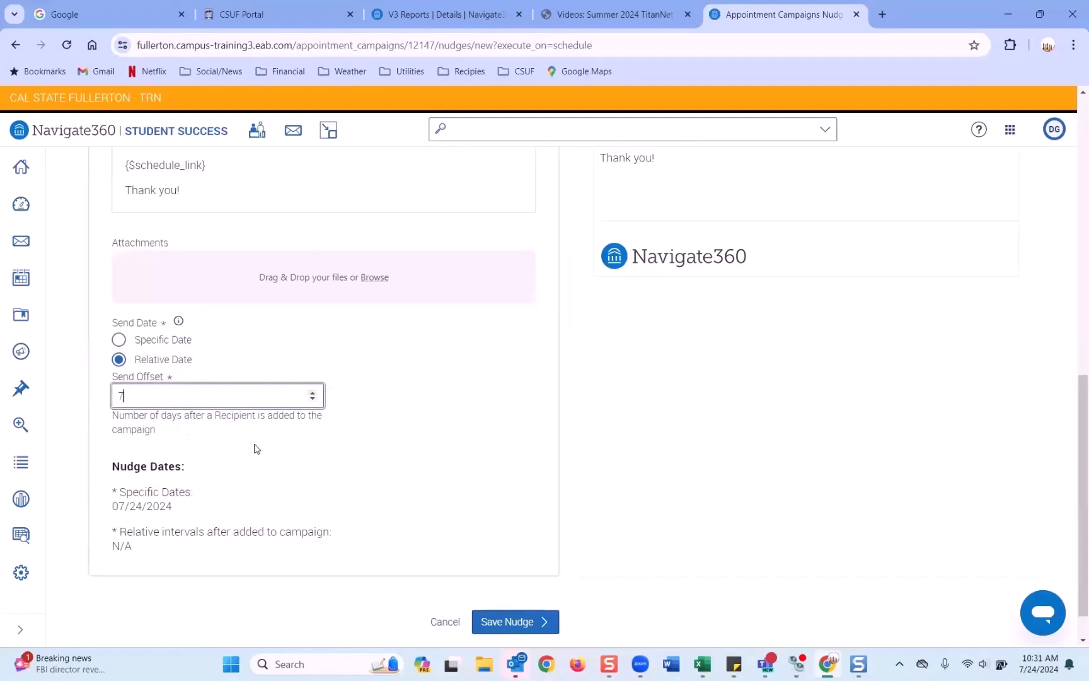
{"action": "left_click", "coordinate": [119, 340]}
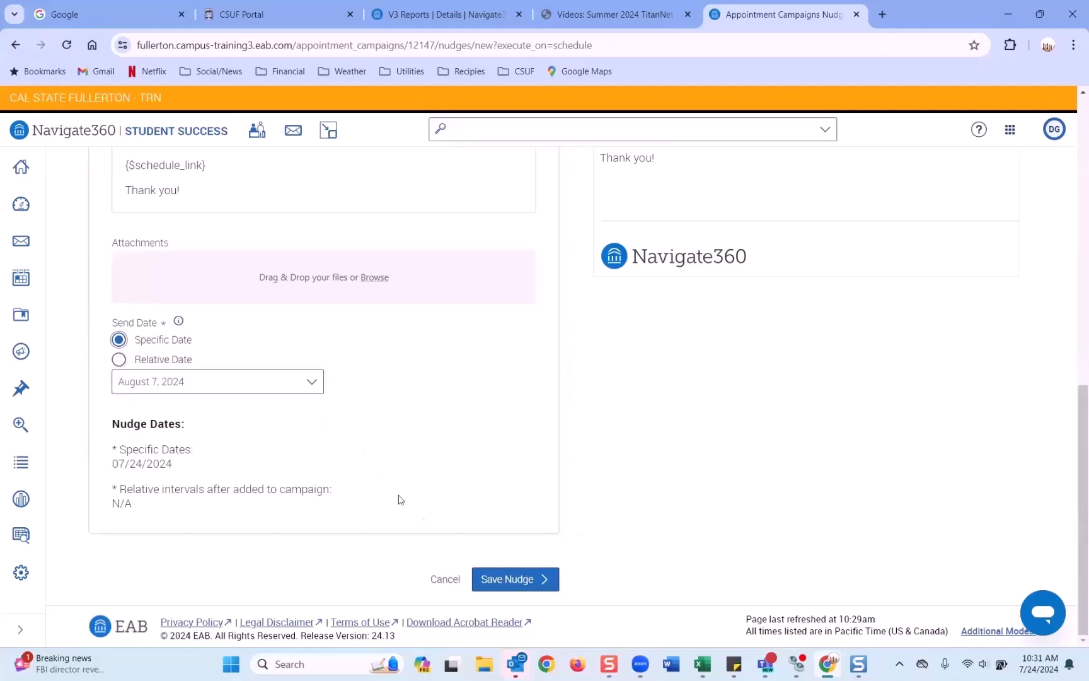
{"action": "left_click", "coordinate": [498, 583]}
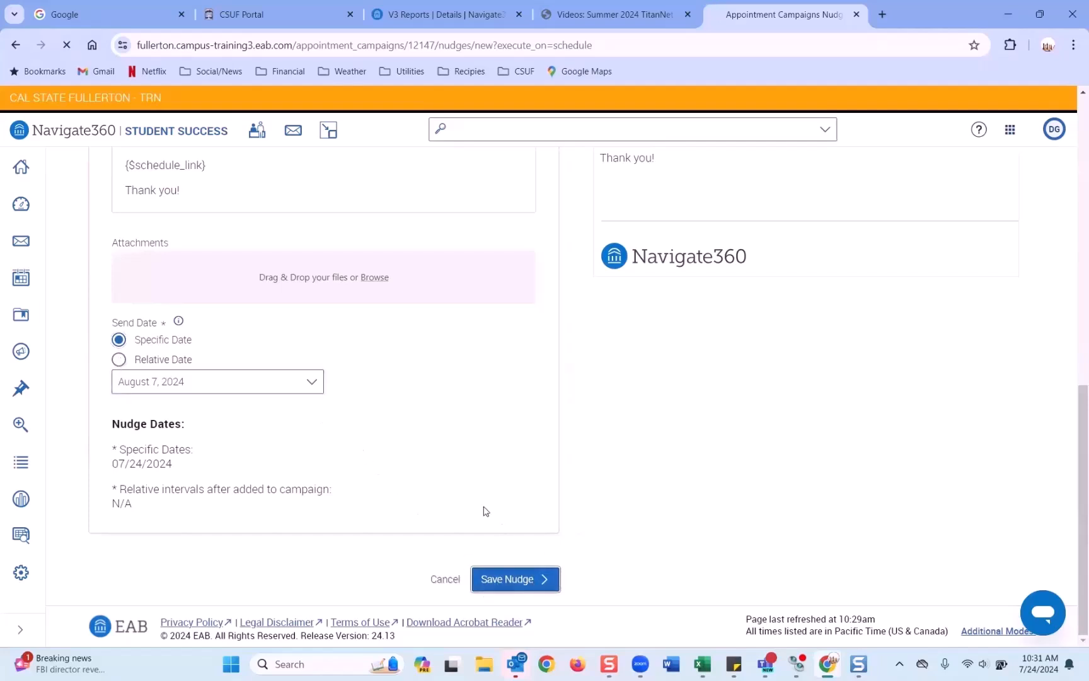
Step: Save the August 7 nudge and locate the Success Message (Optional) section below
{"action": "left_click", "coordinate": [543, 580]}
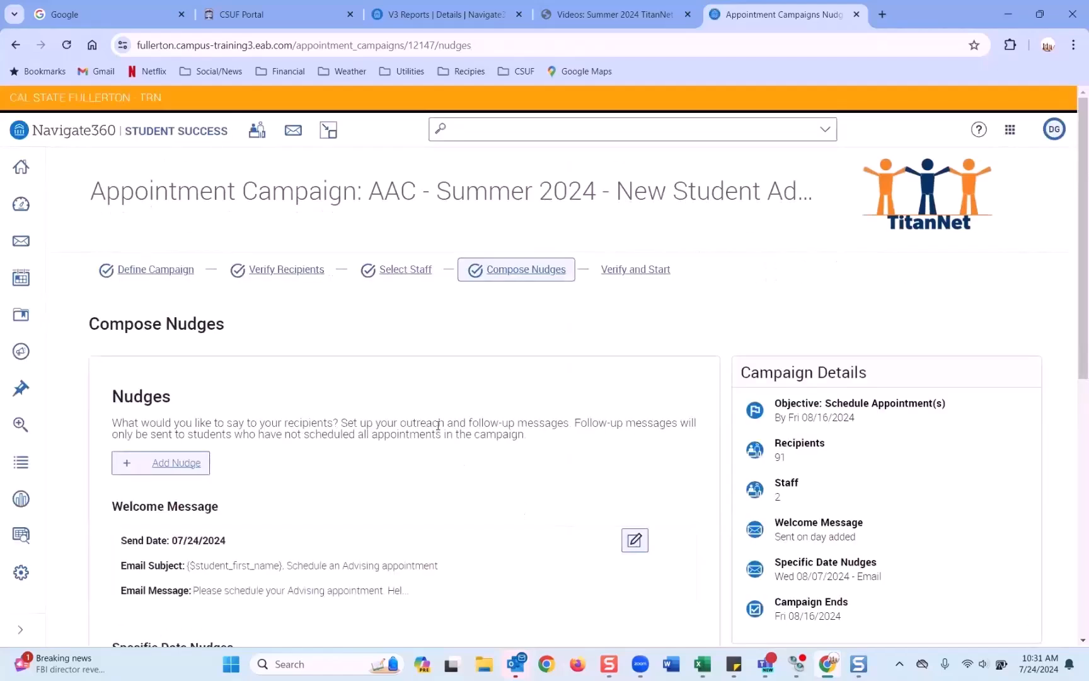
{"action": "scroll", "coordinate": [428, 429], "scroll_direction": "down", "scroll_amount": 3}
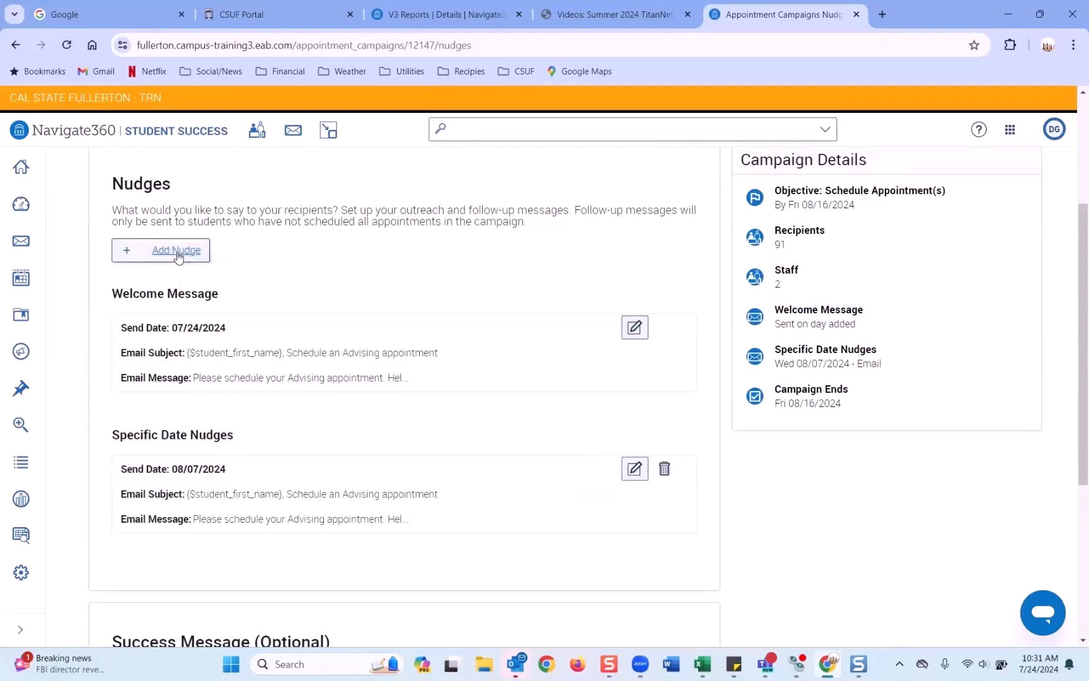
{"action": "scroll", "coordinate": [179, 256], "scroll_direction": "down", "scroll_amount": 1}
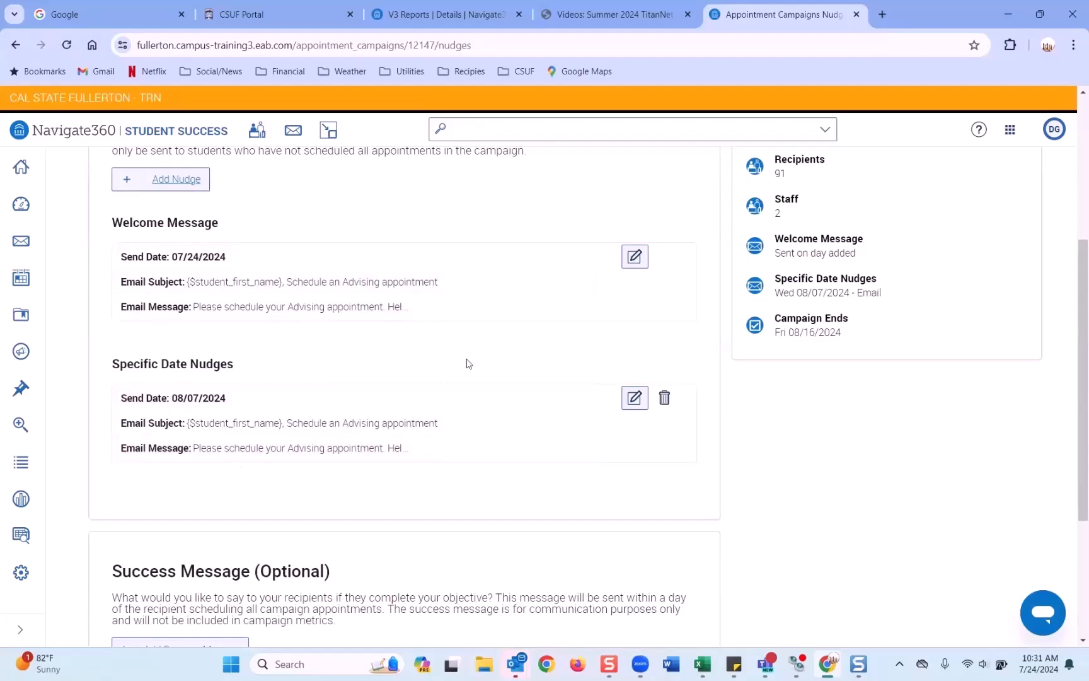
{"action": "scroll", "coordinate": [437, 314], "scroll_direction": "up", "scroll_amount": 1}
{"action": "scroll", "coordinate": [435, 314], "scroll_direction": "up", "scroll_amount": 2}
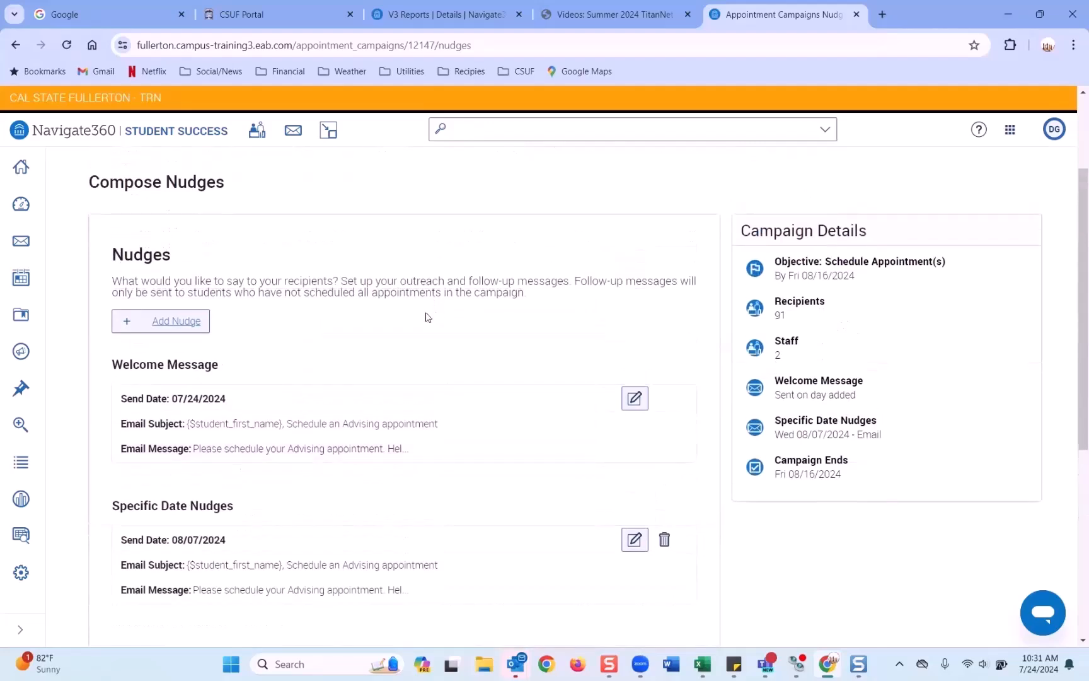
{"action": "scroll", "coordinate": [319, 290], "scroll_direction": "down", "scroll_amount": 2}
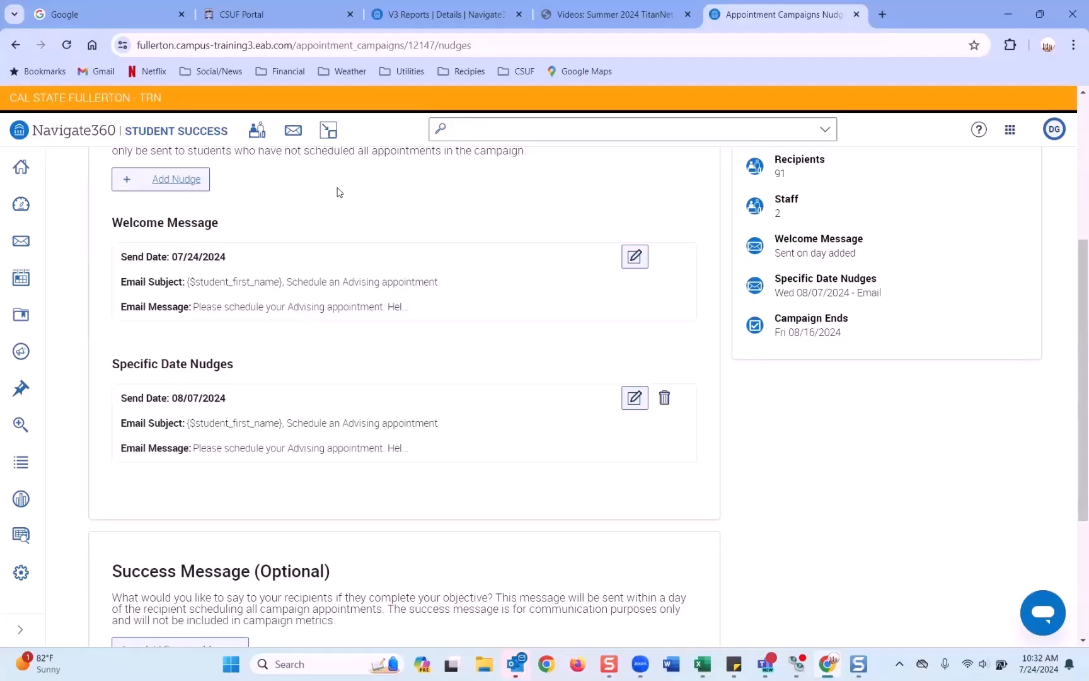
{"action": "scroll", "coordinate": [339, 194], "scroll_direction": "down", "scroll_amount": 3}
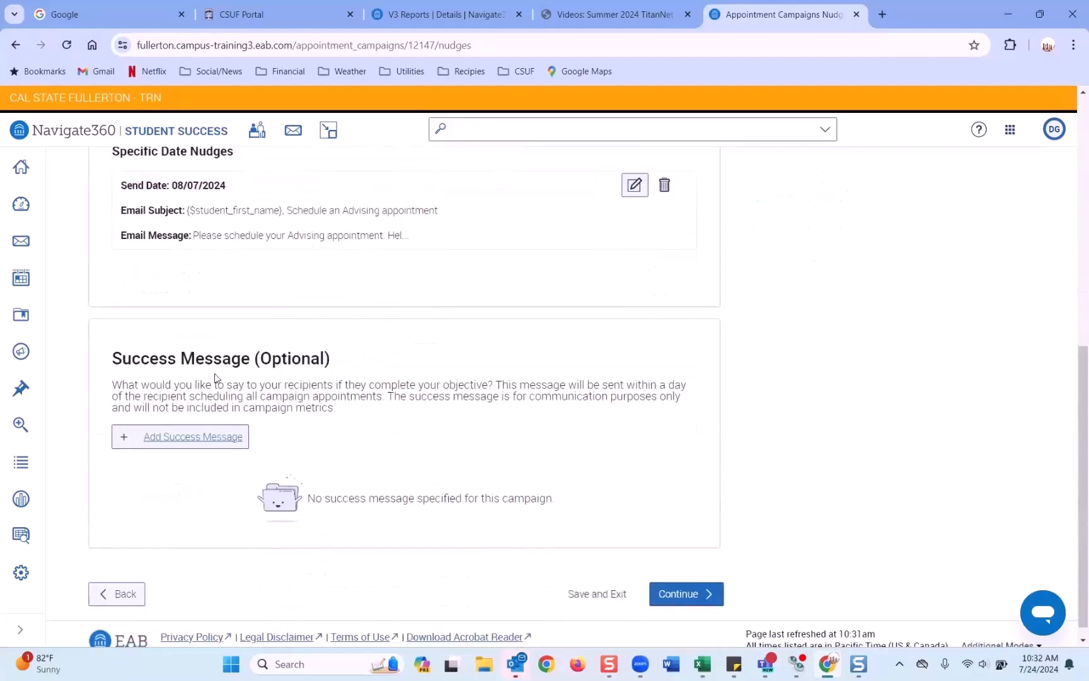
{"action": "left_click_drag", "start_coordinate": [112, 358], "coordinate": [331, 361]}
Step: Add a success message titled 'Thank You For Scheduling Your Appointment' and highlight its thank-you line
{"action": "left_click", "coordinate": [217, 438]}
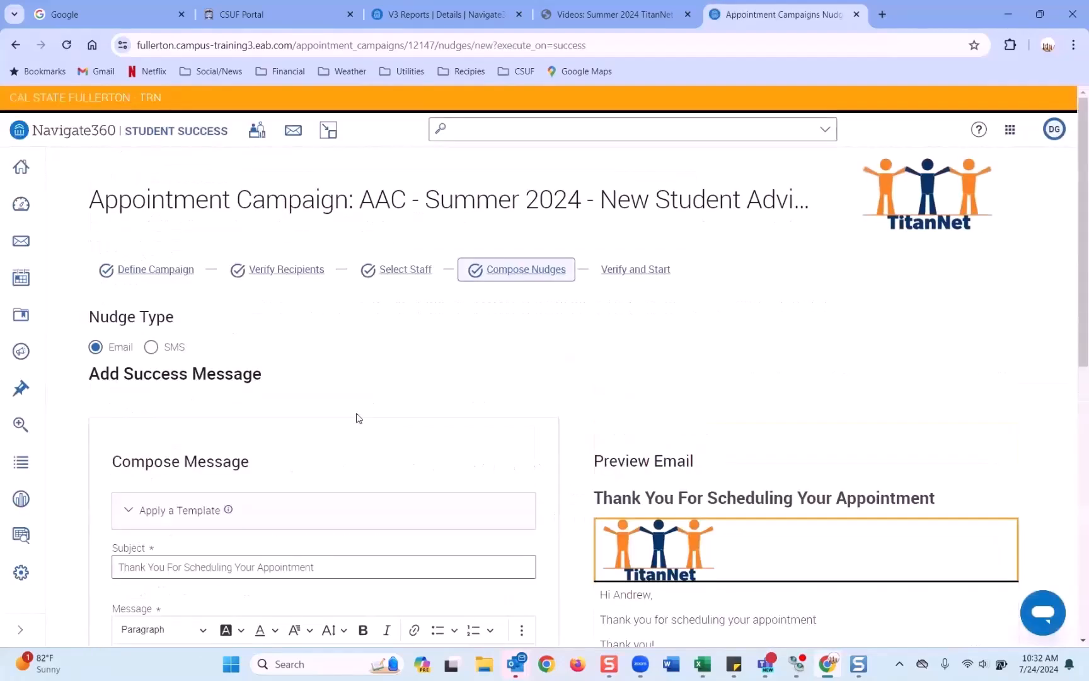
{"action": "scroll", "coordinate": [357, 418], "scroll_direction": "down", "scroll_amount": 5}
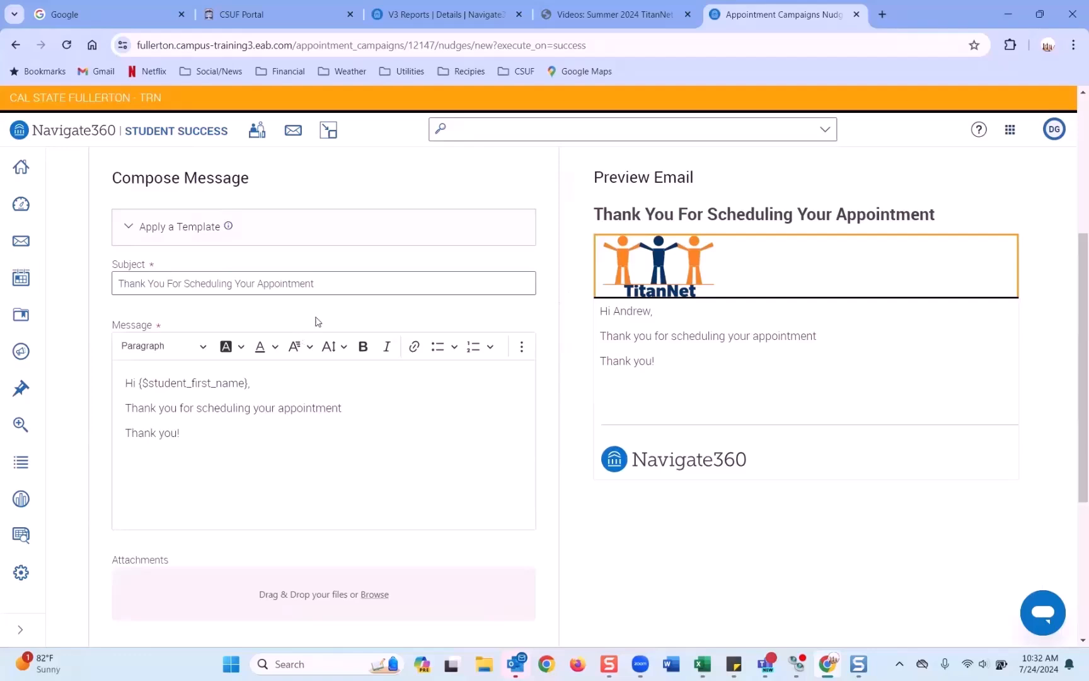
{"action": "left_click_drag", "start_coordinate": [362, 409], "coordinate": [120, 404]}
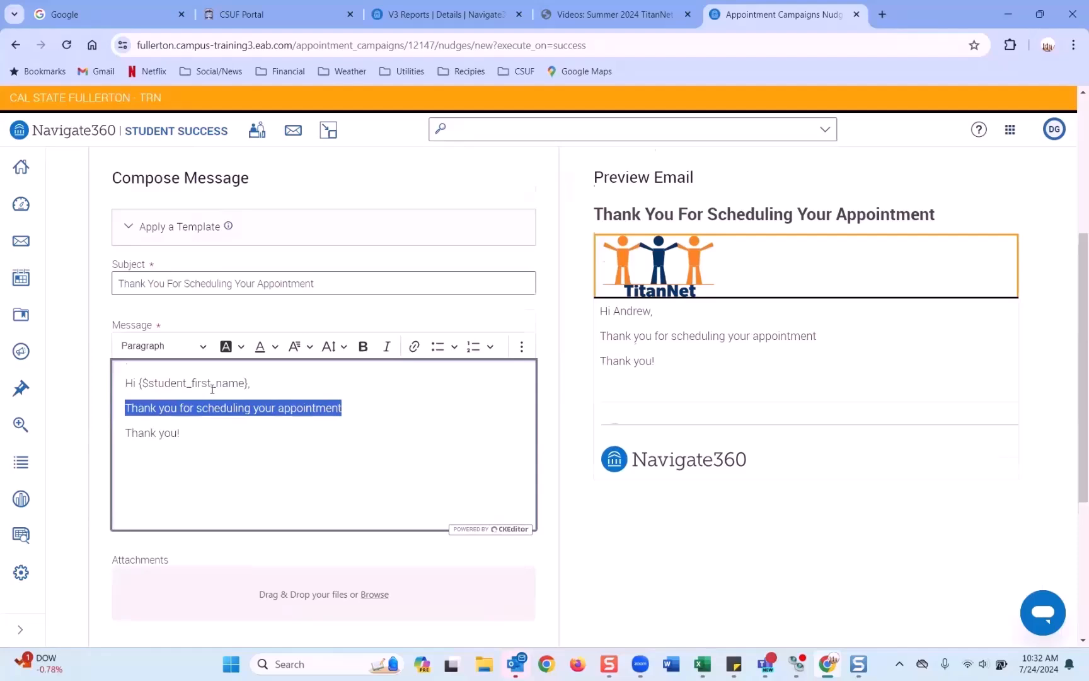
{"action": "scroll", "coordinate": [211, 389], "scroll_direction": "down", "scroll_amount": 3}
{"action": "scroll", "coordinate": [211, 390], "scroll_direction": "up", "scroll_amount": 2}
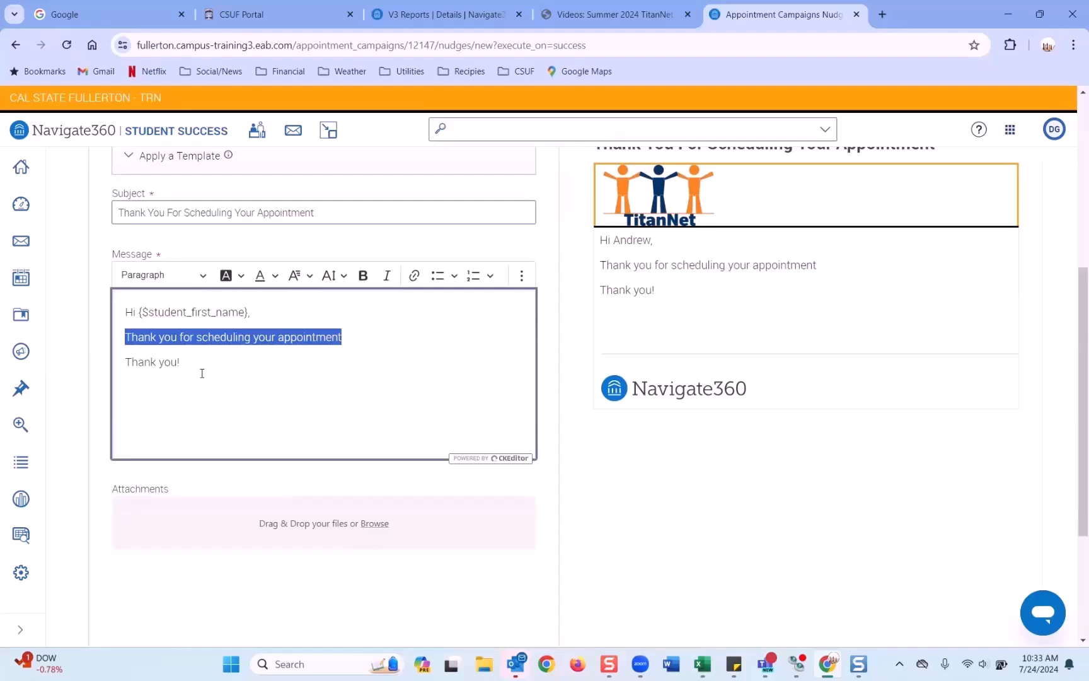
Step: Scroll through the success message section to review it before saving
{"action": "scroll", "coordinate": [277, 367], "scroll_direction": "down", "scroll_amount": 3}
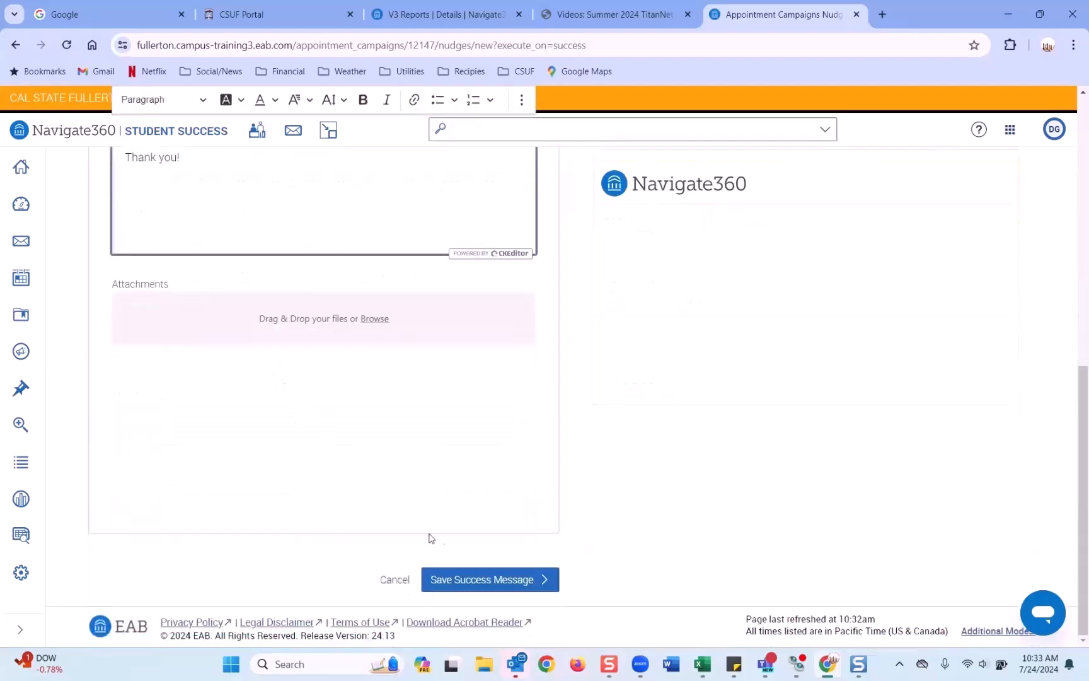
{"action": "scroll", "coordinate": [312, 335], "scroll_direction": "up", "scroll_amount": 2}
{"action": "scroll", "coordinate": [313, 341], "scroll_direction": "down", "scroll_amount": 2}
Step: Save the 'Thank You For Scheduling Your Appointment' success message and review the August 7 nudge date
{"action": "left_click", "coordinate": [501, 586]}
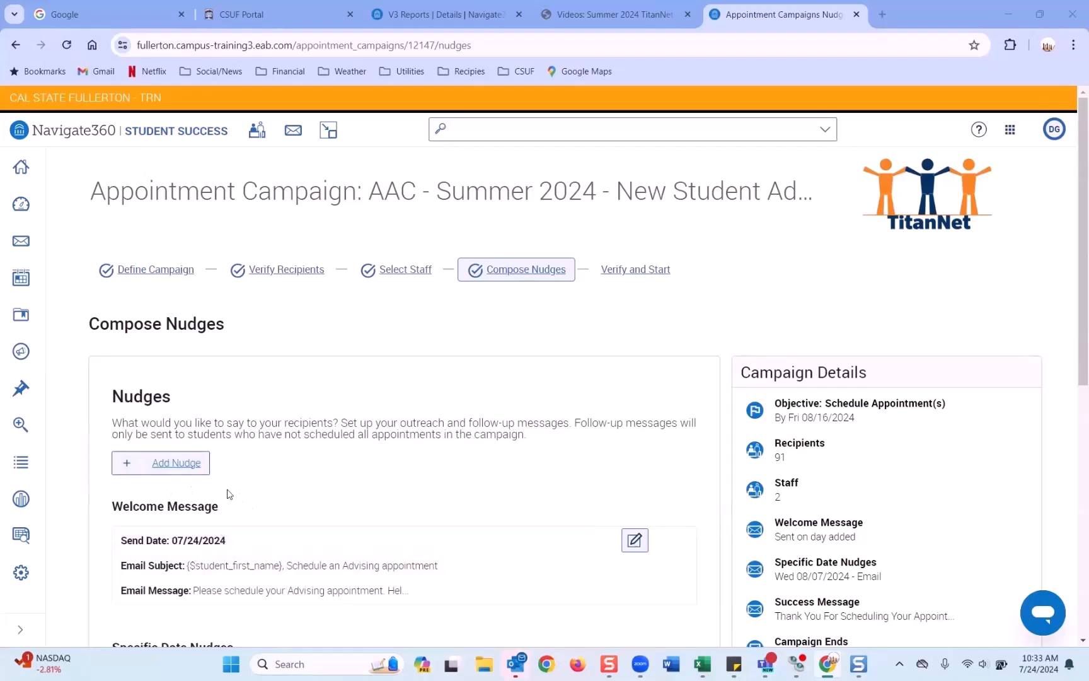
{"action": "scroll", "coordinate": [229, 493], "scroll_direction": "down", "scroll_amount": 5}
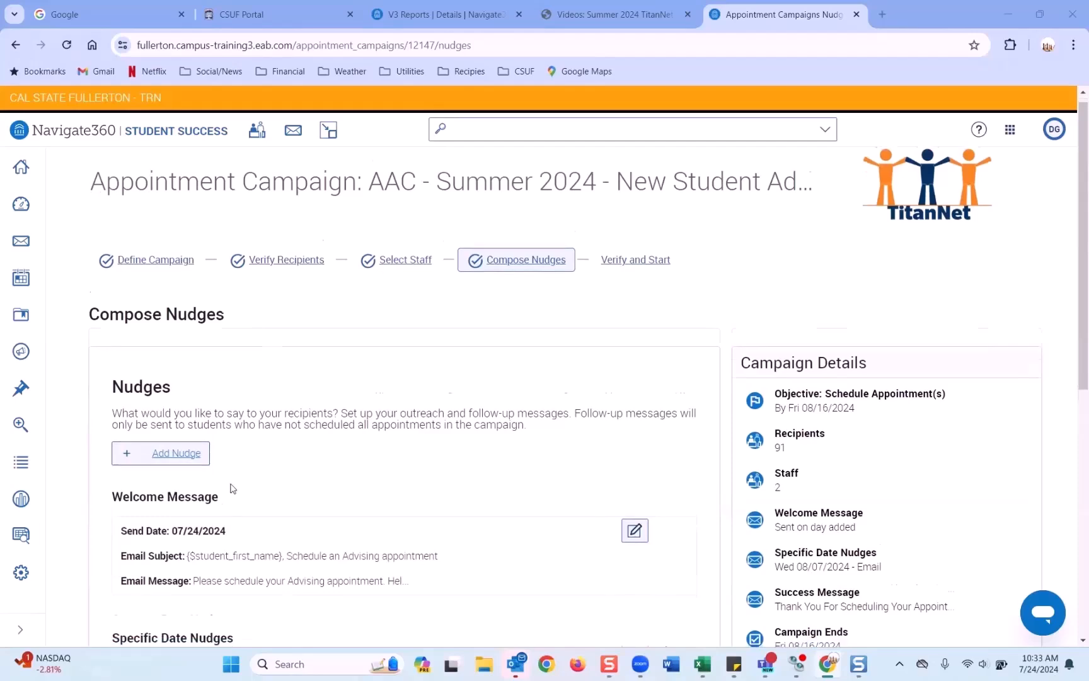
{"action": "left_click_drag", "start_coordinate": [177, 399], "coordinate": [227, 402]}
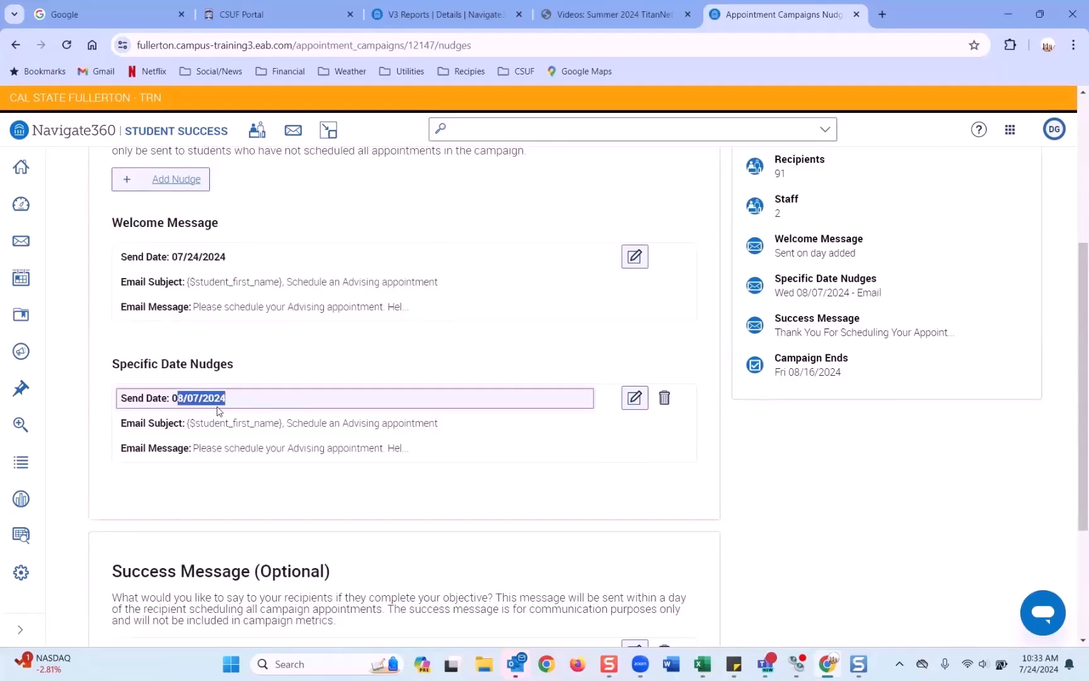
{"action": "scroll", "coordinate": [237, 386], "scroll_direction": "up", "scroll_amount": 1}
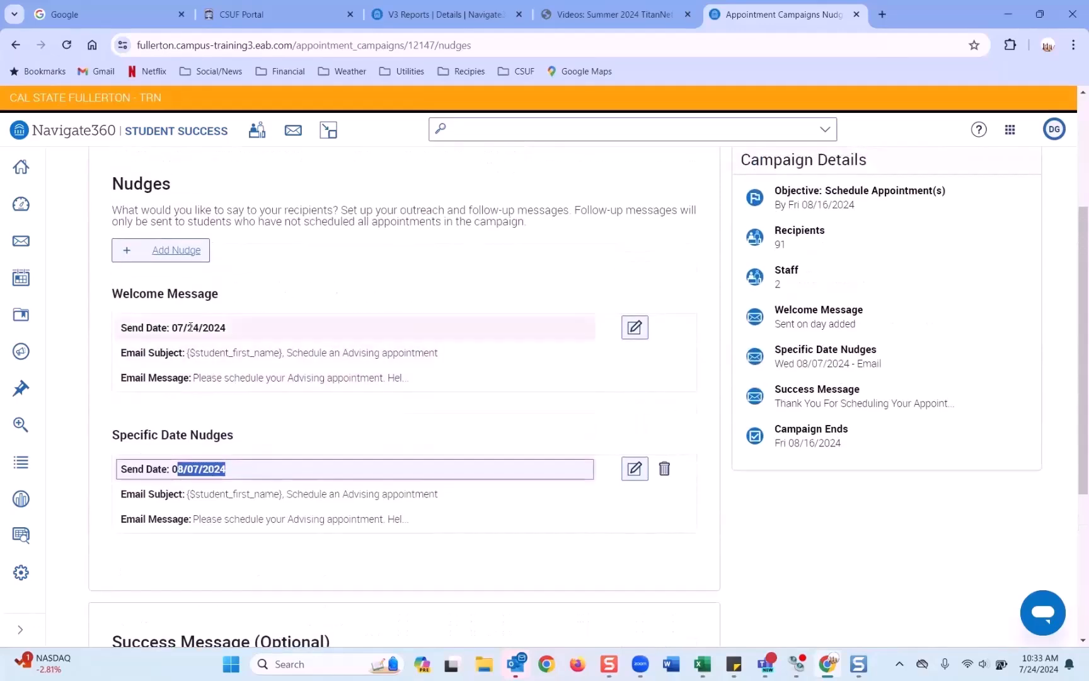
{"action": "scroll", "coordinate": [273, 285], "scroll_direction": "up", "scroll_amount": 1}
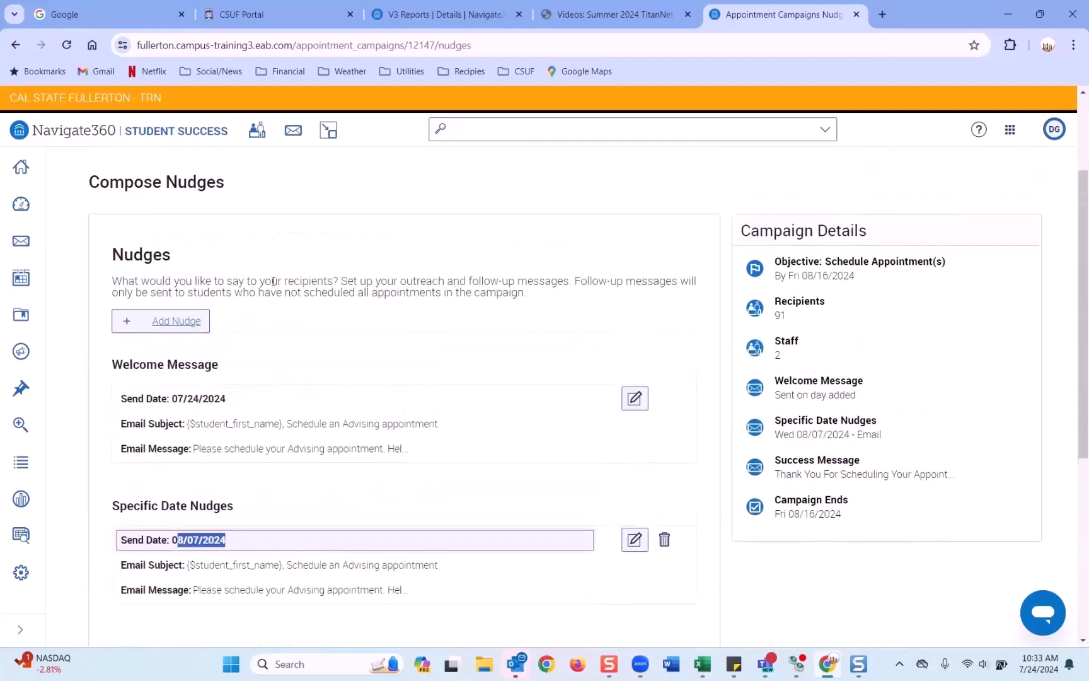
{"action": "scroll", "coordinate": [263, 276], "scroll_direction": "up", "scroll_amount": 2}
Step: Return to Define Campaign and look over the campaign definition form
{"action": "left_click", "coordinate": [167, 271]}
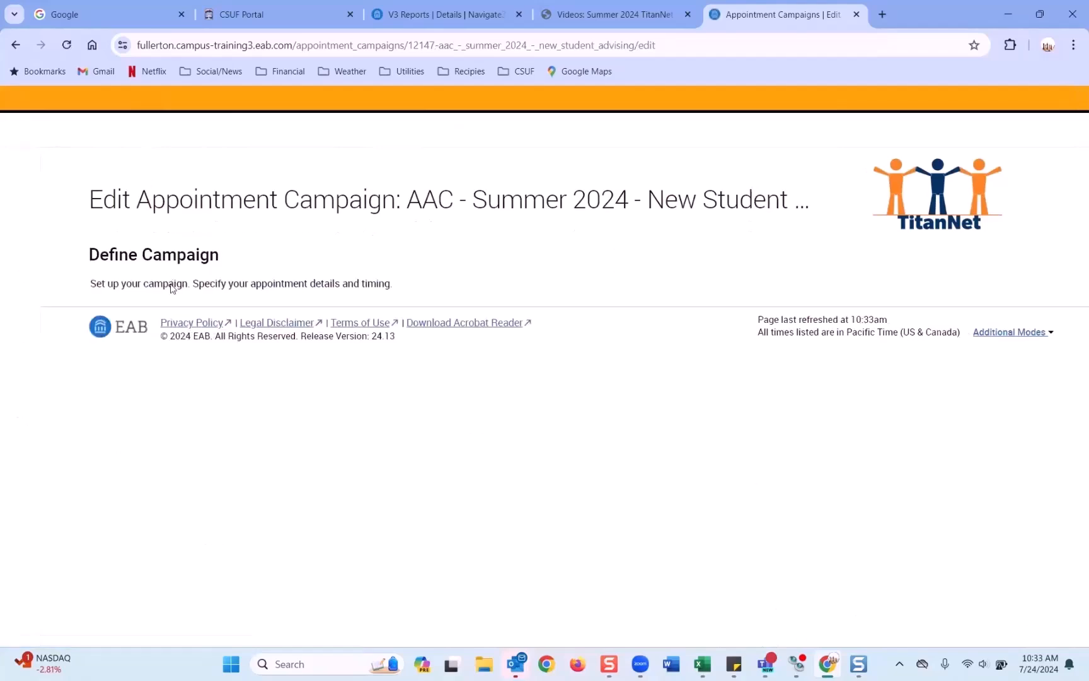
{"action": "scroll", "coordinate": [172, 287], "scroll_direction": "down", "scroll_amount": 1}
{"action": "scroll", "coordinate": [172, 284], "scroll_direction": "down", "scroll_amount": 7}
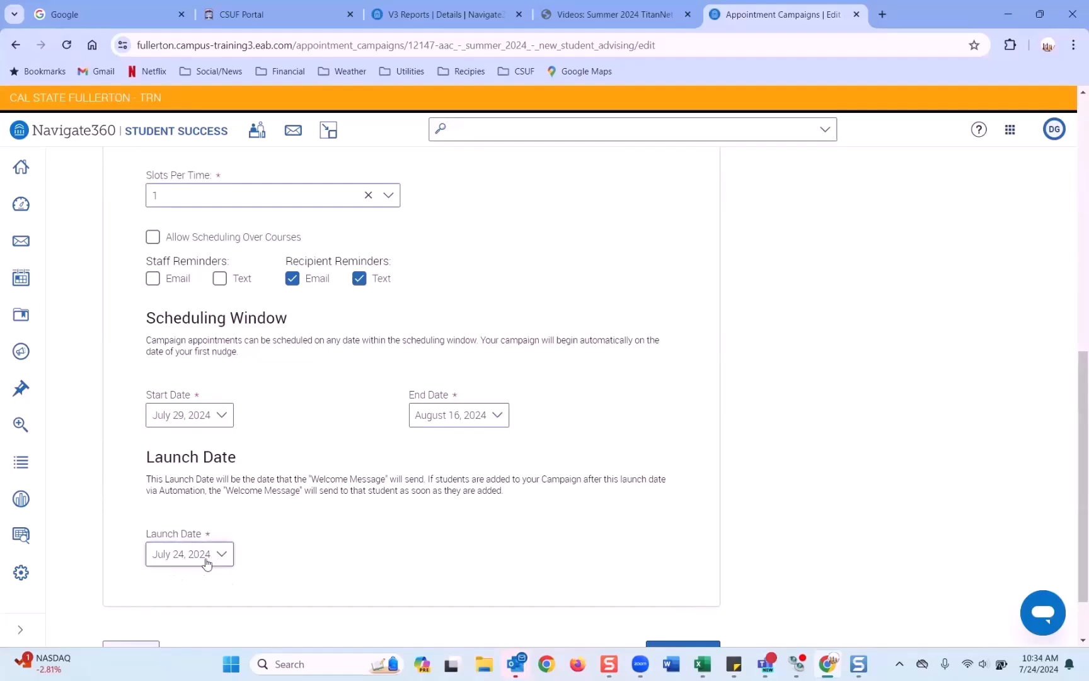
{"action": "scroll", "coordinate": [264, 413], "scroll_direction": "up", "scroll_amount": 10}
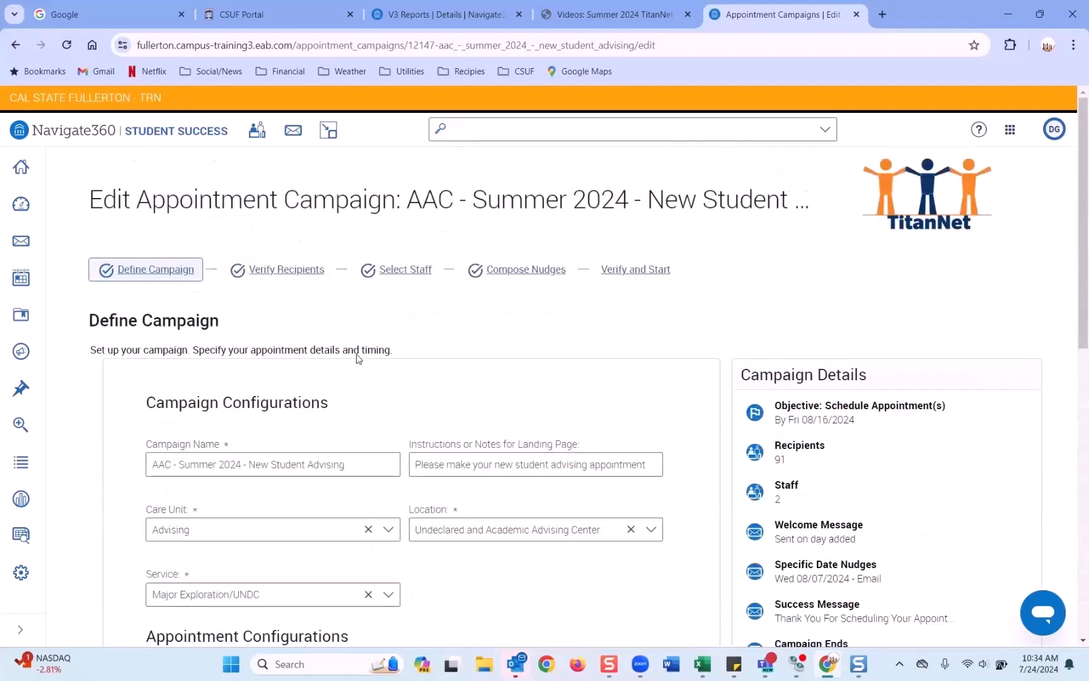
Step: Go back to Compose Nudges, then advance the campaign to Verify and Start
{"action": "left_click", "coordinate": [539, 273]}
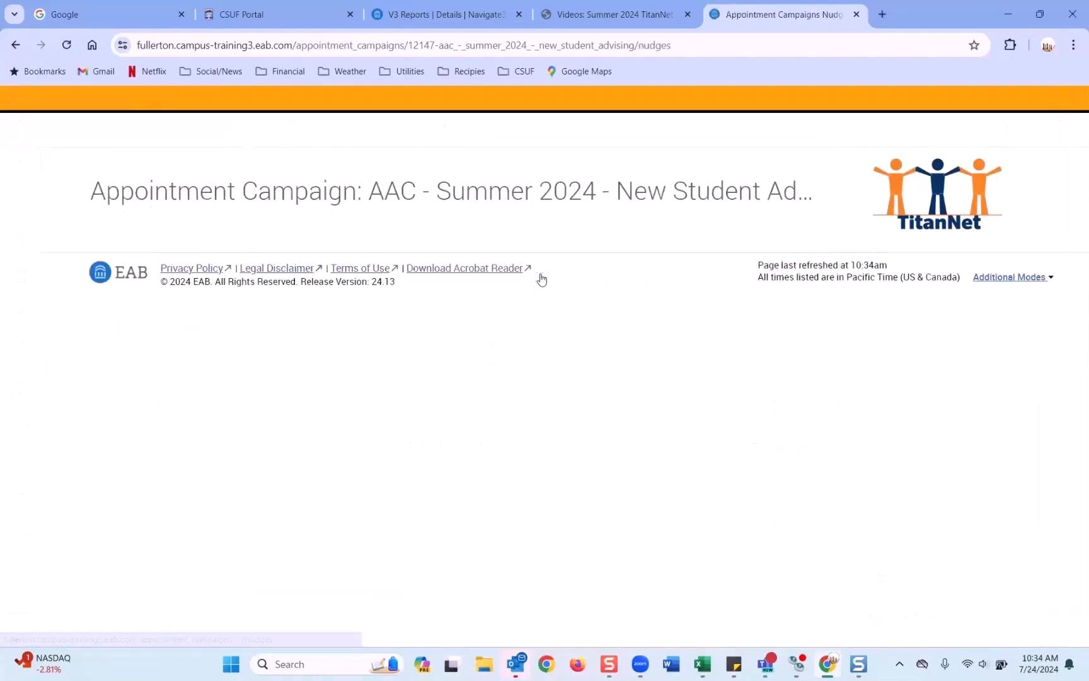
{"action": "scroll", "coordinate": [541, 286], "scroll_direction": "down", "scroll_amount": 7}
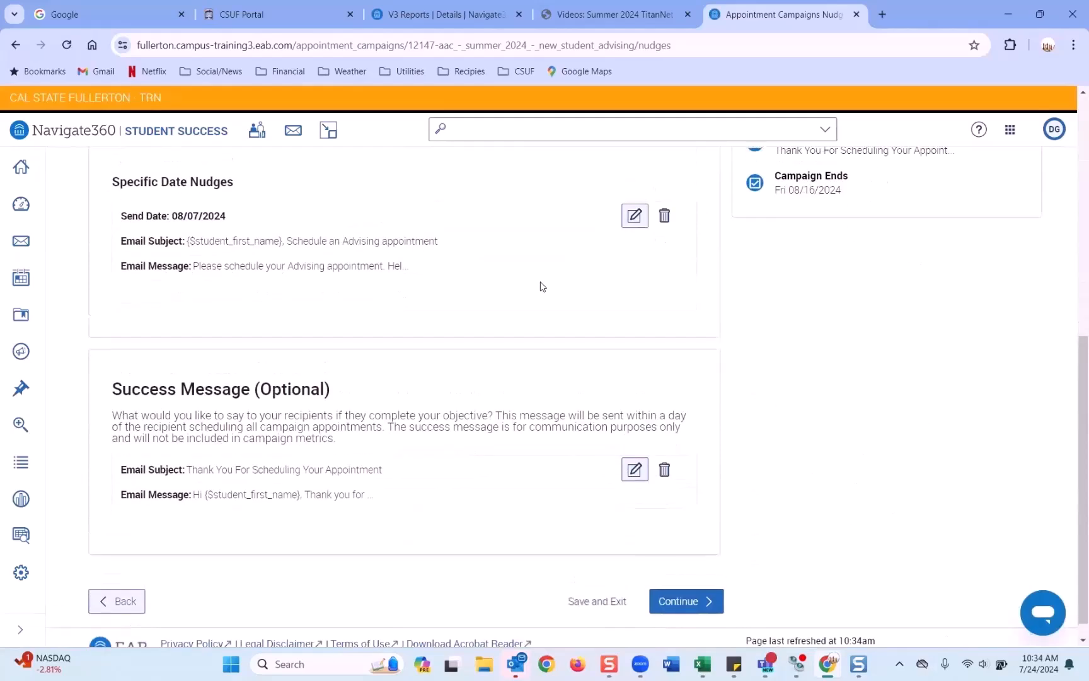
{"action": "scroll", "coordinate": [540, 286], "scroll_direction": "up", "scroll_amount": 7}
{"action": "left_click", "coordinate": [631, 270]}
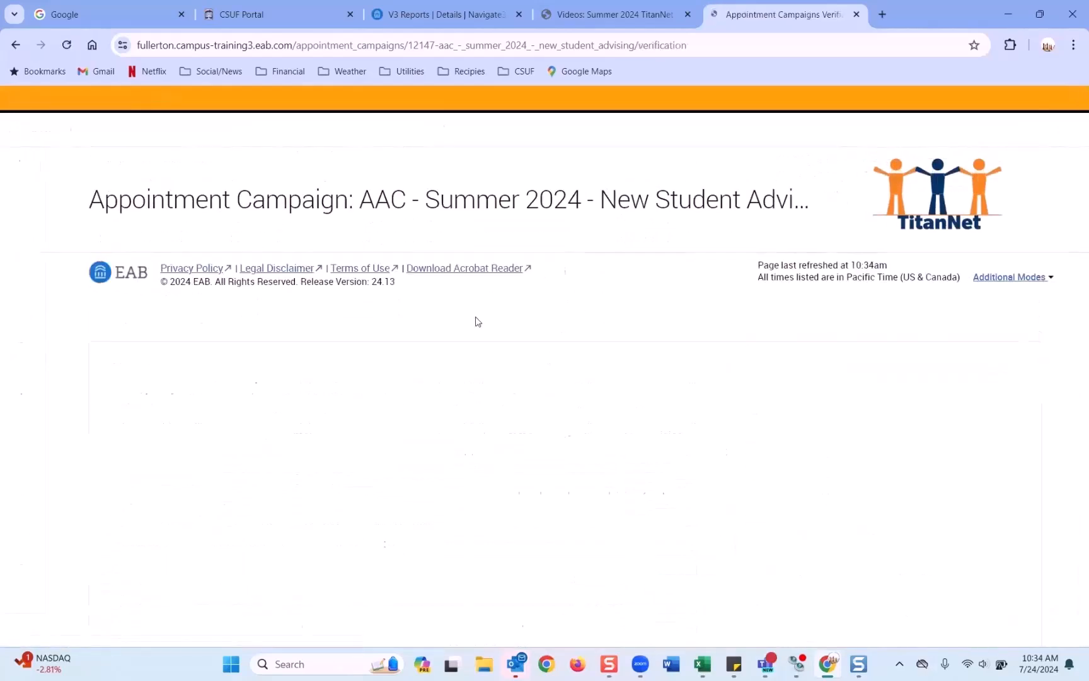
{"action": "scroll", "coordinate": [476, 319], "scroll_direction": "down", "scroll_amount": 2}
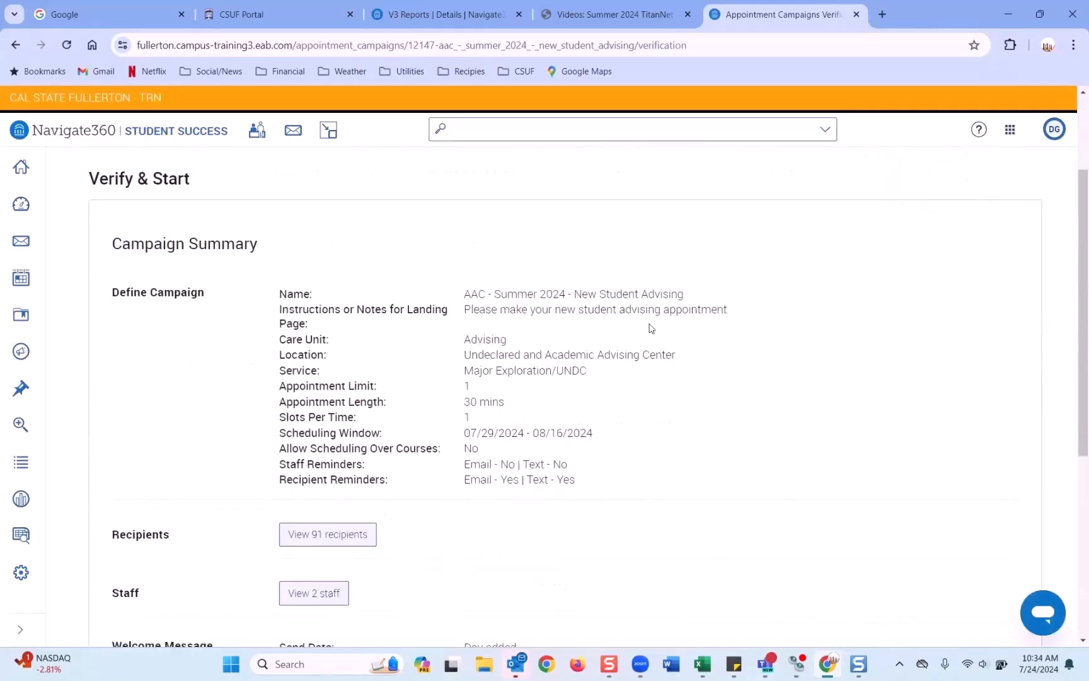
{"action": "scroll", "coordinate": [544, 375], "scroll_direction": "down", "scroll_amount": 3}
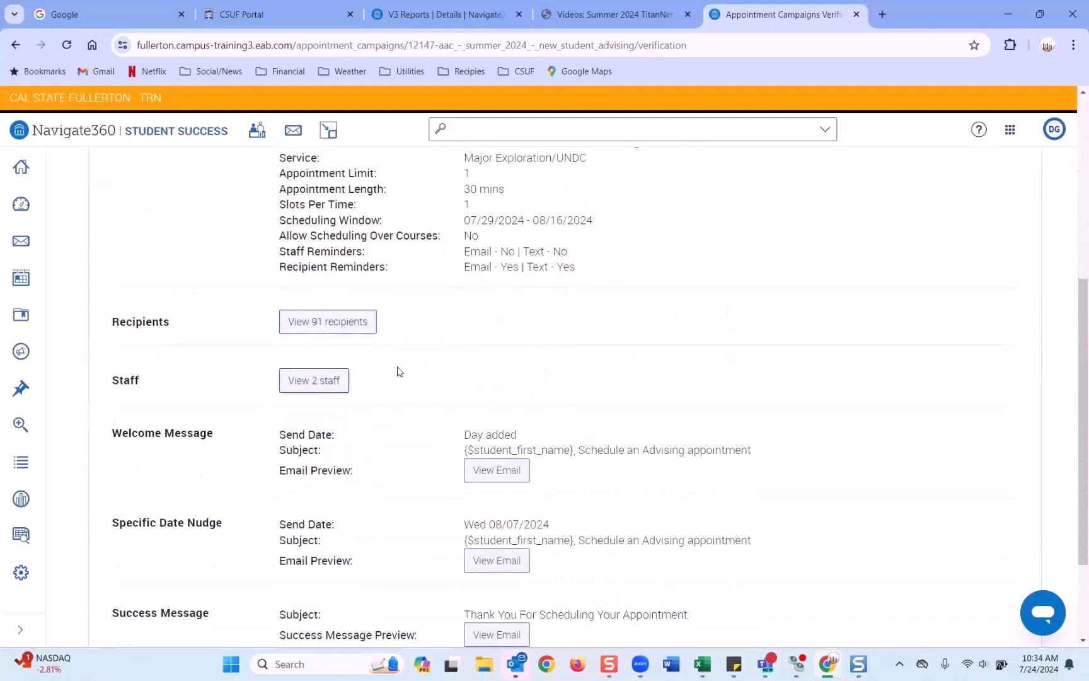
{"action": "scroll", "coordinate": [402, 351], "scroll_direction": "down", "scroll_amount": 2}
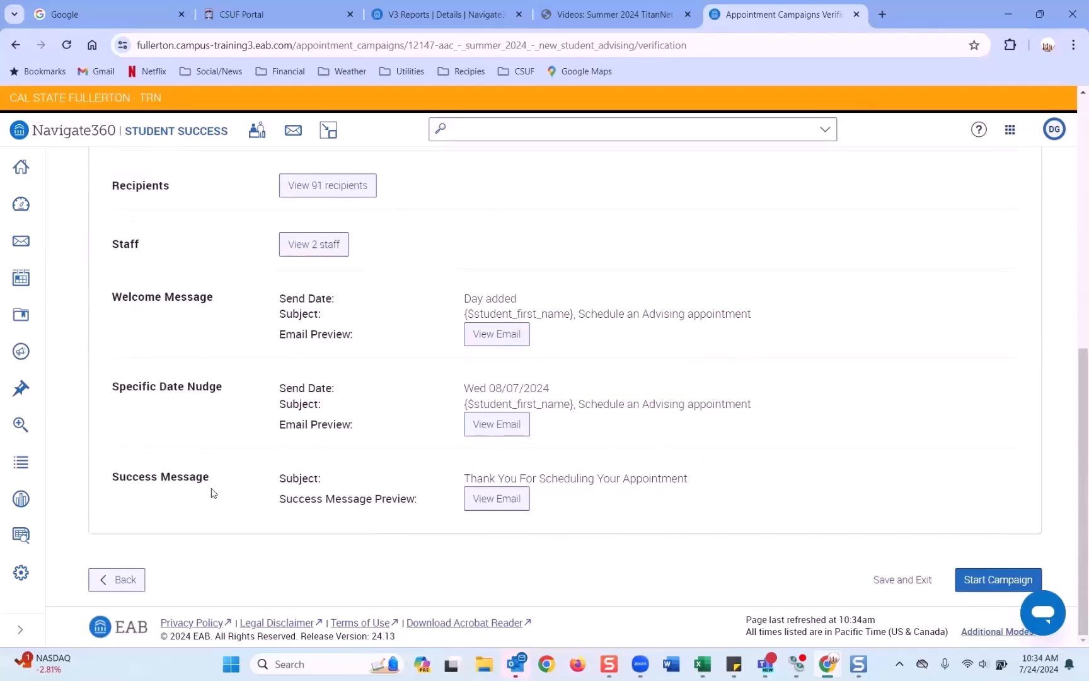
{"action": "scroll", "coordinate": [199, 309], "scroll_direction": "up", "scroll_amount": 4}
{"action": "scroll", "coordinate": [200, 308], "scroll_direction": "down", "scroll_amount": 4}
Step: Start the AAC - Summer 2024 campaign and review its launched overview
{"action": "left_click", "coordinate": [984, 584]}
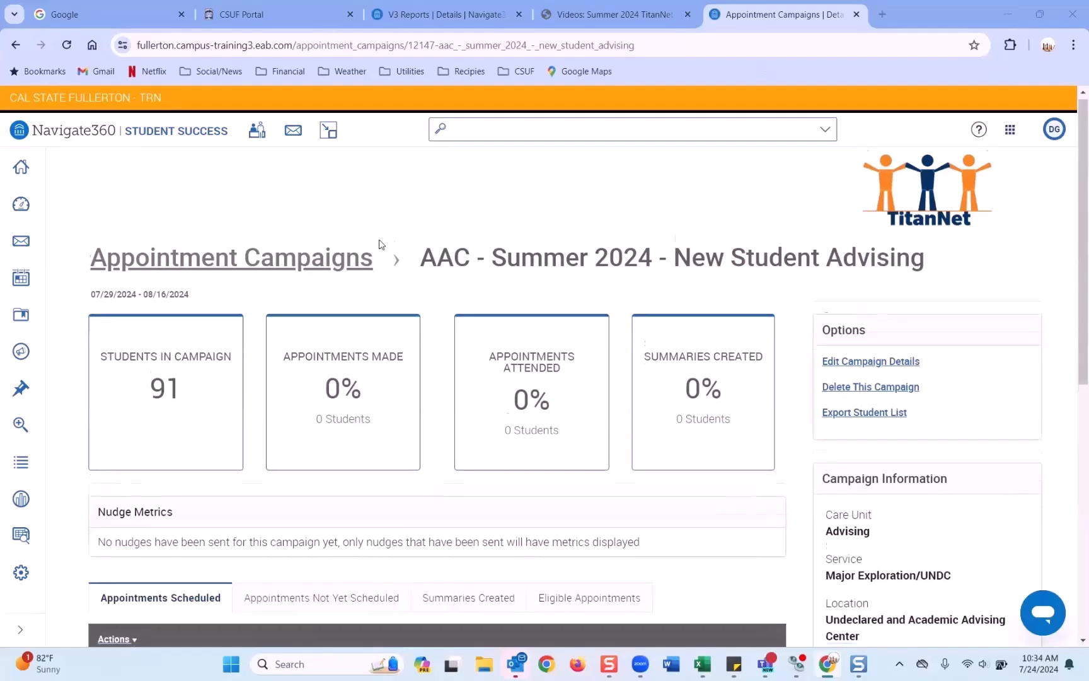
{"action": "scroll", "coordinate": [381, 244], "scroll_direction": "down", "scroll_amount": 3}
{"action": "scroll", "coordinate": [381, 244], "scroll_direction": "up", "scroll_amount": 1}
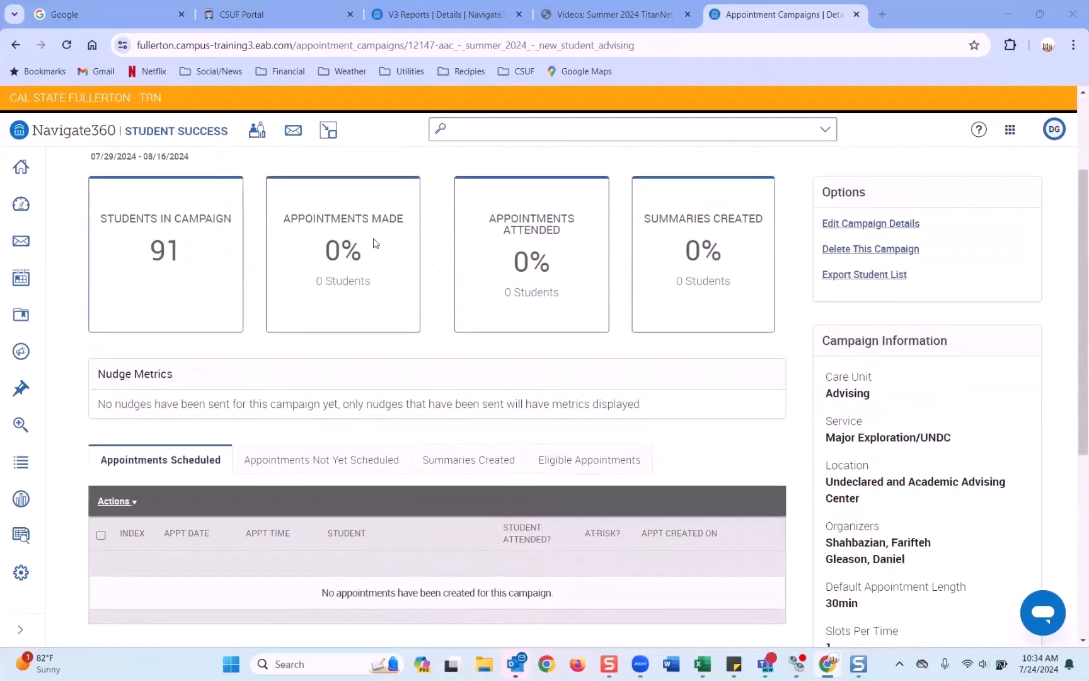
{"action": "scroll", "coordinate": [371, 244], "scroll_direction": "up", "scroll_amount": 1}
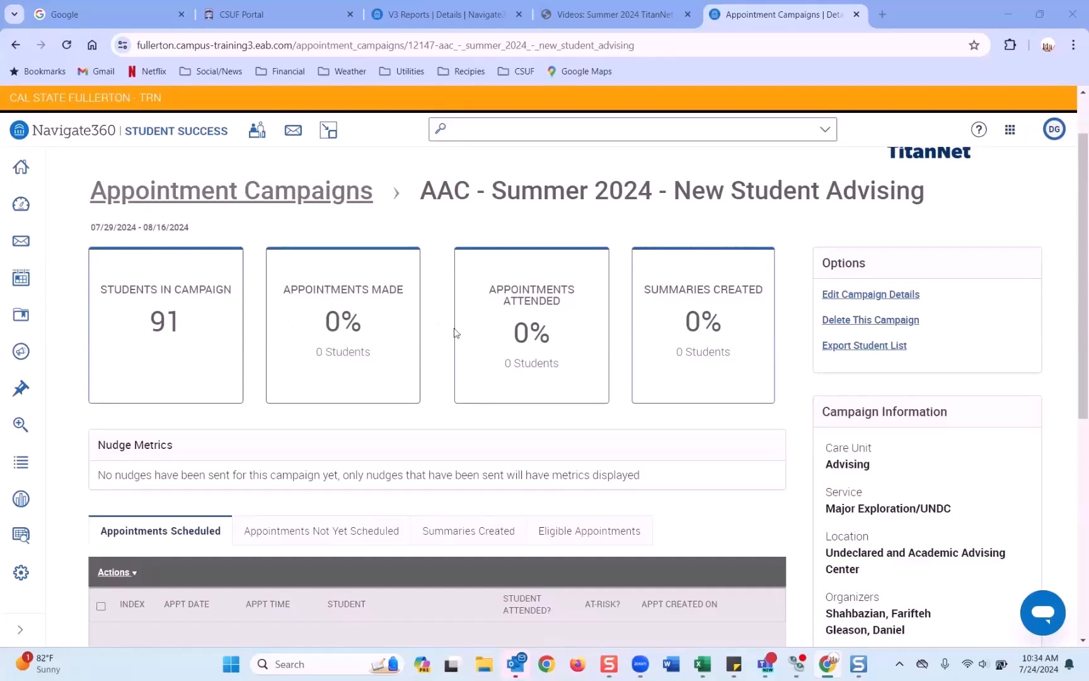
{"action": "scroll", "coordinate": [637, 360], "scroll_direction": "down", "scroll_amount": 3}
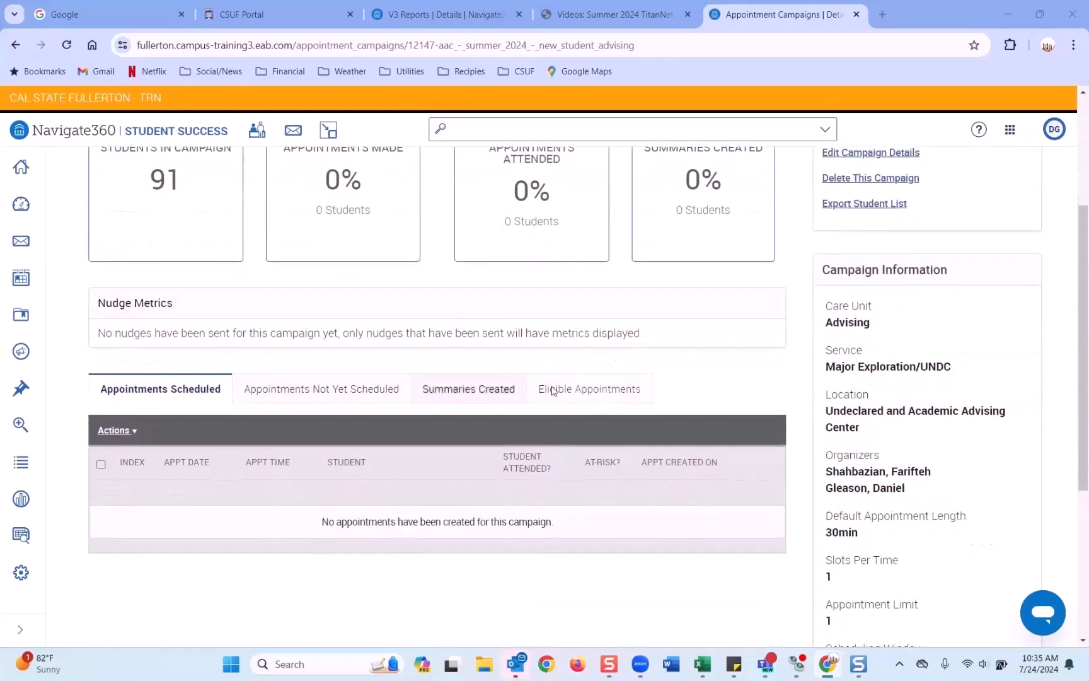
Step: List the Appointments Not Yet Scheduled students and open the first one's profile in a new tab
{"action": "left_click", "coordinate": [355, 401]}
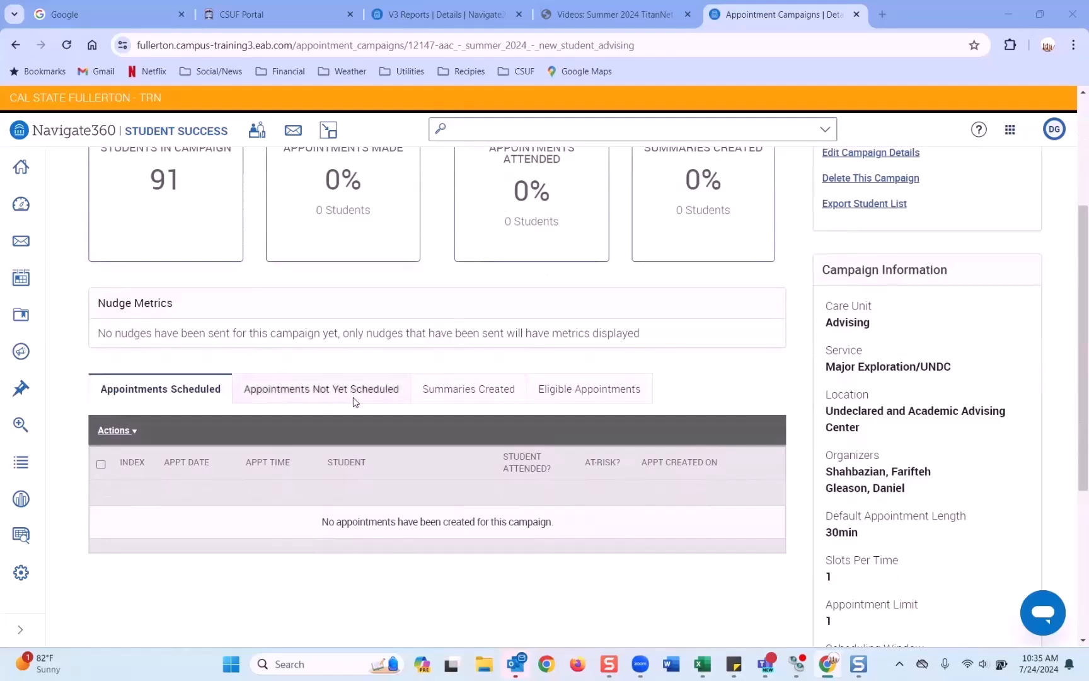
{"action": "scroll", "coordinate": [355, 403], "scroll_direction": "down", "scroll_amount": 2}
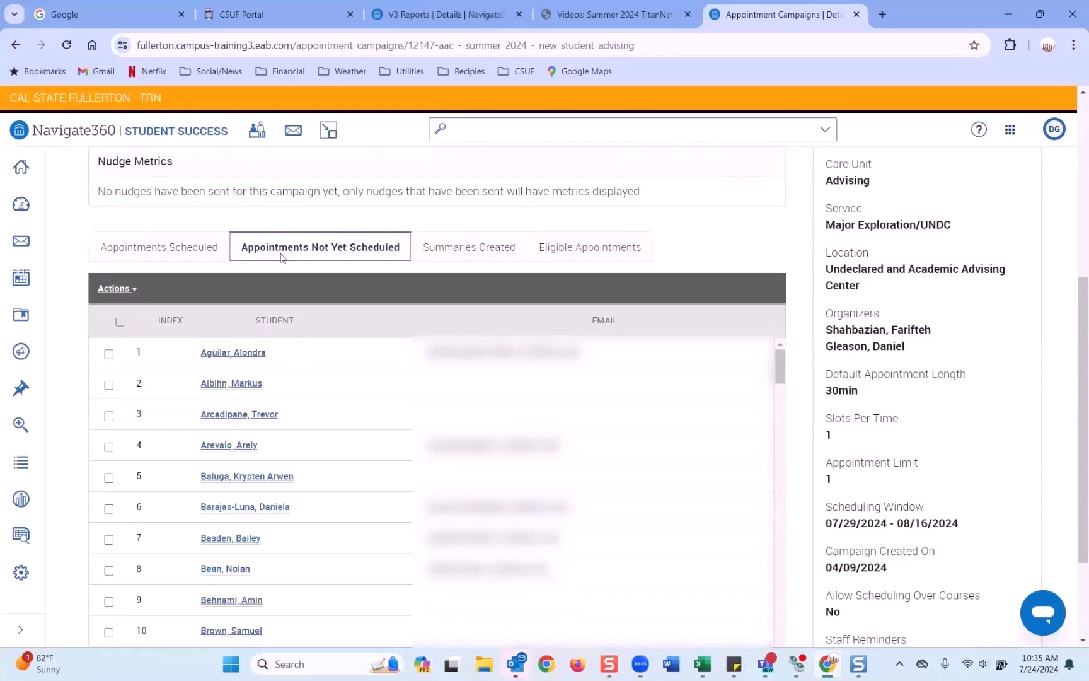
{"action": "scroll", "coordinate": [276, 381], "scroll_direction": "down", "scroll_amount": 9}
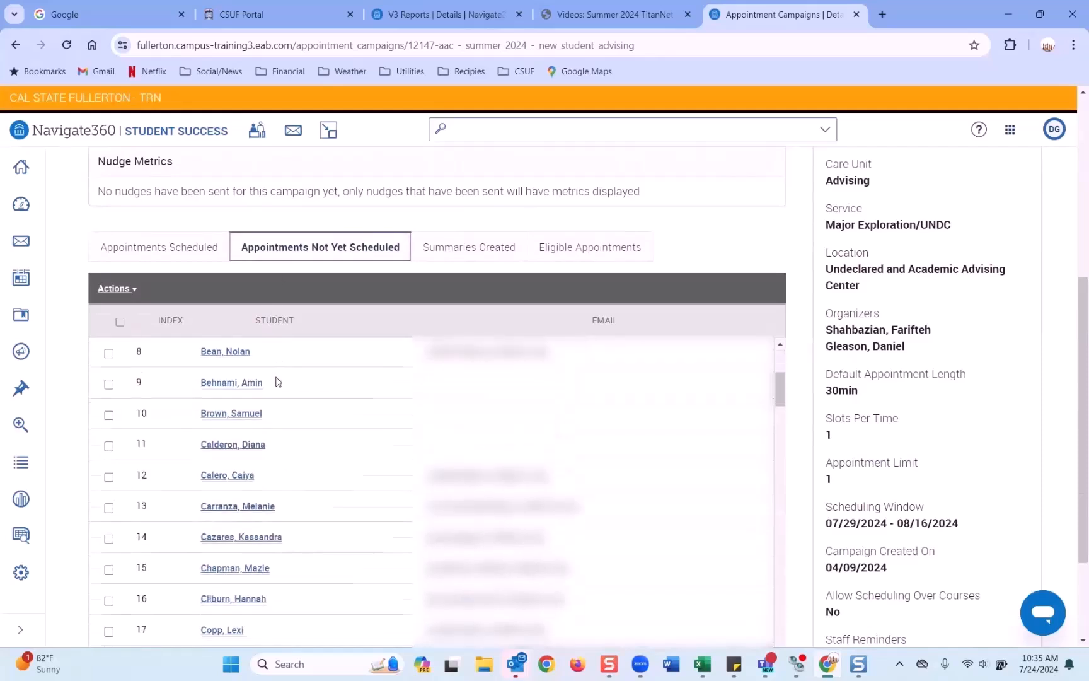
{"action": "scroll", "coordinate": [279, 377], "scroll_direction": "up", "scroll_amount": 10}
{"action": "scroll", "coordinate": [279, 377], "scroll_direction": "down", "scroll_amount": 4}
{"action": "scroll", "coordinate": [279, 377], "scroll_direction": "up", "scroll_amount": 2}
{"action": "scroll", "coordinate": [279, 377], "scroll_direction": "up", "scroll_amount": 2}
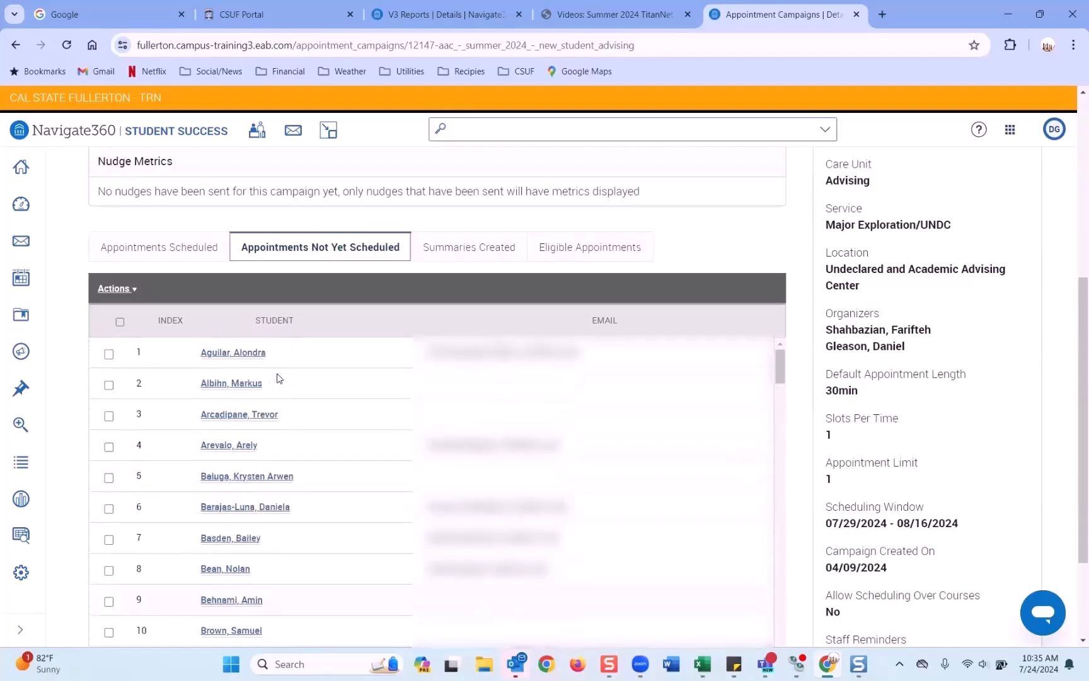
{"action": "right_click", "coordinate": [254, 357]}
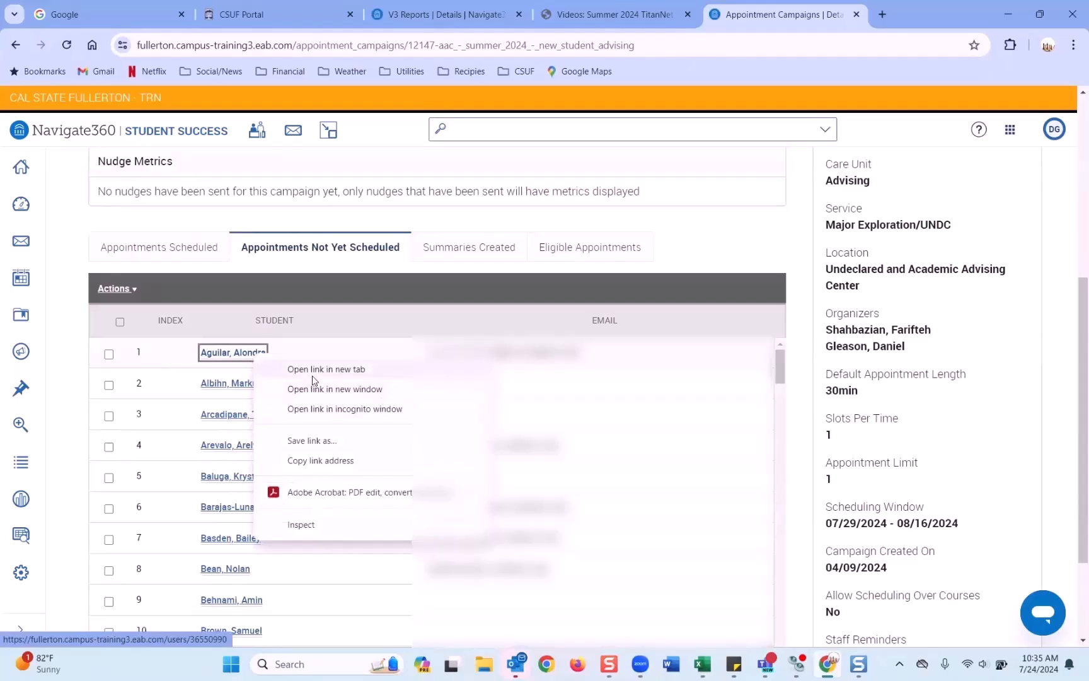
{"action": "left_click", "coordinate": [314, 377]}
Step: Impersonate the student from their profile, confirming and accepting the terms of service
{"action": "left_click", "coordinate": [848, 19]}
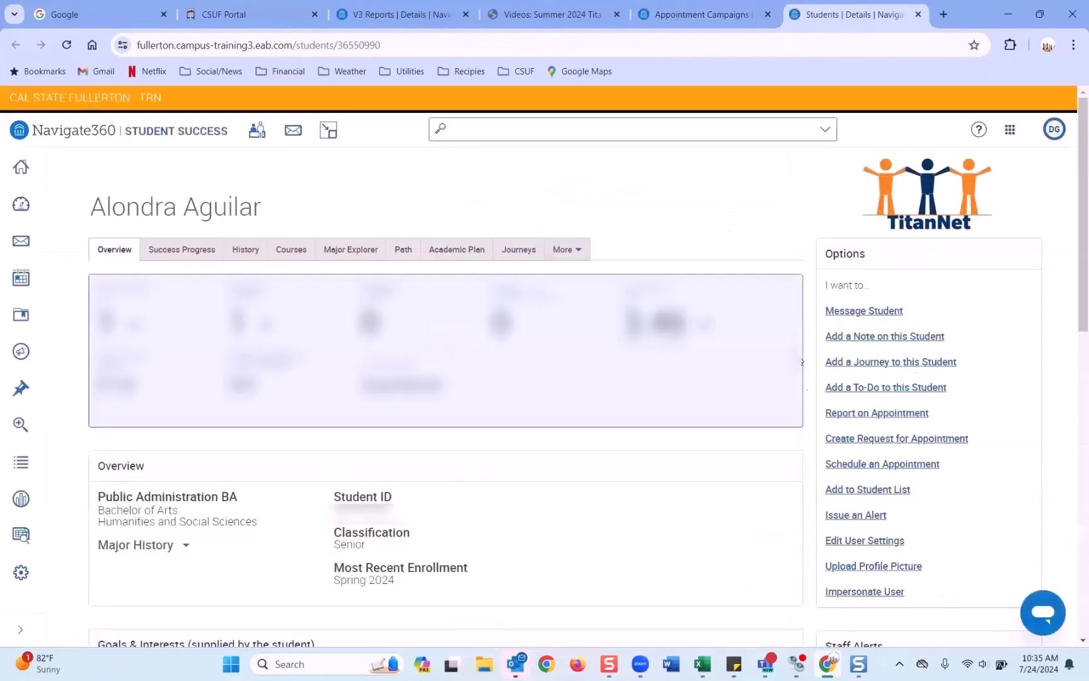
{"action": "left_click", "coordinate": [864, 591]}
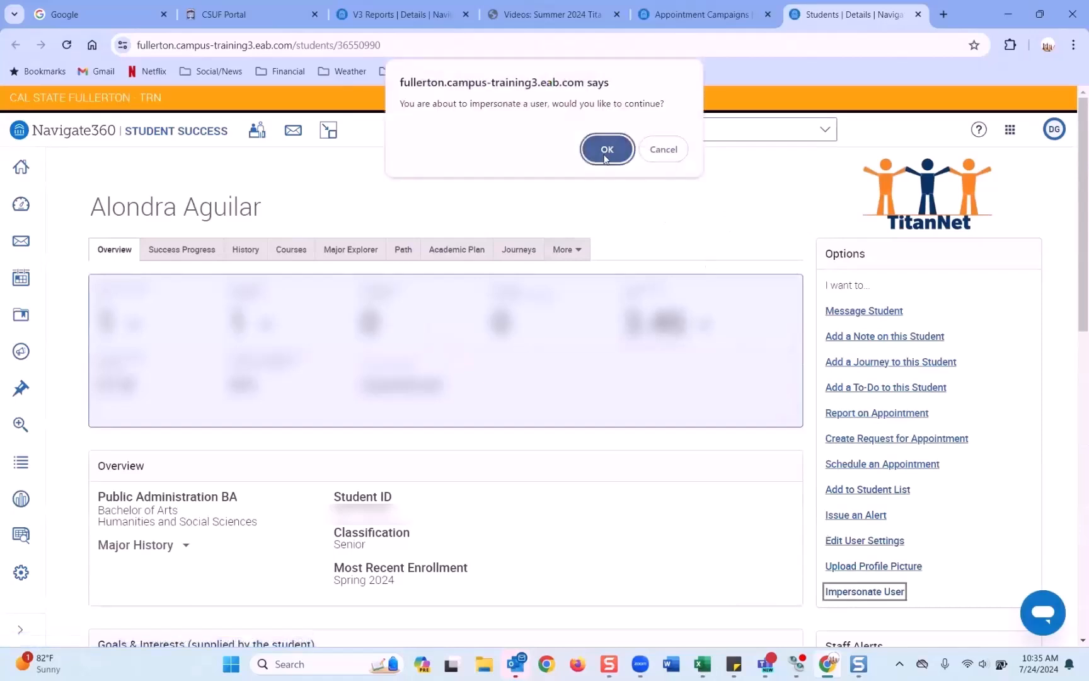
{"action": "left_click", "coordinate": [605, 155]}
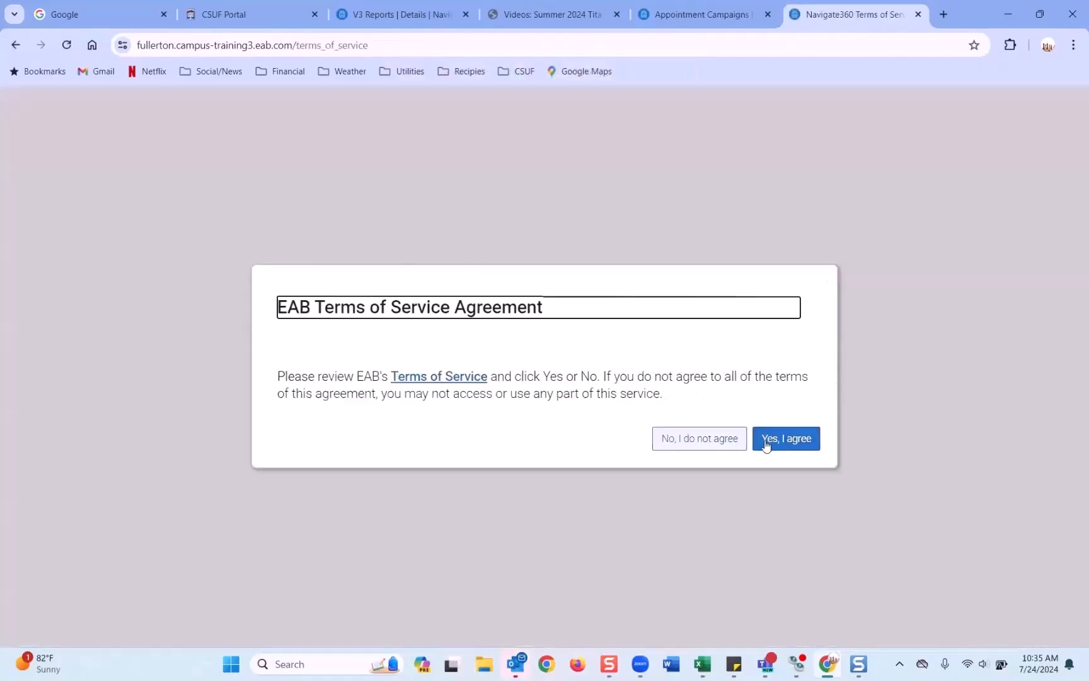
{"action": "left_click", "coordinate": [768, 440]}
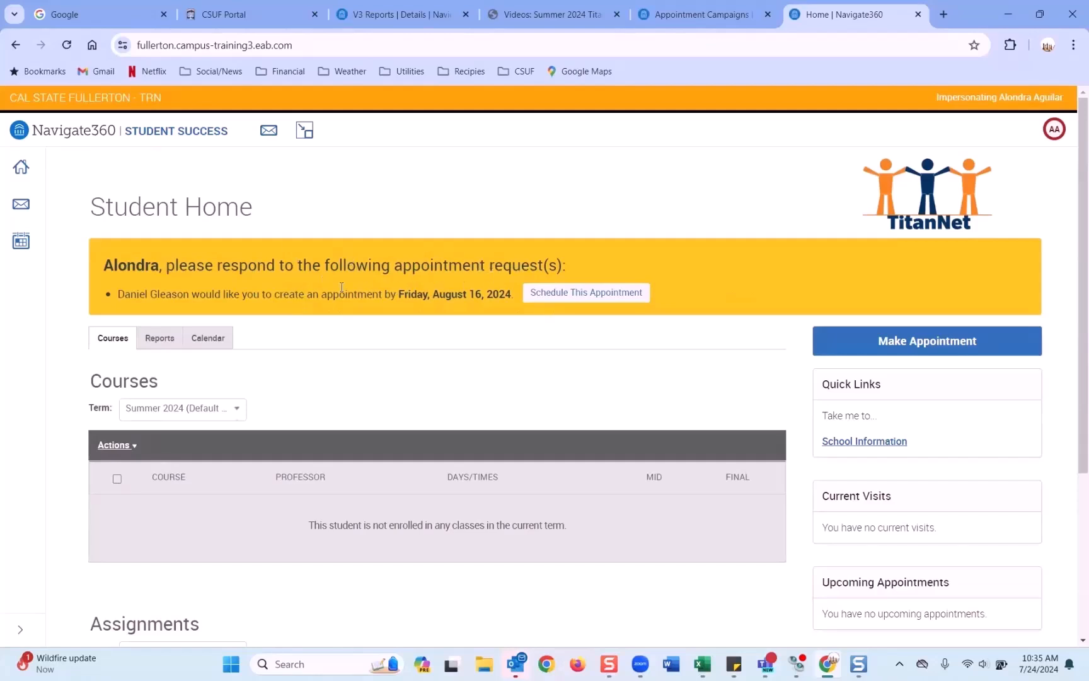
Step: Begin scheduling the Major Exploration/UNDC advising request, check the 2 advisors offering it, and return to combined slots
{"action": "left_click", "coordinate": [577, 298]}
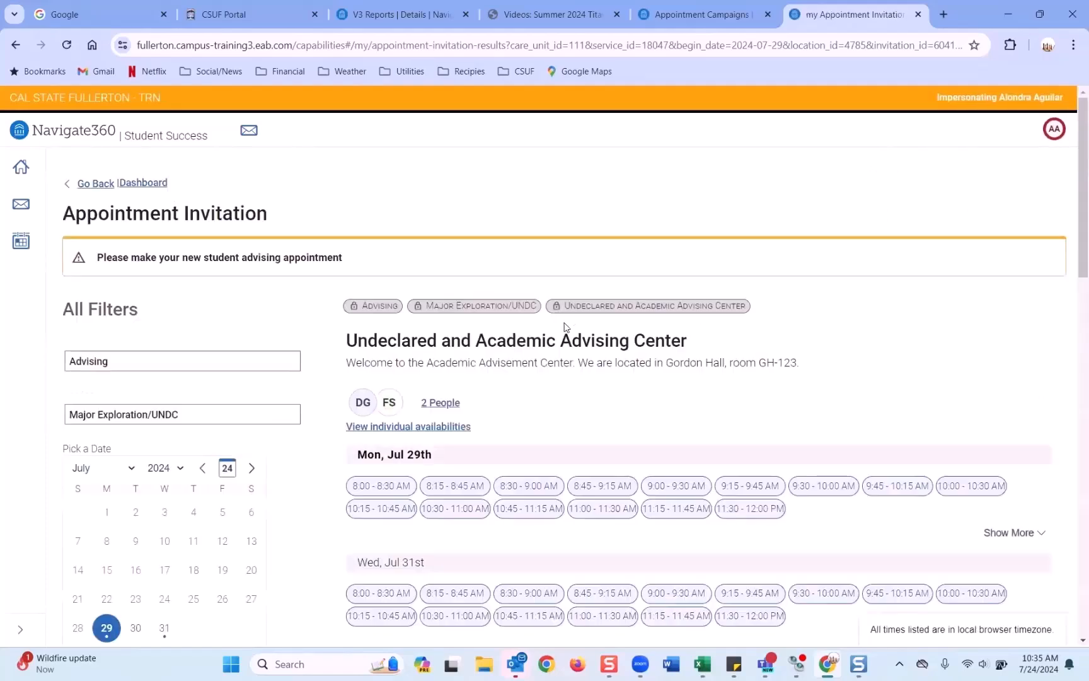
{"action": "scroll", "coordinate": [564, 327], "scroll_direction": "down", "scroll_amount": 2}
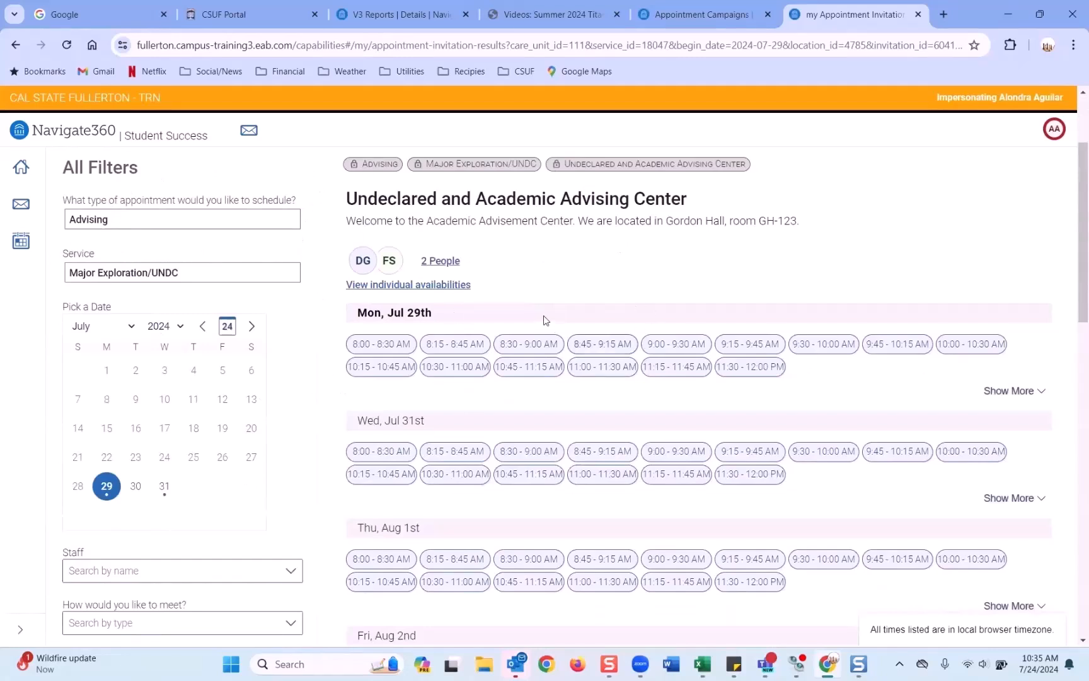
{"action": "left_click", "coordinate": [423, 260]}
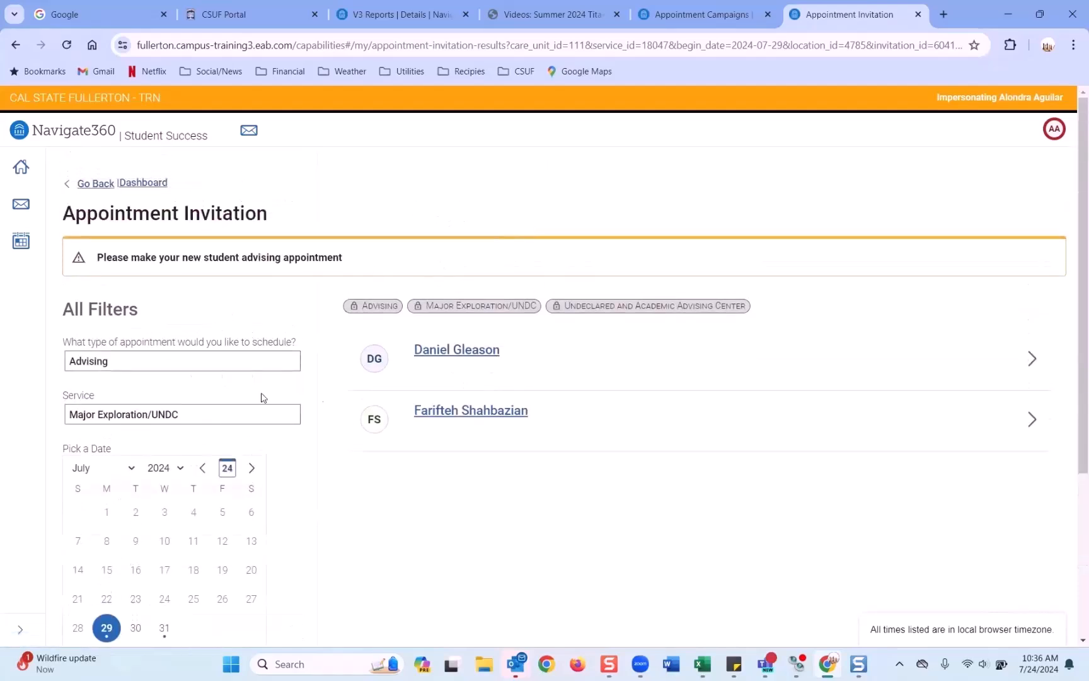
{"action": "scroll", "coordinate": [447, 382], "scroll_direction": "down", "scroll_amount": 4}
{"action": "scroll", "coordinate": [446, 379], "scroll_direction": "up", "scroll_amount": 4}
{"action": "left_click", "coordinate": [93, 184]}
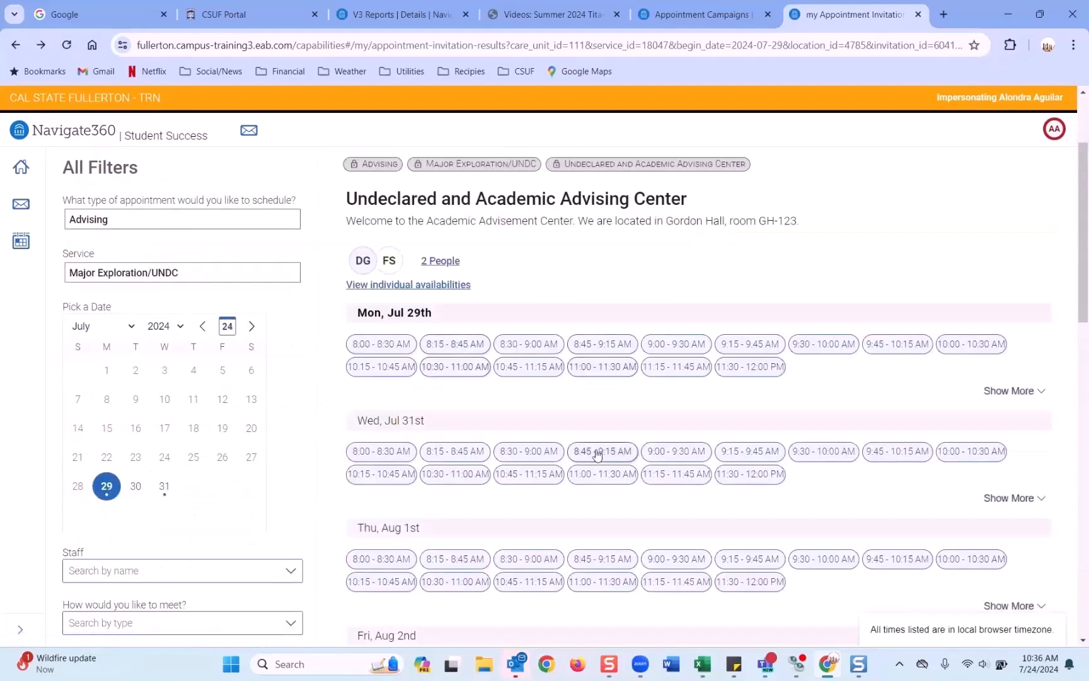
{"action": "scroll", "coordinate": [596, 454], "scroll_direction": "down", "scroll_amount": 4}
Step: Book the Thu, Aug 1 8:45–9:15 AM in-person advising slot after reviewing the assigned advisor
{"action": "left_click", "coordinate": [601, 347]}
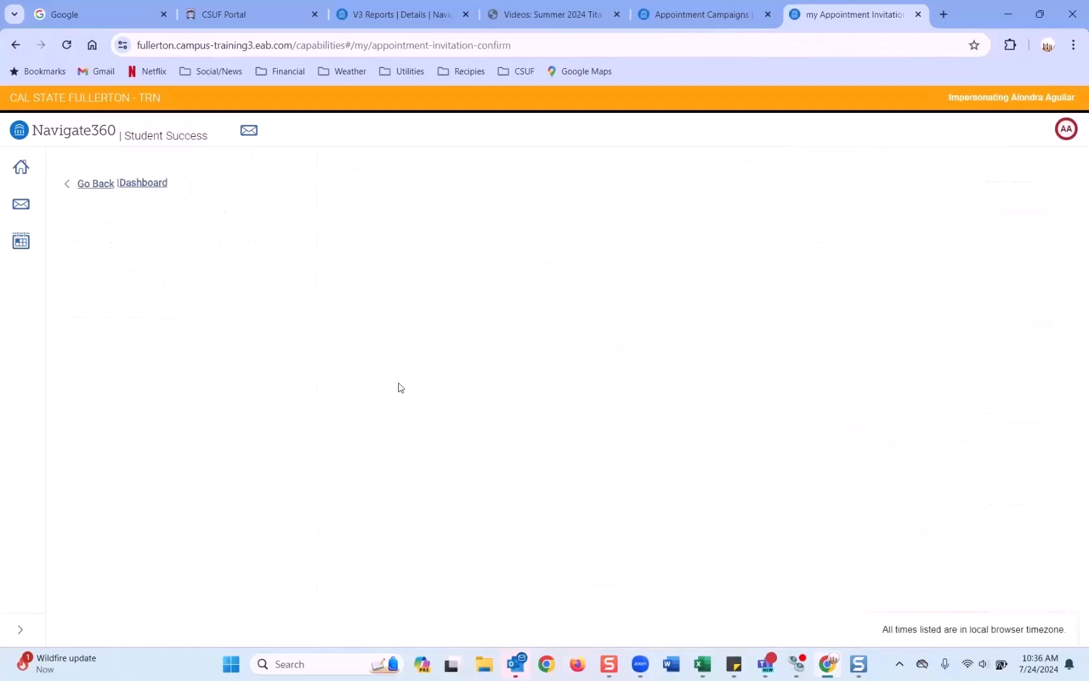
{"action": "scroll", "coordinate": [413, 377], "scroll_direction": "down", "scroll_amount": 2}
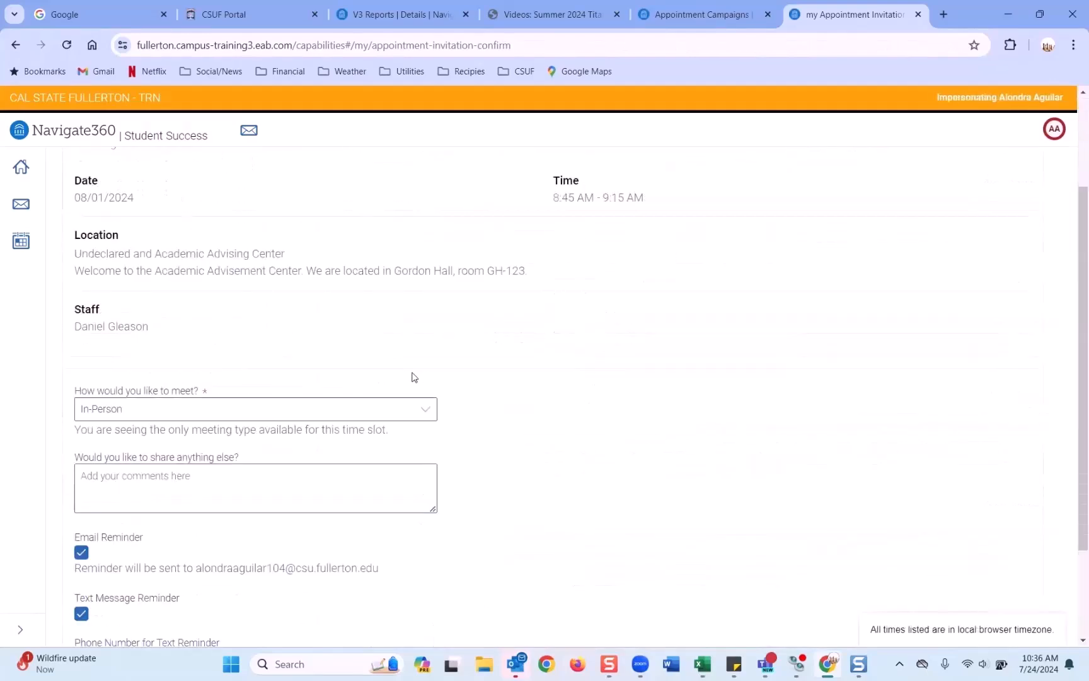
{"action": "scroll", "coordinate": [414, 377], "scroll_direction": "down", "scroll_amount": 2}
{"action": "scroll", "coordinate": [412, 373], "scroll_direction": "up", "scroll_amount": 4}
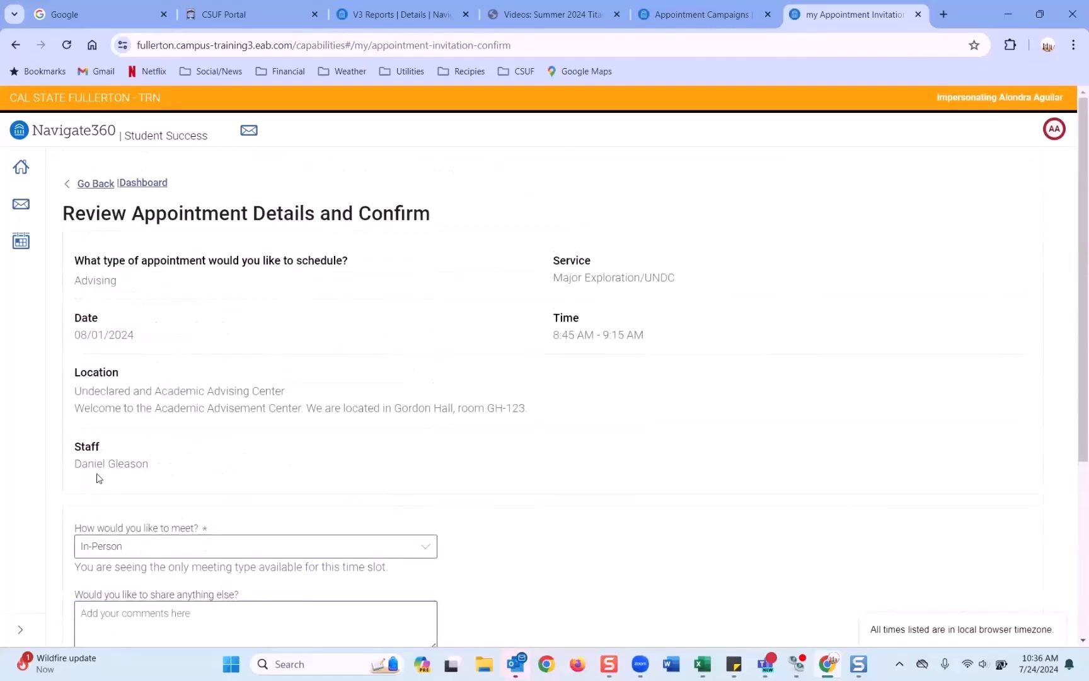
{"action": "triple_click", "coordinate": [67, 477]}
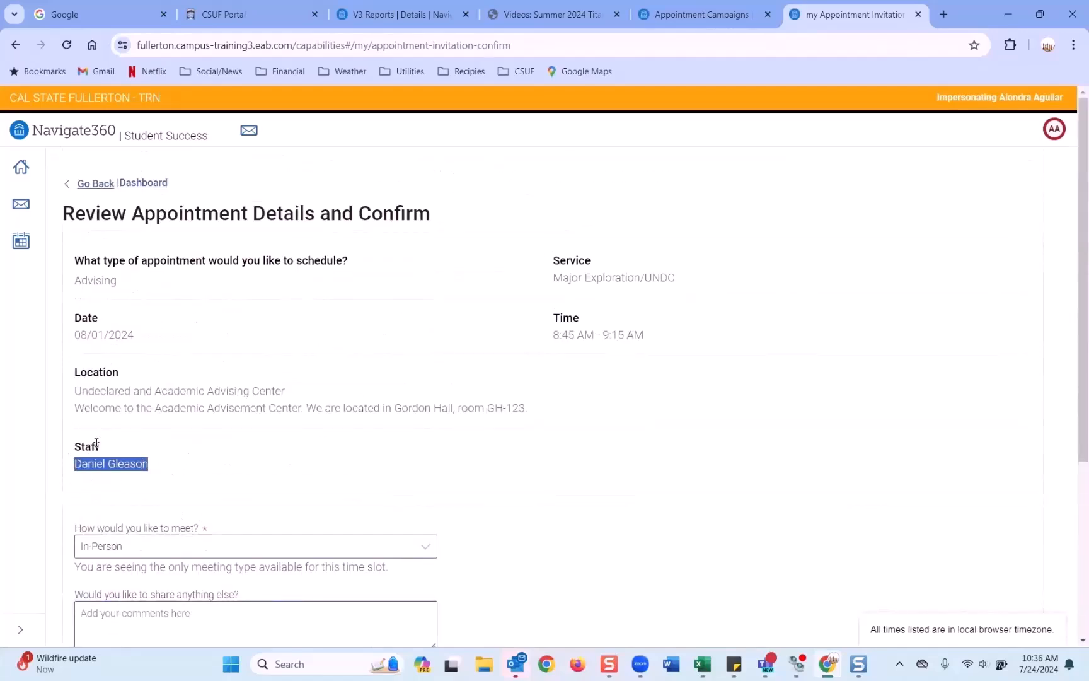
{"action": "scroll", "coordinate": [96, 443], "scroll_direction": "down", "scroll_amount": 2}
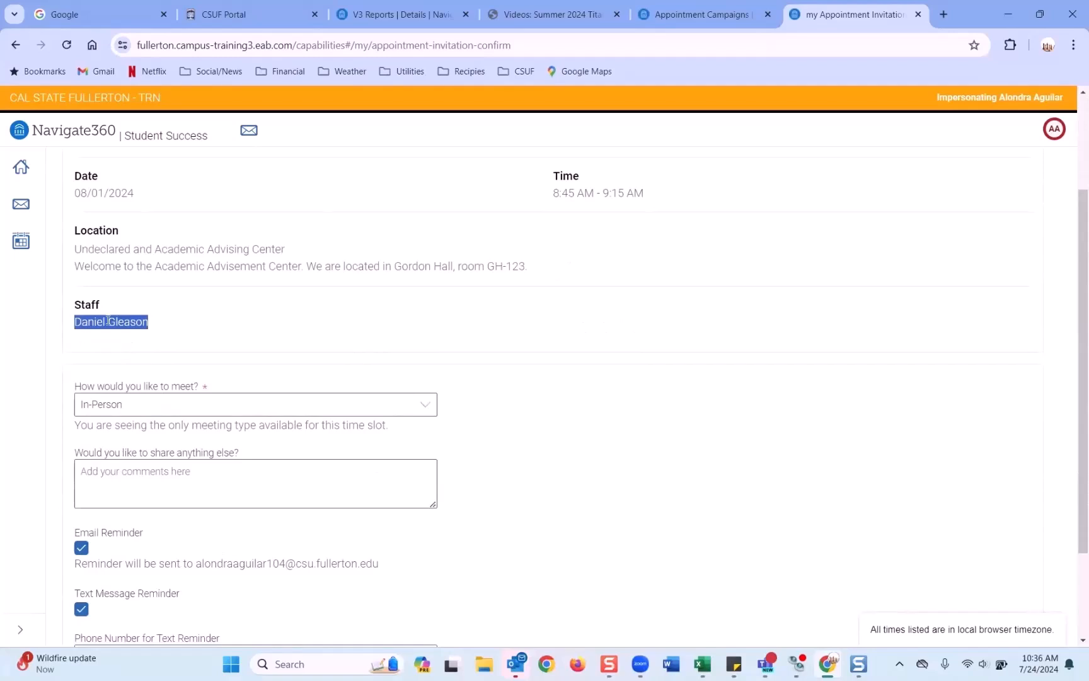
{"action": "scroll", "coordinate": [292, 382], "scroll_direction": "down", "scroll_amount": 2}
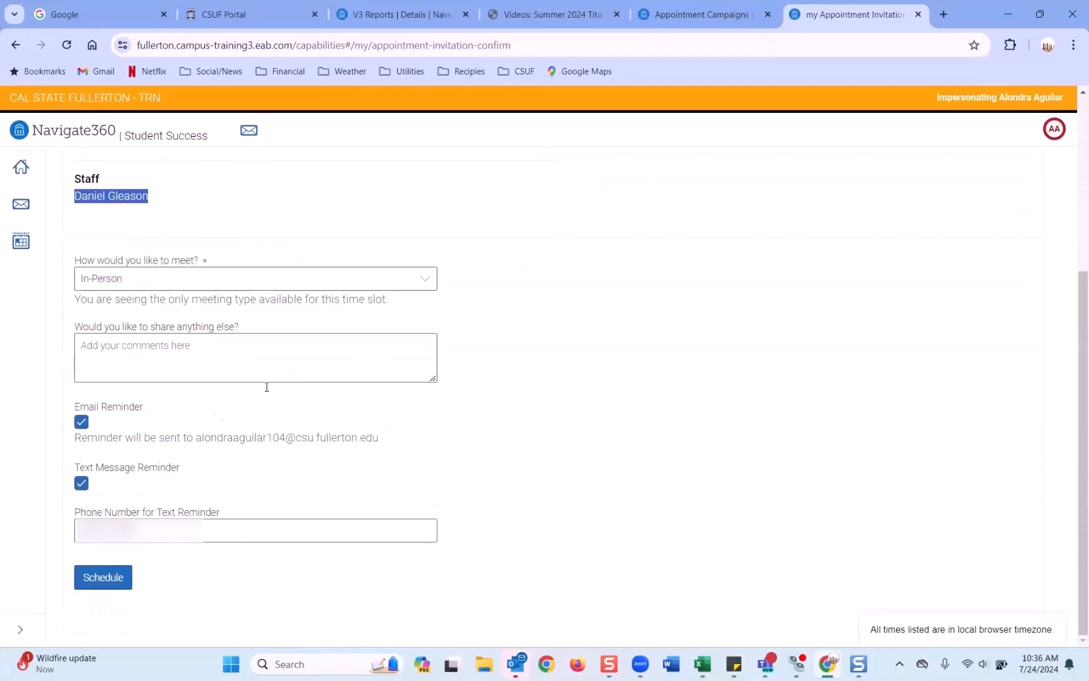
{"action": "left_click", "coordinate": [110, 583]}
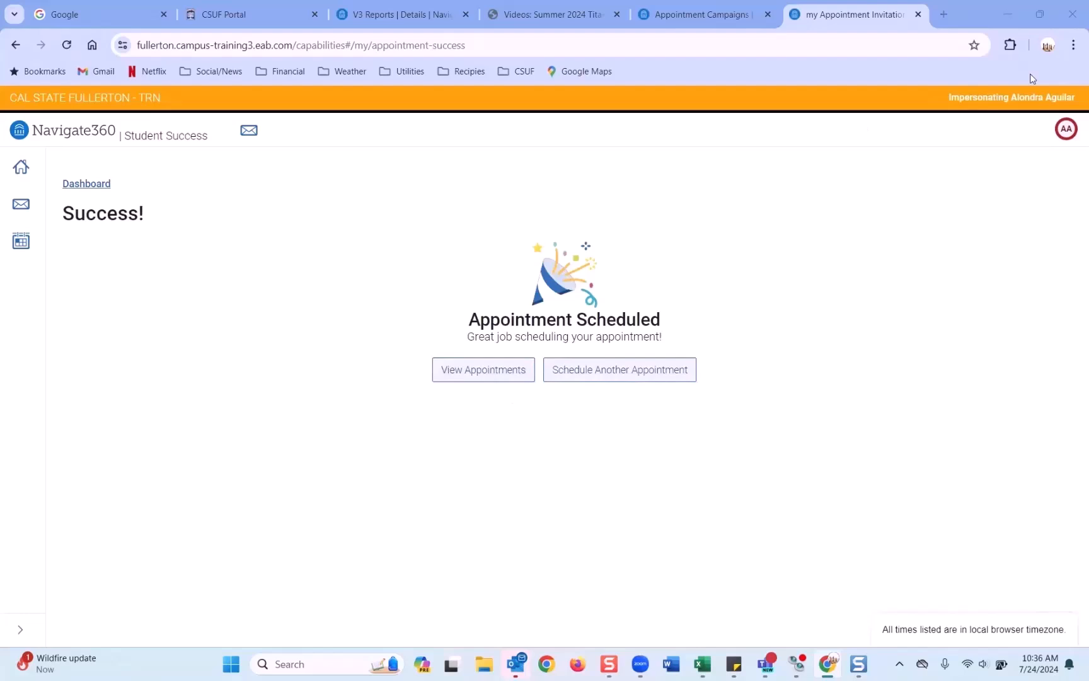
{"action": "left_click", "coordinate": [1066, 128]}
Step: End the student impersonation and return to the Staff Home page
{"action": "left_click", "coordinate": [1027, 178]}
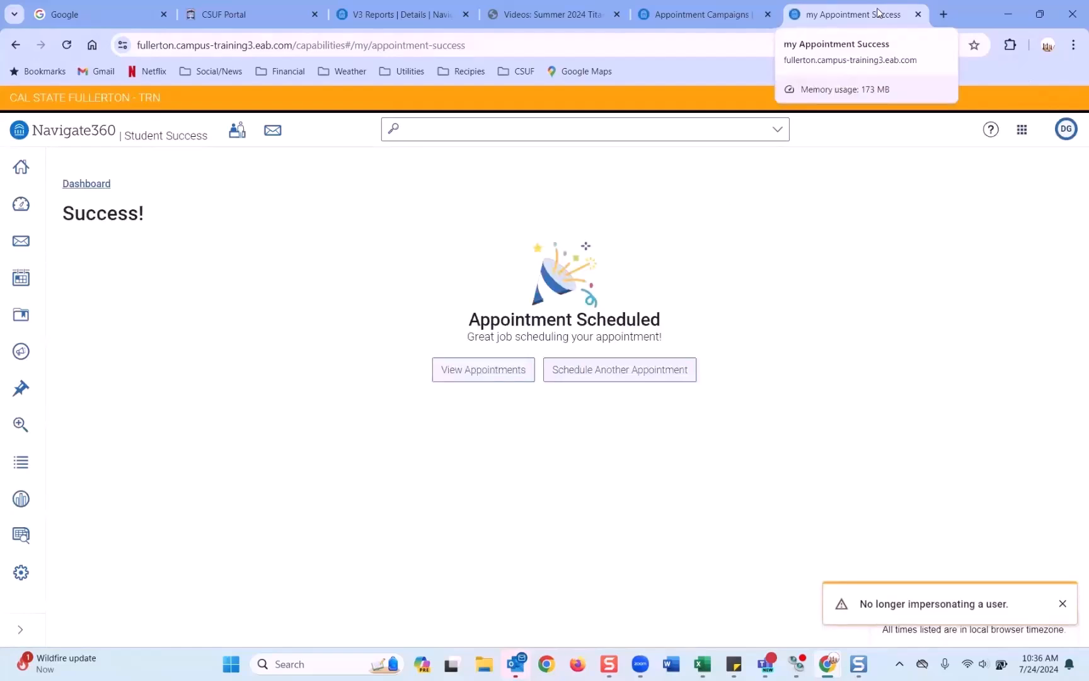
{"action": "left_click", "coordinate": [22, 168]}
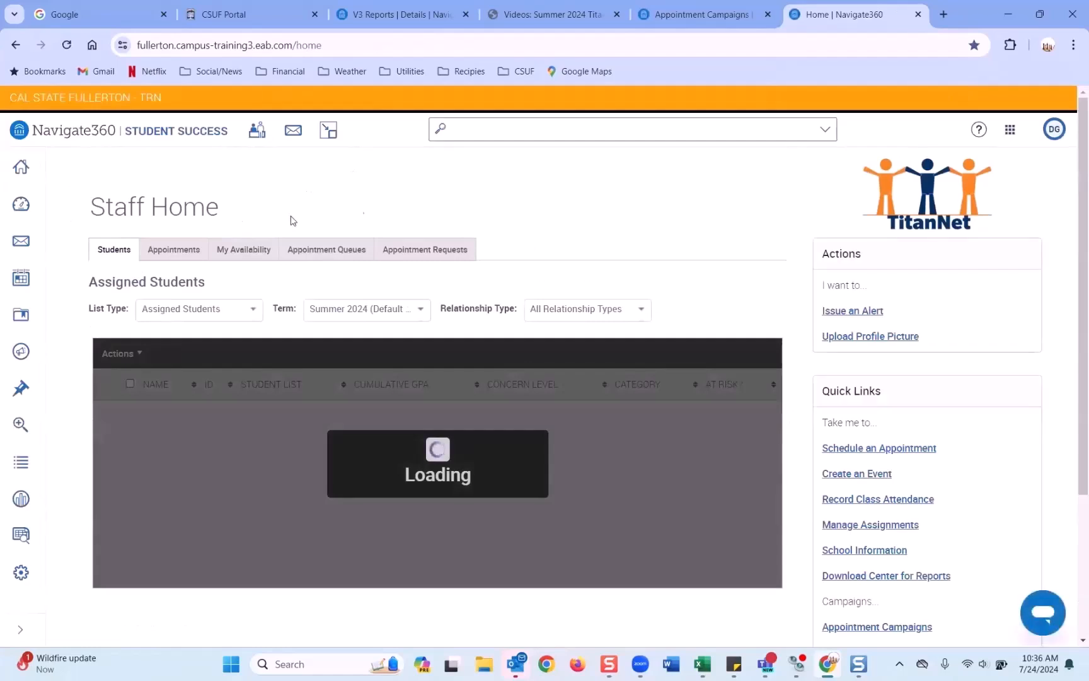
Step: Open Appointment Campaigns to see AAC - Summer 2024 - New Student Advising at 1% scheduled
{"action": "left_click", "coordinate": [21, 351]}
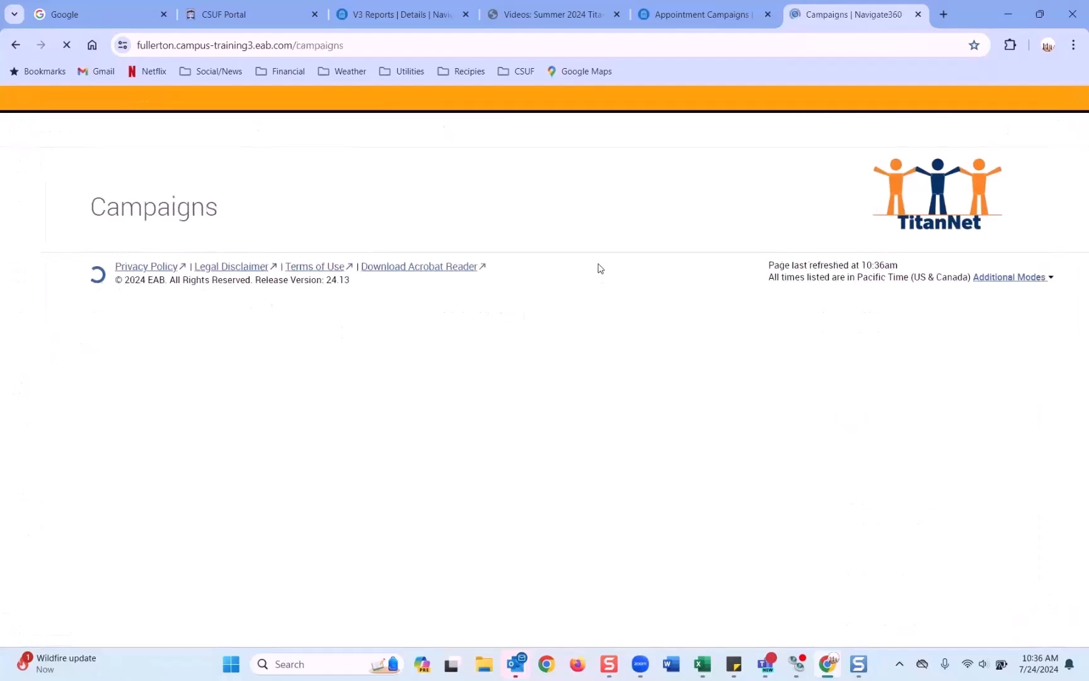
{"action": "left_click", "coordinate": [262, 358]}
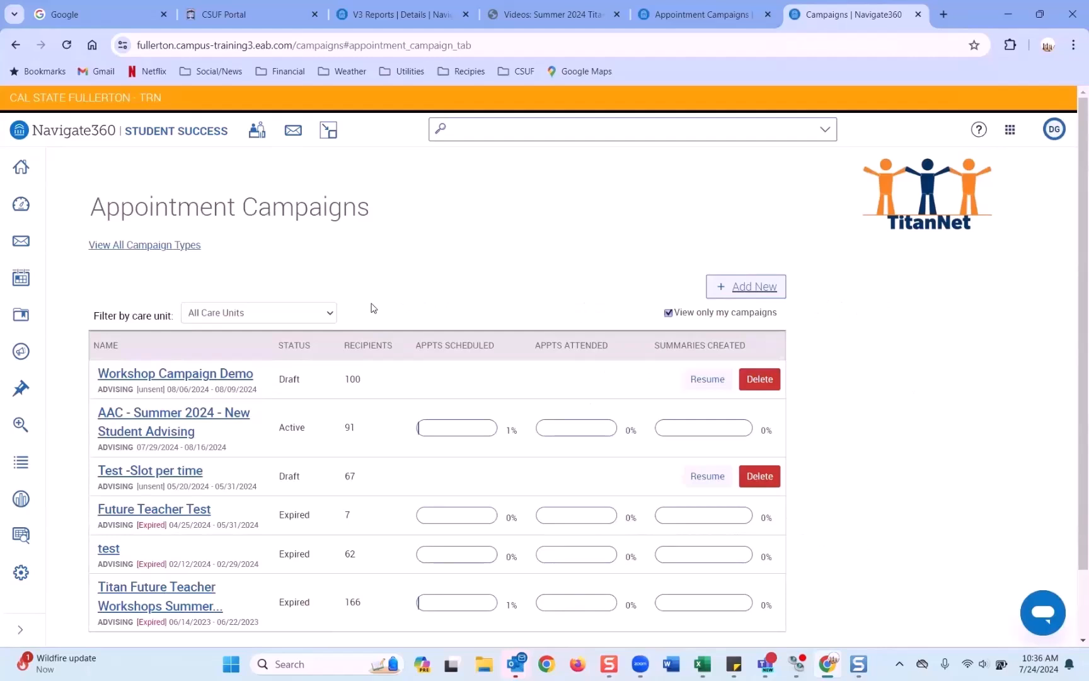
{"action": "scroll", "coordinate": [374, 308], "scroll_direction": "down", "scroll_amount": 1}
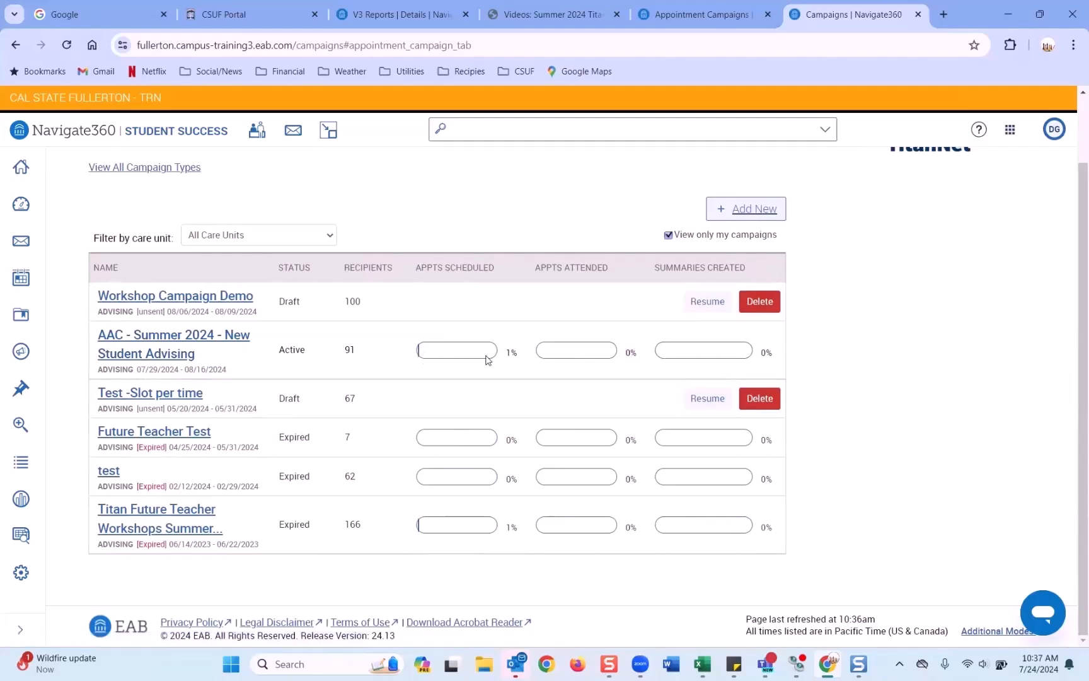
Step: Open the AAC - Summer 2024 - New Student Advising campaign and point out its Emails Sent and Emails Opened metrics
{"action": "left_click", "coordinate": [195, 348]}
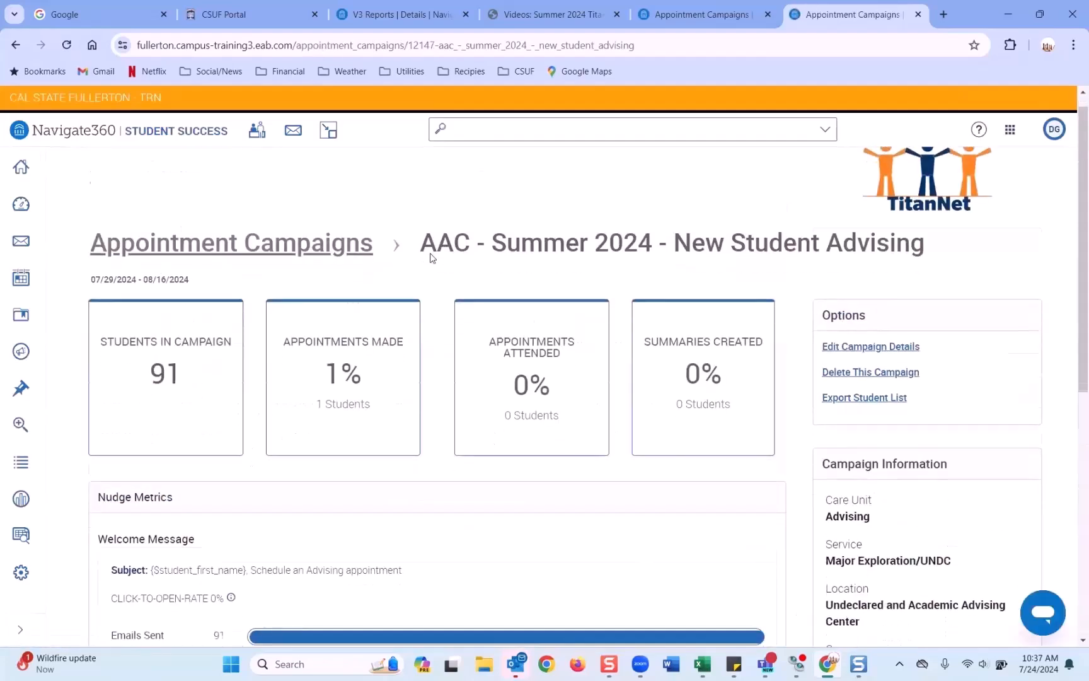
{"action": "scroll", "coordinate": [428, 255], "scroll_direction": "down", "scroll_amount": 4}
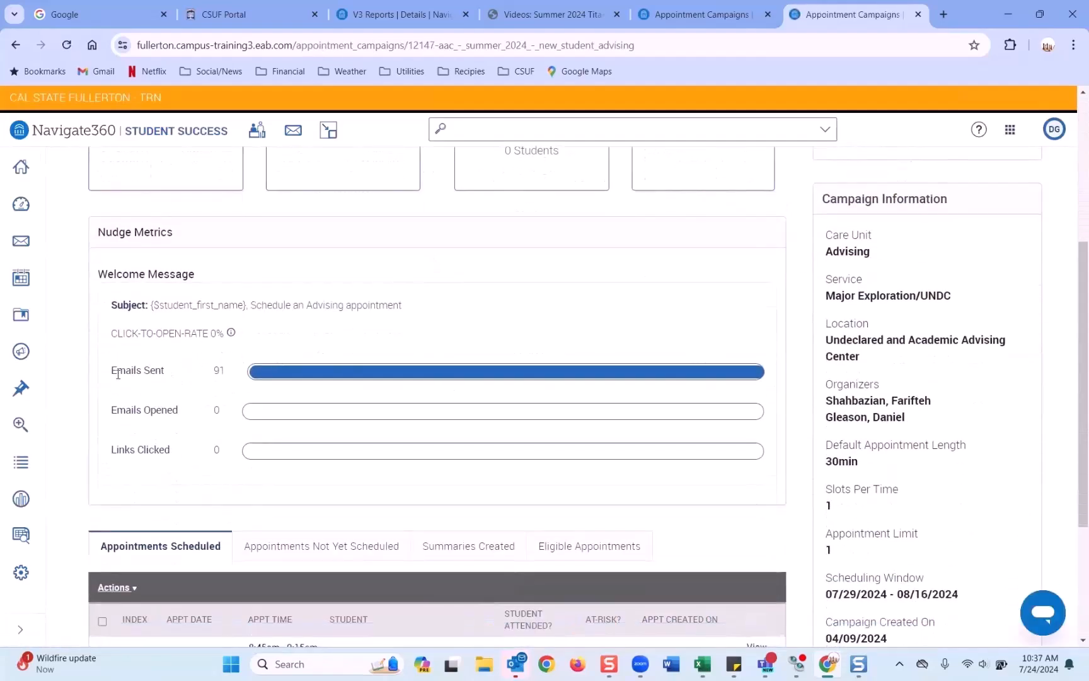
{"action": "left_click_drag", "start_coordinate": [115, 374], "coordinate": [169, 377]}
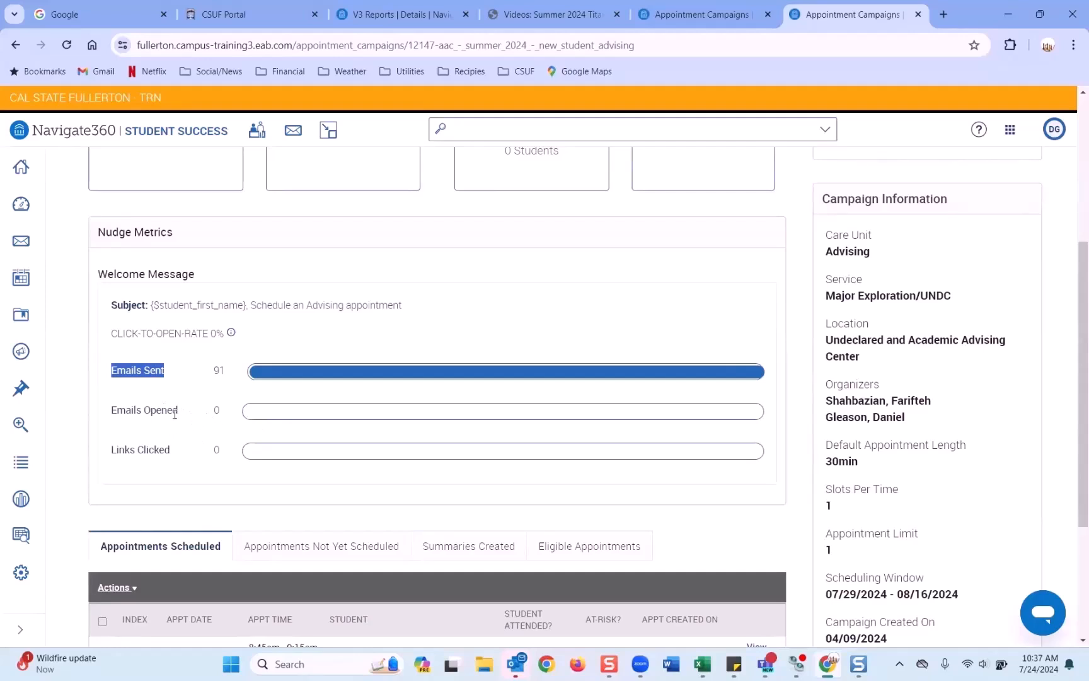
{"action": "left_click_drag", "start_coordinate": [112, 413], "coordinate": [188, 415]}
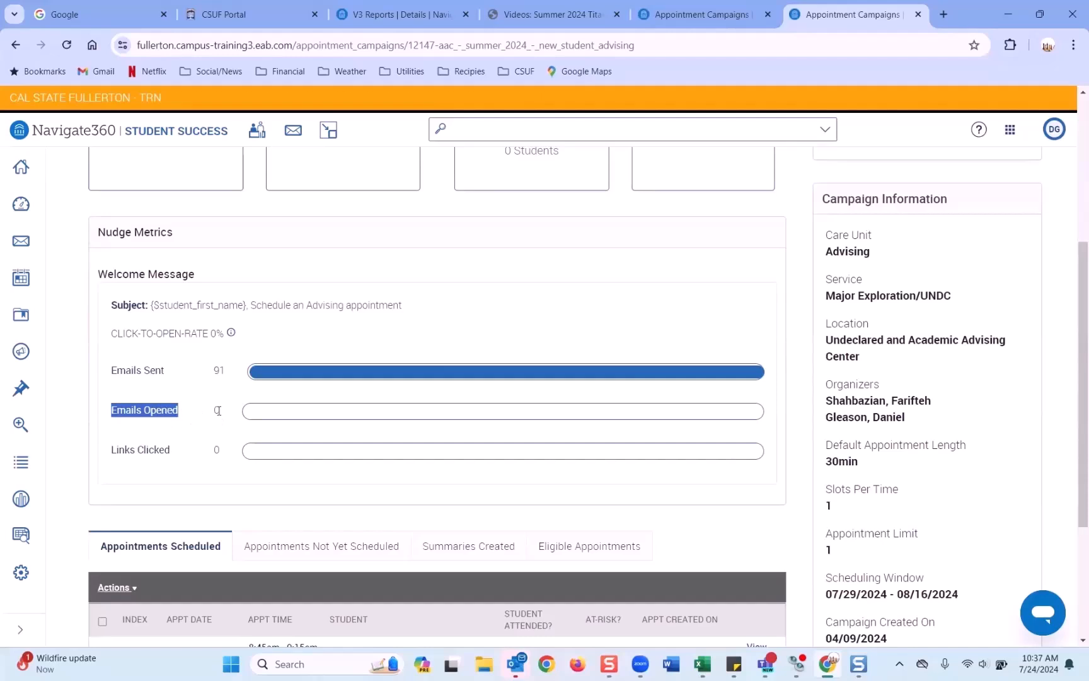
{"action": "scroll", "coordinate": [214, 410], "scroll_direction": "down", "scroll_amount": 1}
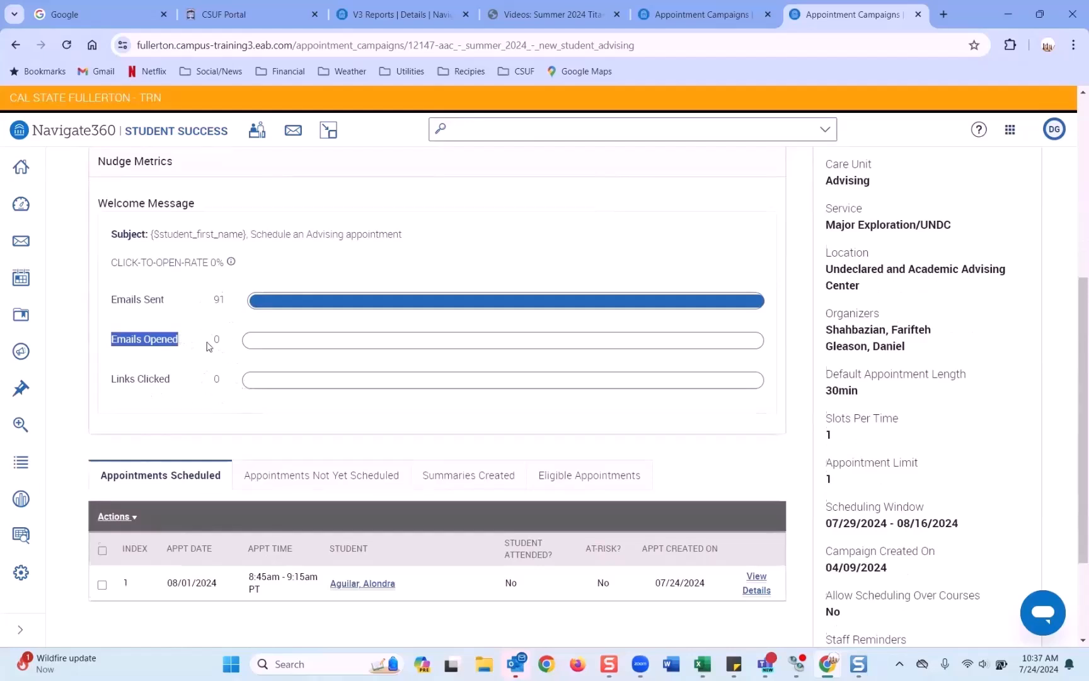
{"action": "scroll", "coordinate": [208, 346], "scroll_direction": "down", "scroll_amount": 2}
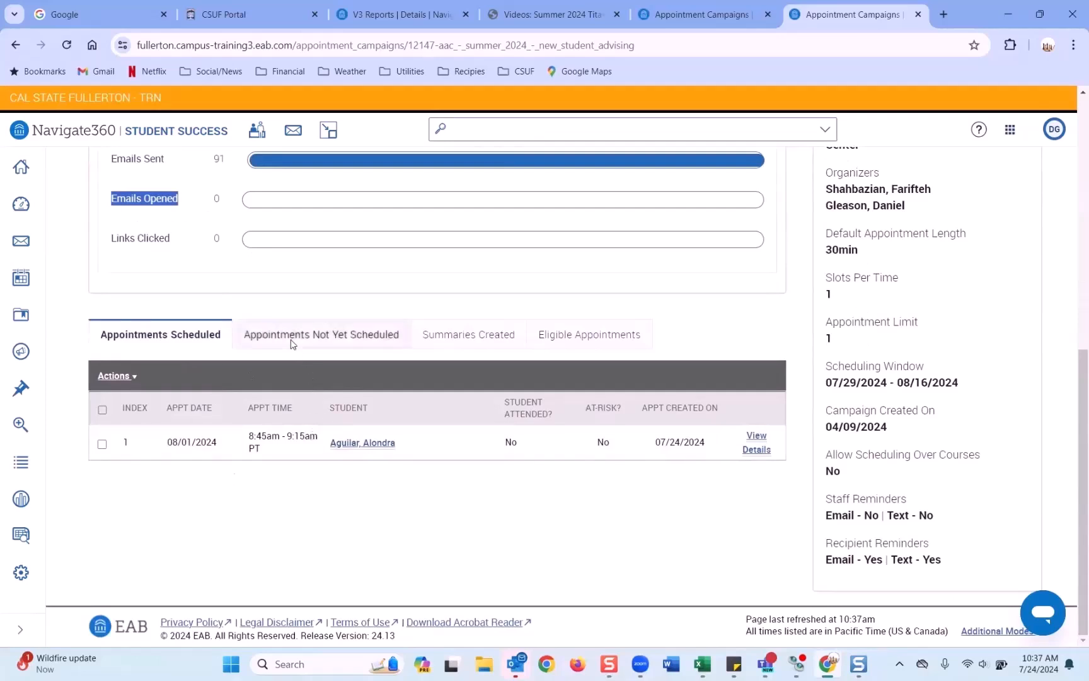
Step: Show the Appointments Not Yet Scheduled students and scroll through the list
{"action": "left_click", "coordinate": [308, 339]}
{"action": "scroll", "coordinate": [255, 438], "scroll_direction": "down", "scroll_amount": 1}
{"action": "scroll", "coordinate": [255, 437], "scroll_direction": "up", "scroll_amount": 1}
{"action": "scroll", "coordinate": [279, 277], "scroll_direction": "down", "scroll_amount": 2}
{"action": "scroll", "coordinate": [279, 280], "scroll_direction": "down", "scroll_amount": 1}
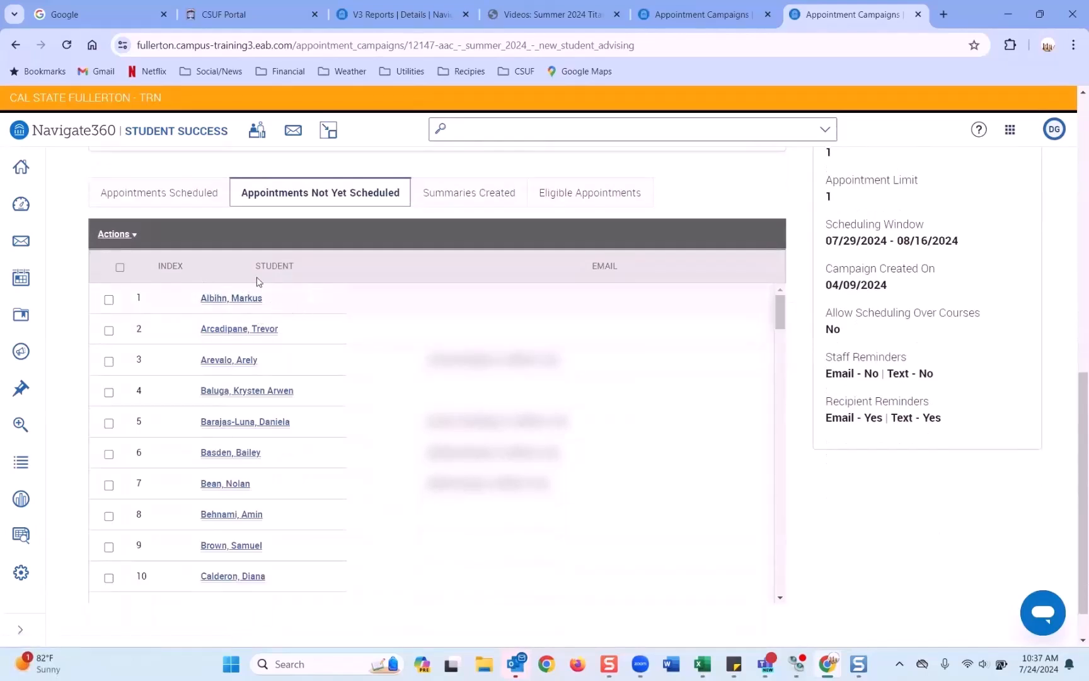
{"action": "scroll", "coordinate": [255, 276], "scroll_direction": "down", "scroll_amount": 1}
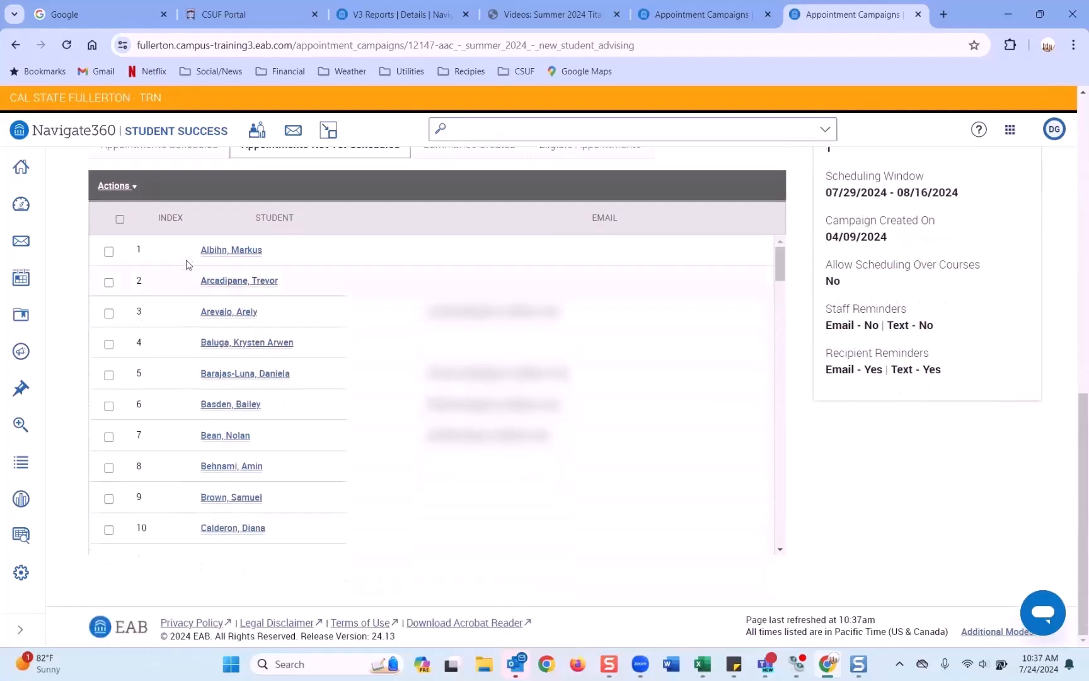
{"action": "scroll", "coordinate": [226, 353], "scroll_direction": "up", "scroll_amount": 3}
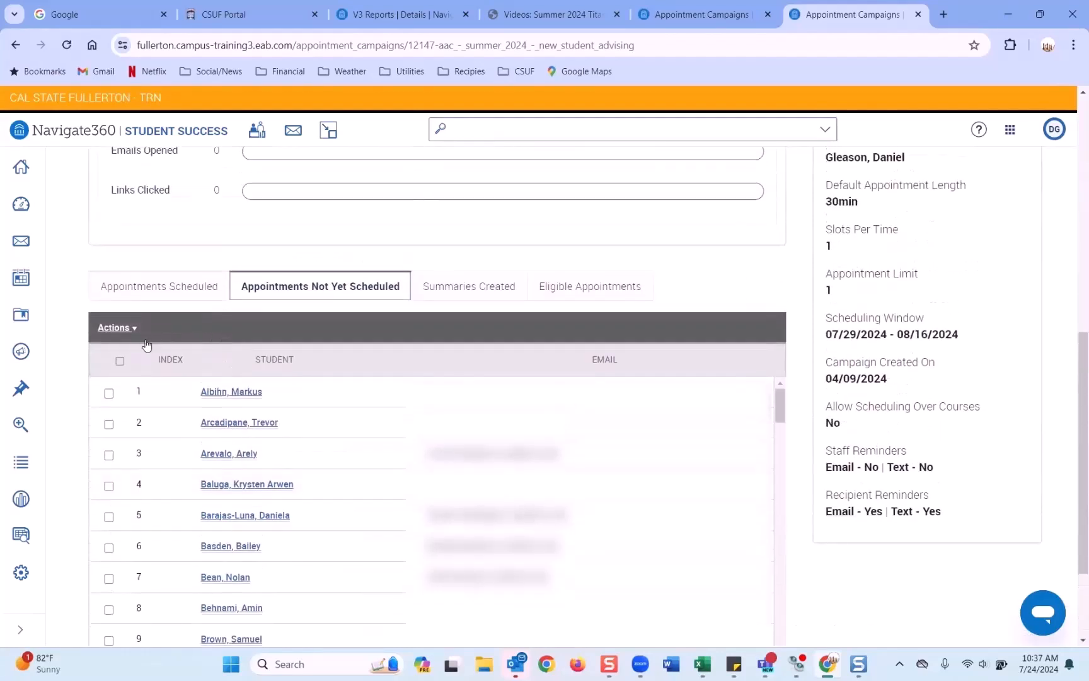
Step: Select all unscheduled students and start a bulk appointment request, then close it unsent
{"action": "left_click", "coordinate": [120, 362]}
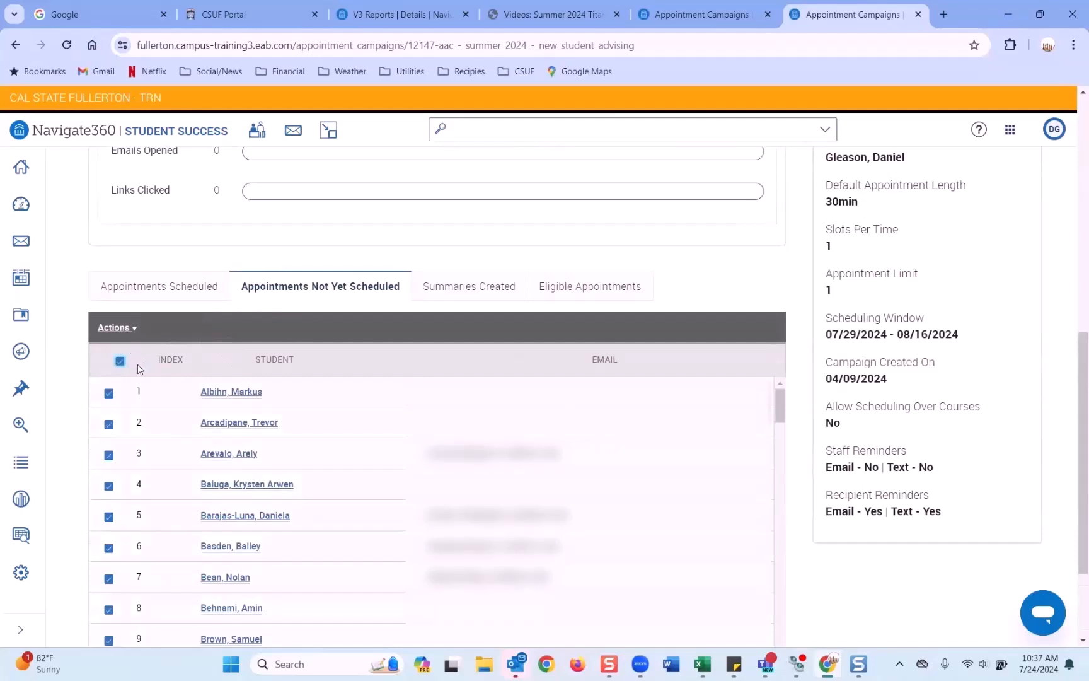
{"action": "left_click", "coordinate": [127, 331]}
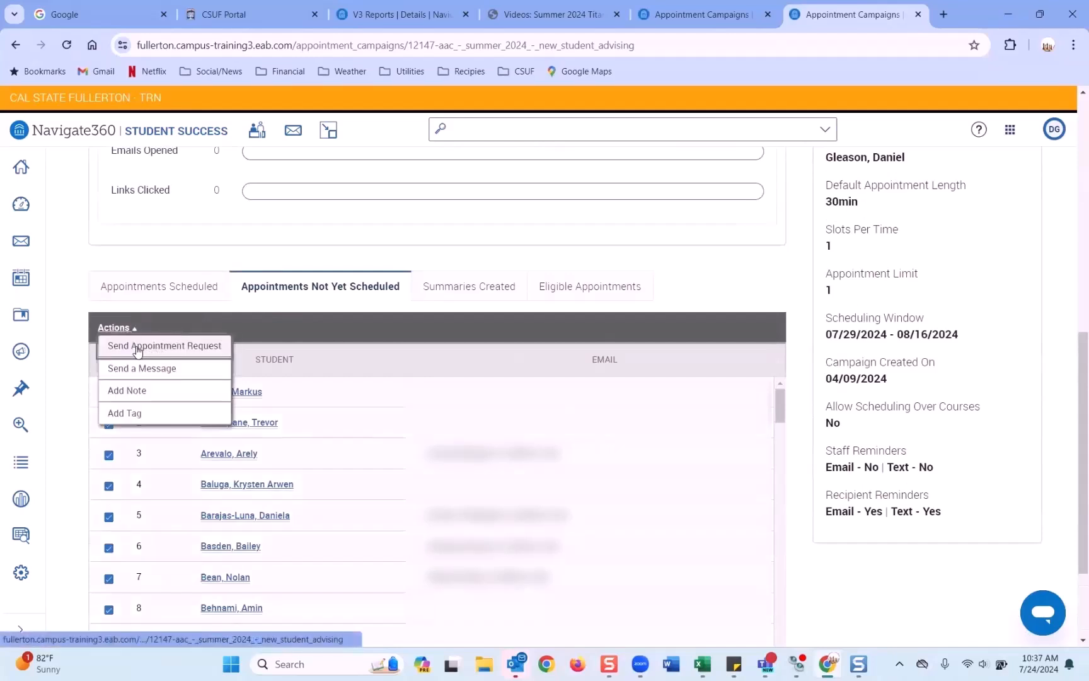
{"action": "left_click", "coordinate": [175, 353]}
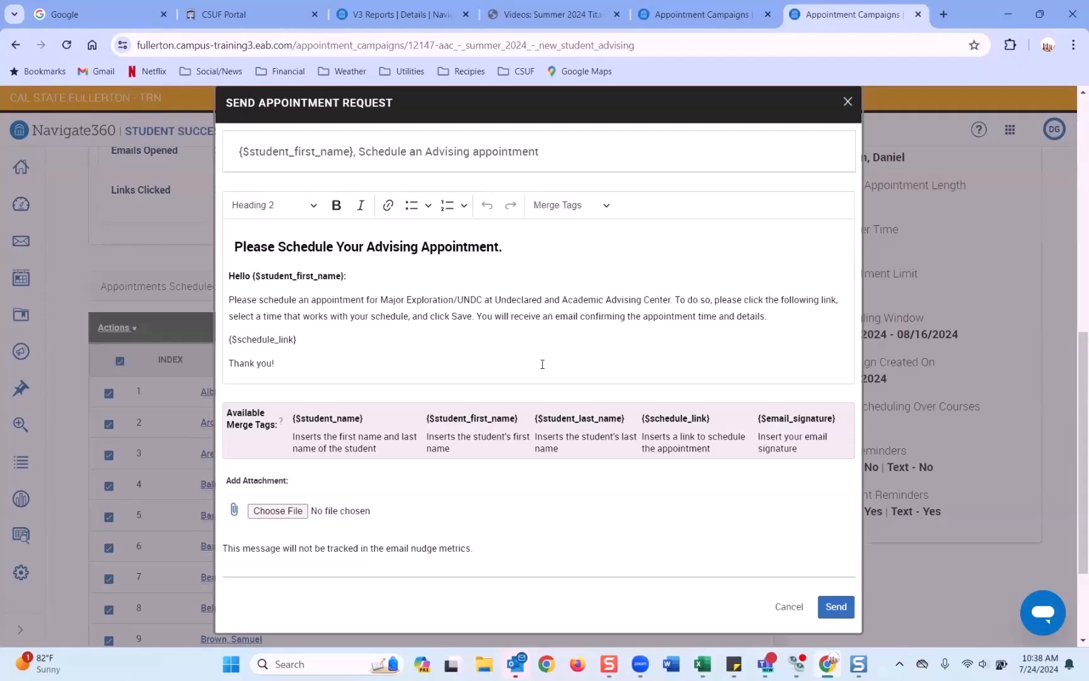
{"action": "left_click", "coordinate": [846, 105]}
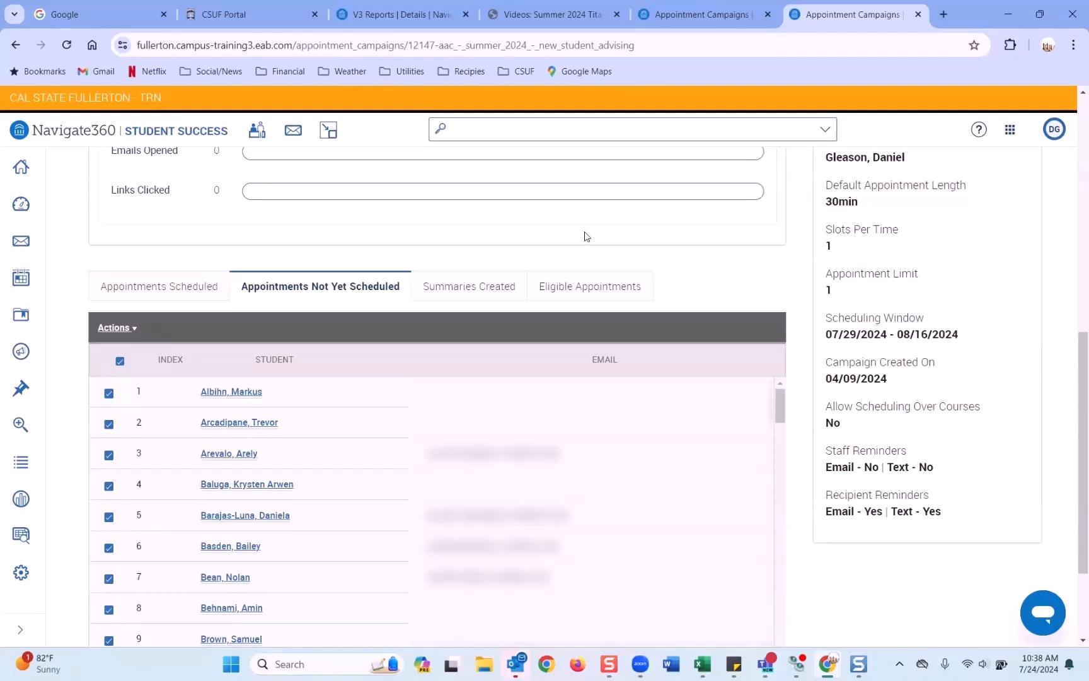
Step: Reopen and dismiss the bulk actions list, then deselect all students
{"action": "left_click", "coordinate": [125, 330]}
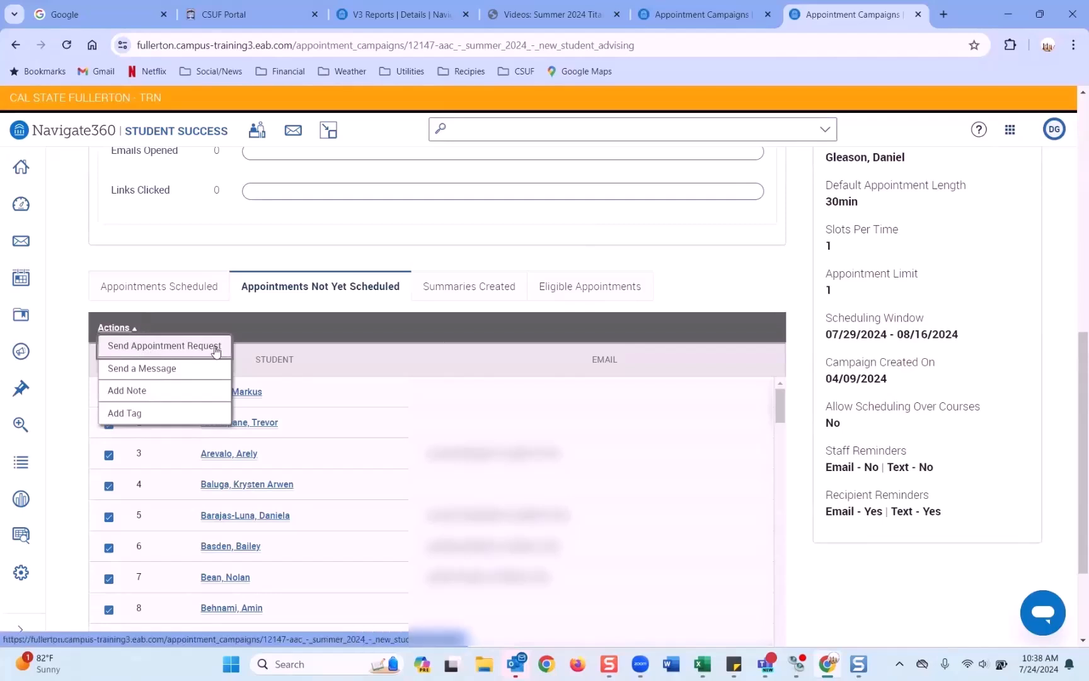
{"action": "left_click", "coordinate": [131, 271]}
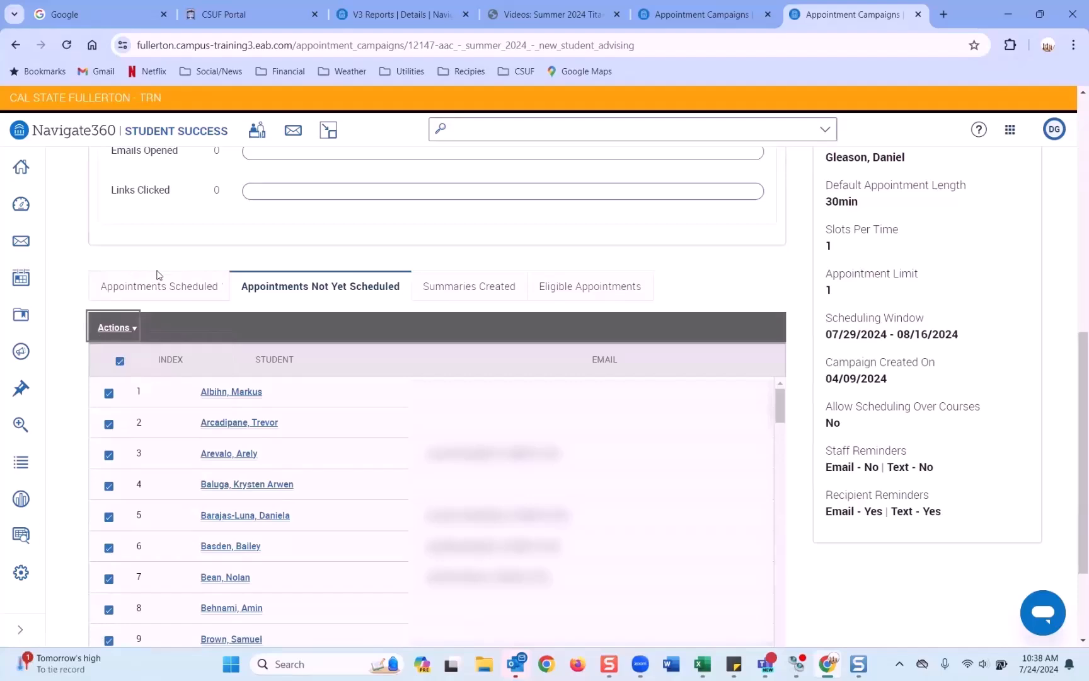
{"action": "left_click", "coordinate": [119, 361]}
{"action": "scroll", "coordinate": [161, 372], "scroll_direction": "up", "scroll_amount": 5}
{"action": "scroll", "coordinate": [164, 374], "scroll_direction": "up", "scroll_amount": 3}
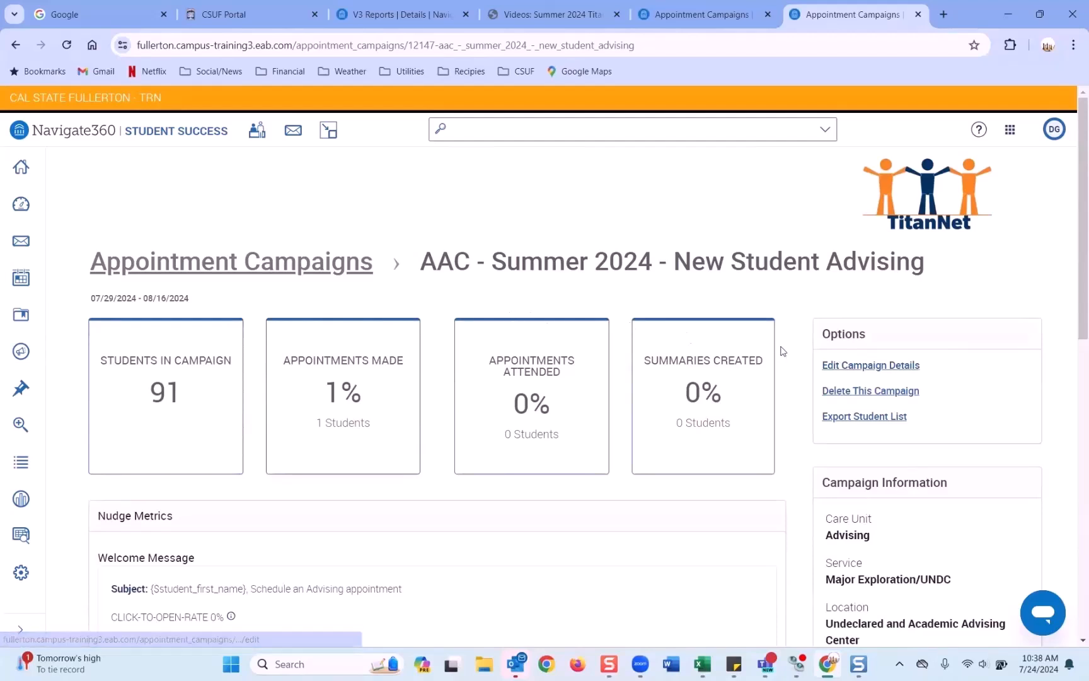
Step: Edit the AAC Summer 2024 campaign details and go from Verify Recipients to Add More Recipients
{"action": "left_click", "coordinate": [862, 369]}
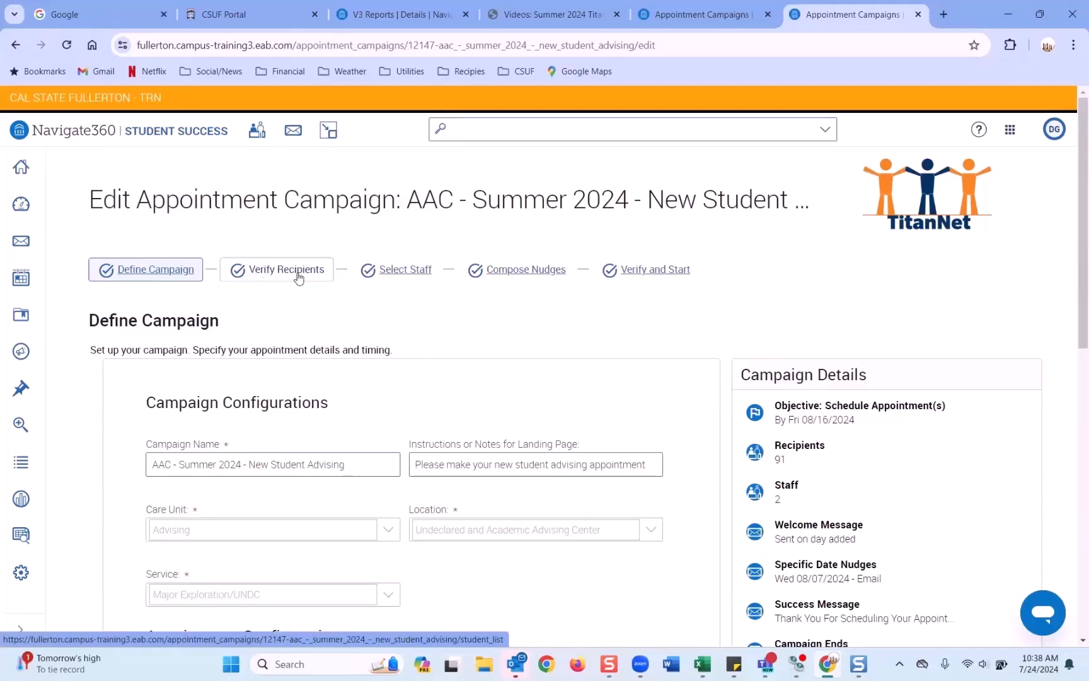
{"action": "left_click", "coordinate": [293, 275]}
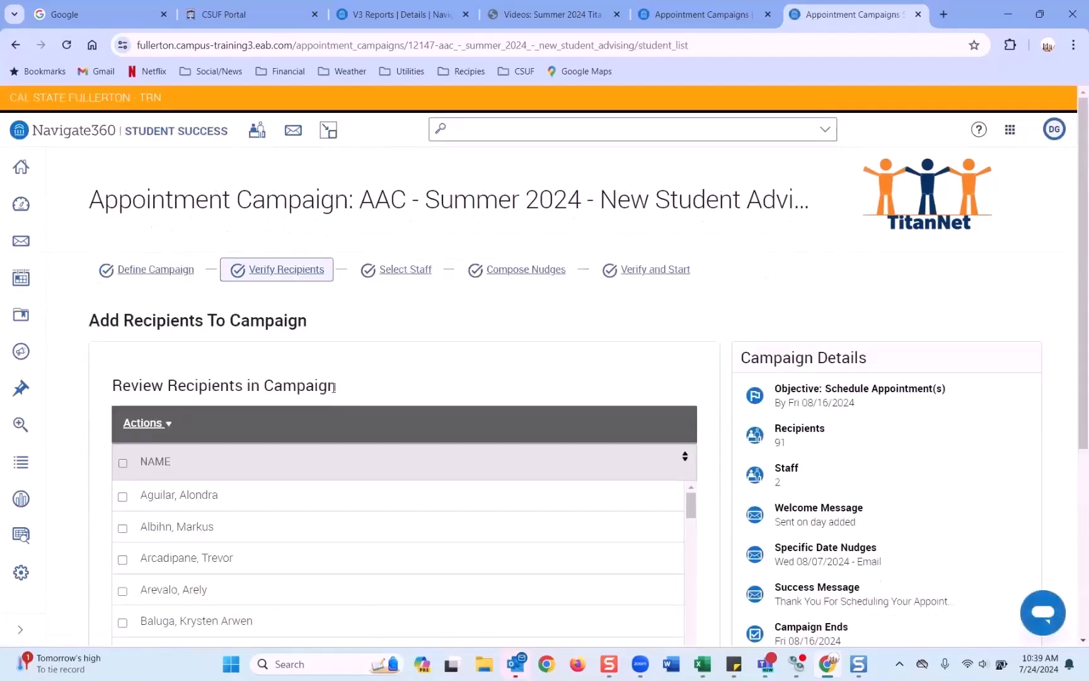
{"action": "scroll", "coordinate": [328, 374], "scroll_direction": "down", "scroll_amount": 8}
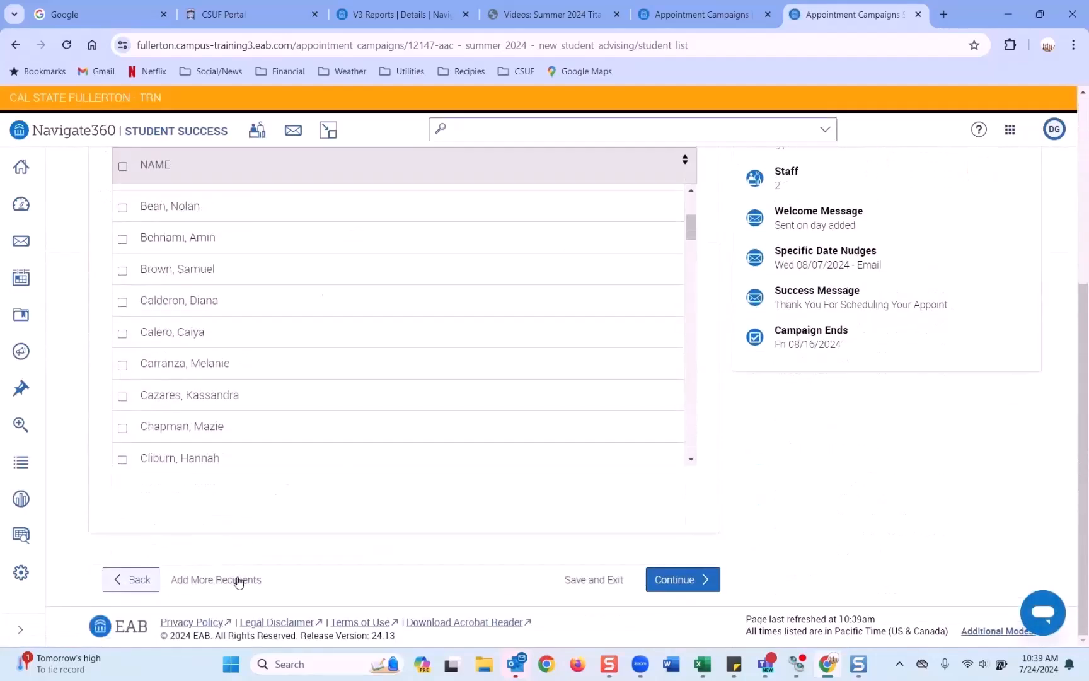
{"action": "left_click", "coordinate": [239, 581]}
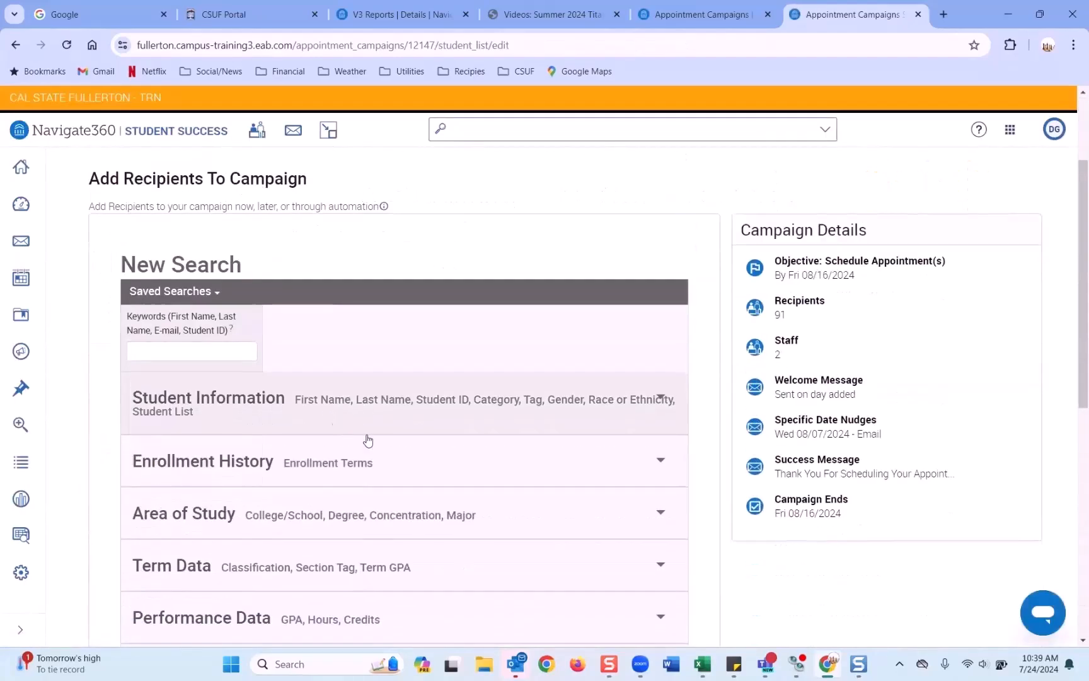
Step: Run a student keyword search, mark the first match, and check the note listing test students
{"action": "left_click", "coordinate": [183, 353]}
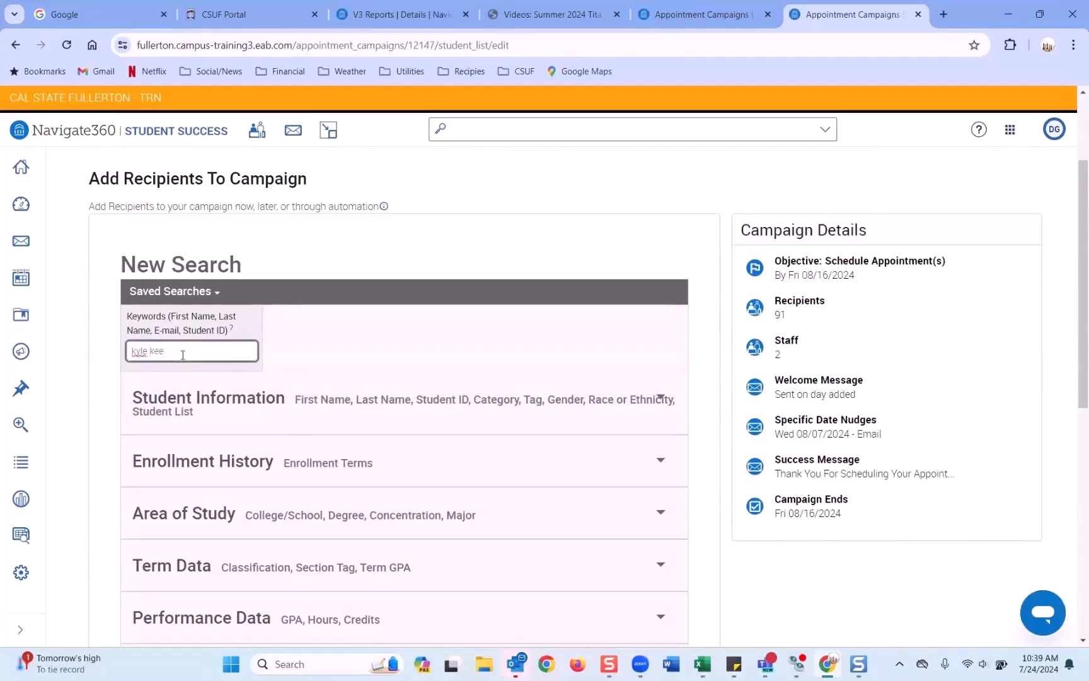
{"action": "scroll", "coordinate": [183, 355], "scroll_direction": "down", "scroll_amount": 5}
{"action": "left_click", "coordinate": [209, 613]}
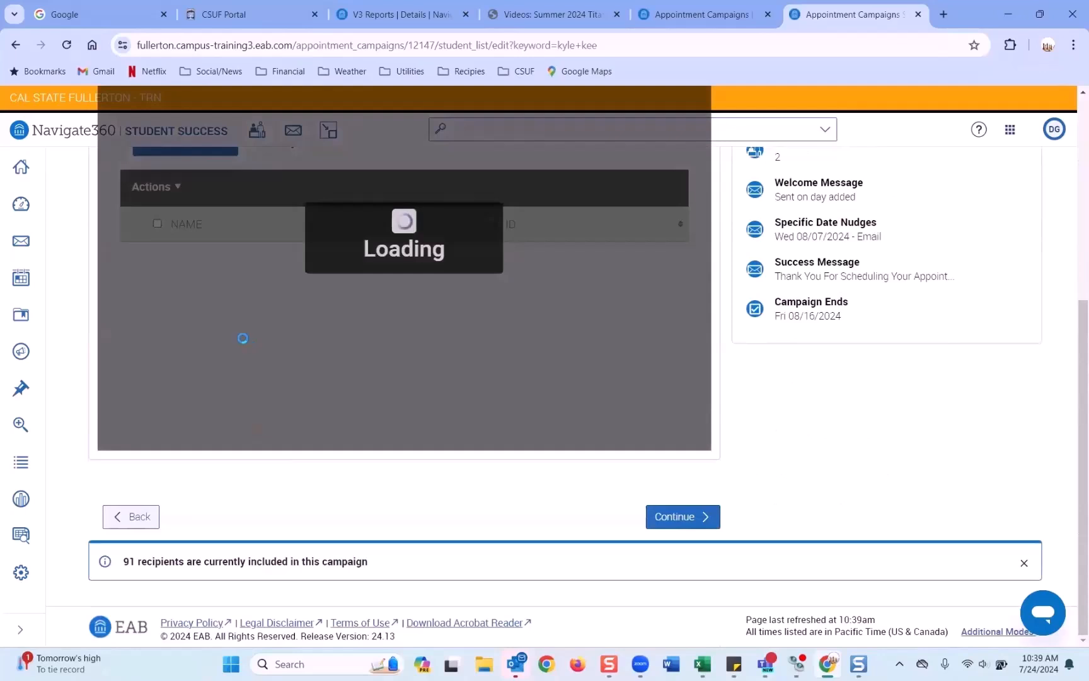
{"action": "scroll", "coordinate": [243, 339], "scroll_direction": "up", "scroll_amount": 1}
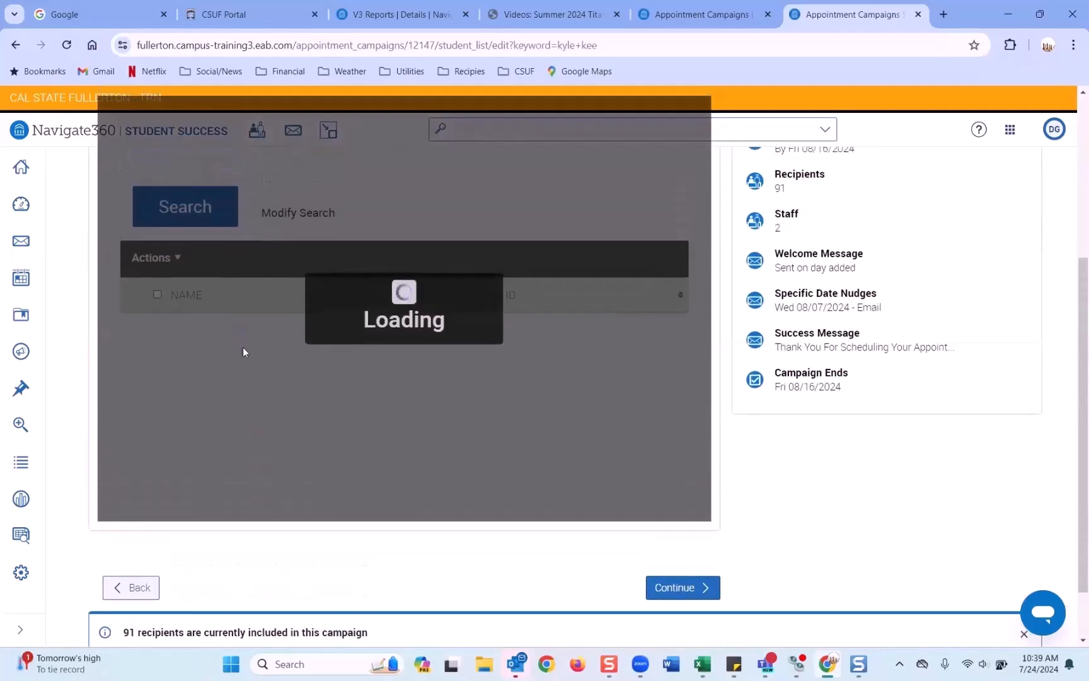
{"action": "scroll", "coordinate": [169, 435], "scroll_direction": "down", "scroll_amount": 3}
{"action": "scroll", "coordinate": [169, 435], "scroll_direction": "down", "scroll_amount": 2}
{"action": "scroll", "coordinate": [169, 428], "scroll_direction": "up", "scroll_amount": 5}
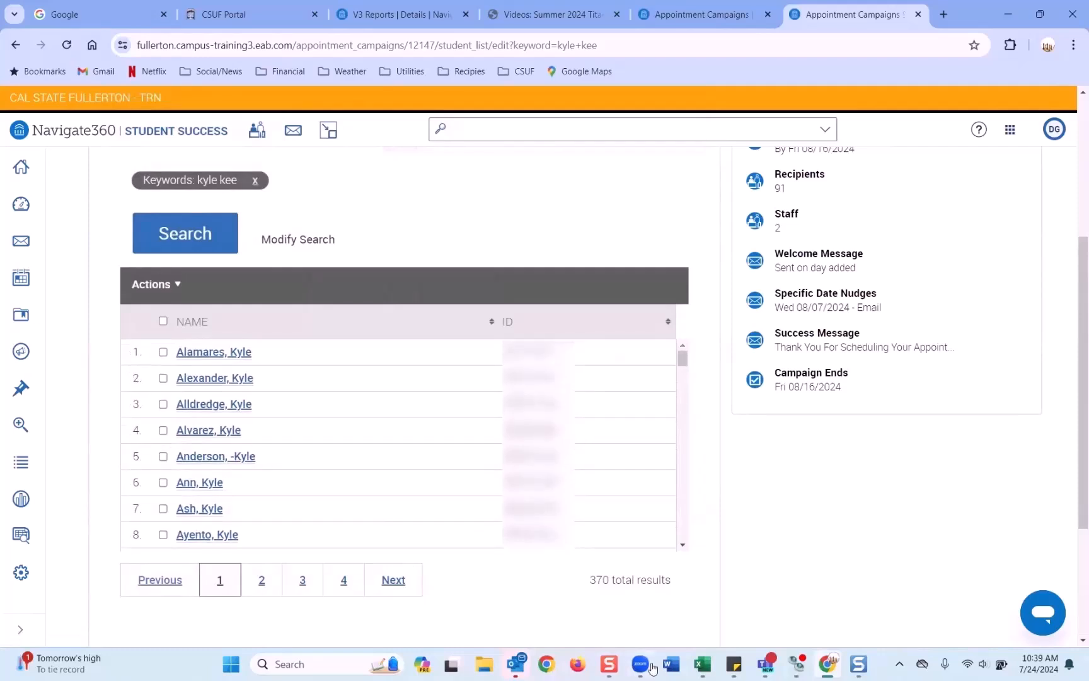
{"action": "left_click", "coordinate": [163, 352]}
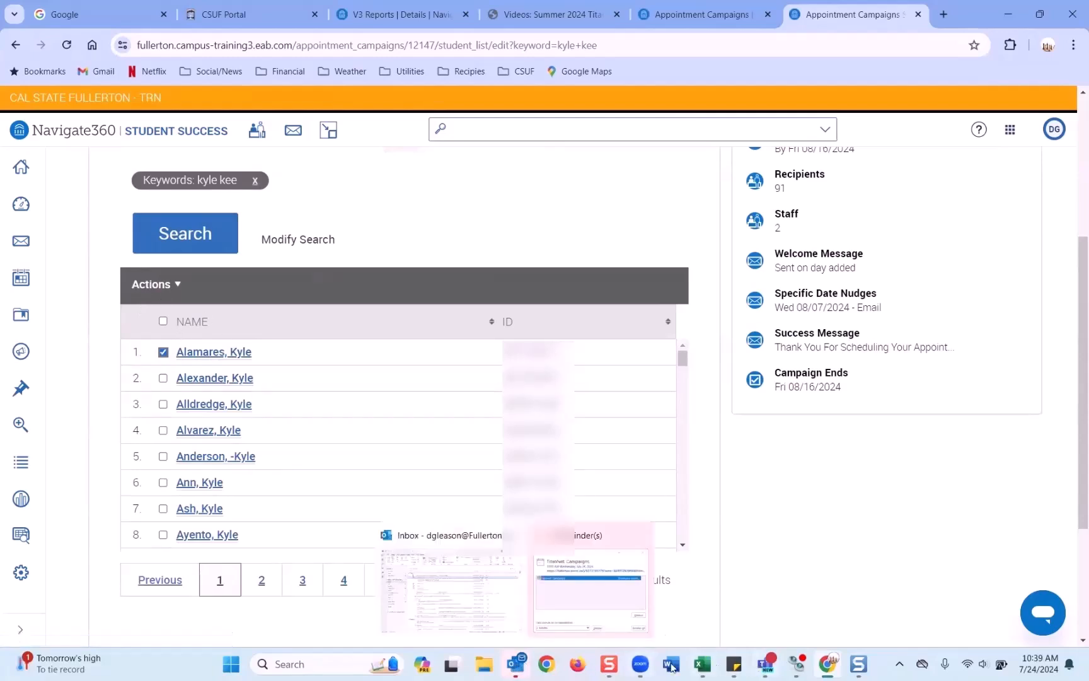
{"action": "left_click", "coordinate": [734, 664]}
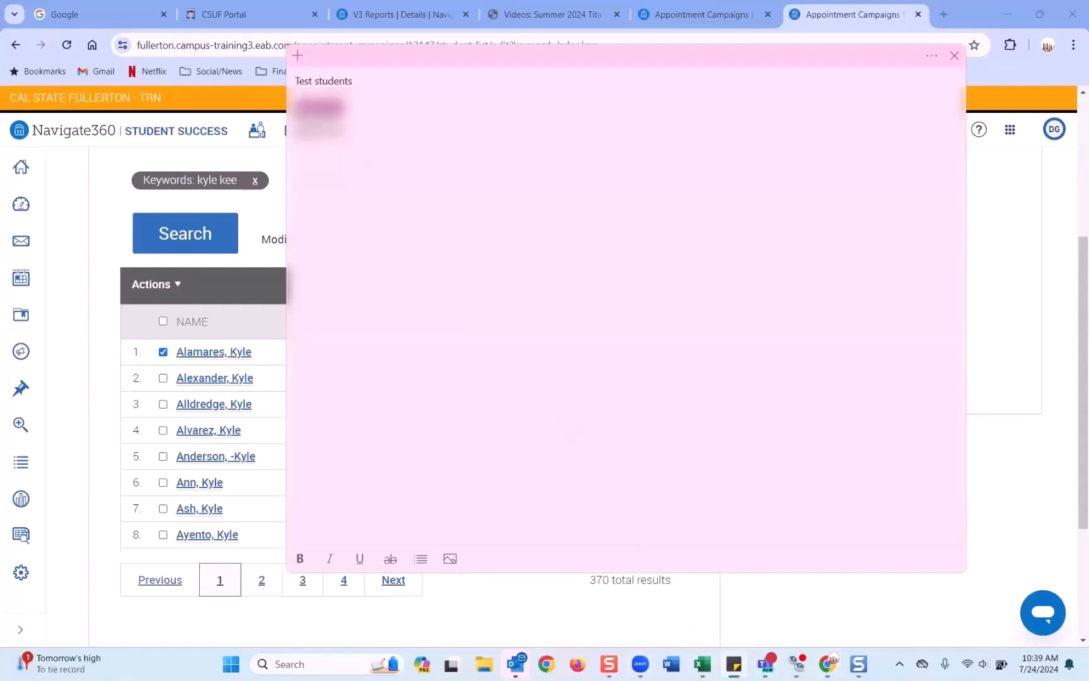
{"action": "scroll", "coordinate": [82, 258], "scroll_direction": "up", "scroll_amount": 3}
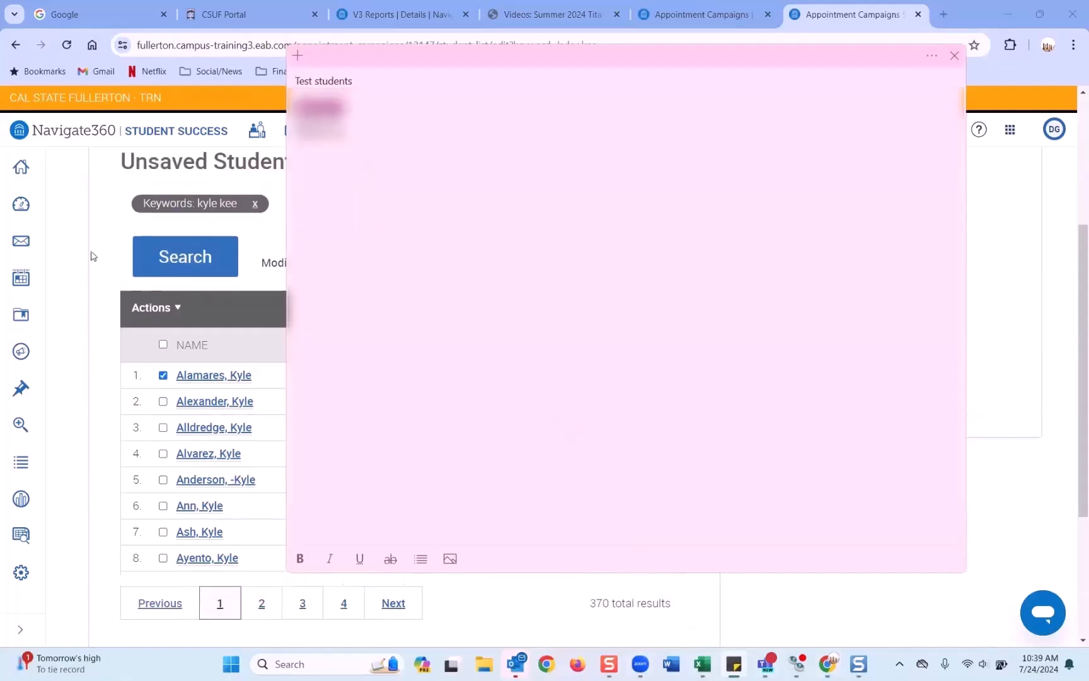
Step: Search again by the test student's ID, select the single result and add them, reaching 92 recipients
{"action": "left_click", "coordinate": [276, 465]}
{"action": "left_click_drag", "start_coordinate": [187, 402], "coordinate": [107, 401]}
{"action": "key", "text": "ctrl+v"}
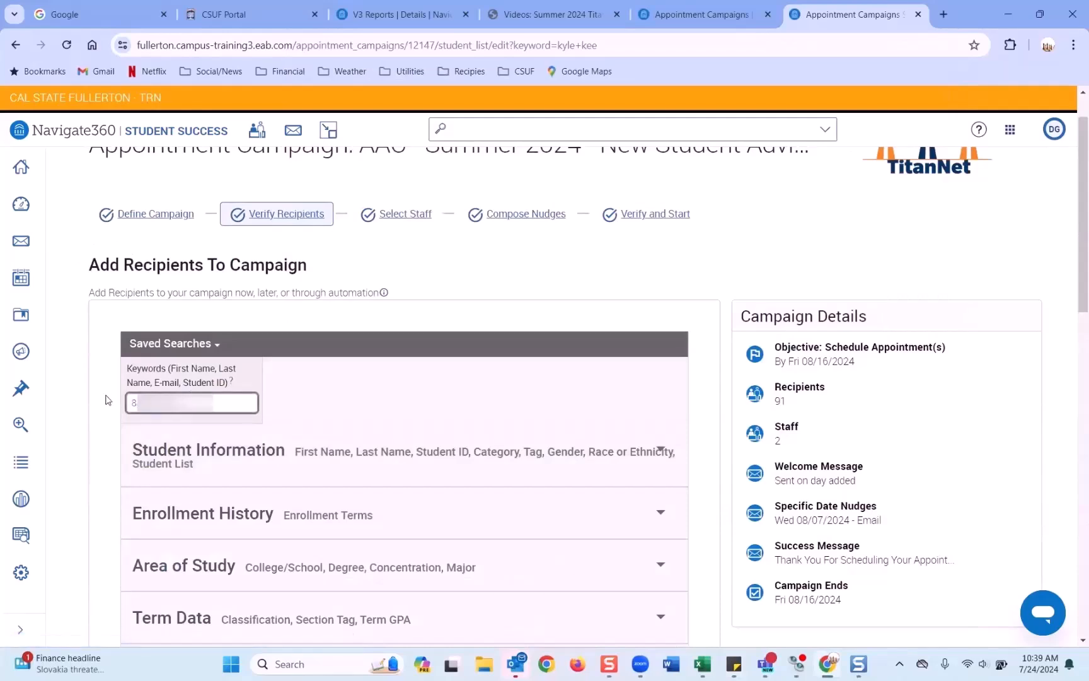
{"action": "scroll", "coordinate": [661, 449], "scroll_direction": "down", "scroll_amount": 8}
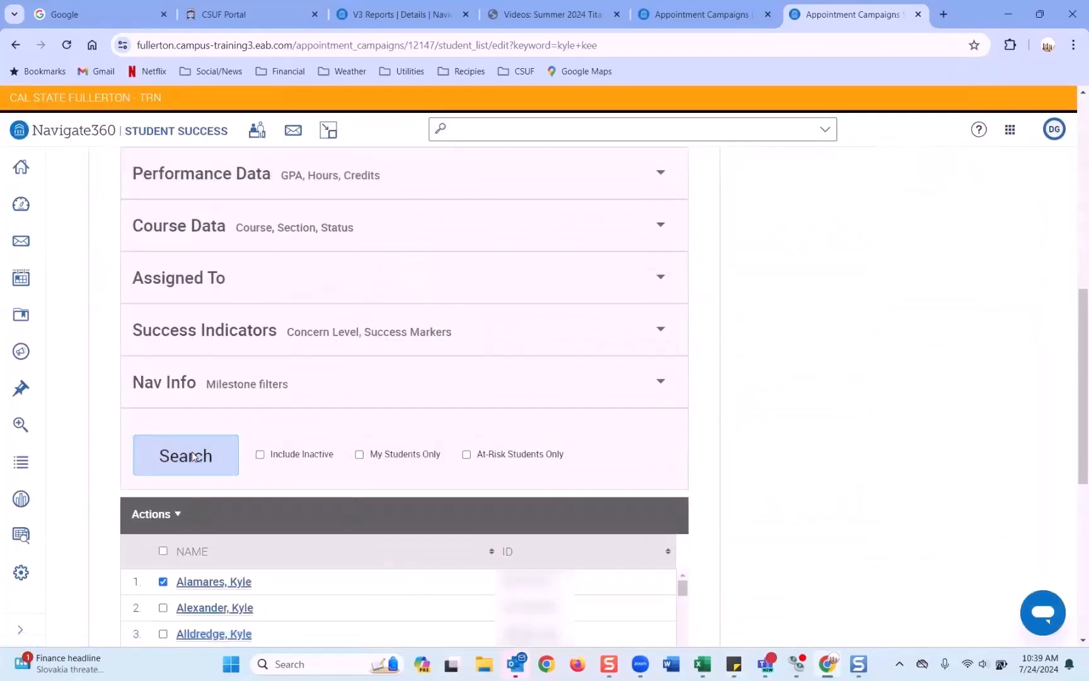
{"action": "left_click", "coordinate": [193, 456]}
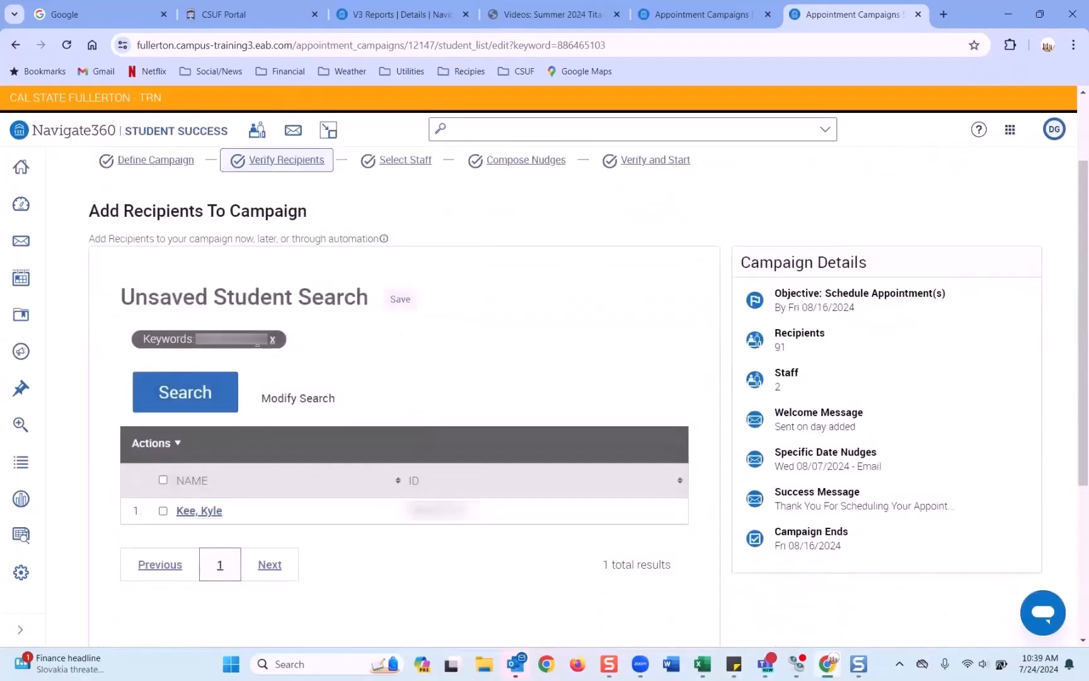
{"action": "left_click", "coordinate": [163, 511]}
{"action": "scroll", "coordinate": [516, 545], "scroll_direction": "down", "scroll_amount": 3}
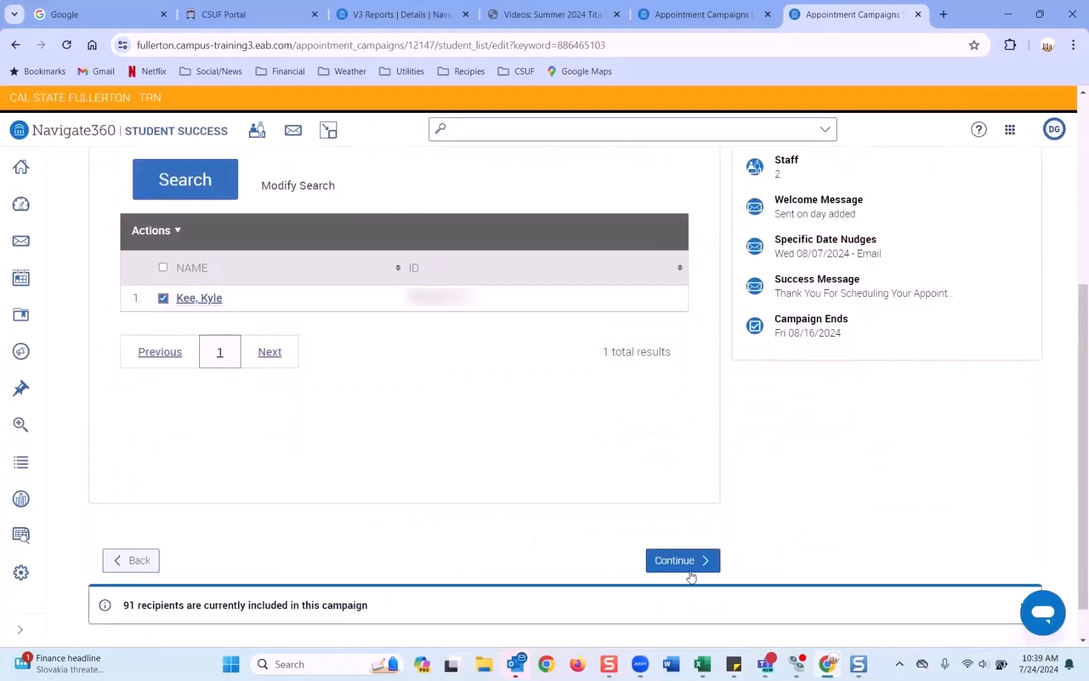
{"action": "left_click", "coordinate": [678, 566]}
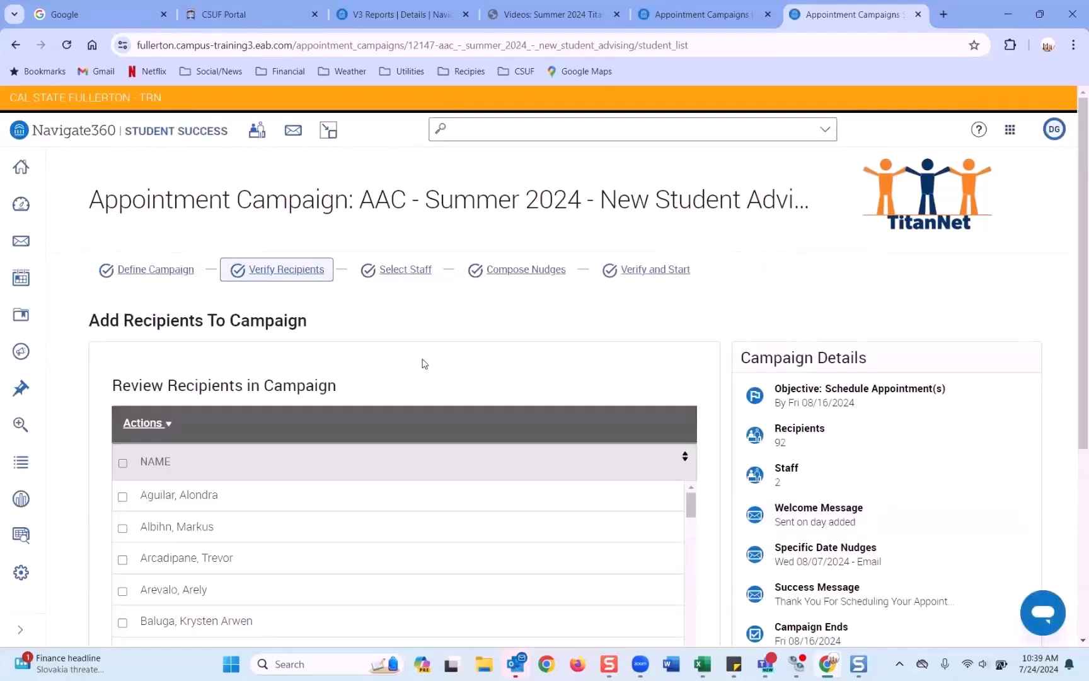
{"action": "scroll", "coordinate": [424, 363], "scroll_direction": "down", "scroll_amount": 1}
{"action": "scroll", "coordinate": [423, 368], "scroll_direction": "down", "scroll_amount": 4}
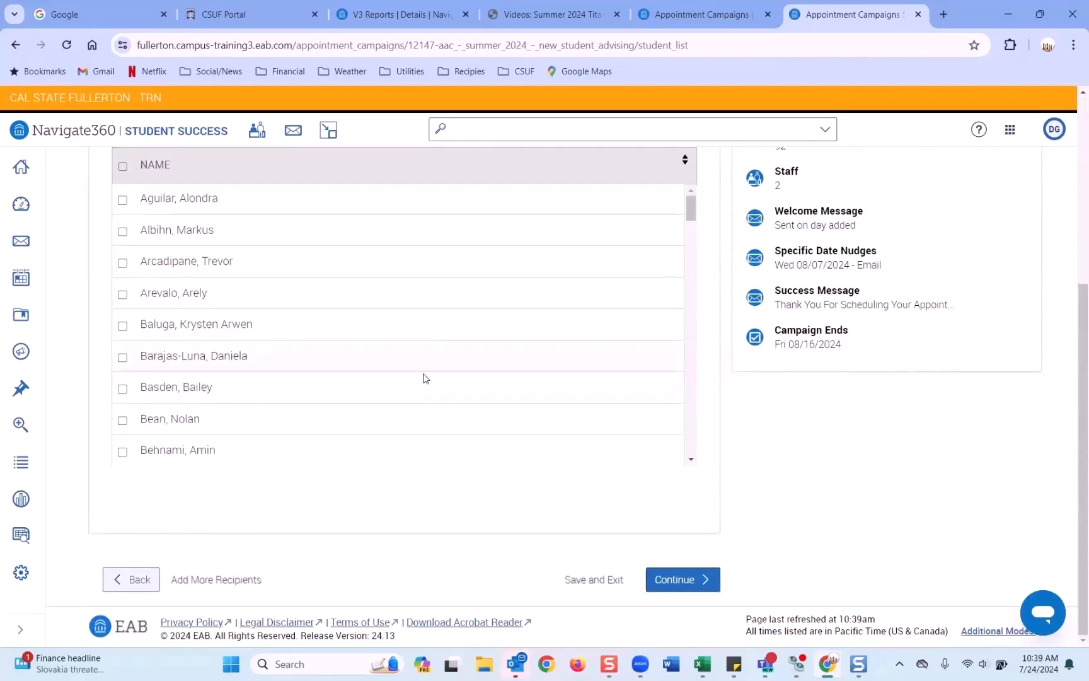
{"action": "scroll", "coordinate": [426, 372], "scroll_direction": "up", "scroll_amount": 5}
{"action": "scroll", "coordinate": [426, 375], "scroll_direction": "down", "scroll_amount": 5}
Step: Show appointment availabilities and tick a third advisor, bringing campaign staff to 3
{"action": "left_click", "coordinate": [689, 583]}
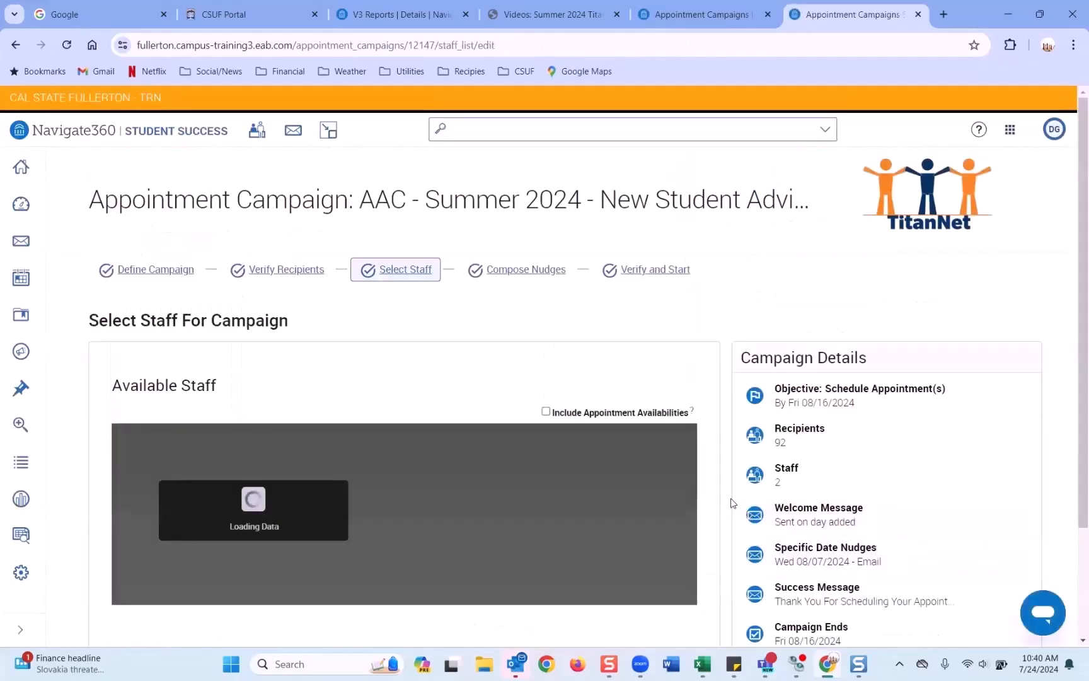
{"action": "left_click", "coordinate": [545, 412]}
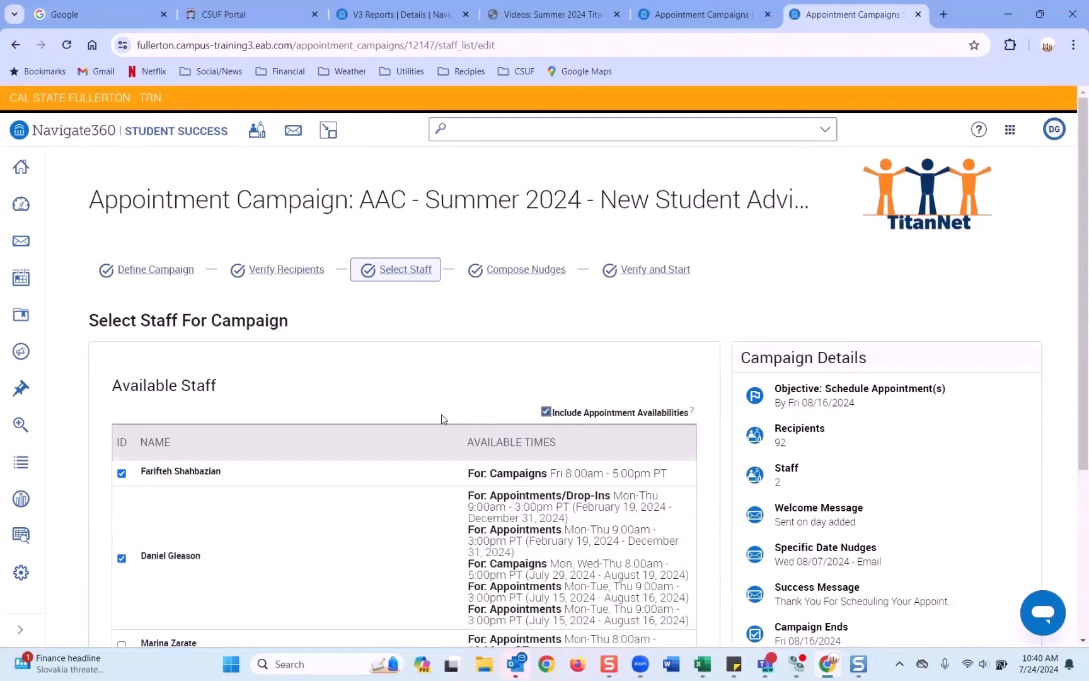
{"action": "scroll", "coordinate": [444, 418], "scroll_direction": "down", "scroll_amount": 3}
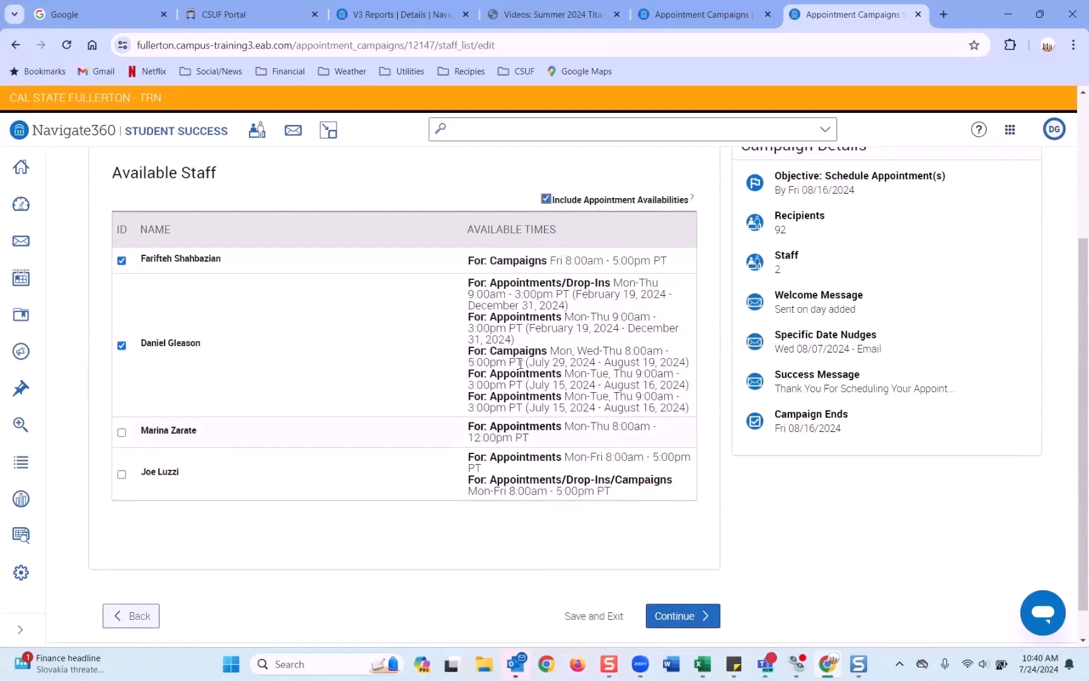
{"action": "left_click", "coordinate": [122, 433]}
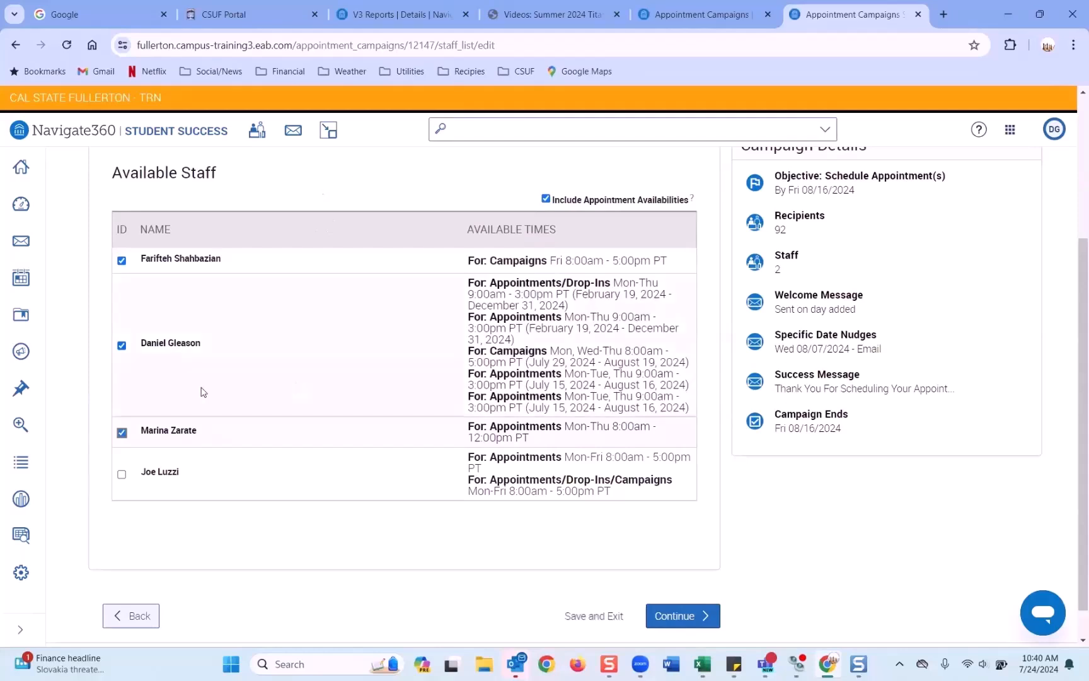
{"action": "left_click", "coordinate": [676, 623]}
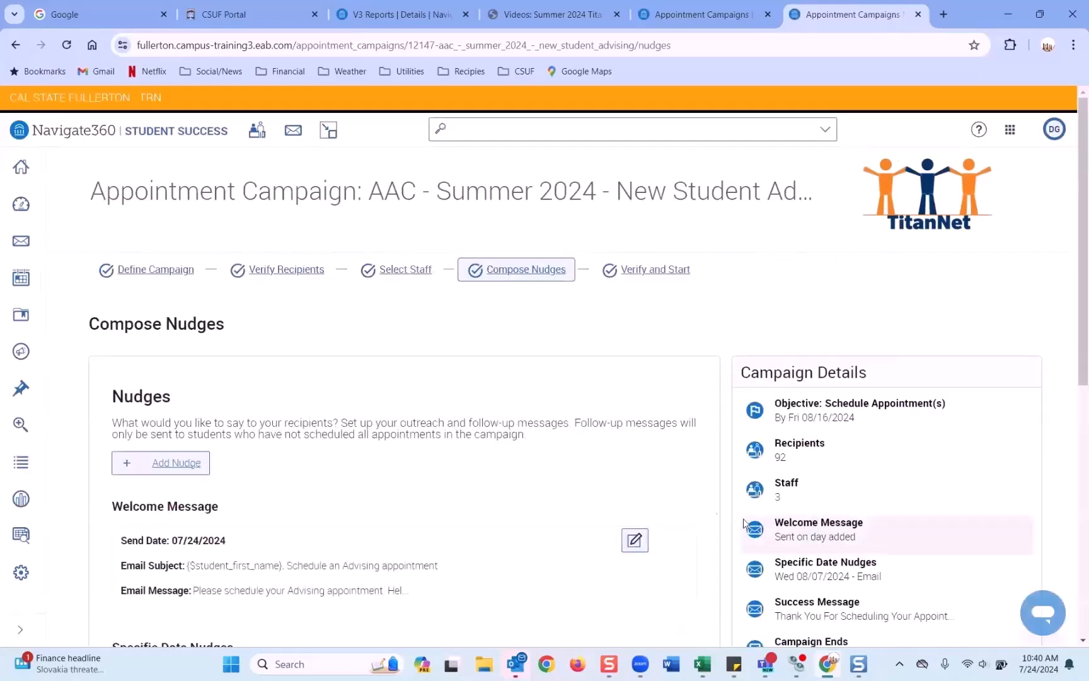
Step: Move past Compose Nudges and review the Verify & Start summary with 92 recipients and 3 staff
{"action": "scroll", "coordinate": [690, 487], "scroll_direction": "down", "scroll_amount": 8}
{"action": "left_click", "coordinate": [687, 580]}
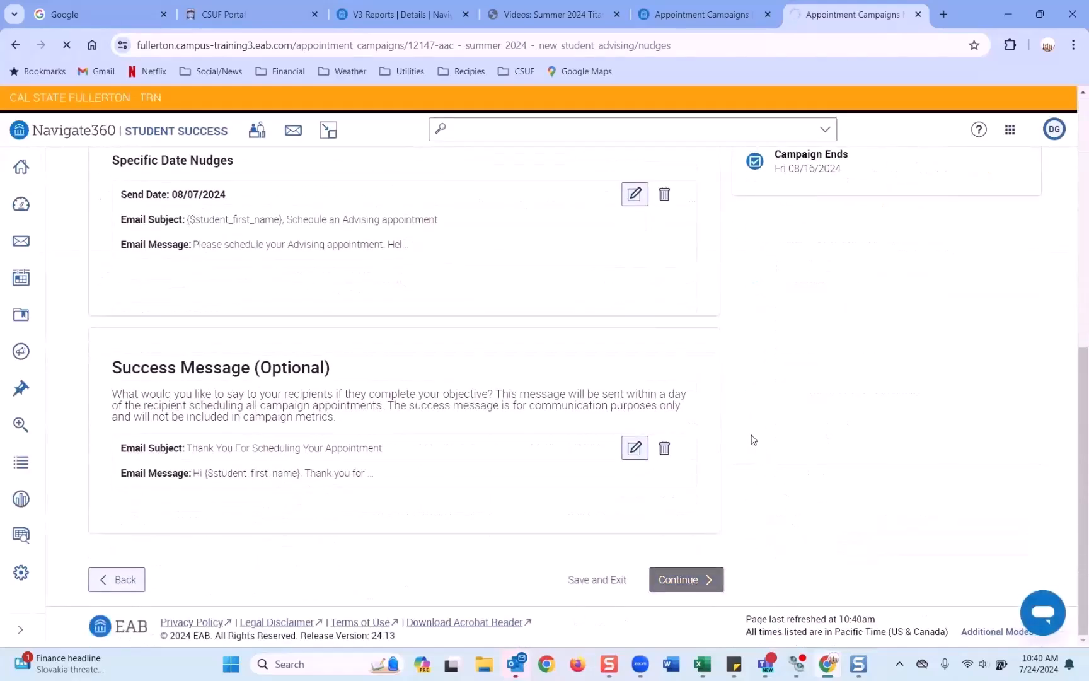
{"action": "scroll", "coordinate": [605, 433], "scroll_direction": "down", "scroll_amount": 2}
{"action": "scroll", "coordinate": [606, 434], "scroll_direction": "up", "scroll_amount": 3}
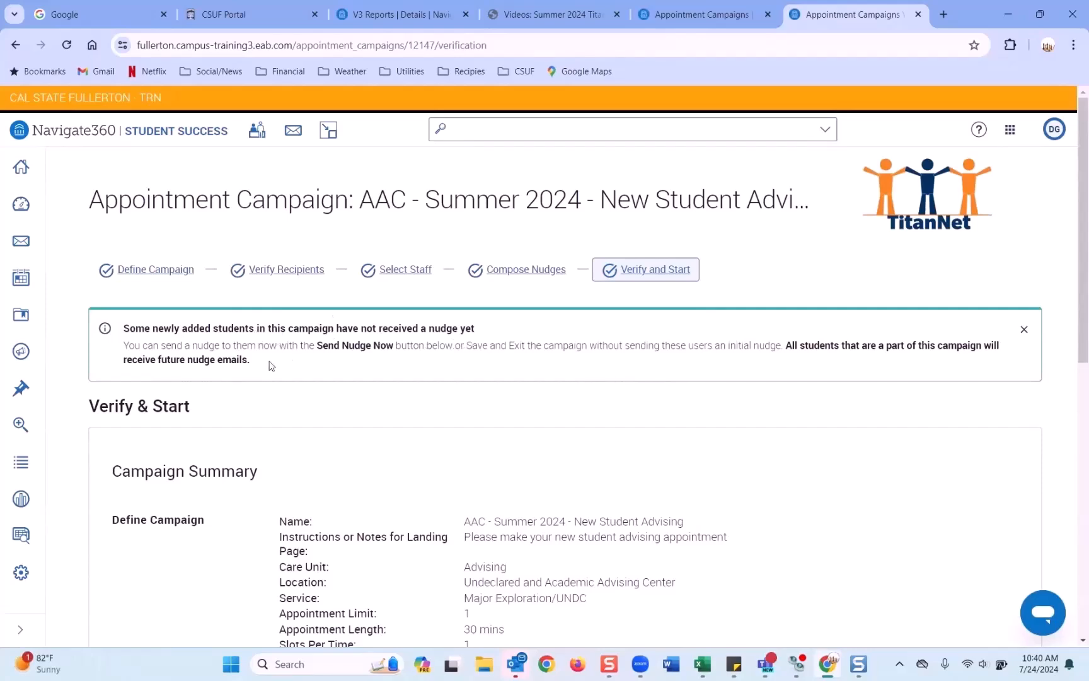
{"action": "scroll", "coordinate": [358, 343], "scroll_direction": "down", "scroll_amount": 10}
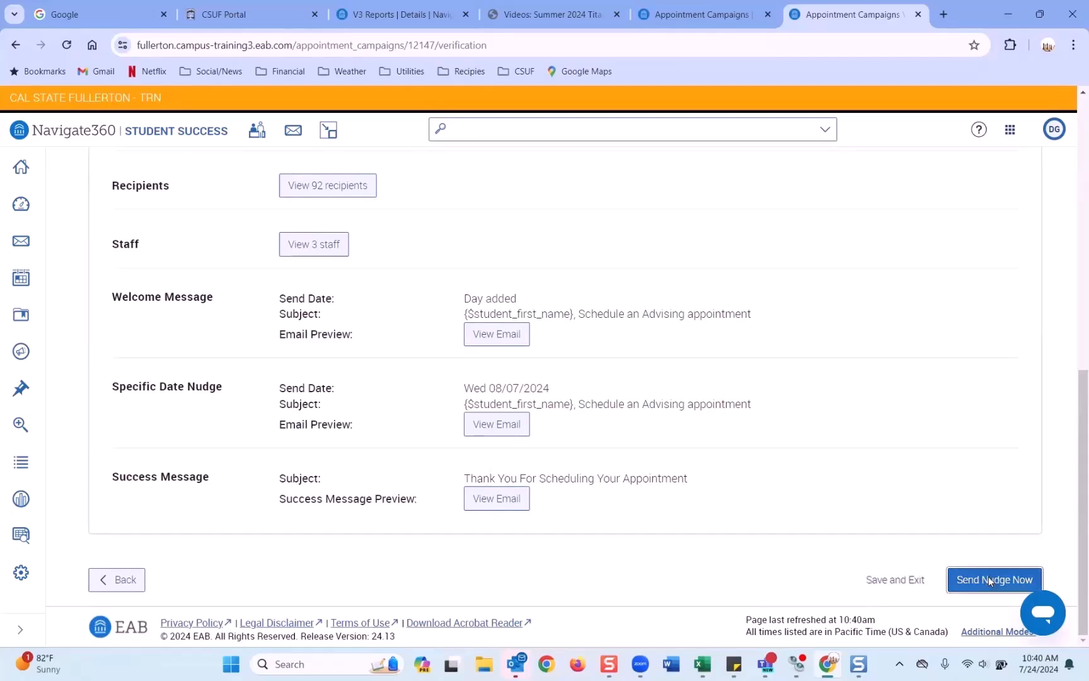
Step: Review the advising-appointment nudge email and send it to the newly added students
{"action": "left_click", "coordinate": [990, 580]}
{"action": "scroll", "coordinate": [466, 340], "scroll_direction": "down", "scroll_amount": 3}
{"action": "scroll", "coordinate": [455, 351], "scroll_direction": "down", "scroll_amount": 1}
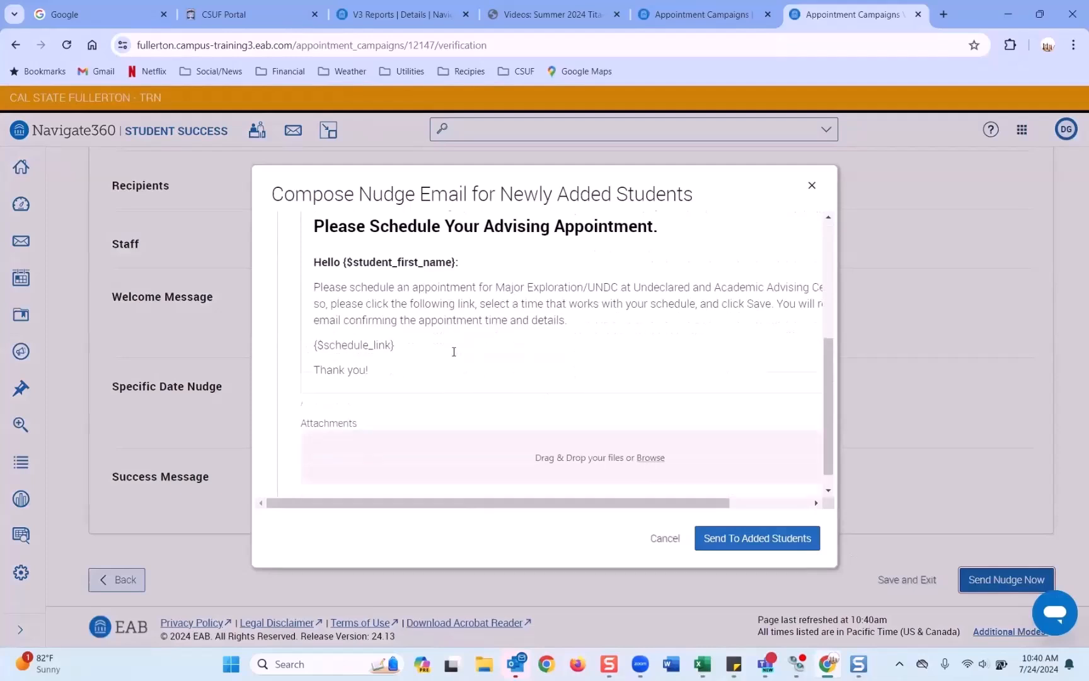
{"action": "scroll", "coordinate": [434, 308], "scroll_direction": "up", "scroll_amount": 5}
{"action": "scroll", "coordinate": [445, 292], "scroll_direction": "down", "scroll_amount": 5}
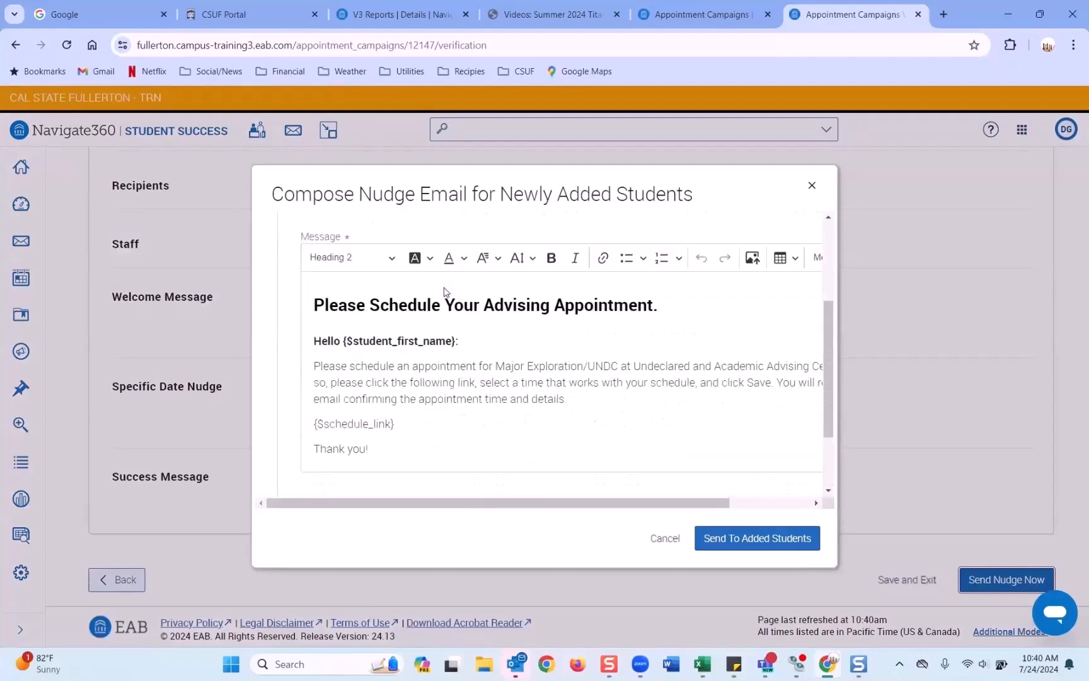
{"action": "left_click", "coordinate": [772, 545]}
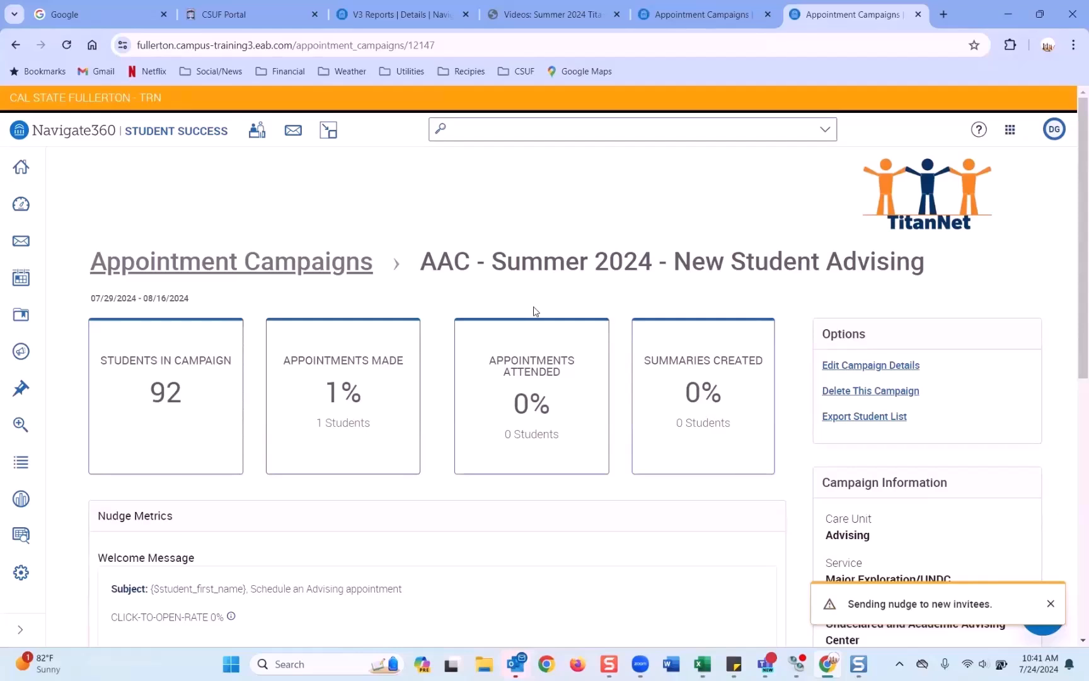
Step: Reopen Edit Campaign Details from the Options on the campaign overview
{"action": "left_click", "coordinate": [831, 369]}
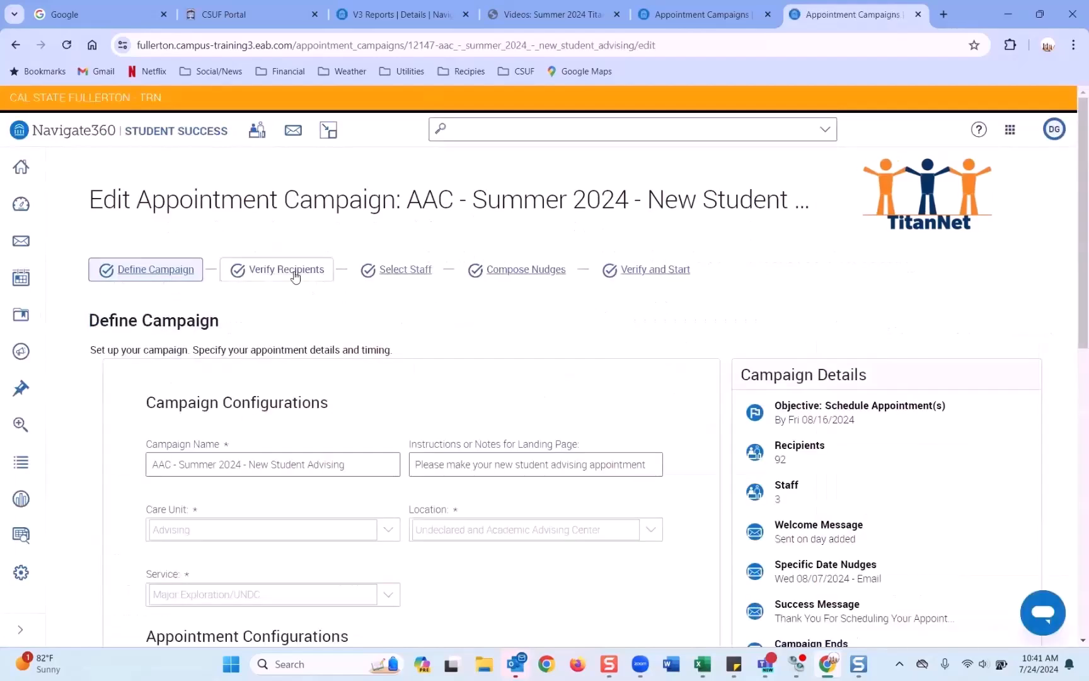
Step: Go to Verify Recipients and look through the Add More Recipients page
{"action": "left_click", "coordinate": [295, 275]}
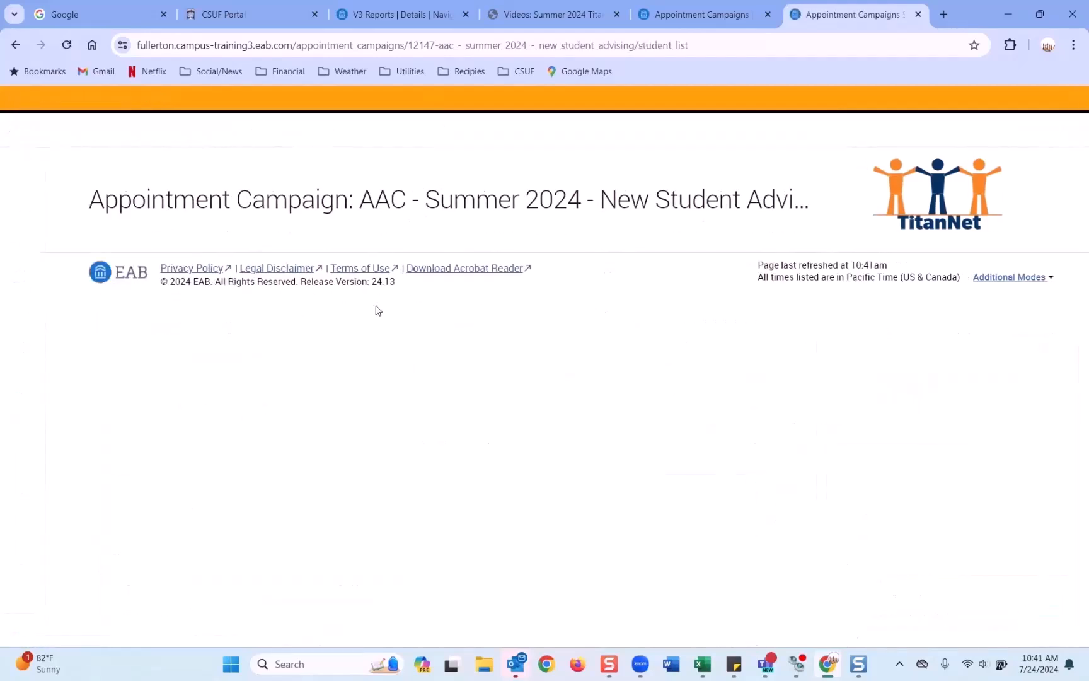
{"action": "scroll", "coordinate": [165, 331], "scroll_direction": "down", "scroll_amount": 3}
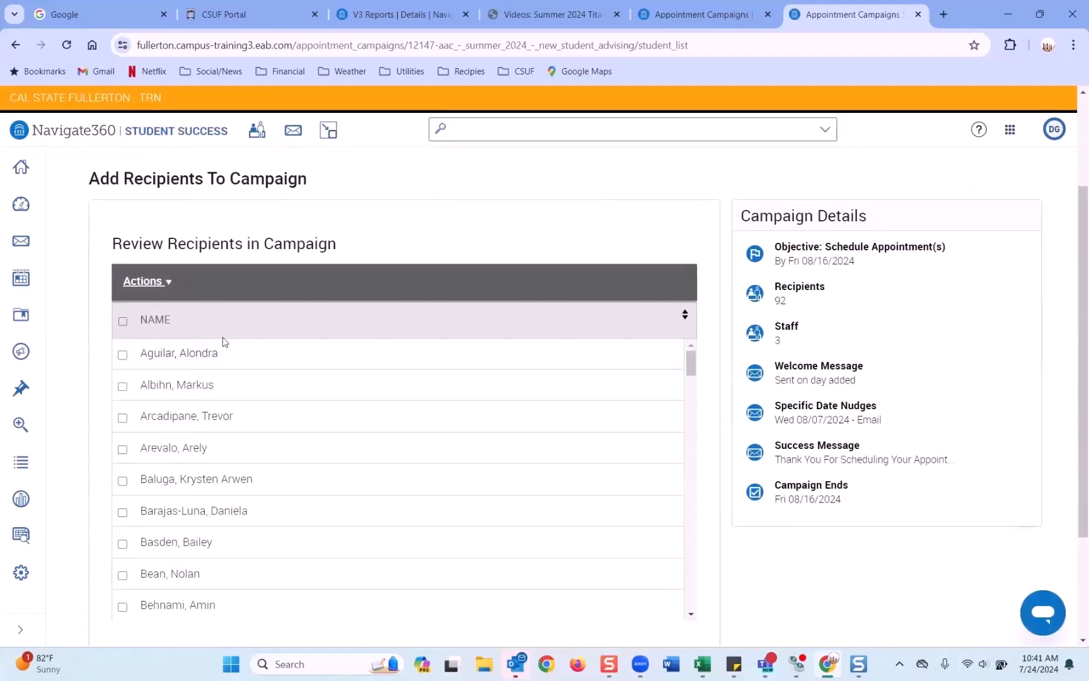
{"action": "scroll", "coordinate": [222, 343], "scroll_direction": "down", "scroll_amount": 3}
{"action": "left_click", "coordinate": [213, 582]}
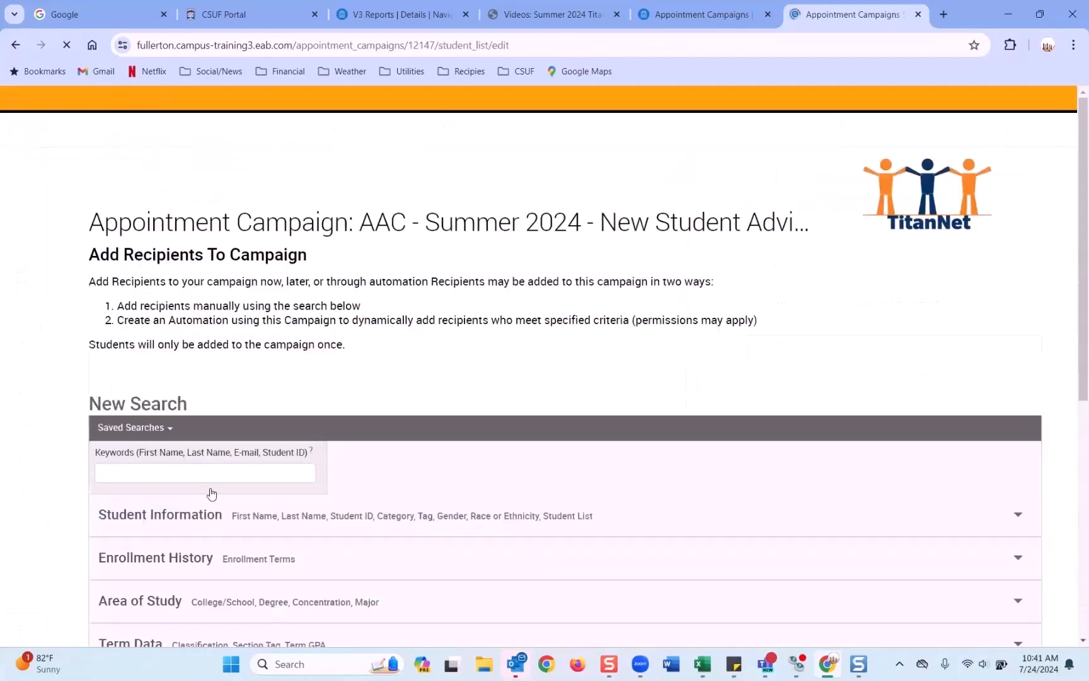
{"action": "scroll", "coordinate": [214, 441], "scroll_direction": "down", "scroll_amount": 10}
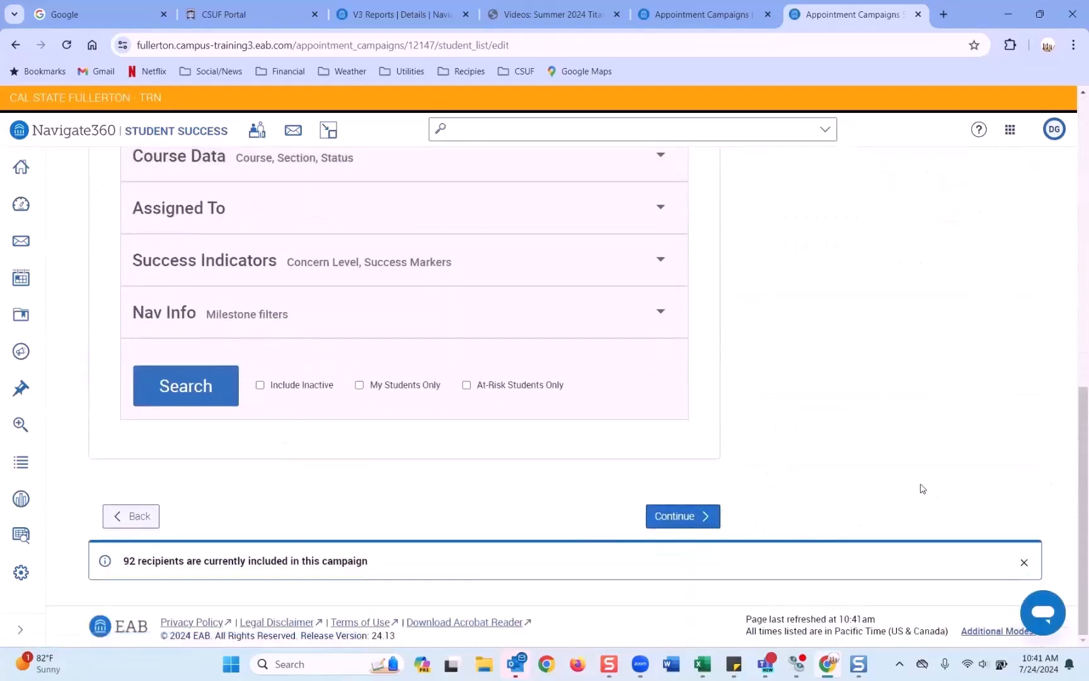
{"action": "left_click", "coordinate": [1073, 262]}
{"action": "left_click_drag", "start_coordinate": [1071, 258], "coordinate": [1072, 228]}
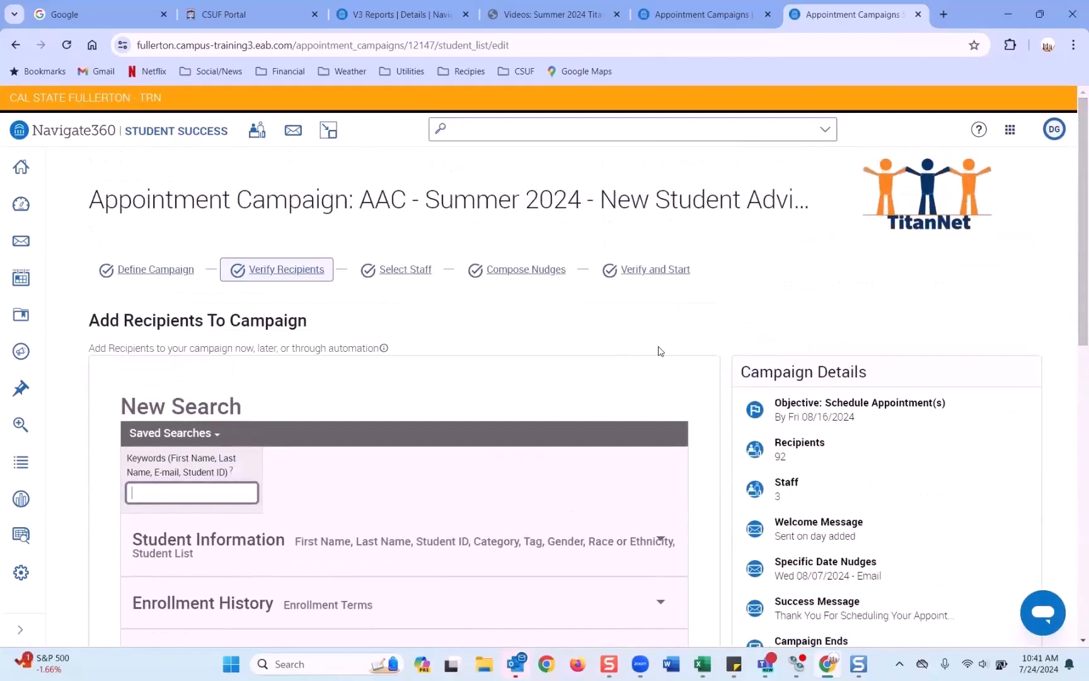
{"action": "scroll", "coordinate": [371, 307], "scroll_direction": "down", "scroll_amount": 6}
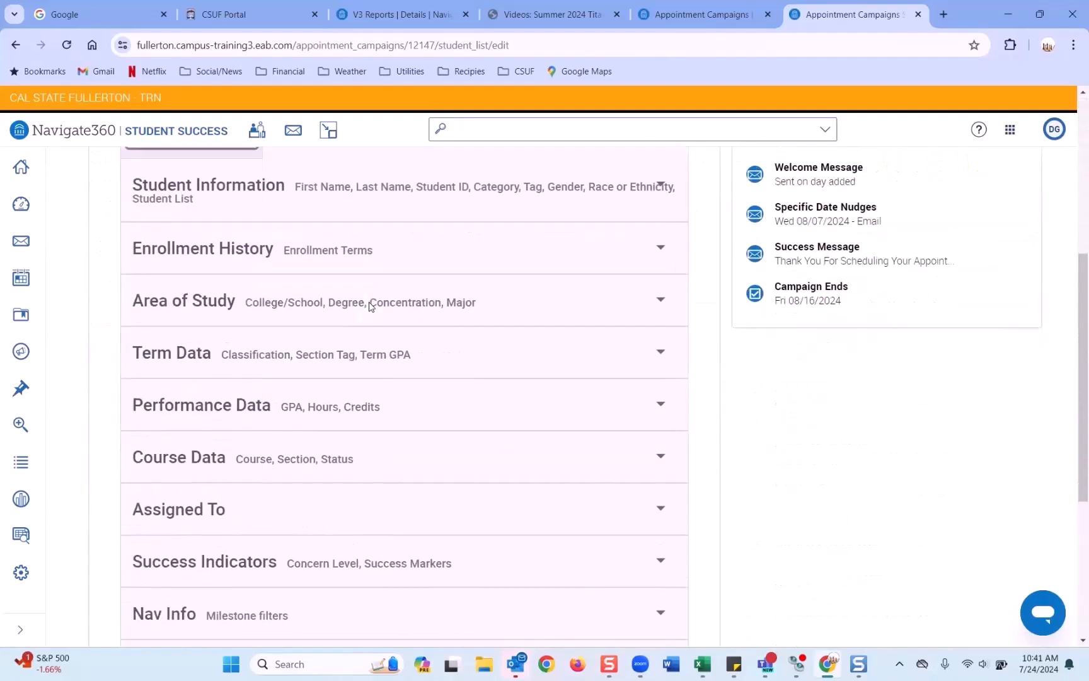
{"action": "scroll", "coordinate": [370, 303], "scroll_direction": "down", "scroll_amount": 3}
{"action": "scroll", "coordinate": [370, 303], "scroll_direction": "up", "scroll_amount": 9}
Step: Jump to Select Staff, review the three advisors, and save and exit the campaign
{"action": "left_click", "coordinate": [406, 271]}
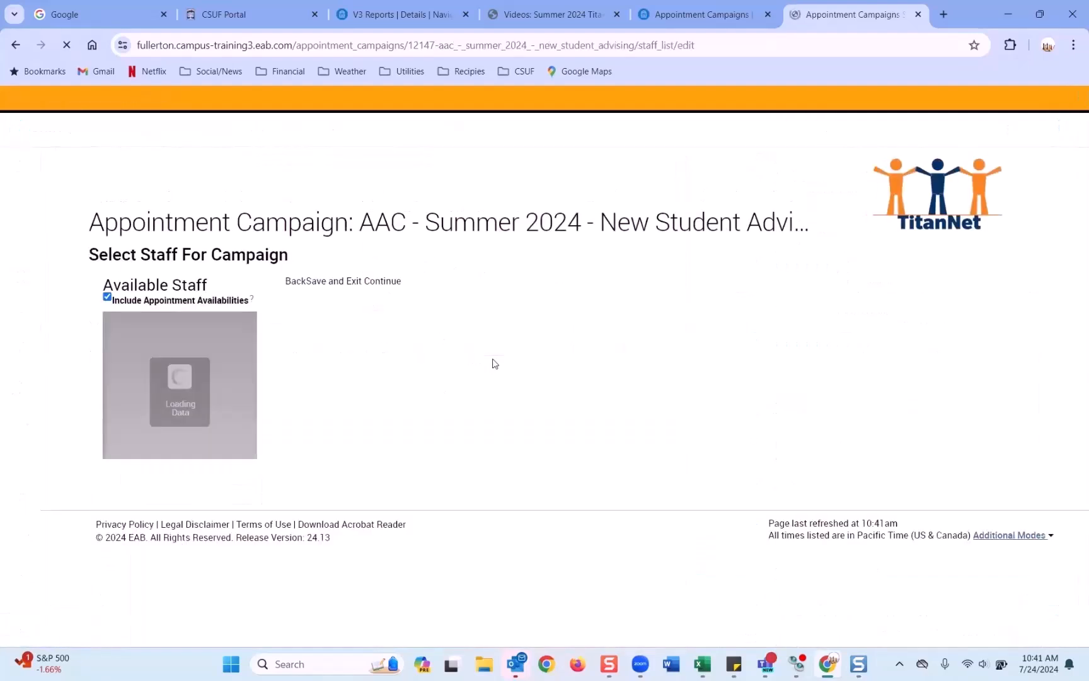
{"action": "scroll", "coordinate": [465, 382], "scroll_direction": "down", "scroll_amount": 1}
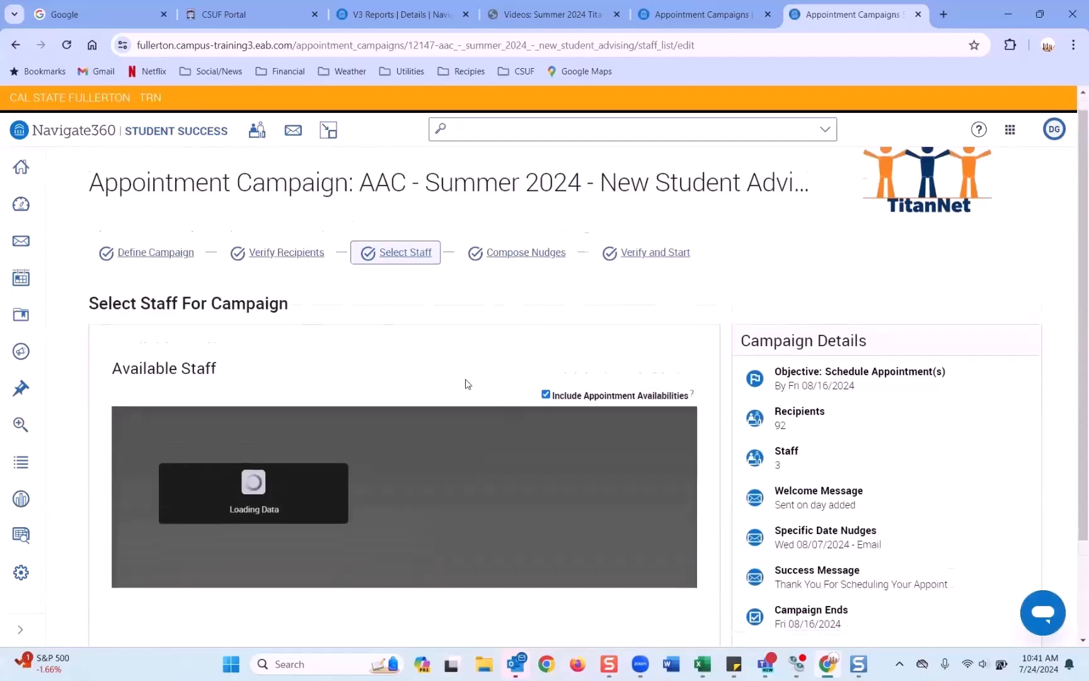
{"action": "scroll", "coordinate": [550, 346], "scroll_direction": "down", "scroll_amount": 3}
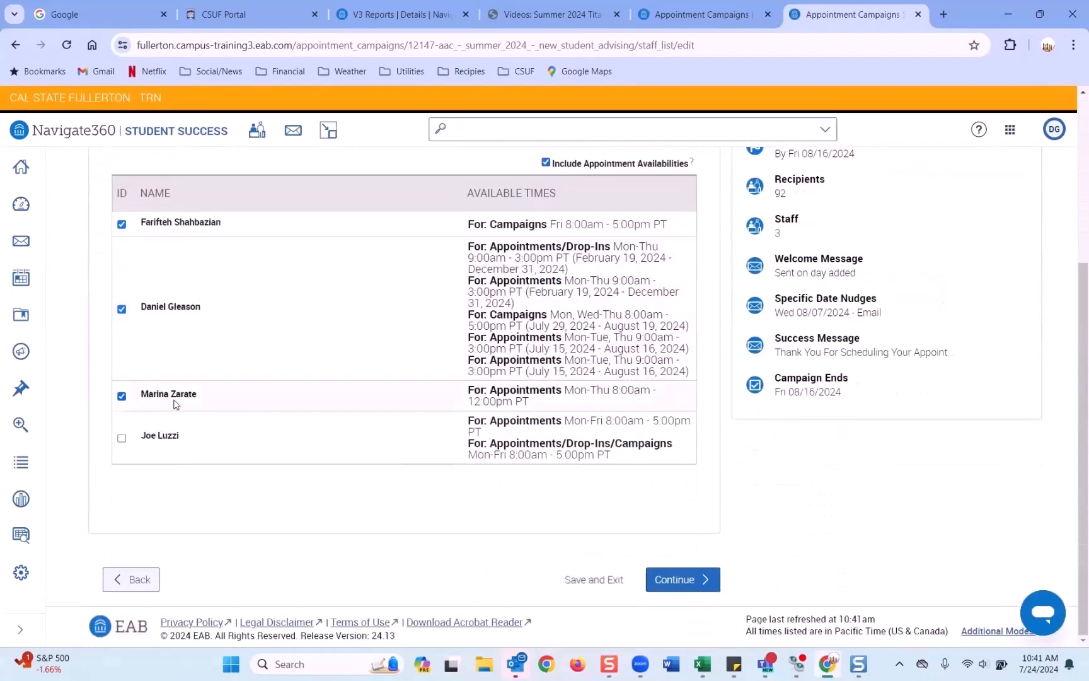
{"action": "scroll", "coordinate": [924, 489], "scroll_direction": "up", "scroll_amount": 4}
{"action": "scroll", "coordinate": [895, 504], "scroll_direction": "down", "scroll_amount": 4}
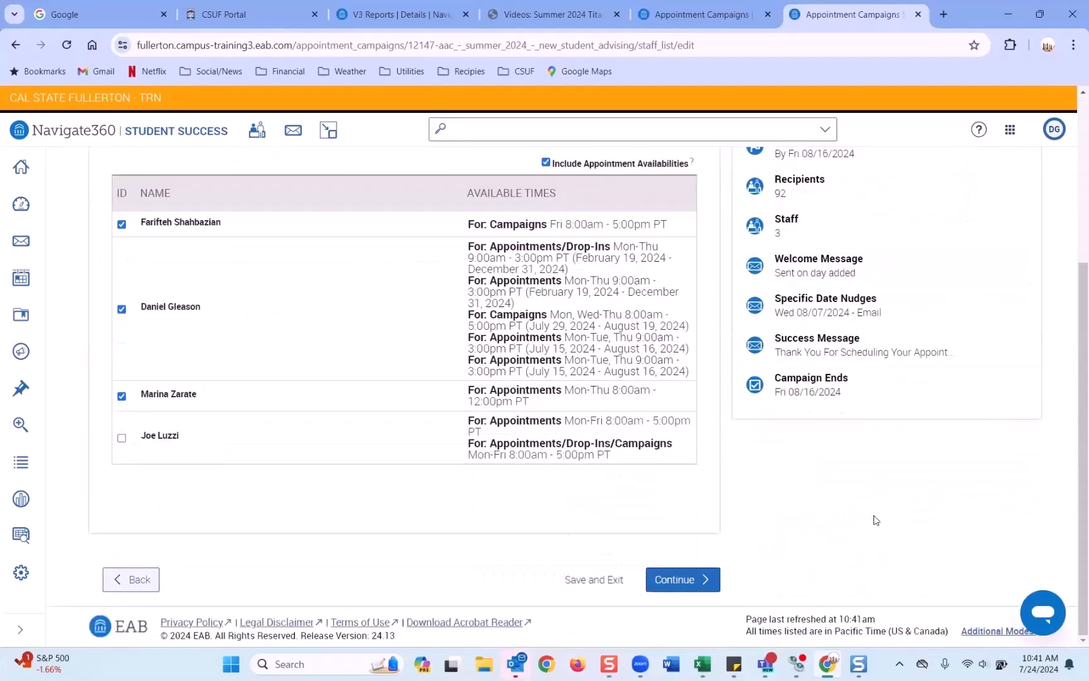
{"action": "left_click", "coordinate": [619, 579]}
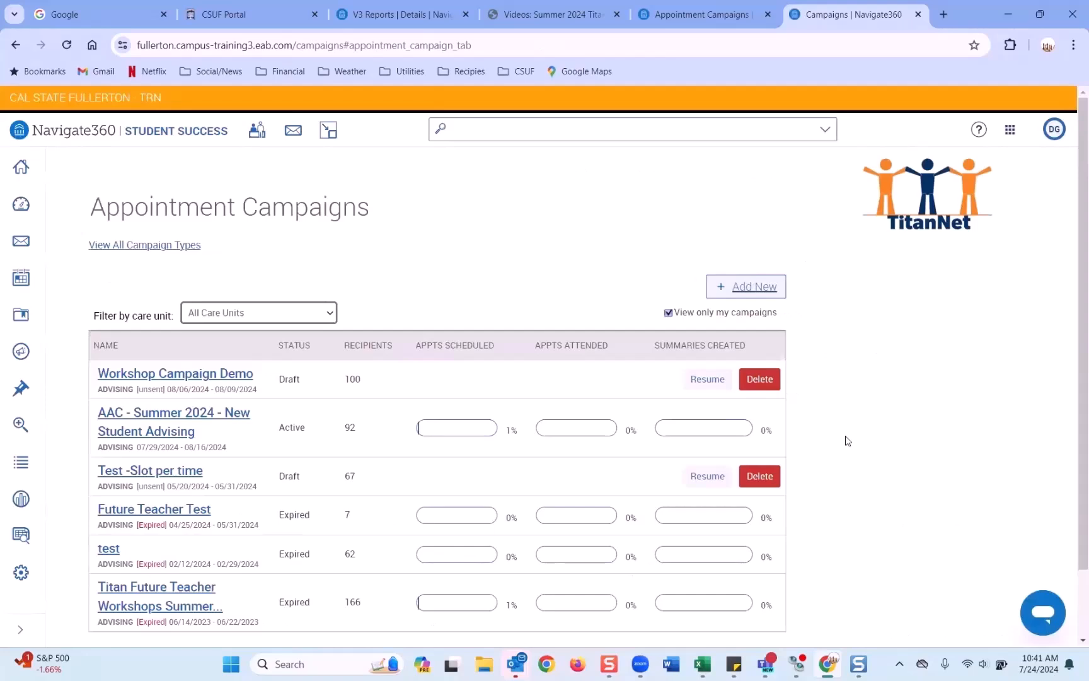
{"action": "left_click", "coordinate": [161, 436]}
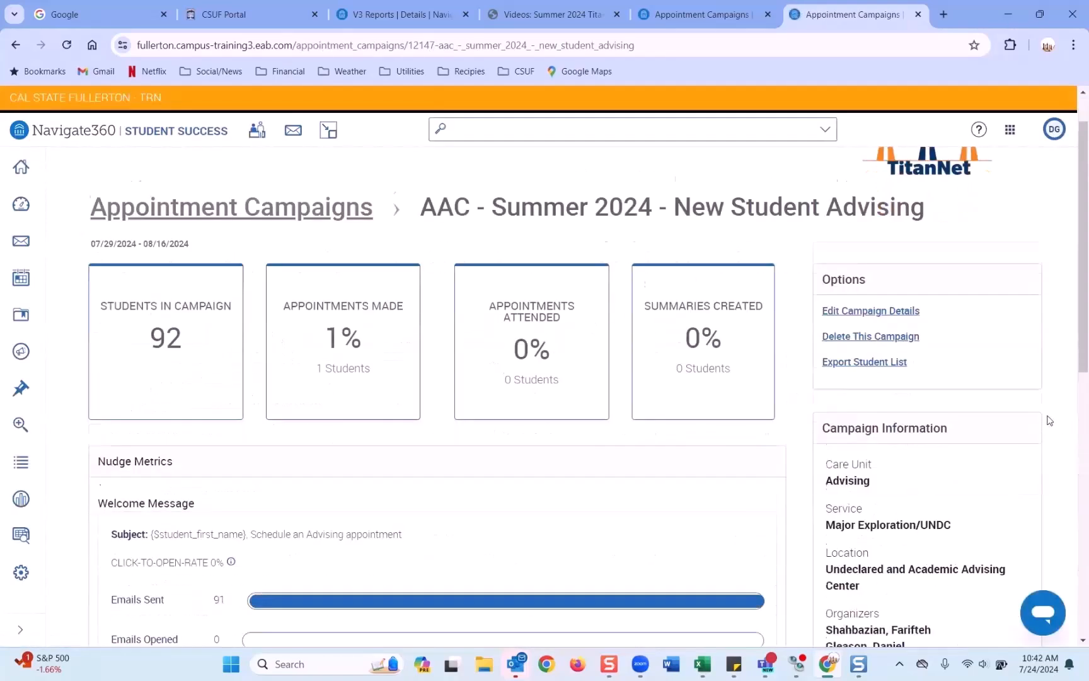
{"action": "scroll", "coordinate": [1050, 421], "scroll_direction": "down", "scroll_amount": 3}
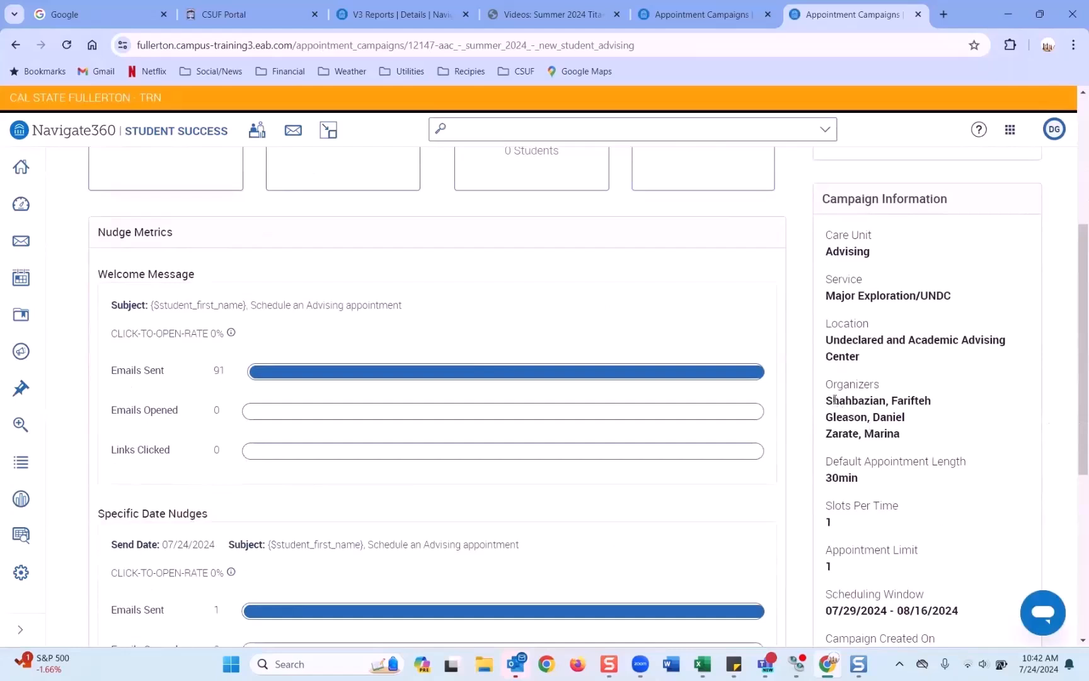
{"action": "left_click_drag", "start_coordinate": [836, 403], "coordinate": [906, 441]}
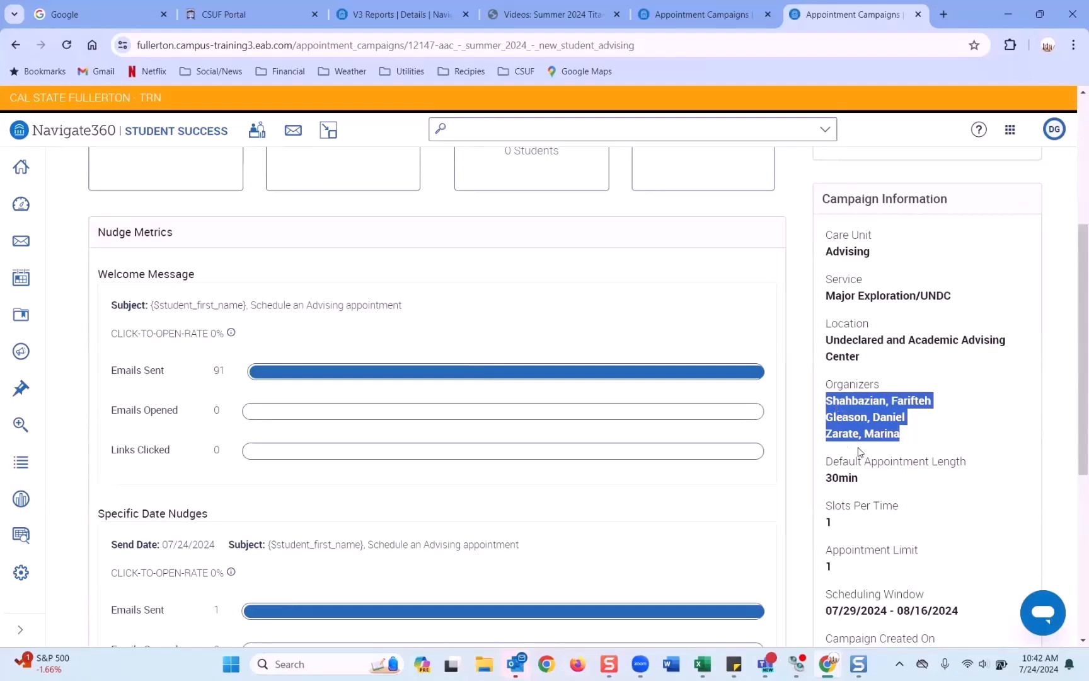
{"action": "scroll", "coordinate": [880, 423], "scroll_direction": "down", "scroll_amount": 2}
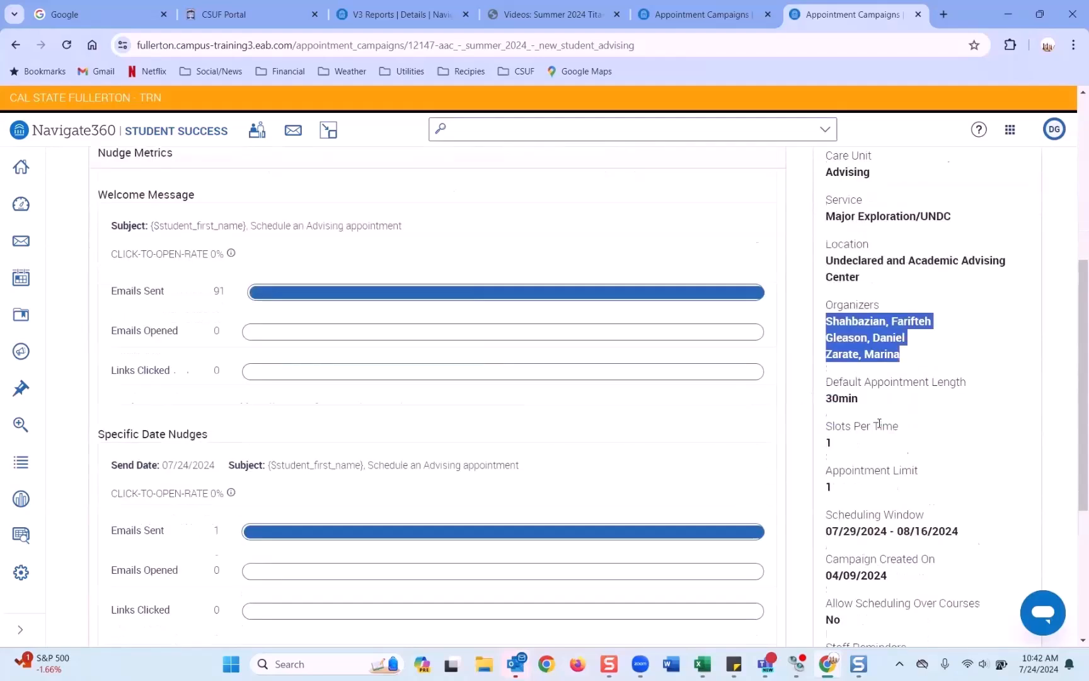
{"action": "scroll", "coordinate": [880, 423], "scroll_direction": "up", "scroll_amount": 5}
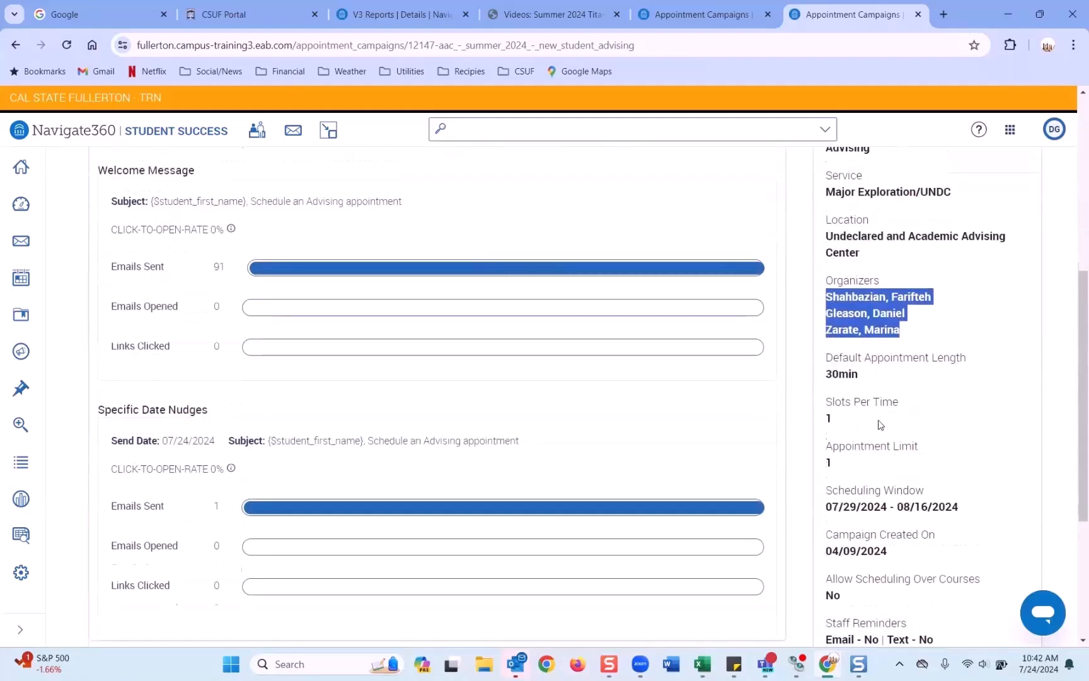
{"action": "scroll", "coordinate": [1073, 380], "scroll_direction": "up", "scroll_amount": 1}
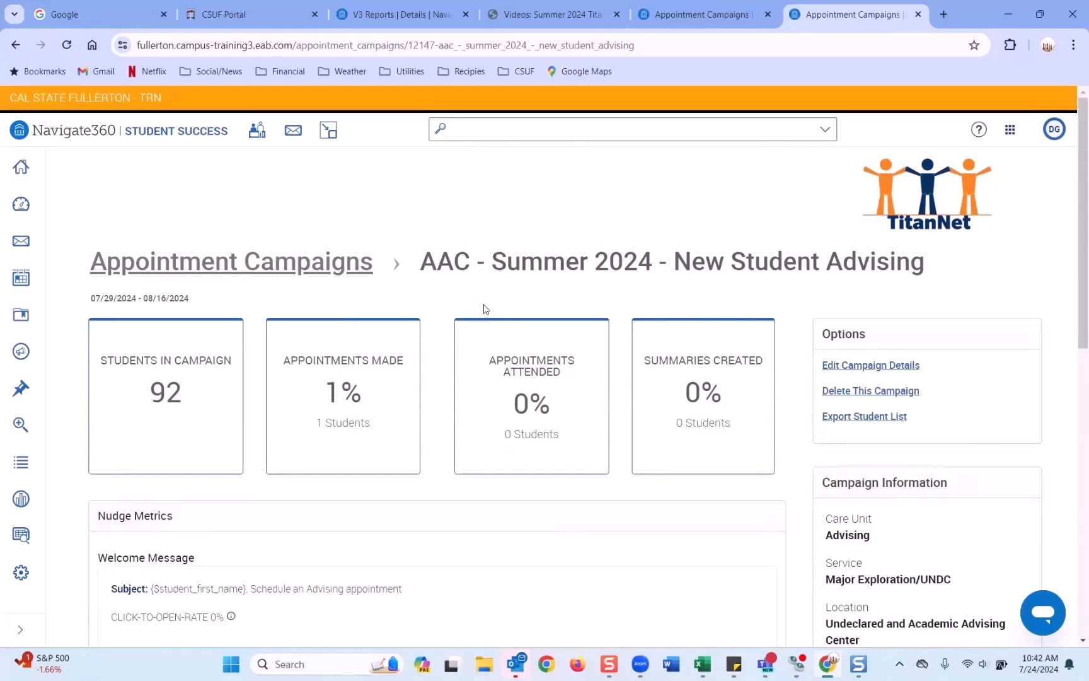
{"action": "left_click", "coordinate": [316, 278]}
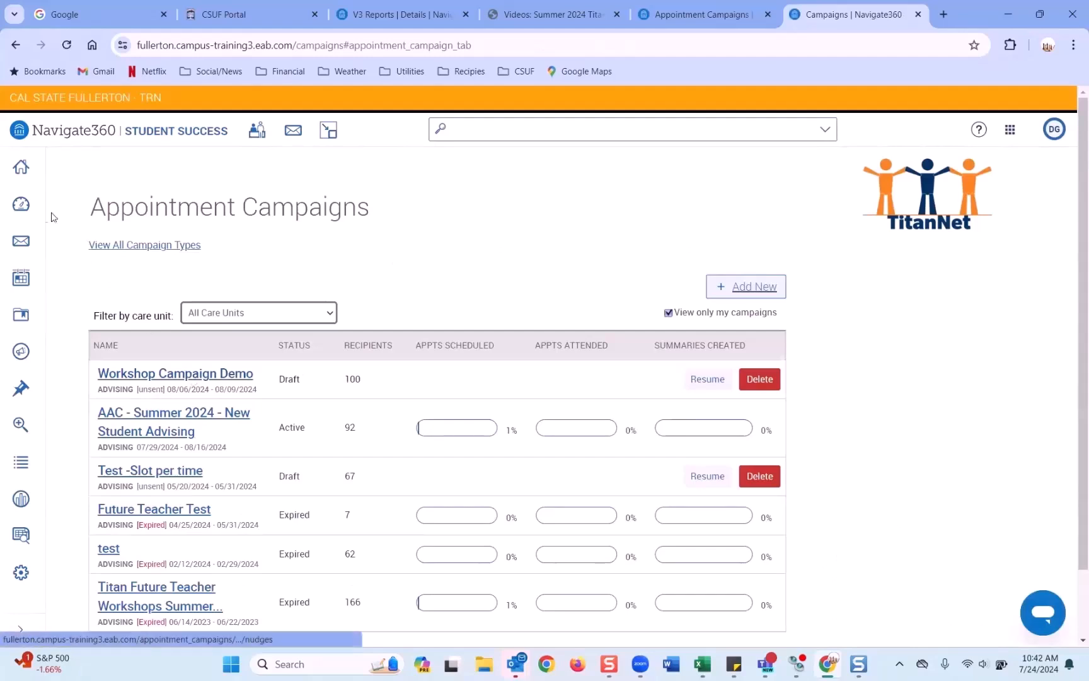
Step: Search the advisor by name, open their staff profile and view their Tue/Thu 9:00–10:30am availabilities
{"action": "left_click", "coordinate": [492, 128]}
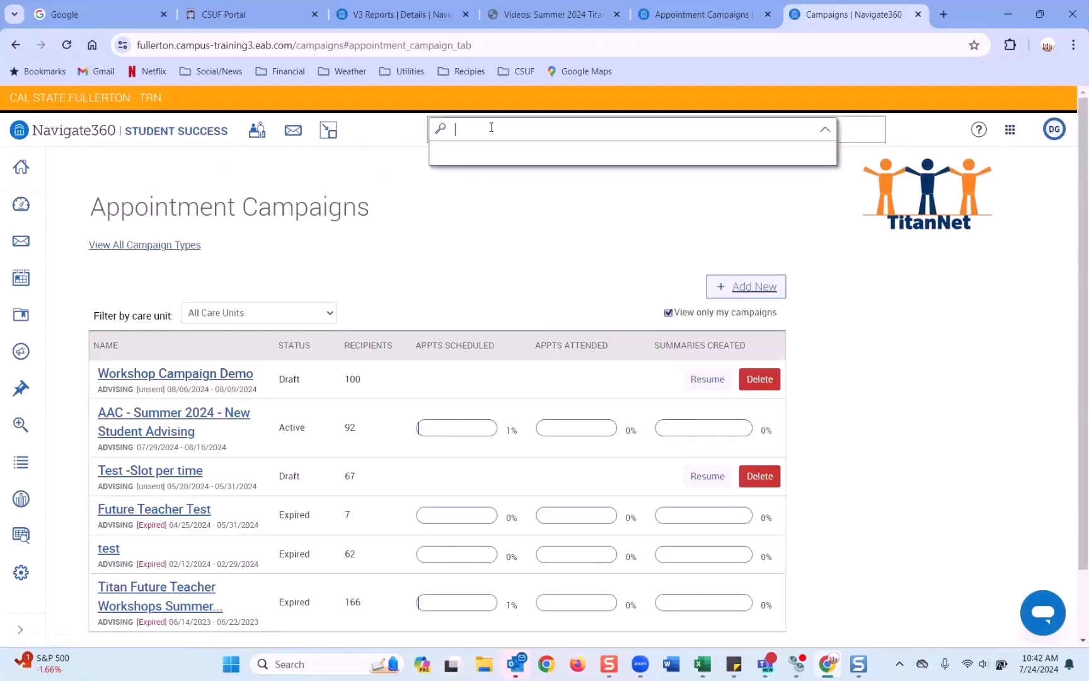
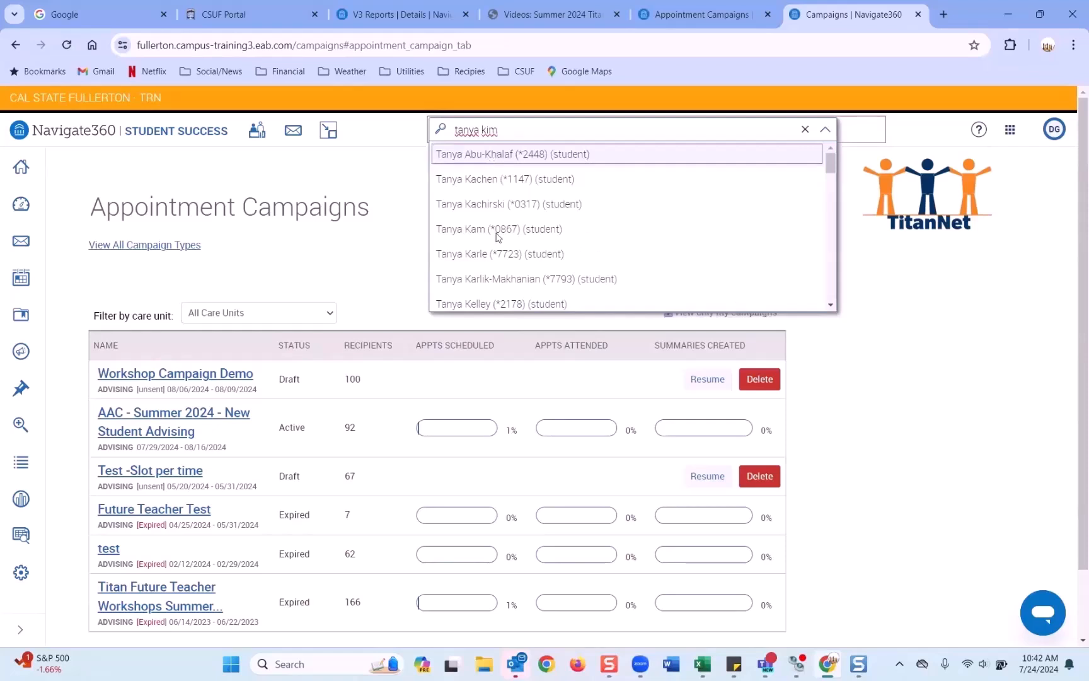
{"action": "scroll", "coordinate": [496, 229], "scroll_direction": "down", "scroll_amount": 2}
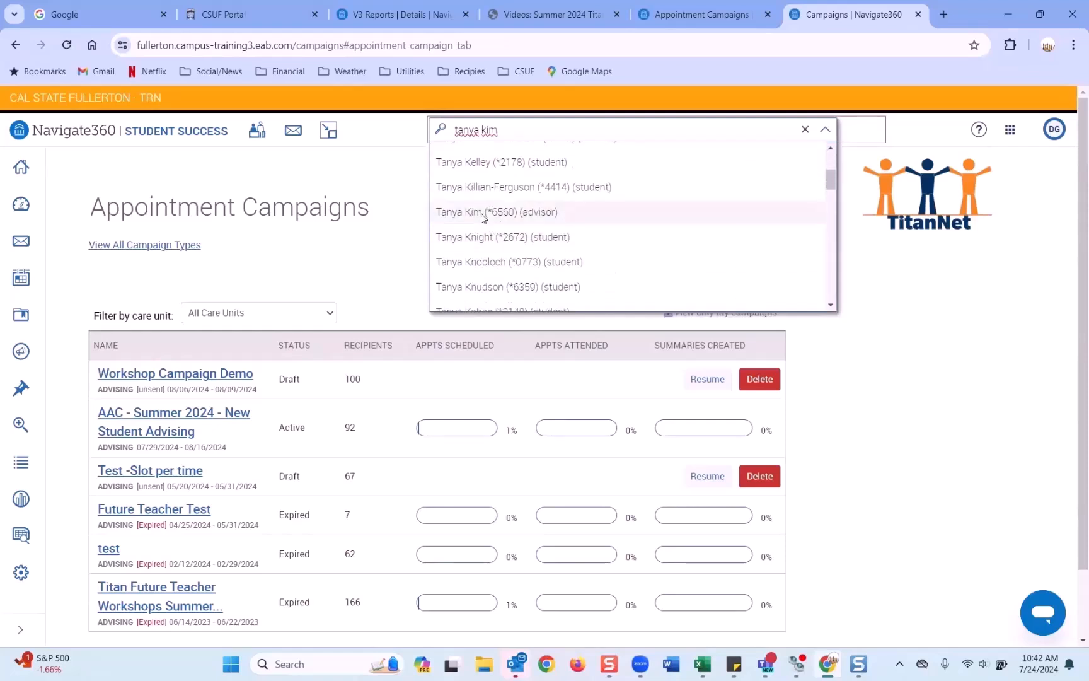
{"action": "left_click", "coordinate": [481, 213]}
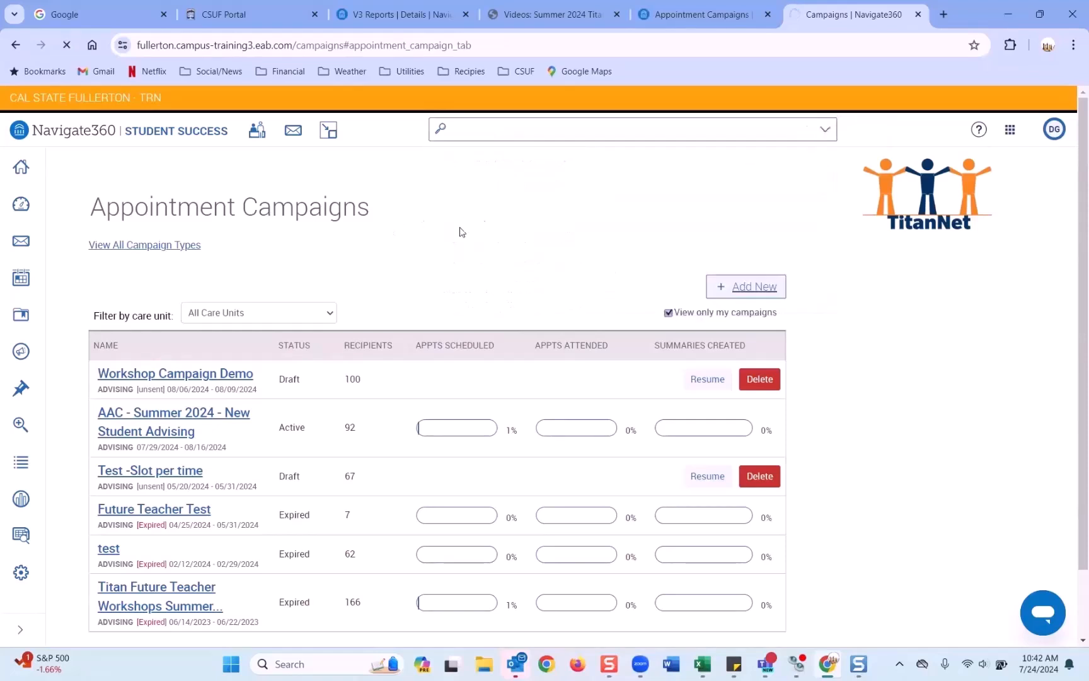
{"action": "left_click", "coordinate": [224, 252]}
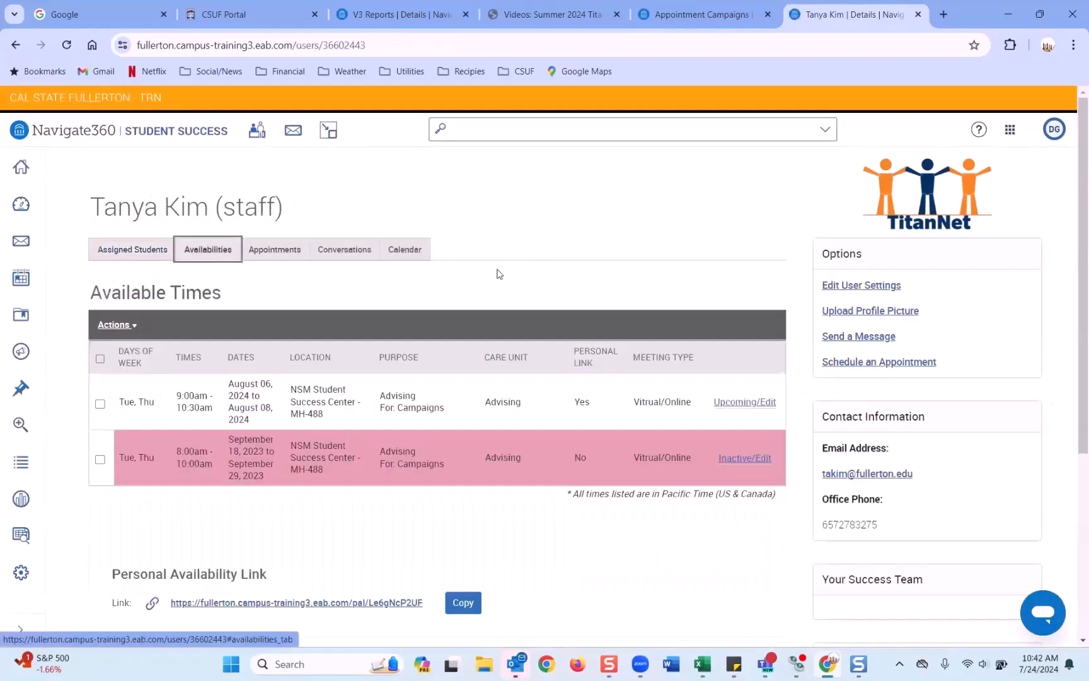
{"action": "scroll", "coordinate": [510, 284], "scroll_direction": "down", "scroll_amount": 1}
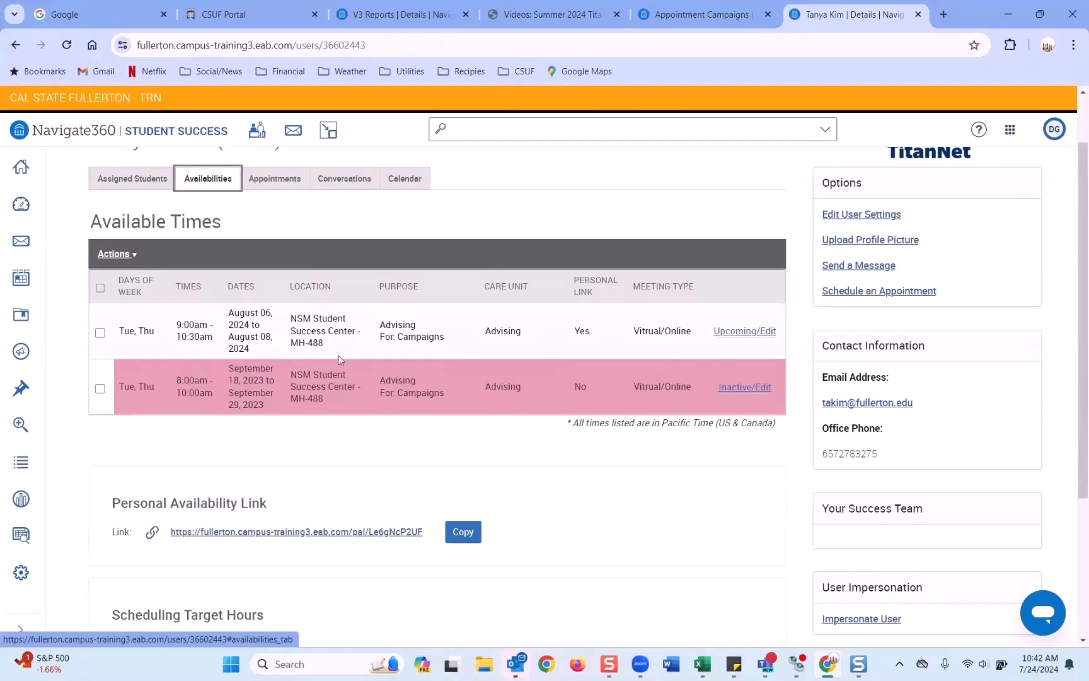
{"action": "left_click", "coordinate": [745, 330]}
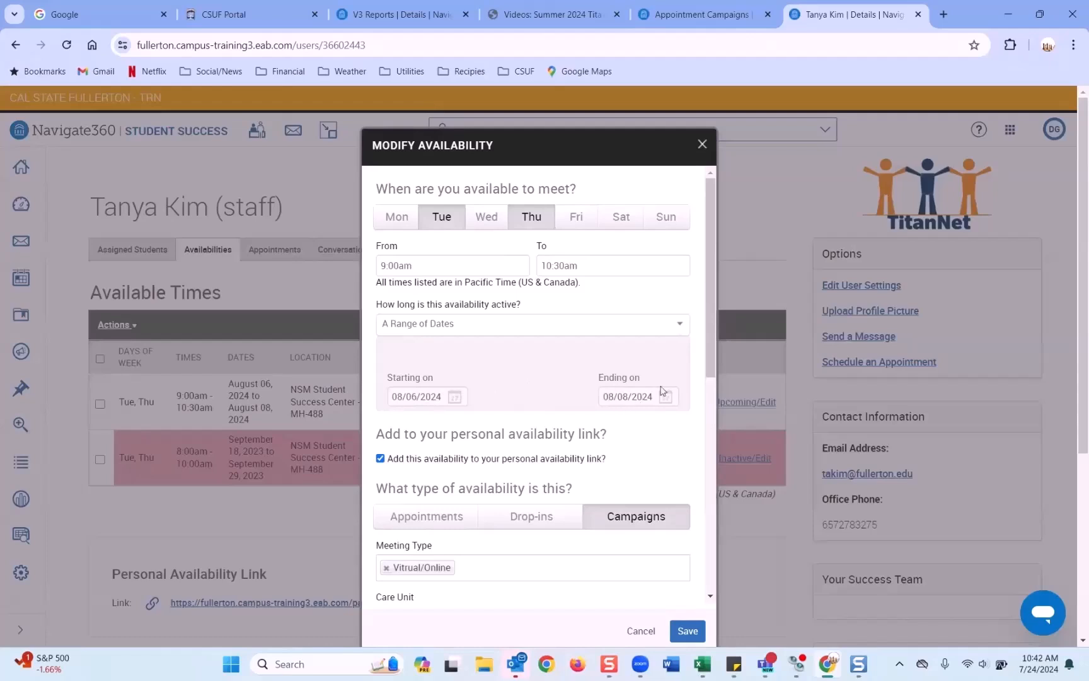
{"action": "left_click", "coordinate": [443, 396]}
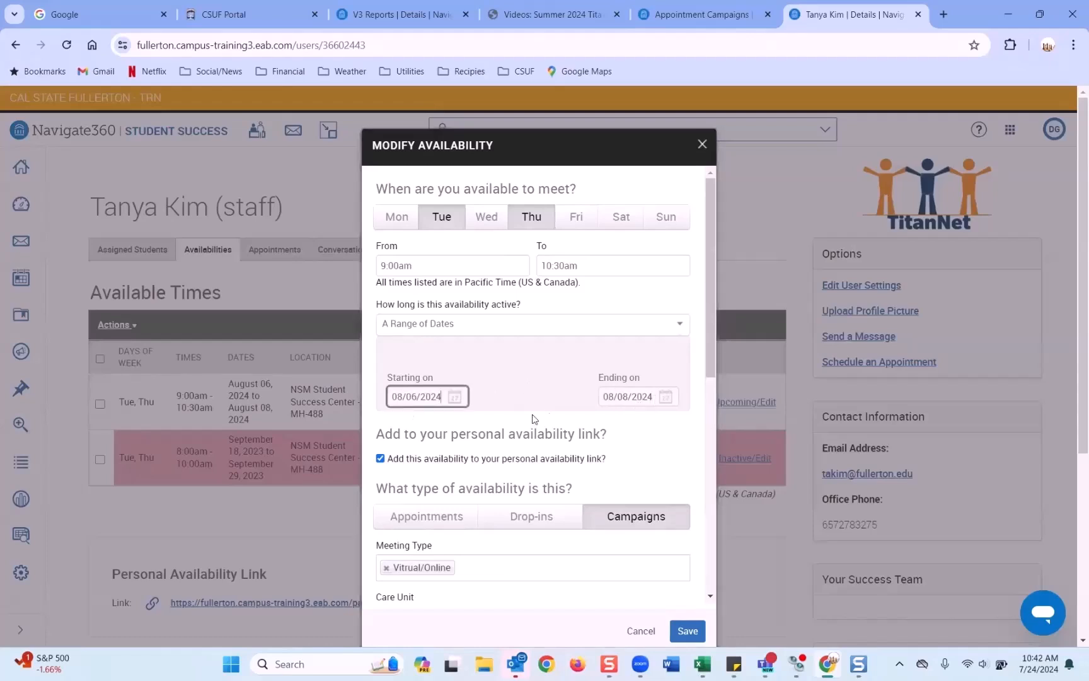
{"action": "left_click", "coordinate": [449, 491]}
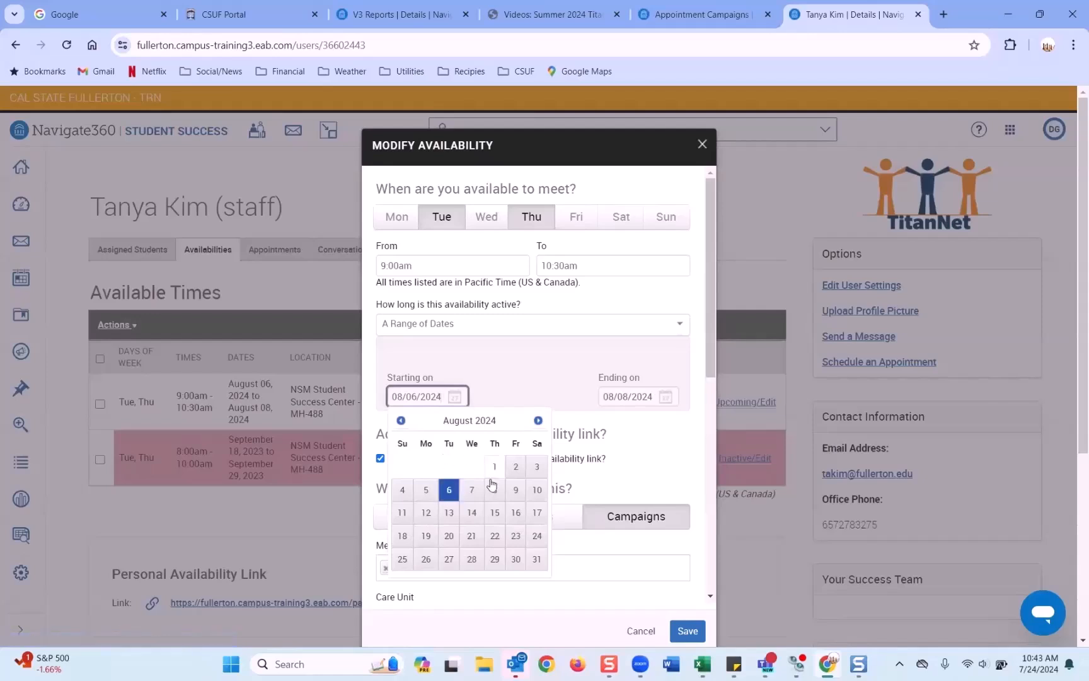
{"action": "left_click", "coordinate": [451, 491]}
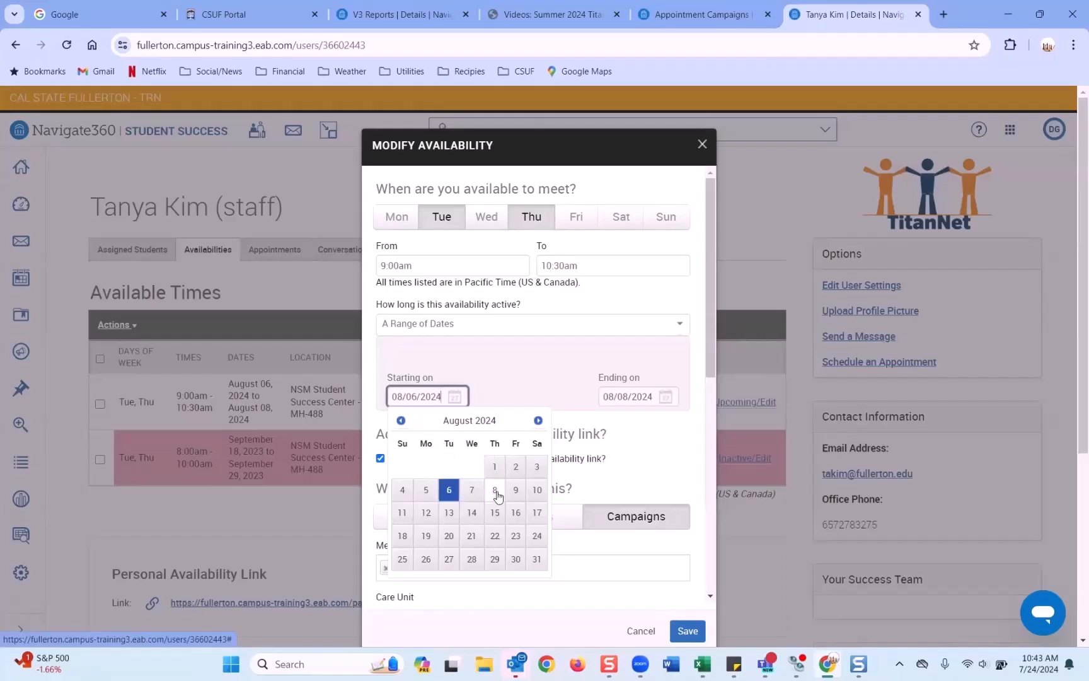
{"action": "left_click", "coordinate": [646, 477]}
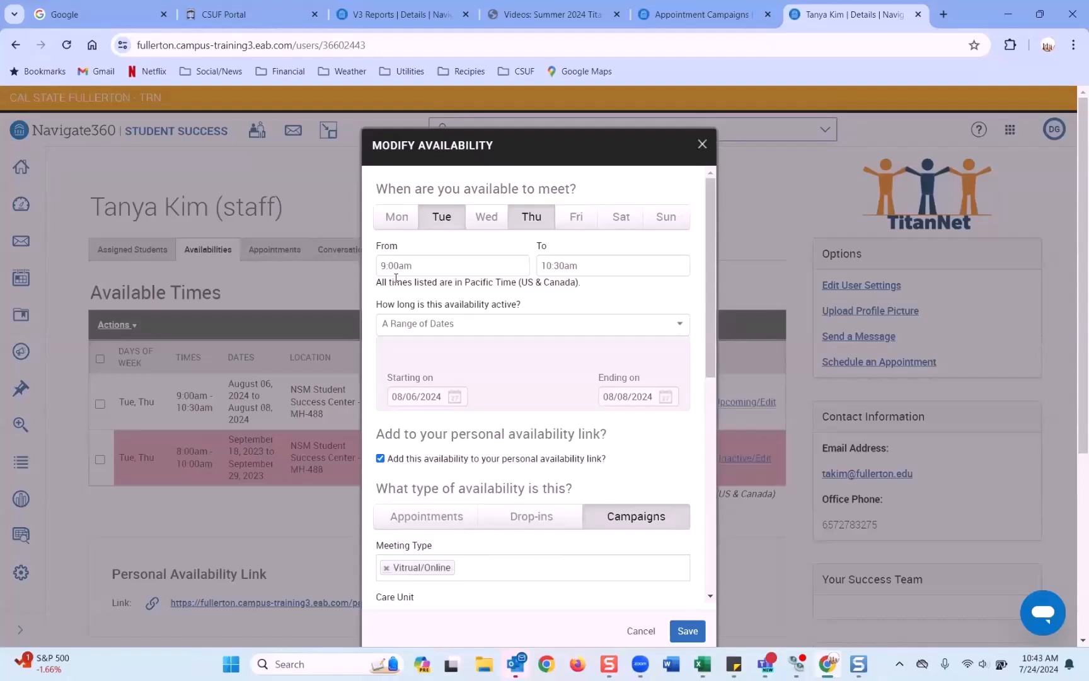
{"action": "scroll", "coordinate": [404, 309], "scroll_direction": "down", "scroll_amount": 2}
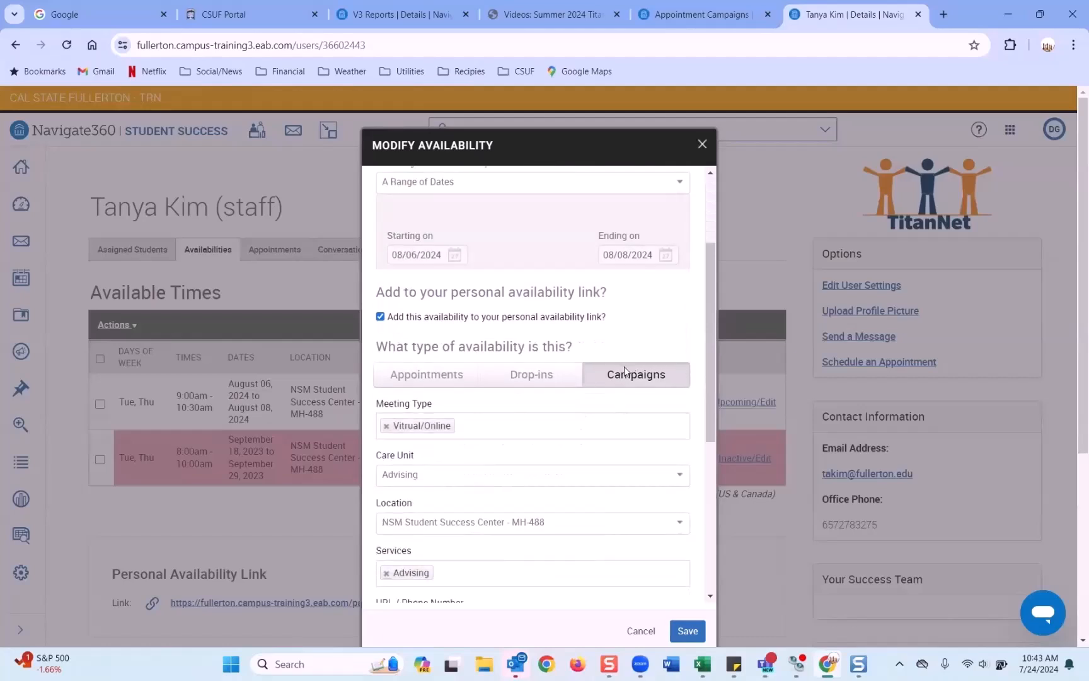
{"action": "scroll", "coordinate": [627, 369], "scroll_direction": "down", "scroll_amount": 2}
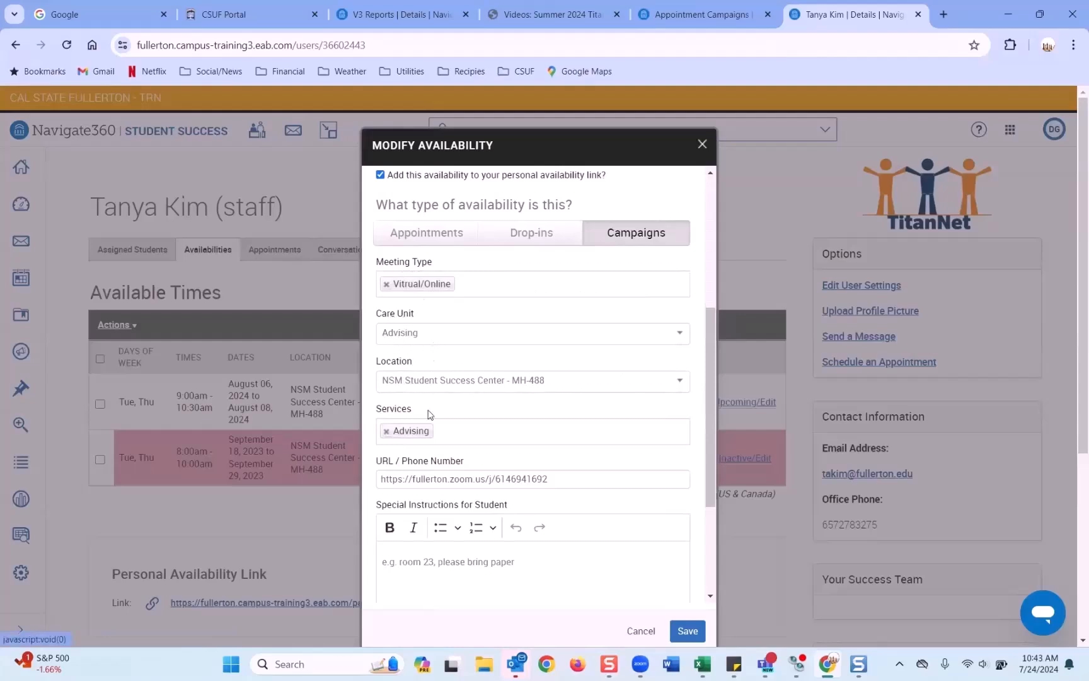
{"action": "scroll", "coordinate": [462, 436], "scroll_direction": "down", "scroll_amount": 1}
{"action": "scroll", "coordinate": [461, 436], "scroll_direction": "down", "scroll_amount": 1}
{"action": "left_click", "coordinate": [643, 631]}
Step: Find a second advisor's staff profile and edit its Wed/Fri 1:00–2:30pm availability
{"action": "left_click", "coordinate": [460, 129]}
{"action": "type", "text": "axis"}
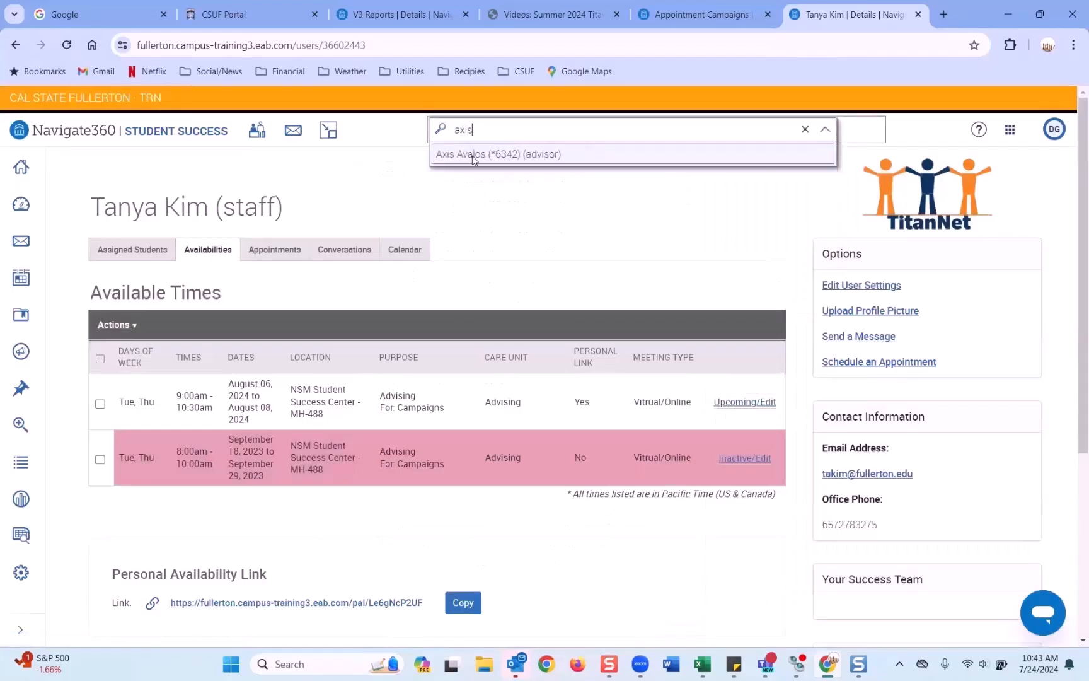
{"action": "left_click", "coordinate": [474, 156]}
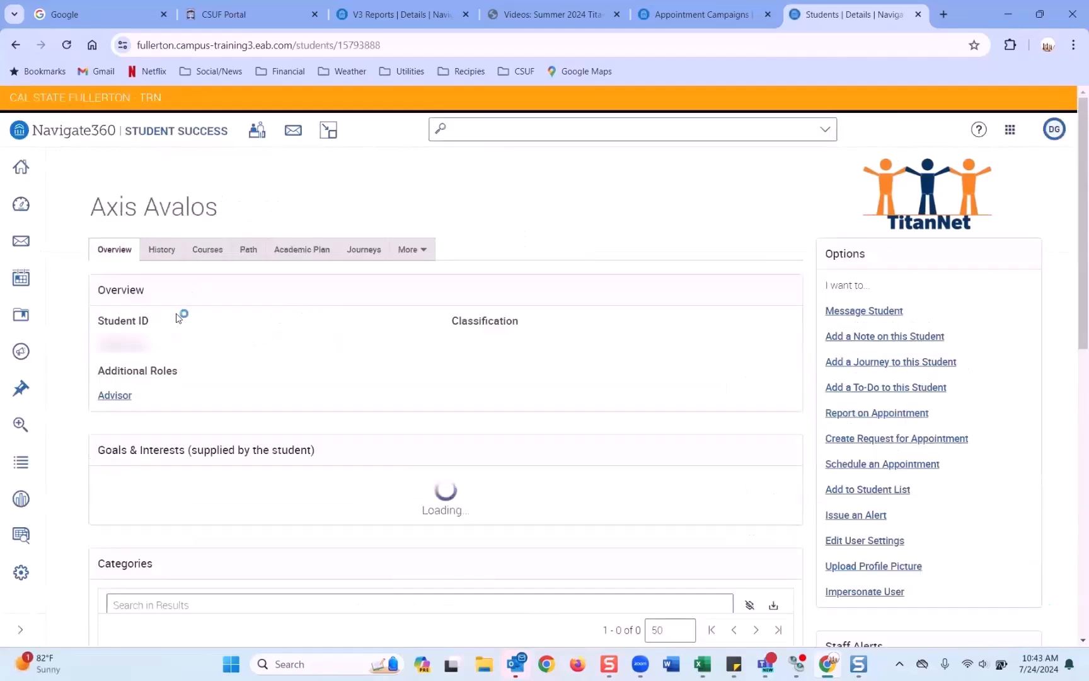
{"action": "left_click", "coordinate": [117, 395]}
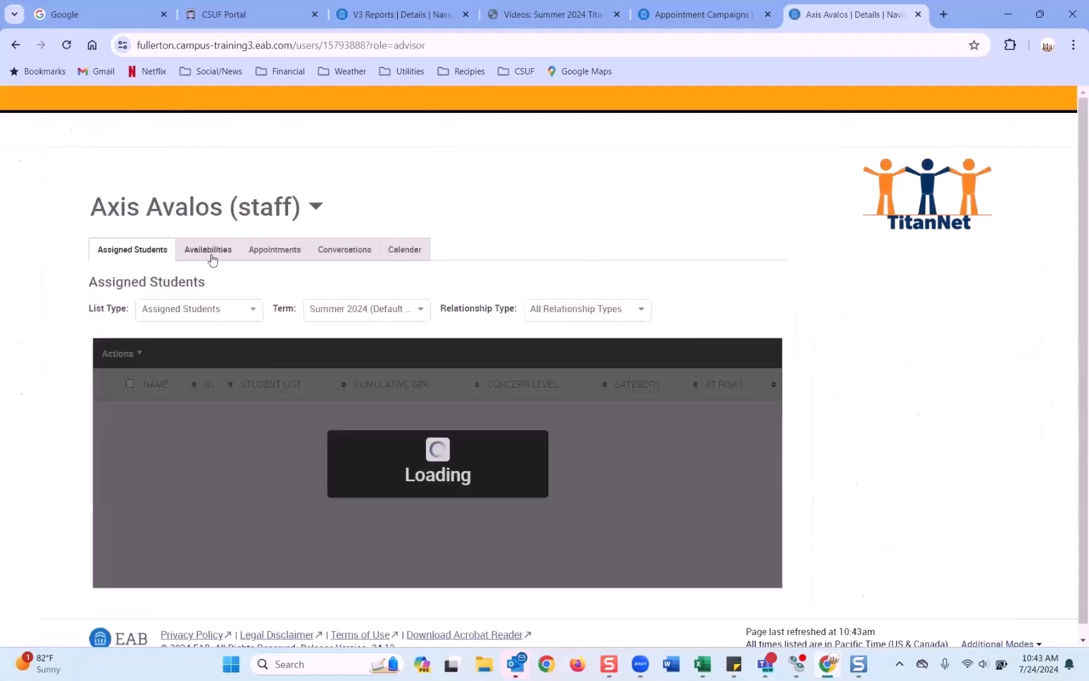
{"action": "left_click", "coordinate": [211, 252]}
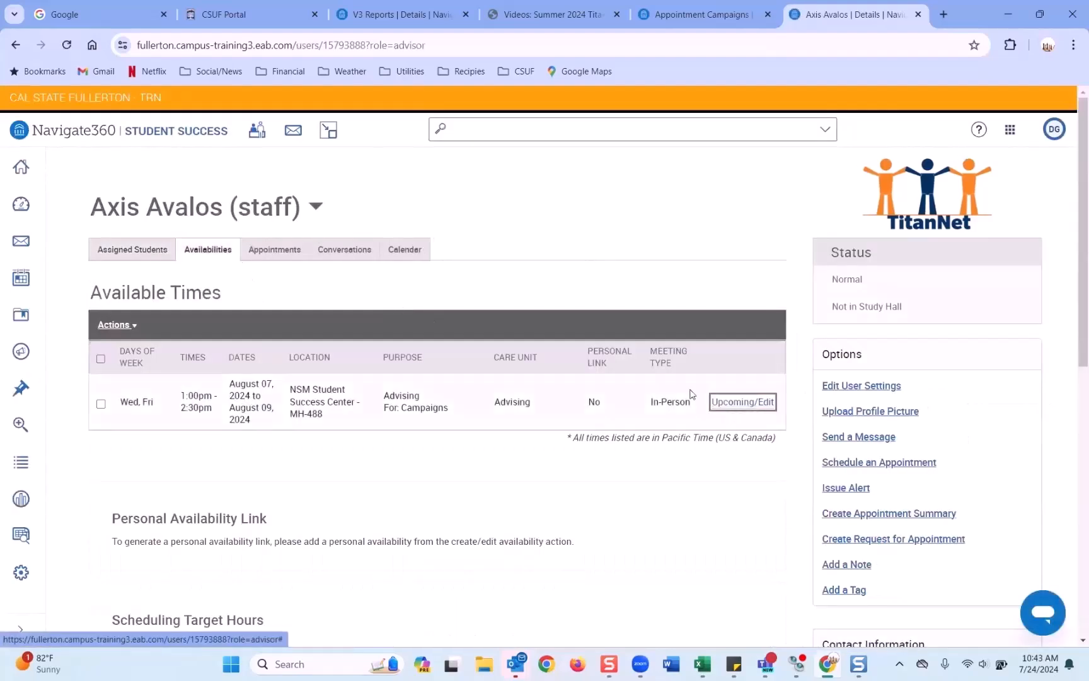
{"action": "left_click", "coordinate": [719, 402]}
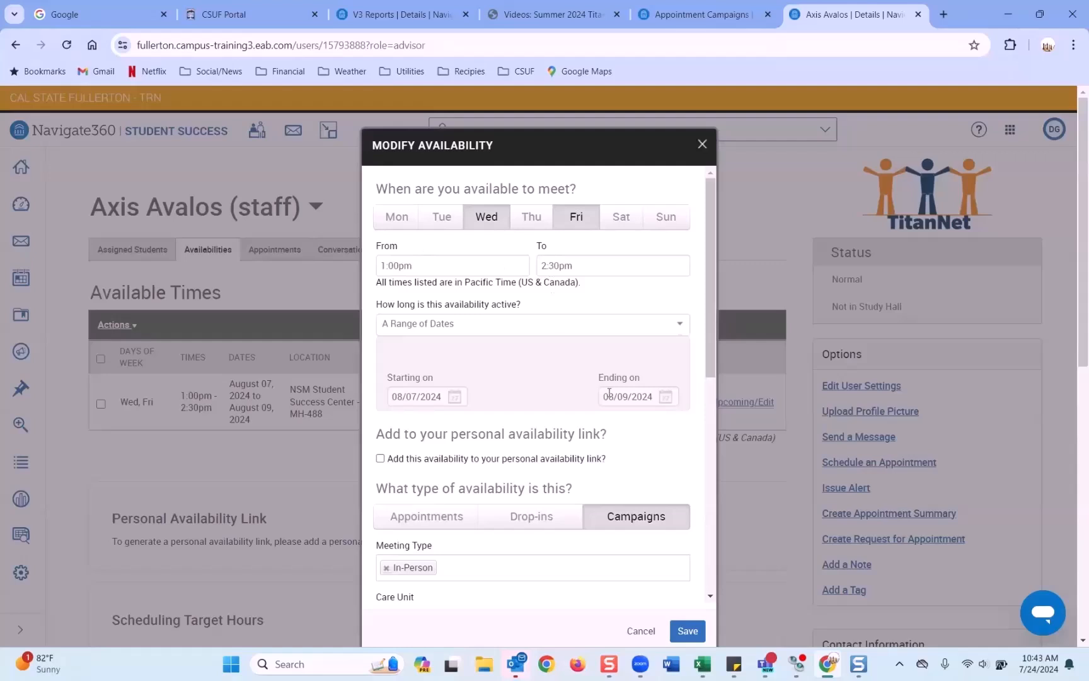
Step: Check the 08/07/2024 start date, then cancel the Wed/Fri availability editor without changes
{"action": "left_click", "coordinate": [455, 397]}
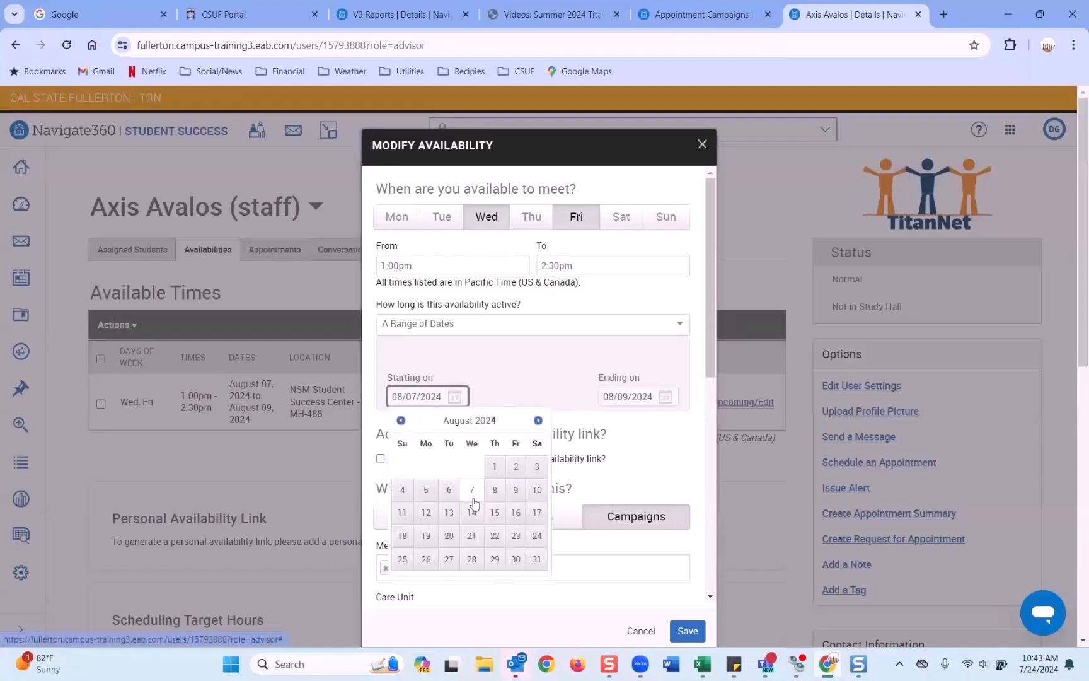
{"action": "left_click", "coordinate": [628, 470]}
{"action": "scroll", "coordinate": [628, 469], "scroll_direction": "down", "scroll_amount": 3}
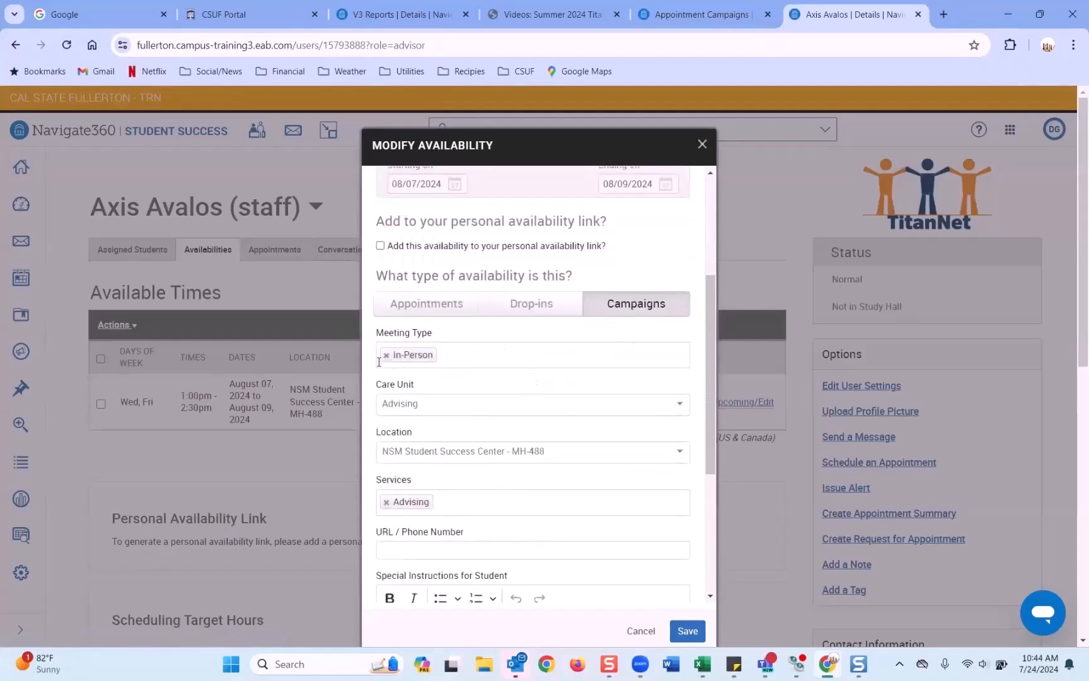
{"action": "scroll", "coordinate": [419, 437], "scroll_direction": "down", "scroll_amount": 4}
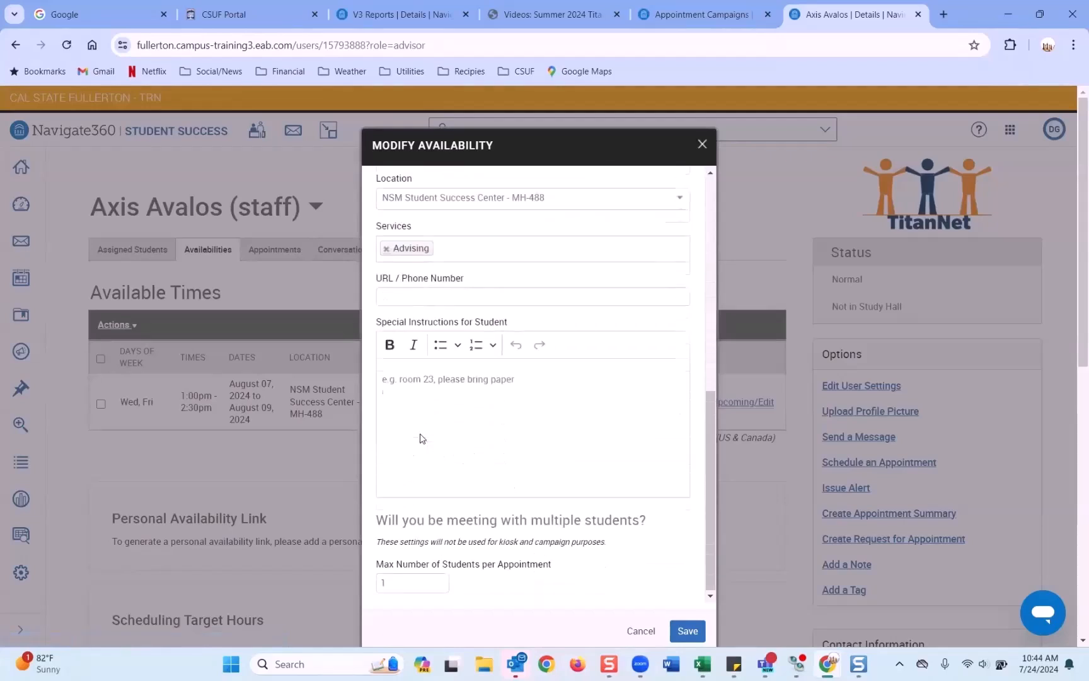
{"action": "left_click", "coordinate": [639, 630]}
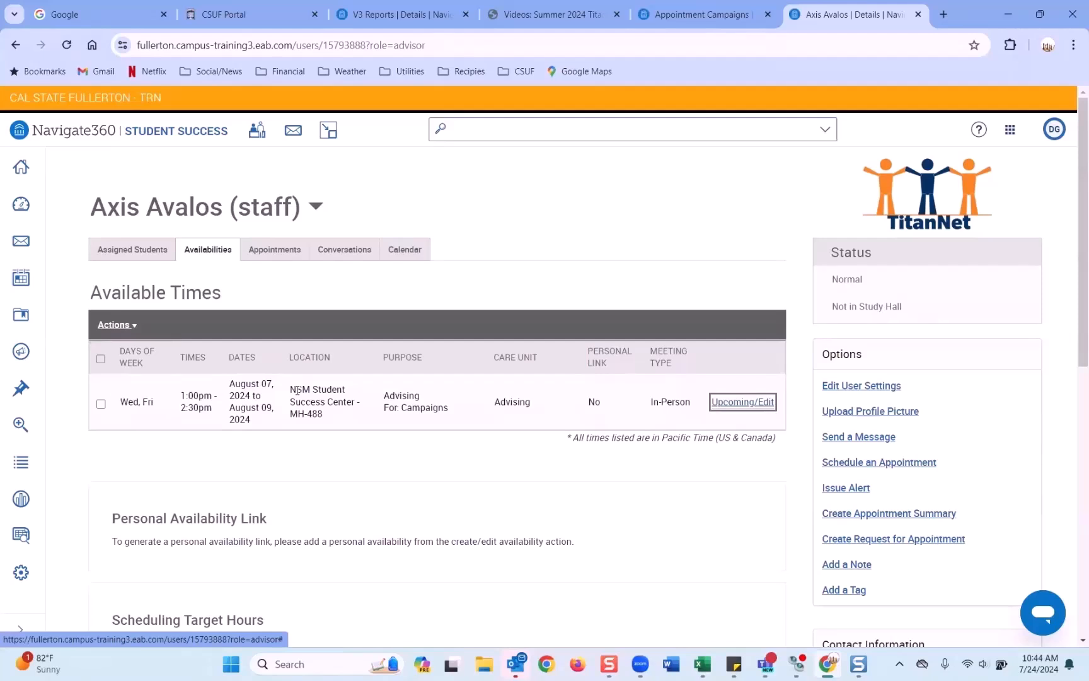
Step: Reopen the draft Workshop Campaign Demo appointment campaign at its Define Campaign step
{"action": "left_click", "coordinate": [20, 351]}
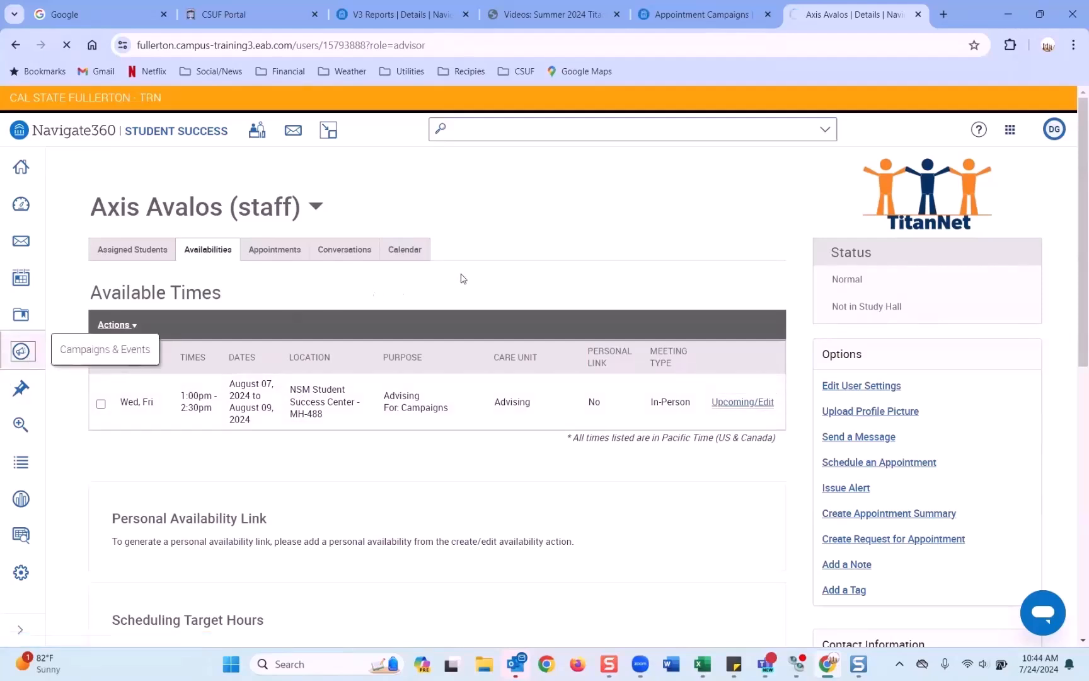
{"action": "scroll", "coordinate": [272, 224], "scroll_direction": "down", "scroll_amount": 2}
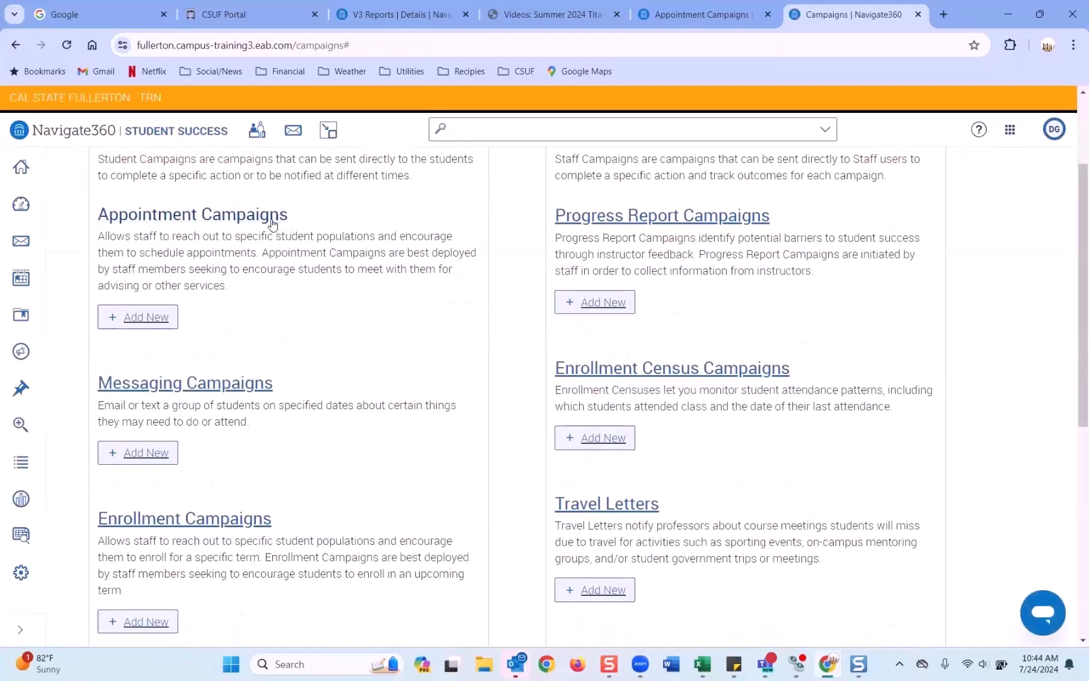
{"action": "left_click", "coordinate": [272, 221]}
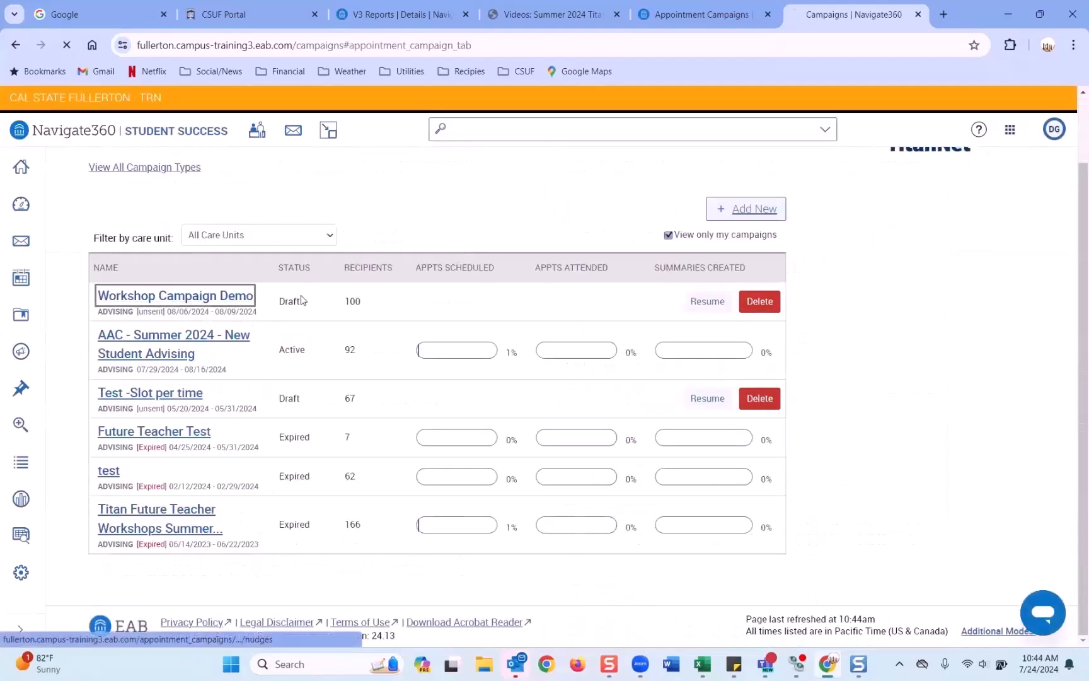
{"action": "left_click", "coordinate": [169, 279]}
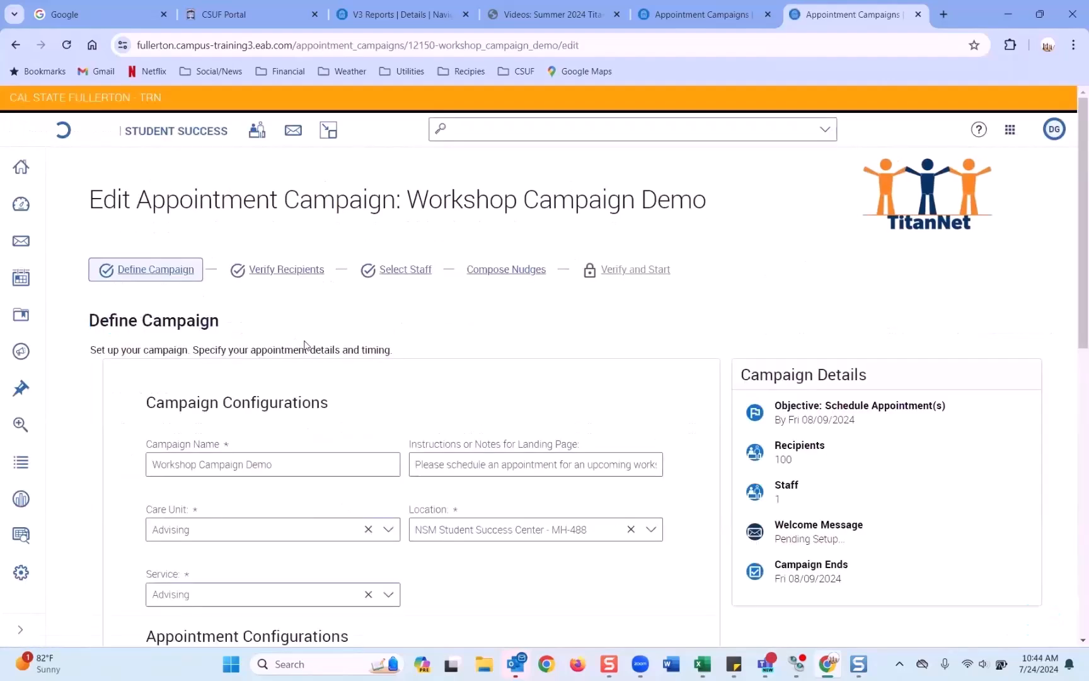
Step: Prefix the campaign name with 'NSM- Summer 2024- ' to make it NSM- Summer 2024- Workshop Campaign Demo
{"action": "scroll", "coordinate": [304, 345], "scroll_direction": "down", "scroll_amount": 2}
{"action": "left_click", "coordinate": [169, 325]}
{"action": "type", "text": "NSM"}
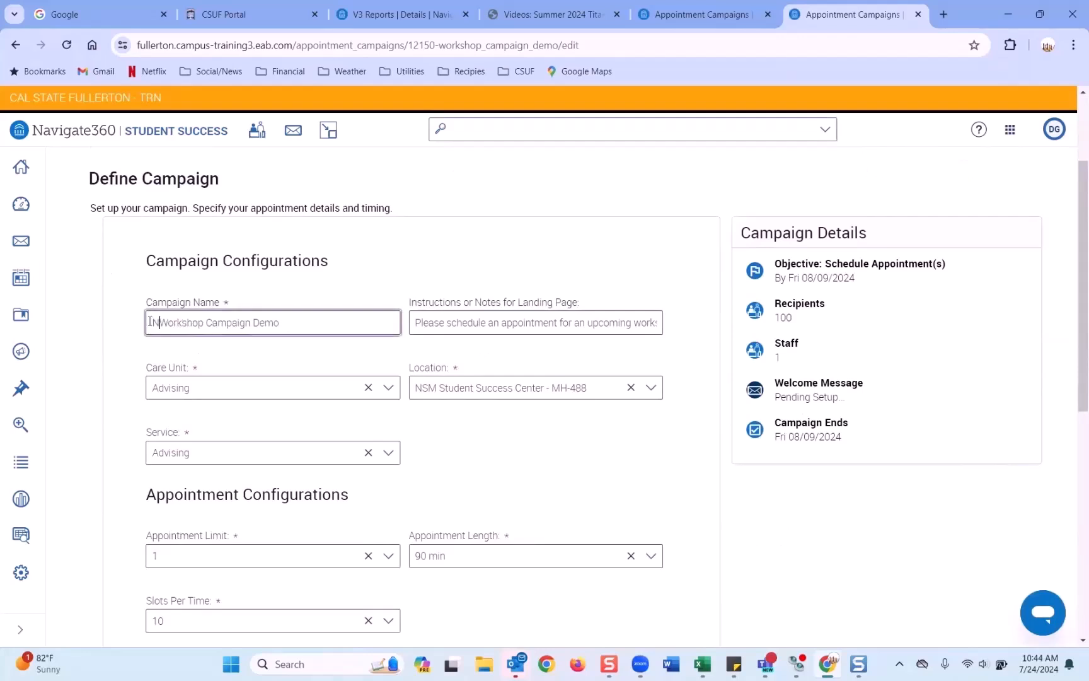
{"action": "type", "text": "- "}
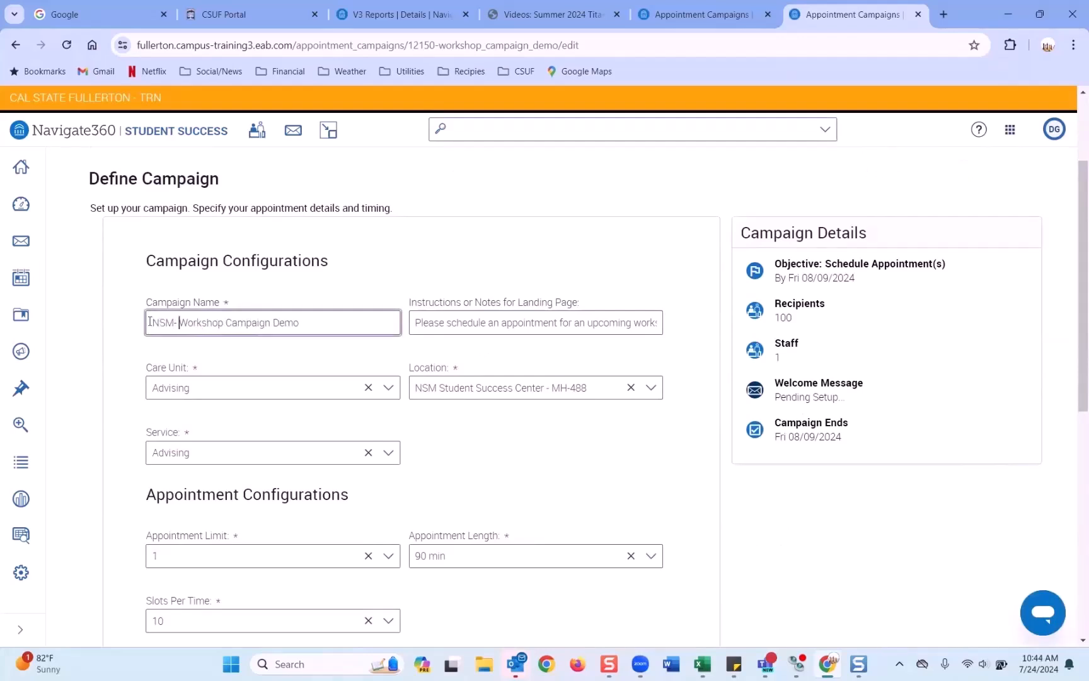
{"action": "type", "text": "Summaer 202"}
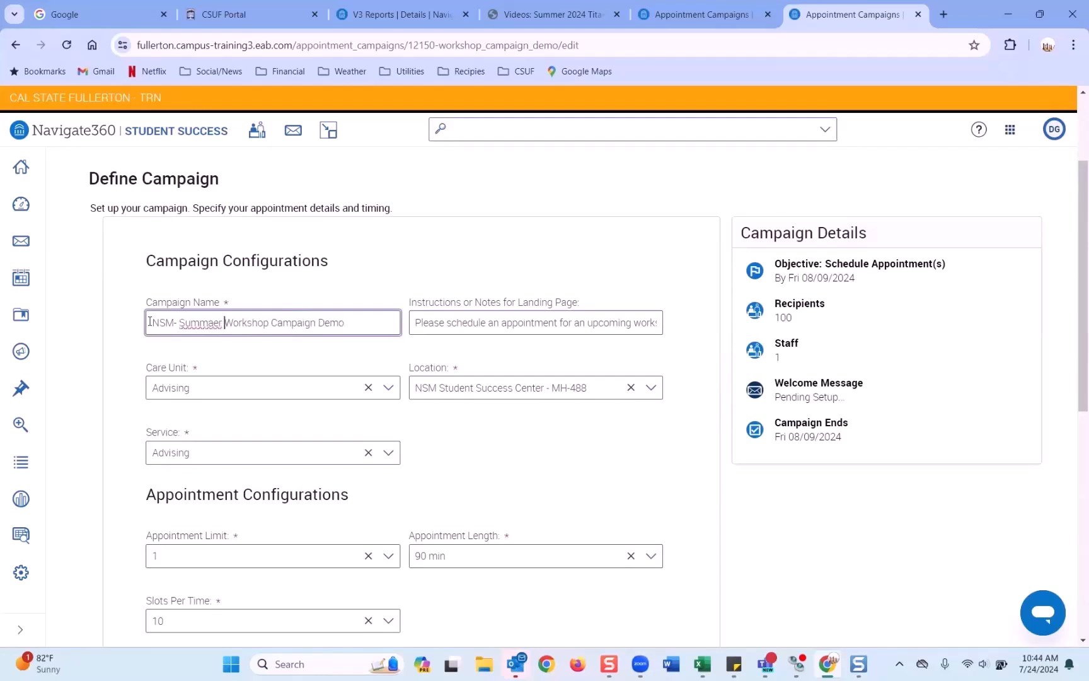
{"action": "key", "text": "BackSpace"}
{"action": "key", "text": "BackSpace"}
{"action": "key", "text": "BackSpace"}
{"action": "key", "text": "BackSpace"}
{"action": "key", "text": "BackSpace"}
{"action": "key", "text": "BackSpace"}
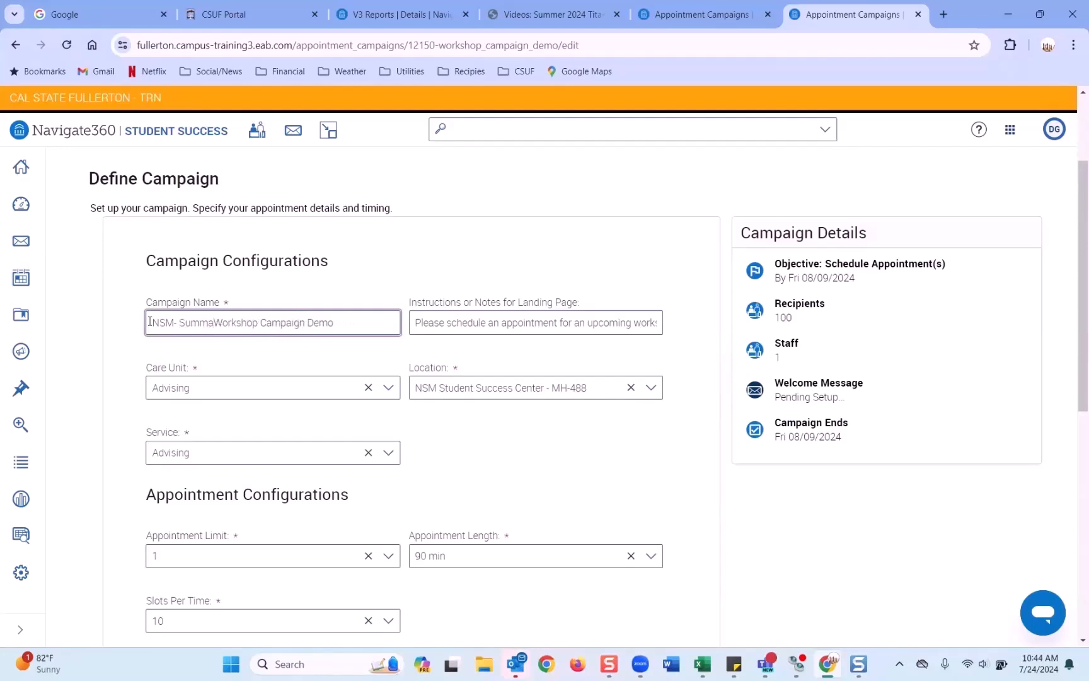
{"action": "key", "text": "BackSpace"}
{"action": "type", "text": "er 20"}
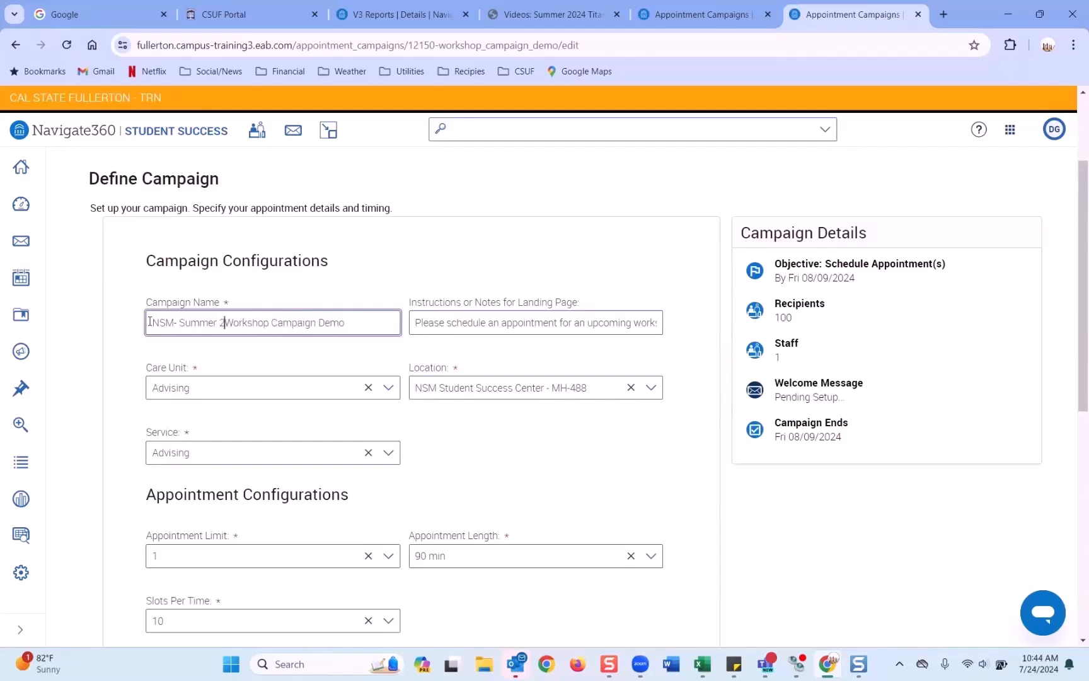
{"action": "type", "text": "24-"}
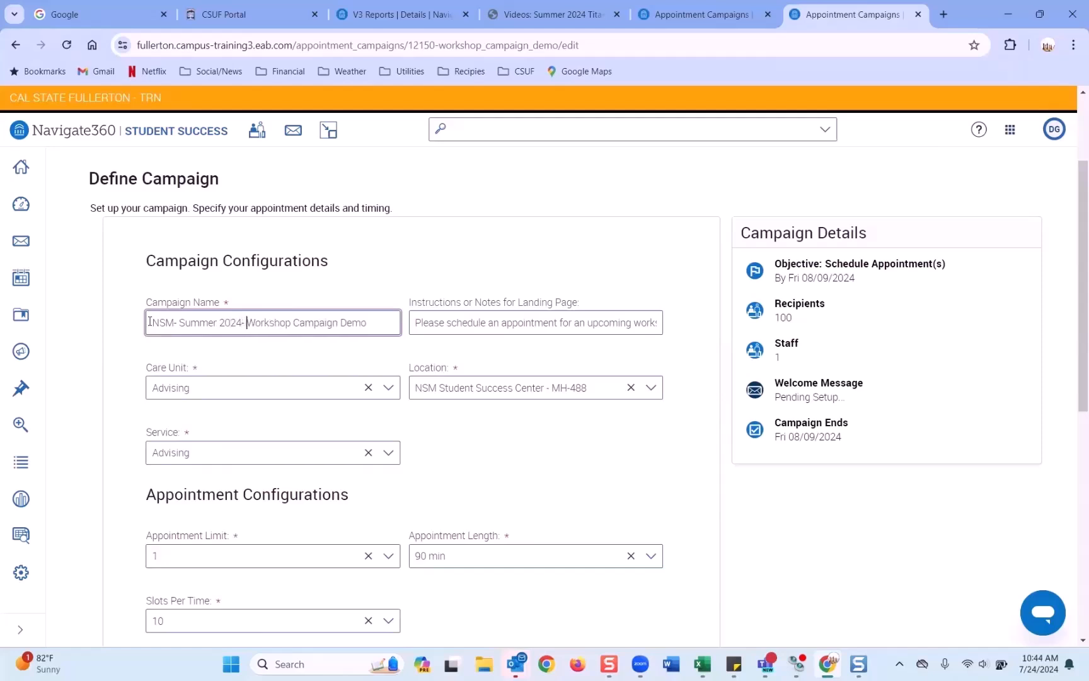
{"action": "scroll", "coordinate": [246, 353], "scroll_direction": "down", "scroll_amount": 1}
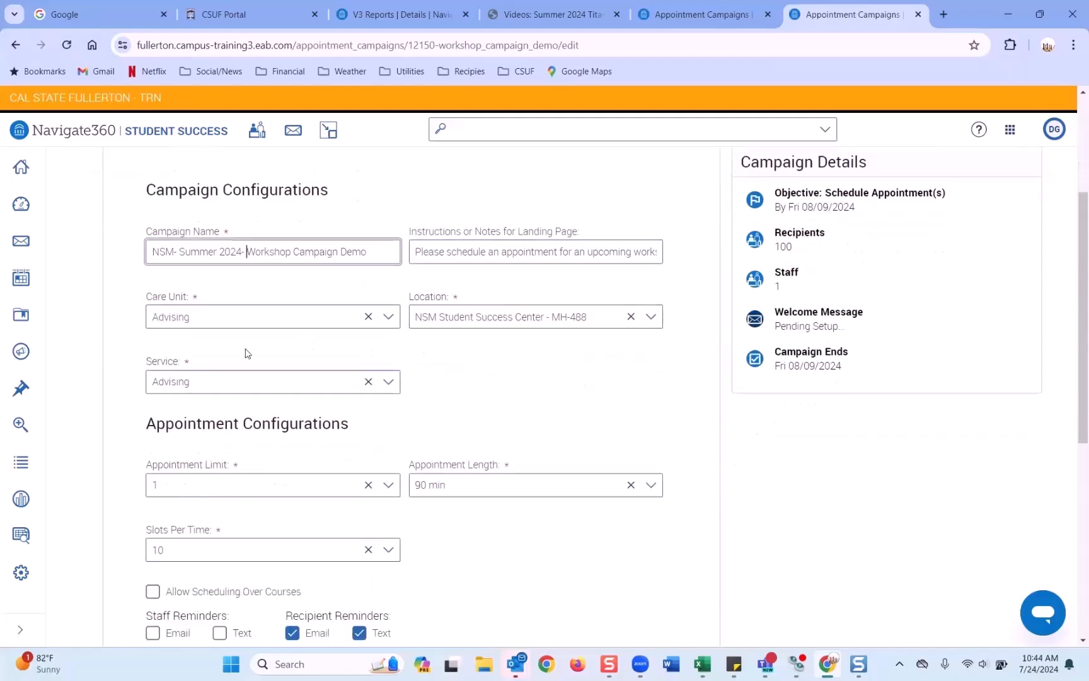
{"action": "scroll", "coordinate": [243, 375], "scroll_direction": "down", "scroll_amount": 1}
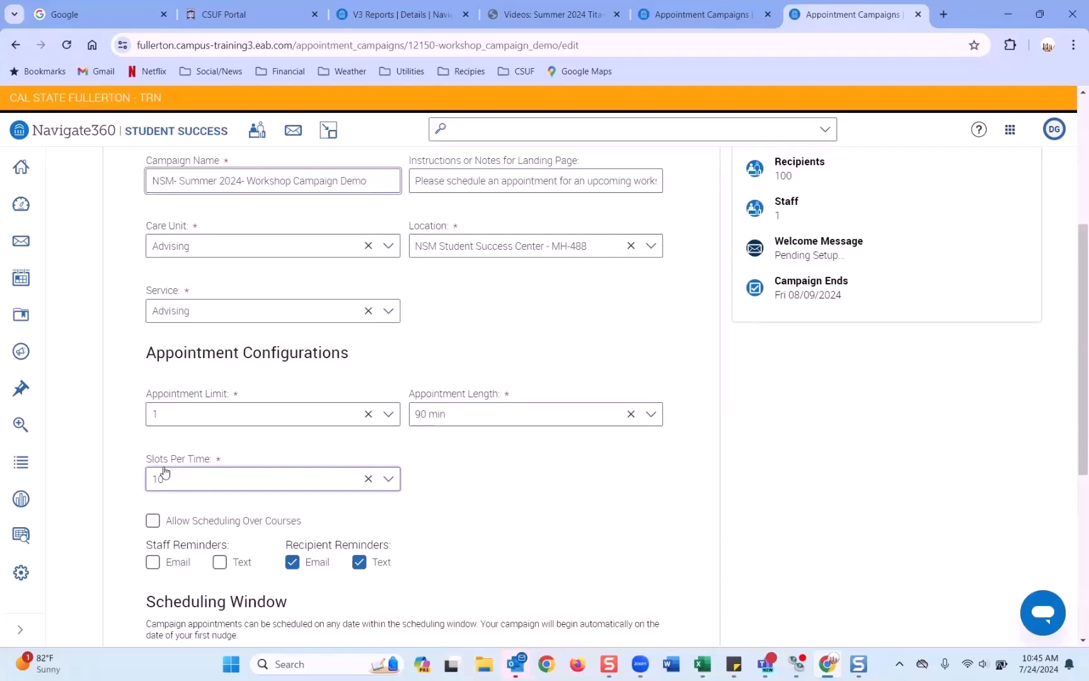
Step: Confirm the August 6–9, 2024 scheduling window and July 24, 2024 launch date unchanged
{"action": "scroll", "coordinate": [189, 416], "scroll_direction": "down", "scroll_amount": 5}
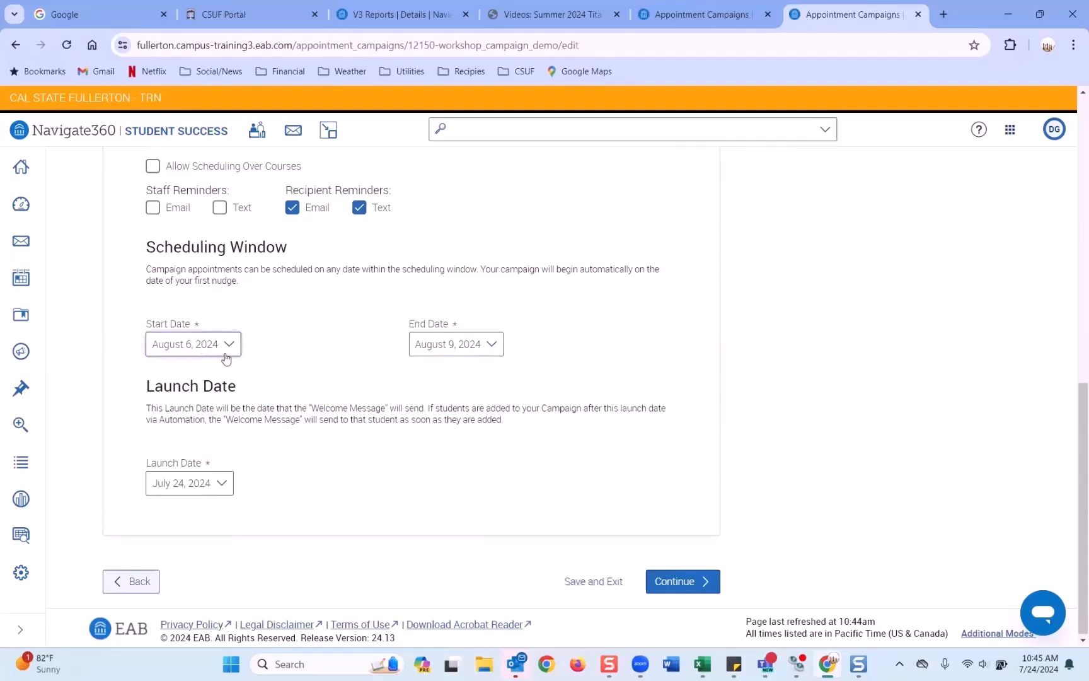
{"action": "left_click", "coordinate": [225, 347]}
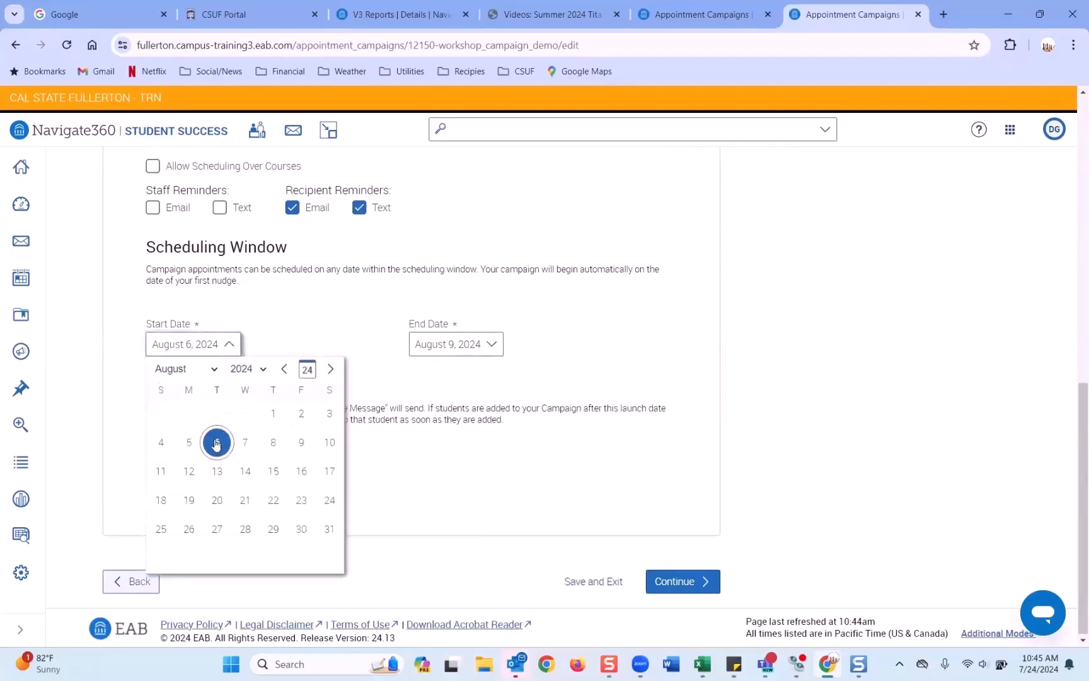
{"action": "left_click", "coordinate": [489, 344]}
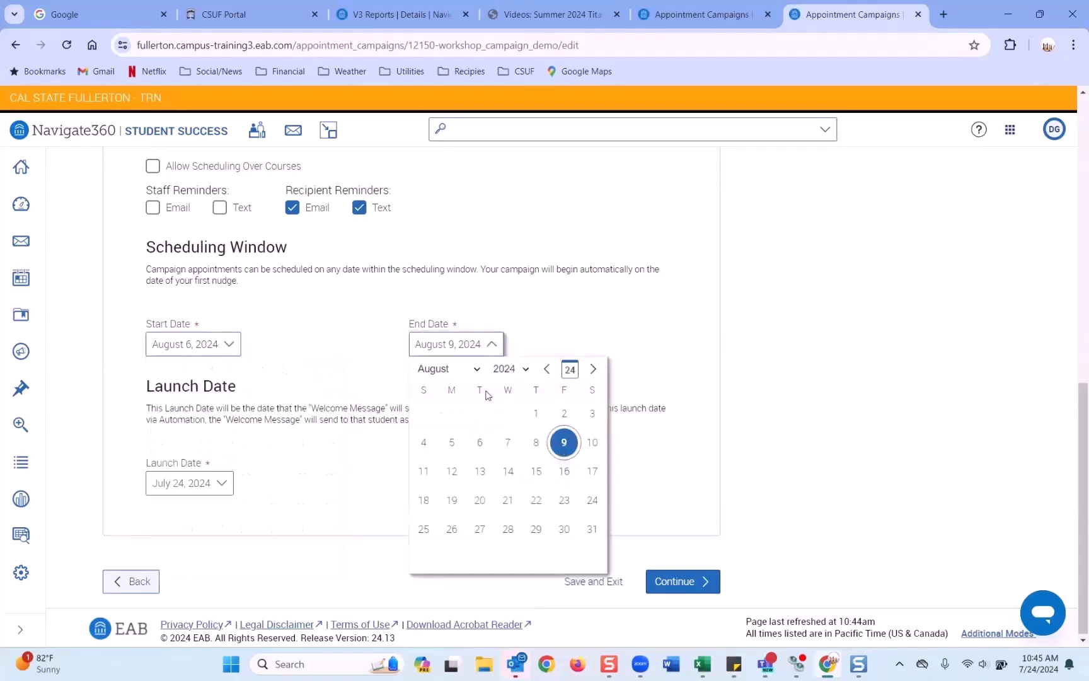
{"action": "left_click", "coordinate": [678, 378]}
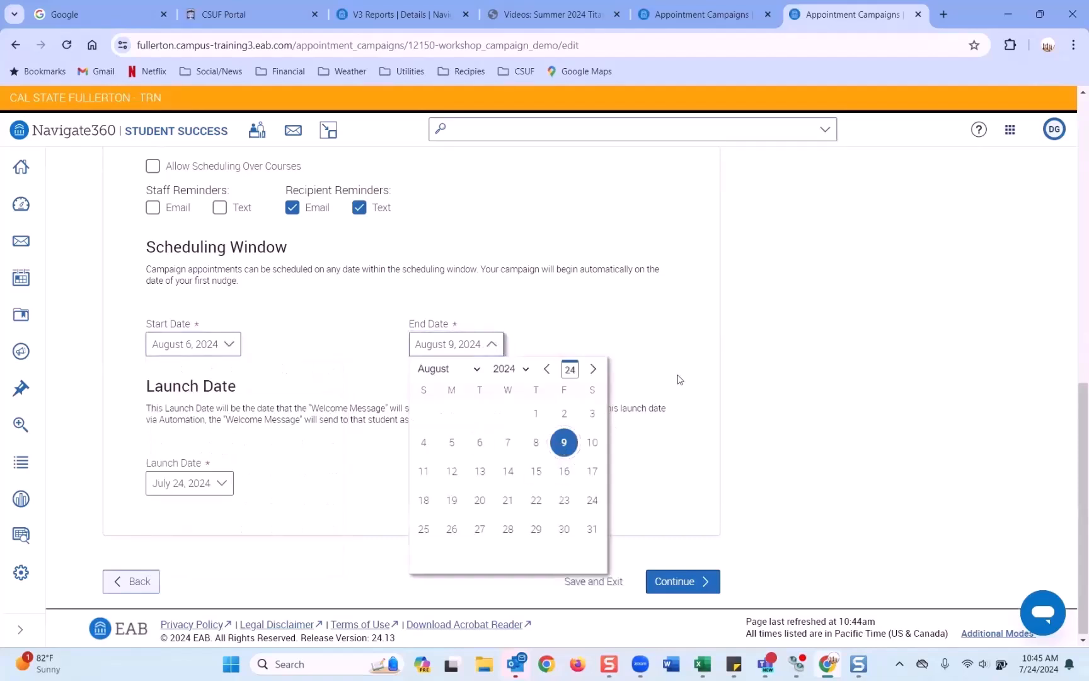
{"action": "left_click", "coordinate": [226, 485]}
{"action": "scroll", "coordinate": [265, 567], "scroll_direction": "down", "scroll_amount": 1}
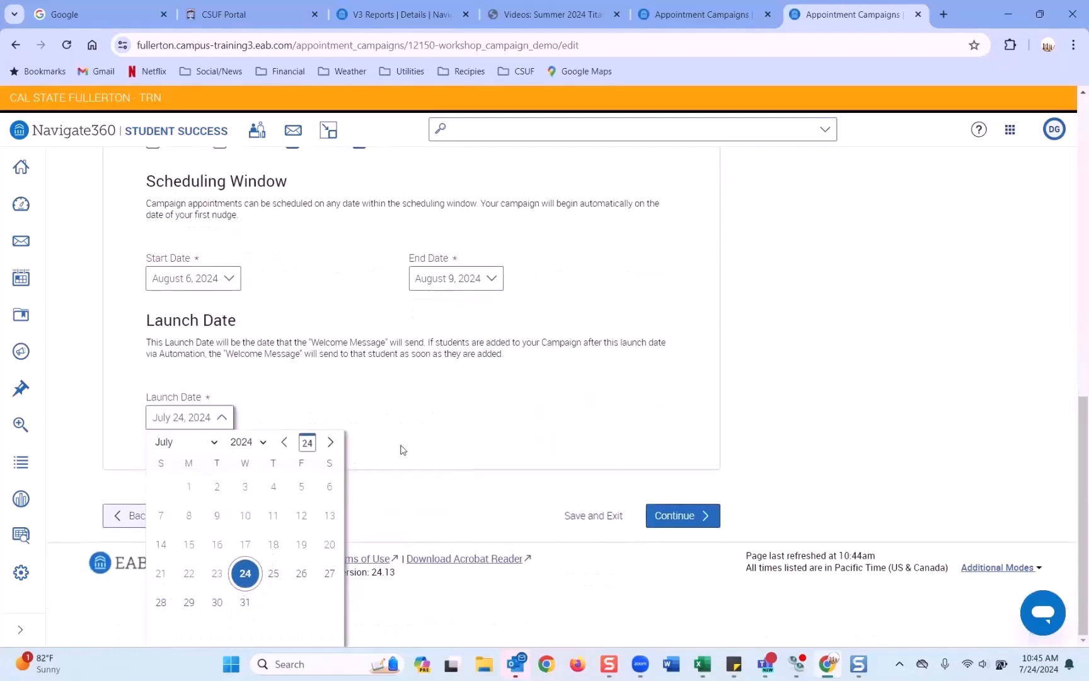
{"action": "left_click", "coordinate": [325, 446]}
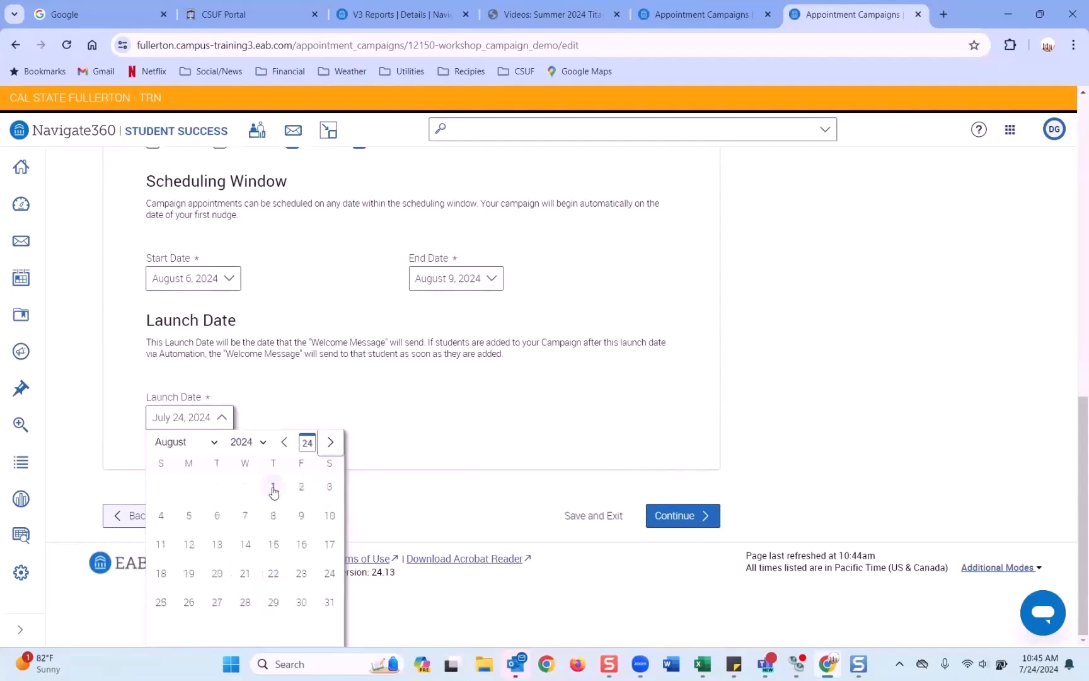
{"action": "left_click", "coordinate": [257, 394]}
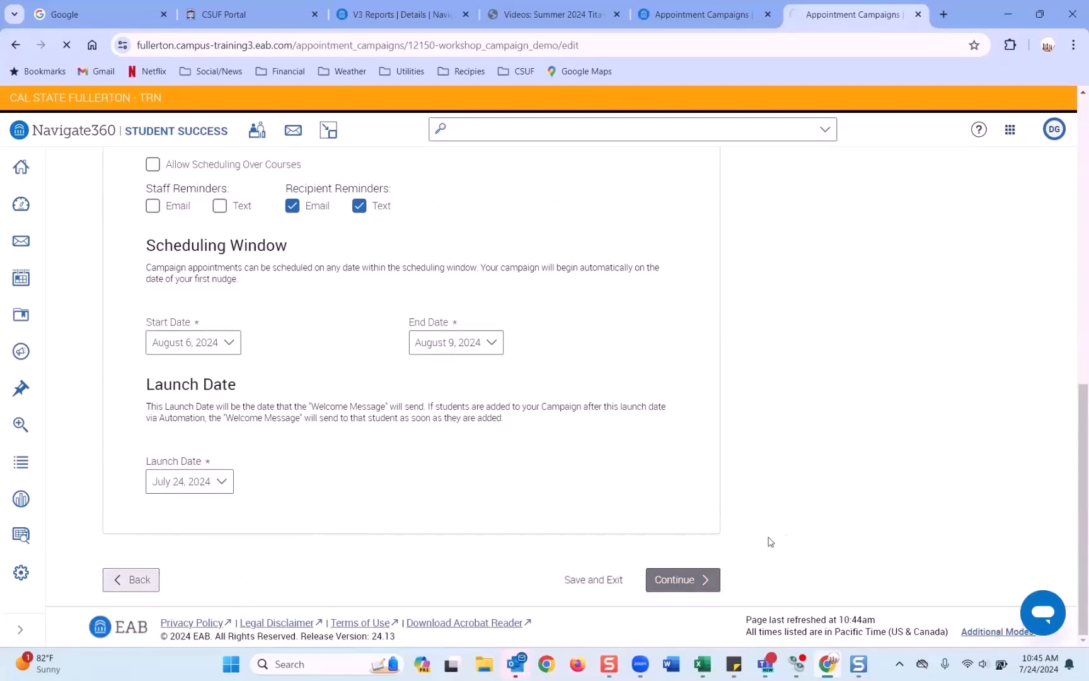
Step: Continue past campaign definition and the 100-recipient verification to Select Staff
{"action": "left_click", "coordinate": [705, 570]}
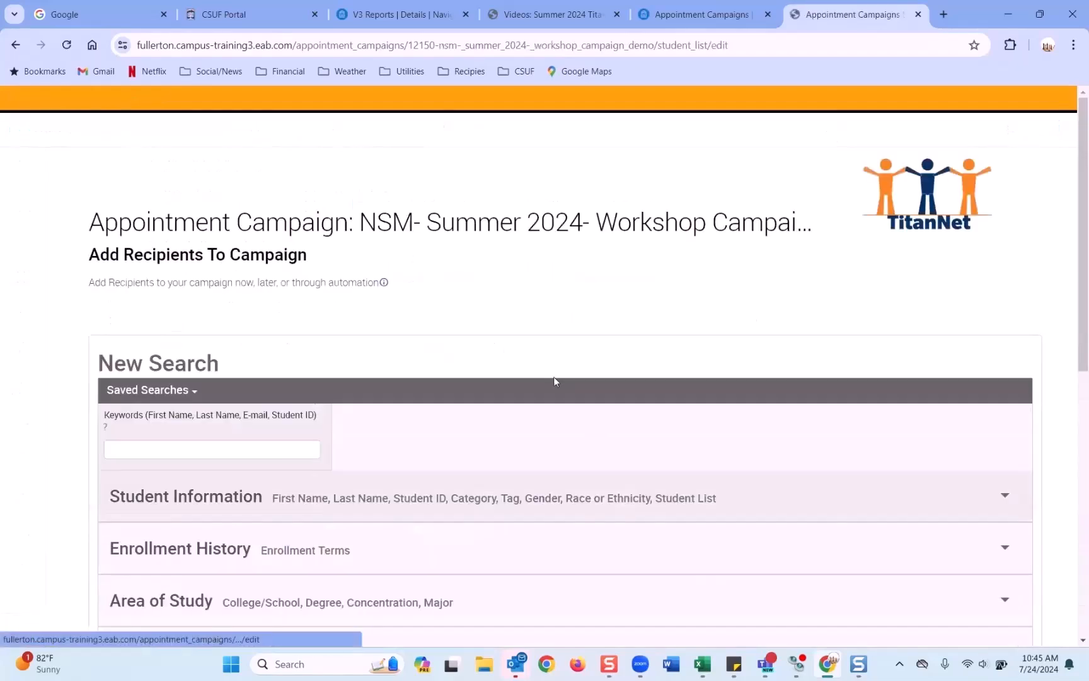
{"action": "scroll", "coordinate": [494, 284], "scroll_direction": "down", "scroll_amount": 6}
{"action": "scroll", "coordinate": [493, 284], "scroll_direction": "down", "scroll_amount": 4}
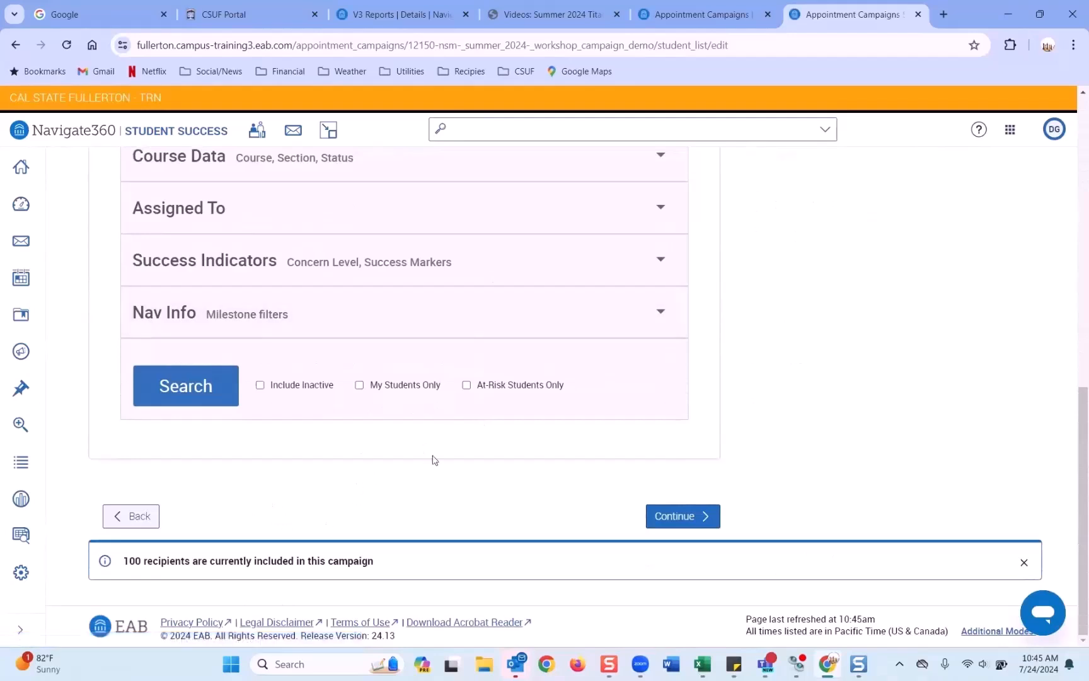
{"action": "left_click", "coordinate": [696, 517]}
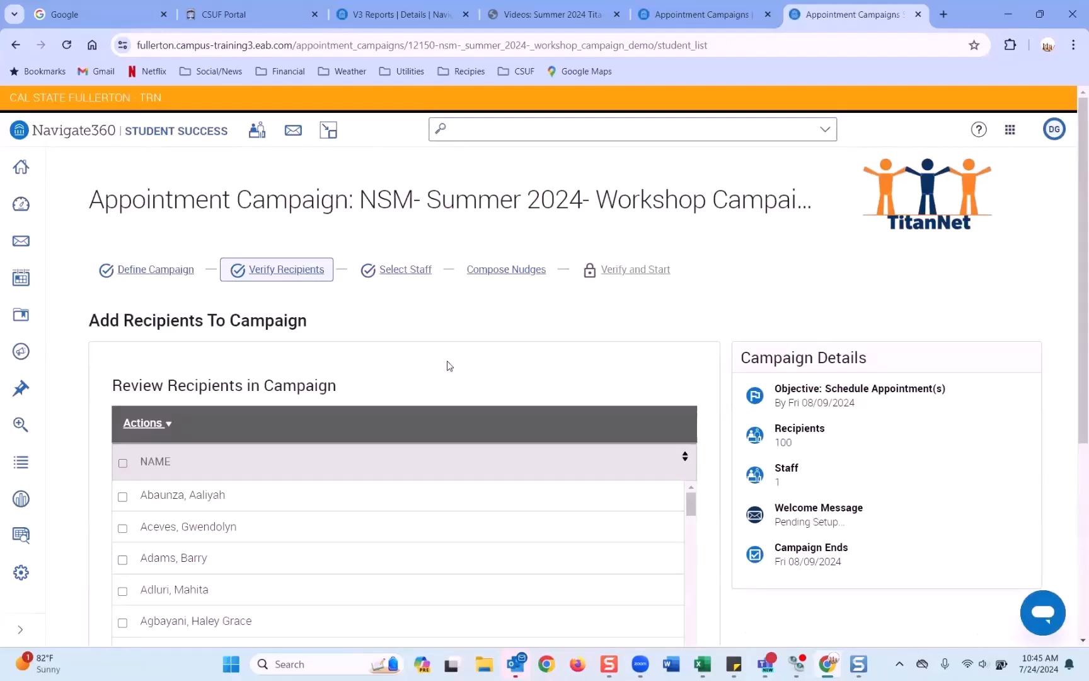
{"action": "scroll", "coordinate": [449, 362], "scroll_direction": "down", "scroll_amount": 5}
{"action": "left_click", "coordinate": [684, 606]}
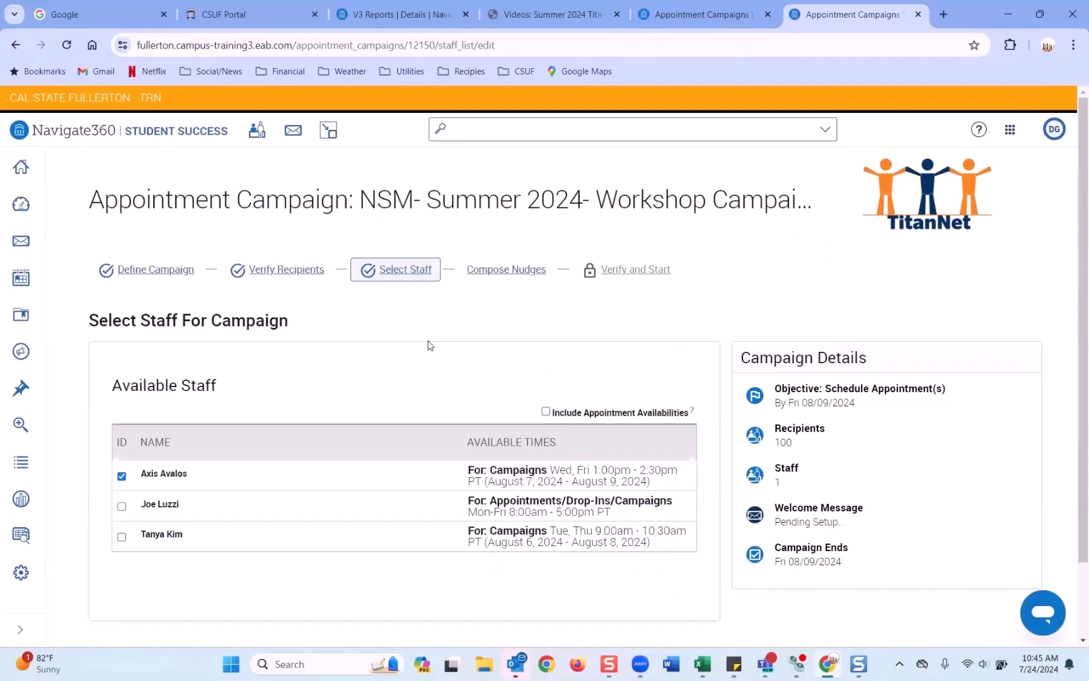
Step: Add the Tue, Thu 9:00am–10:30am staff member alongside the Wed/Fri advisor
{"action": "scroll", "coordinate": [427, 345], "scroll_direction": "down", "scroll_amount": 2}
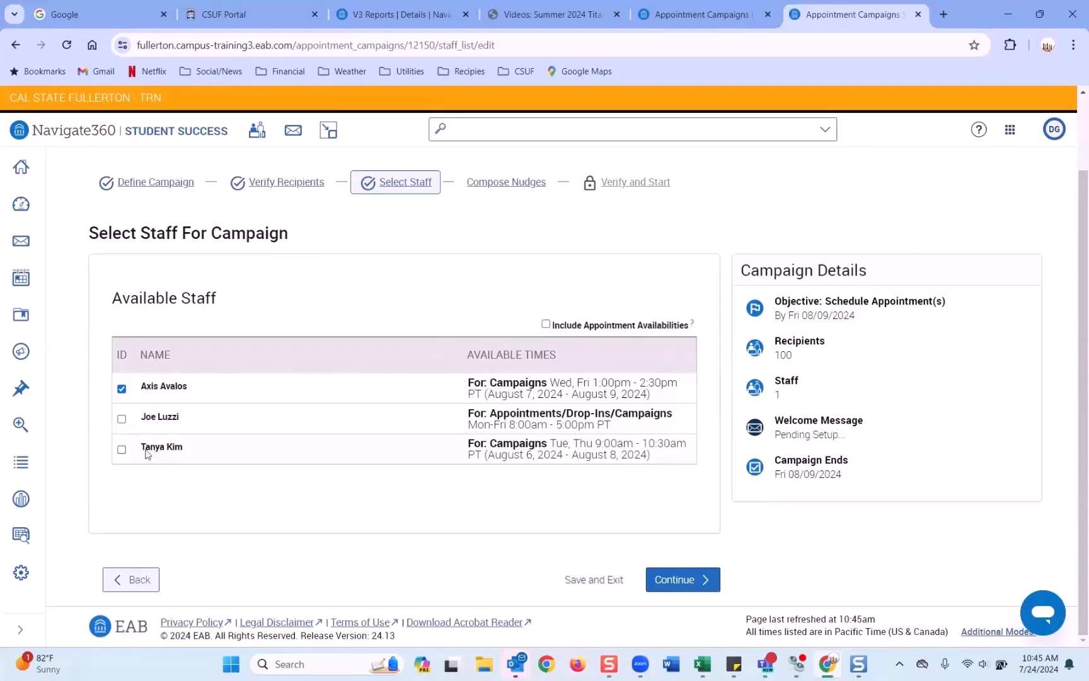
{"action": "left_click", "coordinate": [121, 450]}
{"action": "left_click_drag", "start_coordinate": [489, 381], "coordinate": [548, 382]}
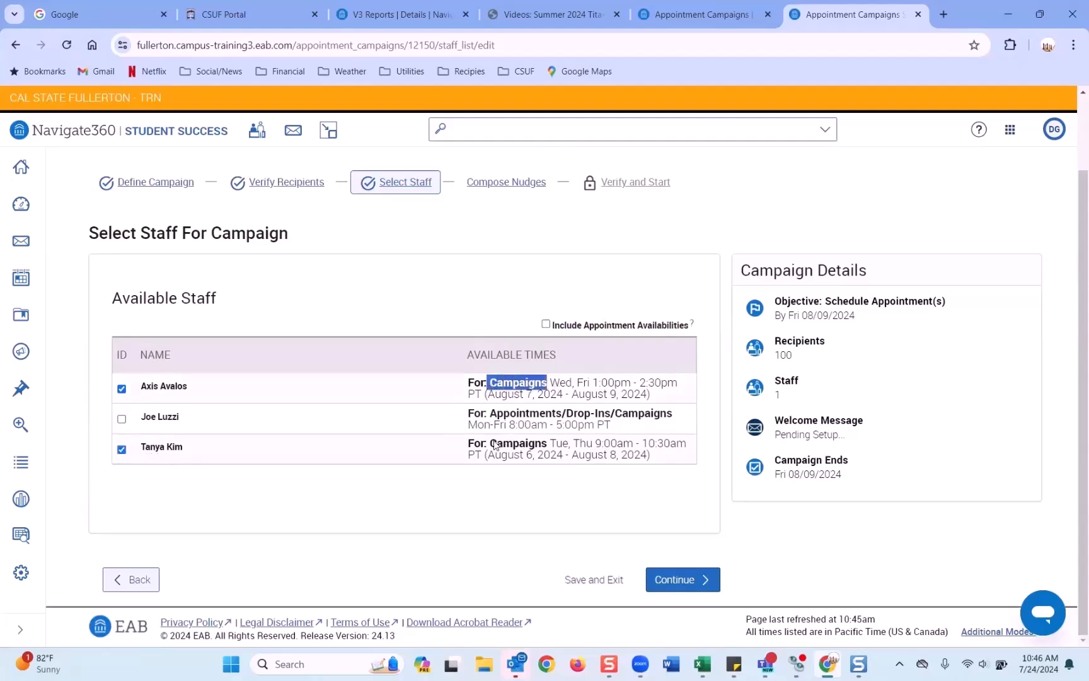
{"action": "left_click_drag", "start_coordinate": [488, 453], "coordinate": [549, 443]}
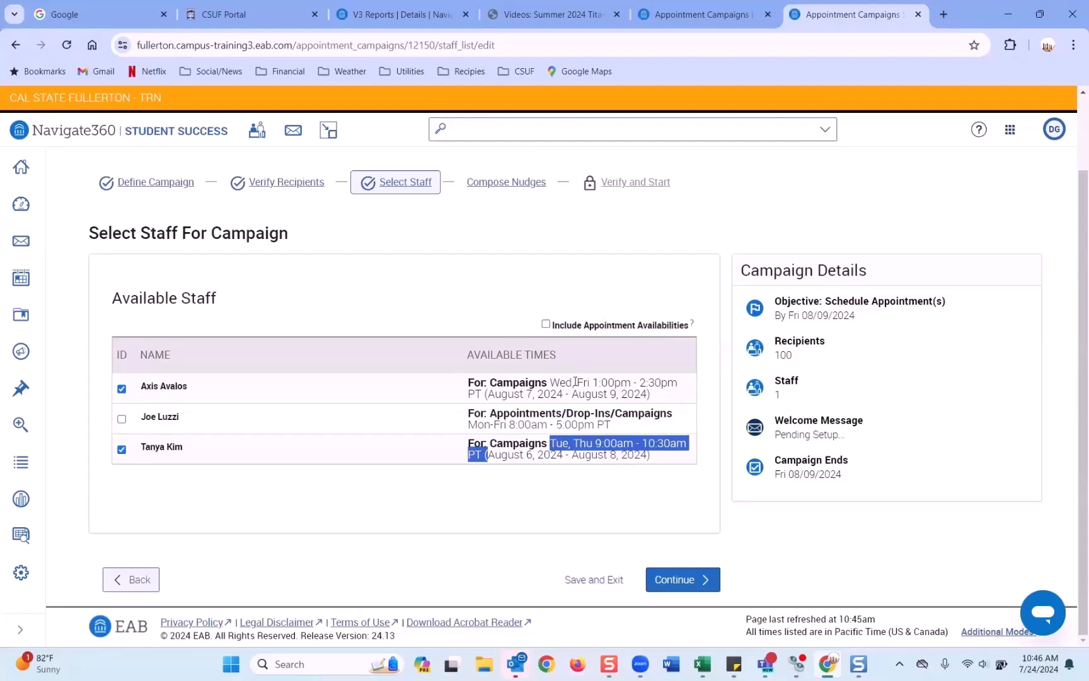
{"action": "left_click", "coordinate": [666, 521]}
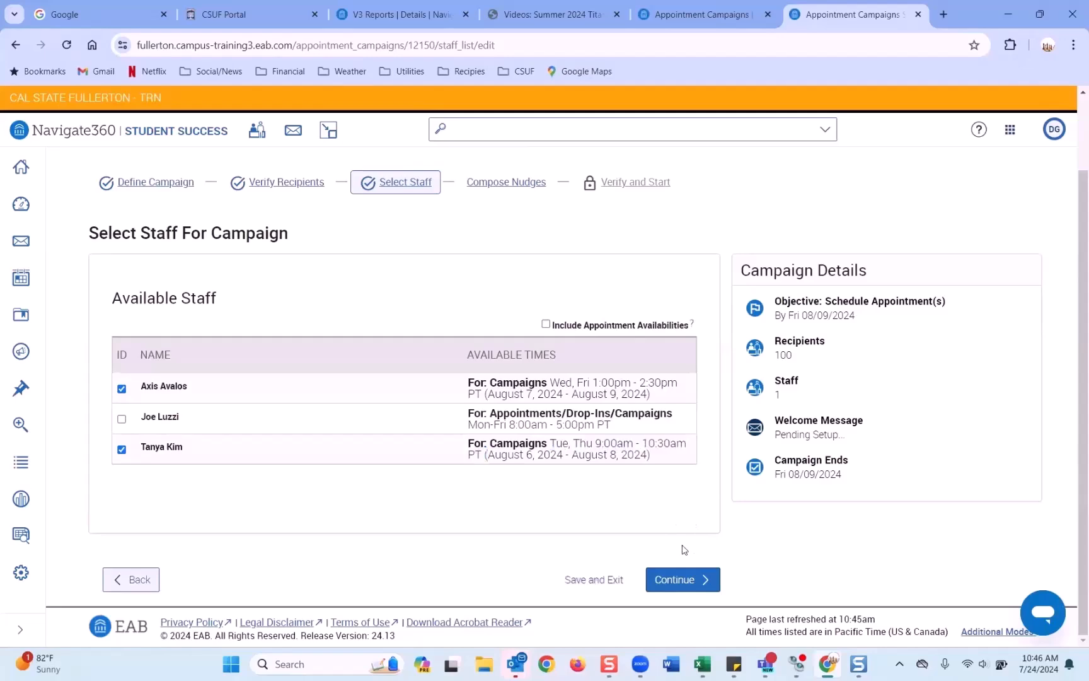
{"action": "left_click", "coordinate": [685, 579]}
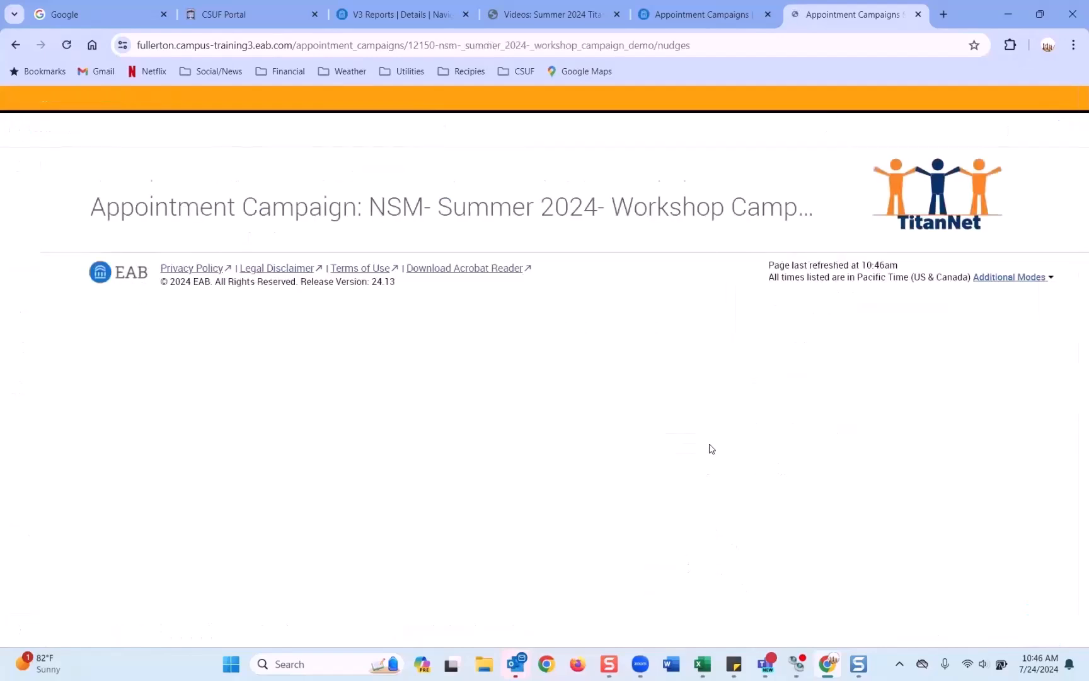
Step: Save the template welcome email 'Please Schedule Your Advising Appointment with a {$schedule_link}'
{"action": "left_click", "coordinate": [242, 465]}
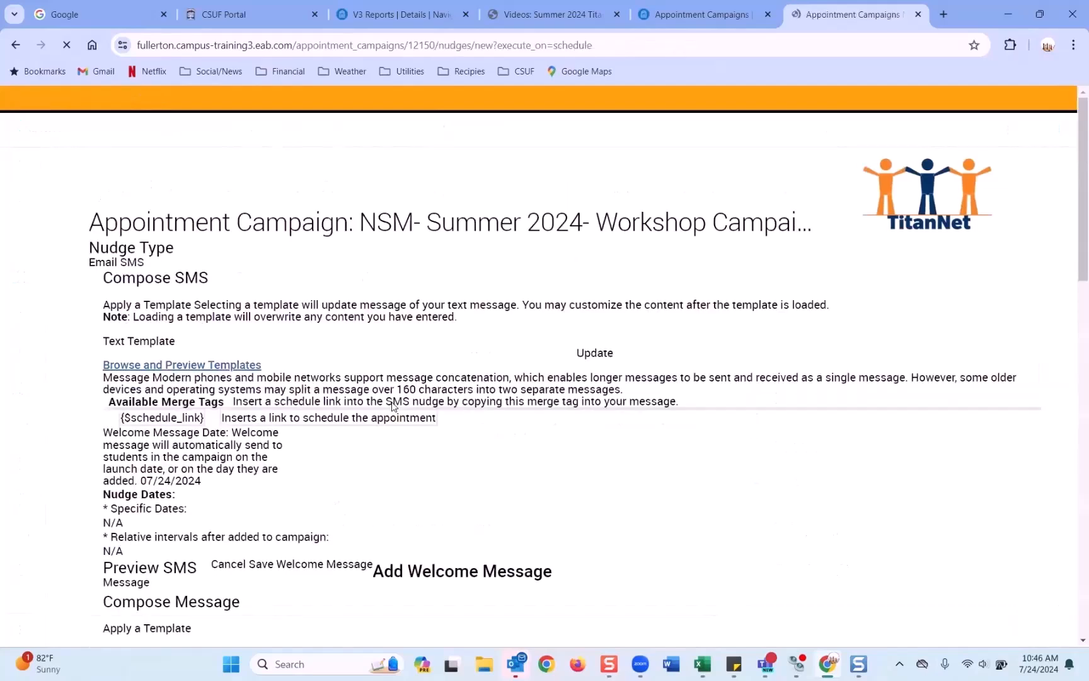
{"action": "scroll", "coordinate": [422, 391], "scroll_direction": "down", "scroll_amount": 3}
{"action": "scroll", "coordinate": [422, 394], "scroll_direction": "down", "scroll_amount": 2}
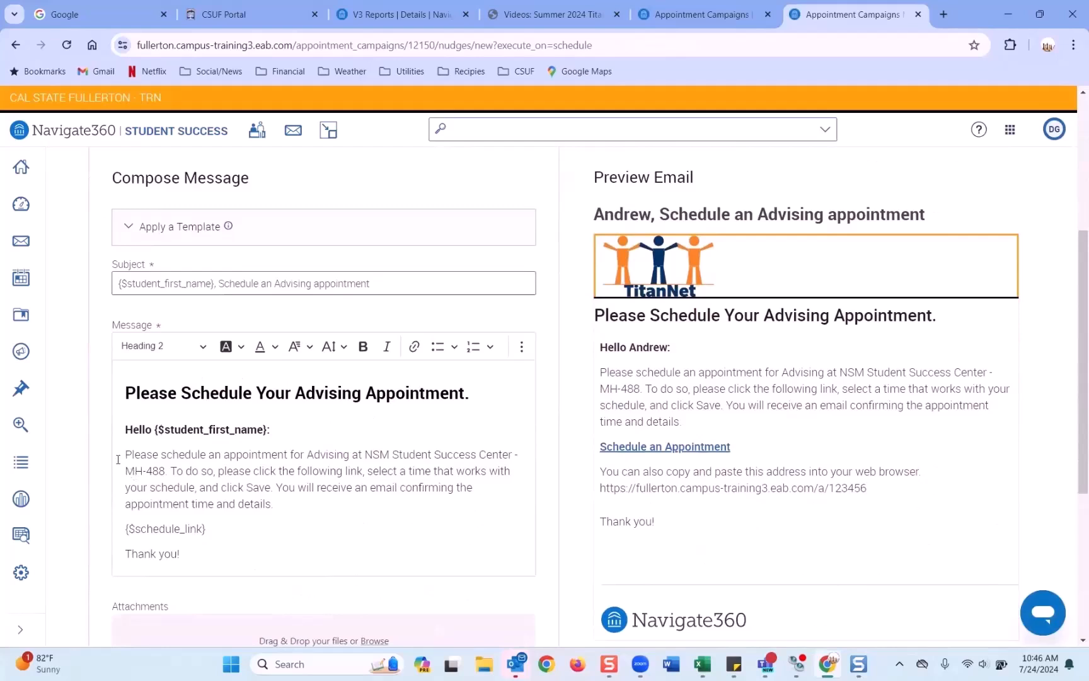
{"action": "left_click_drag", "start_coordinate": [126, 454], "coordinate": [291, 514]}
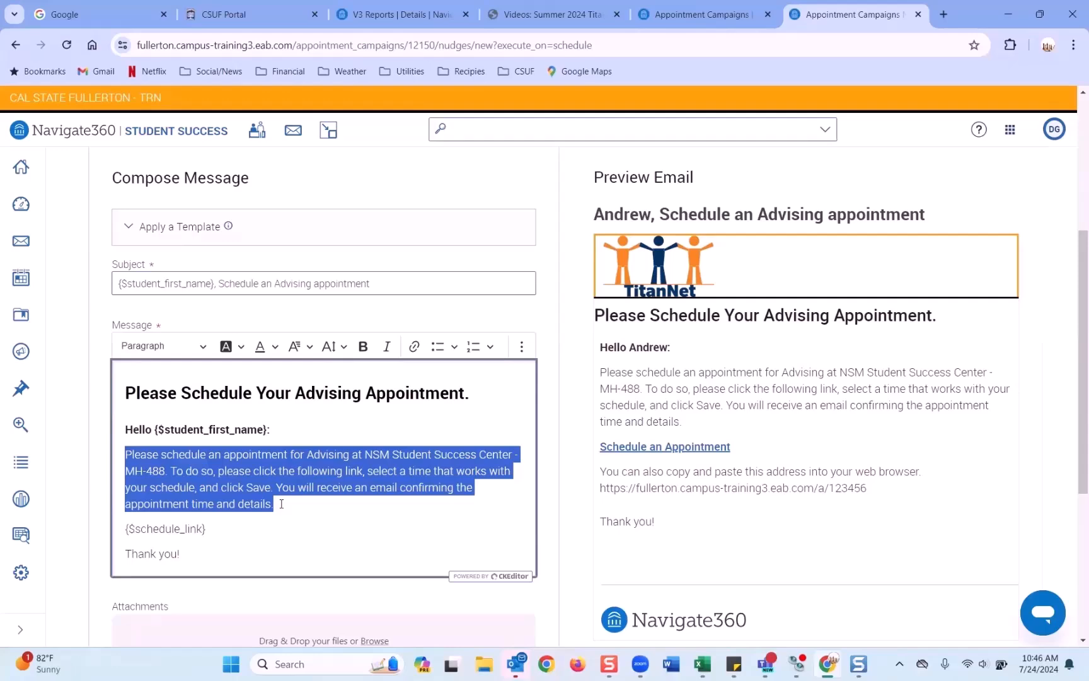
{"action": "scroll", "coordinate": [240, 494], "scroll_direction": "down", "scroll_amount": 3}
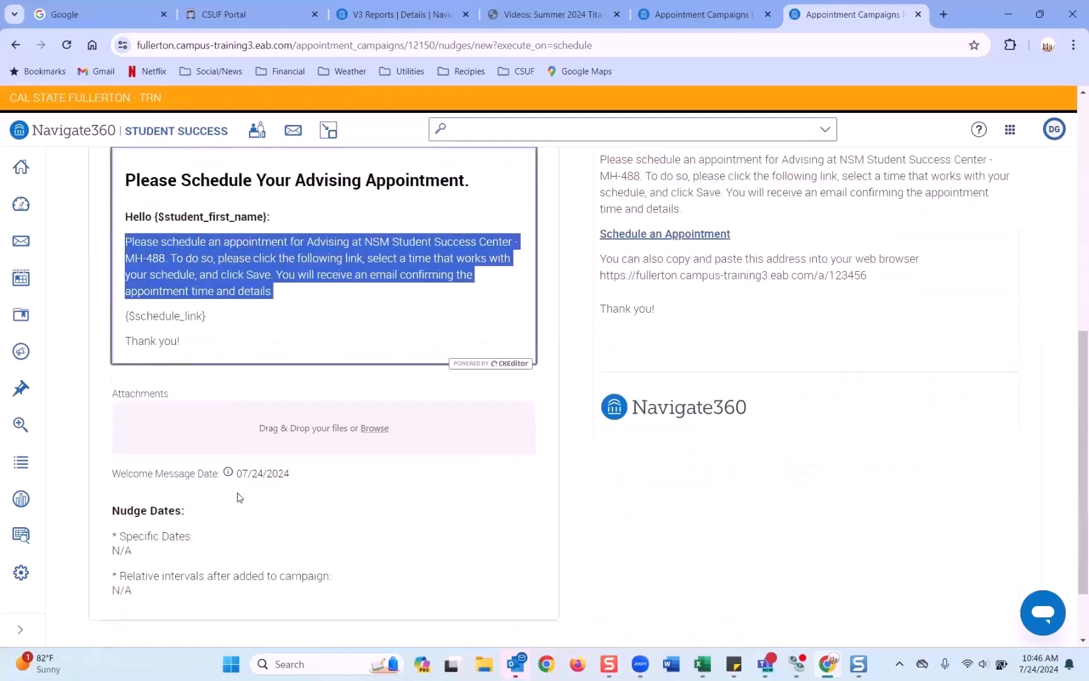
{"action": "left_click_drag", "start_coordinate": [128, 319], "coordinate": [206, 316]}
{"action": "scroll", "coordinate": [353, 383], "scroll_direction": "down", "scroll_amount": 1}
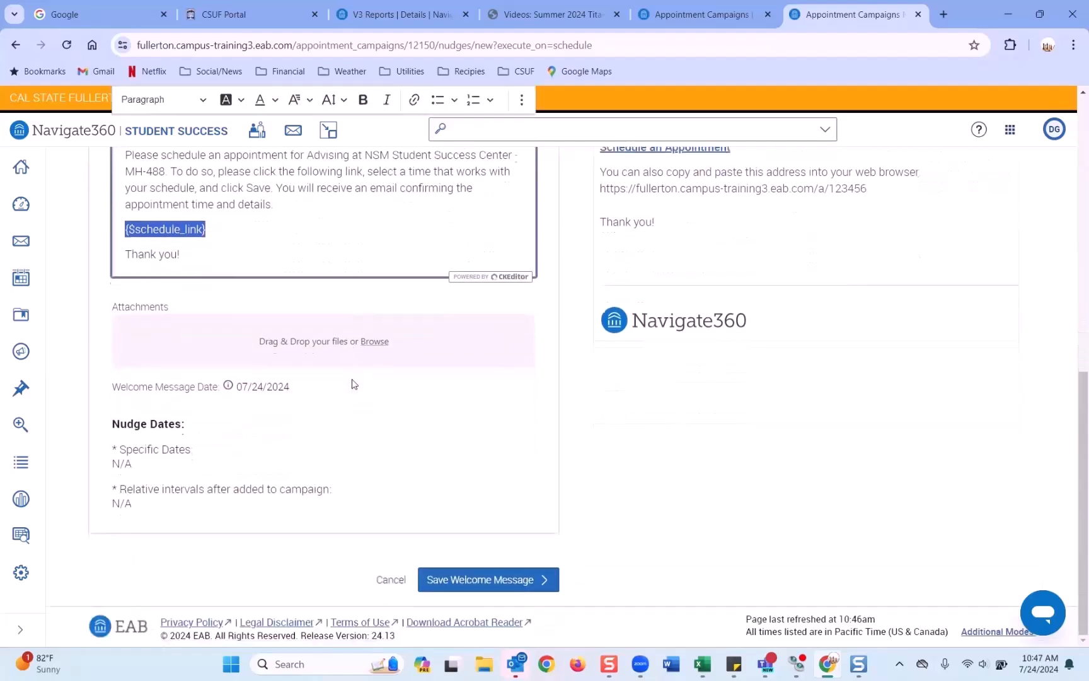
{"action": "left_click", "coordinate": [505, 580]}
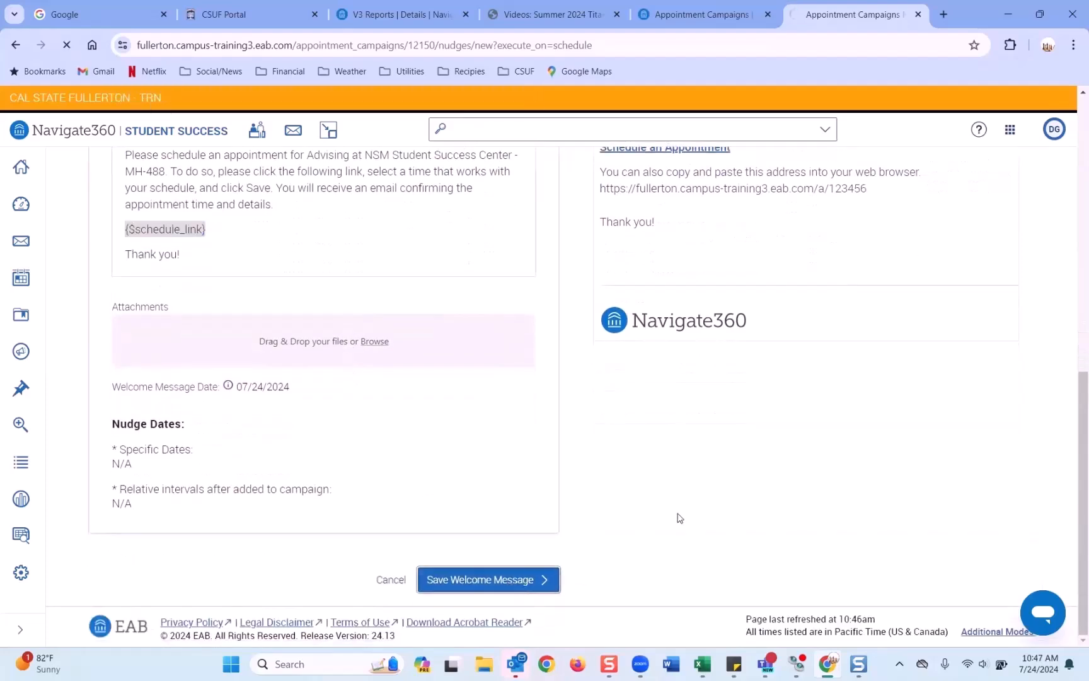
Step: Add and save a follow-up email nudge with send date August 1, 2024
{"action": "scroll", "coordinate": [382, 426], "scroll_direction": "down", "scroll_amount": 1}
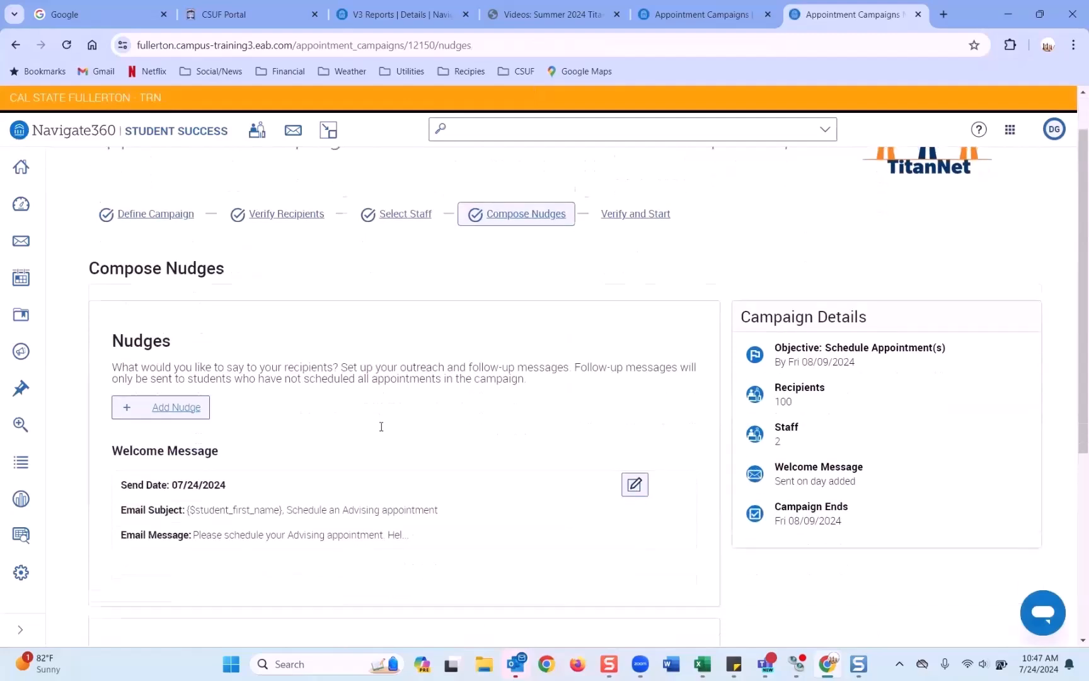
{"action": "scroll", "coordinate": [382, 427], "scroll_direction": "down", "scroll_amount": 2}
{"action": "left_click", "coordinate": [189, 251]}
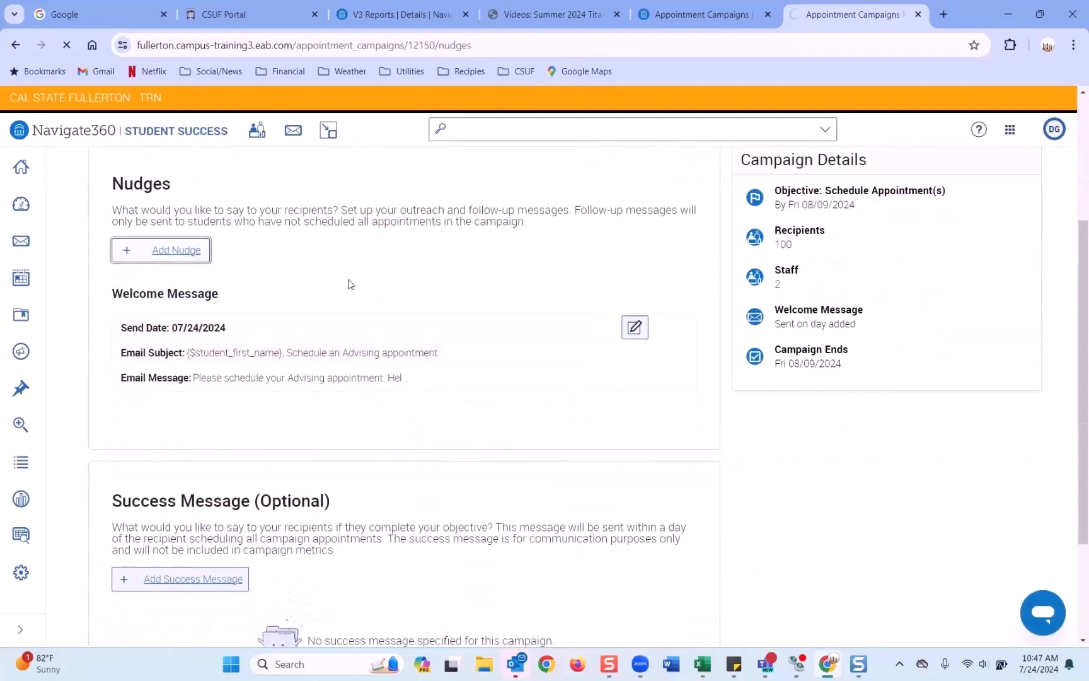
{"action": "scroll", "coordinate": [348, 284], "scroll_direction": "down", "scroll_amount": 3}
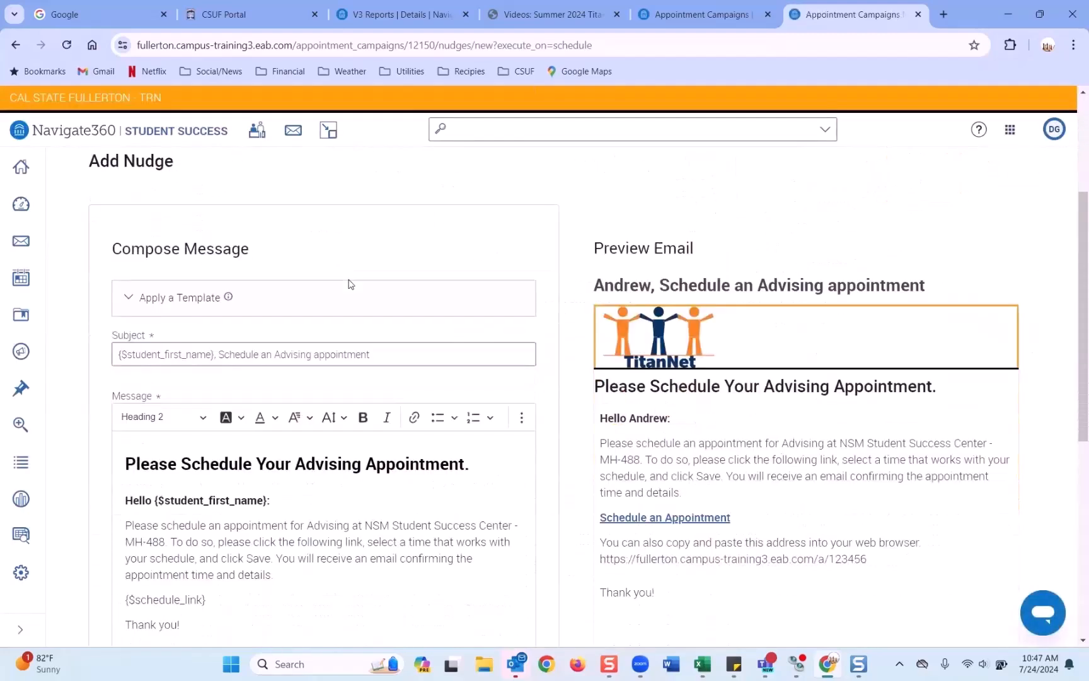
{"action": "scroll", "coordinate": [349, 284], "scroll_direction": "down", "scroll_amount": 3}
{"action": "scroll", "coordinate": [350, 285], "scroll_direction": "down", "scroll_amount": 2}
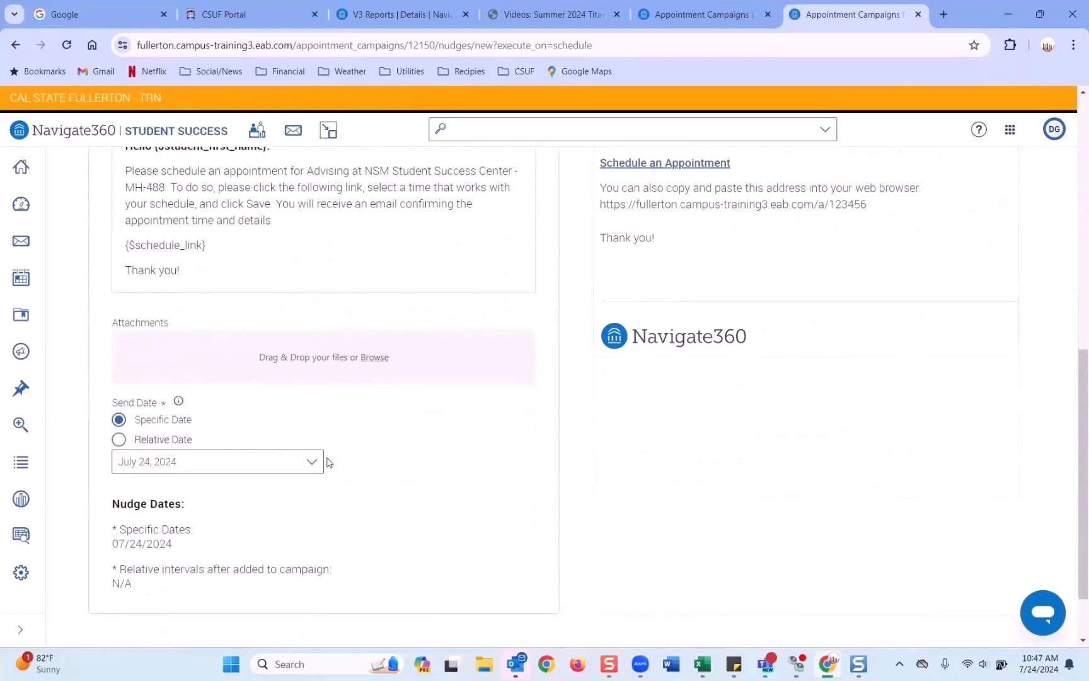
{"action": "left_click", "coordinate": [314, 459]}
{"action": "scroll", "coordinate": [252, 536], "scroll_direction": "down", "scroll_amount": 1}
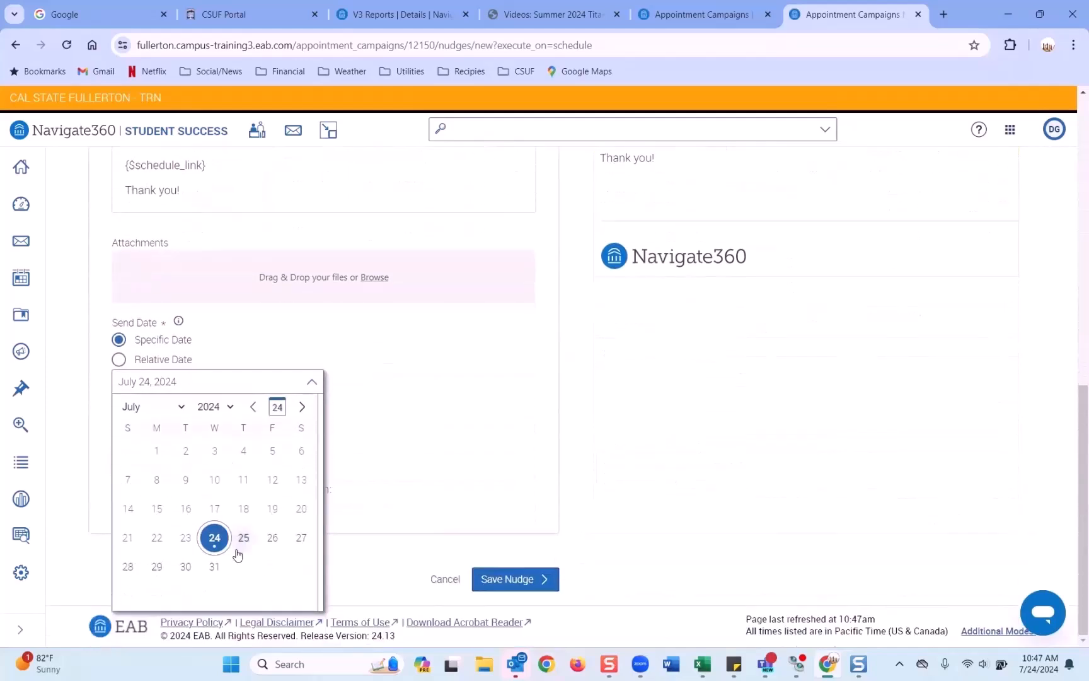
{"action": "left_click", "coordinate": [300, 410]}
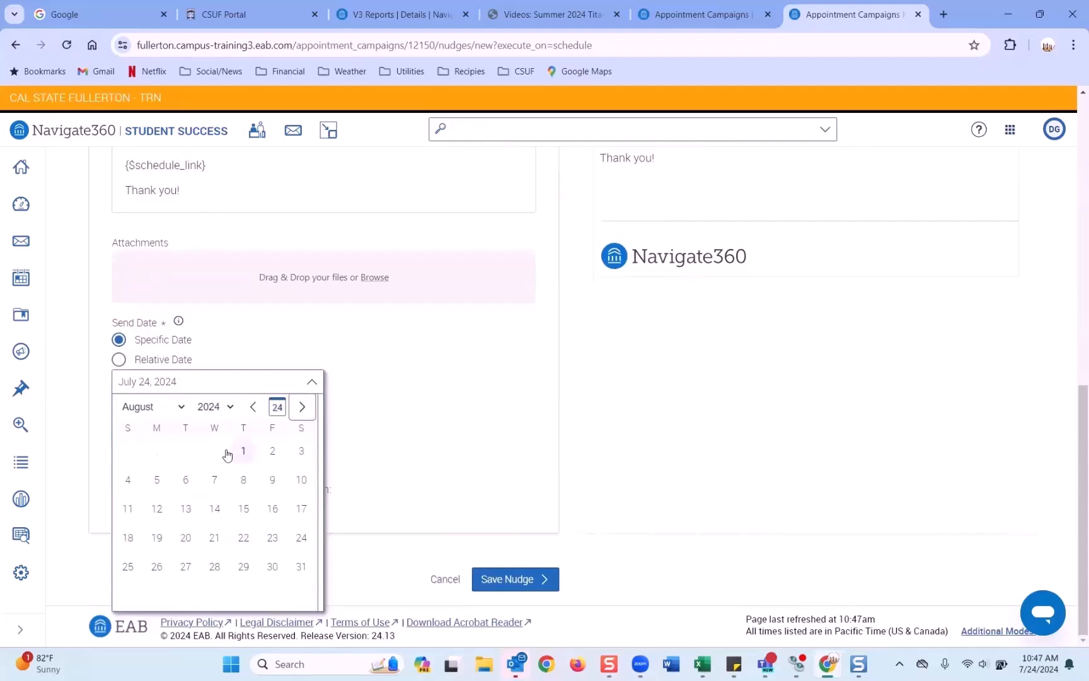
{"action": "left_click", "coordinate": [245, 452]}
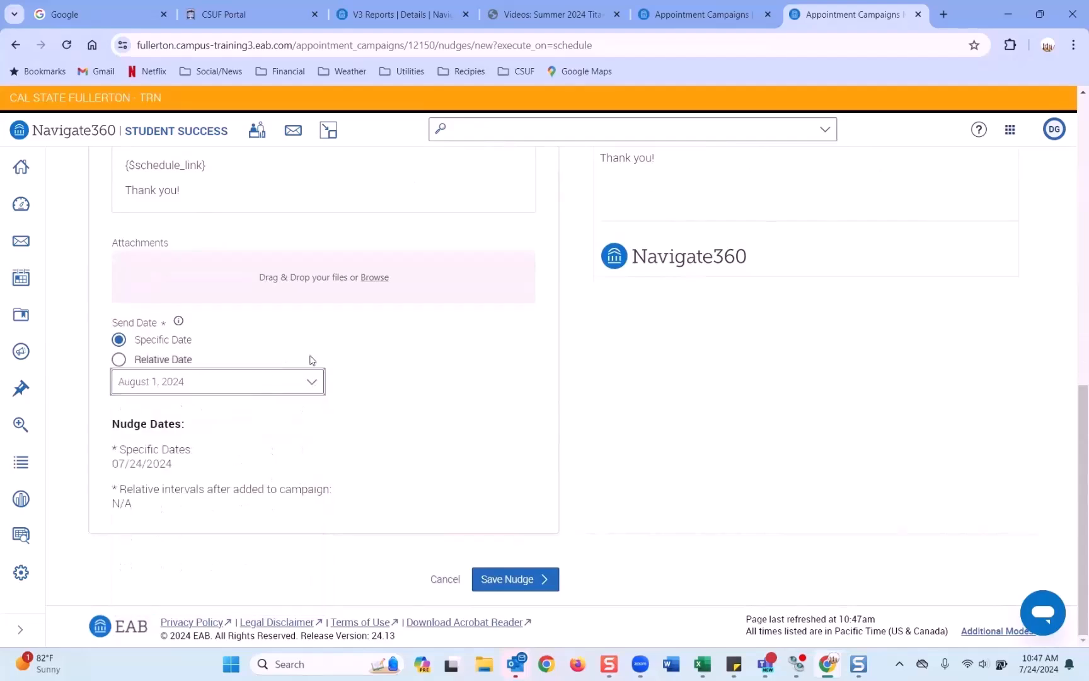
{"action": "scroll", "coordinate": [160, 315], "scroll_direction": "up", "scroll_amount": 3}
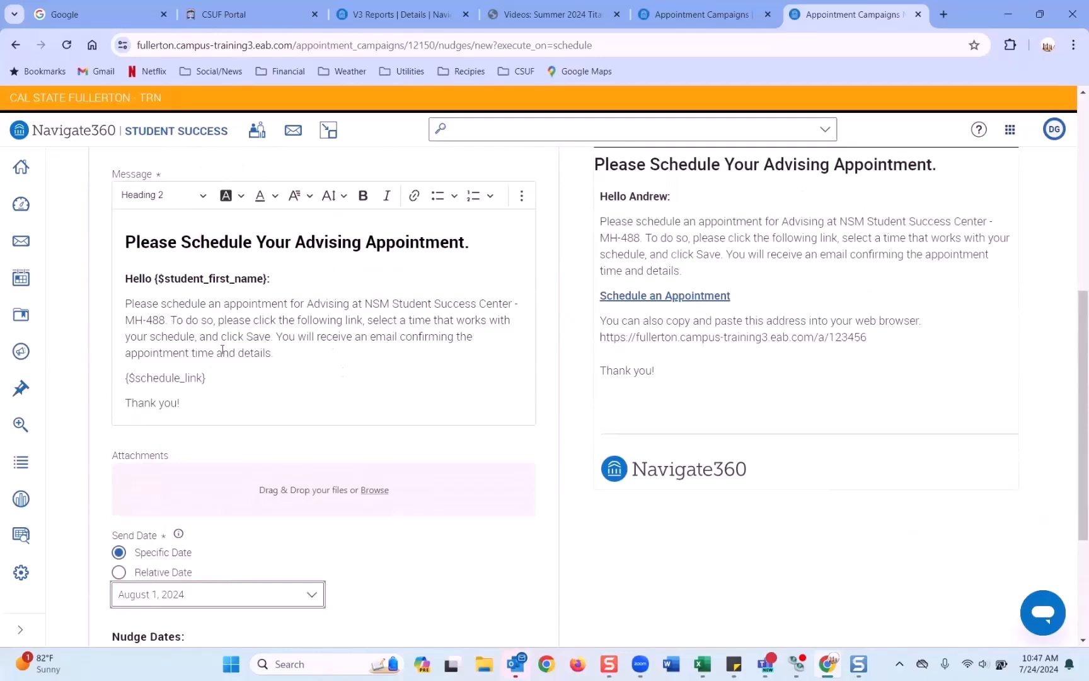
{"action": "left_click_drag", "start_coordinate": [124, 302], "coordinate": [288, 359]}
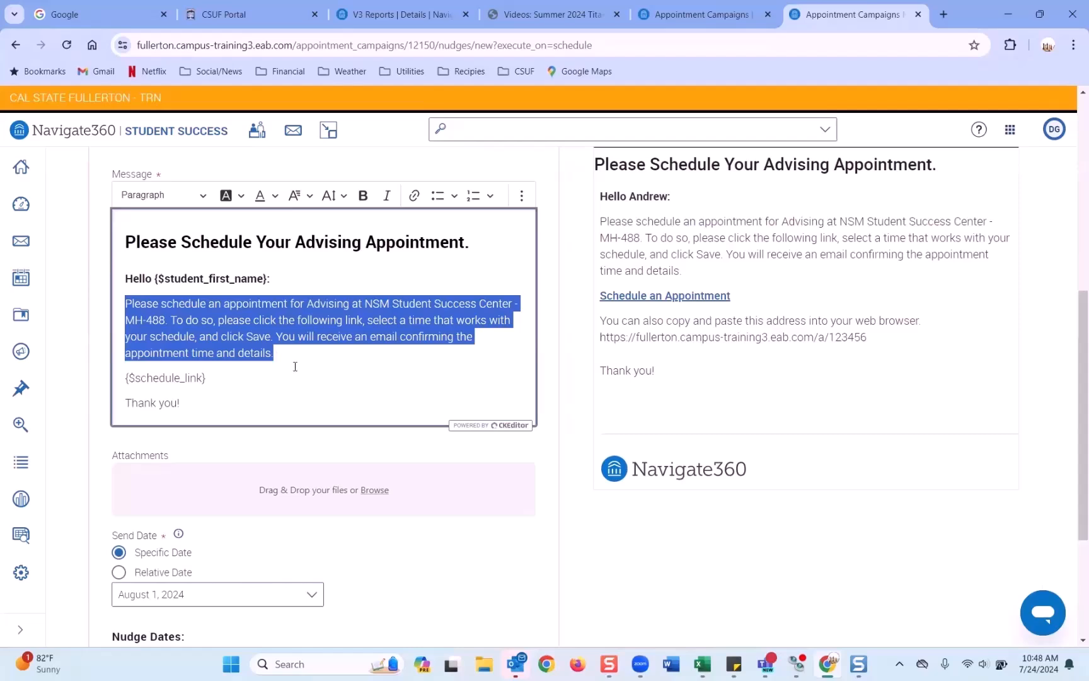
{"action": "scroll", "coordinate": [295, 366], "scroll_direction": "down", "scroll_amount": 3}
{"action": "left_click", "coordinate": [501, 581]}
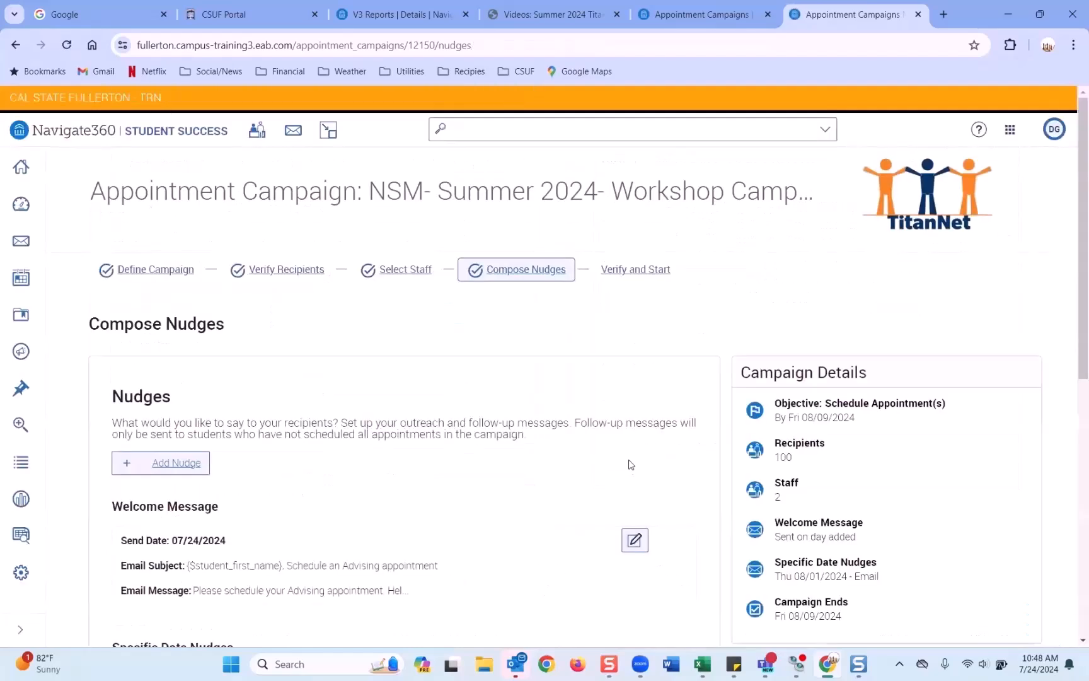
Step: Continue to the verify step and start the appointment campaign
{"action": "scroll", "coordinate": [629, 465], "scroll_direction": "down", "scroll_amount": 8}
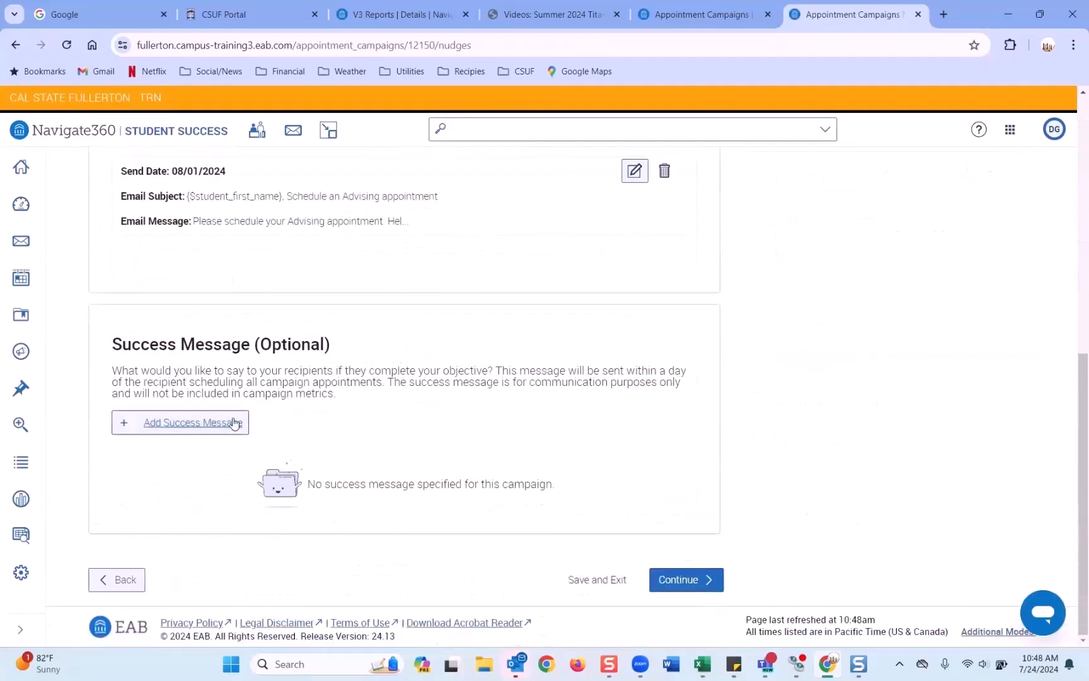
{"action": "left_click", "coordinate": [701, 580]}
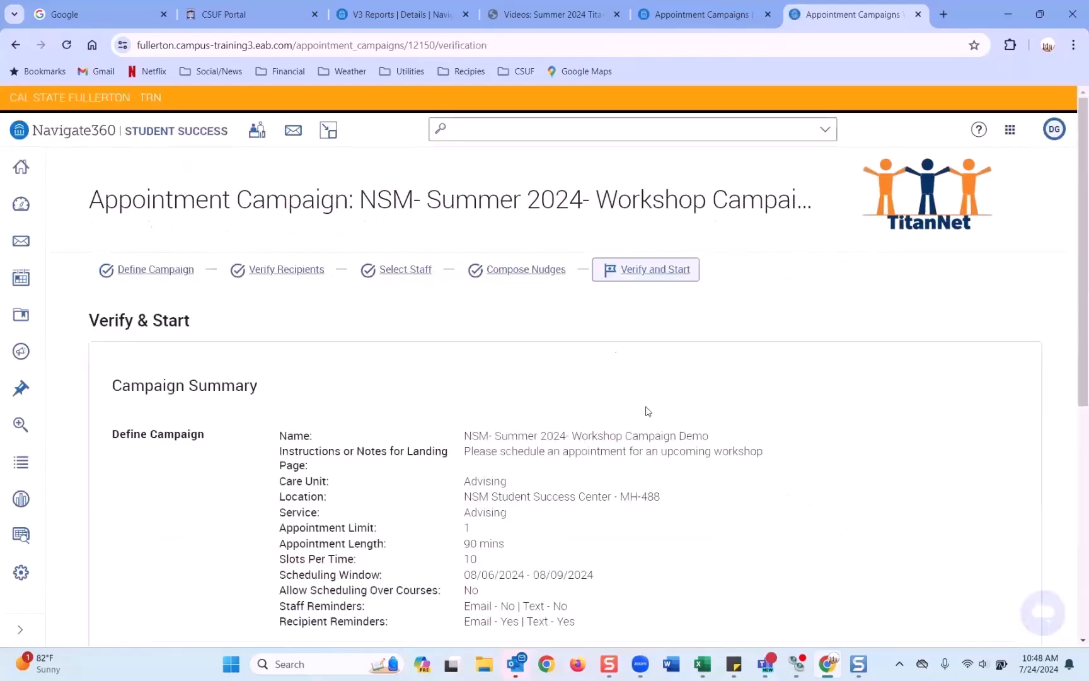
{"action": "scroll", "coordinate": [601, 326], "scroll_direction": "down", "scroll_amount": 7}
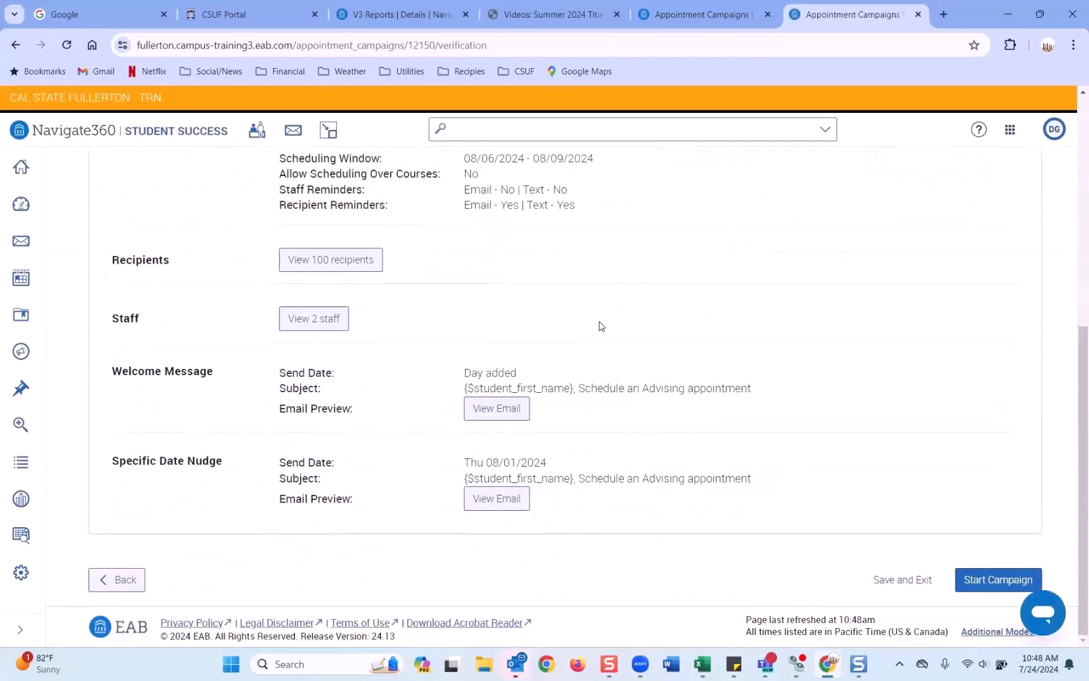
{"action": "left_click", "coordinate": [977, 584]}
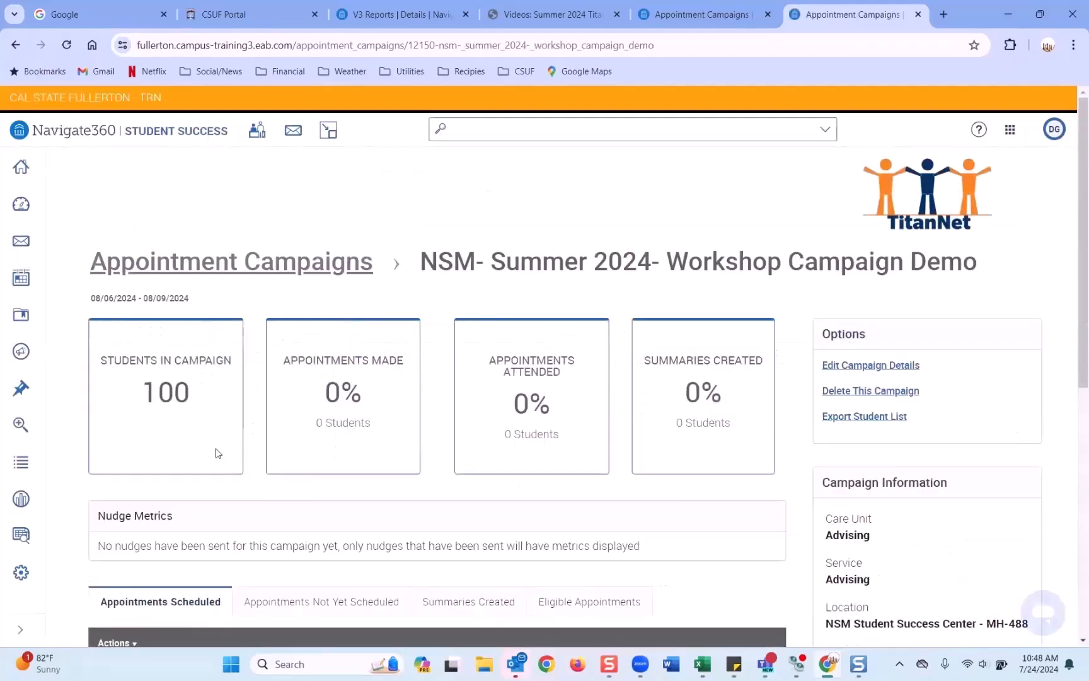
Step: Open the record of the first student who has not yet scheduled
{"action": "scroll", "coordinate": [326, 255], "scroll_direction": "down", "scroll_amount": 5}
{"action": "left_click", "coordinate": [327, 252]}
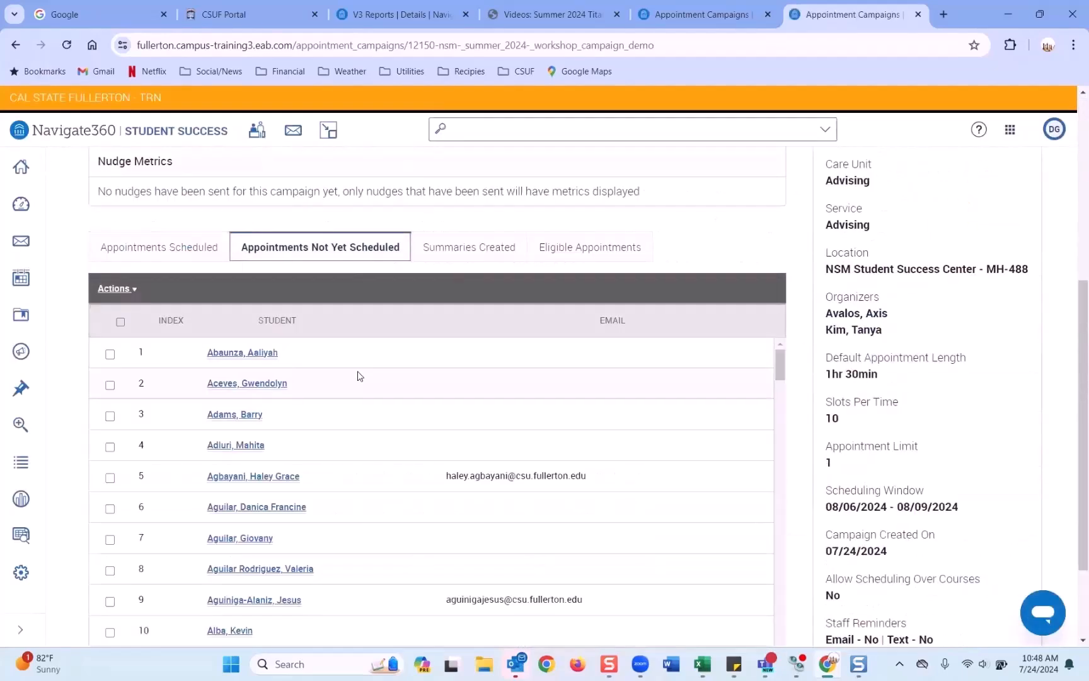
{"action": "right_click", "coordinate": [252, 355]}
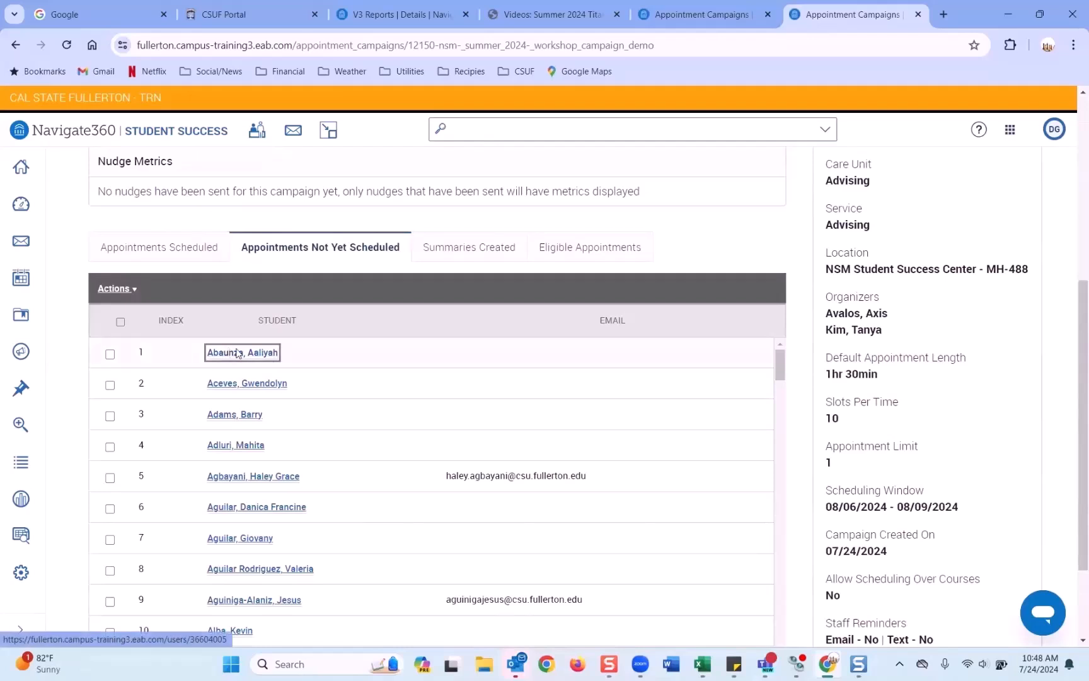
{"action": "key", "text": "Escape"}
{"action": "left_click", "coordinate": [864, 14]}
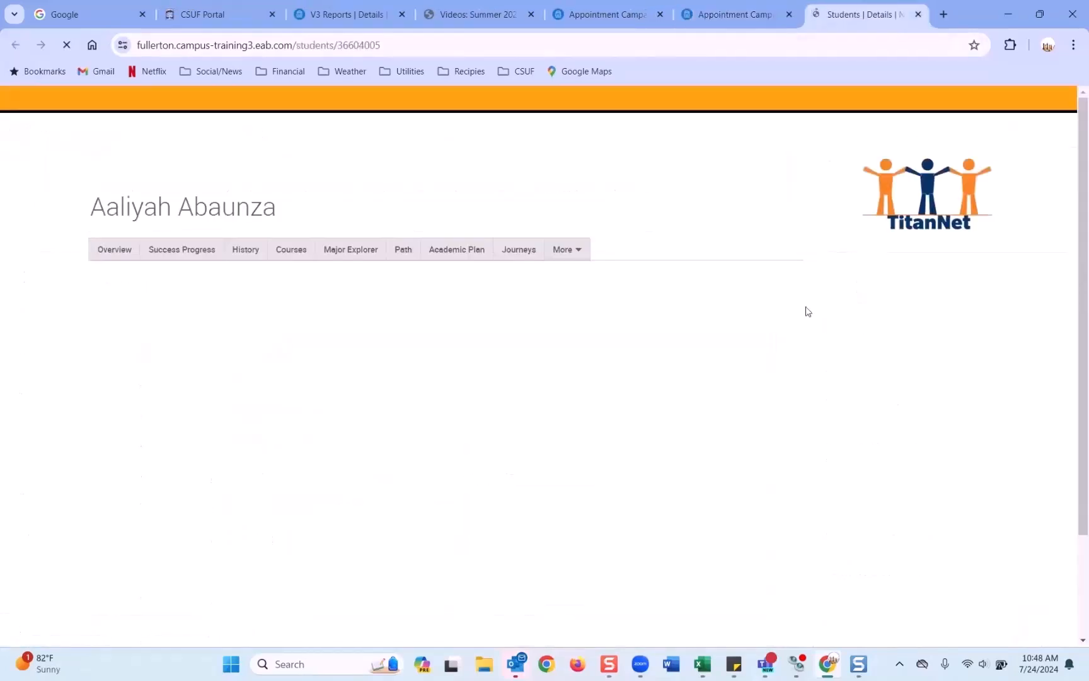
Step: Impersonate the student and accept the EAB Terms of Service
{"action": "scroll", "coordinate": [885, 452], "scroll_direction": "down", "scroll_amount": 3}
{"action": "left_click", "coordinate": [865, 450]}
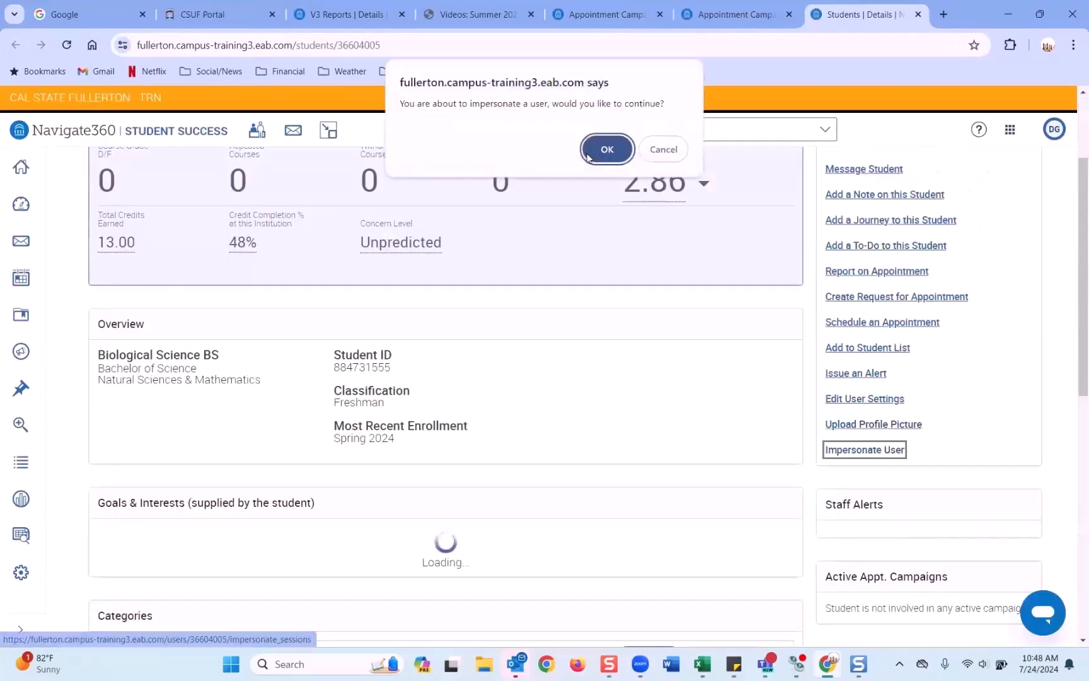
{"action": "left_click", "coordinate": [592, 149]}
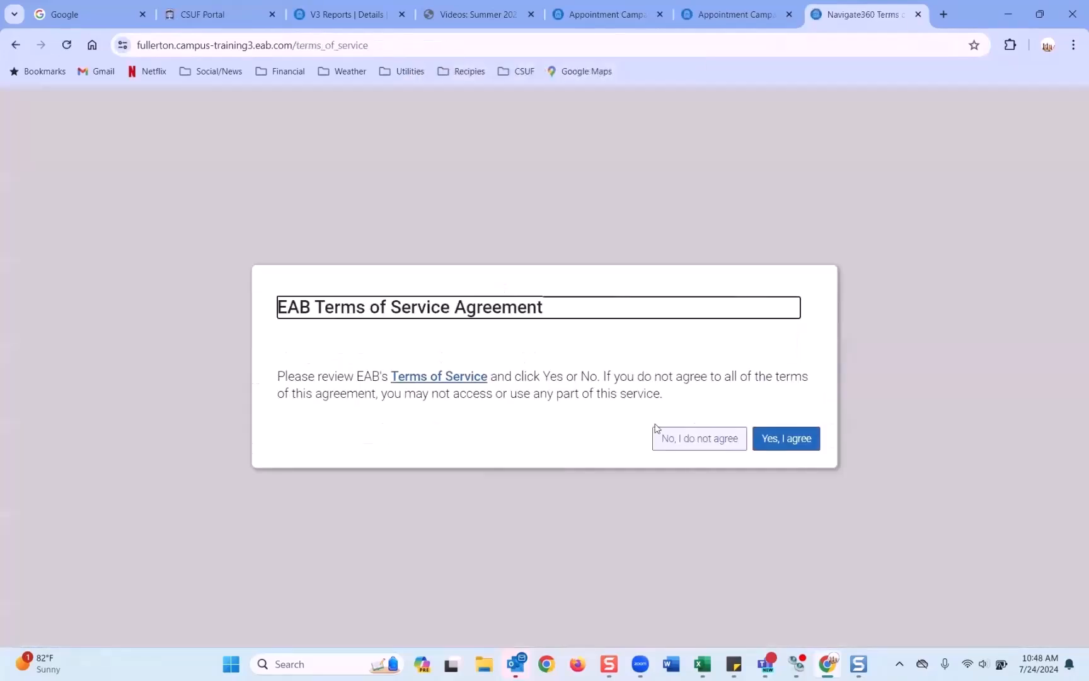
{"action": "left_click", "coordinate": [770, 443]}
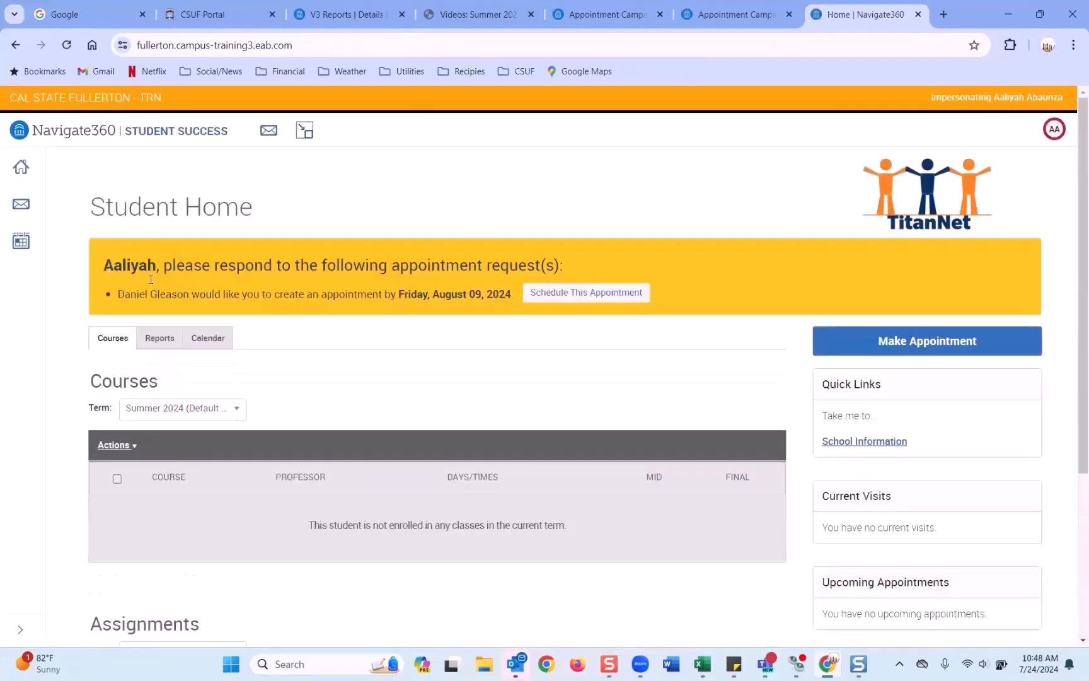
Step: Open the appointment request and review the Aug 6–9 Tue/Thu and Wed/Fri workshop slots
{"action": "left_click", "coordinate": [571, 296]}
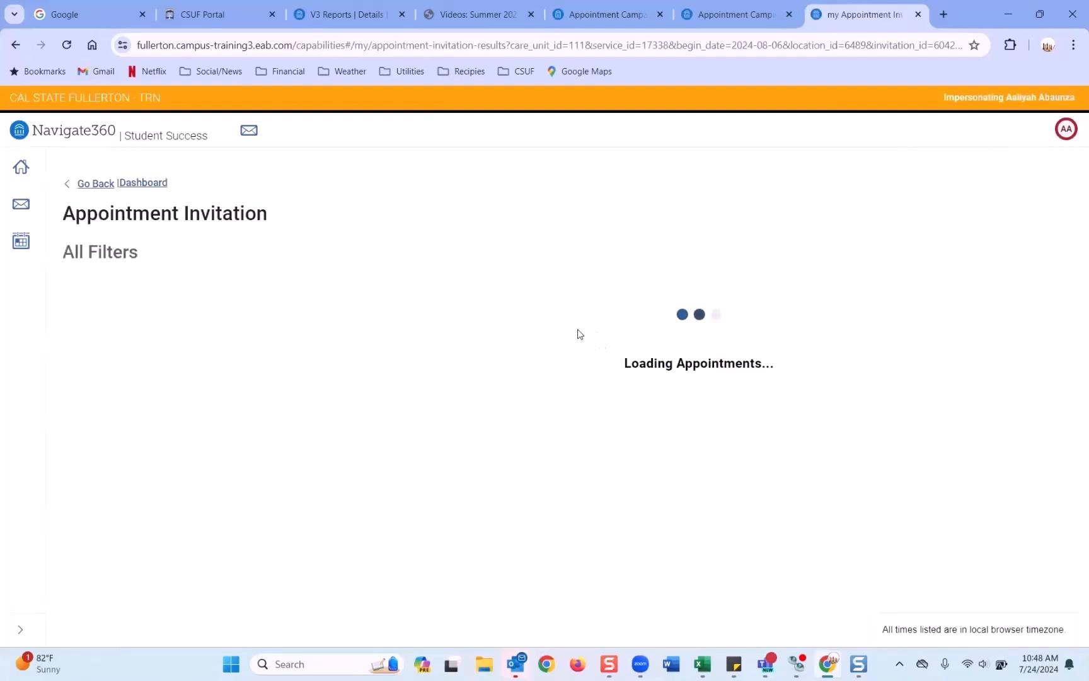
{"action": "scroll", "coordinate": [528, 423], "scroll_direction": "down", "scroll_amount": 2}
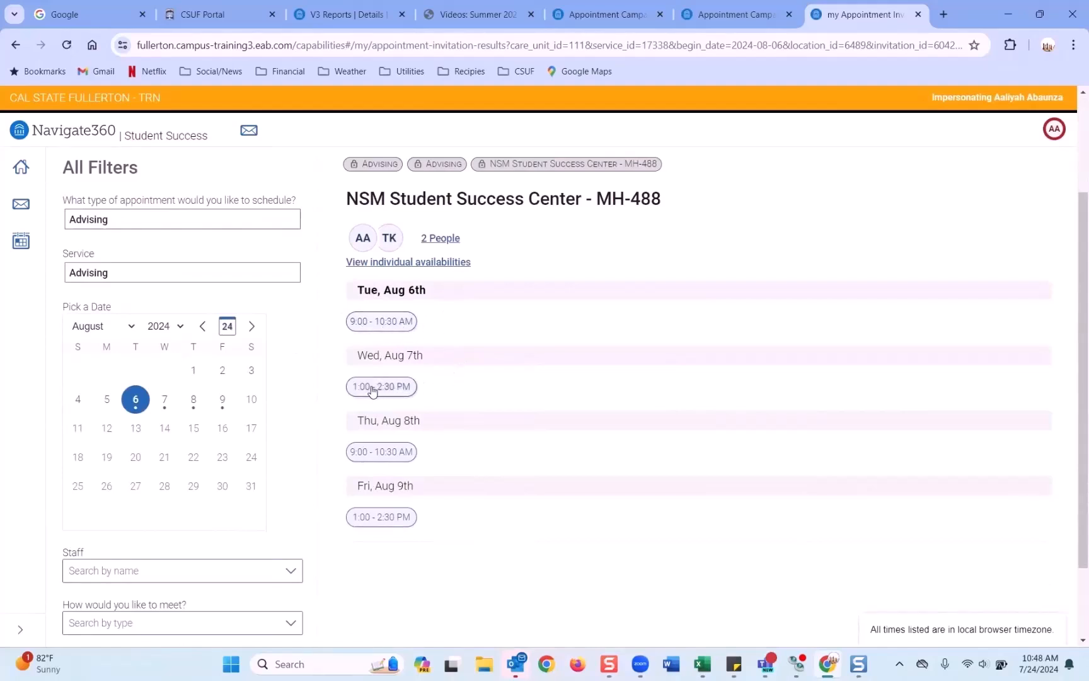
{"action": "scroll", "coordinate": [373, 391], "scroll_direction": "down", "scroll_amount": 1}
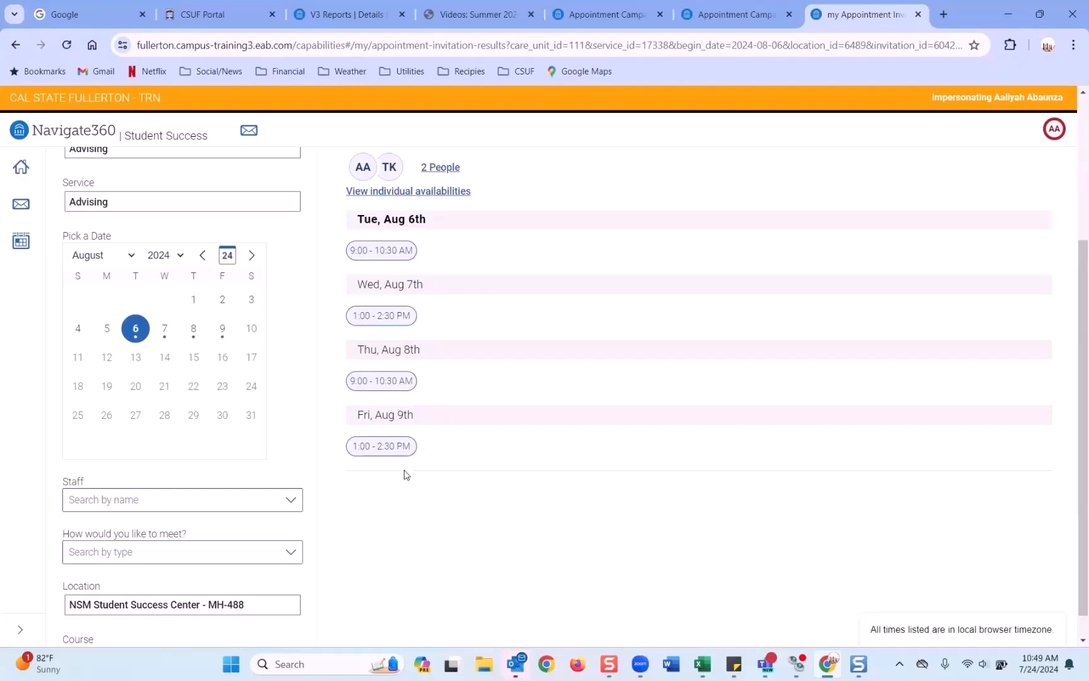
{"action": "scroll", "coordinate": [353, 477], "scroll_direction": "down", "scroll_amount": 1}
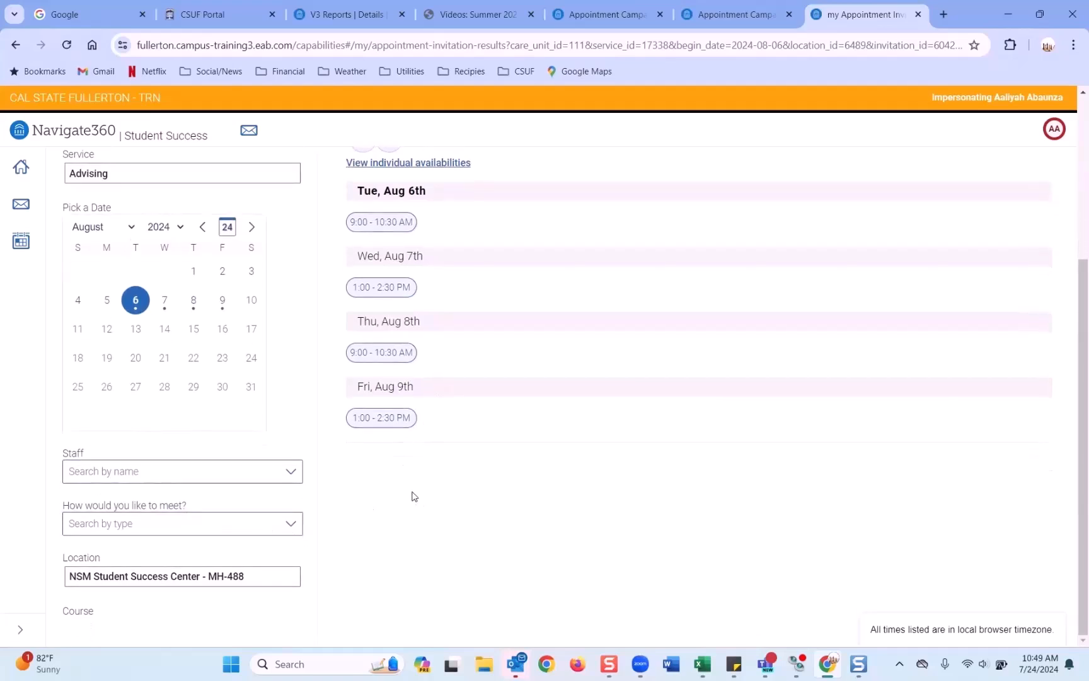
{"action": "left_click", "coordinate": [291, 524]}
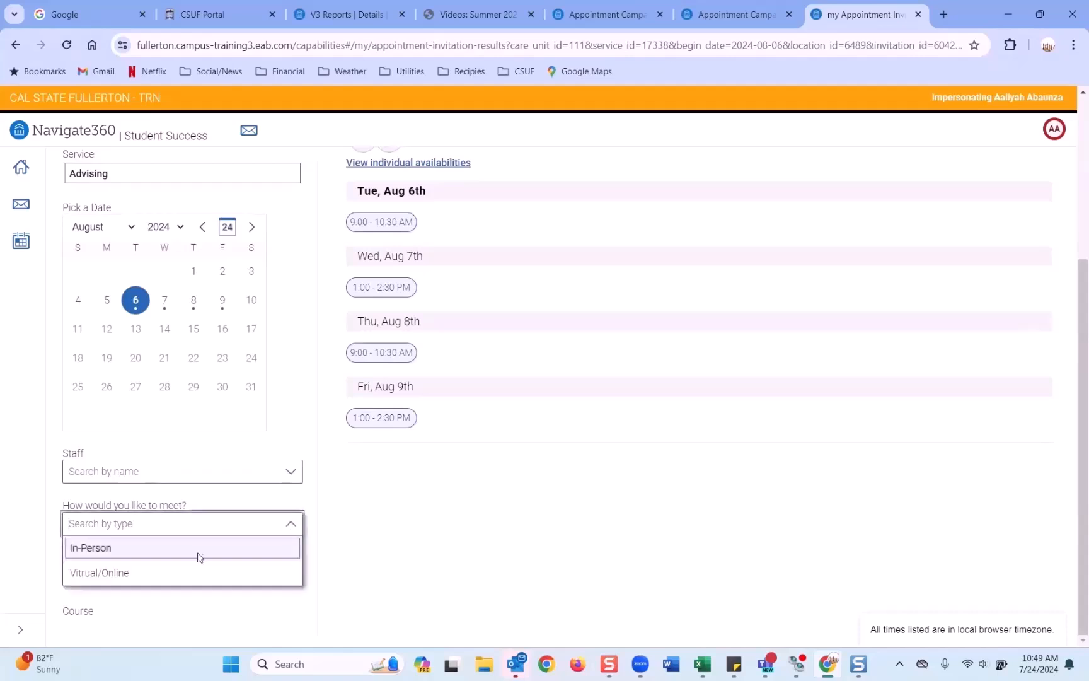
{"action": "left_click", "coordinate": [123, 573]}
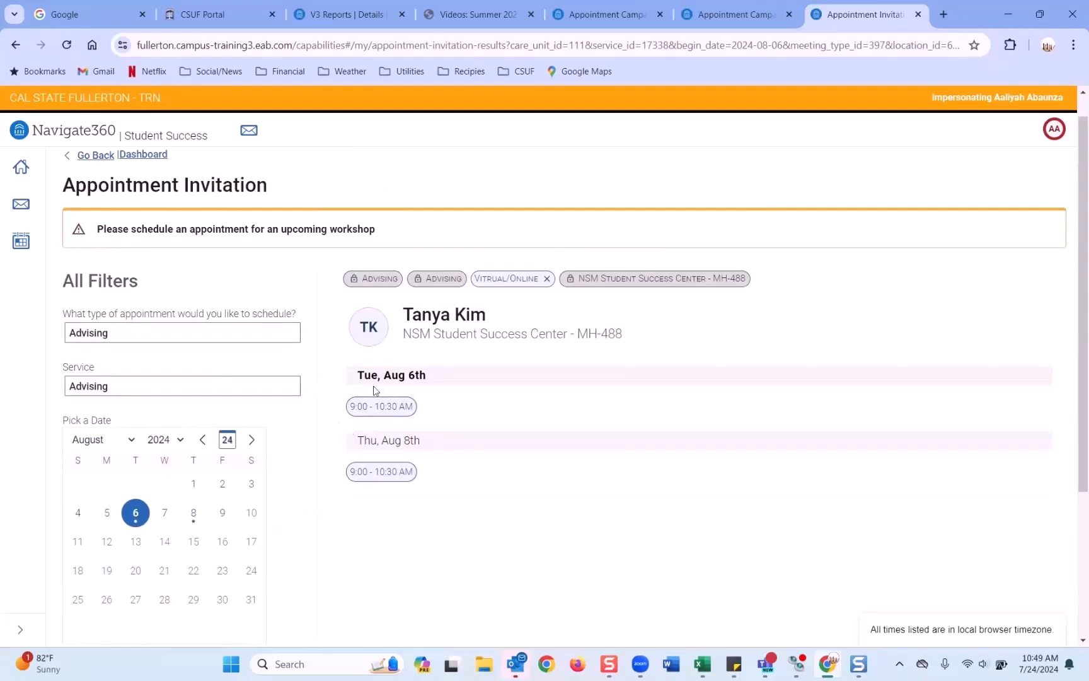
{"action": "scroll", "coordinate": [479, 423], "scroll_direction": "down", "scroll_amount": 3}
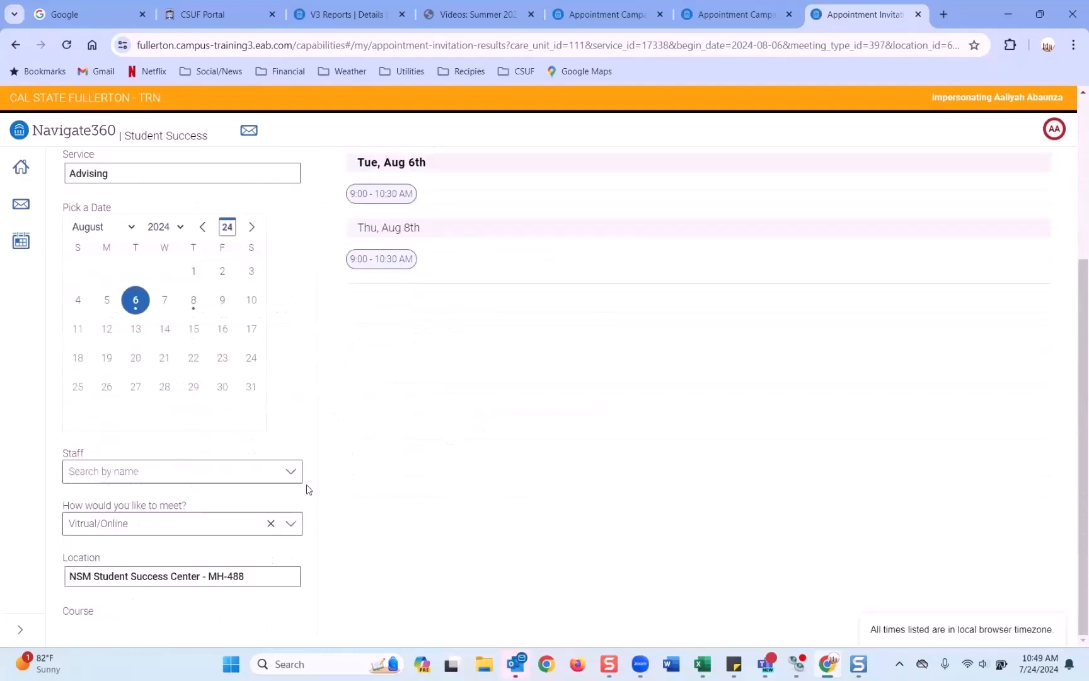
{"action": "left_click", "coordinate": [291, 526]}
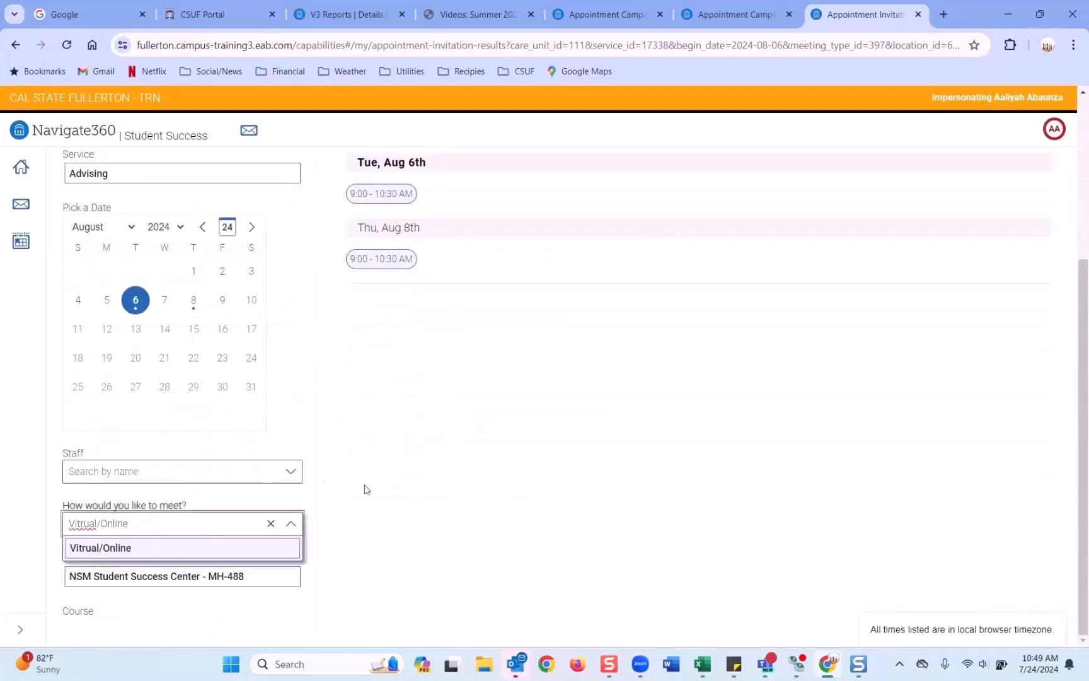
{"action": "left_click", "coordinate": [271, 524]}
{"action": "left_click", "coordinate": [288, 523]}
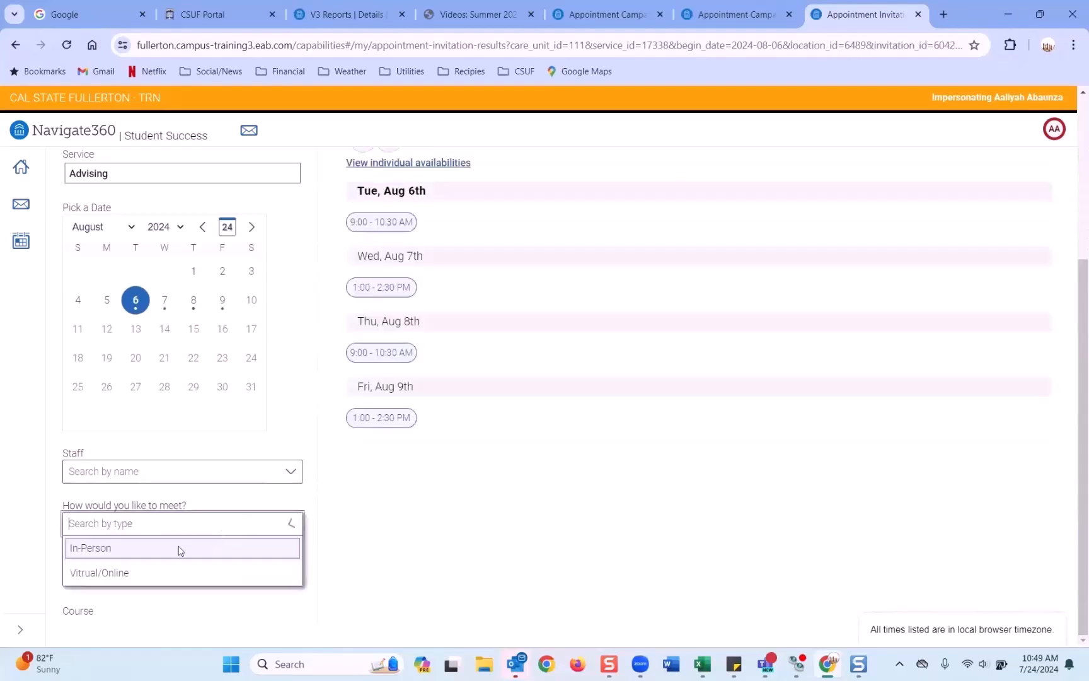
{"action": "left_click", "coordinate": [165, 550]}
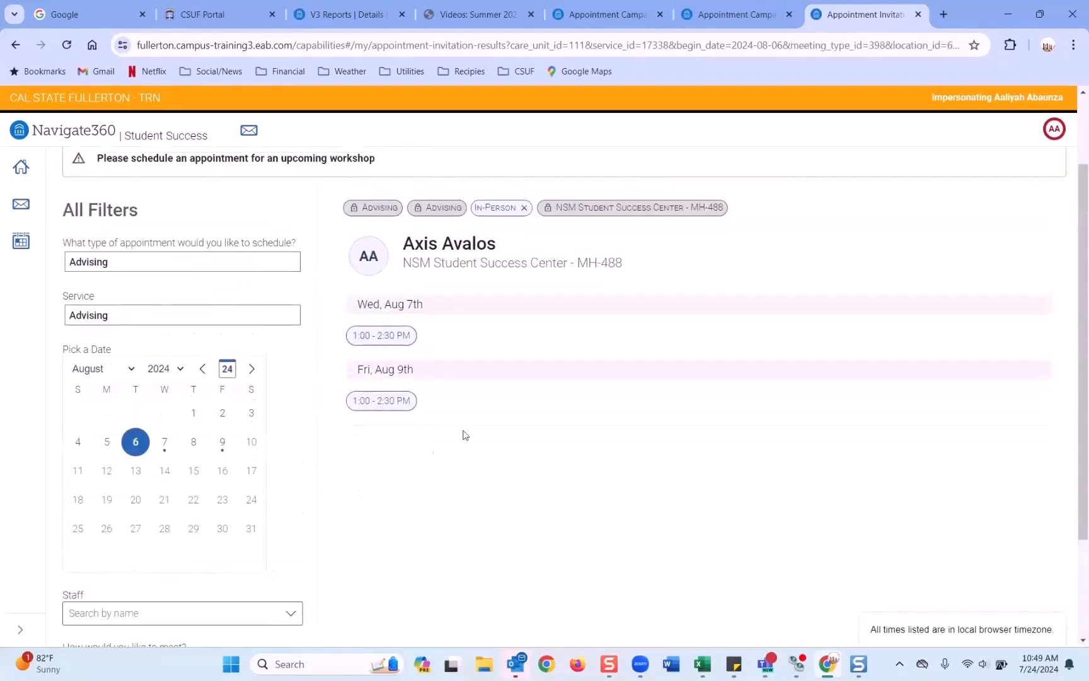
{"action": "scroll", "coordinate": [479, 384], "scroll_direction": "down", "scroll_amount": 2}
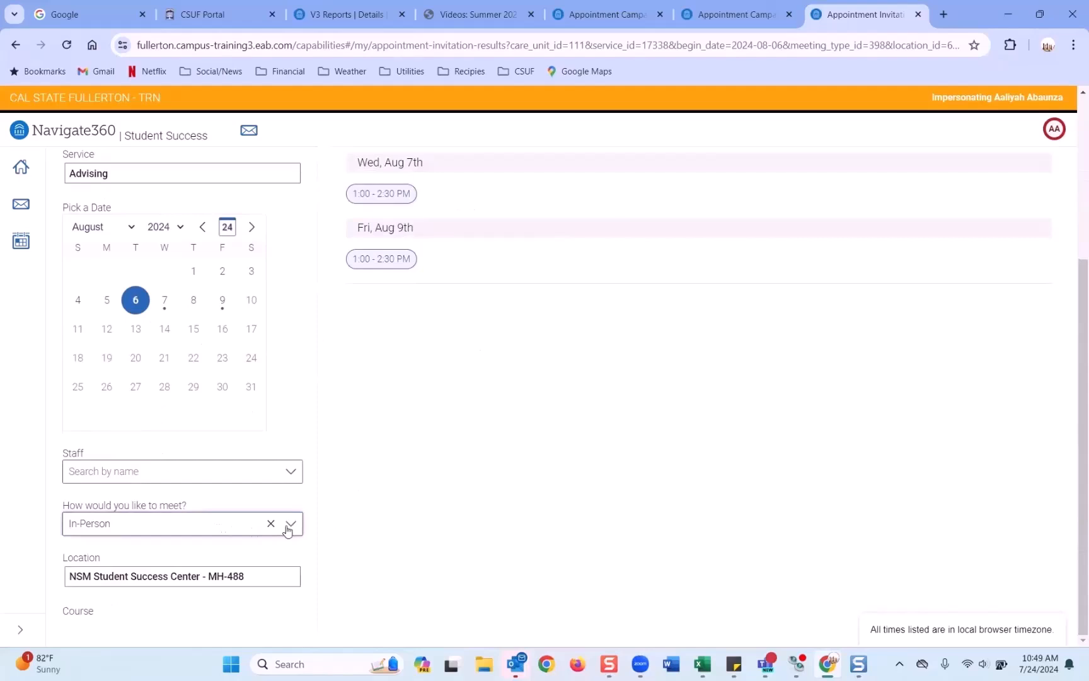
{"action": "left_click", "coordinate": [271, 524]}
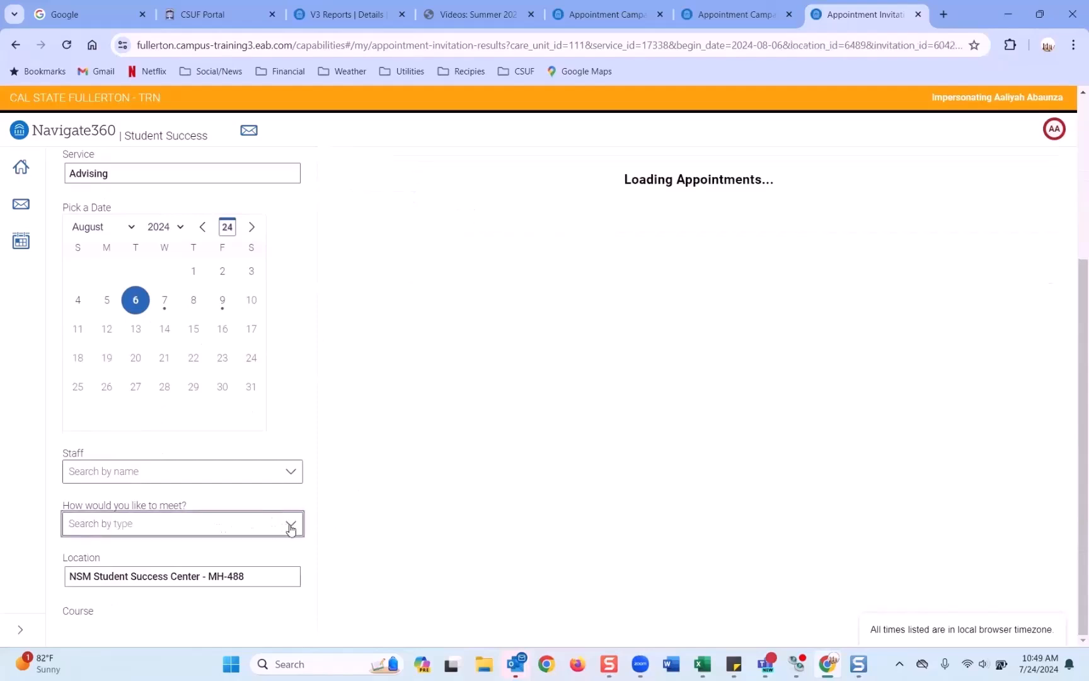
{"action": "left_click", "coordinate": [291, 525]}
{"action": "left_click", "coordinate": [437, 468]}
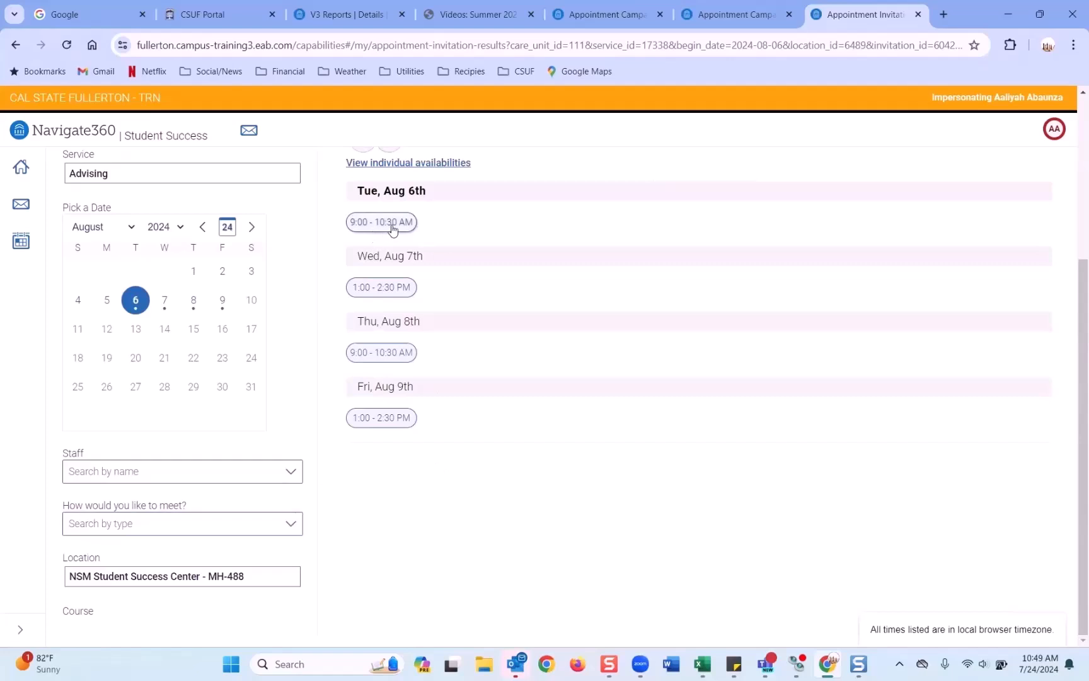
Step: Book the Aug 6th 9:00–10:30 AM virtual workshop slot after reviewing its Zoom details
{"action": "left_click", "coordinate": [383, 224]}
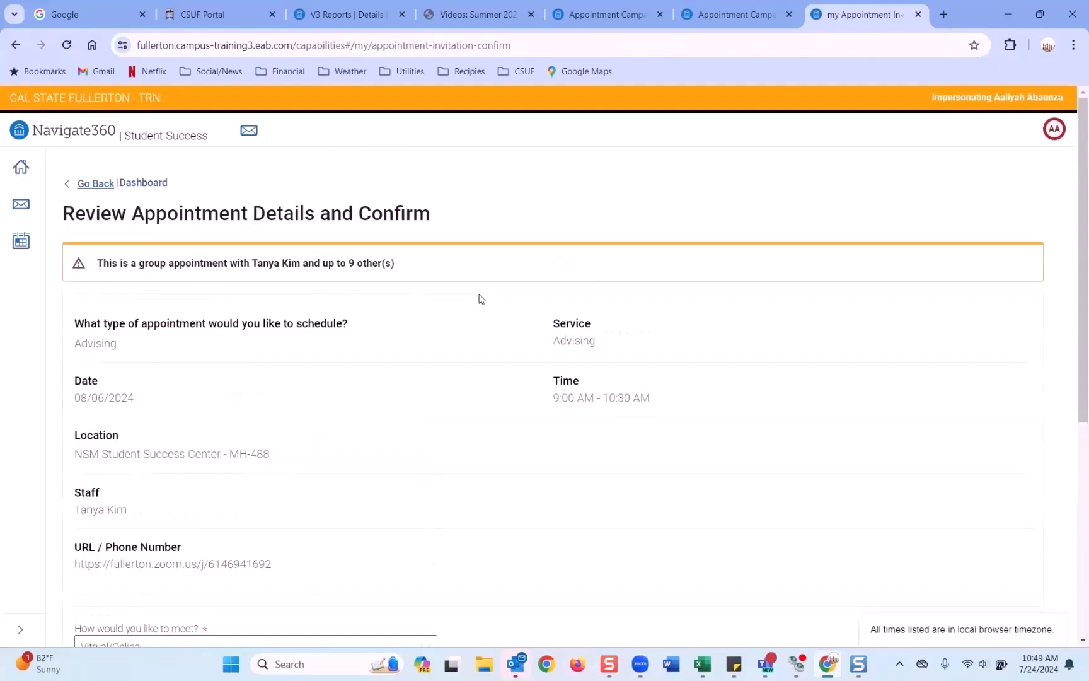
{"action": "scroll", "coordinate": [428, 341], "scroll_direction": "down", "scroll_amount": 1}
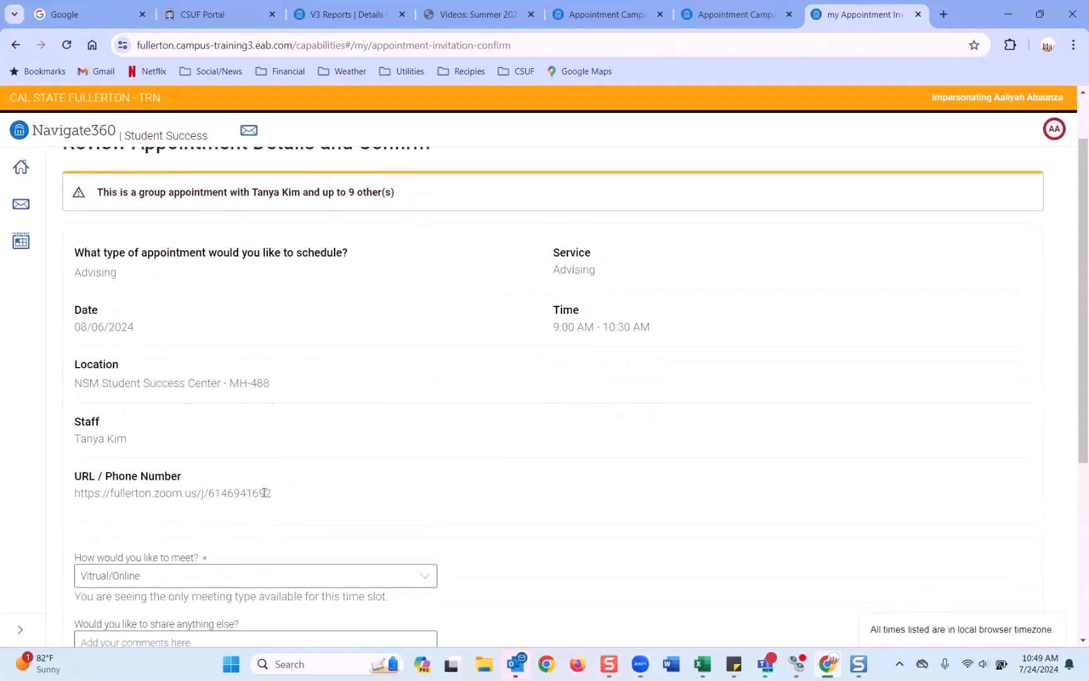
{"action": "scroll", "coordinate": [265, 492], "scroll_direction": "down", "scroll_amount": 2}
{"action": "left_click_drag", "start_coordinate": [275, 356], "coordinate": [66, 360]}
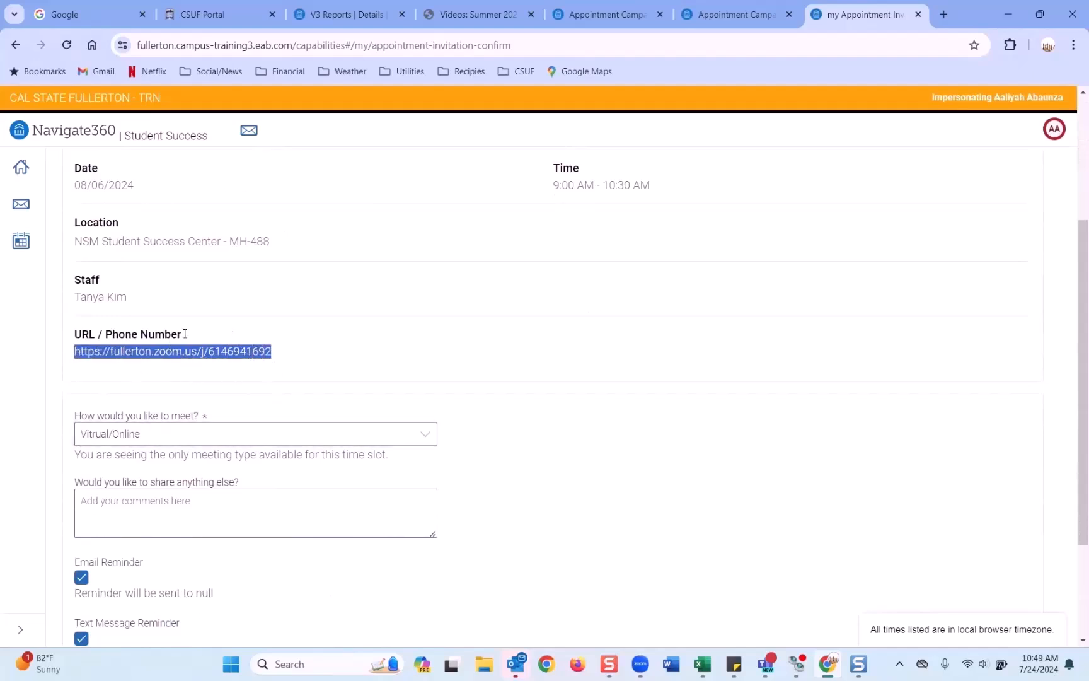
{"action": "scroll", "coordinate": [255, 338], "scroll_direction": "down", "scroll_amount": 1}
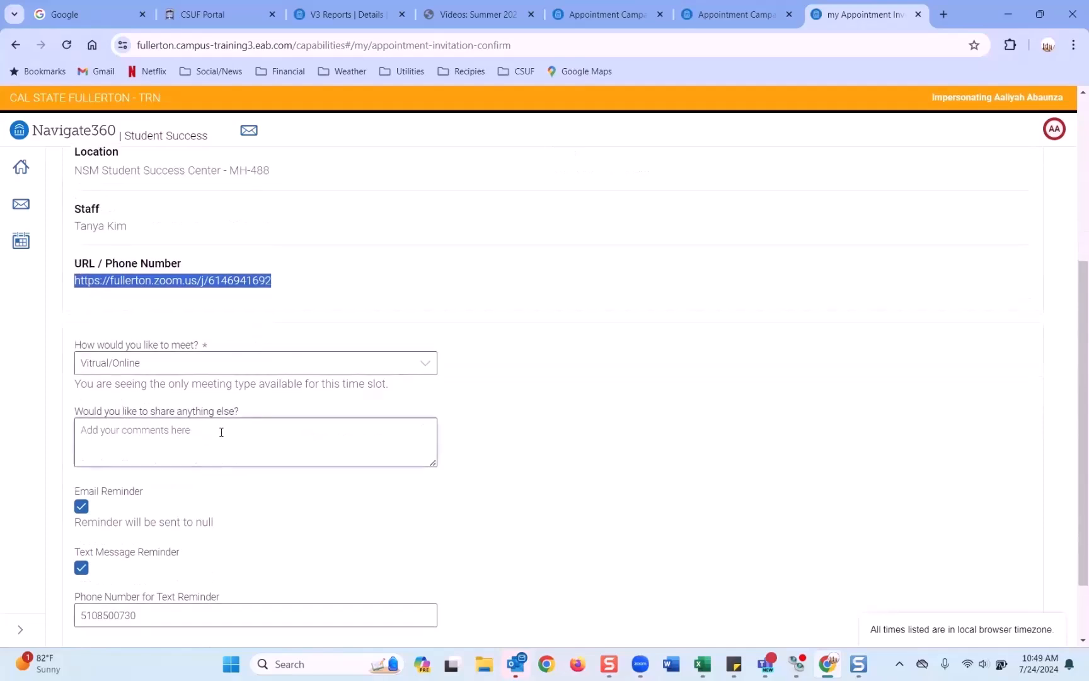
{"action": "scroll", "coordinate": [149, 412], "scroll_direction": "down", "scroll_amount": 1}
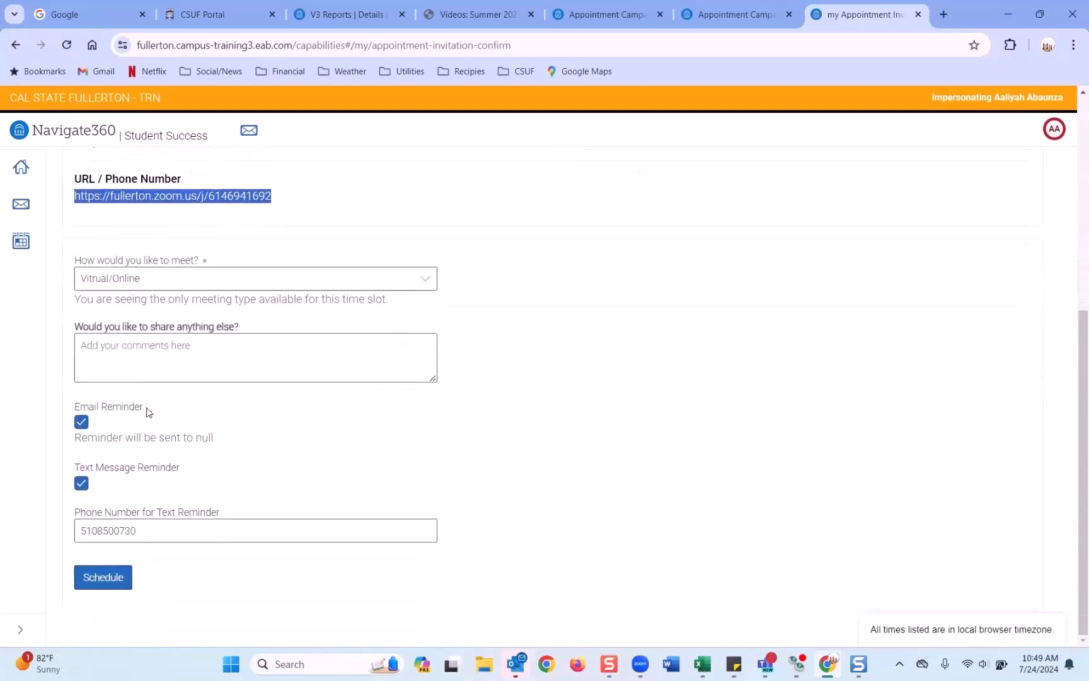
{"action": "scroll", "coordinate": [189, 295], "scroll_direction": "up", "scroll_amount": 5}
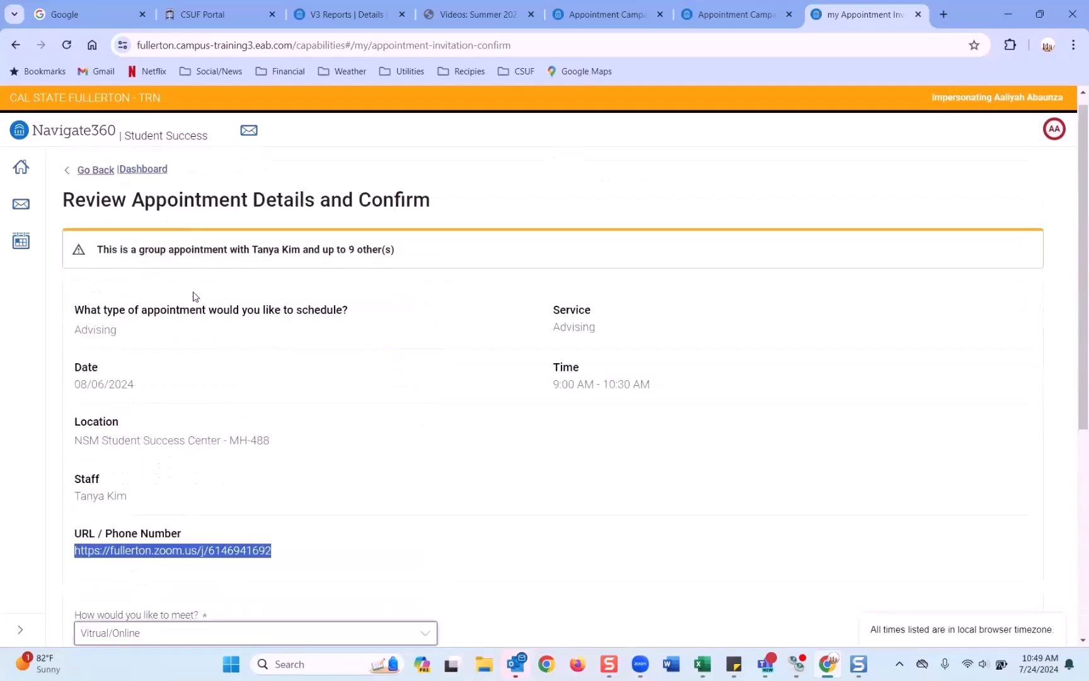
{"action": "scroll", "coordinate": [193, 295], "scroll_direction": "down", "scroll_amount": 5}
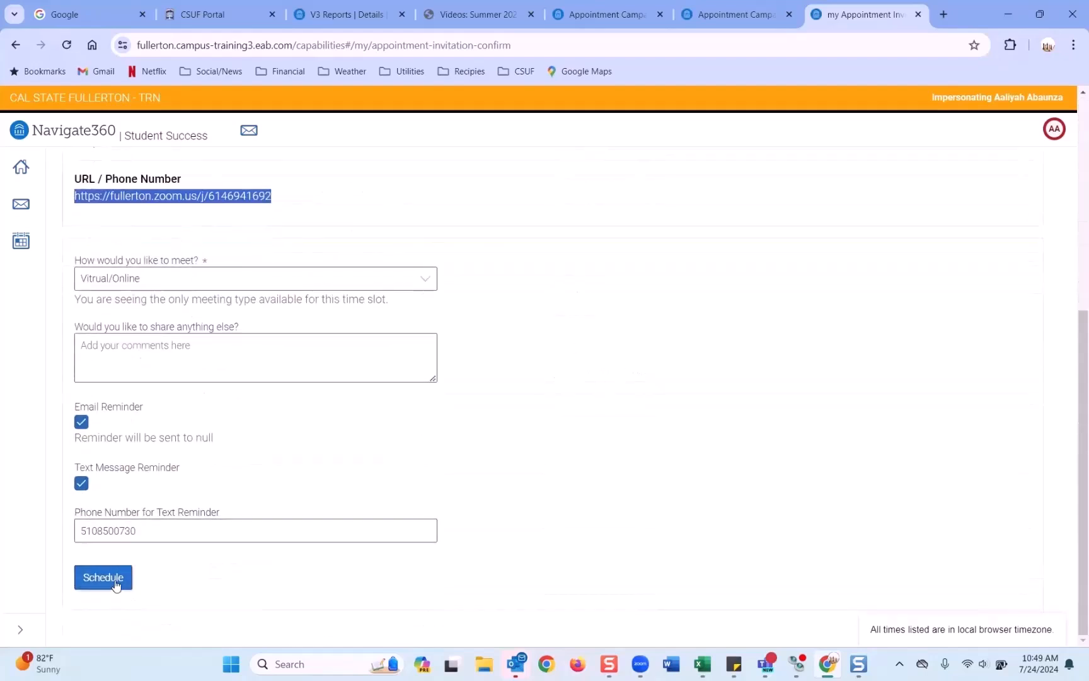
{"action": "left_click", "coordinate": [116, 584]}
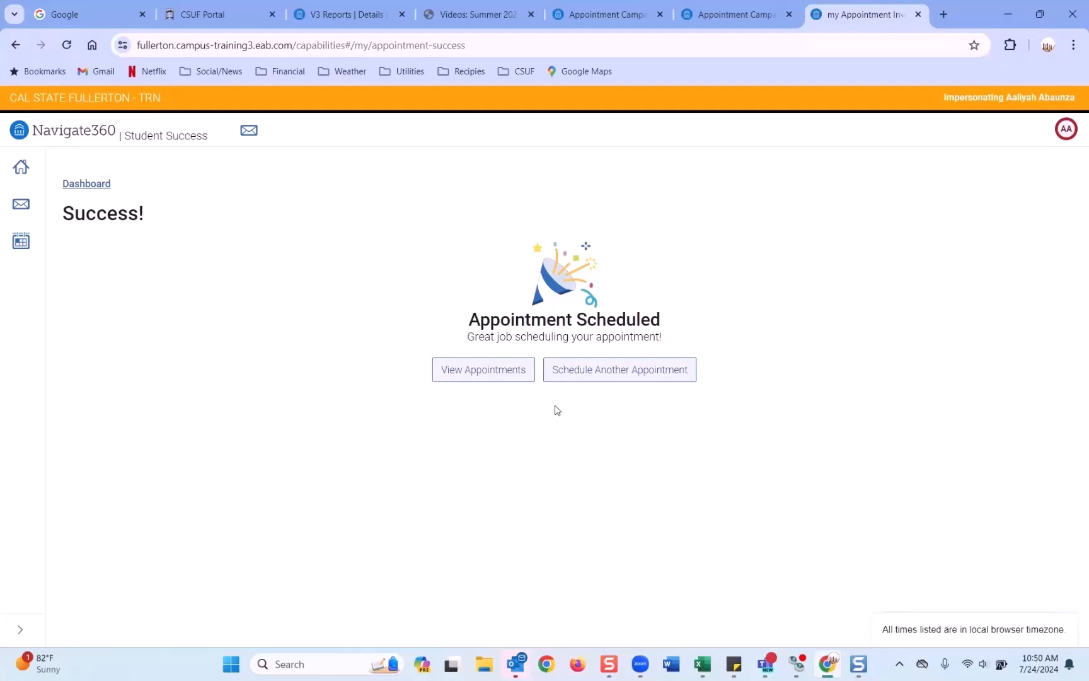
Step: End the student impersonation from the AA avatar menu and return to staff Campaigns & Events
{"action": "left_click", "coordinate": [1065, 137]}
{"action": "left_click", "coordinate": [1020, 177]}
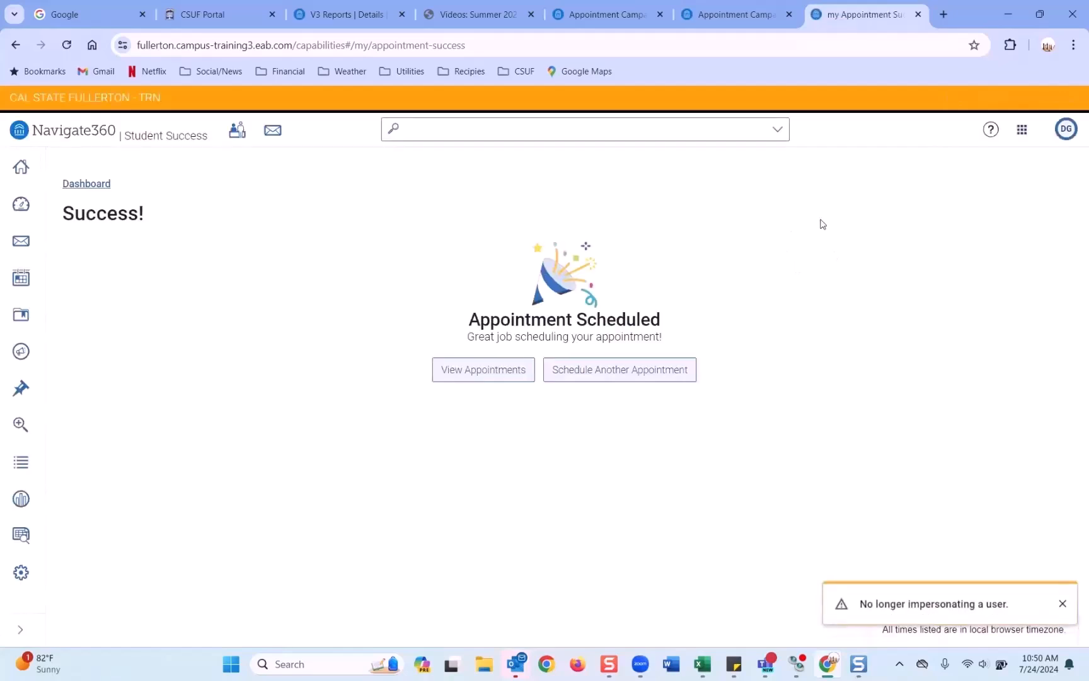
{"action": "left_click", "coordinate": [21, 351]}
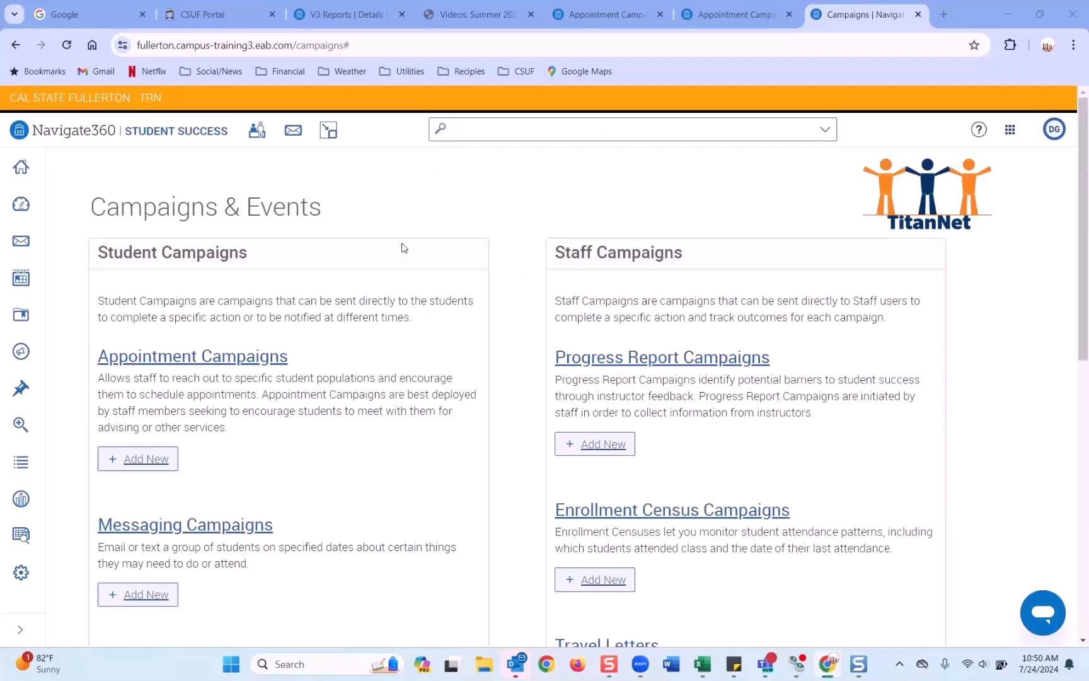
Step: Open the Messaging Campaigns list and add a new messaging campaign
{"action": "scroll", "coordinate": [373, 252], "scroll_direction": "down", "scroll_amount": 2}
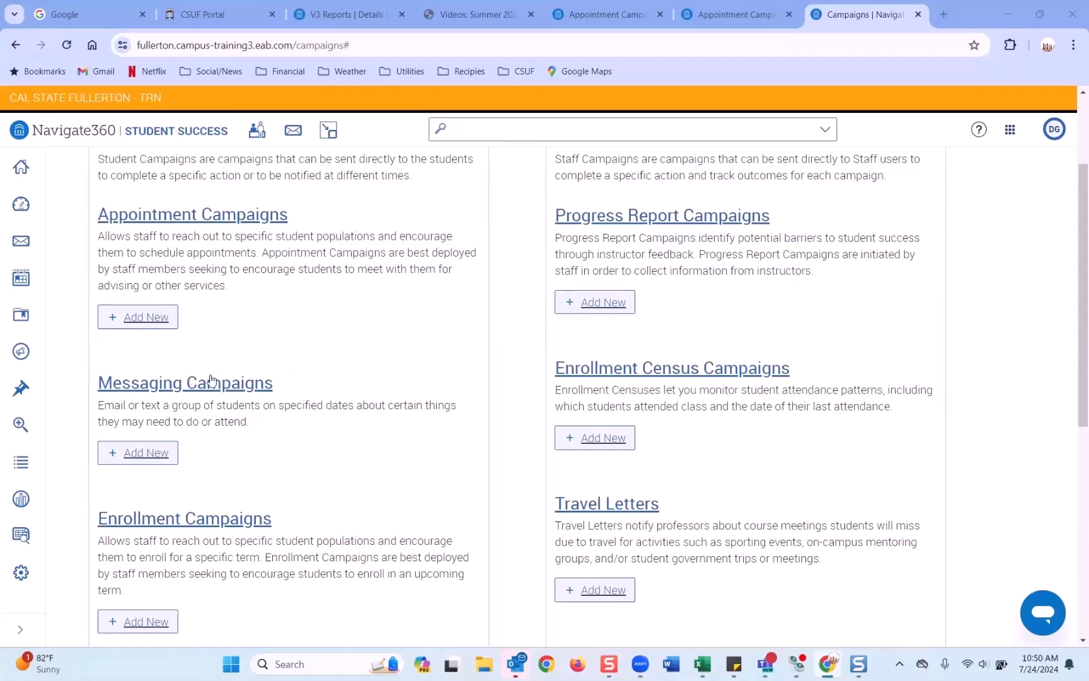
{"action": "left_click", "coordinate": [186, 385]}
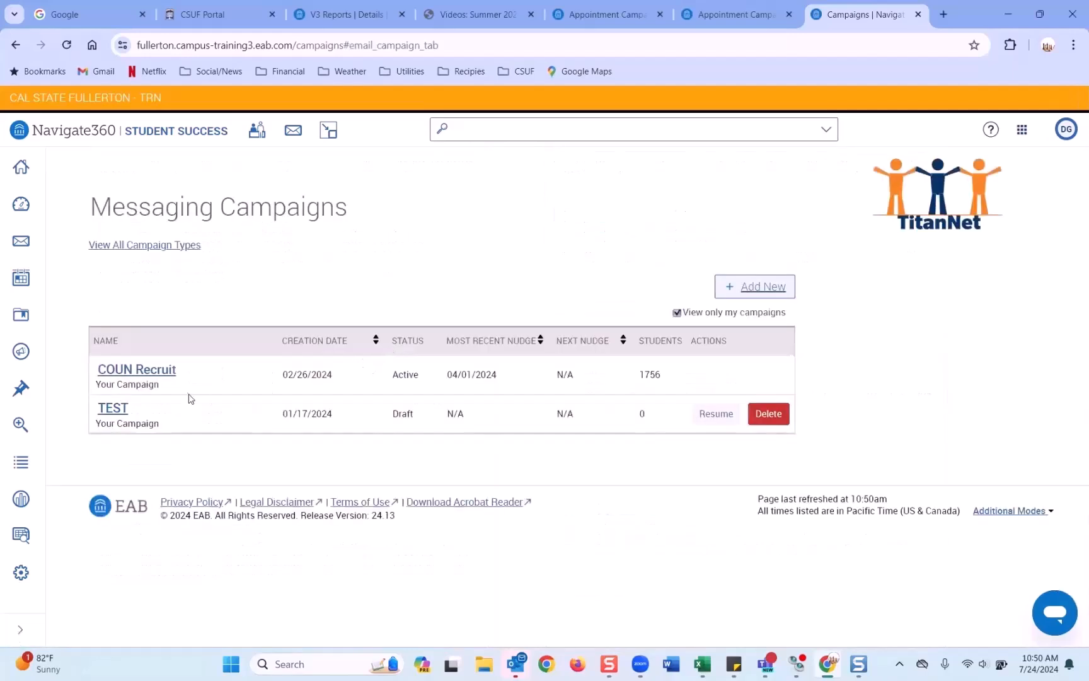
{"action": "left_click", "coordinate": [750, 286]}
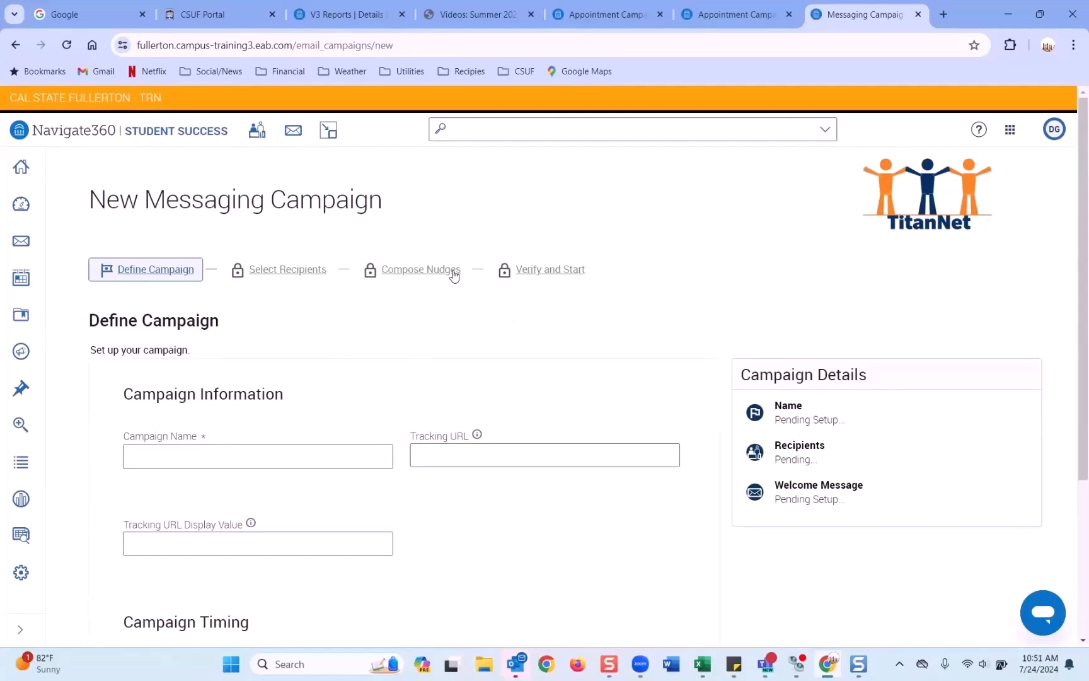
Step: Enter 'AAC - Summer 2024 - New student information' as the campaign name, correcting typos
{"action": "left_click", "coordinate": [208, 447]}
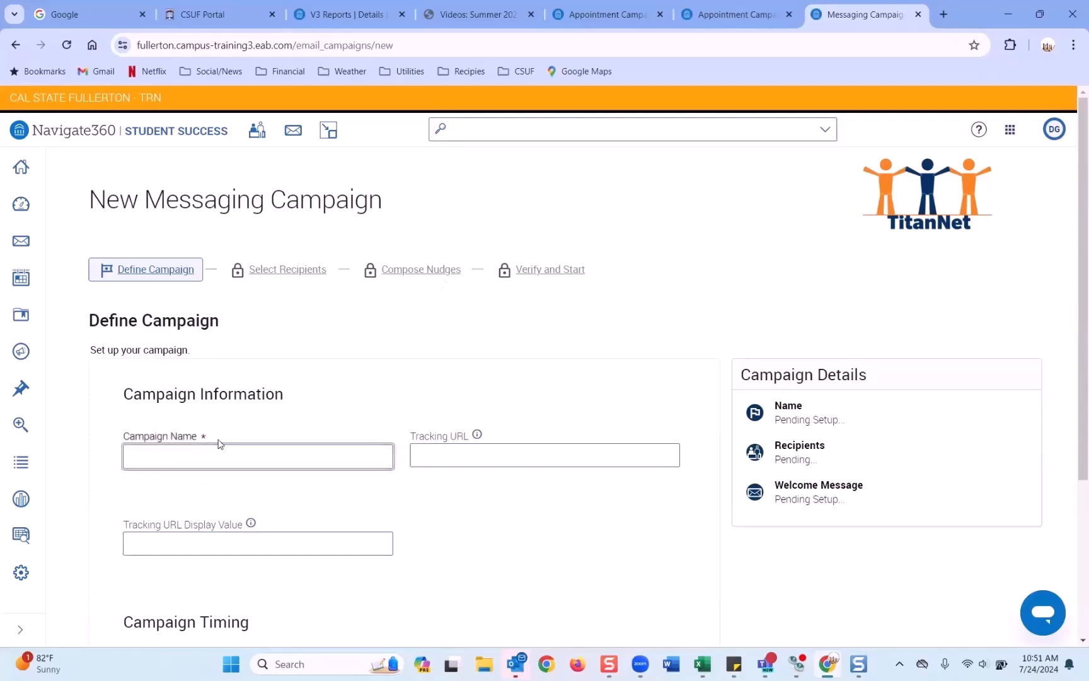
{"action": "type", "text": "AAC - Sunna"}
{"action": "key", "text": "BackSpace"}
{"action": "type", "text": "mmer 2024 - New student iunforma"}
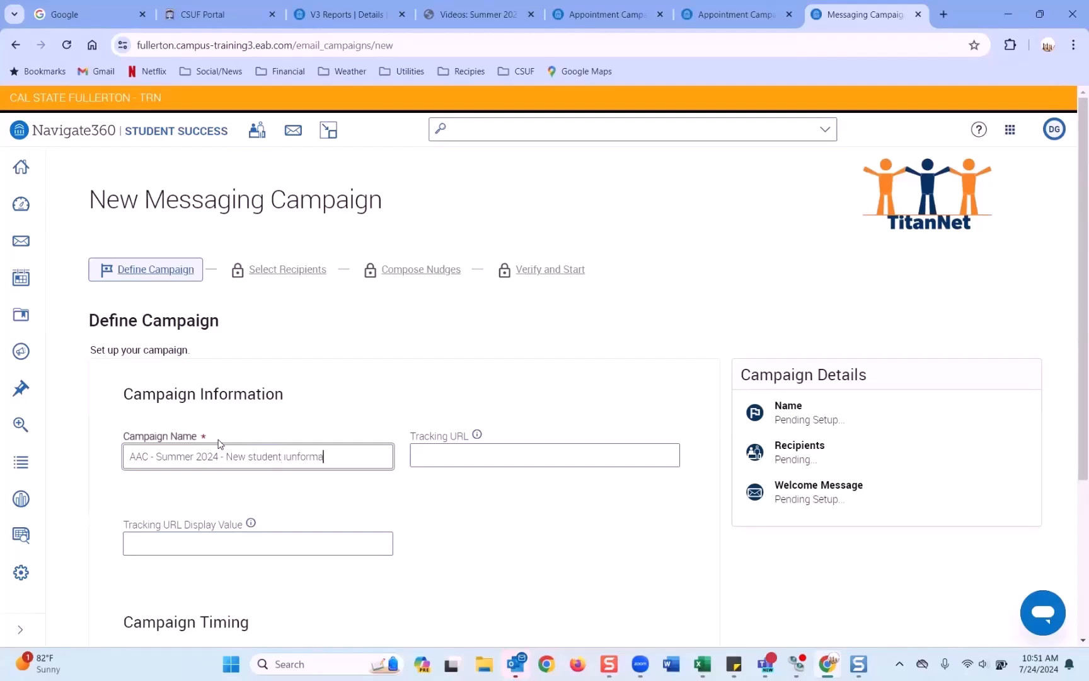
{"action": "key", "text": "BackSpace"}
{"action": "key", "text": "BackSpace"}
{"action": "key", "text": "BackSpace"}
{"action": "key", "text": "BackSpace"}
{"action": "key", "text": "BackSpace"}
{"action": "key", "text": "BackSpace"}
{"action": "type", "text": "nformation"}
{"action": "left_click", "coordinate": [464, 456]}
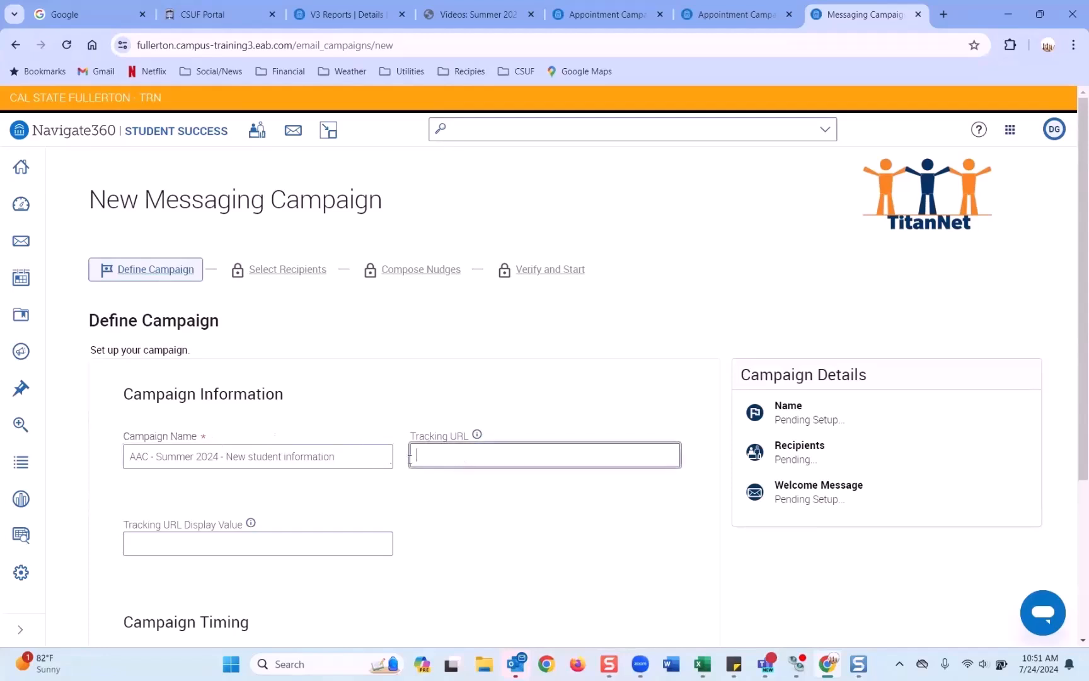
{"action": "left_click", "coordinate": [356, 457]}
Step: Load the CSUF Department of Mathematics homepage (fullerton.edu/math/) in a new tab
{"action": "left_click", "coordinate": [946, 16]}
{"action": "type", "text": "fullerton.navigate.impl.eab.com/app/#/authentication/remote/"}
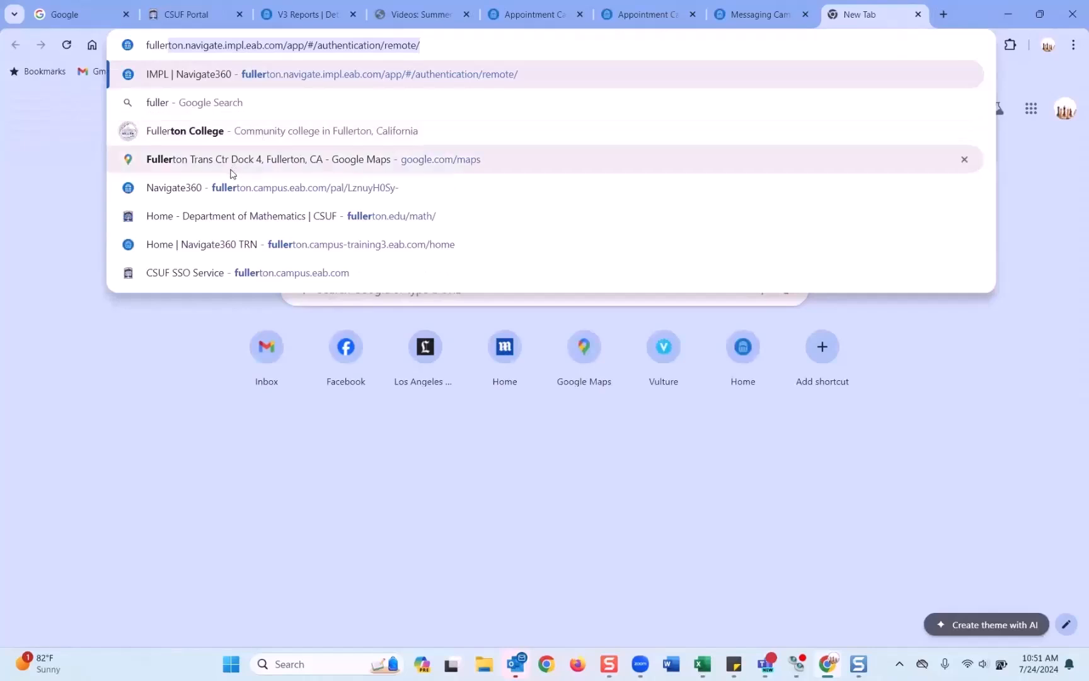
{"action": "left_click", "coordinate": [188, 220]}
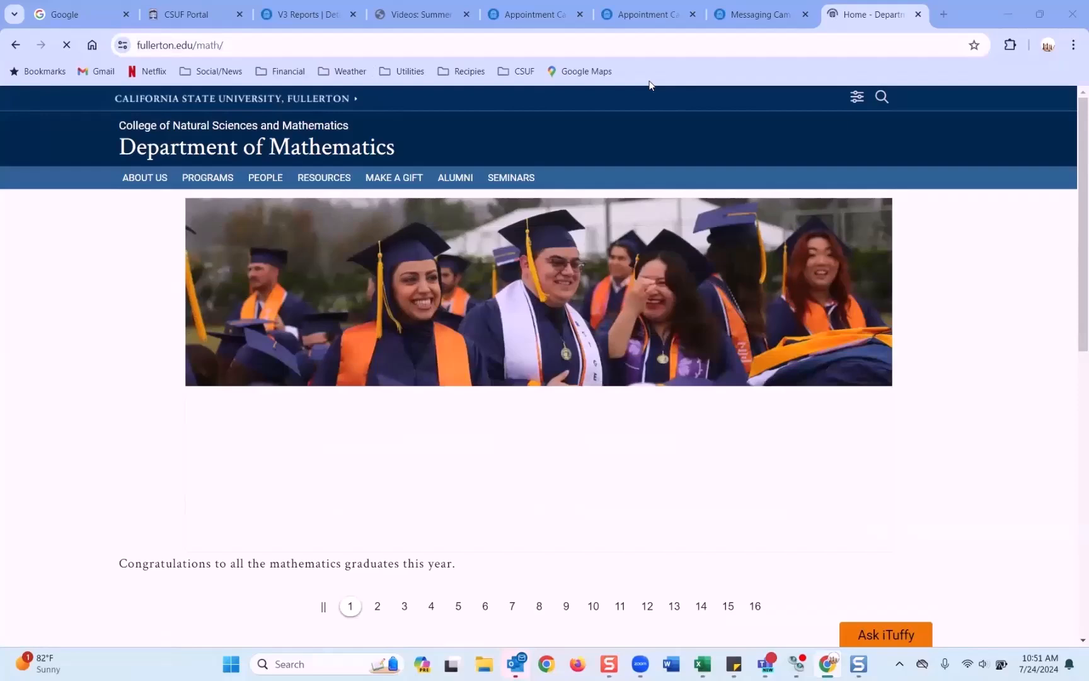
{"action": "left_click", "coordinate": [760, 15]}
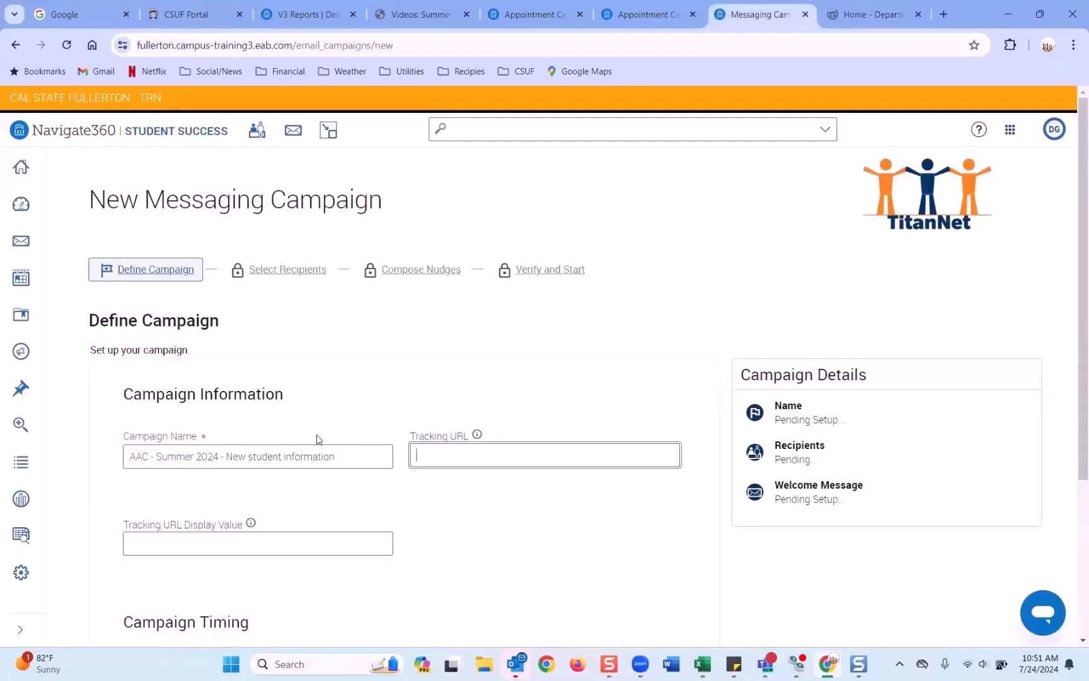
{"action": "left_click", "coordinate": [424, 458]}
{"action": "type", "text": "https://www.fullerton.edu/math/"}
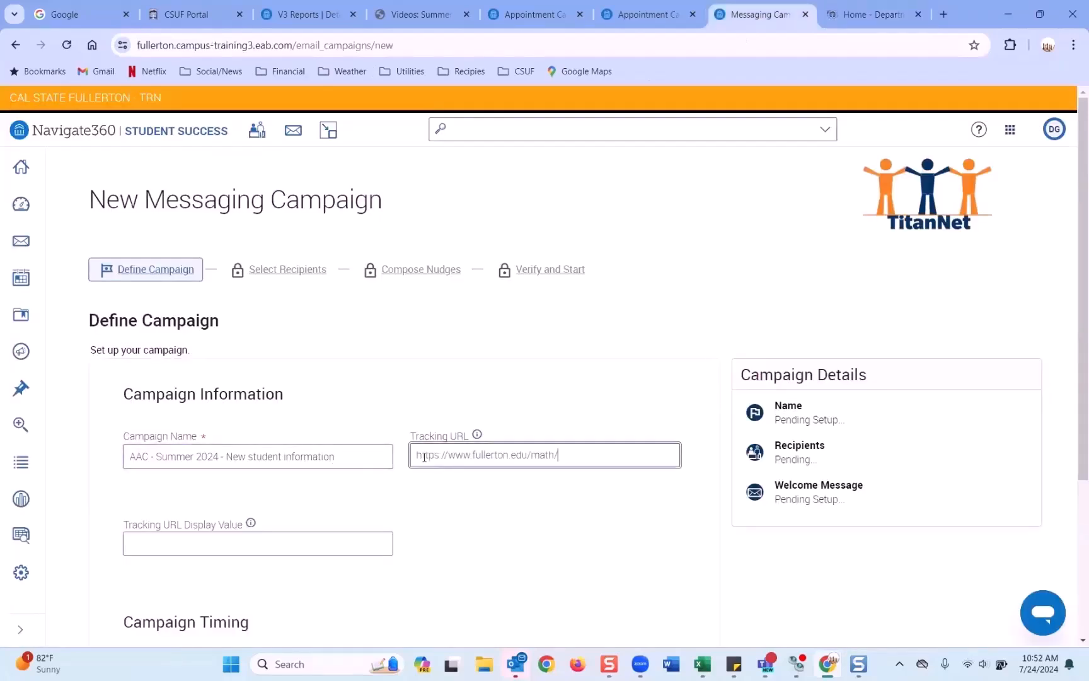
{"action": "left_click_drag", "start_coordinate": [567, 456], "coordinate": [414, 455]}
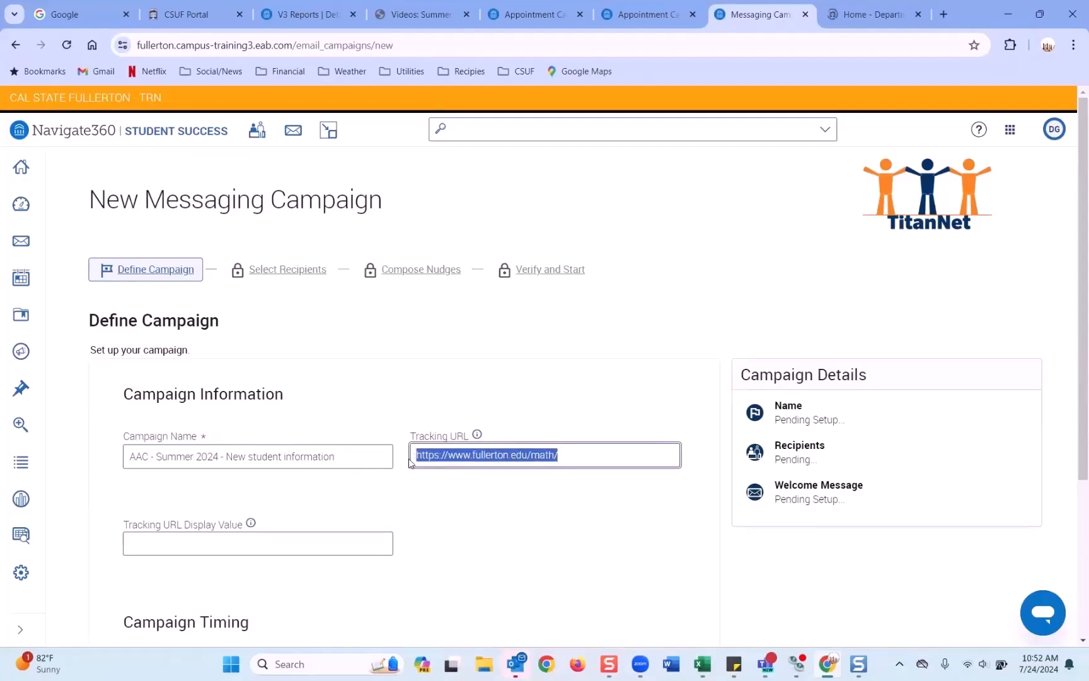
{"action": "left_click", "coordinate": [176, 548]}
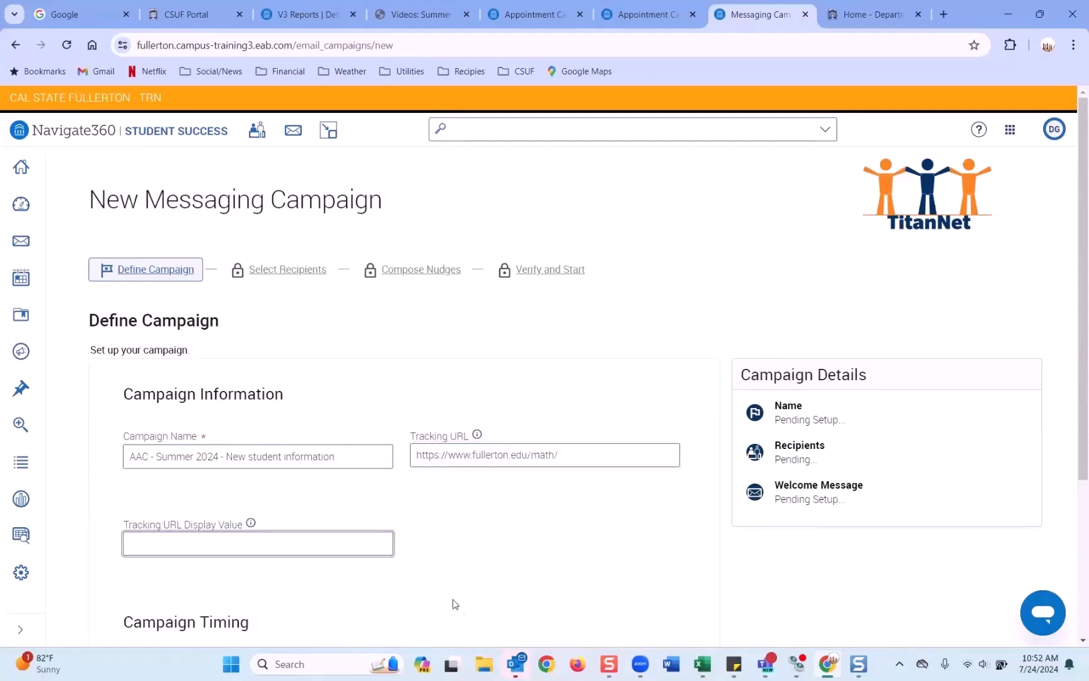
{"action": "type", "text": "Clik"}
{"action": "type", "text": "k here for"}
{"action": "type", "text": " Mat"}
{"action": "type", "text": "h"}
{"action": "type", "text": " Department"}
{"action": "type", "text": " Webite"}
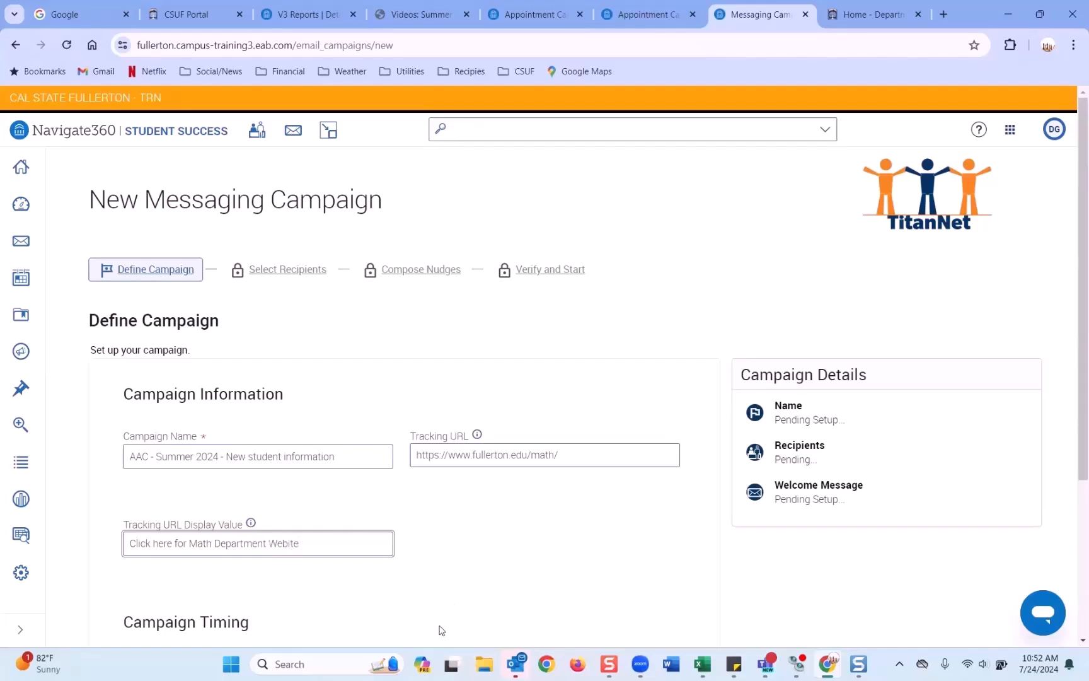
{"action": "key", "text": "BackSpace"}
{"action": "key", "text": "BackSpace"}
{"action": "key", "text": "BackSpace"}
{"action": "type", "text": "site"}
{"action": "left_click_drag", "start_coordinate": [328, 552], "coordinate": [70, 566]}
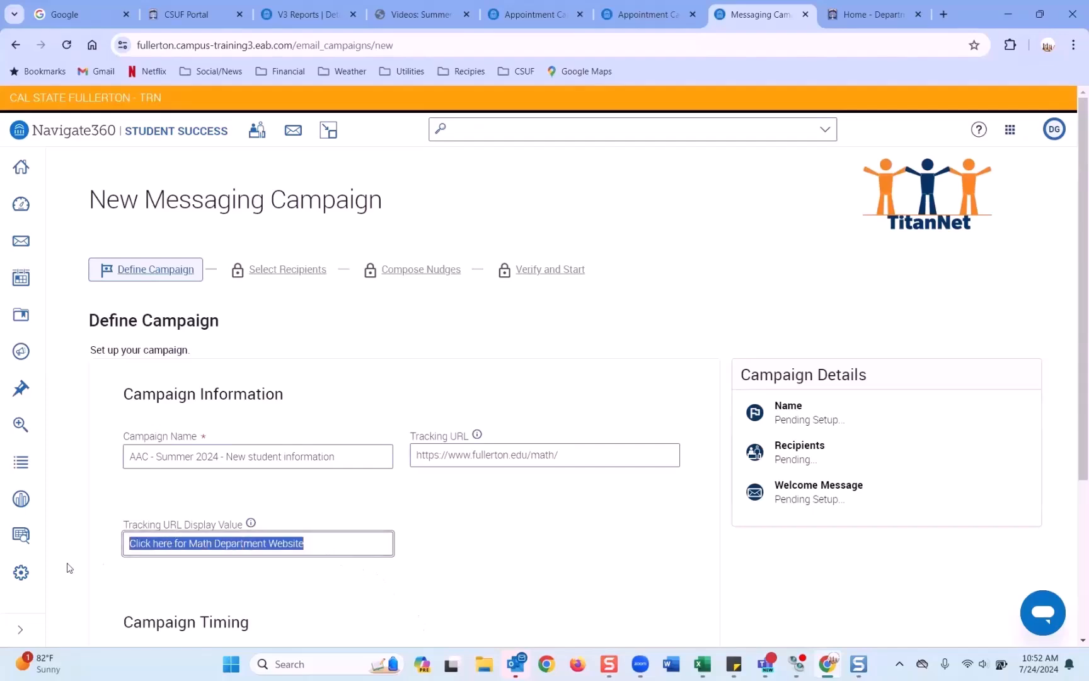
{"action": "scroll", "coordinate": [365, 539], "scroll_direction": "down", "scroll_amount": 1}
{"action": "scroll", "coordinate": [452, 515], "scroll_direction": "down", "scroll_amount": 2}
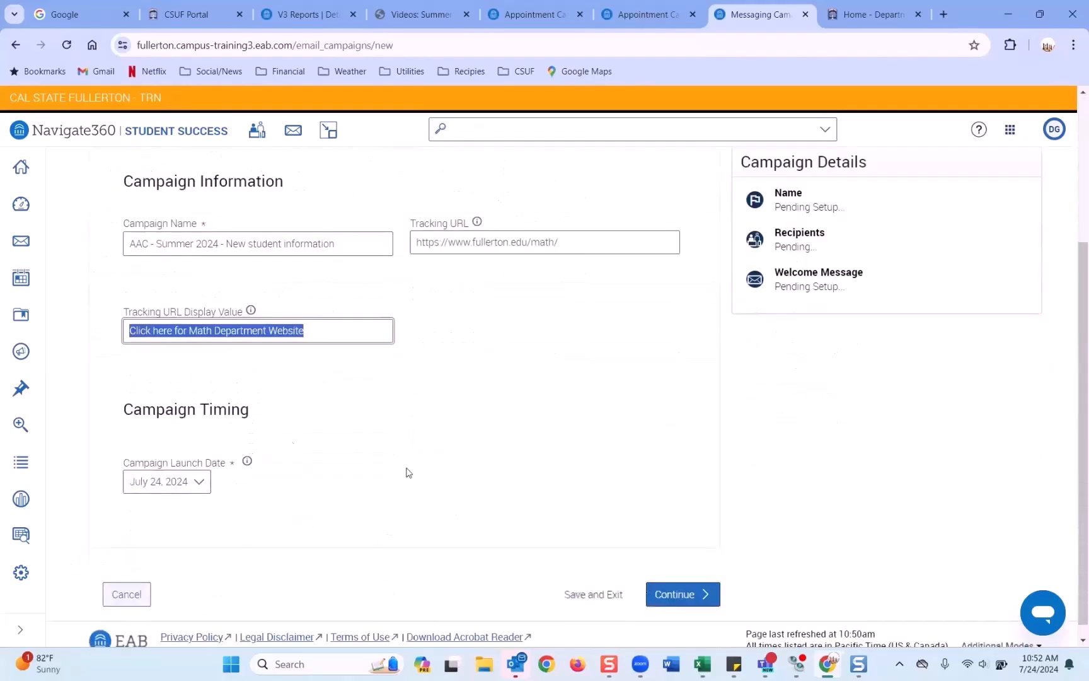
Step: Keep July 24, 2024 as launch date, review the details, and continue to recipients
{"action": "left_click", "coordinate": [201, 484]}
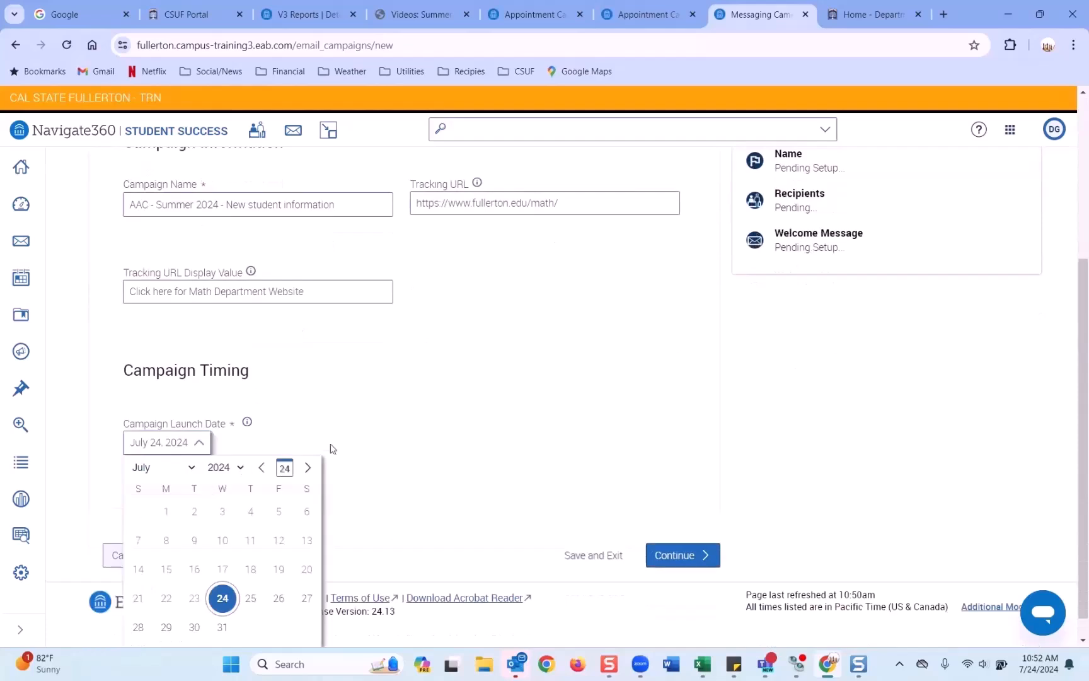
{"action": "scroll", "coordinate": [217, 548], "scroll_direction": "down", "scroll_amount": 1}
{"action": "left_click", "coordinate": [221, 573]}
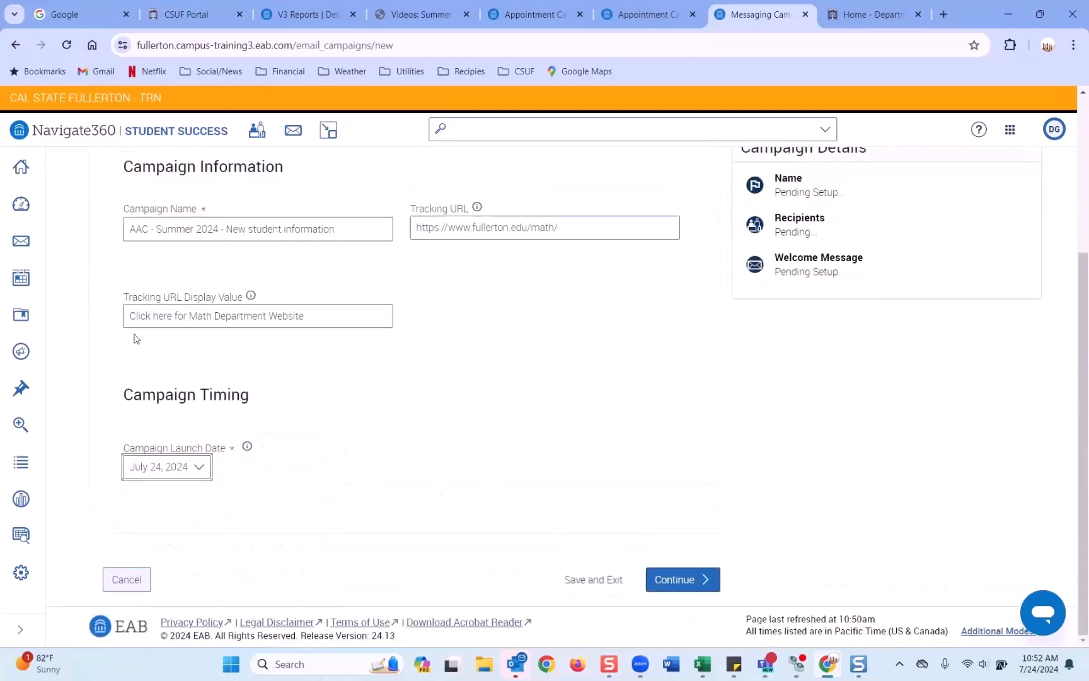
{"action": "left_click", "coordinate": [334, 233]}
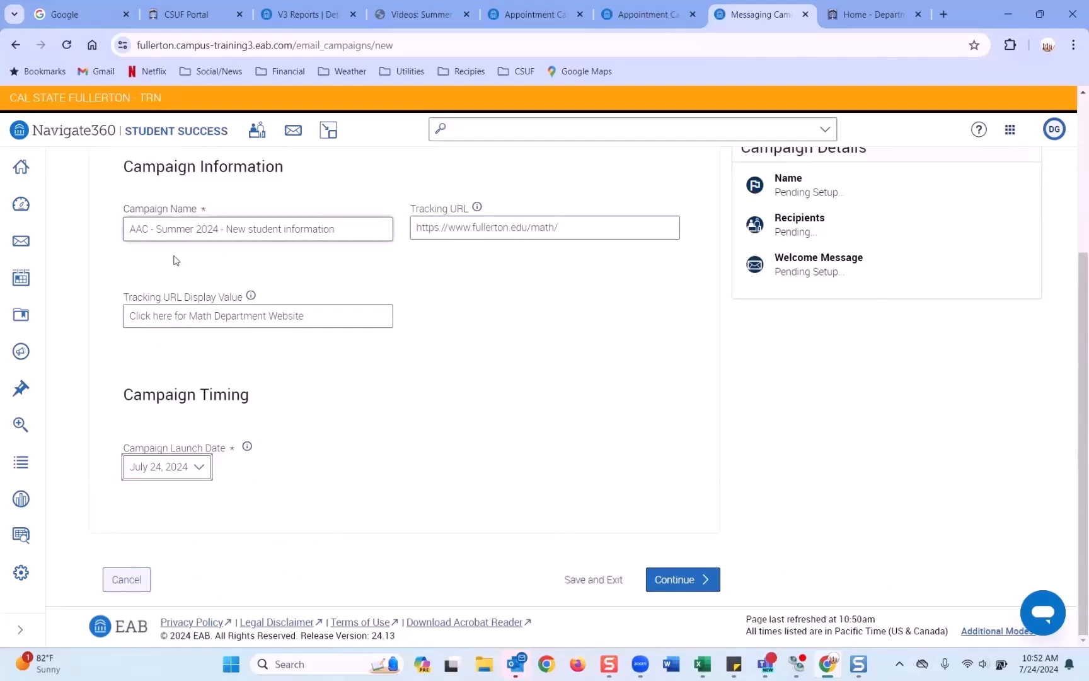
{"action": "left_click", "coordinate": [574, 231]}
{"action": "left_click_drag", "start_coordinate": [574, 231], "coordinate": [402, 237]}
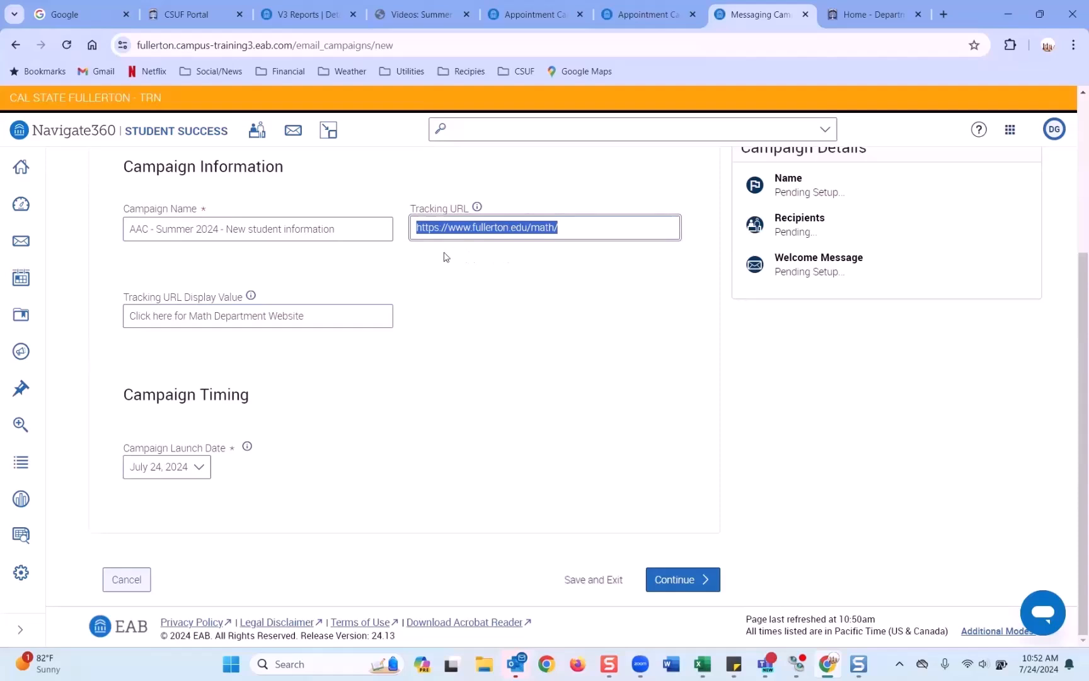
{"action": "left_click", "coordinate": [679, 581]}
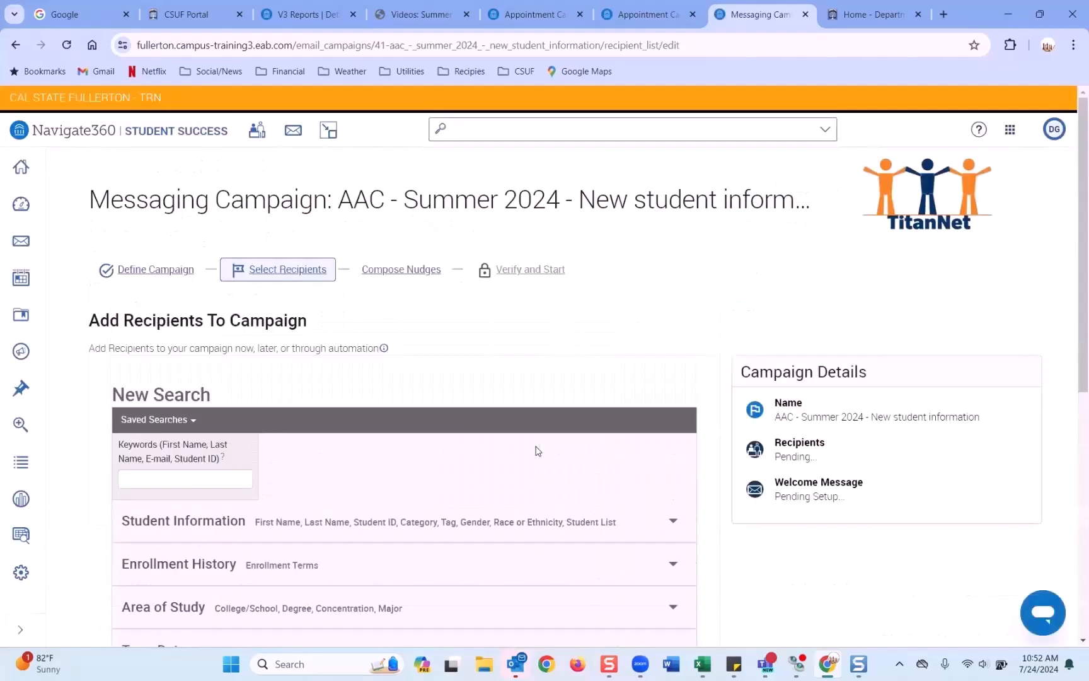
Step: Add a Student Information filter requiring Category Undergraduate Degree (UGD)
{"action": "scroll", "coordinate": [536, 450], "scroll_direction": "down", "scroll_amount": 3}
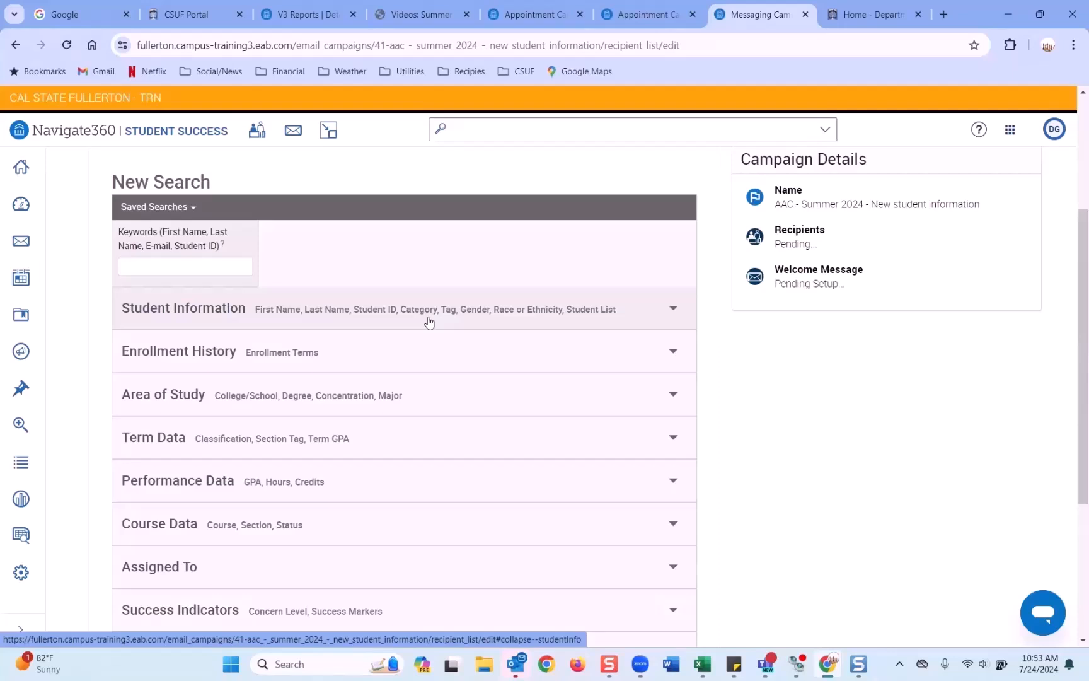
{"action": "scroll", "coordinate": [411, 323], "scroll_direction": "down", "scroll_amount": 2}
{"action": "scroll", "coordinate": [411, 323], "scroll_direction": "up", "scroll_amount": 1}
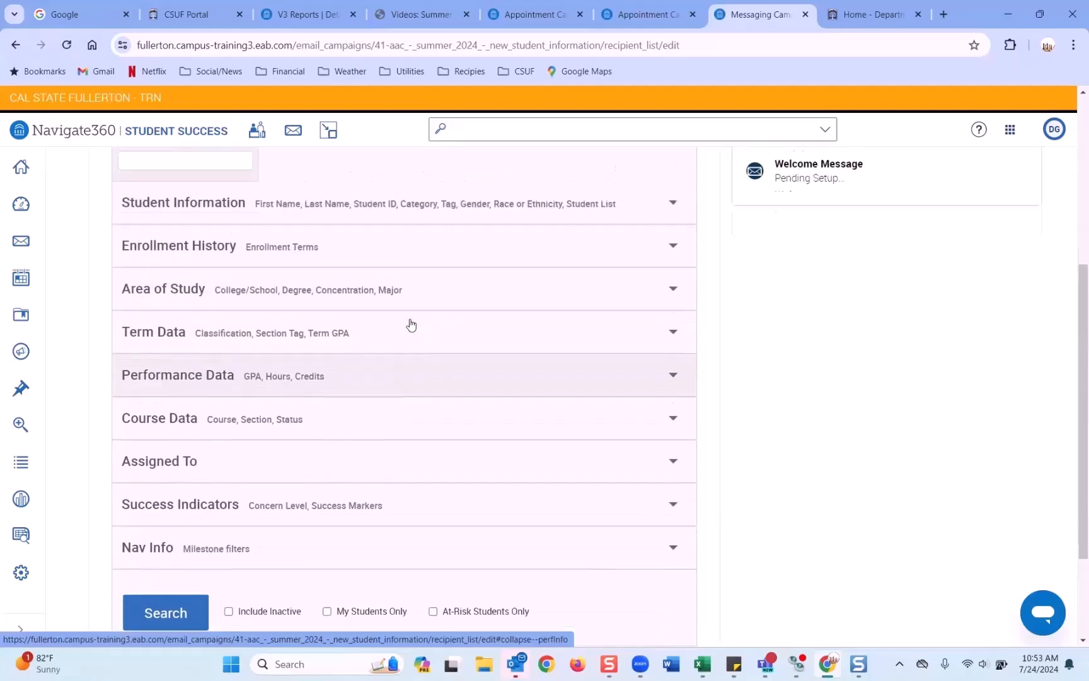
{"action": "left_click", "coordinate": [378, 249]}
{"action": "left_click", "coordinate": [420, 252]}
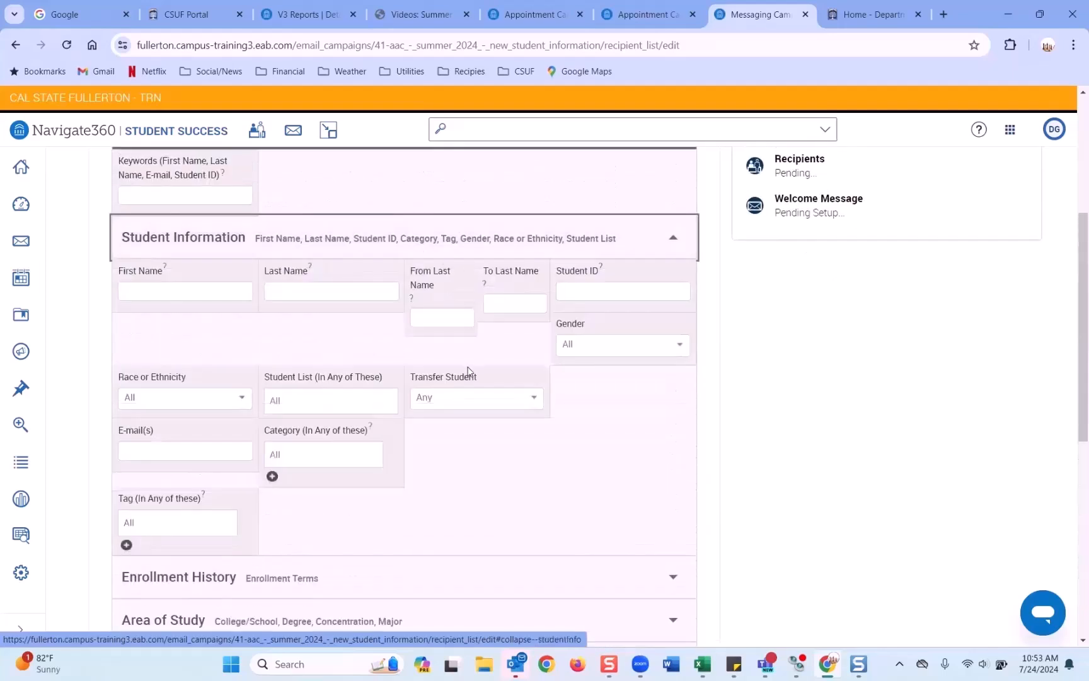
{"action": "left_click", "coordinate": [272, 476]}
{"action": "left_click", "coordinate": [441, 462]}
{"action": "type", "text": "ugd"}
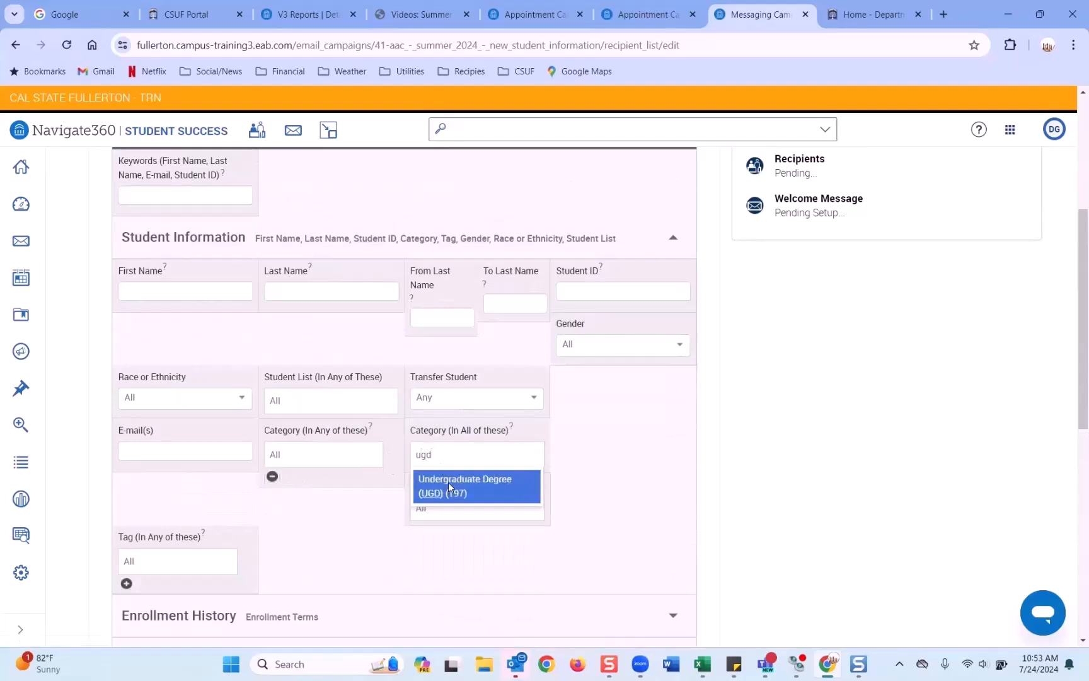
{"action": "left_click", "coordinate": [448, 482]}
Step: Add an Area of Study filter for Major Mathematics BA
{"action": "scroll", "coordinate": [276, 382], "scroll_direction": "down", "scroll_amount": 5}
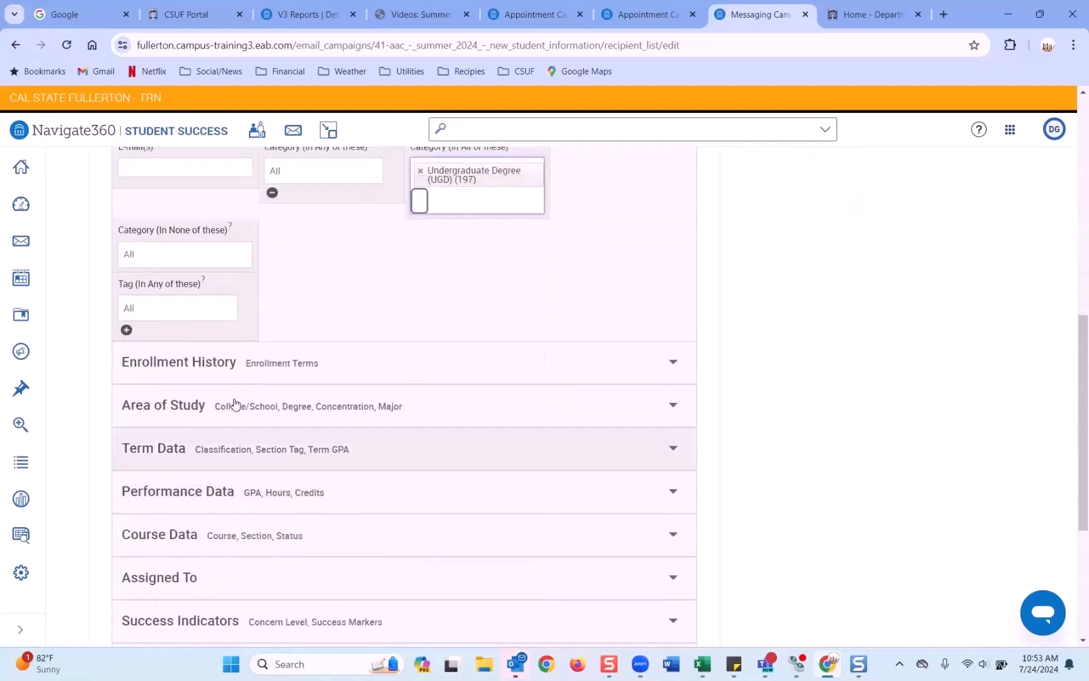
{"action": "left_click", "coordinate": [280, 408]}
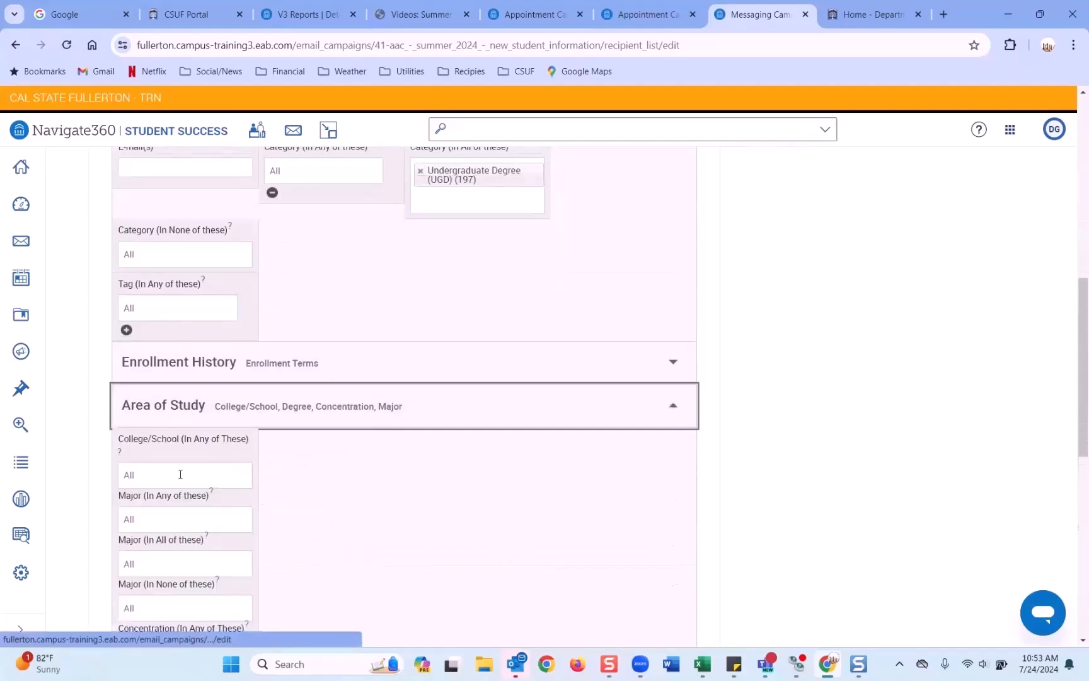
{"action": "left_click", "coordinate": [171, 519]}
{"action": "type", "text": "math"}
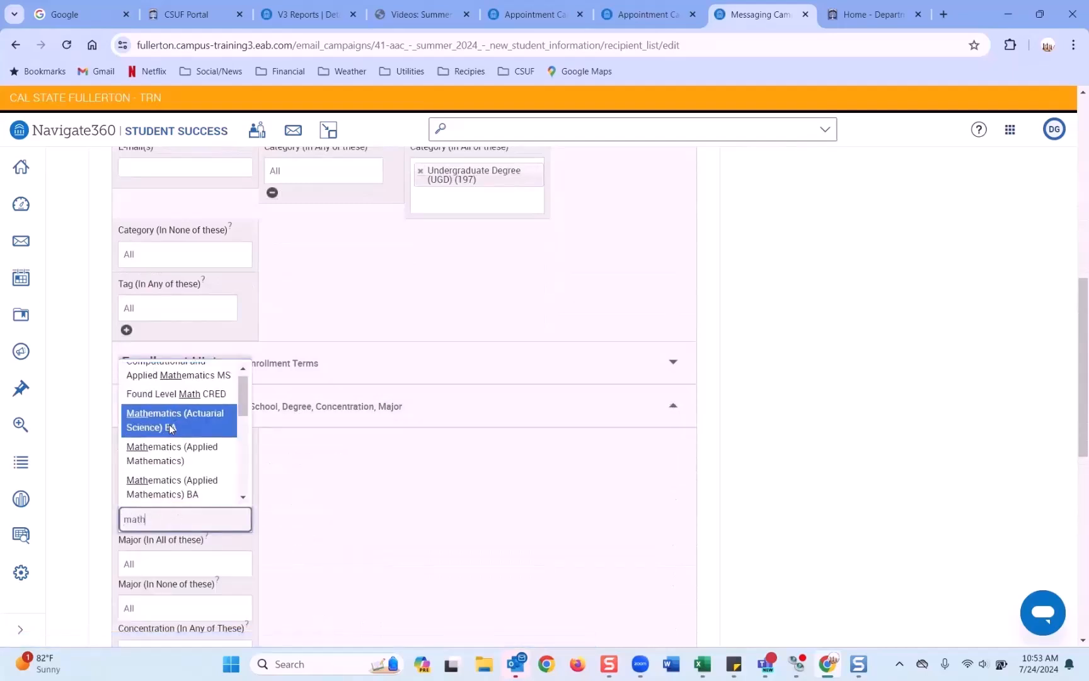
{"action": "scroll", "coordinate": [169, 429], "scroll_direction": "up", "scroll_amount": 1}
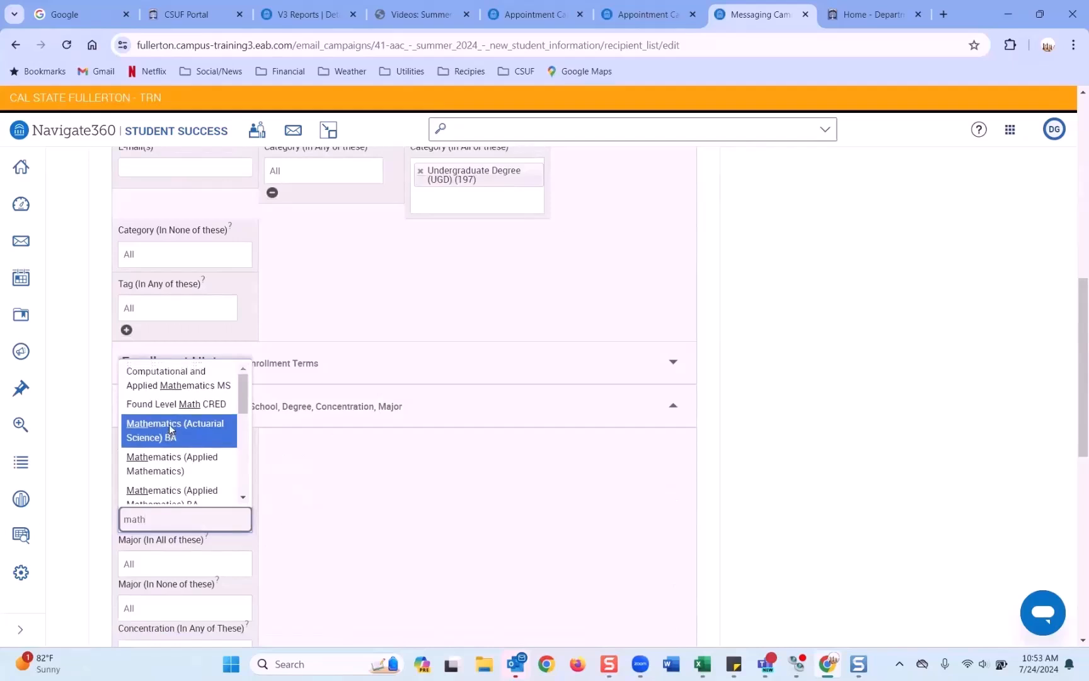
{"action": "scroll", "coordinate": [170, 435], "scroll_direction": "down", "scroll_amount": 5}
{"action": "key", "text": "Down"}
{"action": "key", "text": "Down"}
{"action": "key", "text": "Down"}
{"action": "key", "text": "Return"}
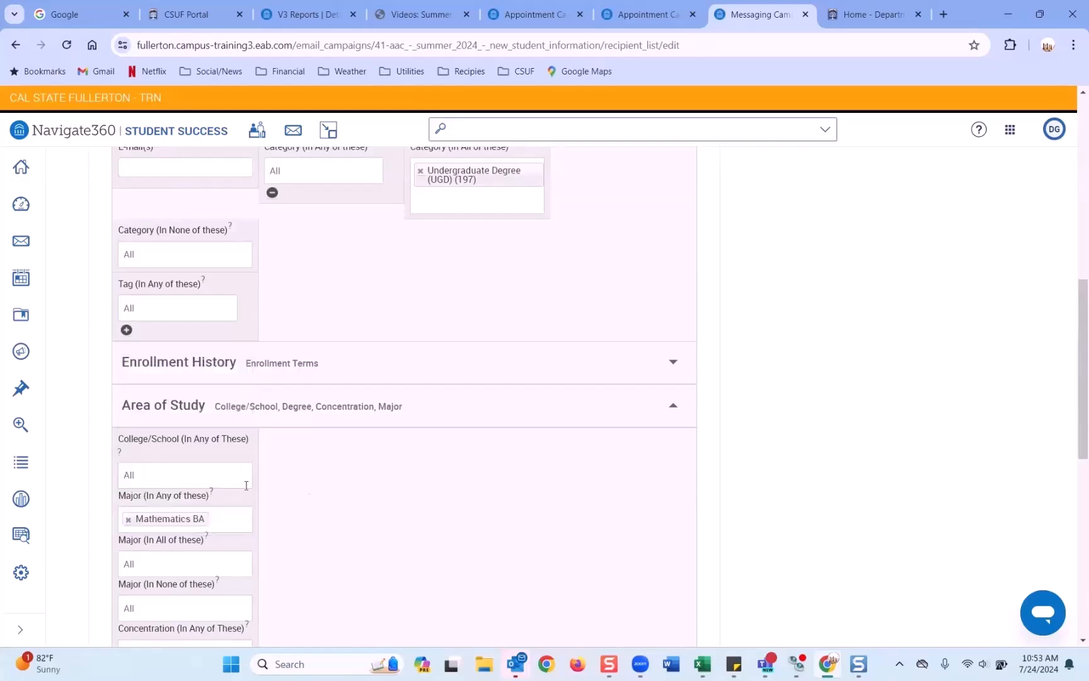
{"action": "scroll", "coordinate": [309, 496], "scroll_direction": "down", "scroll_amount": 8}
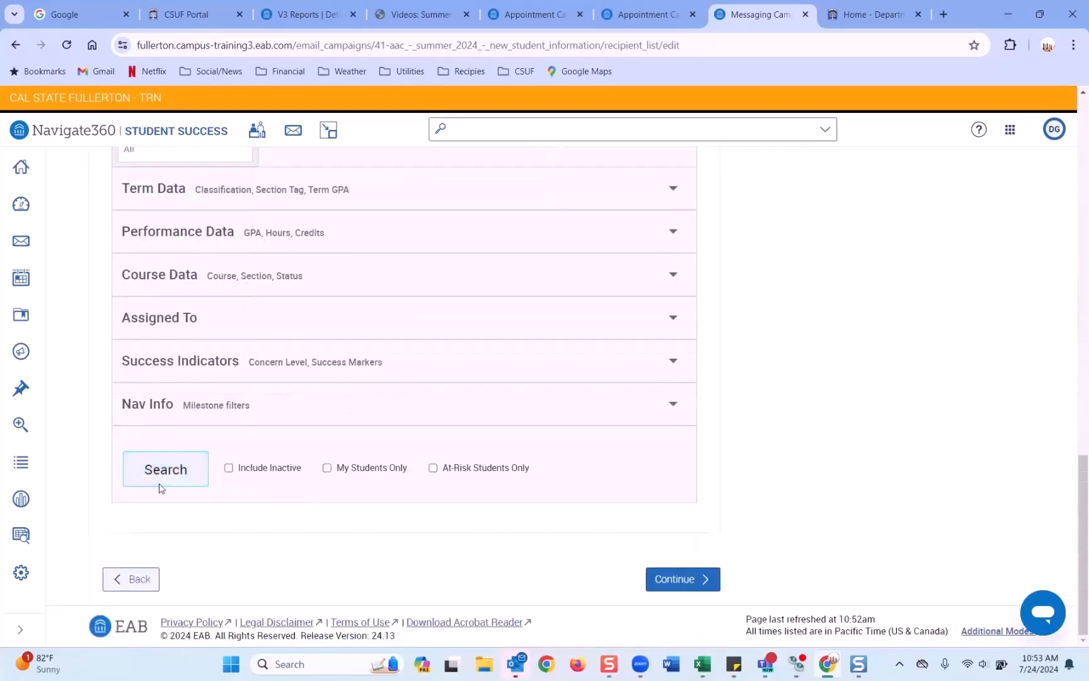
Step: Run the search, select all 39 Mathematics BA students, and continue to Compose Nudges
{"action": "left_click", "coordinate": [163, 469]}
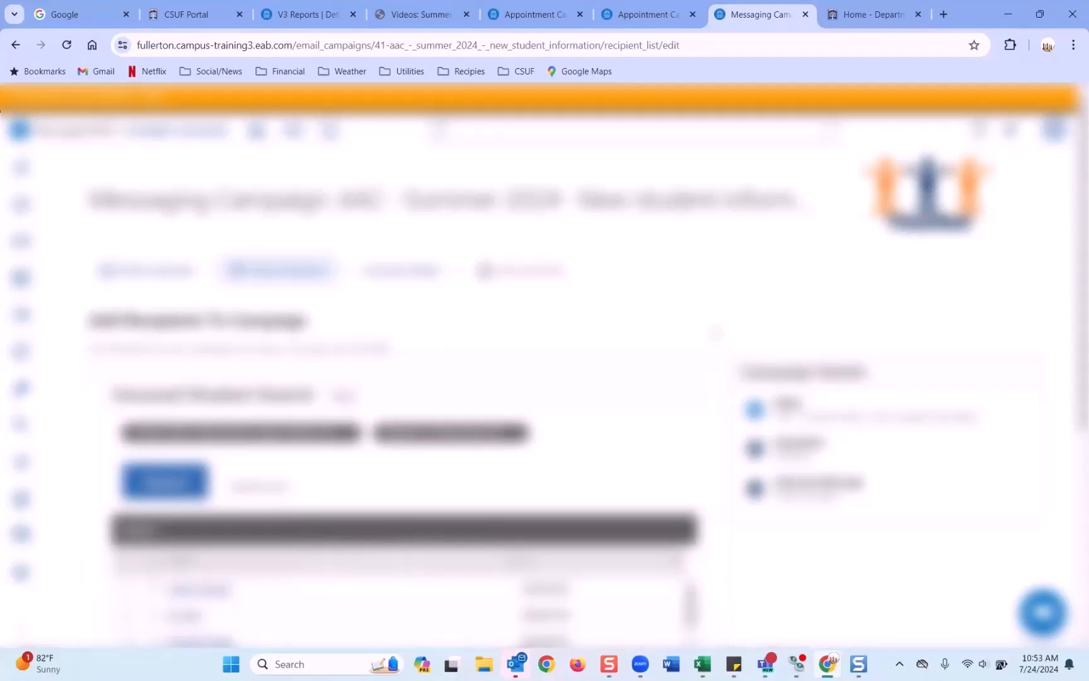
{"action": "scroll", "coordinate": [715, 332], "scroll_direction": "down", "scroll_amount": 5}
{"action": "scroll", "coordinate": [714, 332], "scroll_direction": "up", "scroll_amount": 3}
{"action": "left_click", "coordinate": [154, 427]}
{"action": "scroll", "coordinate": [247, 405], "scroll_direction": "down", "scroll_amount": 3}
{"action": "left_click", "coordinate": [675, 580]}
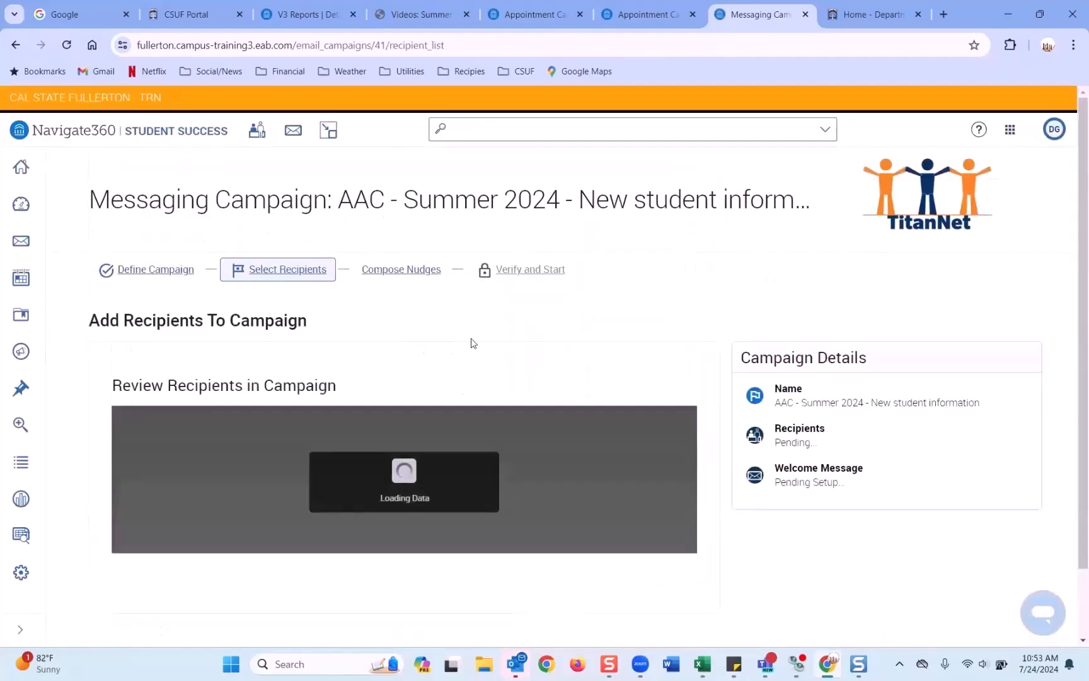
{"action": "scroll", "coordinate": [532, 418], "scroll_direction": "down", "scroll_amount": 4}
{"action": "left_click", "coordinate": [677, 583]}
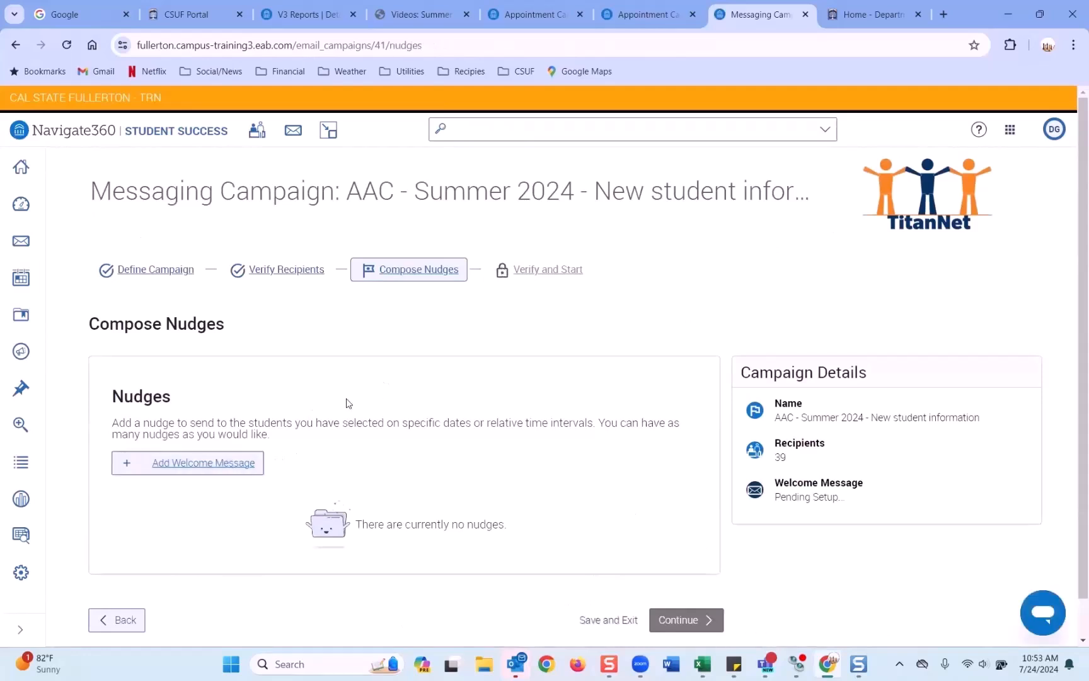
Step: Add a welcome message email nudge and view its default template and preview
{"action": "scroll", "coordinate": [203, 467], "scroll_direction": "down", "scroll_amount": 2}
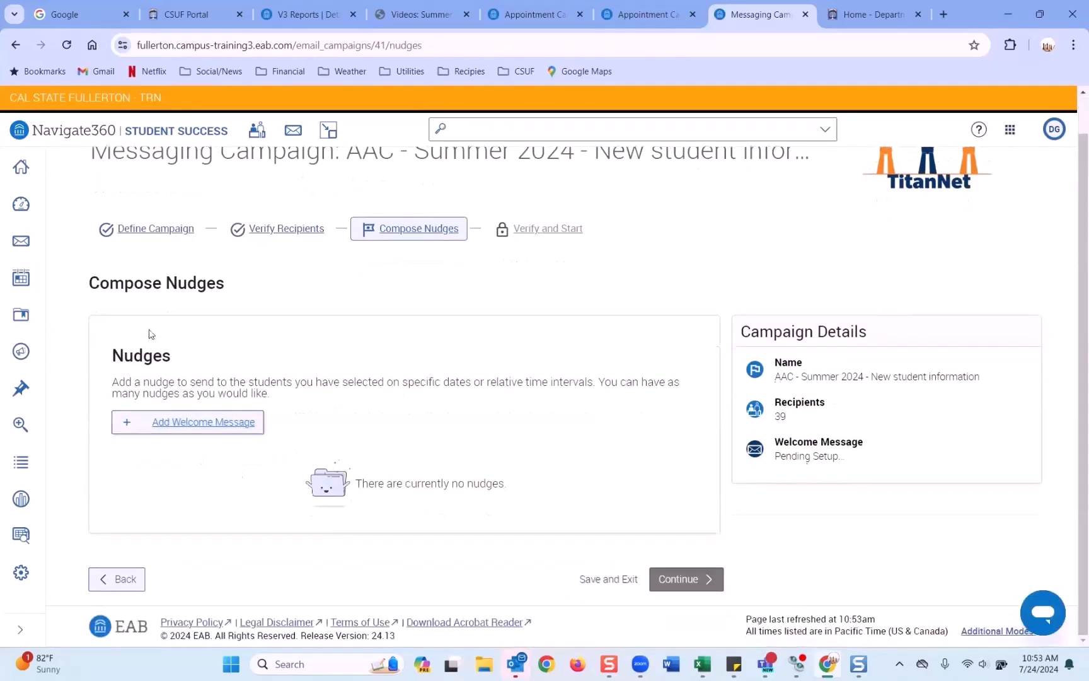
{"action": "left_click", "coordinate": [188, 431]}
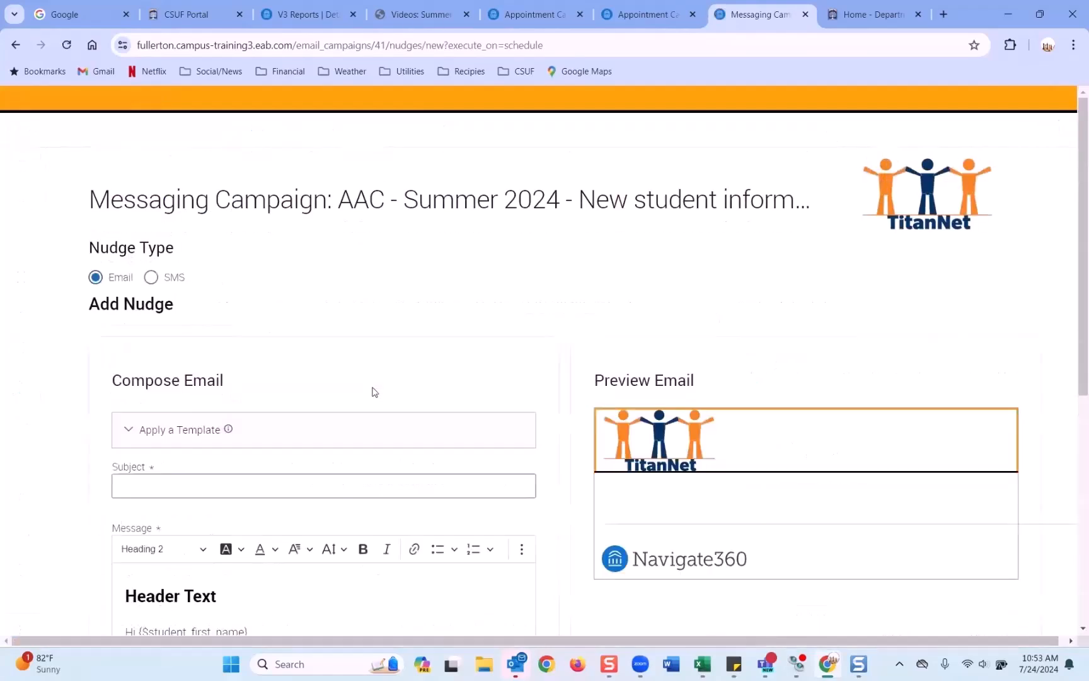
{"action": "scroll", "coordinate": [372, 391], "scroll_direction": "down", "scroll_amount": 3}
{"action": "scroll", "coordinate": [373, 391], "scroll_direction": "down", "scroll_amount": 1}
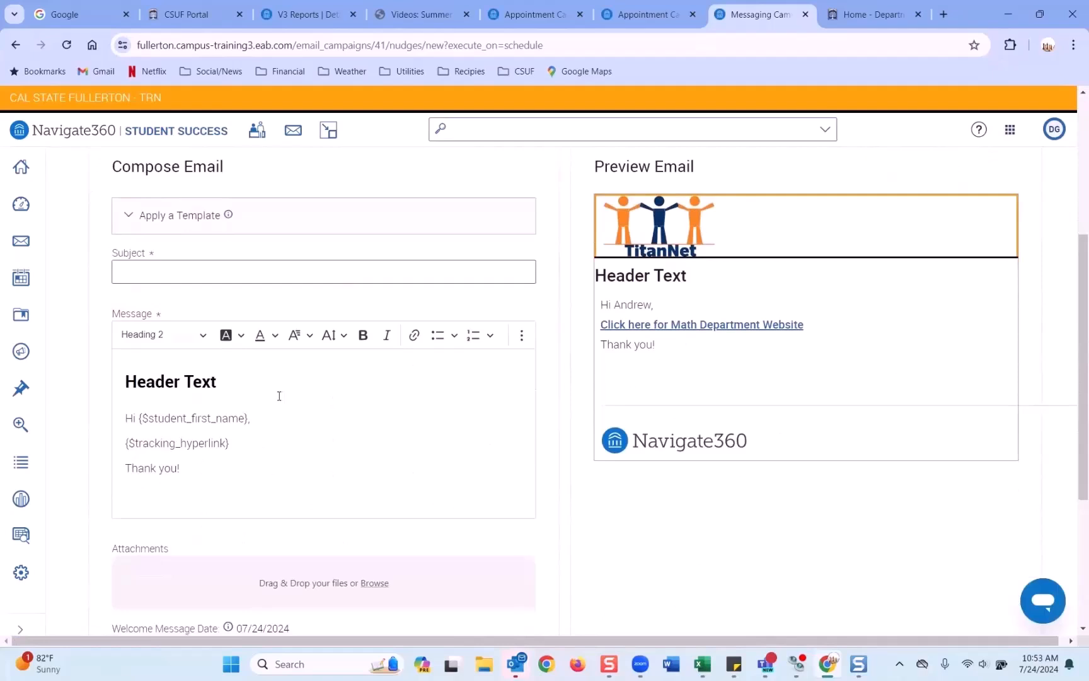
{"action": "scroll", "coordinate": [279, 395], "scroll_direction": "up", "scroll_amount": 1}
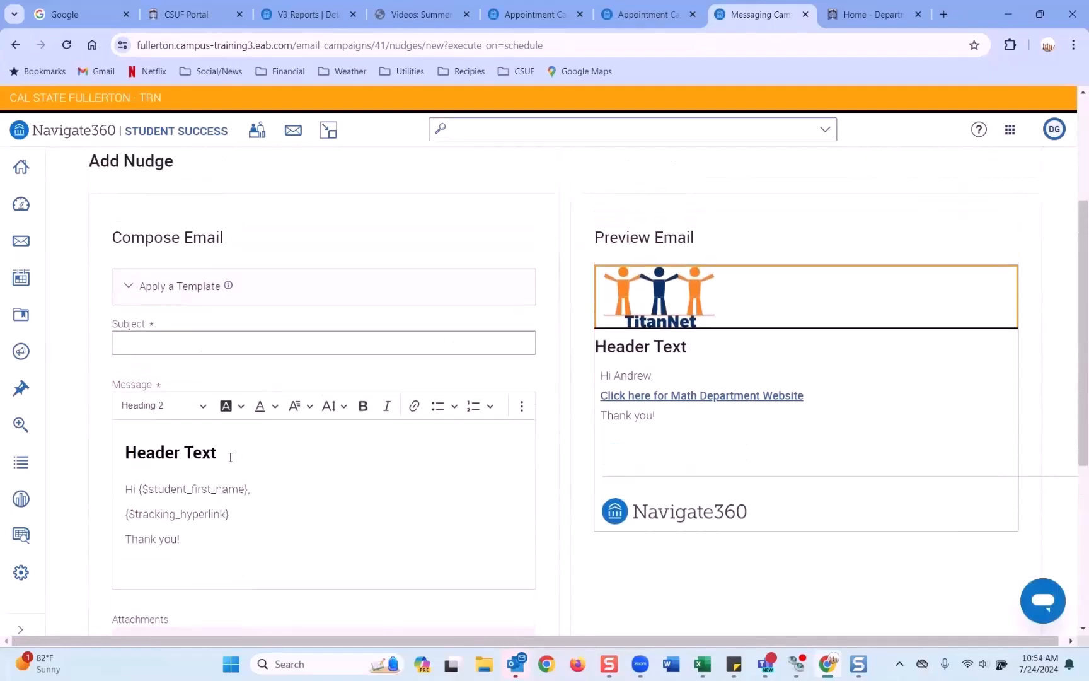
Step: Replace the 'Header Text' heading of the welcome email with 'Edited'
{"action": "left_click_drag", "start_coordinate": [221, 458], "coordinate": [124, 452]}
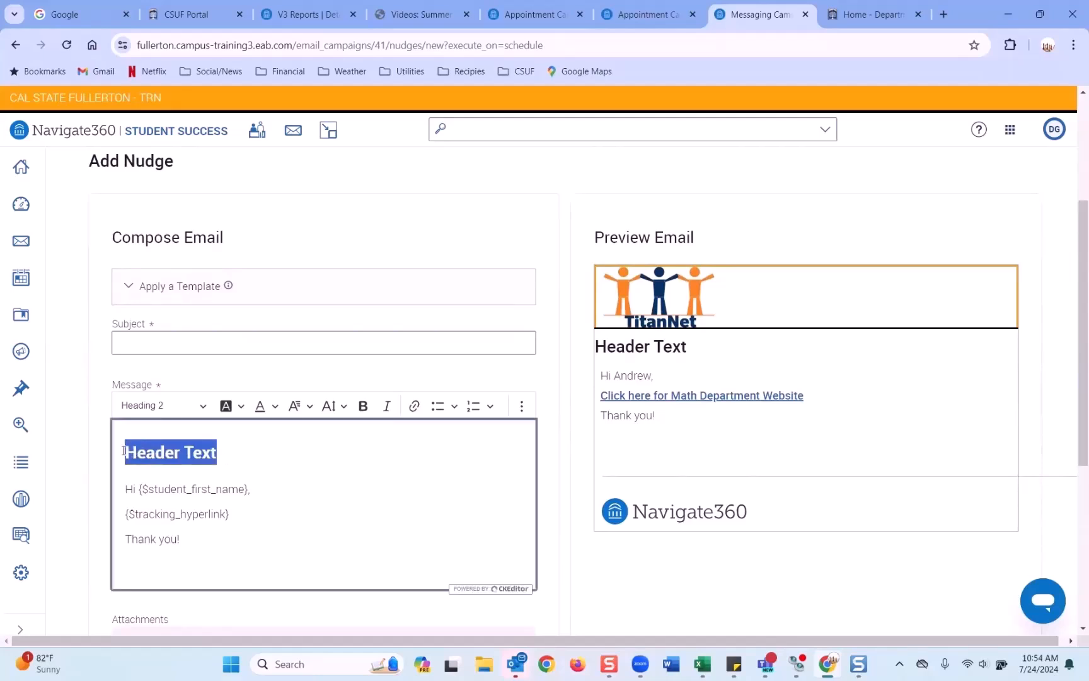
{"action": "type", "text": "Ecit"}
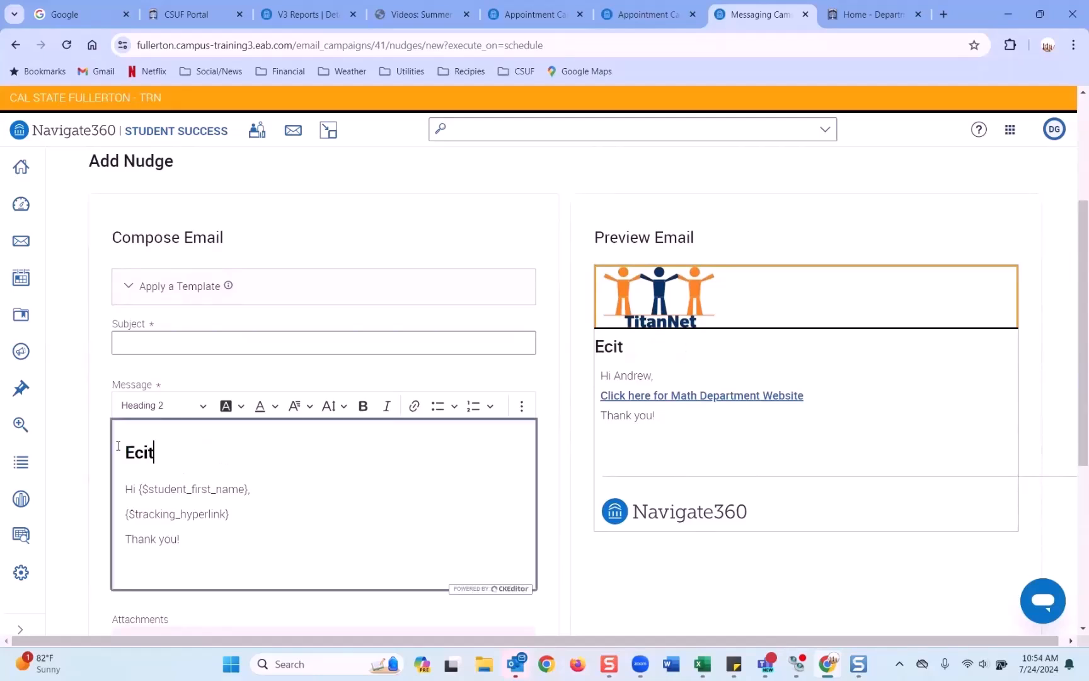
{"action": "key", "text": "BackSpace"}
{"action": "key", "text": "BackSpace"}
{"action": "key", "text": "BackSpace"}
{"action": "type", "text": "dited"}
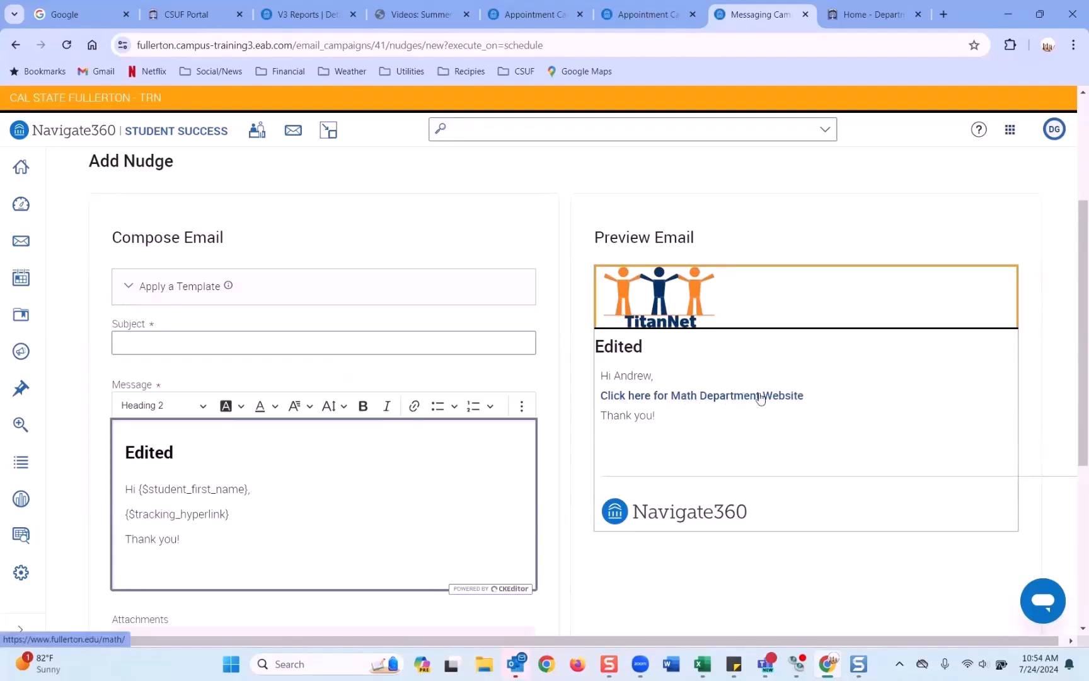
Step: Add the line 'This is the body of the message' below the greeting
{"action": "left_click", "coordinate": [265, 490]}
{"action": "key", "text": "Return"}
{"action": "type", "text": "This"}
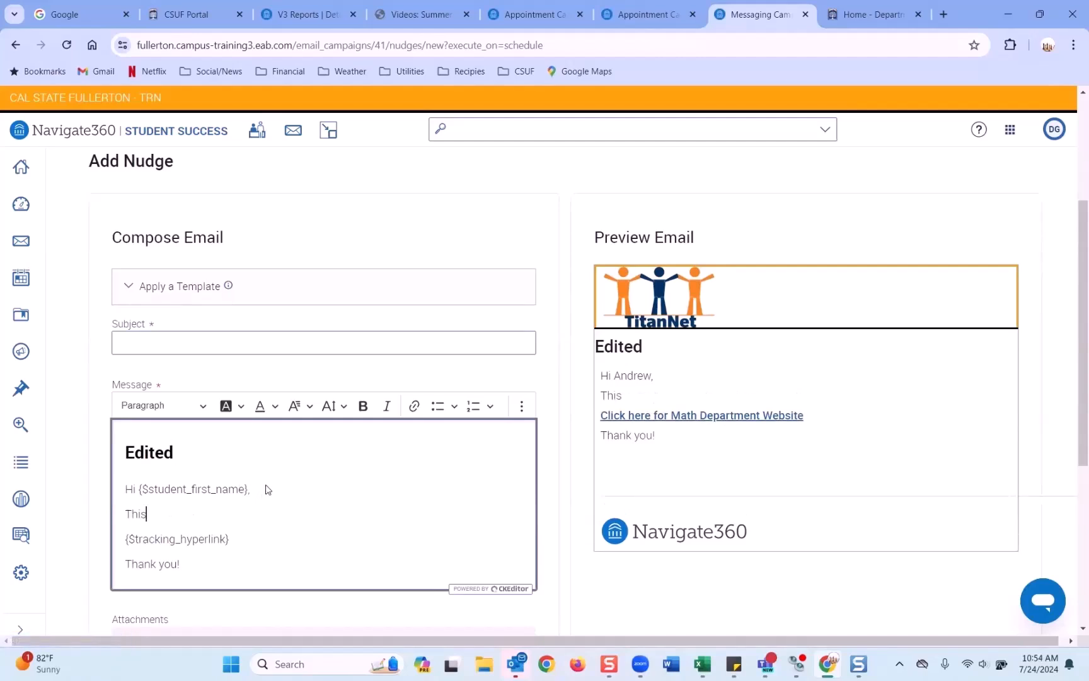
{"action": "type", "text": " is the body"}
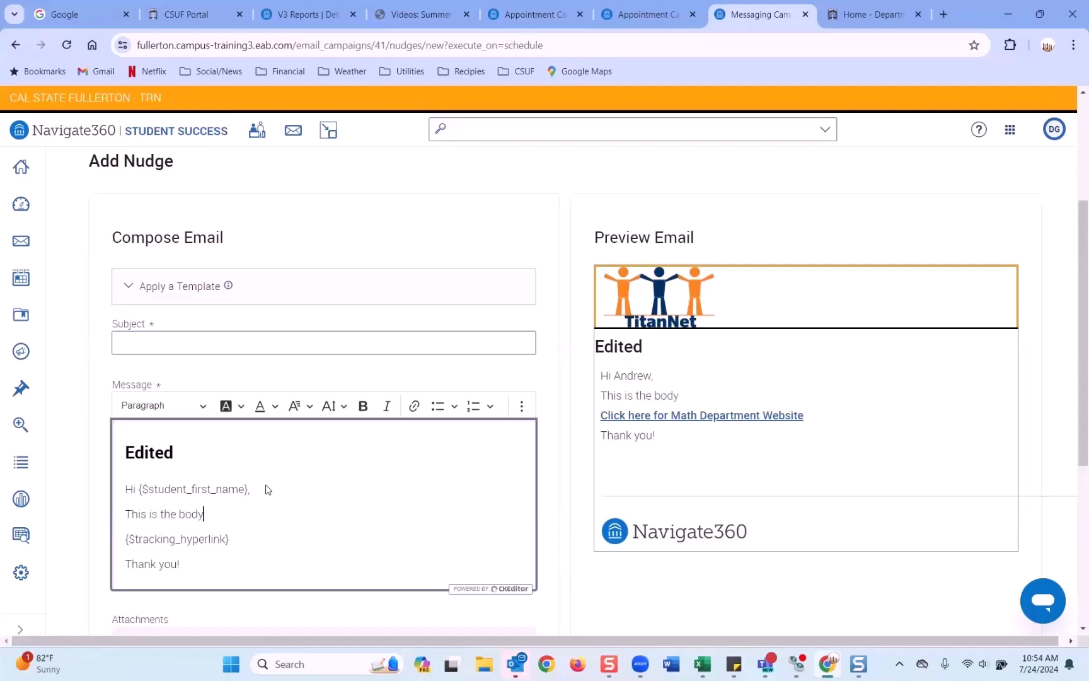
{"action": "type", "text": " of the message."}
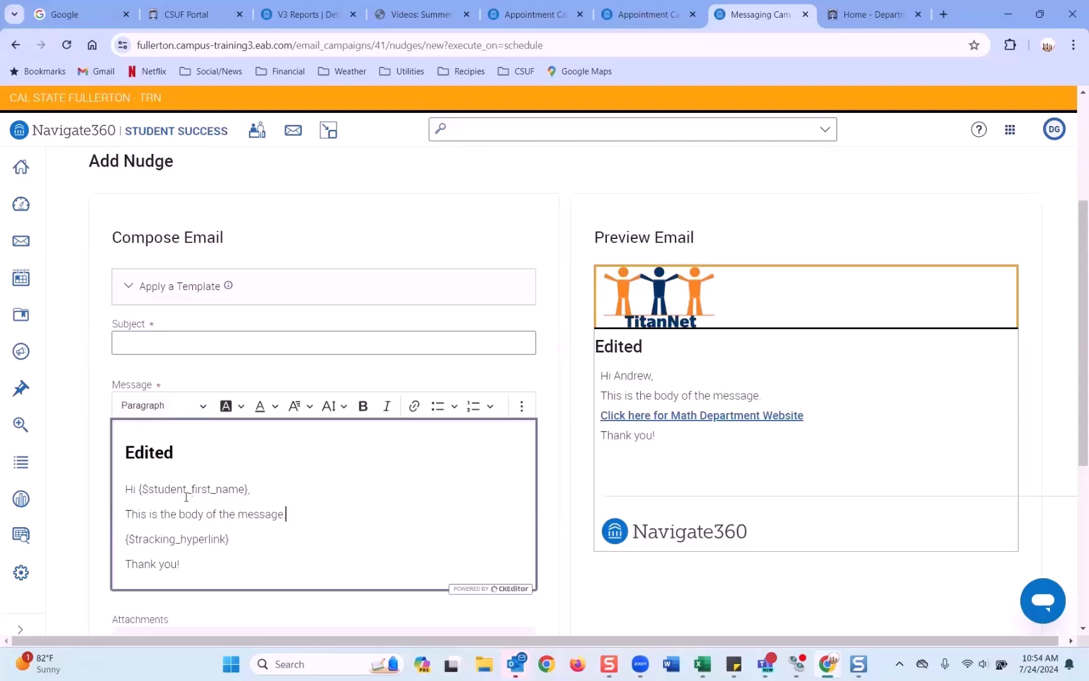
{"action": "left_click_drag", "start_coordinate": [233, 542], "coordinate": [128, 549]}
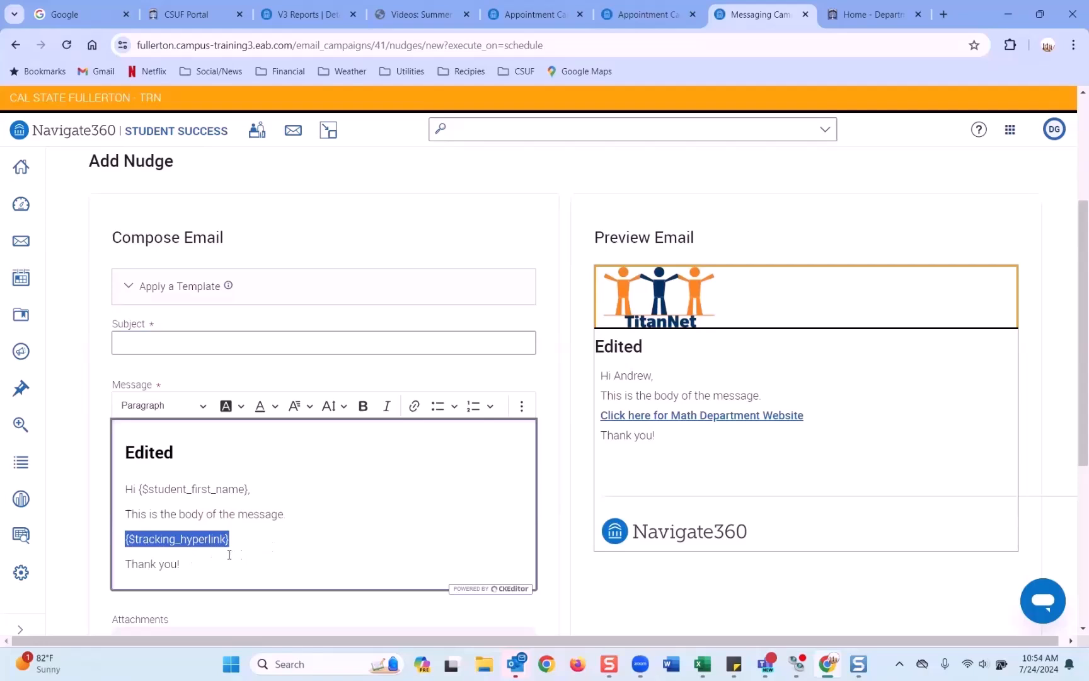
{"action": "left_click", "coordinate": [144, 348]}
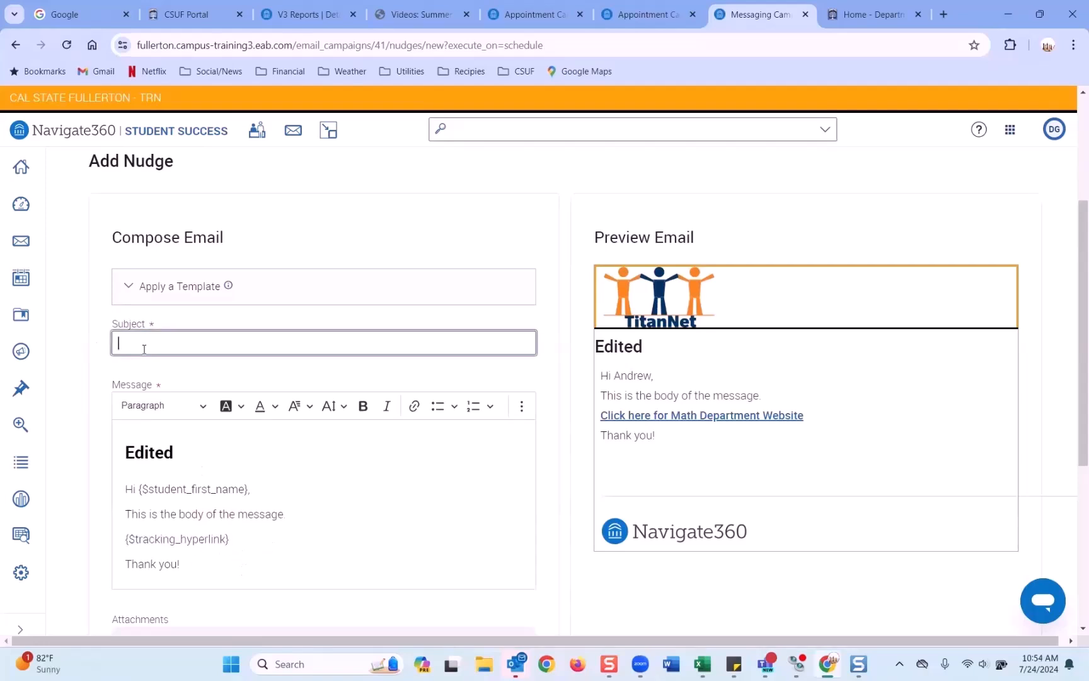
Step: Enter subject 'Students see this.' and save the welcome message for 07/24/2024
{"action": "type", "text": "Student"}
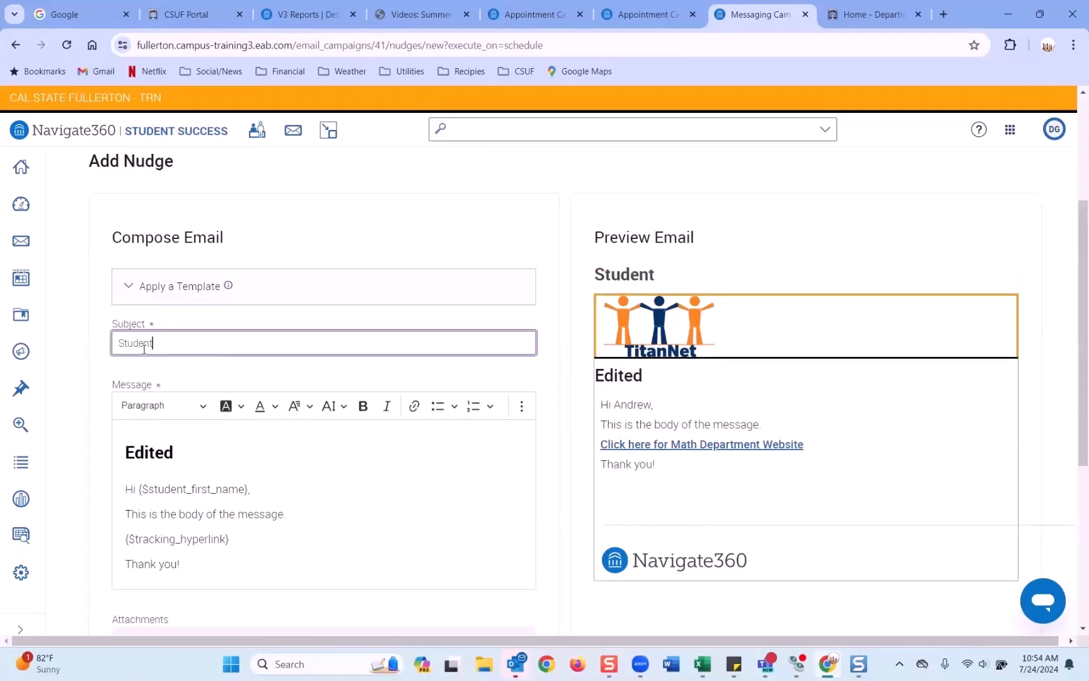
{"action": "type", "text": "s see this."}
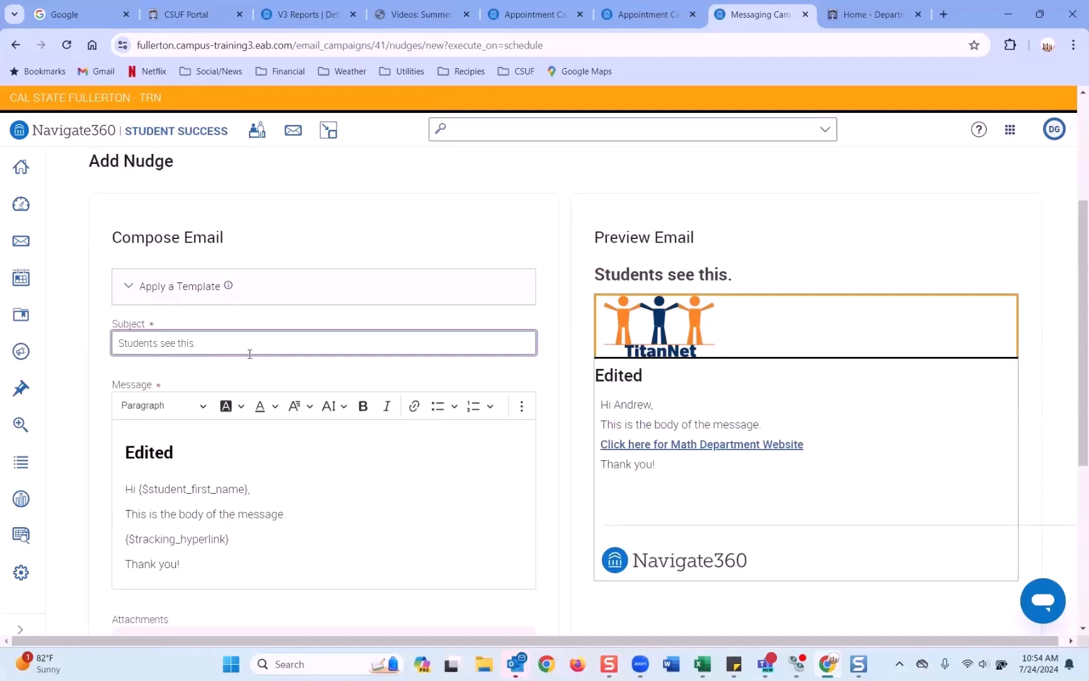
{"action": "left_click_drag", "start_coordinate": [198, 347], "coordinate": [94, 350]}
{"action": "scroll", "coordinate": [247, 372], "scroll_direction": "down", "scroll_amount": 4}
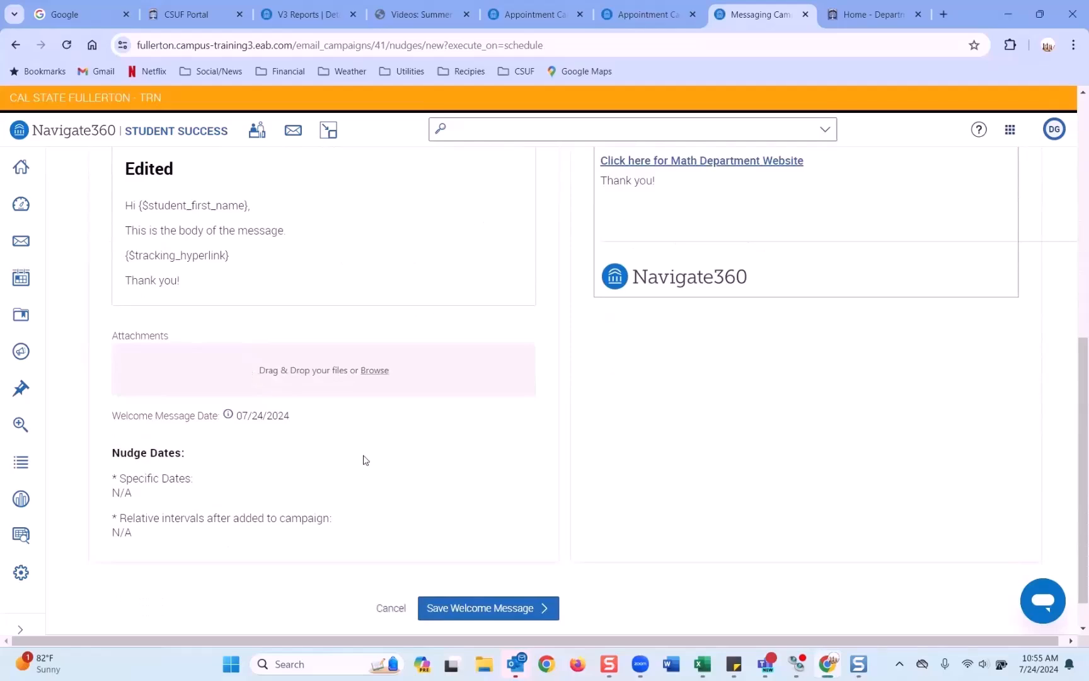
{"action": "scroll", "coordinate": [321, 482], "scroll_direction": "up", "scroll_amount": 4}
{"action": "scroll", "coordinate": [318, 503], "scroll_direction": "down", "scroll_amount": 3}
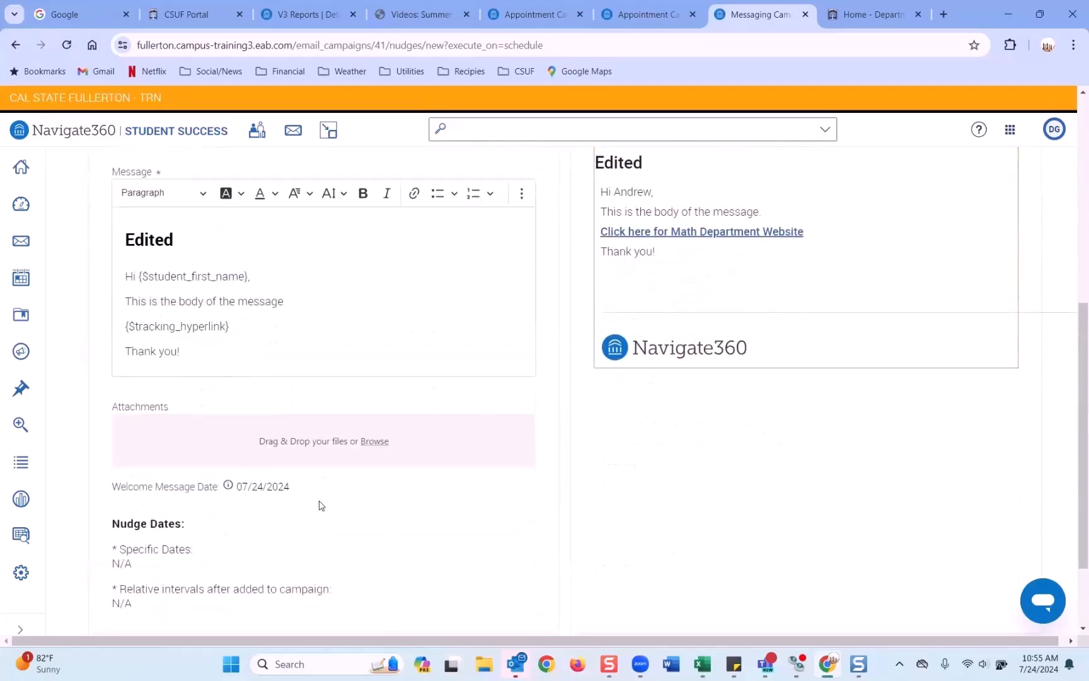
{"action": "scroll", "coordinate": [460, 441], "scroll_direction": "down", "scroll_amount": 2}
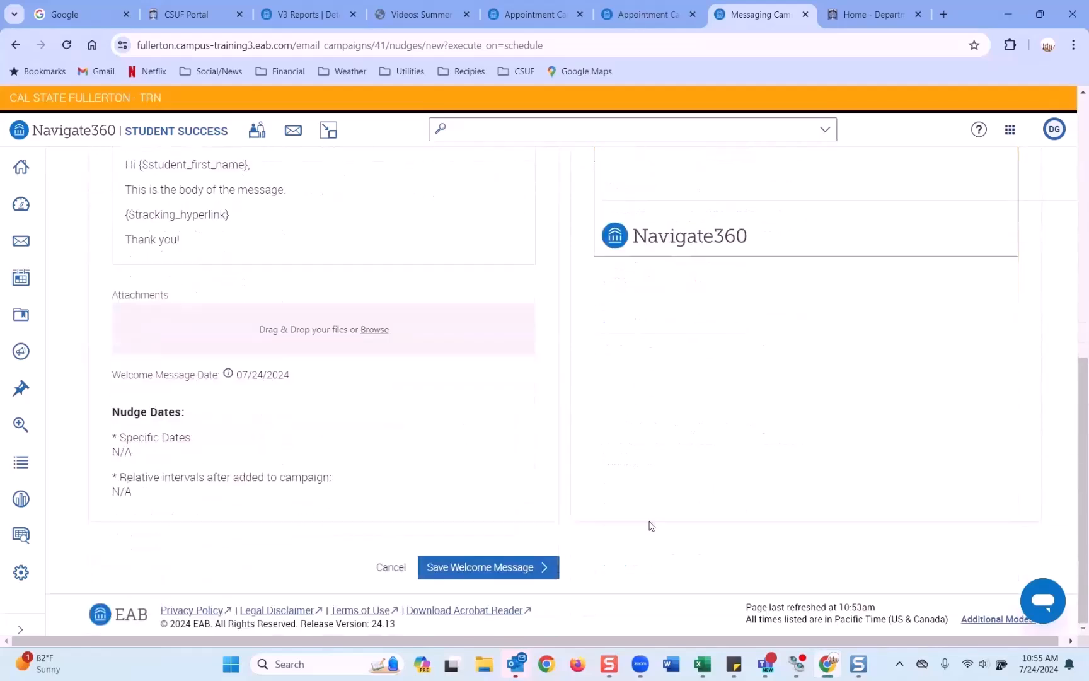
{"action": "left_click", "coordinate": [545, 569]}
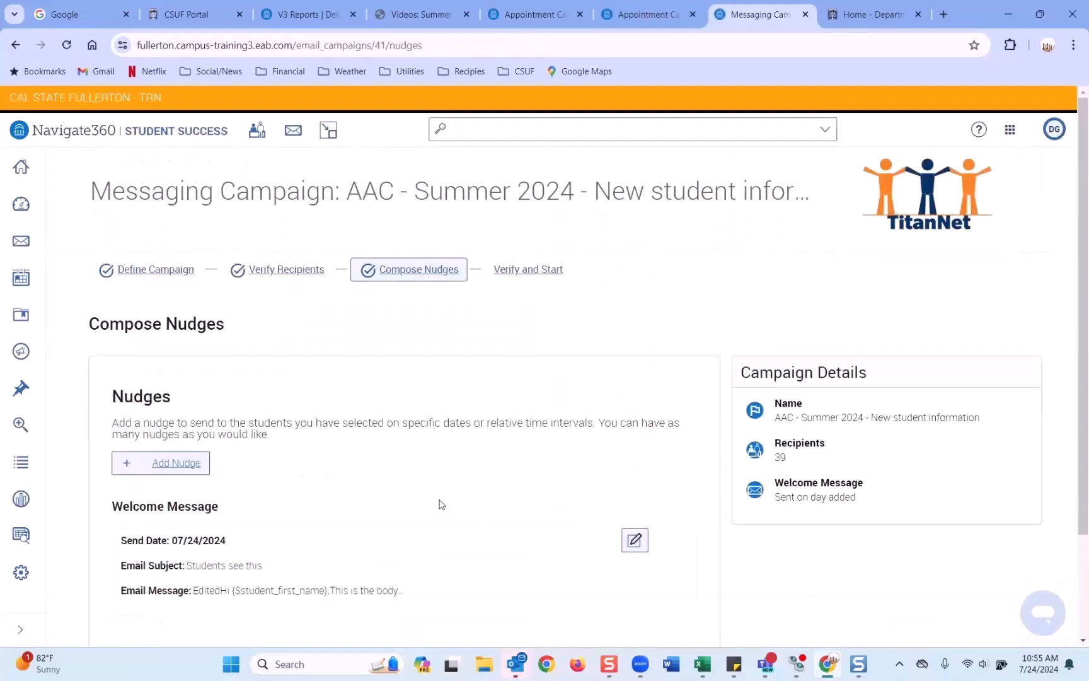
Step: Scroll down the Compose Nudges page to reach the Add Nudge button
{"action": "scroll", "coordinate": [440, 503], "scroll_direction": "down", "scroll_amount": 2}
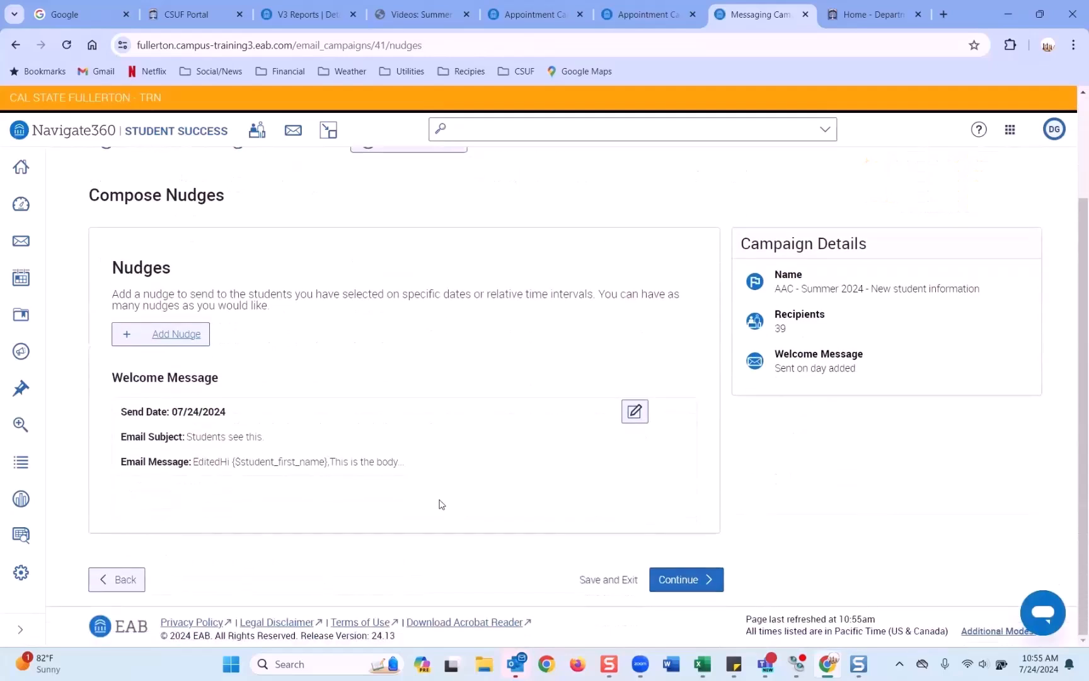
Step: Add a new email nudge, confirm its July 24, 2024 send date, and enter subject 'Subject'
{"action": "left_click", "coordinate": [171, 337]}
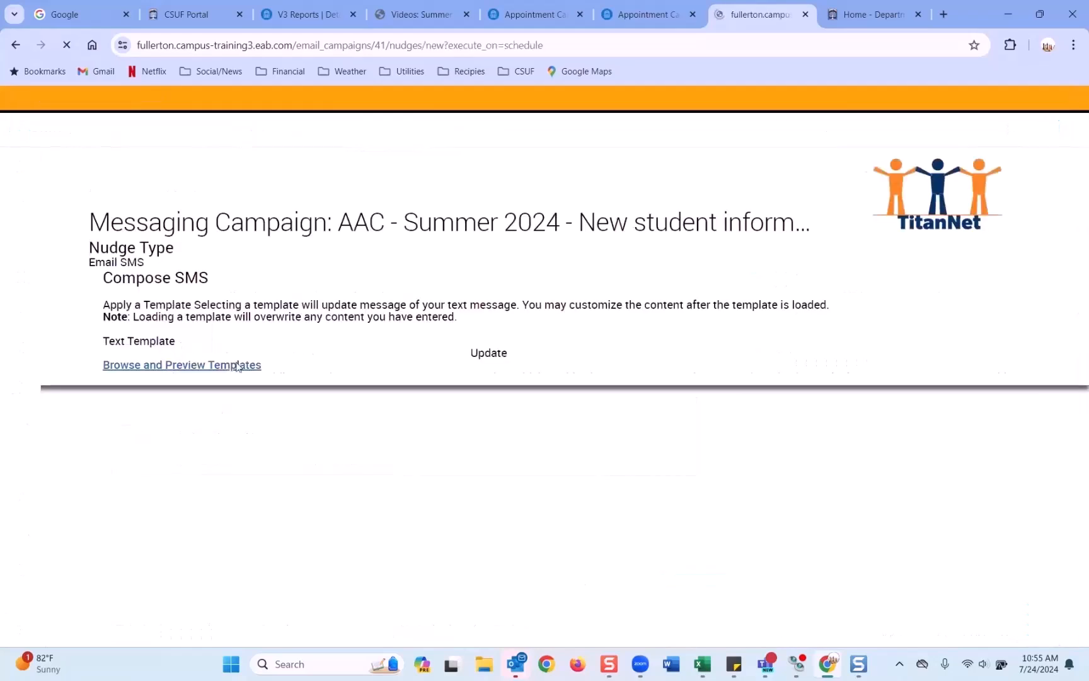
{"action": "scroll", "coordinate": [237, 361], "scroll_direction": "down", "scroll_amount": 4}
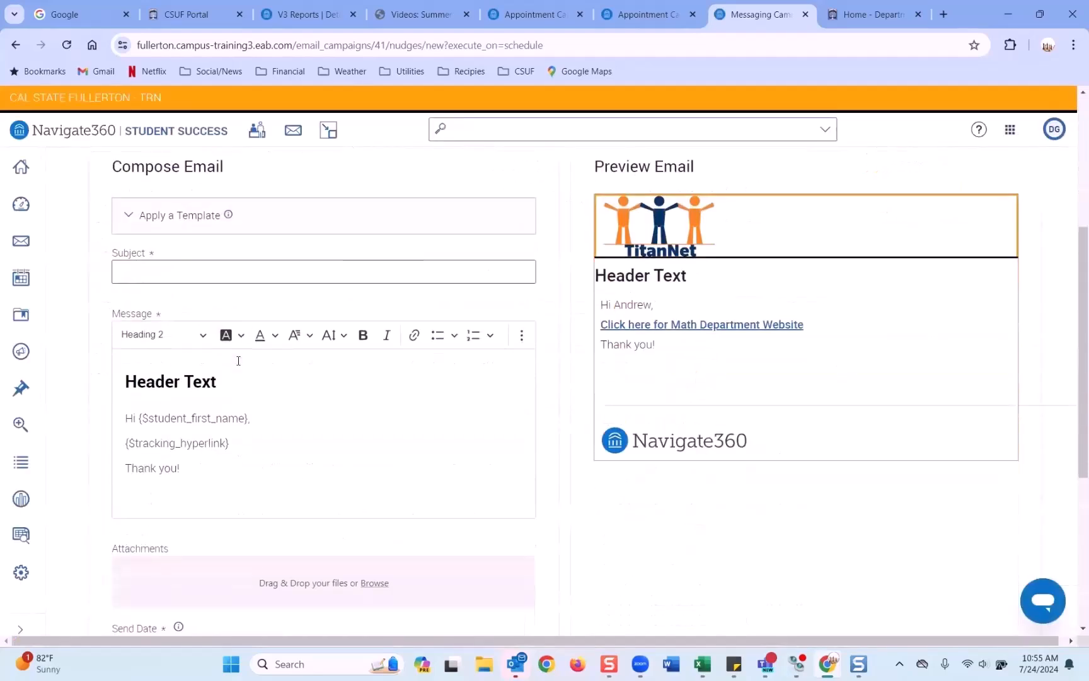
{"action": "scroll", "coordinate": [237, 361], "scroll_direction": "down", "scroll_amount": 4}
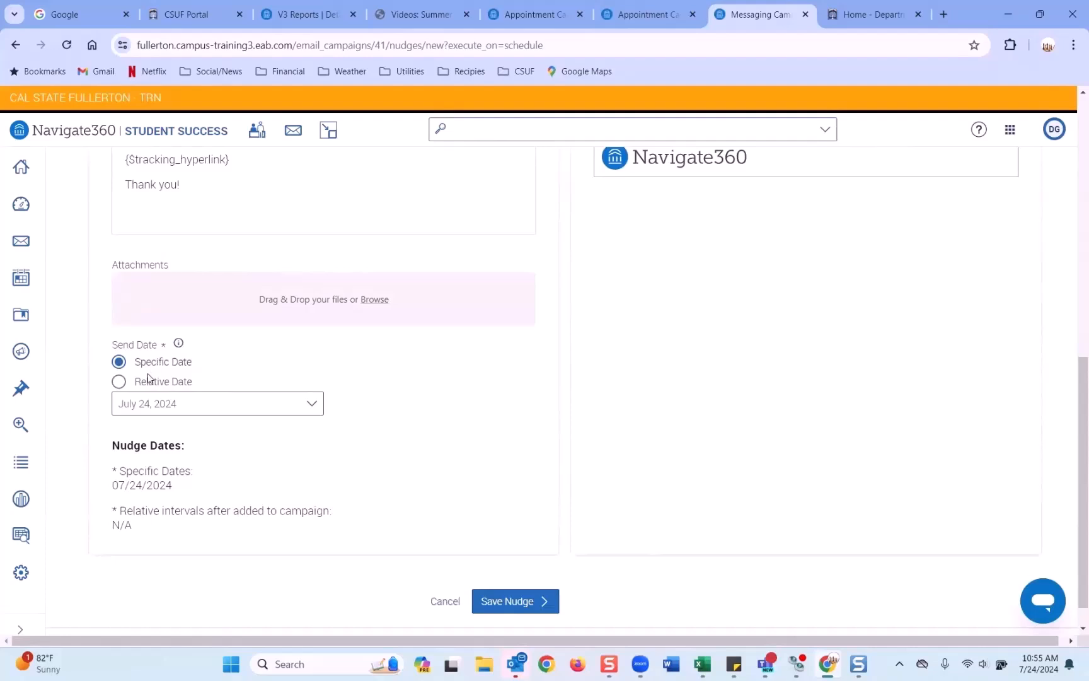
{"action": "scroll", "coordinate": [148, 384], "scroll_direction": "up", "scroll_amount": 5}
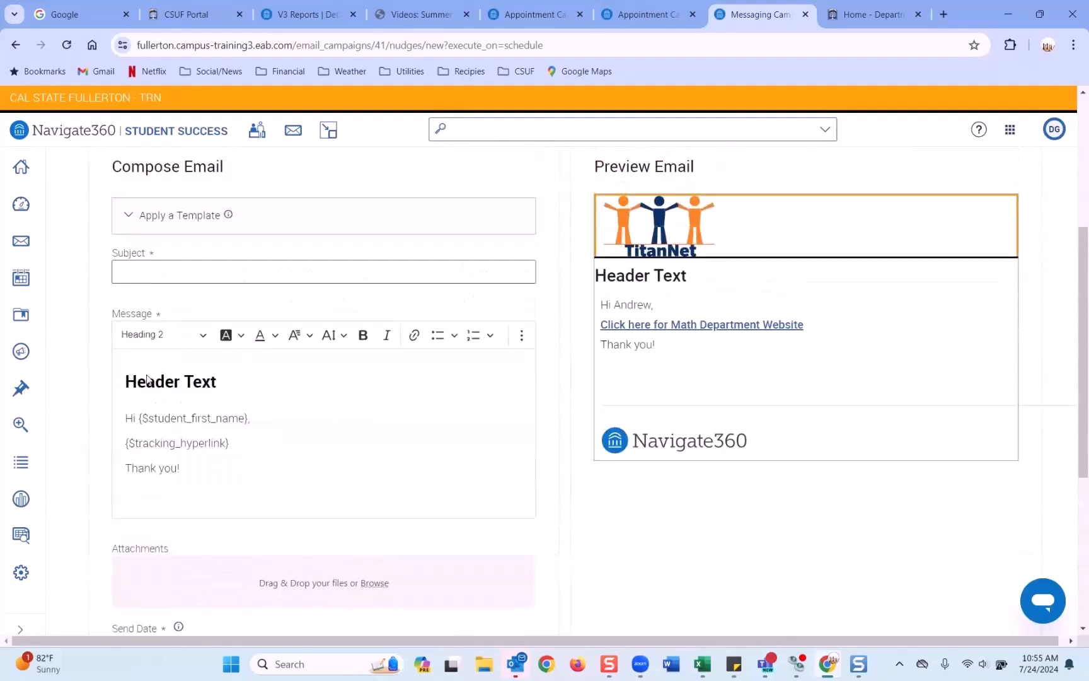
{"action": "left_click", "coordinate": [133, 272]}
{"action": "left_click", "coordinate": [133, 275]}
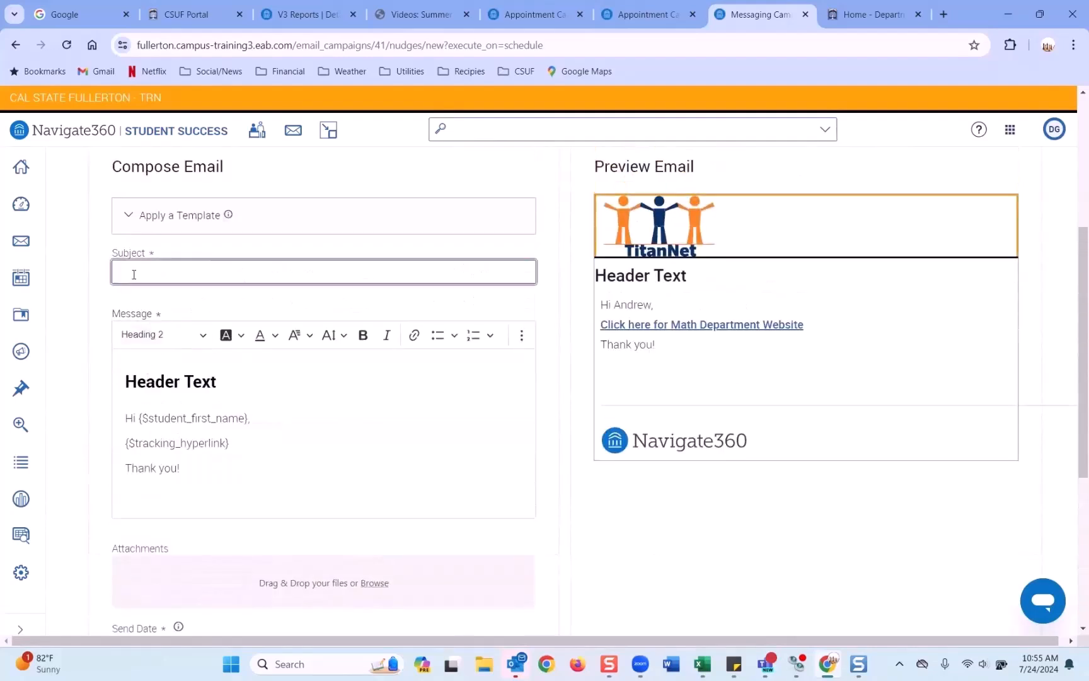
{"action": "type", "text": "Subject"}
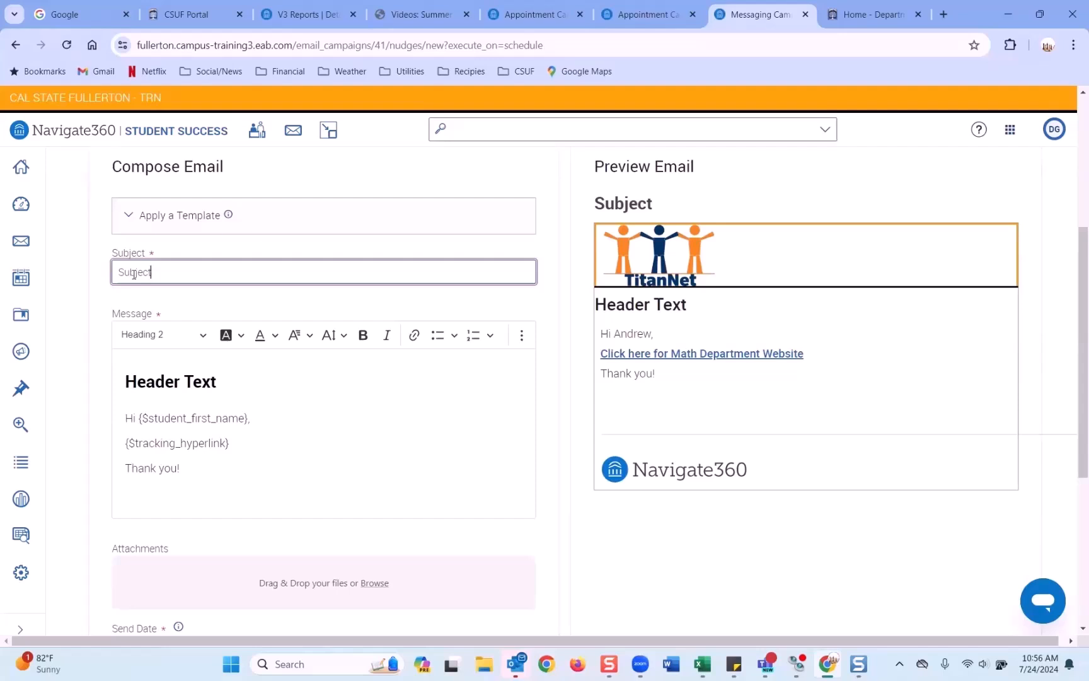
Step: Pick August 14, 2024 in the nudge's Send Date calendar and save the nudge
{"action": "scroll", "coordinate": [133, 279], "scroll_direction": "down", "scroll_amount": 5}
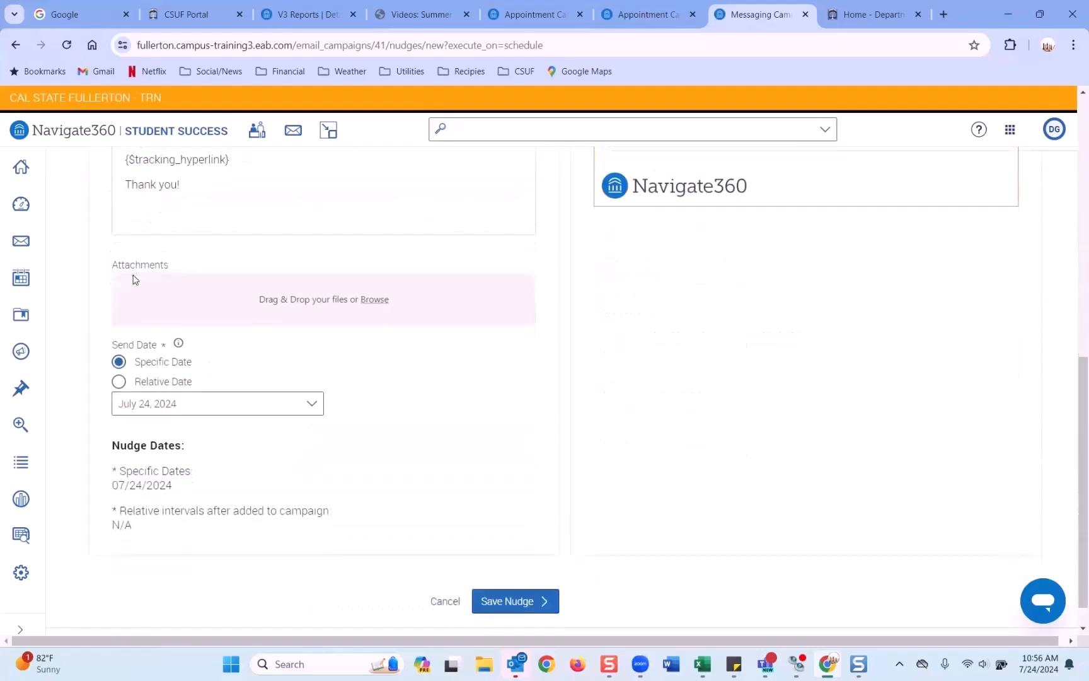
{"action": "left_click", "coordinate": [302, 403]}
{"action": "scroll", "coordinate": [313, 413], "scroll_direction": "down", "scroll_amount": 1}
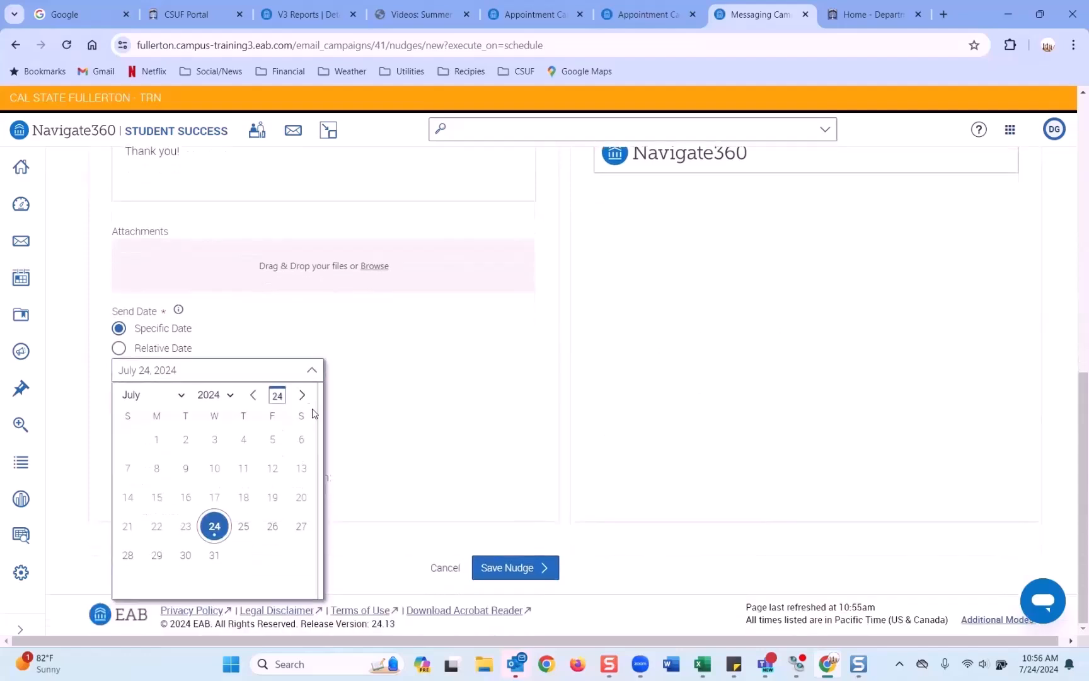
{"action": "left_click", "coordinate": [301, 395]}
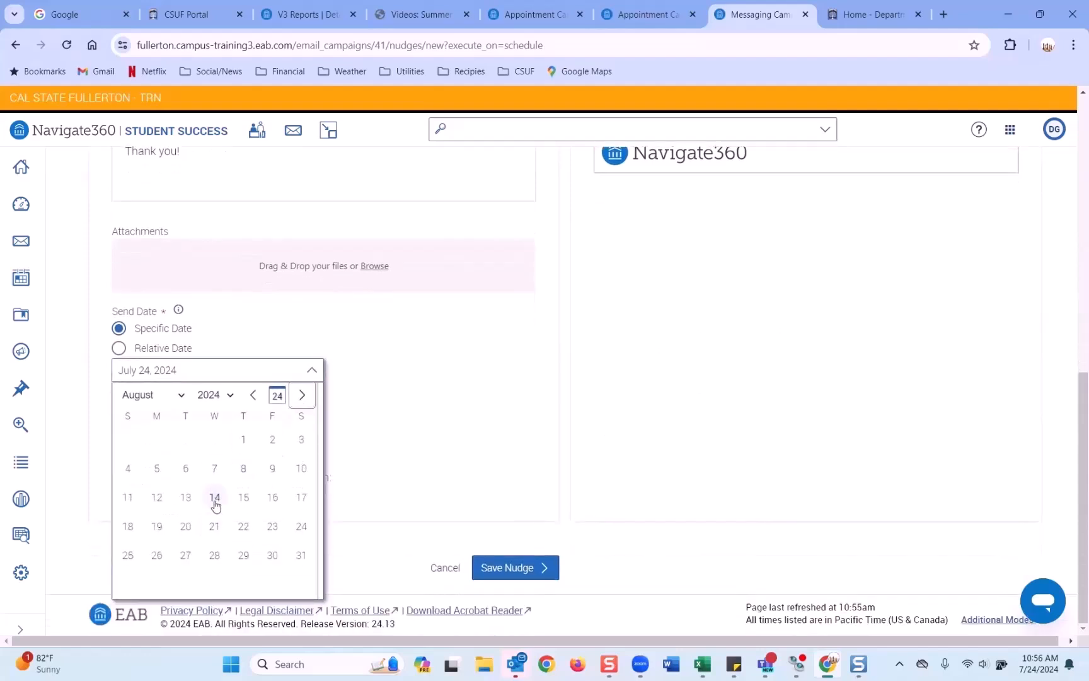
{"action": "left_click", "coordinate": [215, 501]}
{"action": "left_click", "coordinate": [520, 571]}
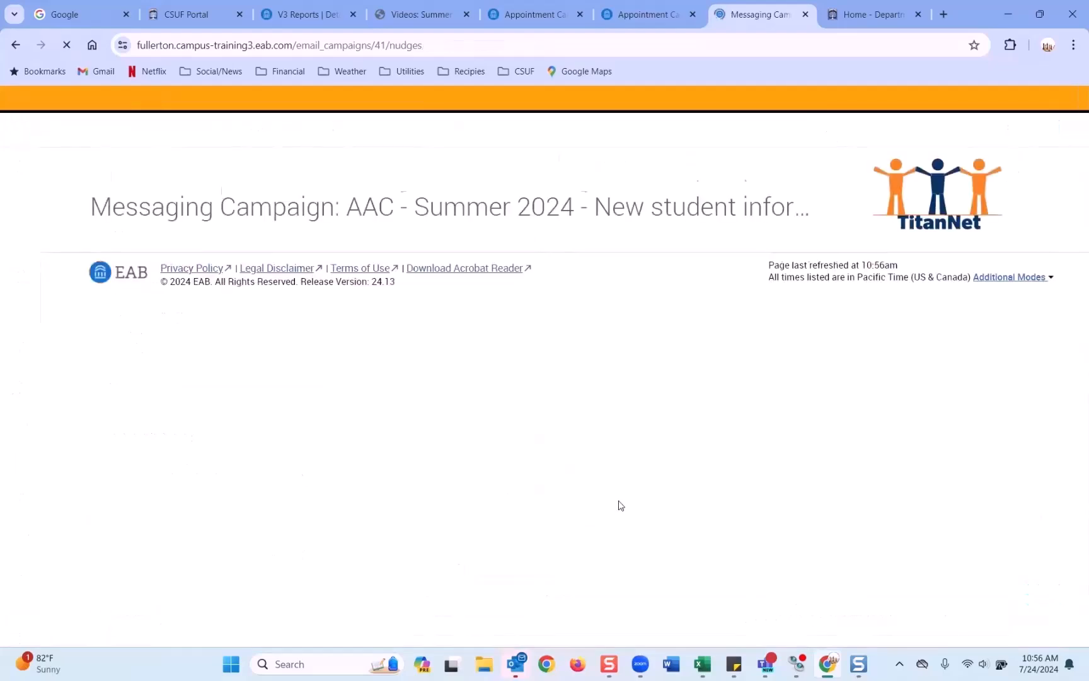
Step: Review the composed nudges and continue to the Confirm & Send summary
{"action": "scroll", "coordinate": [587, 446], "scroll_direction": "down", "scroll_amount": 3}
{"action": "scroll", "coordinate": [588, 446], "scroll_direction": "down", "scroll_amount": 1}
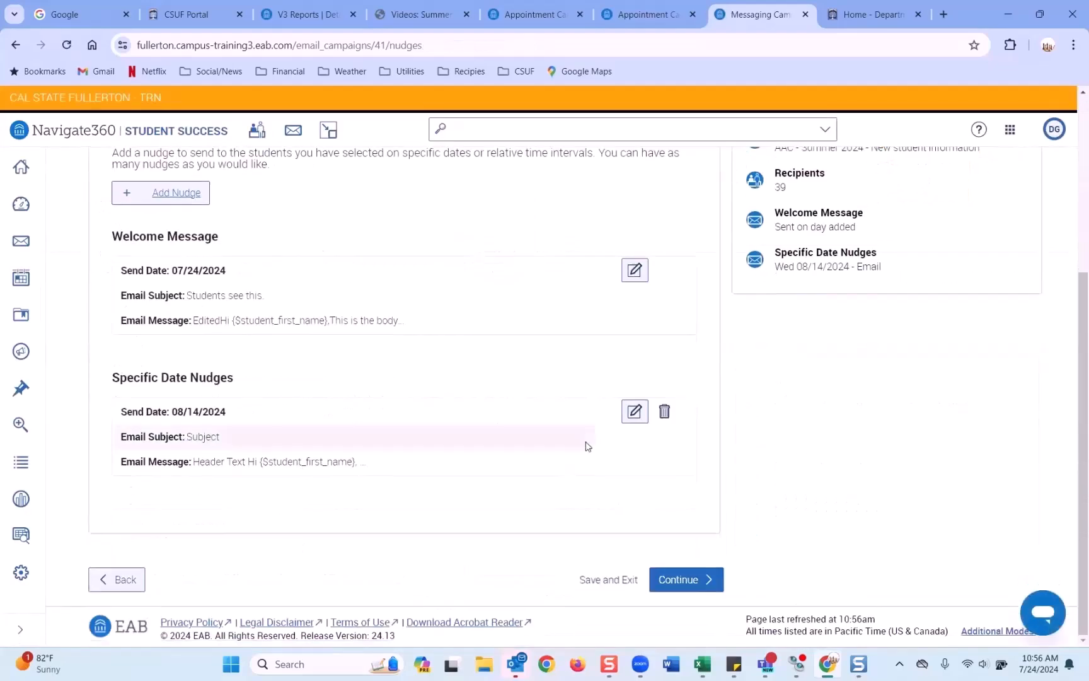
{"action": "scroll", "coordinate": [586, 446], "scroll_direction": "up", "scroll_amount": 2}
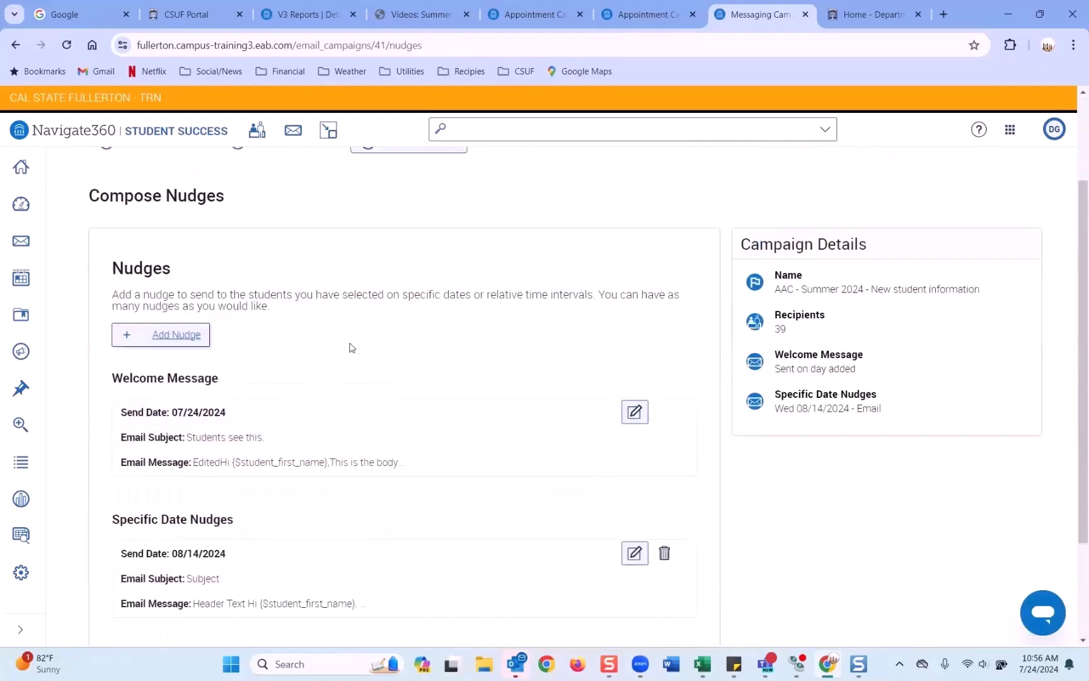
{"action": "scroll", "coordinate": [356, 350], "scroll_direction": "down", "scroll_amount": 2}
{"action": "left_click", "coordinate": [687, 579]}
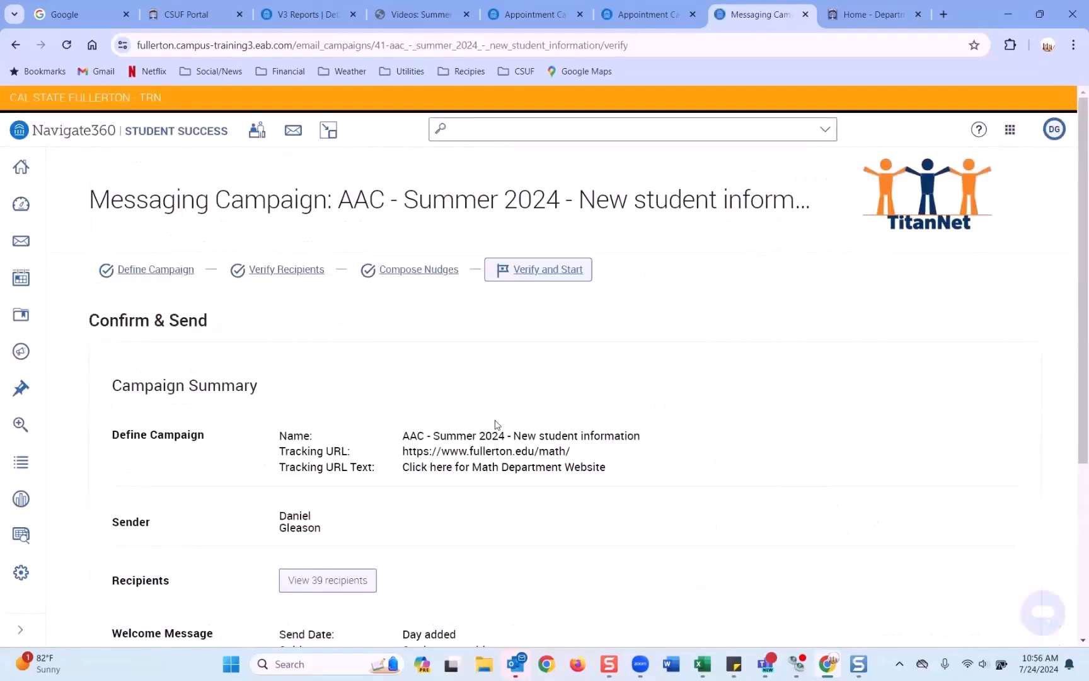
Step: Review the summary and start the campaign for its 39 students
{"action": "scroll", "coordinate": [495, 425], "scroll_direction": "down", "scroll_amount": 4}
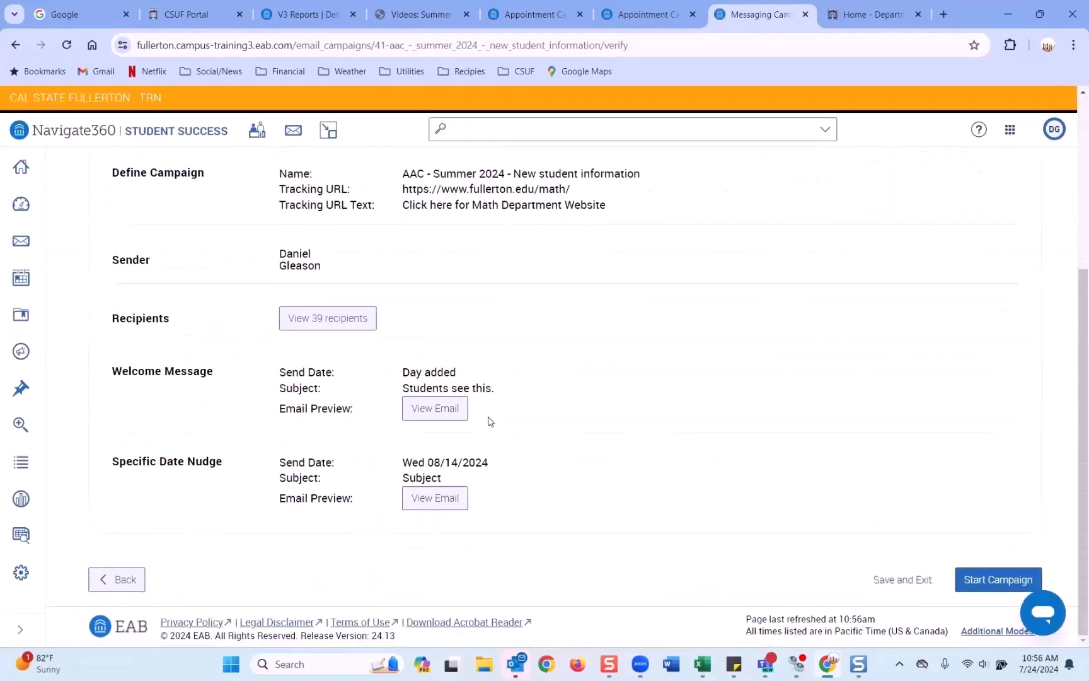
{"action": "scroll", "coordinate": [491, 421], "scroll_direction": "up", "scroll_amount": 4}
{"action": "scroll", "coordinate": [490, 421], "scroll_direction": "down", "scroll_amount": 4}
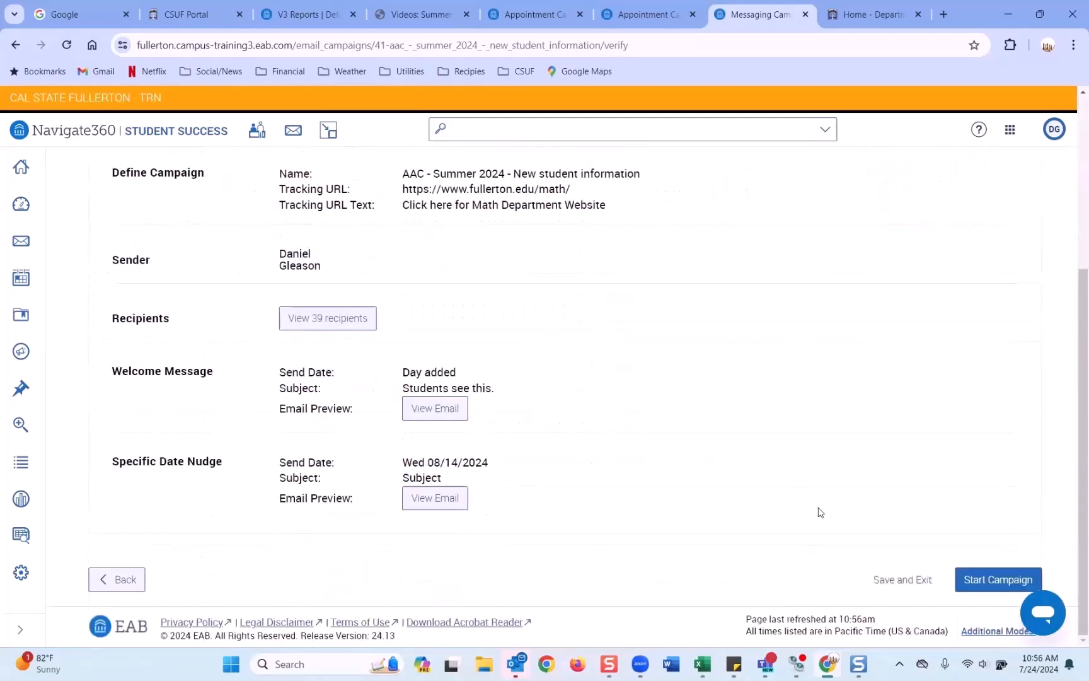
{"action": "scroll", "coordinate": [528, 285], "scroll_direction": "up", "scroll_amount": 1}
{"action": "scroll", "coordinate": [526, 287], "scroll_direction": "up", "scroll_amount": 2}
{"action": "scroll", "coordinate": [526, 287], "scroll_direction": "down", "scroll_amount": 3}
{"action": "left_click", "coordinate": [997, 578]}
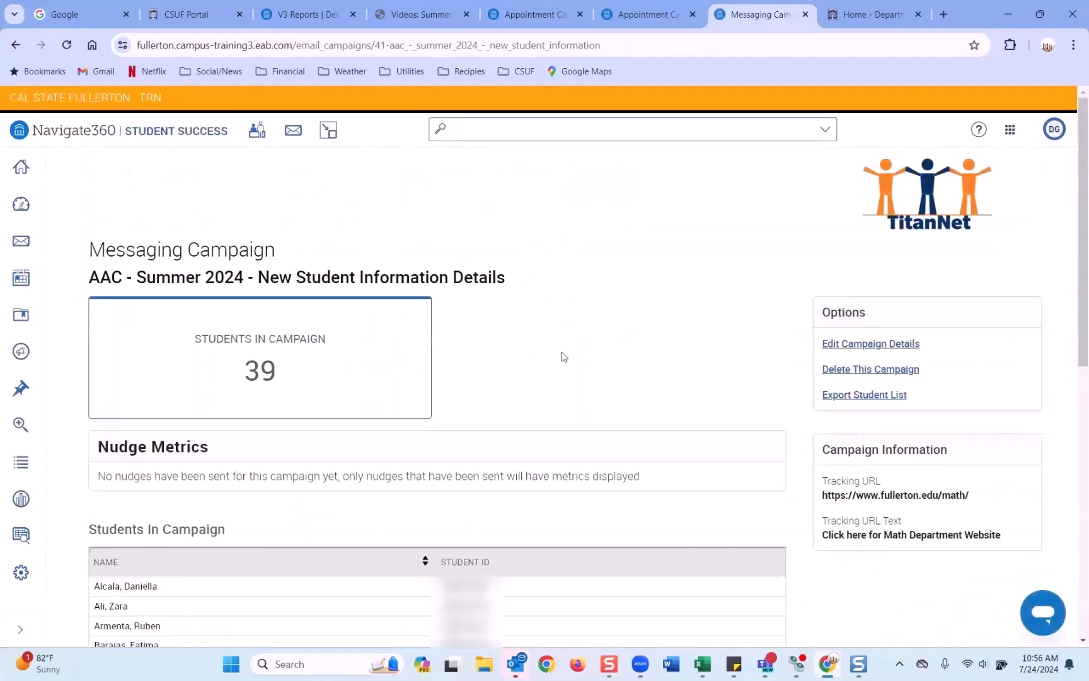
Step: Note that no nudges were sent, then go to Campaigns & Events in the Appointment Campaigns Report tab
{"action": "scroll", "coordinate": [563, 357], "scroll_direction": "down", "scroll_amount": 1}
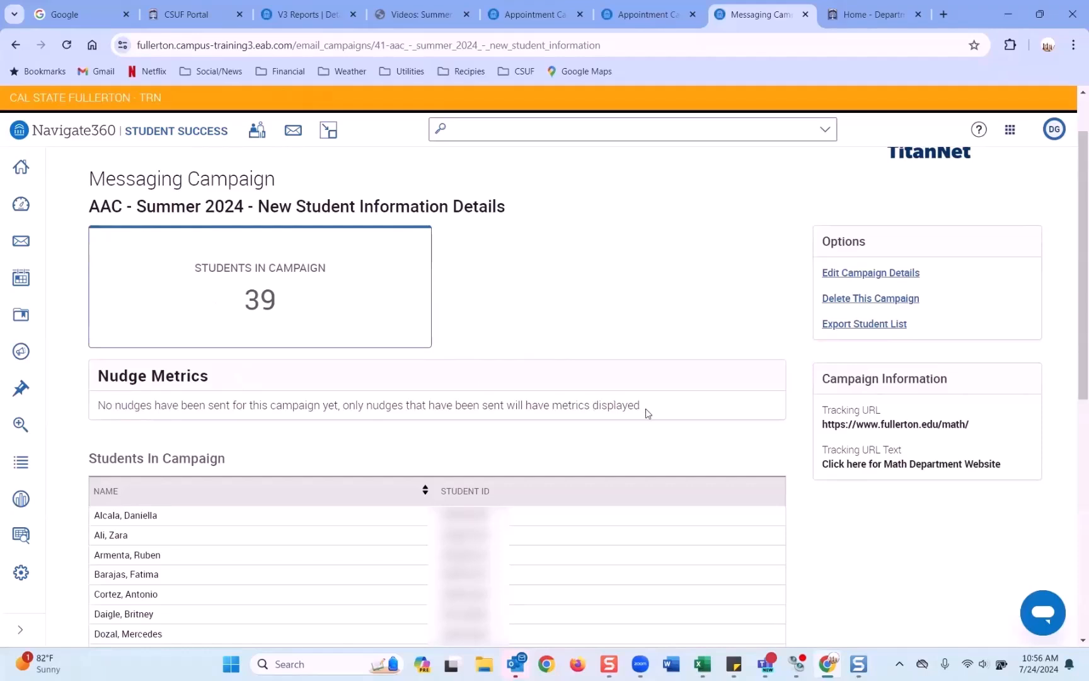
{"action": "left_click_drag", "start_coordinate": [484, 428], "coordinate": [324, 409]}
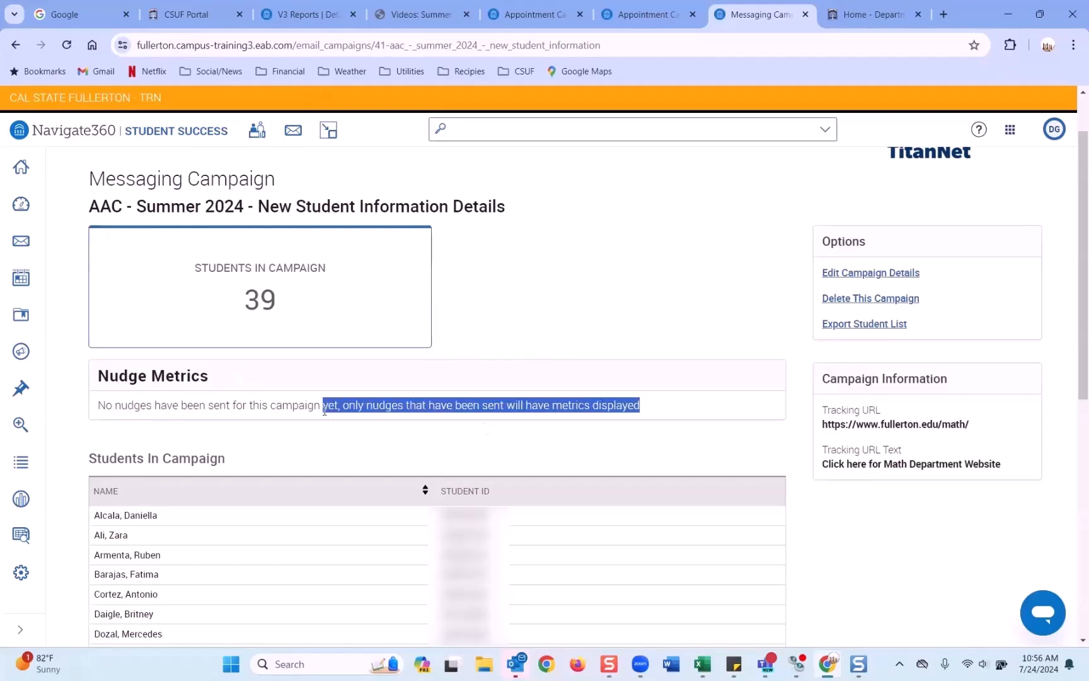
{"action": "left_click", "coordinate": [305, 24]}
{"action": "left_click", "coordinate": [21, 351]}
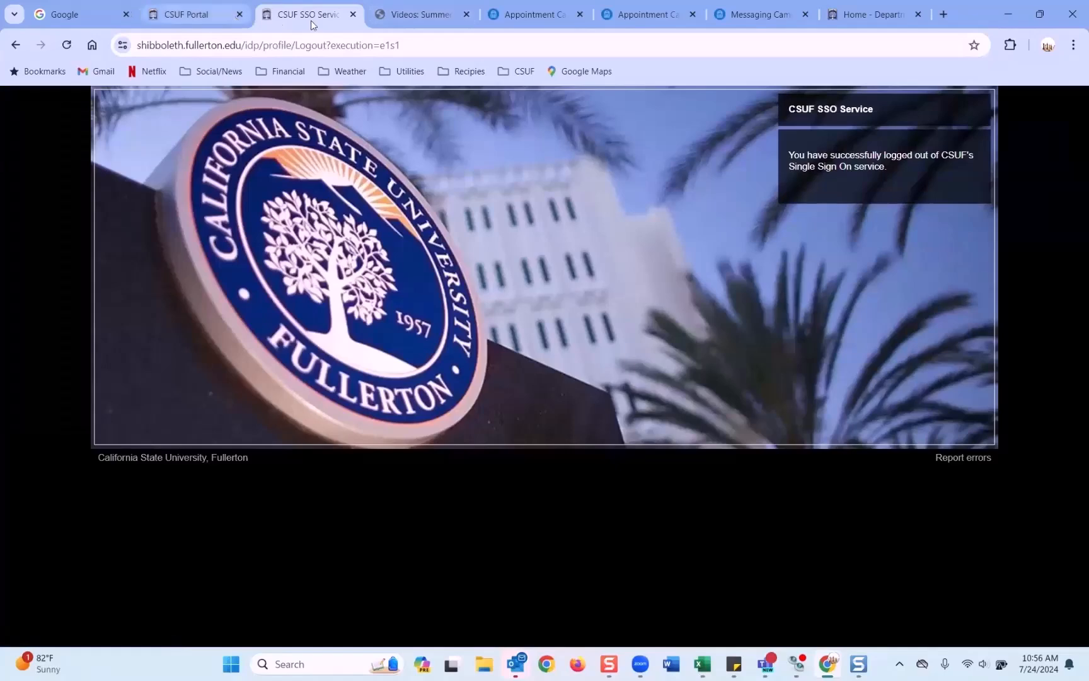
Step: Close the logged-out sign-on page and launch TitanNet from the CSUF Portal
{"action": "left_click", "coordinate": [353, 14]}
{"action": "left_click", "coordinate": [186, 14]}
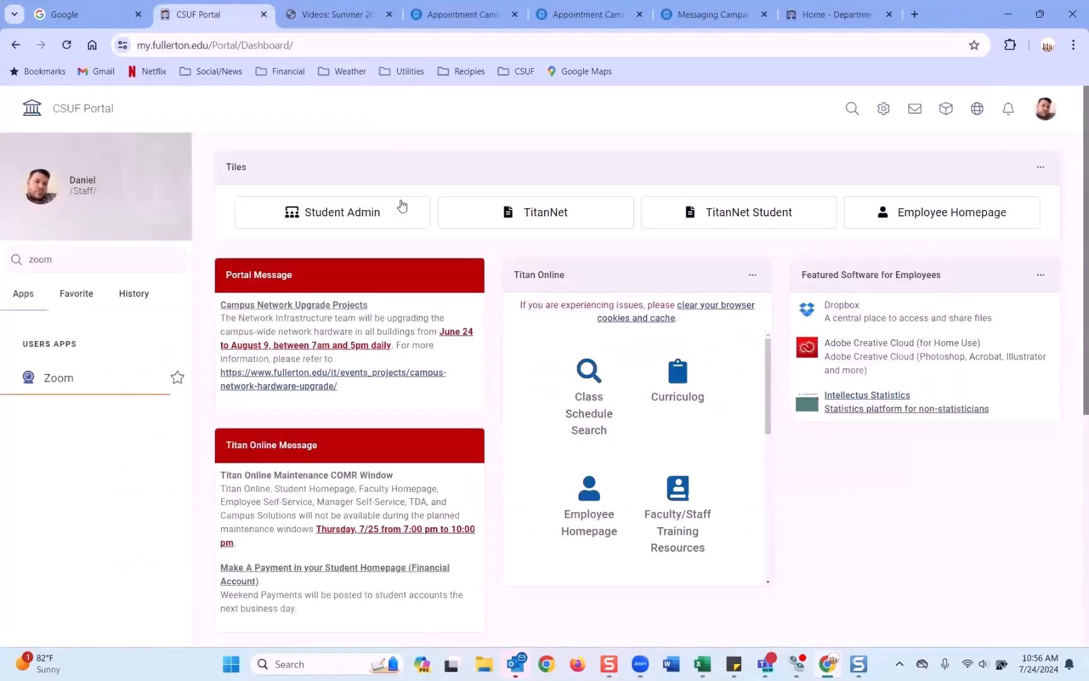
{"action": "left_click", "coordinate": [557, 218]}
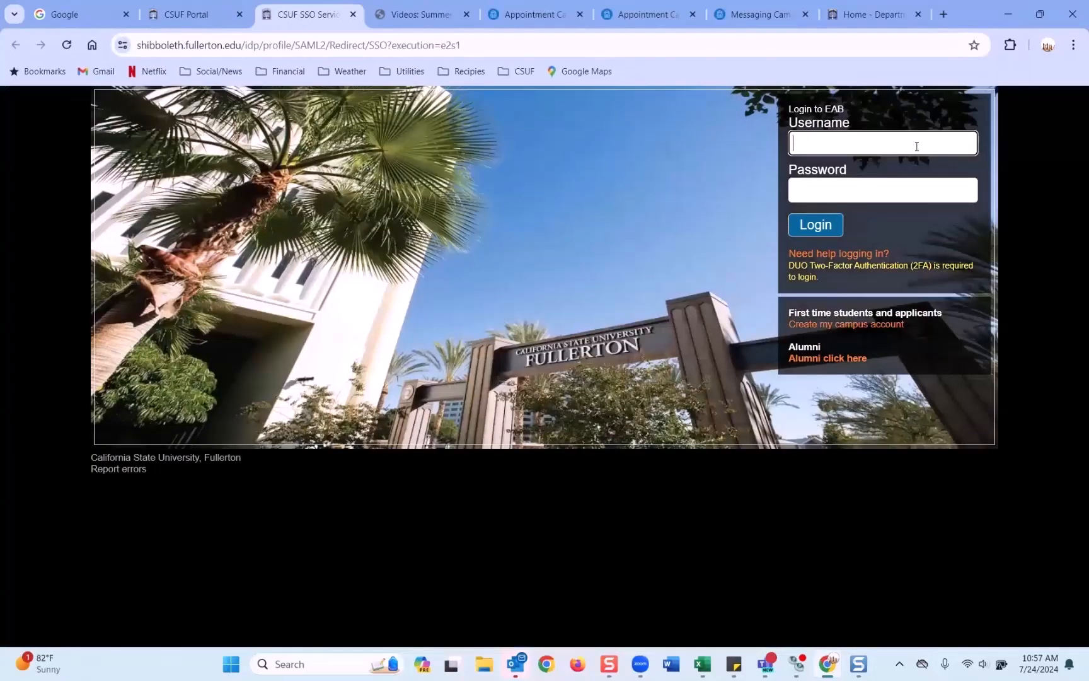
Step: Sign in with the staff username and password, retrying after the failed attempt
{"action": "key", "text": "Tab"}
{"action": "type", "text": "••••"}
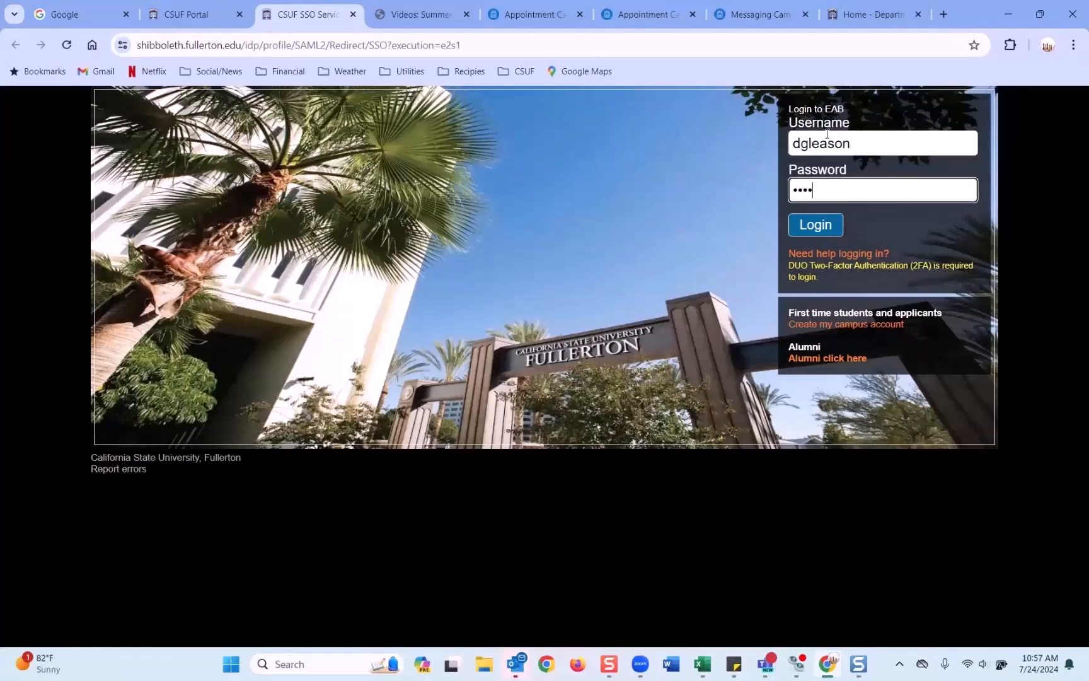
{"action": "key", "text": "BackSpace"}
{"action": "key", "text": "BackSpace"}
{"action": "key", "text": "BackSpace"}
{"action": "key", "text": "BackSpace"}
{"action": "key", "text": "BackSpace"}
{"action": "key", "text": "BackSpace"}
{"action": "key", "text": "BackSpace"}
{"action": "type", "text": "•••••••••••••"}
{"action": "key", "text": "Return"}
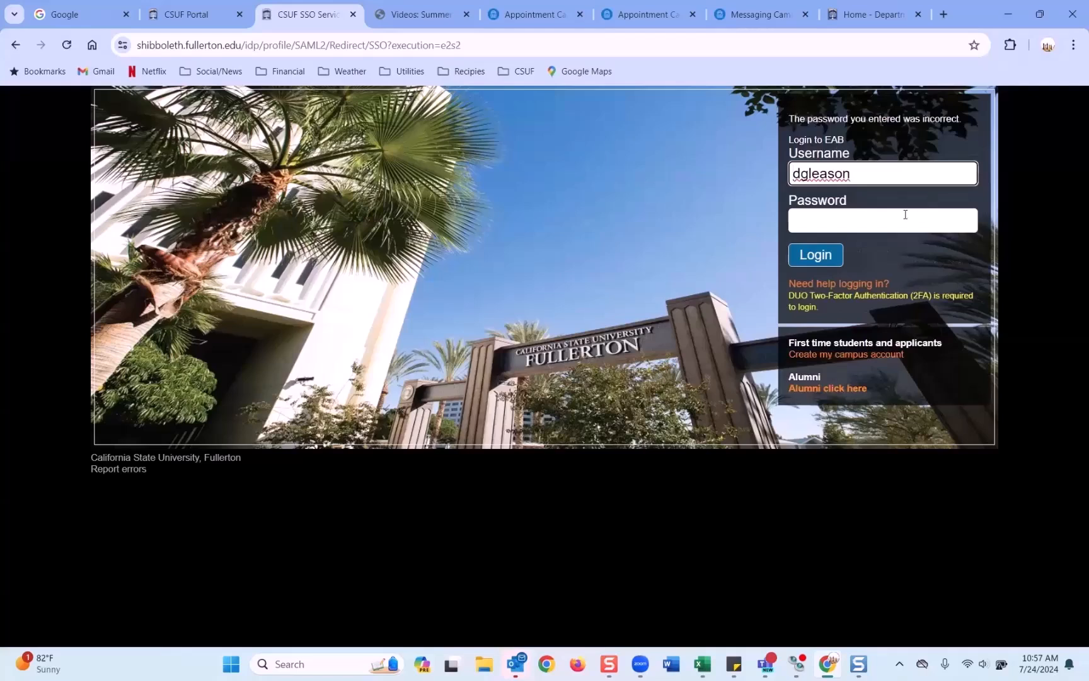
{"action": "left_click", "coordinate": [902, 208]}
{"action": "type", "text": "••••••••••••••••••"}
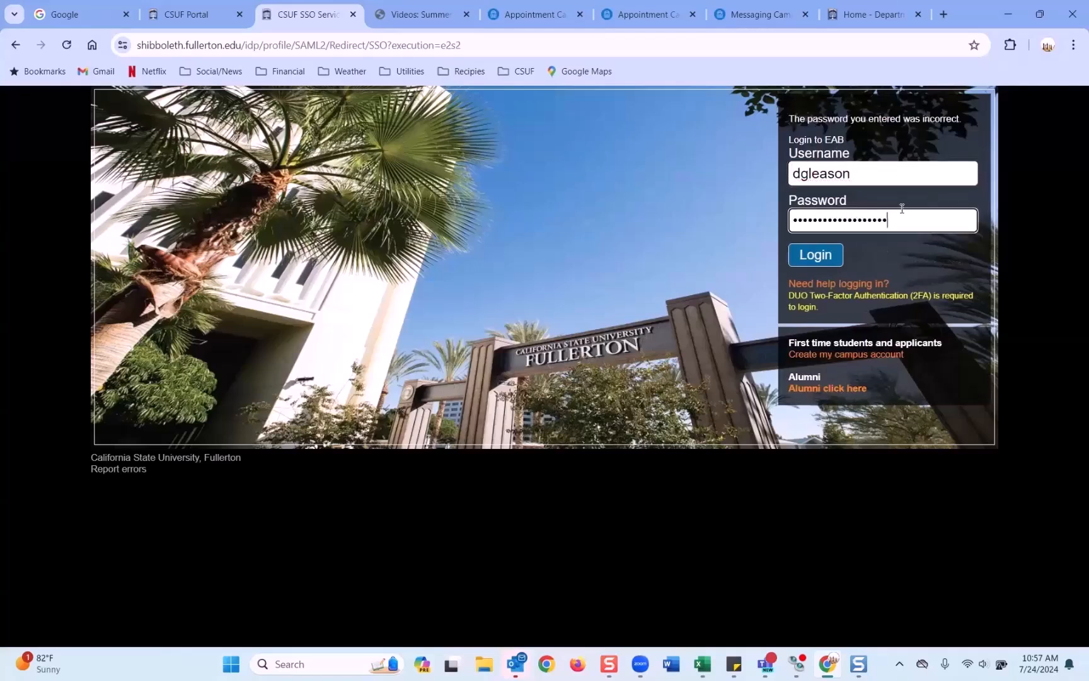
{"action": "key", "text": "Return"}
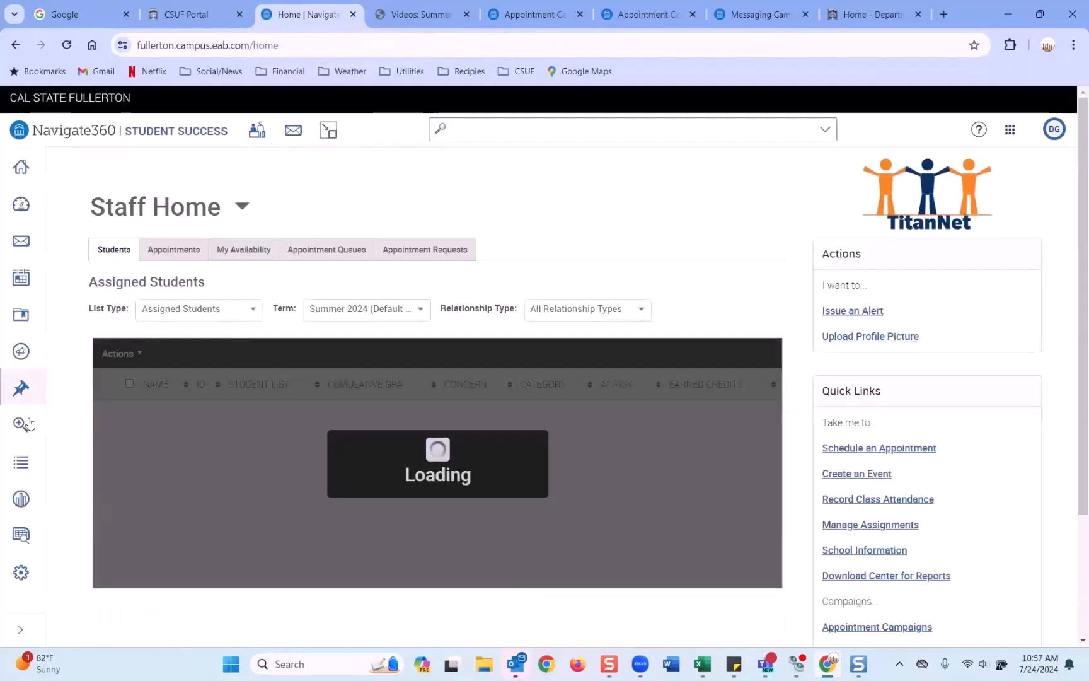
Step: Open the FA24 FTFY UNDC campaign from Messaging Campaigns with all users' campaigns shown
{"action": "left_click", "coordinate": [20, 351]}
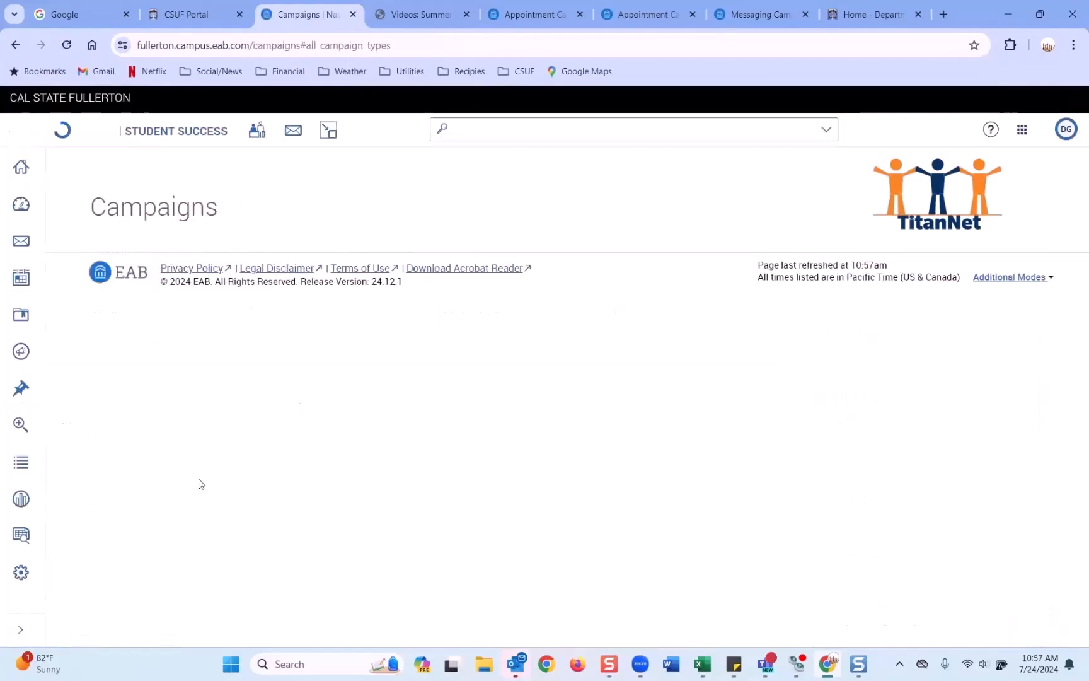
{"action": "left_click", "coordinate": [191, 524]}
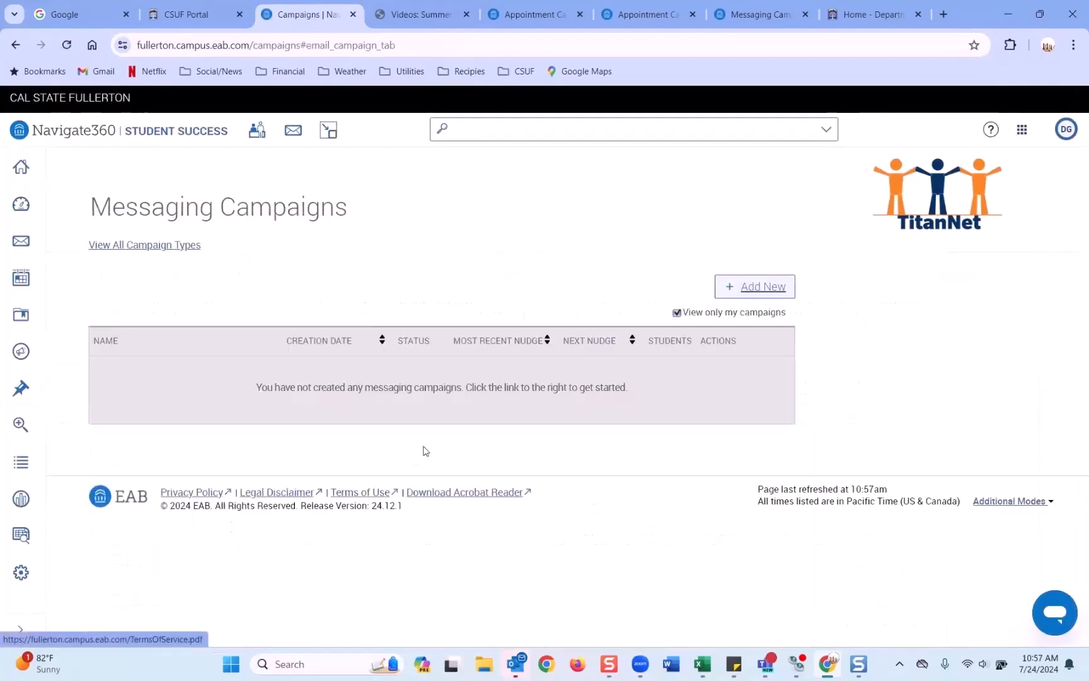
{"action": "left_click", "coordinate": [677, 312]}
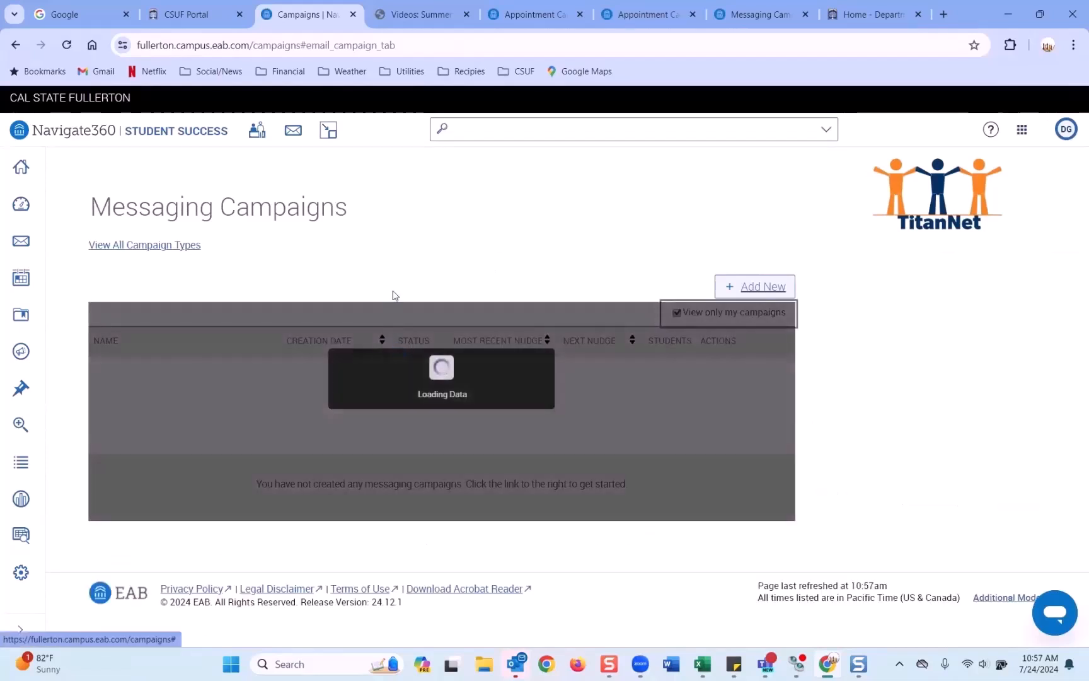
{"action": "scroll", "coordinate": [416, 267], "scroll_direction": "down", "scroll_amount": 1}
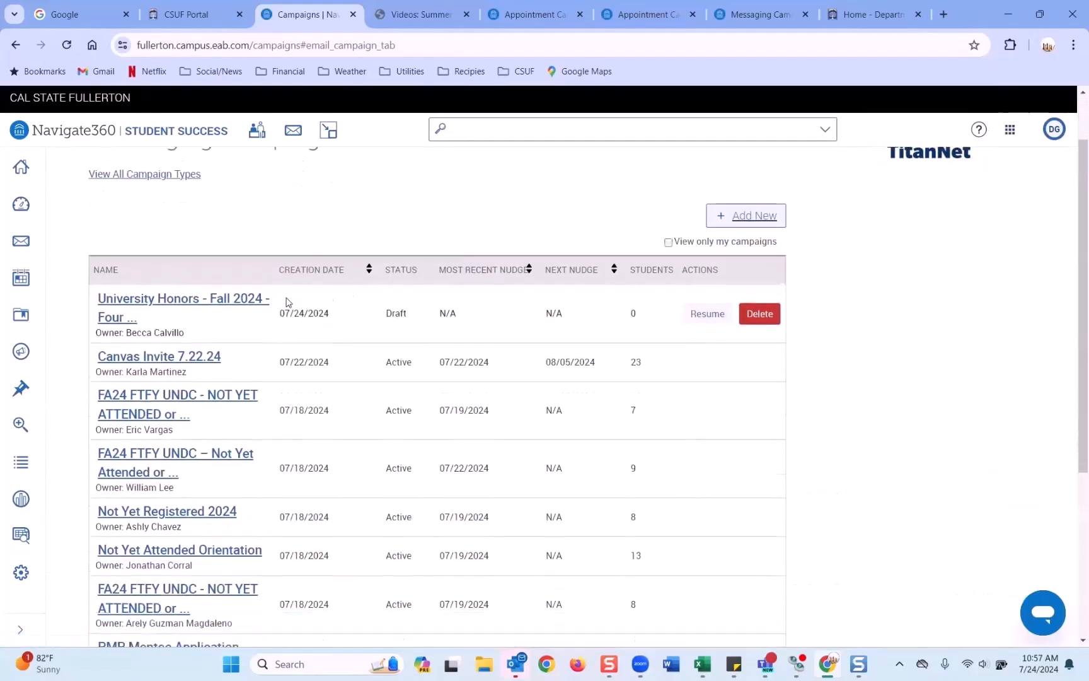
{"action": "left_click", "coordinate": [219, 397]}
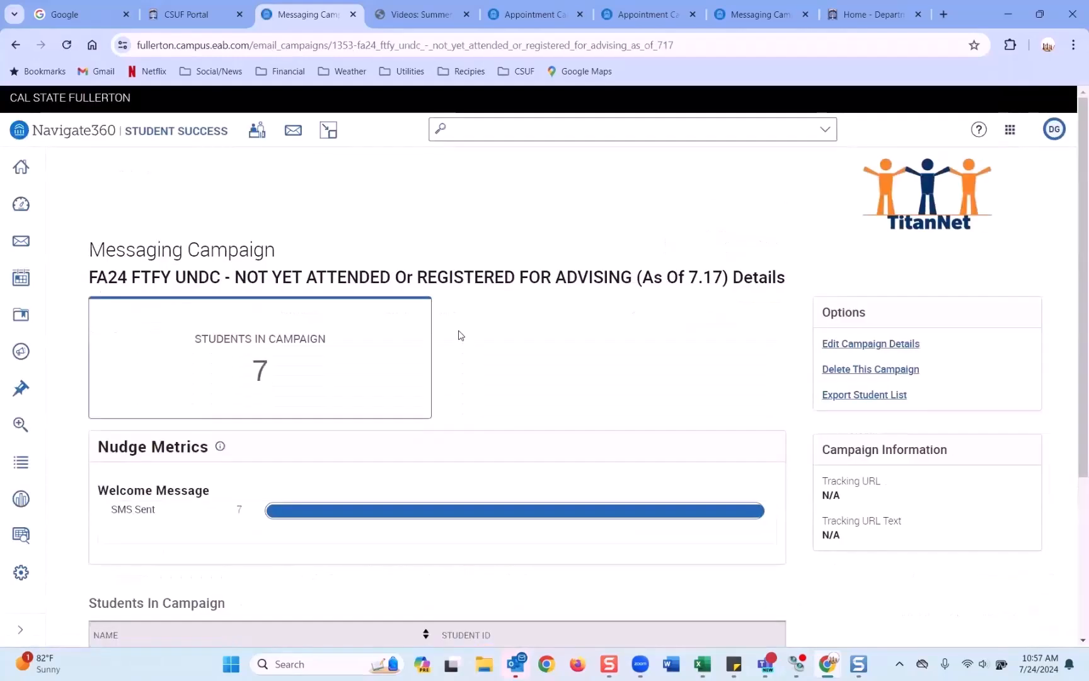
Step: Note its 7 SMS sent, then return to the AAC - Summer 2024 campaign
{"action": "scroll", "coordinate": [459, 336], "scroll_direction": "down", "scroll_amount": 3}
{"action": "scroll", "coordinate": [459, 336], "scroll_direction": "up", "scroll_amount": 2}
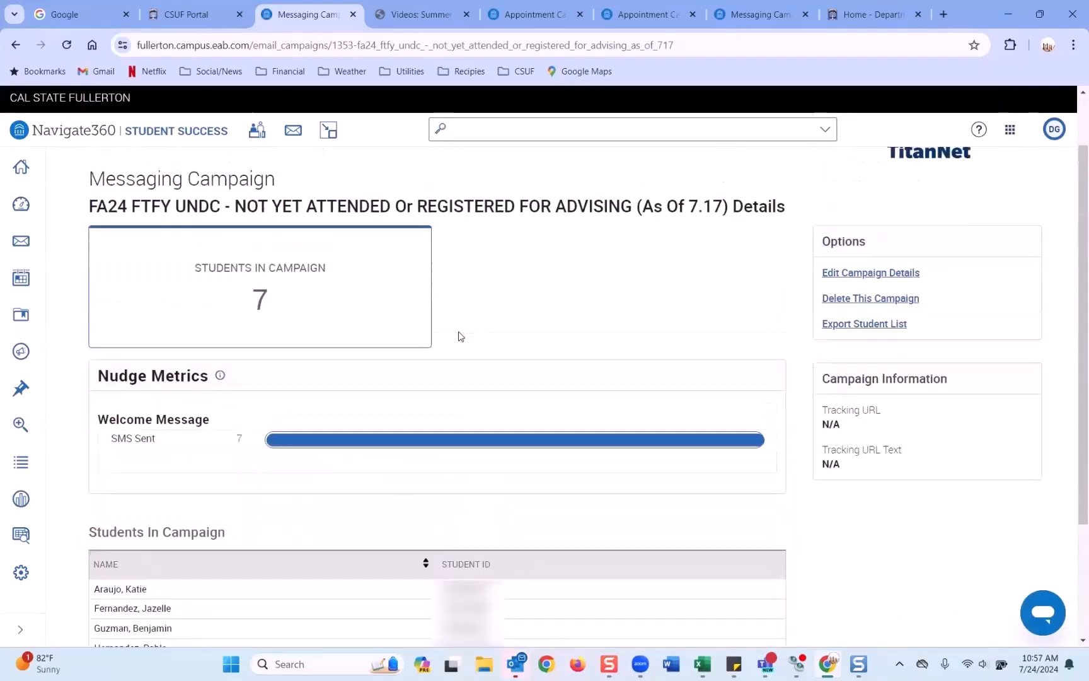
{"action": "scroll", "coordinate": [217, 322], "scroll_direction": "down", "scroll_amount": 1}
{"action": "scroll", "coordinate": [217, 321], "scroll_direction": "up", "scroll_amount": 1}
{"action": "left_click_drag", "start_coordinate": [121, 440], "coordinate": [155, 449]}
{"action": "left_click", "coordinate": [753, 14]}
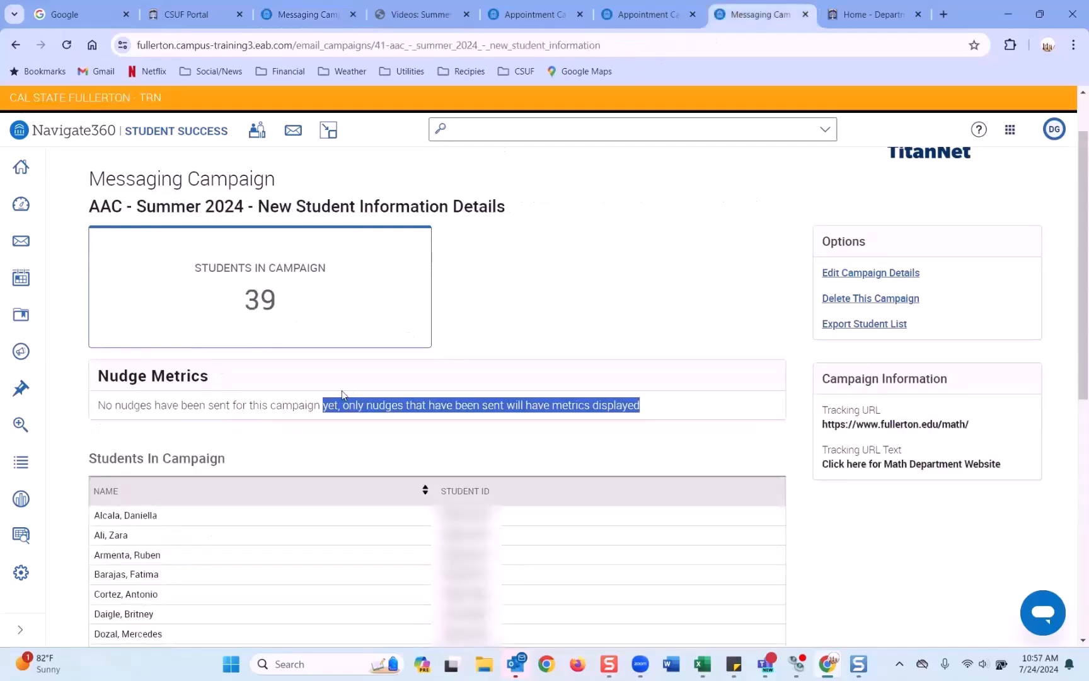
Step: Edit the AAC - Summer 2024 campaign and add another nudge at Compose Nudges
{"action": "left_click", "coordinate": [867, 271]}
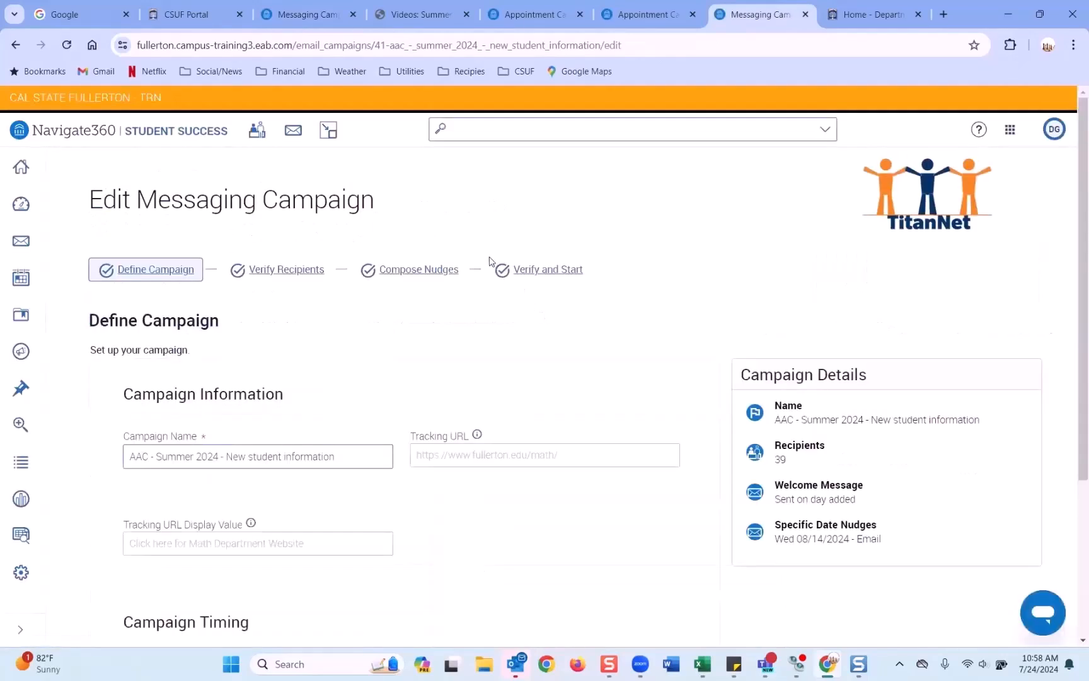
{"action": "left_click", "coordinate": [430, 271]}
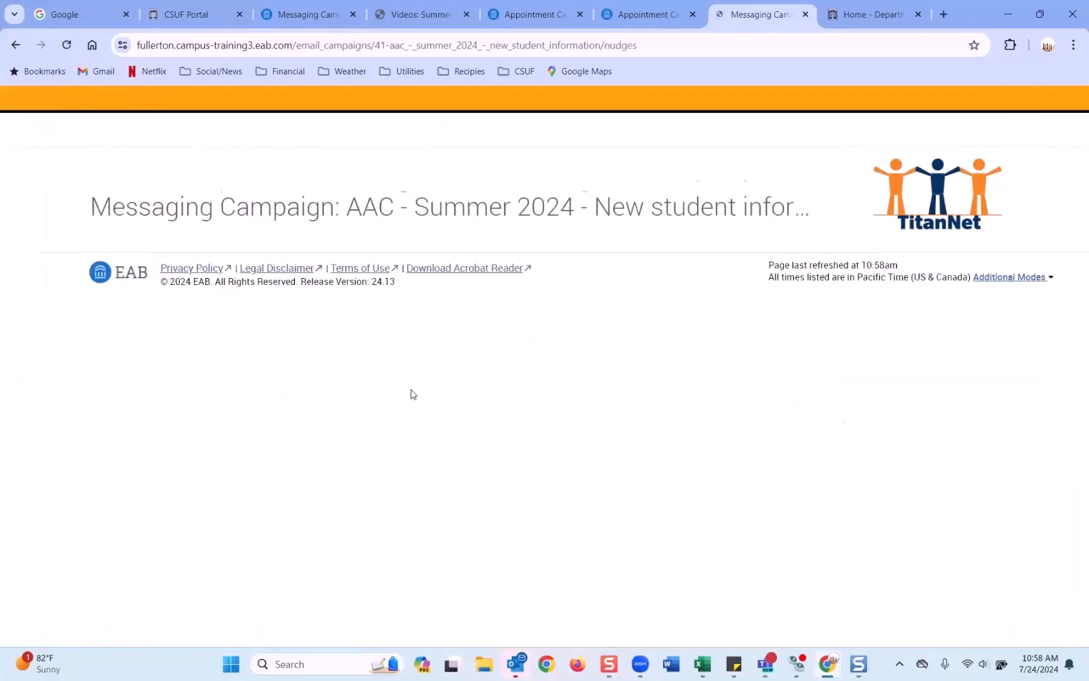
{"action": "scroll", "coordinate": [283, 366], "scroll_direction": "down", "scroll_amount": 2}
{"action": "left_click", "coordinate": [189, 321]}
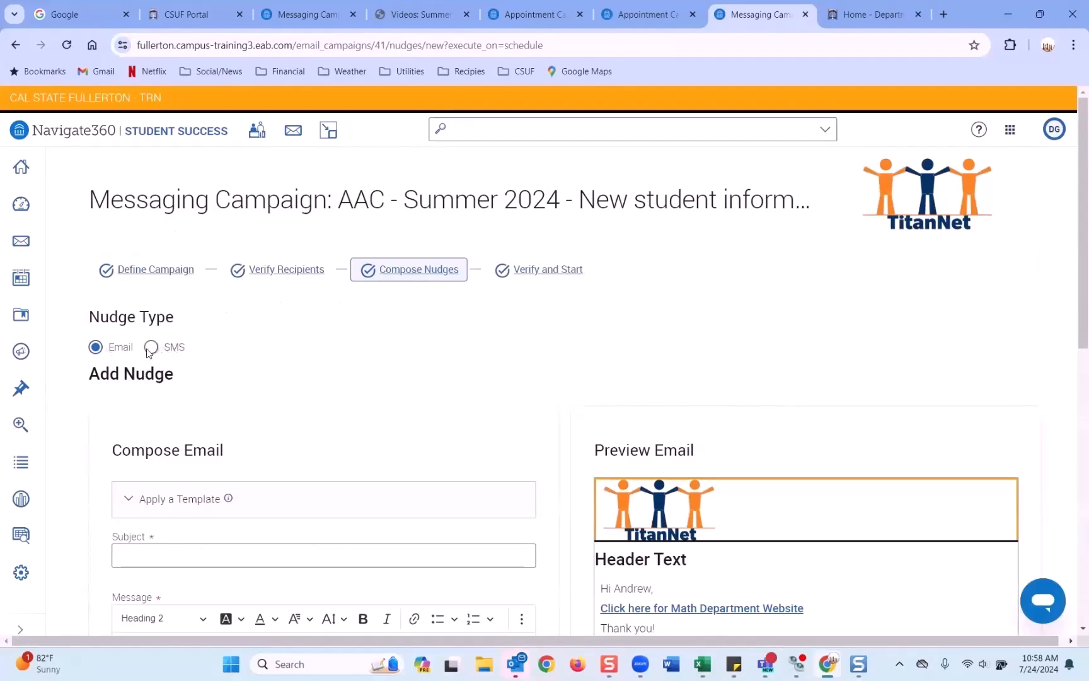
Step: Glance at the FA24 FTFY UNDC page, then return to the AAC - Summer 2024 draft
{"action": "left_click", "coordinate": [303, 23]}
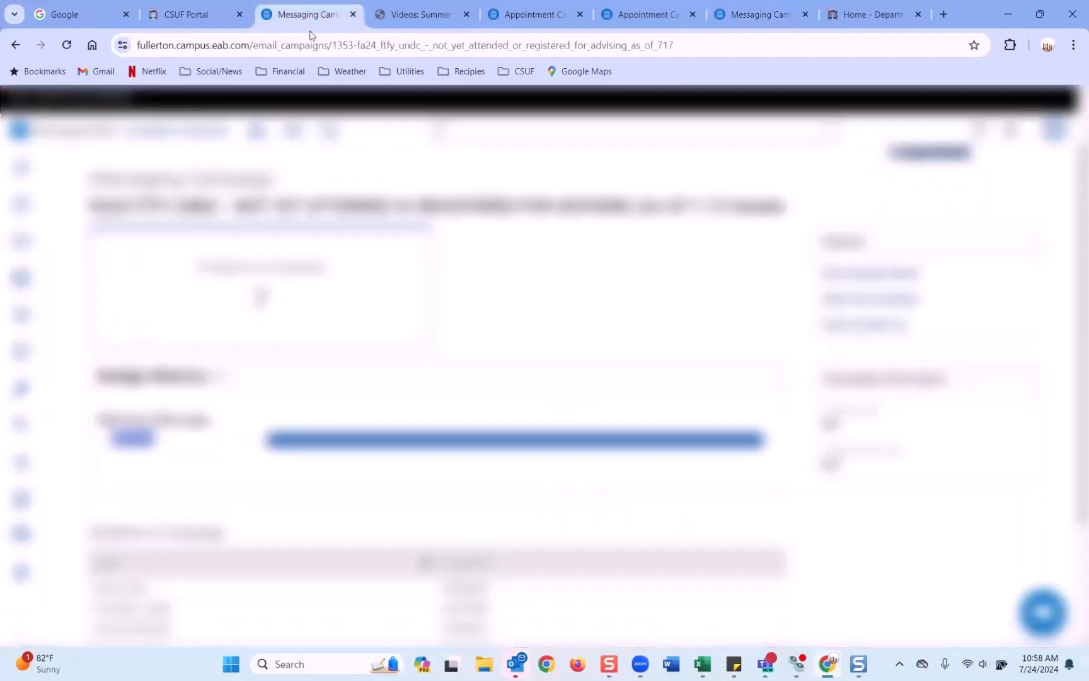
{"action": "scroll", "coordinate": [328, 324], "scroll_direction": "down", "scroll_amount": 3}
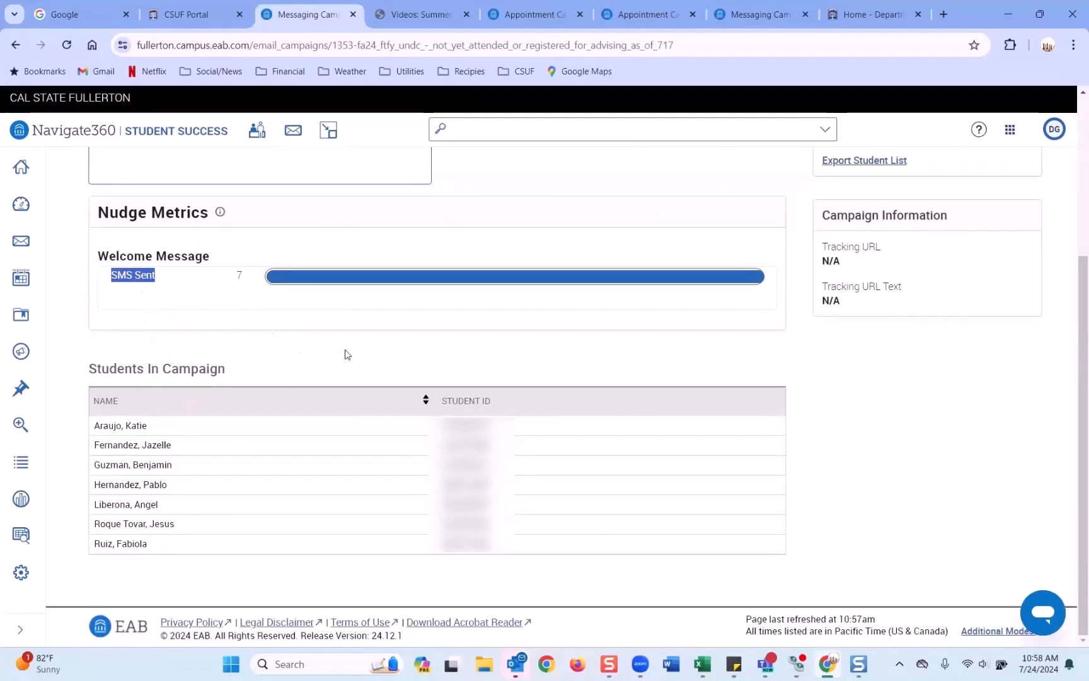
{"action": "scroll", "coordinate": [346, 354], "scroll_direction": "up", "scroll_amount": 4}
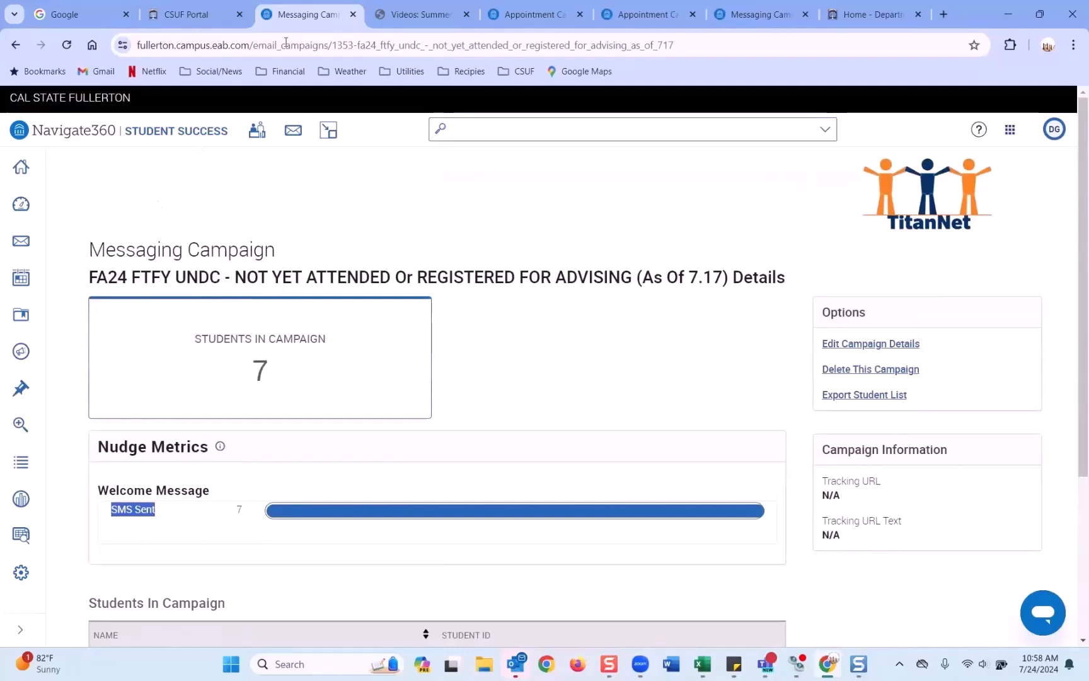
{"action": "left_click", "coordinate": [753, 14]}
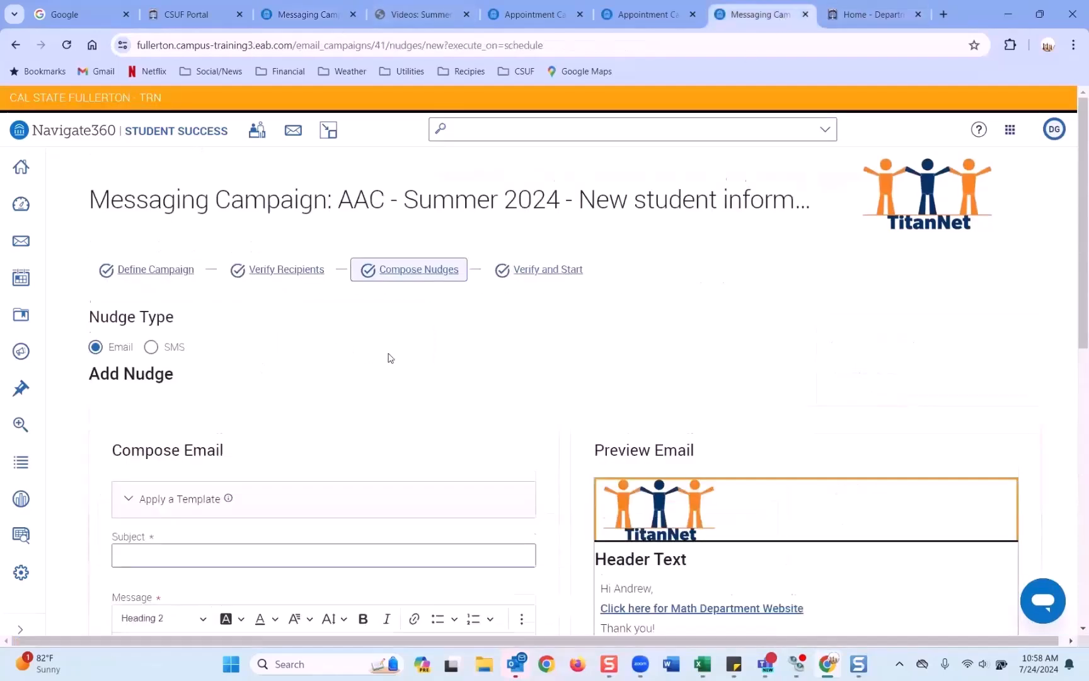
{"action": "scroll", "coordinate": [390, 357], "scroll_direction": "down", "scroll_amount": 5}
{"action": "scroll", "coordinate": [389, 353], "scroll_direction": "up", "scroll_amount": 5}
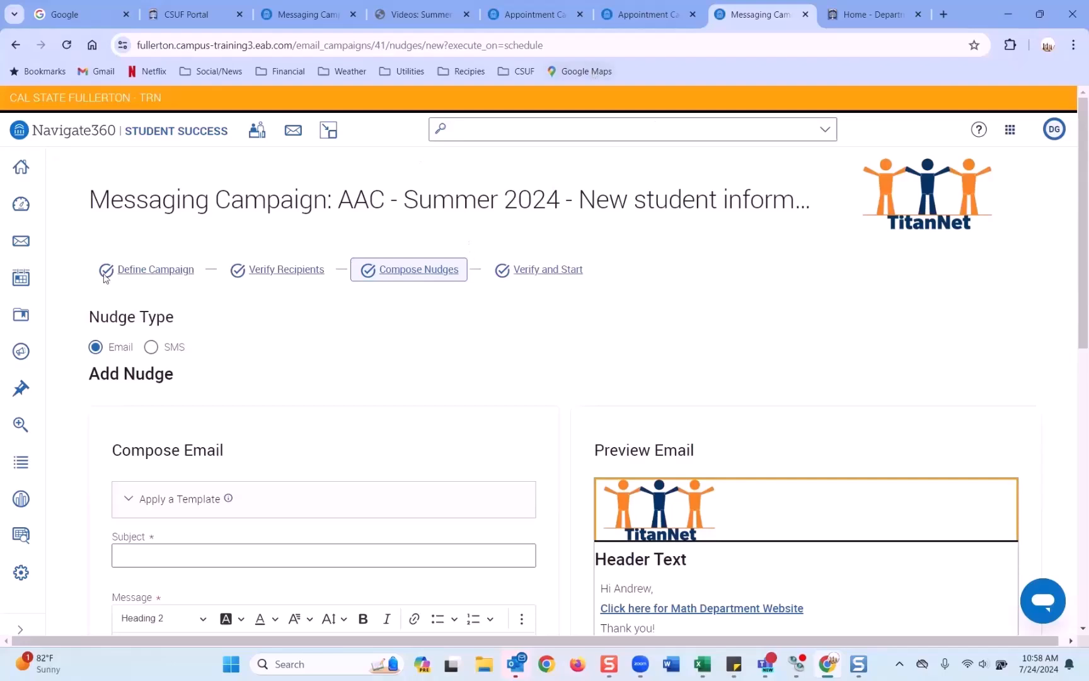
Step: Open Enrollment Campaigns from Campaigns & Events, finding none for Summer 2024
{"action": "left_click", "coordinate": [21, 351]}
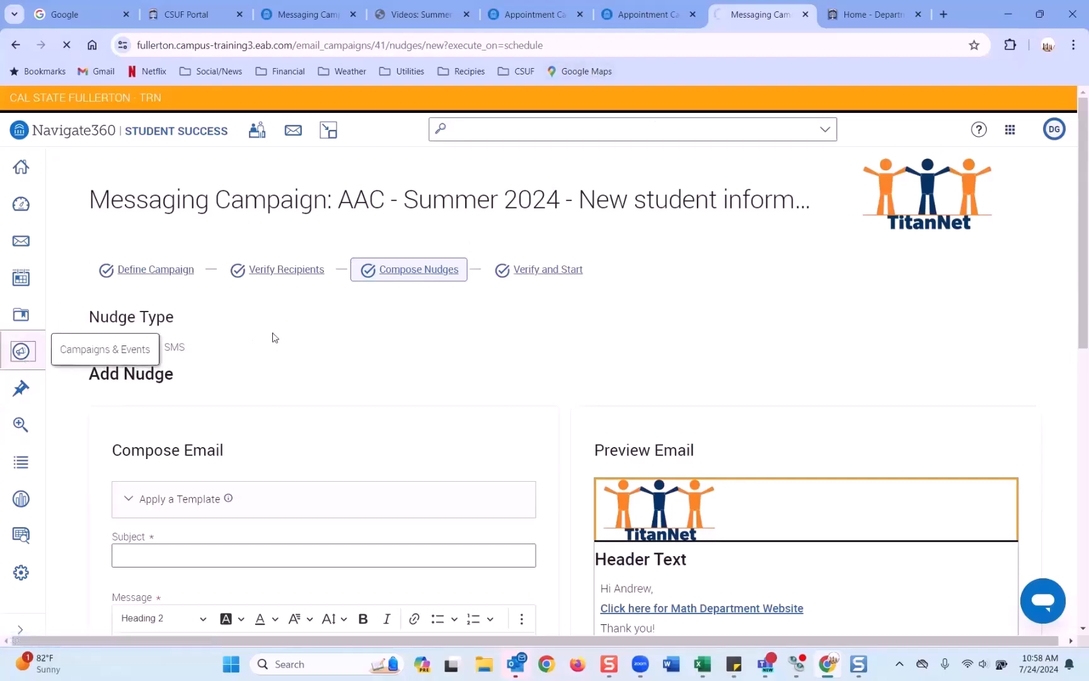
{"action": "scroll", "coordinate": [275, 348], "scroll_direction": "down", "scroll_amount": 4}
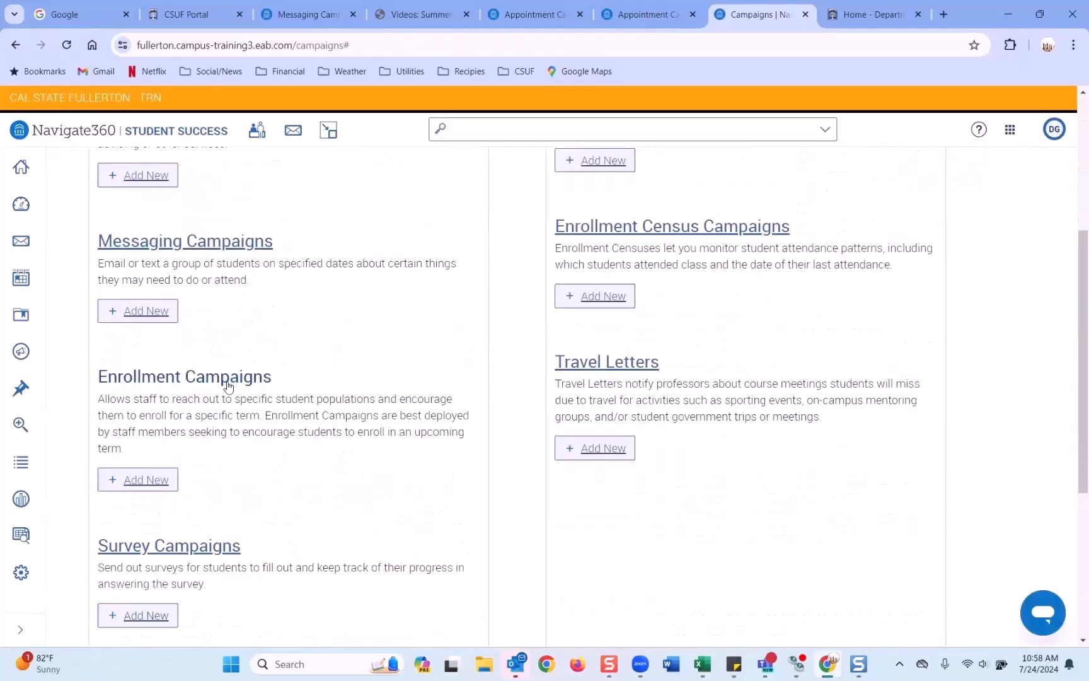
{"action": "left_click", "coordinate": [233, 378]}
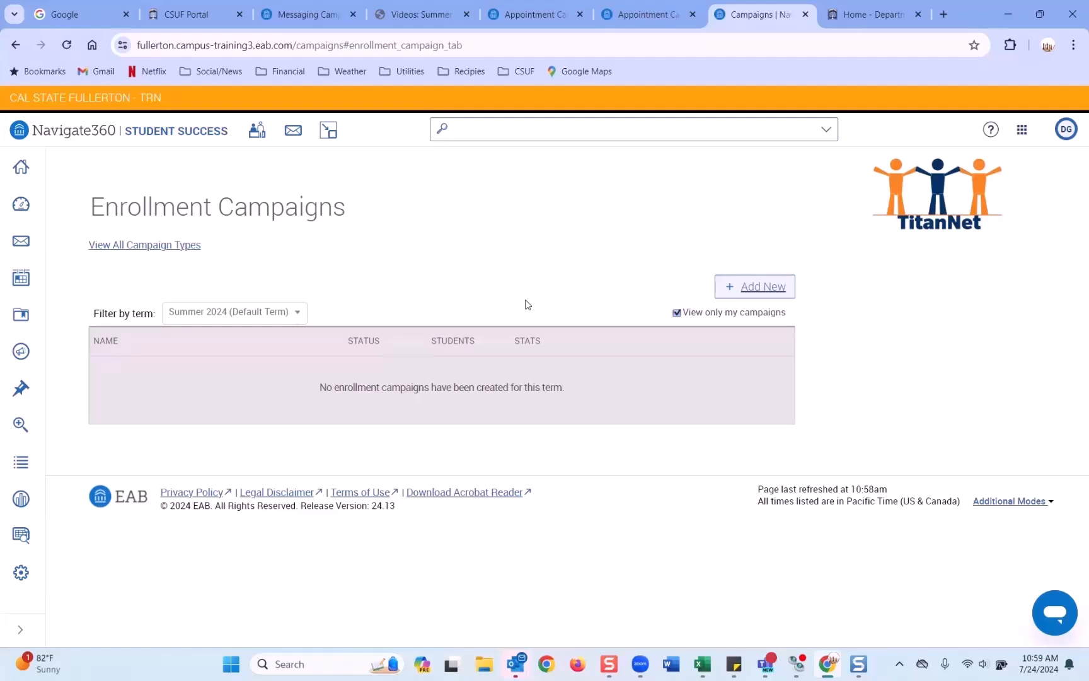
Step: Include others' enrollment campaigns, start a new one, then cancel it
{"action": "left_click", "coordinate": [677, 312]}
{"action": "left_click", "coordinate": [750, 290]}
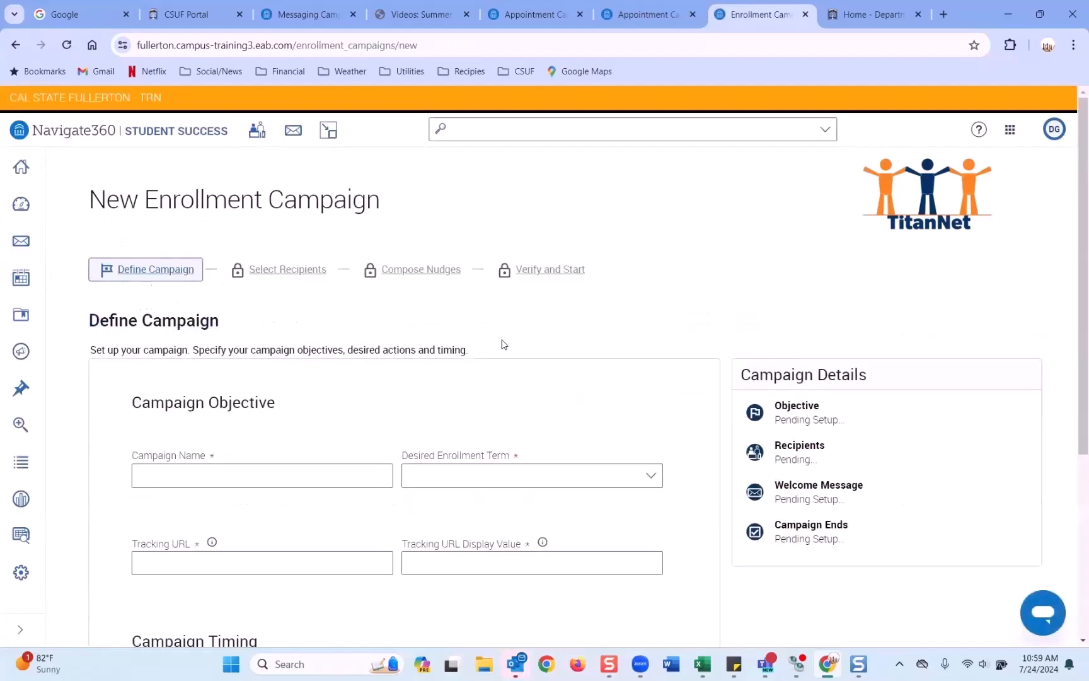
{"action": "scroll", "coordinate": [479, 565], "scroll_direction": "down", "scroll_amount": 5}
{"action": "left_click", "coordinate": [126, 580]}
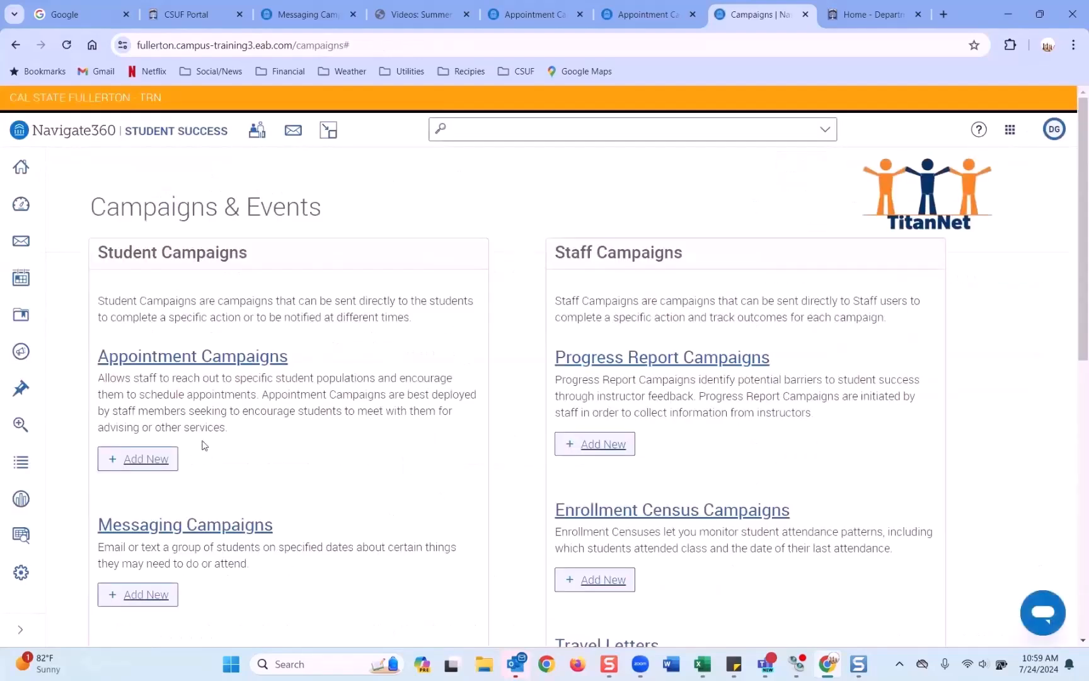
Step: Start another new enrollment campaign and cancel it again
{"action": "scroll", "coordinate": [202, 445], "scroll_direction": "down", "scroll_amount": 5}
{"action": "left_click", "coordinate": [153, 479]}
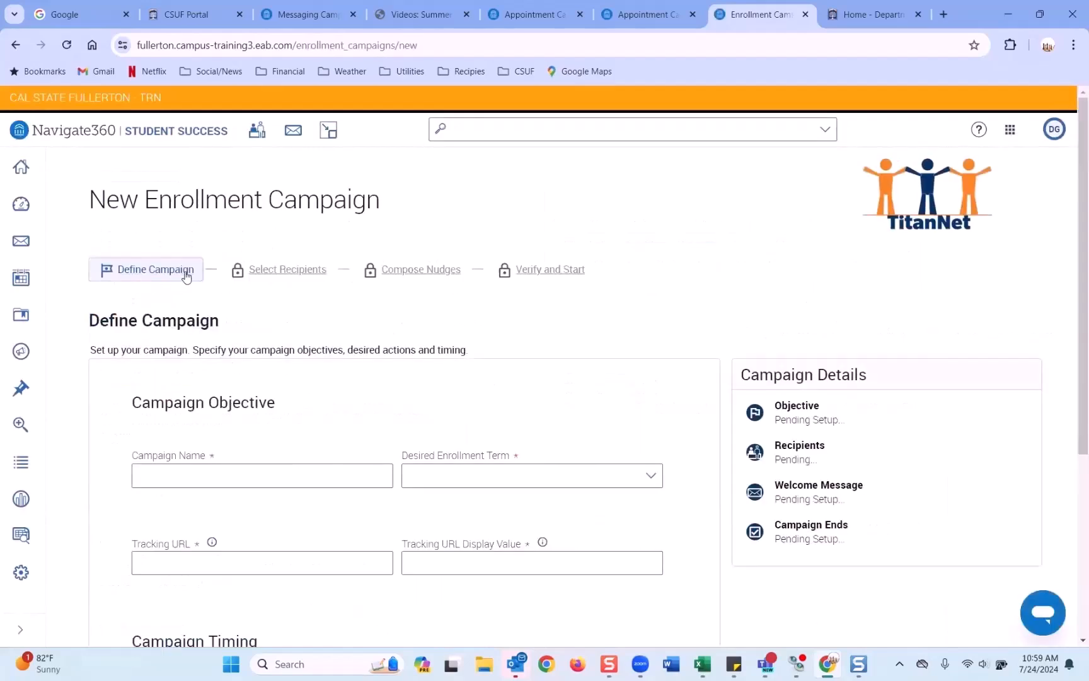
{"action": "scroll", "coordinate": [186, 276], "scroll_direction": "down", "scroll_amount": 5}
{"action": "left_click", "coordinate": [182, 274]}
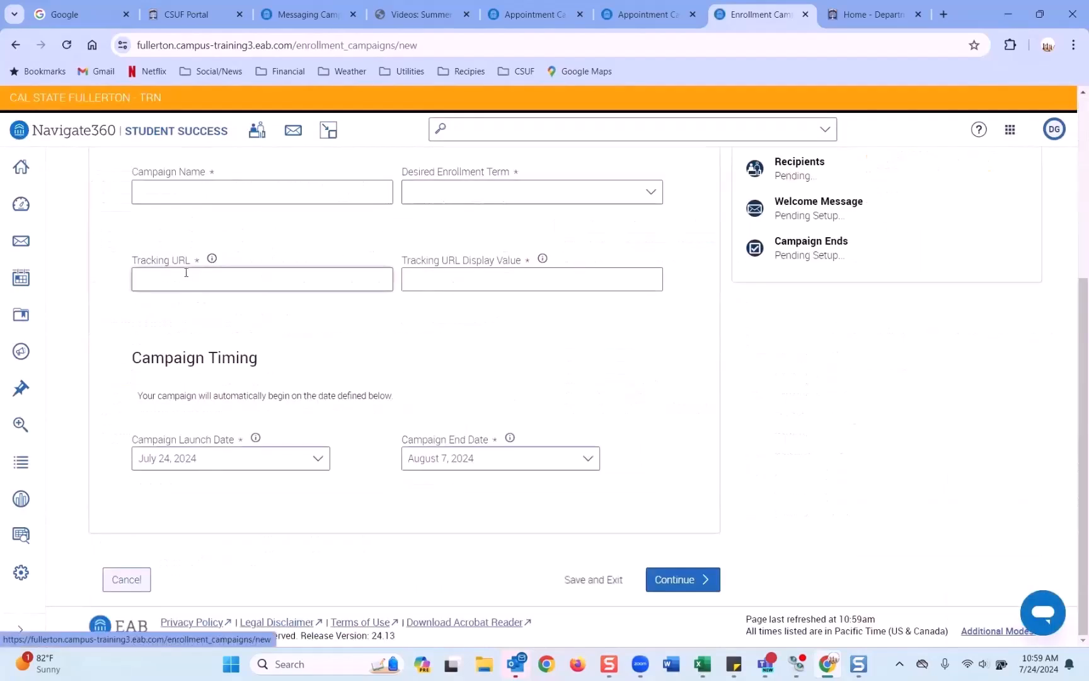
{"action": "scroll", "coordinate": [186, 272], "scroll_direction": "up", "scroll_amount": 5}
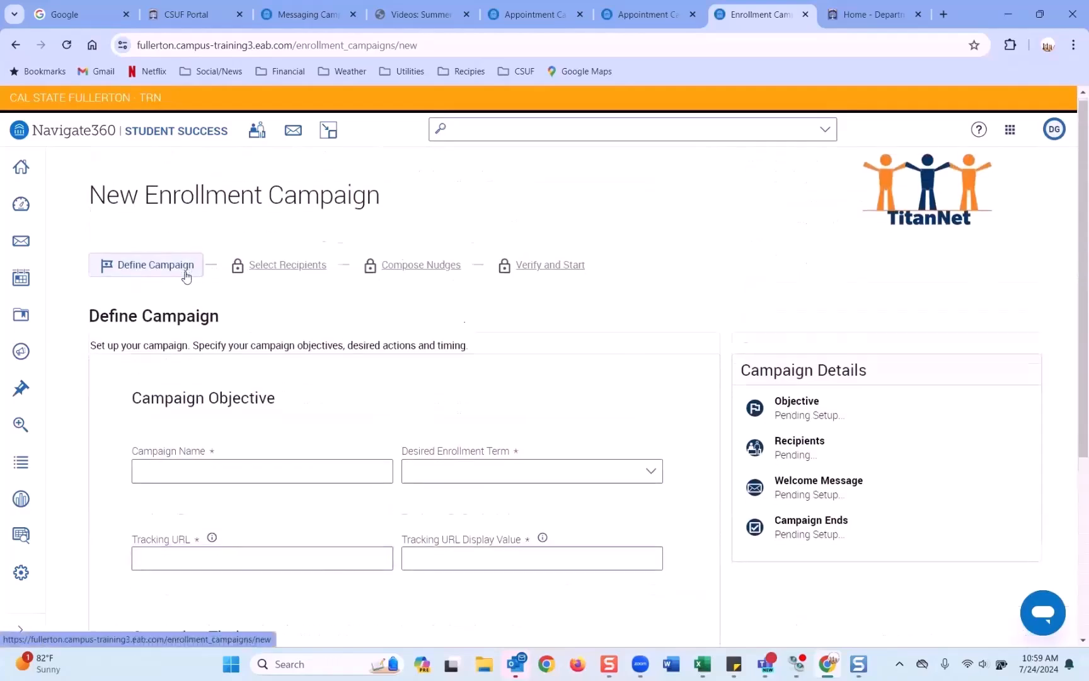
{"action": "scroll", "coordinate": [189, 271], "scroll_direction": "down", "scroll_amount": 5}
{"action": "left_click", "coordinate": [126, 584]}
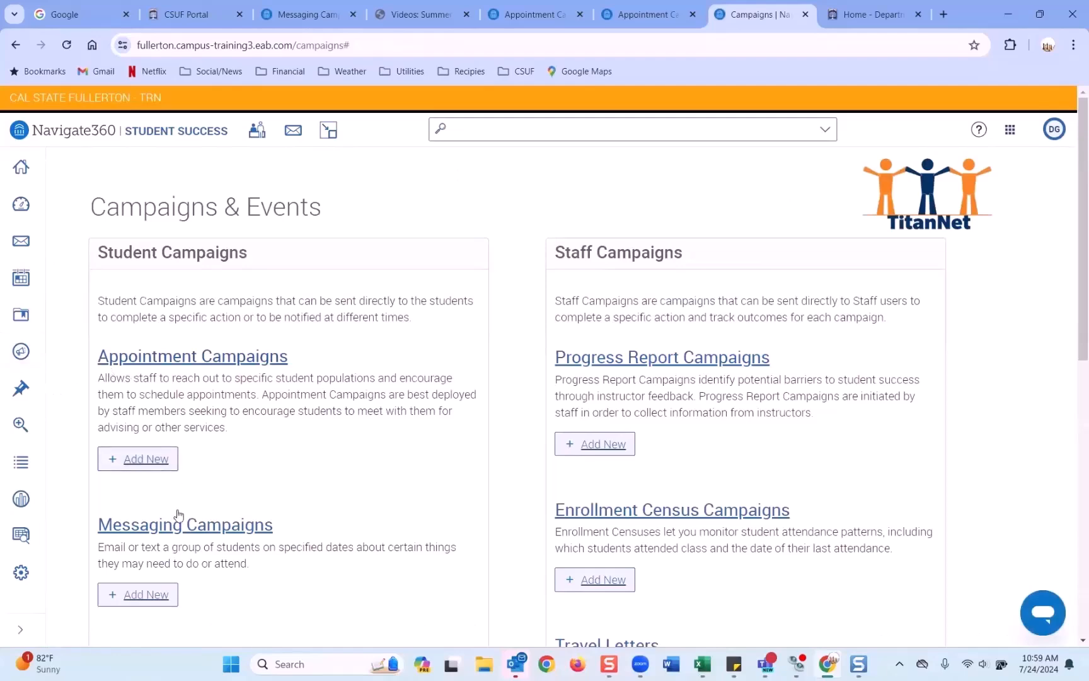
Step: Filter Enrollment Campaigns by All Terms, showing two expired Test drafts, and add a new campaign
{"action": "scroll", "coordinate": [152, 436], "scroll_direction": "down", "scroll_amount": 5}
{"action": "left_click", "coordinate": [176, 378]}
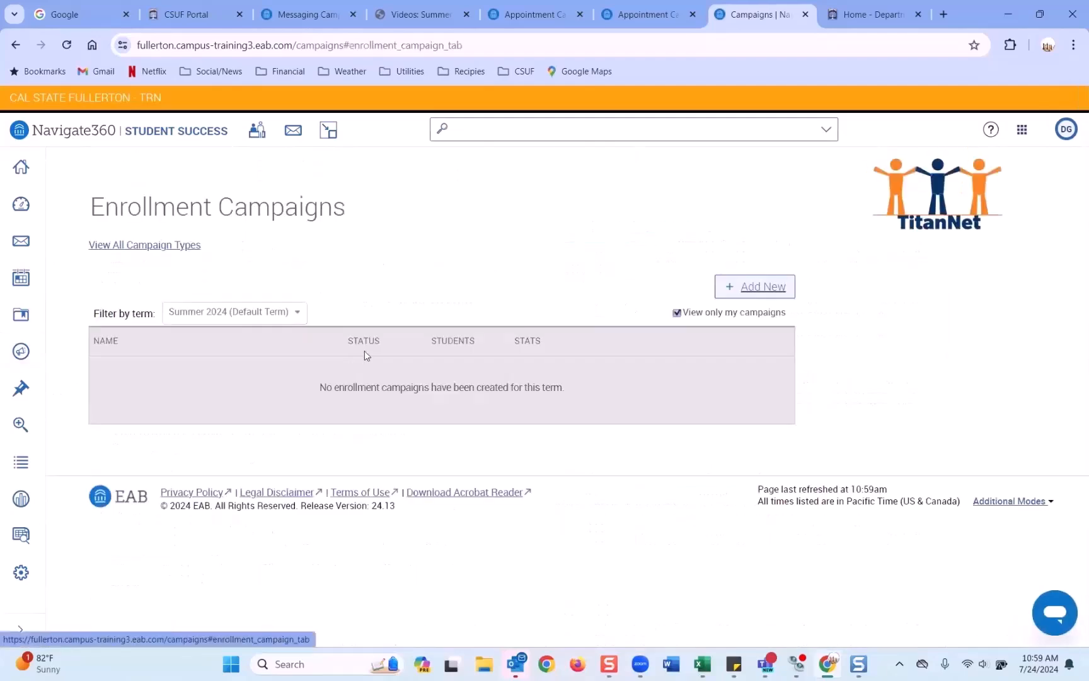
{"action": "left_click", "coordinate": [294, 315]}
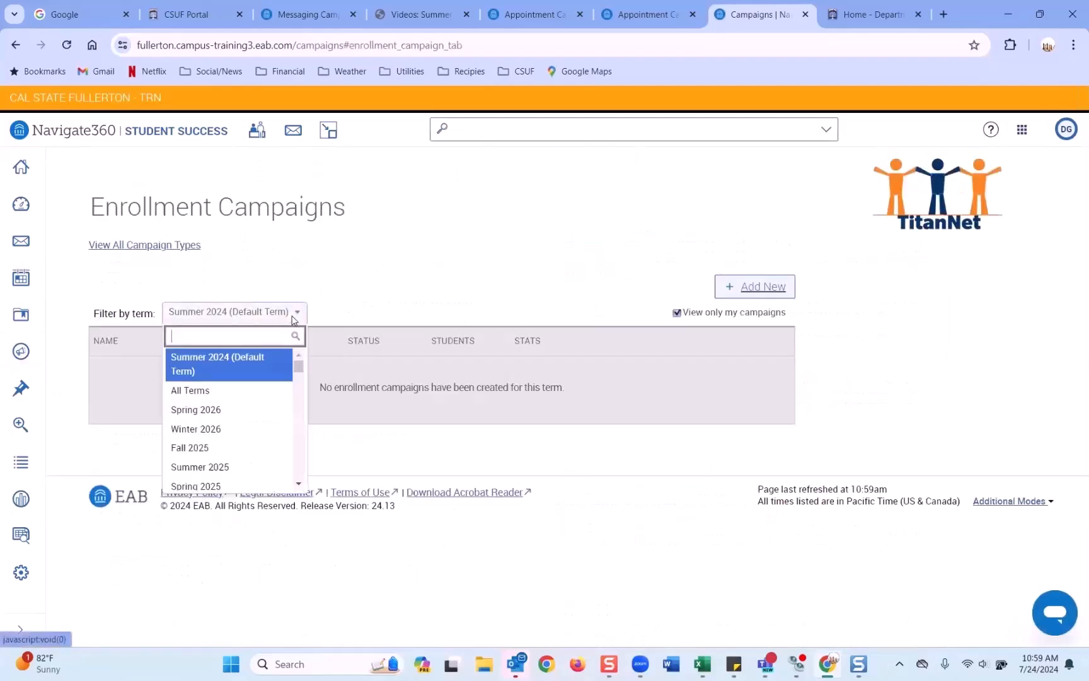
{"action": "left_click", "coordinate": [218, 392]}
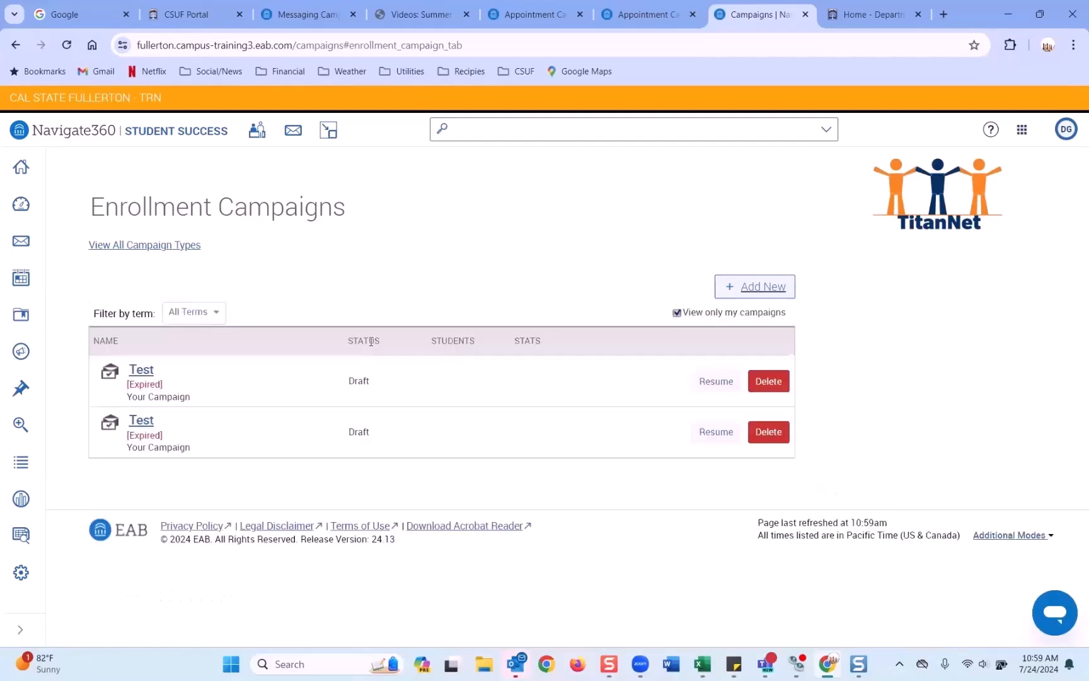
{"action": "left_click", "coordinate": [191, 312]}
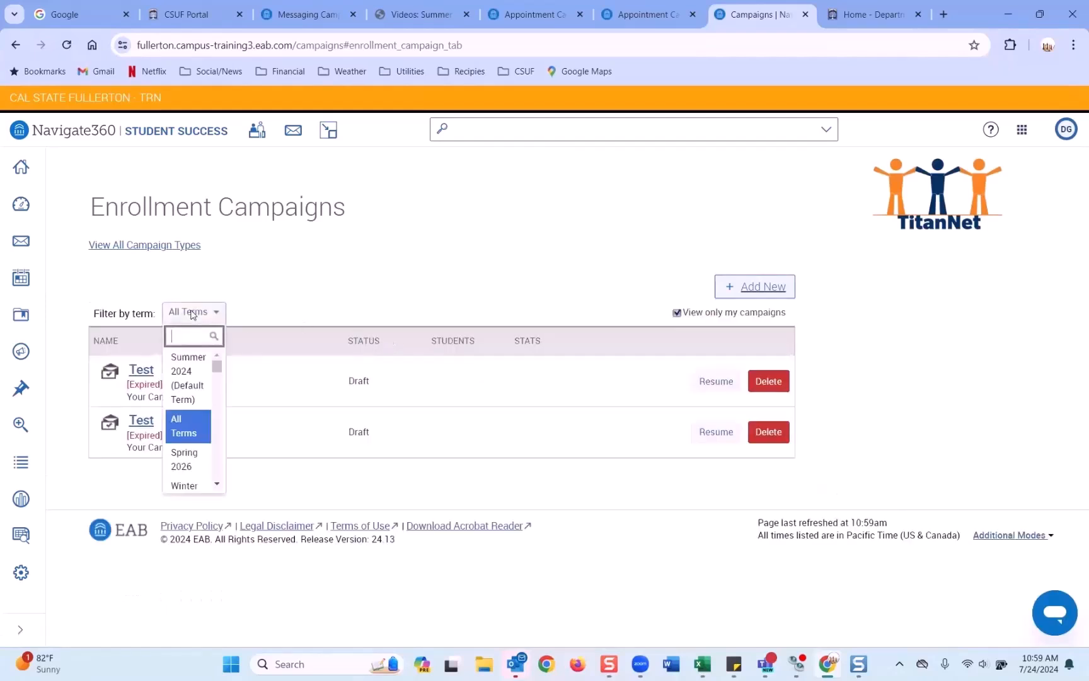
{"action": "left_click", "coordinate": [356, 278]}
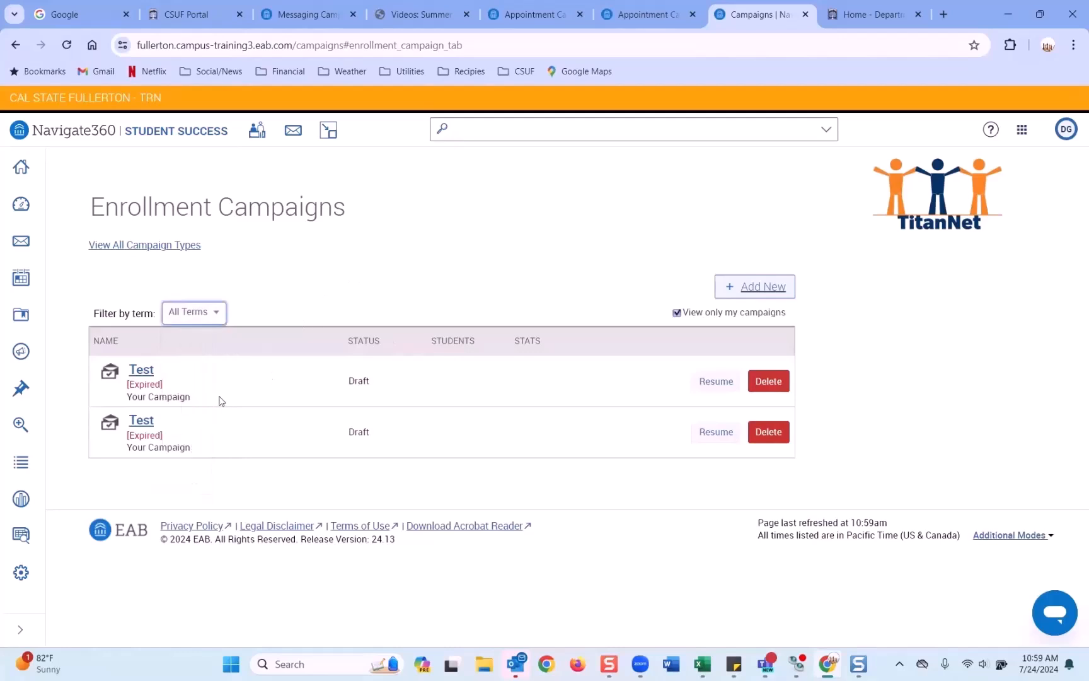
{"action": "left_click", "coordinate": [753, 287]}
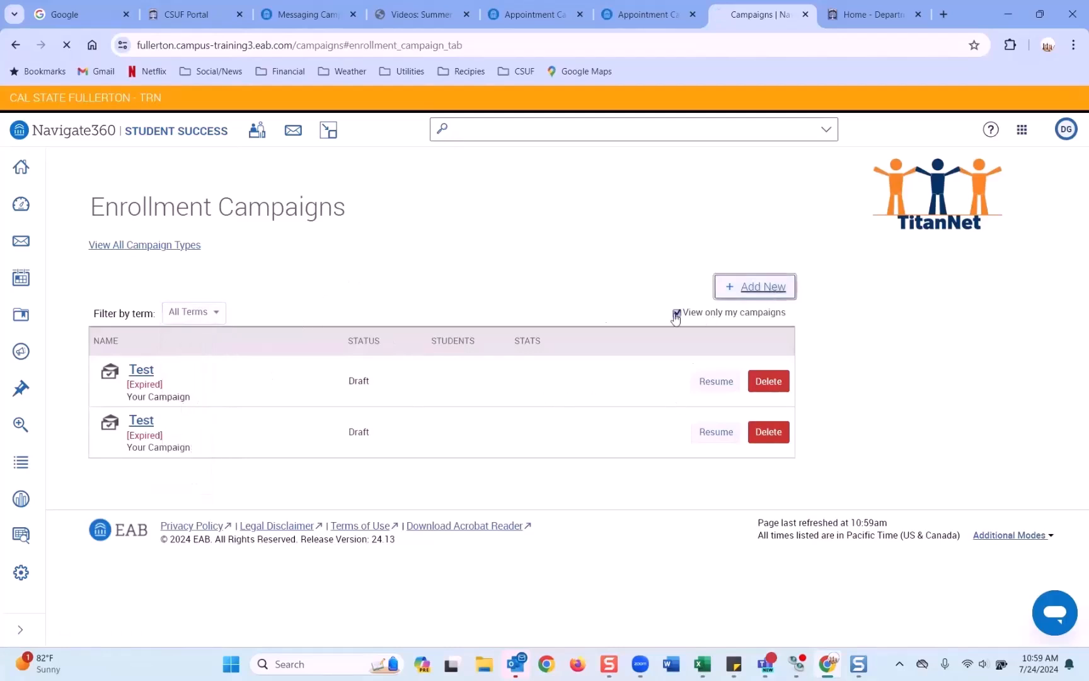
{"action": "left_click", "coordinate": [228, 482]}
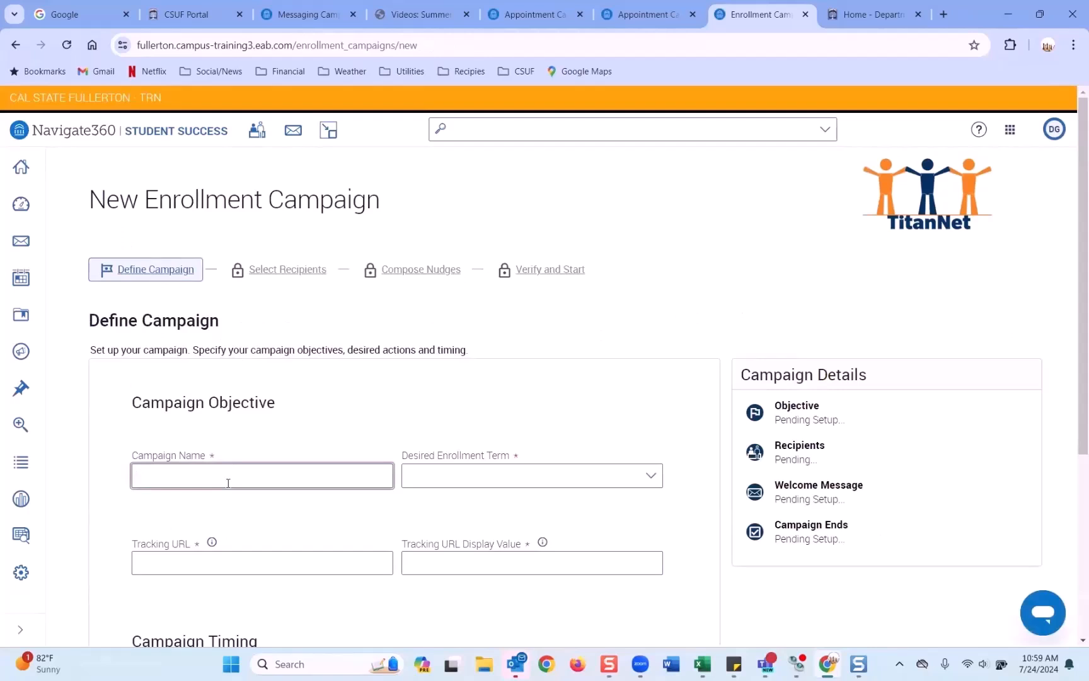
Step: Name the campaign 'NSM - Fall 2024 - Enrollment Term' with desired enrollment term Fall 2024
{"action": "type", "text": "NSM"}
{"action": "type", "text": " - Fall 2024"}
{"action": "type", "text": " - Ebroo"}
{"action": "type", "text": "oin"}
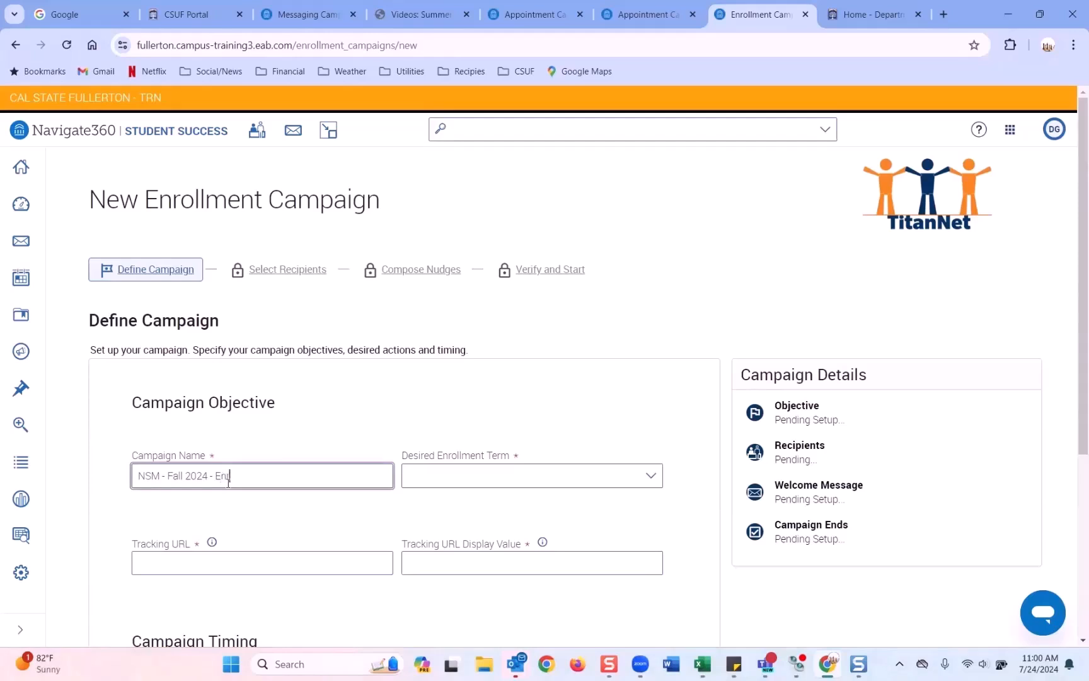
{"action": "type", "text": "ent Term"}
{"action": "left_click", "coordinate": [413, 479]}
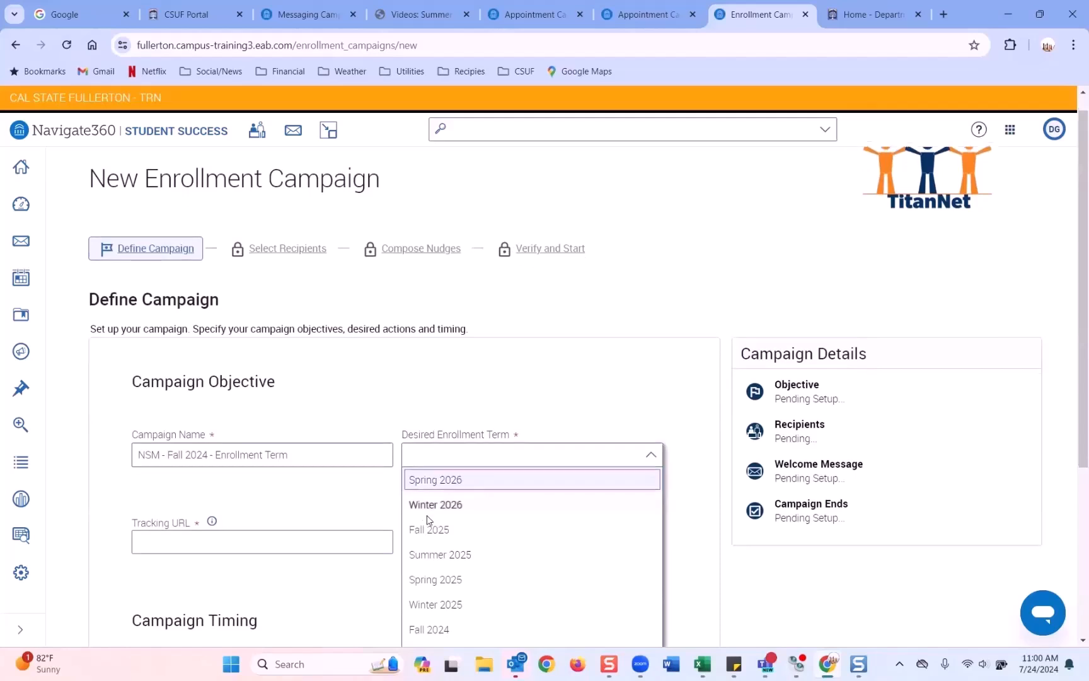
{"action": "scroll", "coordinate": [433, 482], "scroll_direction": "down", "scroll_amount": 2}
{"action": "left_click", "coordinate": [432, 490]}
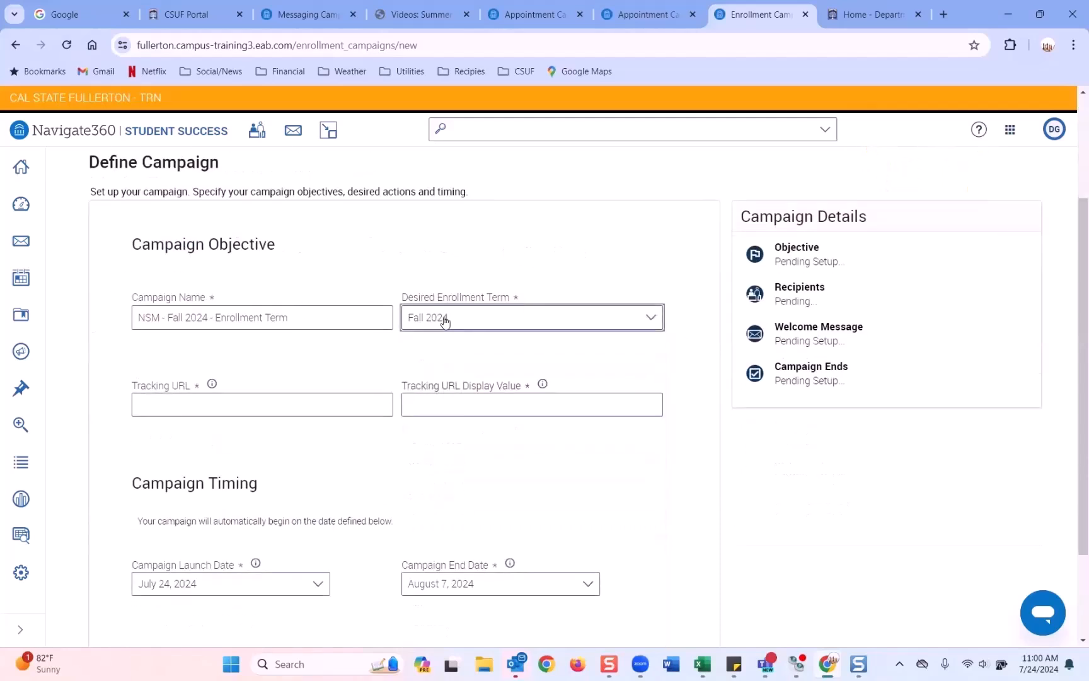
{"action": "left_click", "coordinate": [309, 405]}
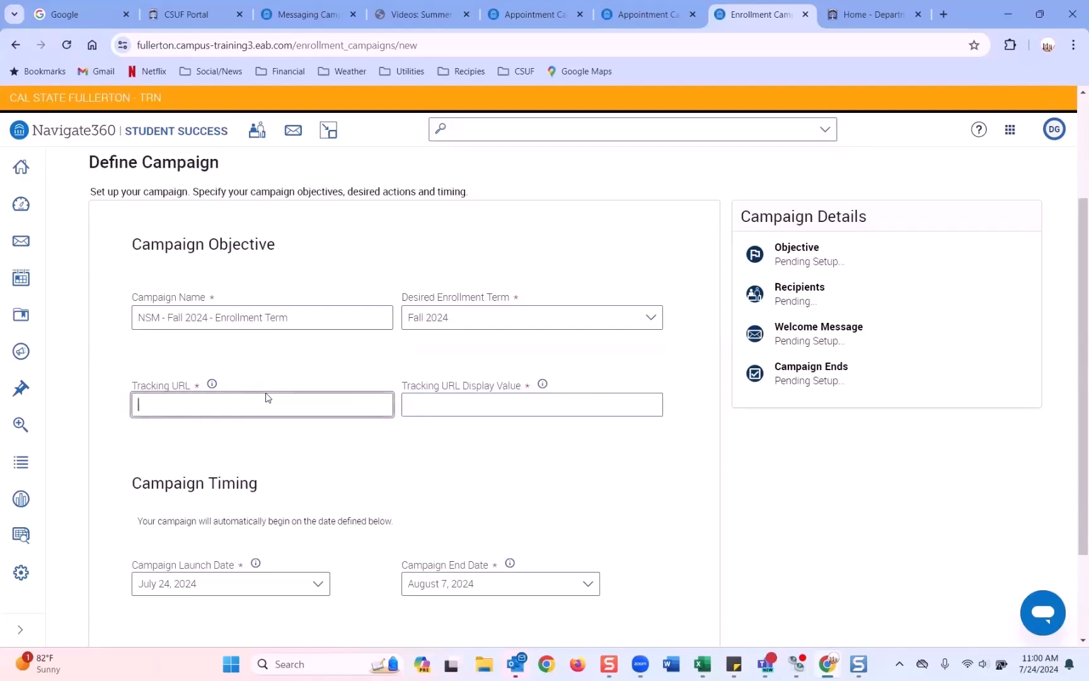
{"action": "mouse_move", "coordinate": [212, 382]}
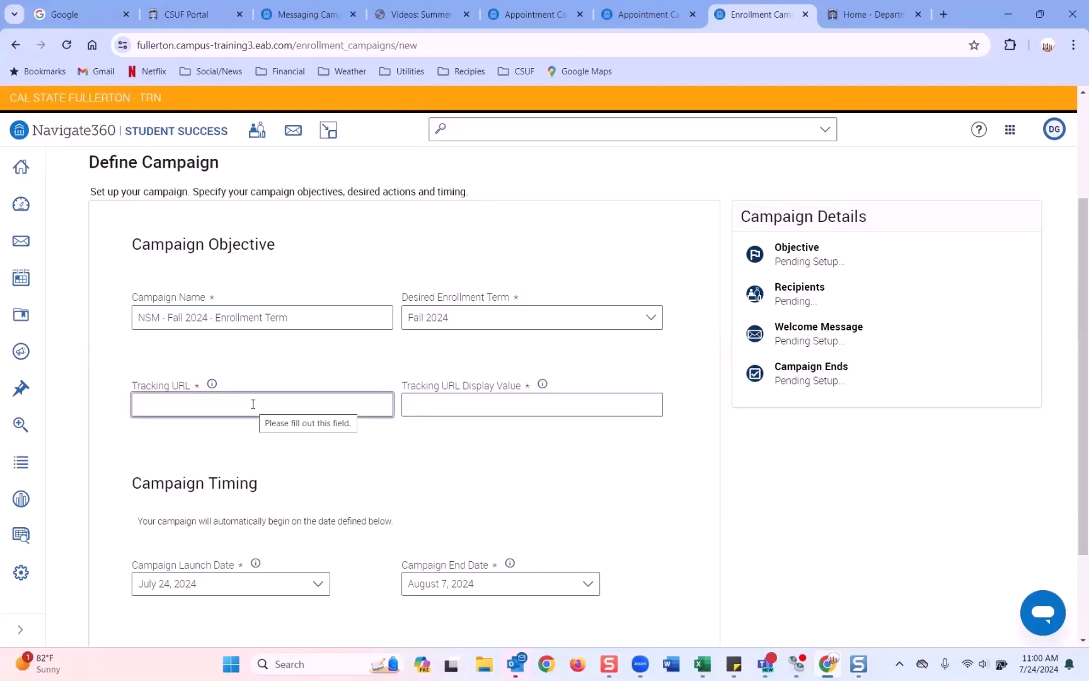
{"action": "type", "text": "http://"}
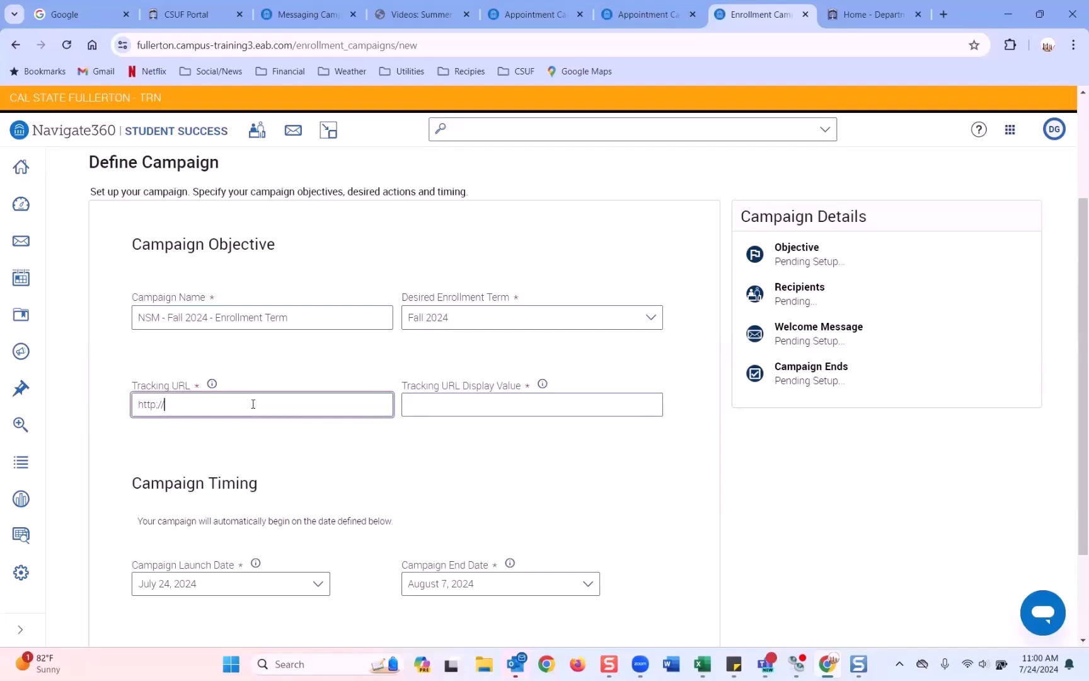
{"action": "type", "text": "www.fullerton.edu"}
{"action": "left_click", "coordinate": [423, 408]}
{"action": "type", "text": "C"}
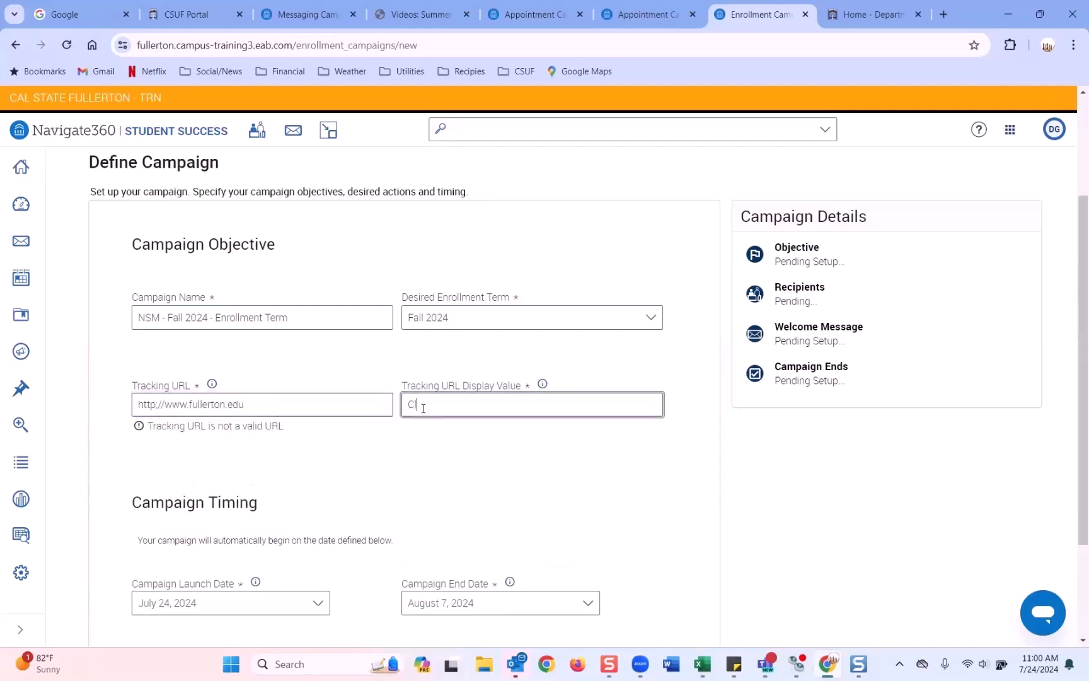
{"action": "type", "text": "lick here"}
Step: Set the campaign end date to August 16, 2024 and submit the definition
{"action": "scroll", "coordinate": [345, 471], "scroll_direction": "down", "scroll_amount": 3}
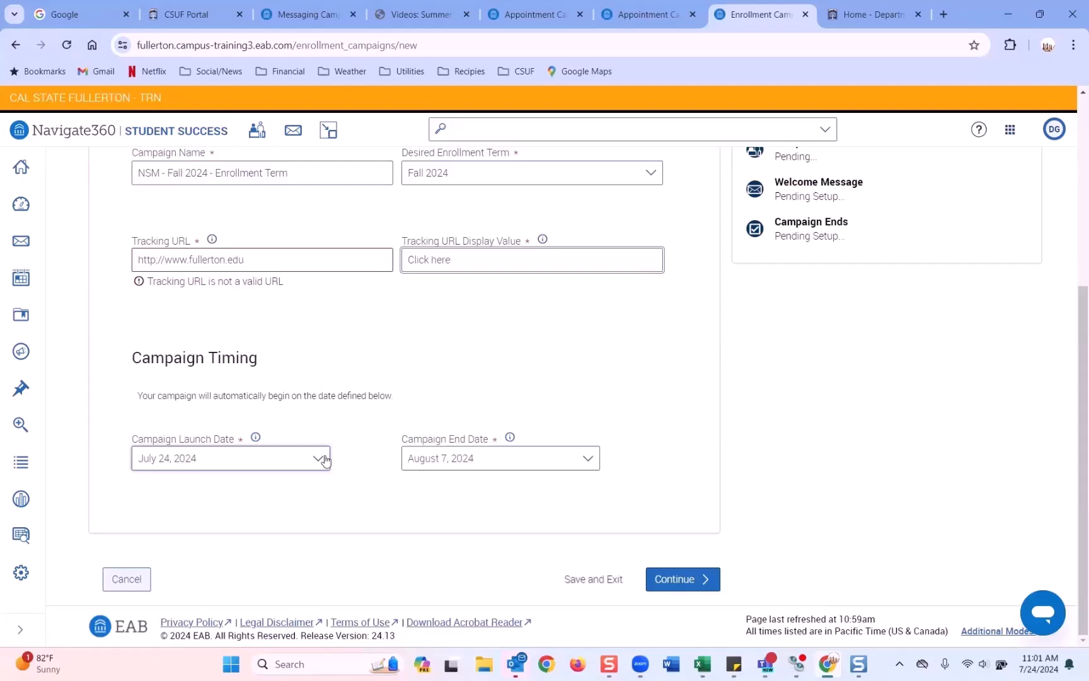
{"action": "left_click", "coordinate": [589, 458]}
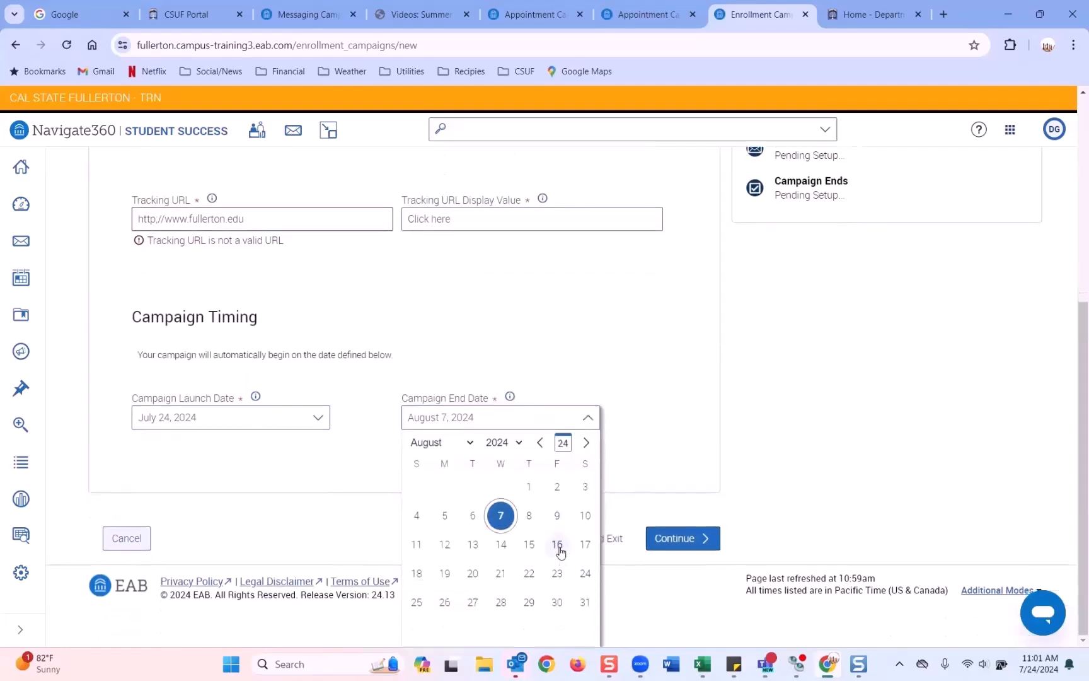
{"action": "left_click", "coordinate": [559, 563]}
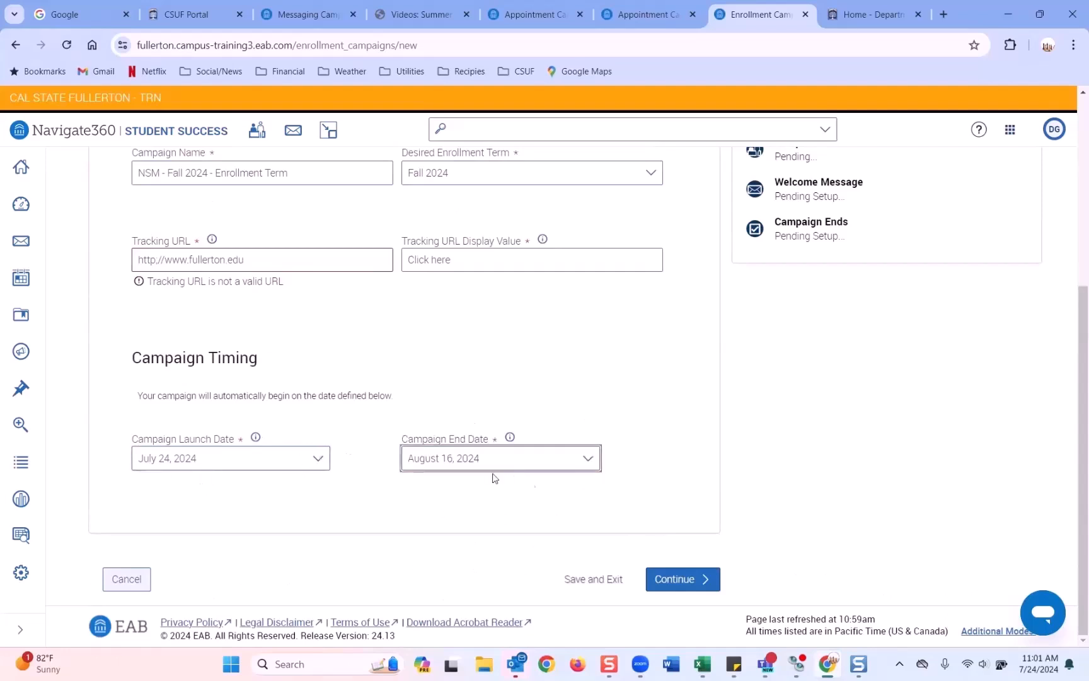
{"action": "left_click", "coordinate": [672, 580]}
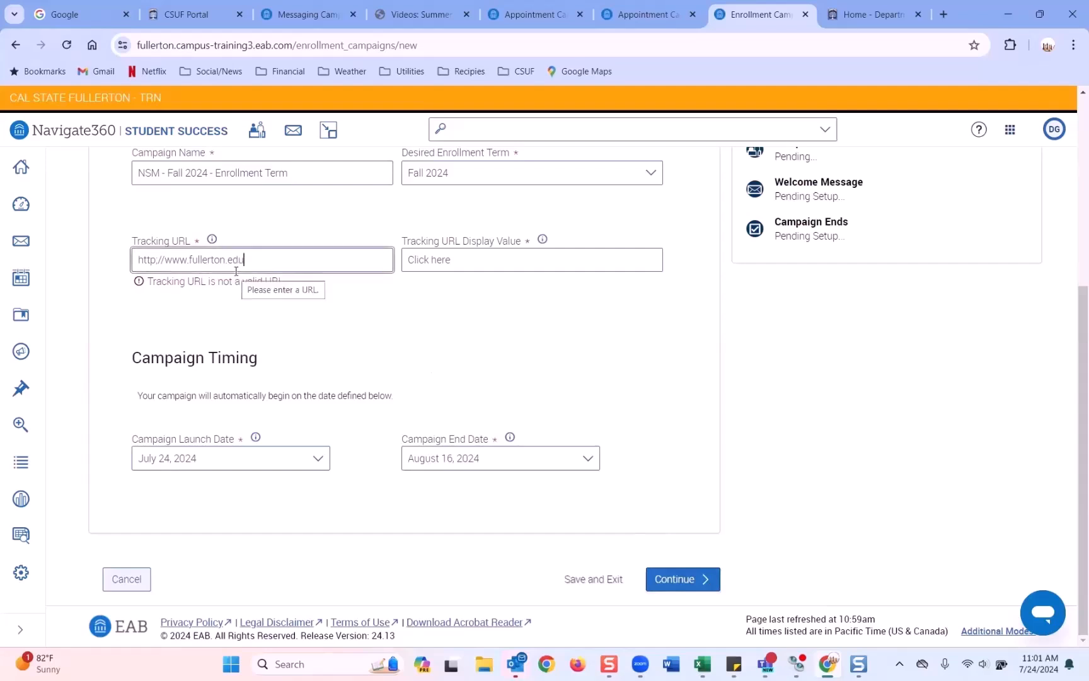
Step: Fix the tracking URL by replacing the stray semicolon after http with a colon
{"action": "double_click", "coordinate": [158, 259]}
{"action": "key", "text": "Left"}
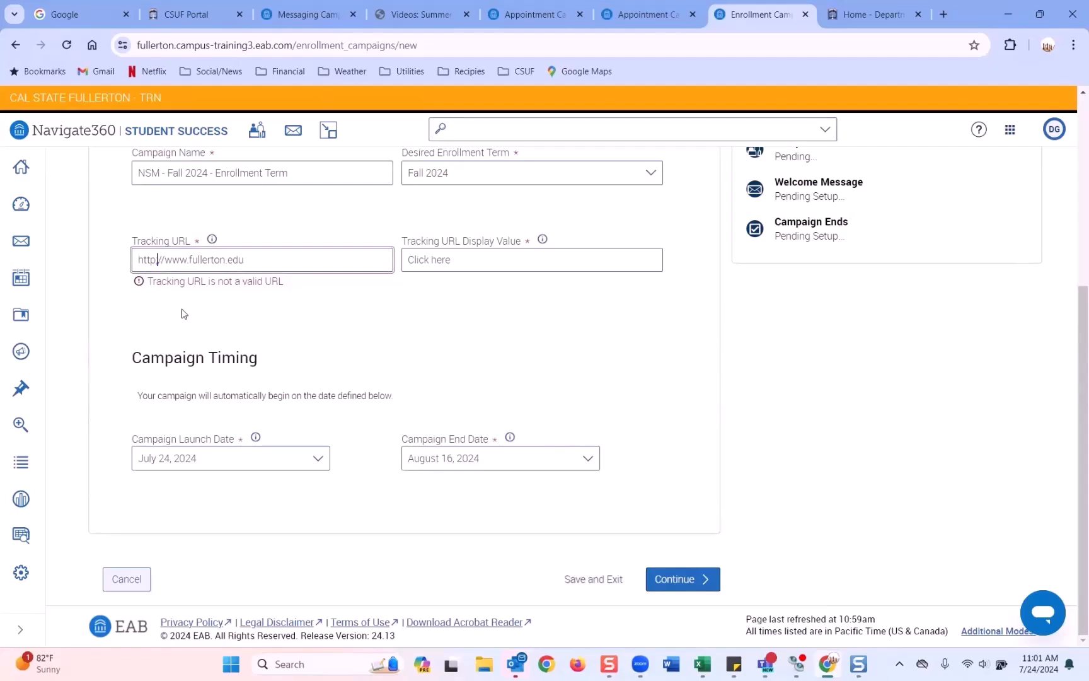
{"action": "key", "text": "Delete"}
{"action": "type", "text": ":"}
{"action": "left_click", "coordinate": [207, 323]}
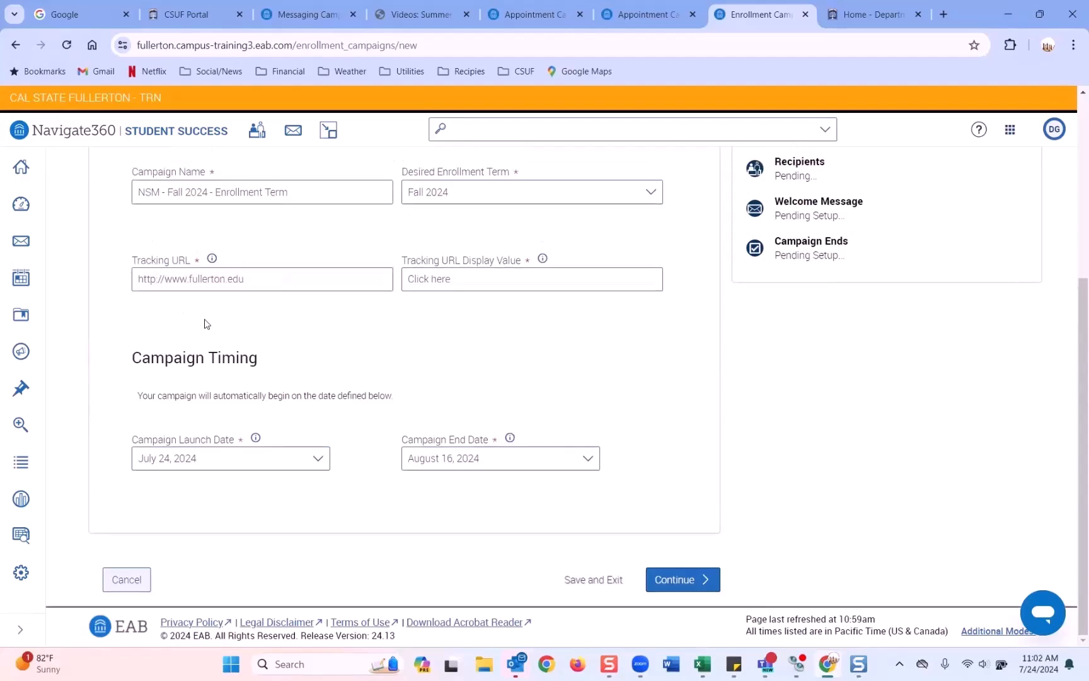
Step: Restrict the recipient search to Philosophy BA majors, keeping Fall 2024 enrollees excluded
{"action": "left_click", "coordinate": [660, 580]}
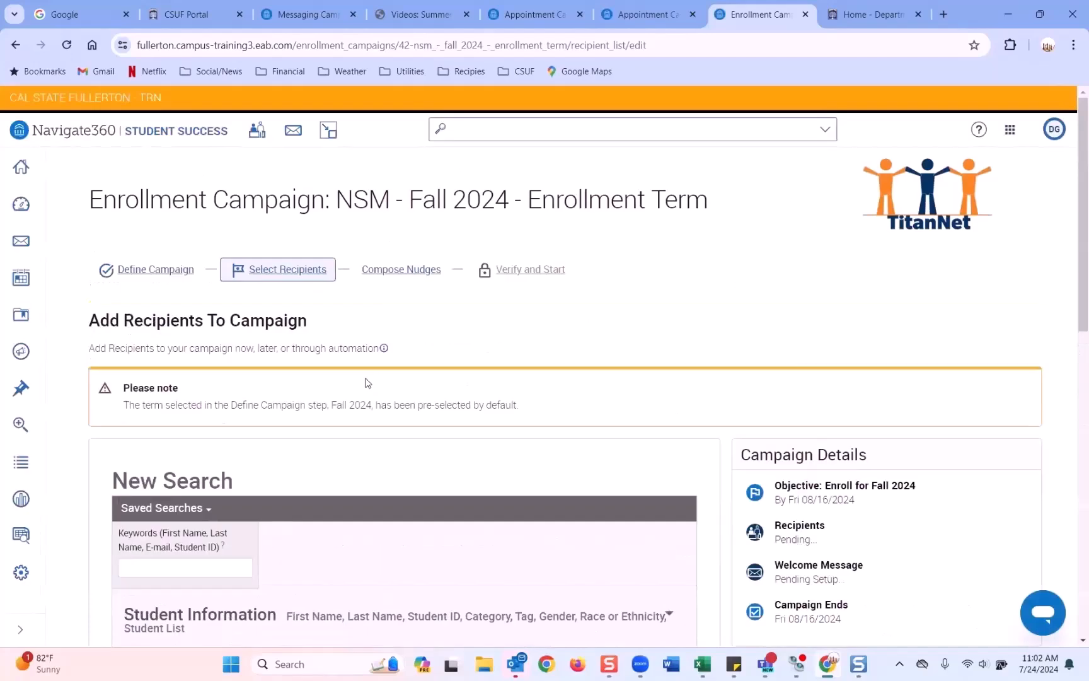
{"action": "scroll", "coordinate": [367, 382], "scroll_direction": "down", "scroll_amount": 7}
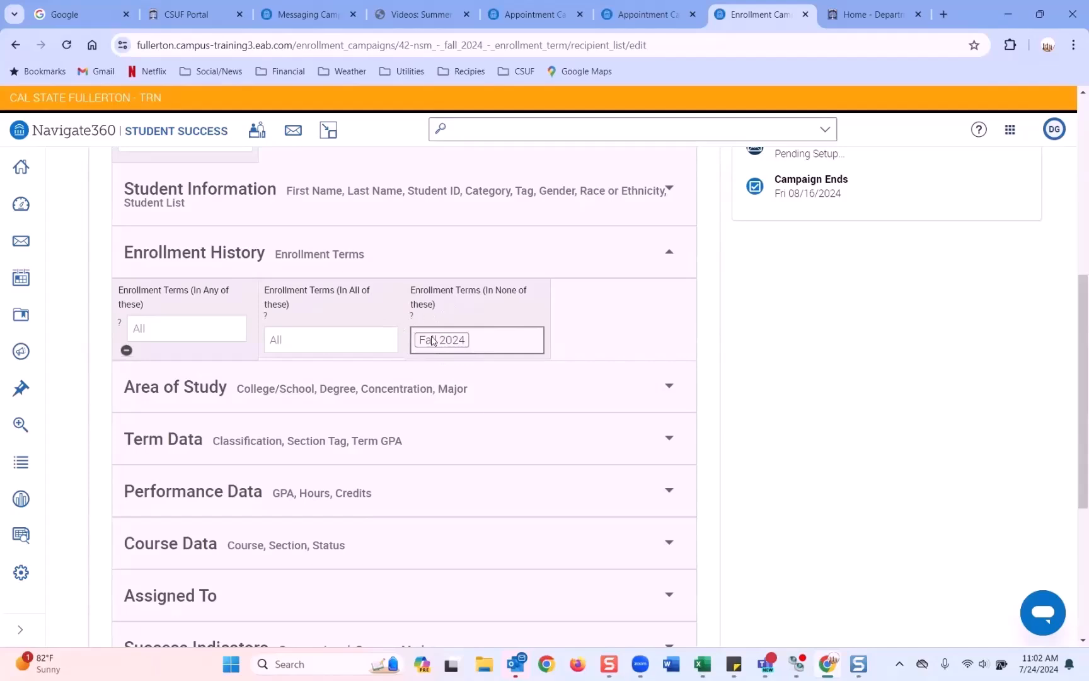
{"action": "scroll", "coordinate": [432, 341], "scroll_direction": "up", "scroll_amount": 2}
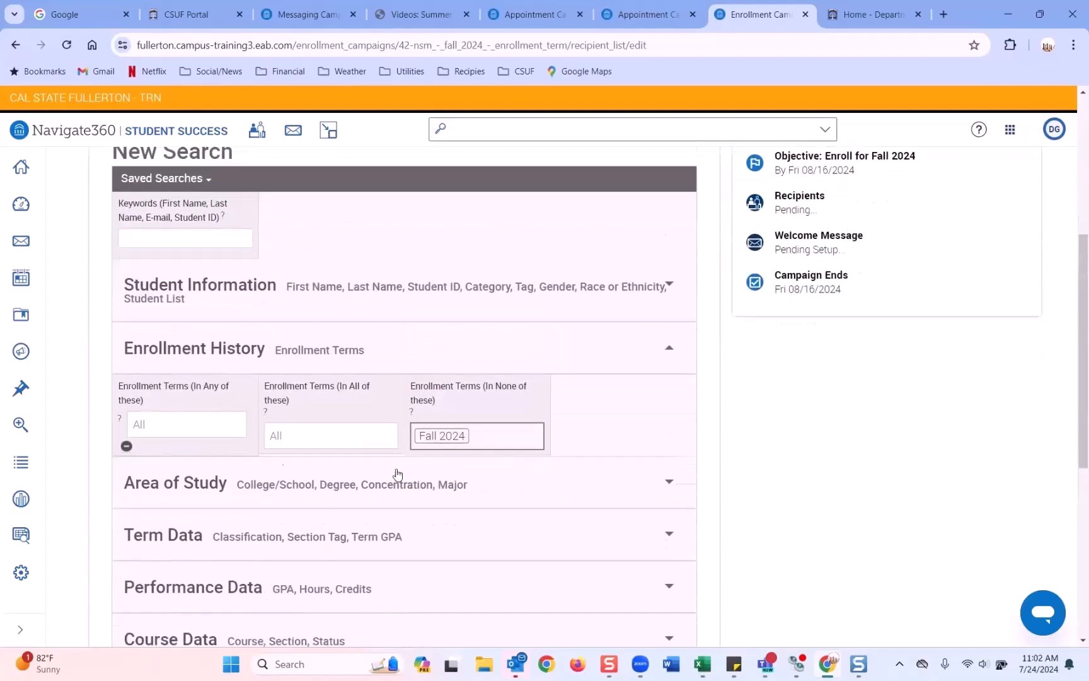
{"action": "scroll", "coordinate": [397, 474], "scroll_direction": "down", "scroll_amount": 2}
{"action": "left_click", "coordinate": [343, 398]}
{"action": "left_click", "coordinate": [185, 553]}
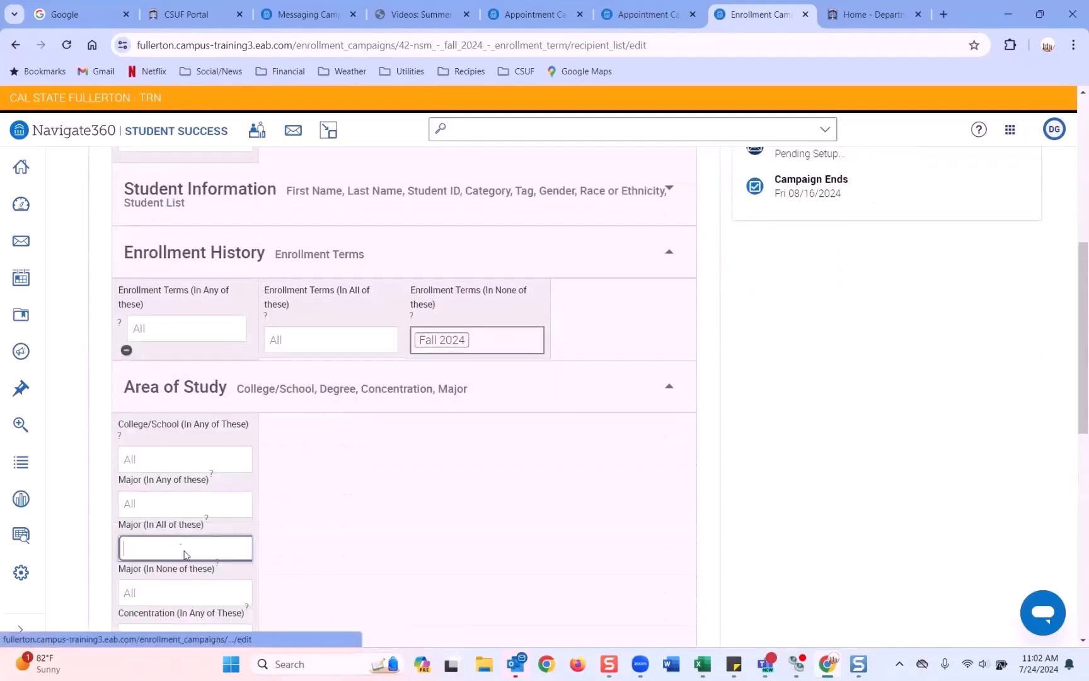
{"action": "type", "text": "phis"}
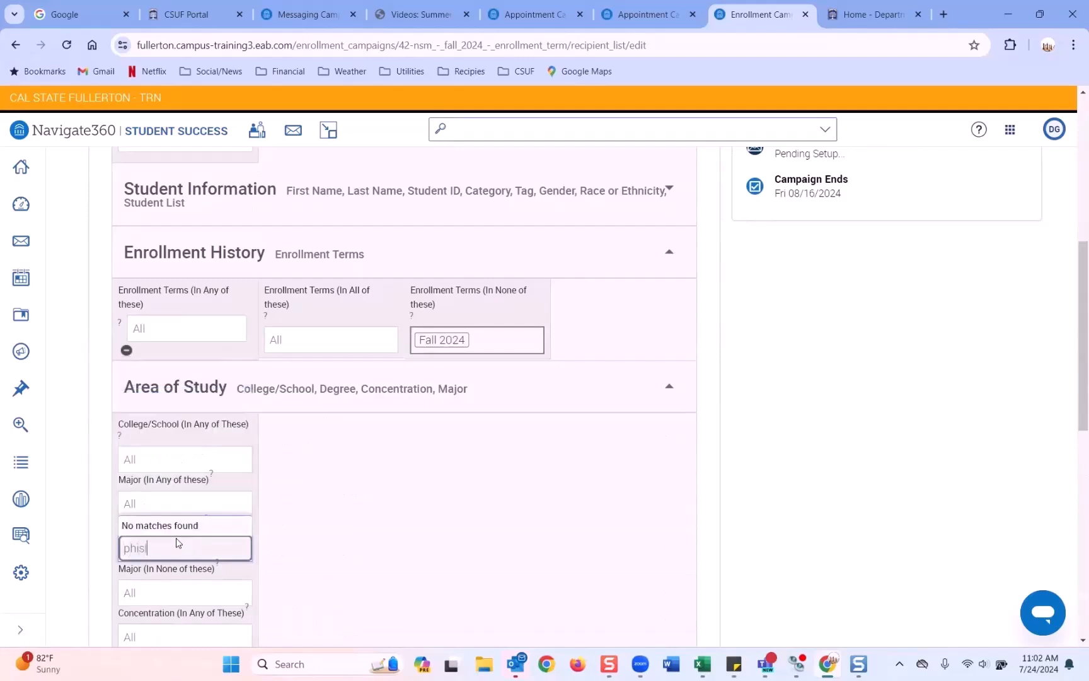
{"action": "key", "text": "BackSpace"}
{"action": "type", "text": "l"}
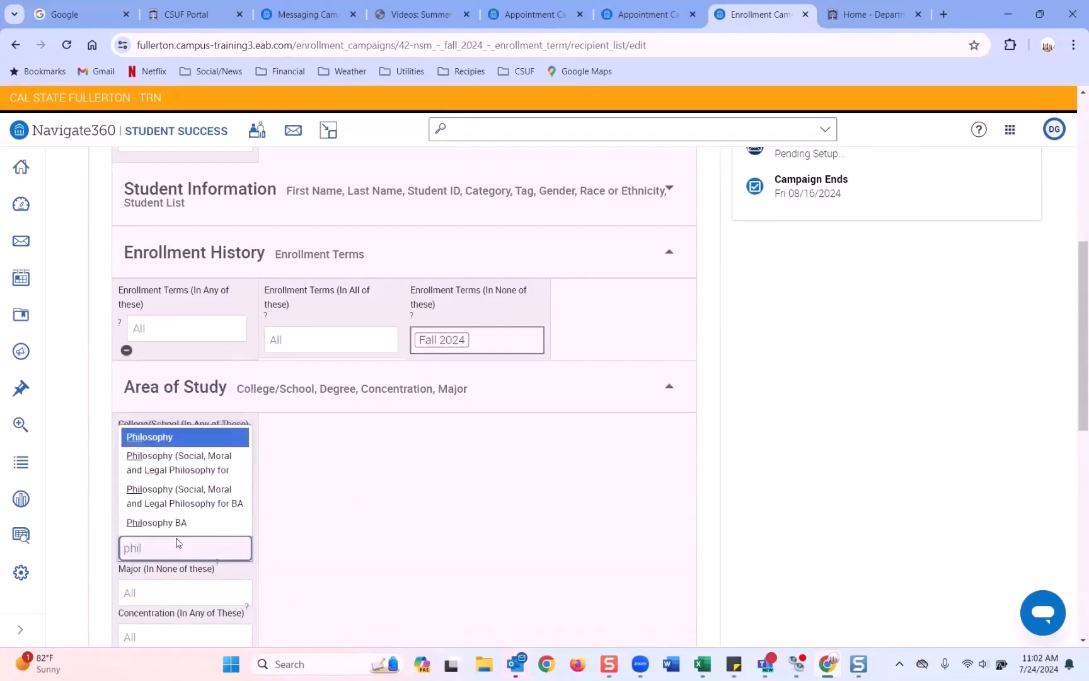
{"action": "left_click", "coordinate": [188, 521]}
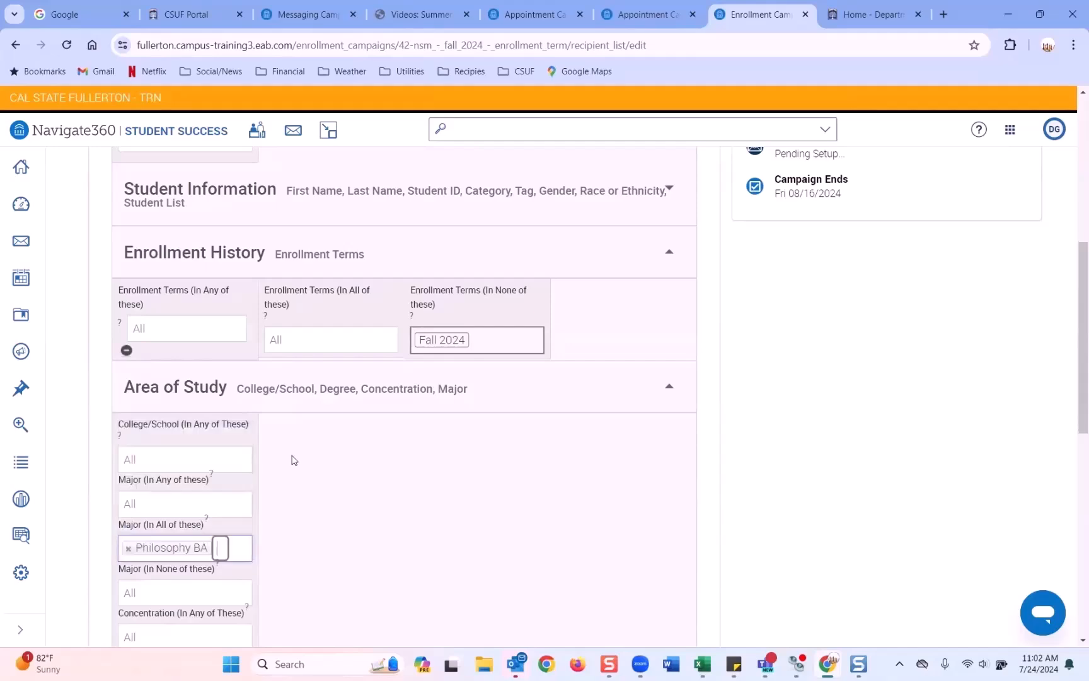
{"action": "scroll", "coordinate": [208, 548], "scroll_direction": "down", "scroll_amount": 10}
Step: Run the student search and select every matching student
{"action": "left_click", "coordinate": [207, 478]}
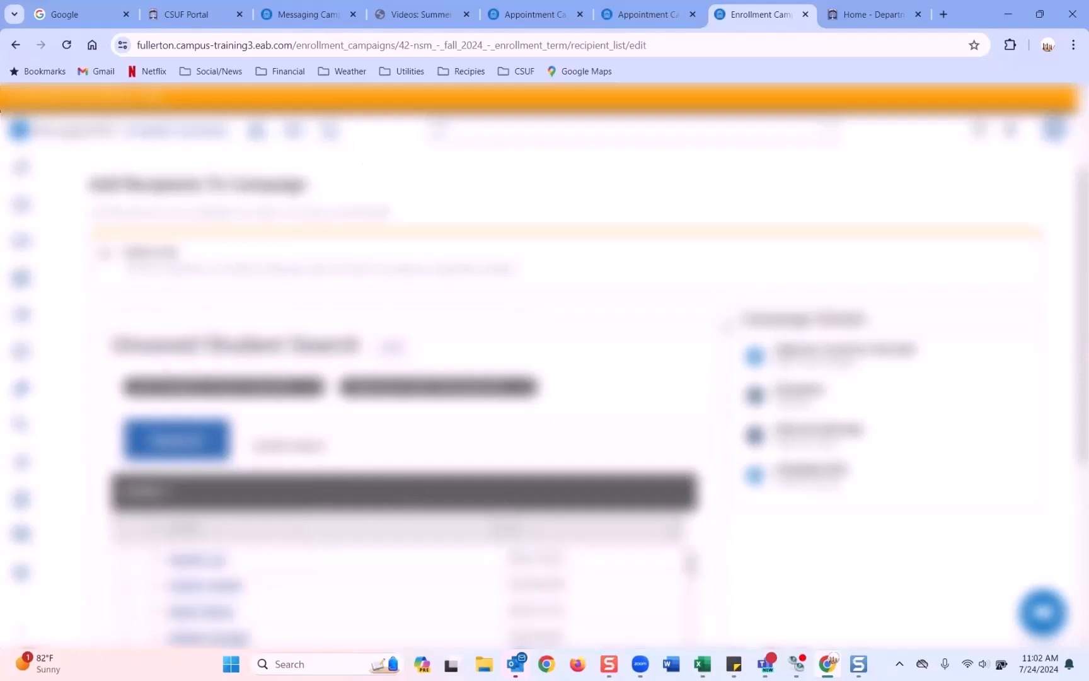
{"action": "scroll", "coordinate": [725, 326], "scroll_direction": "down", "scroll_amount": 4}
{"action": "scroll", "coordinate": [725, 326], "scroll_direction": "up", "scroll_amount": 2}
{"action": "scroll", "coordinate": [726, 327], "scroll_direction": "down", "scroll_amount": 3}
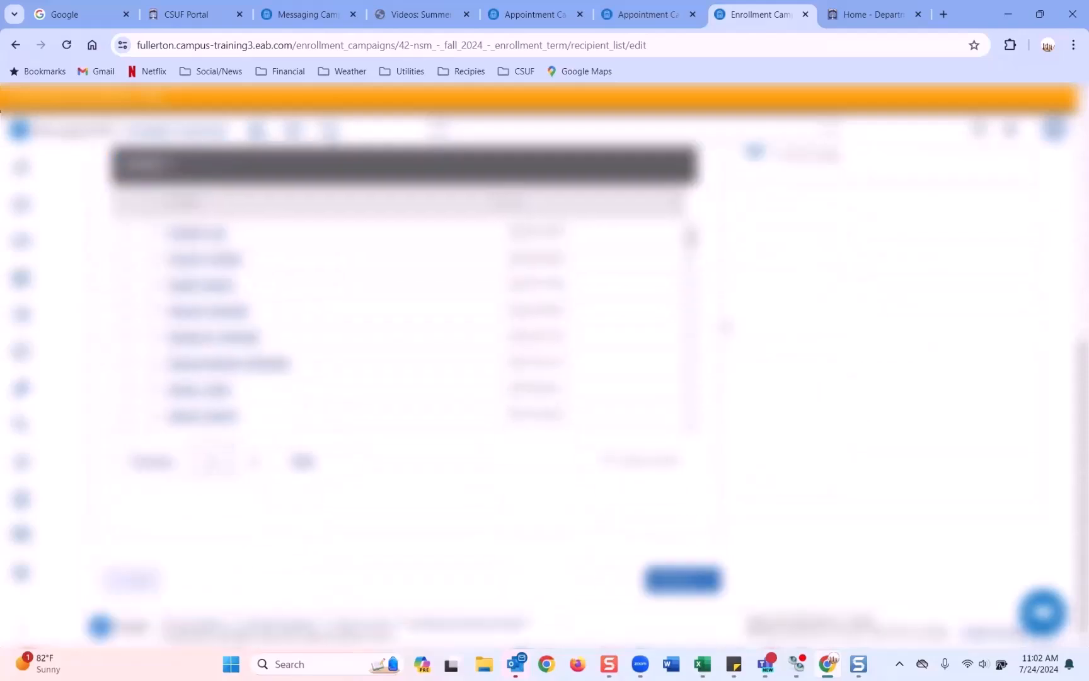
{"action": "scroll", "coordinate": [725, 327], "scroll_direction": "up", "scroll_amount": 2}
{"action": "left_click", "coordinate": [155, 344]}
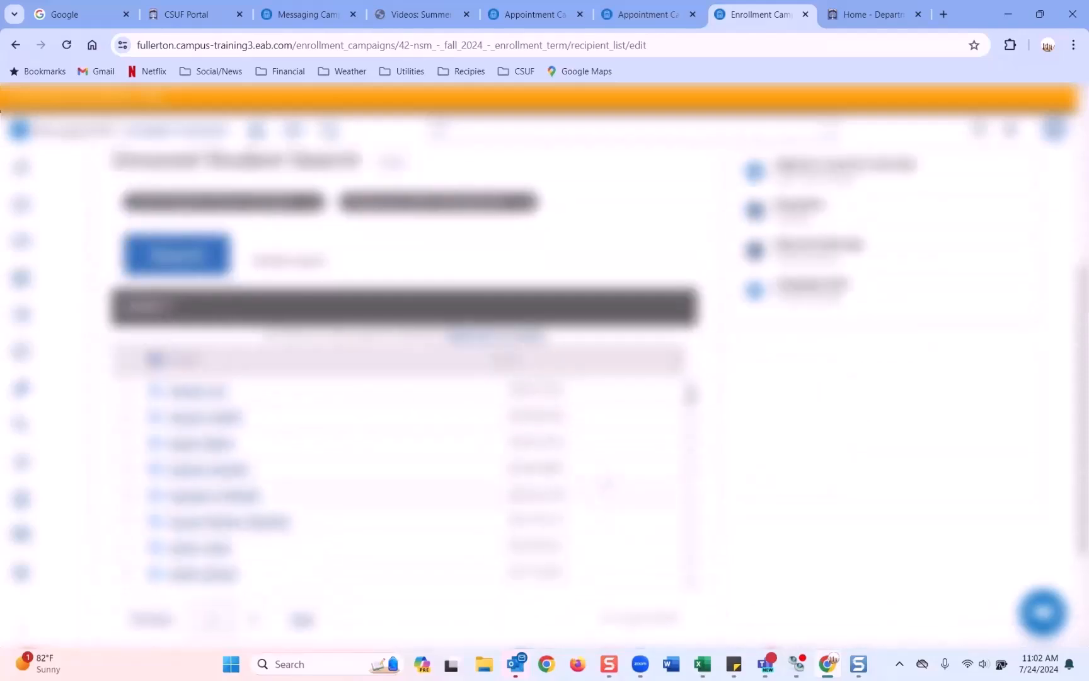
{"action": "left_click", "coordinate": [494, 334]}
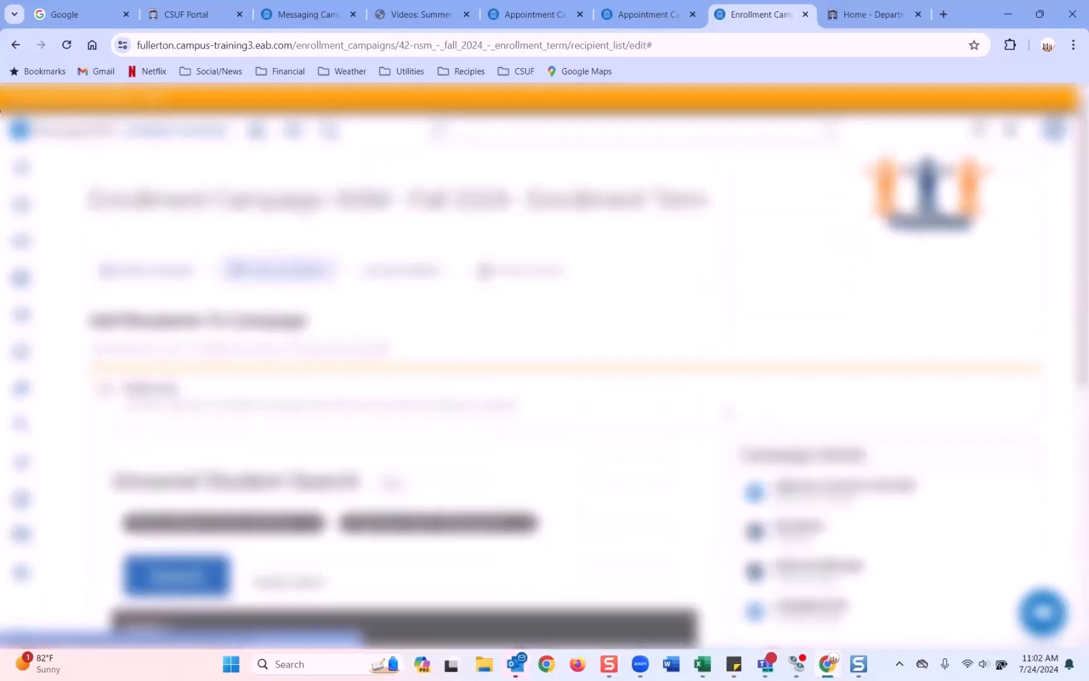
Step: Add the 121 selected students as recipients and advance to Compose Nudges
{"action": "scroll", "coordinate": [729, 413], "scroll_direction": "down", "scroll_amount": 7}
{"action": "left_click", "coordinate": [683, 579]}
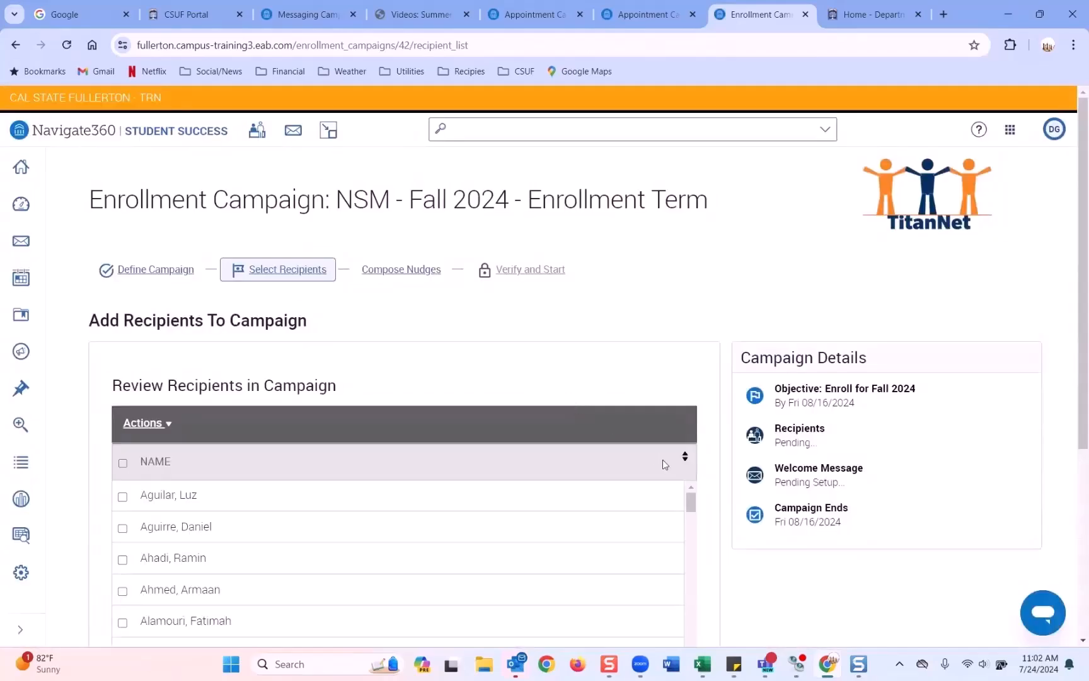
{"action": "scroll", "coordinate": [663, 465], "scroll_direction": "down", "scroll_amount": 5}
{"action": "left_click", "coordinate": [682, 579]}
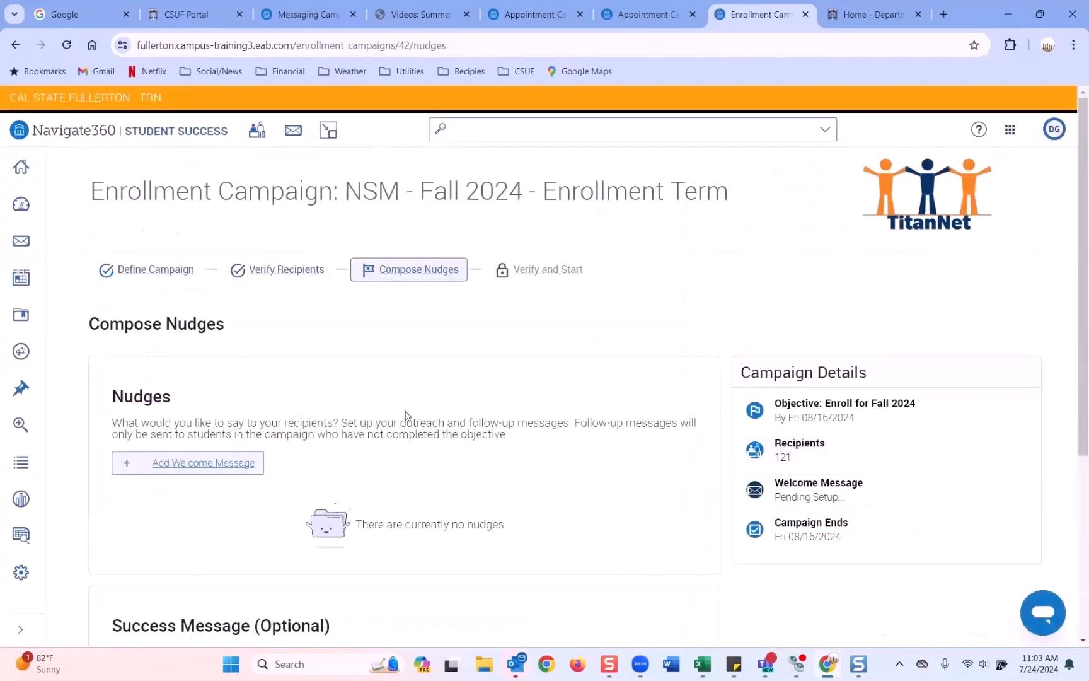
{"action": "scroll", "coordinate": [406, 416], "scroll_direction": "down", "scroll_amount": 3}
{"action": "scroll", "coordinate": [406, 415], "scroll_direction": "up", "scroll_amount": 3}
Step: Start a new welcome message for the campaign
{"action": "left_click", "coordinate": [197, 469]}
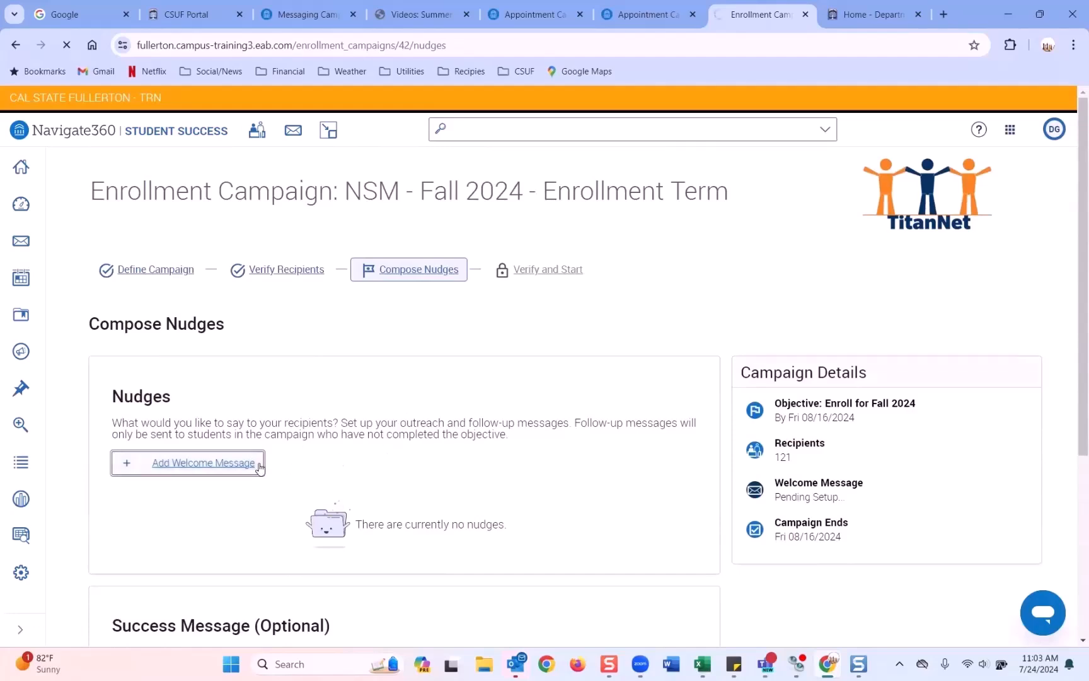
{"action": "scroll", "coordinate": [368, 428], "scroll_direction": "down", "scroll_amount": 1}
{"action": "left_click", "coordinate": [155, 414]}
{"action": "scroll", "coordinate": [149, 403], "scroll_direction": "down", "scroll_amount": 1}
{"action": "scroll", "coordinate": [145, 408], "scroll_direction": "down", "scroll_amount": 1}
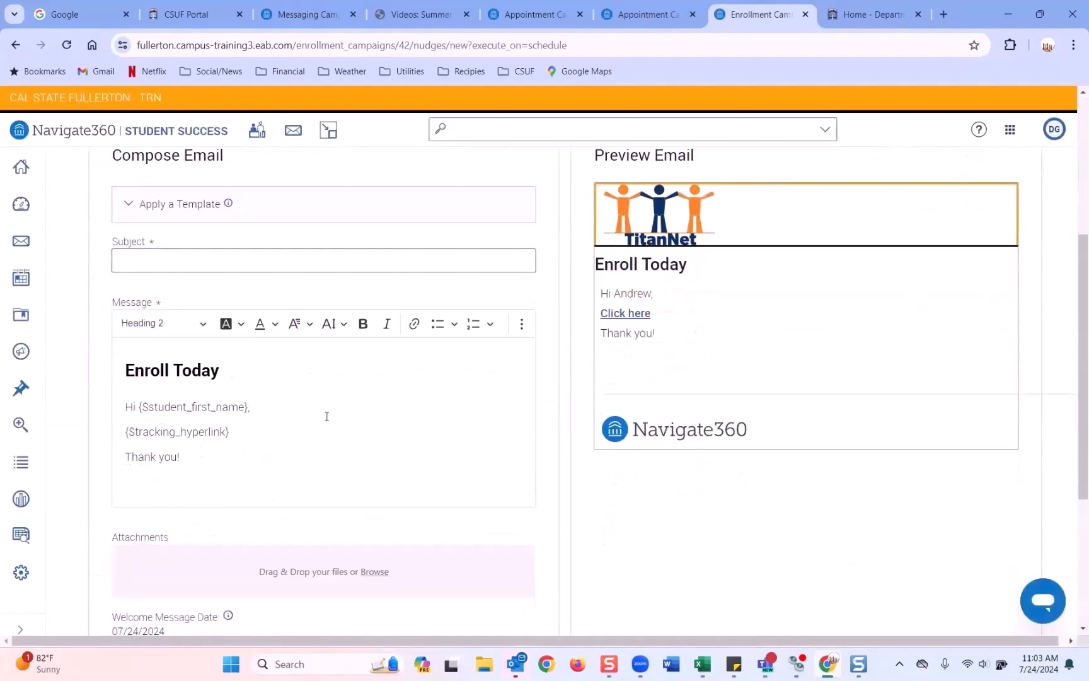
{"action": "scroll", "coordinate": [336, 430], "scroll_direction": "up", "scroll_amount": 1}
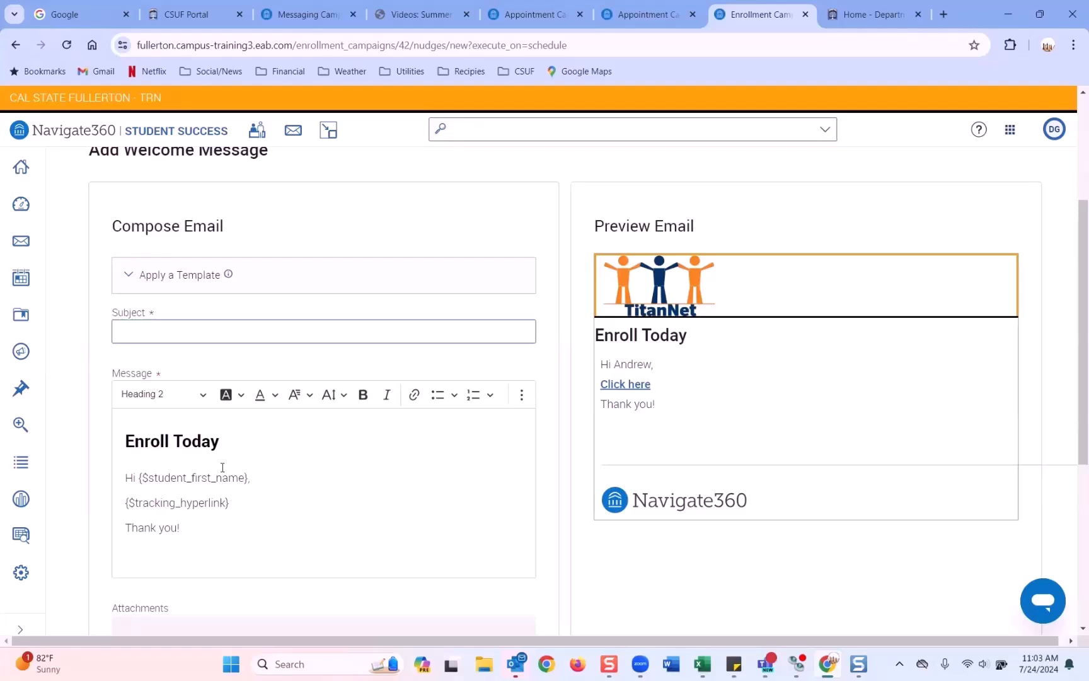
Step: Give the welcome email the subject 'Enroll', keep the Enroll Today body, and save it
{"action": "left_click", "coordinate": [148, 327]}
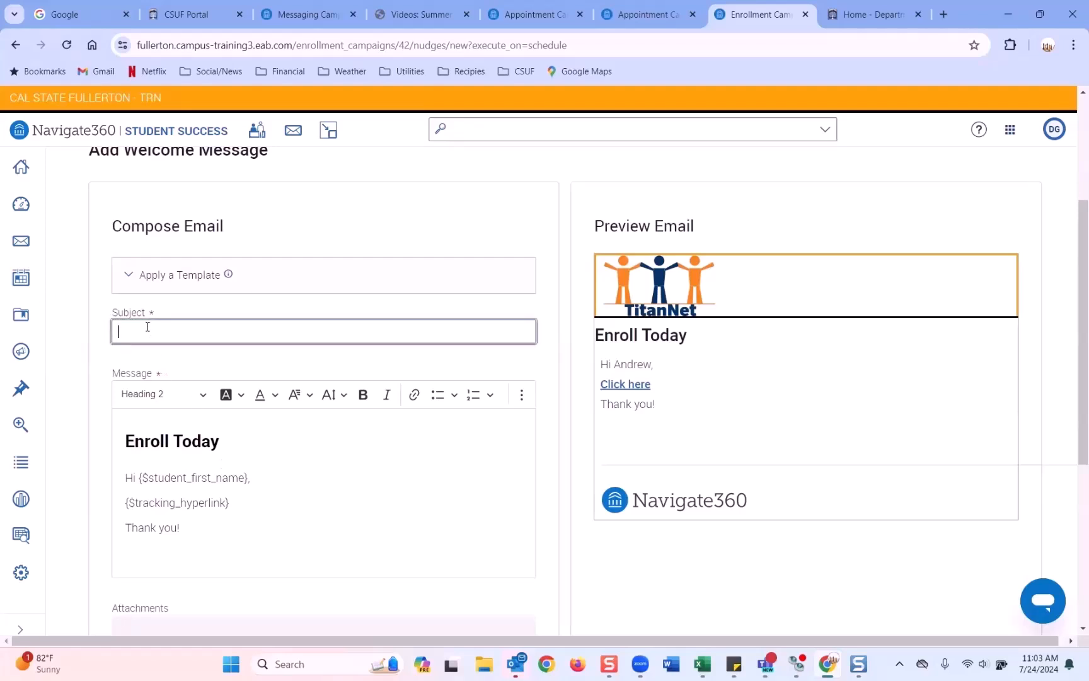
{"action": "type", "text": "Enrool"}
{"action": "key", "text": "BackSpace"}
{"action": "key", "text": "BackSpace"}
{"action": "type", "text": "ll"}
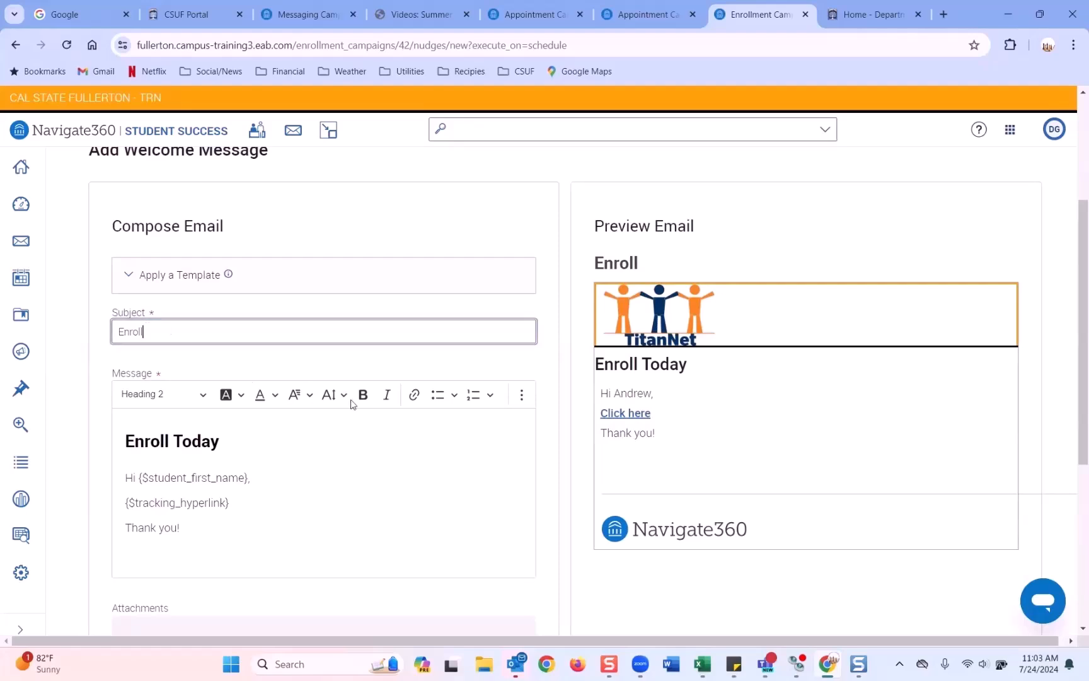
{"action": "scroll", "coordinate": [352, 404], "scroll_direction": "down", "scroll_amount": 4}
{"action": "scroll", "coordinate": [352, 405], "scroll_direction": "up", "scroll_amount": 4}
{"action": "scroll", "coordinate": [353, 406], "scroll_direction": "down", "scroll_amount": 2}
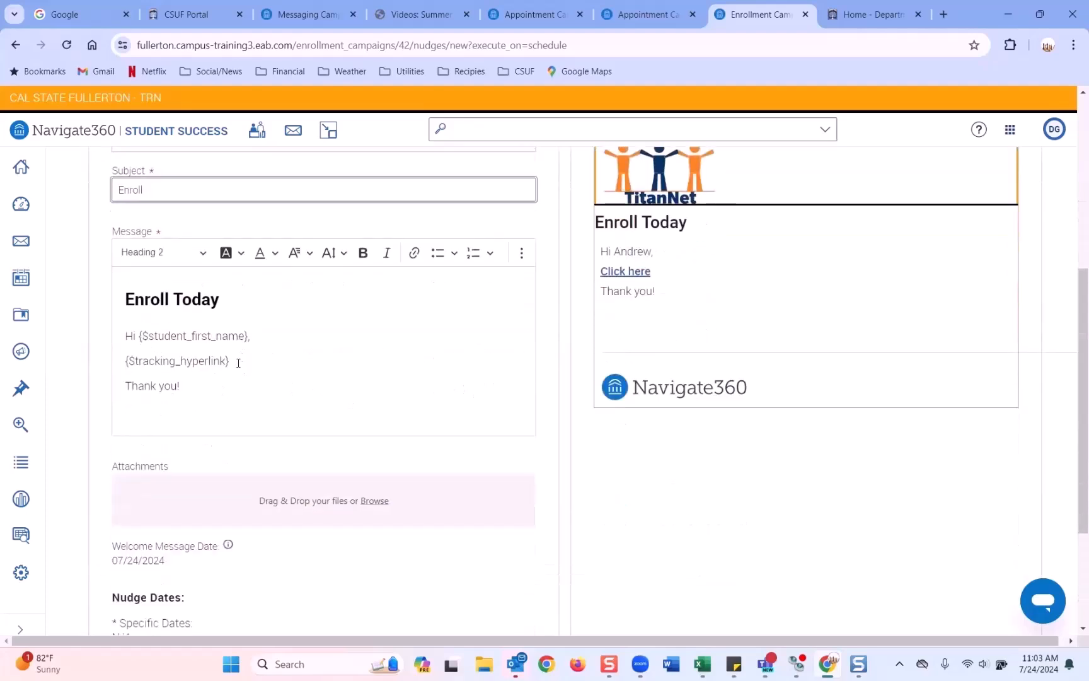
{"action": "scroll", "coordinate": [237, 368], "scroll_direction": "down", "scroll_amount": 3}
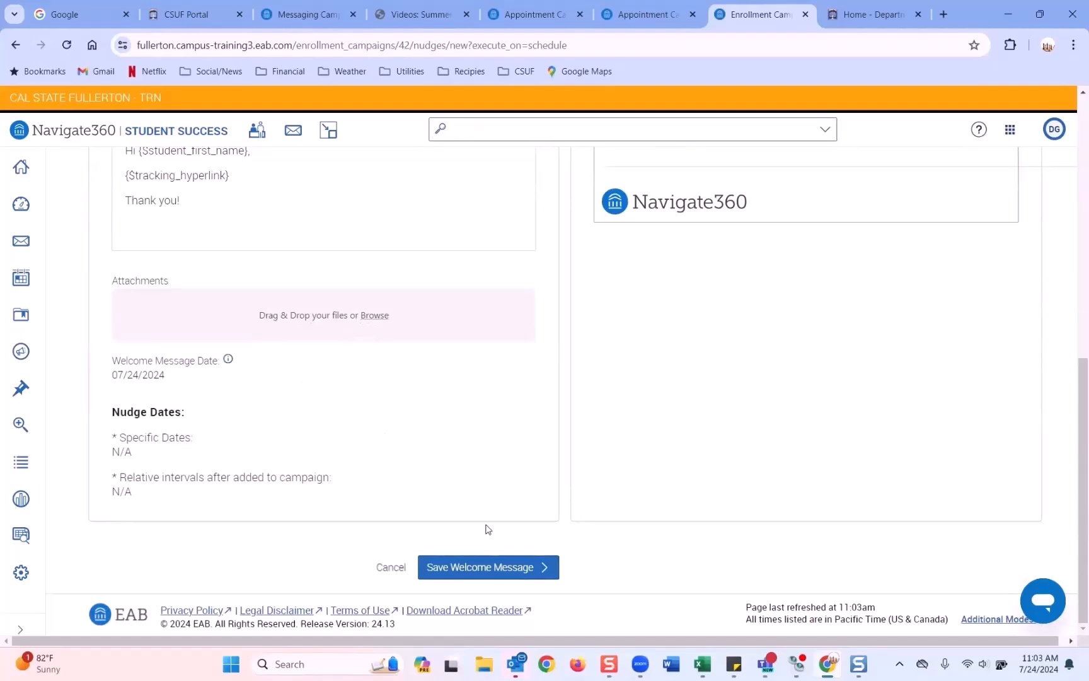
{"action": "left_click", "coordinate": [501, 567]}
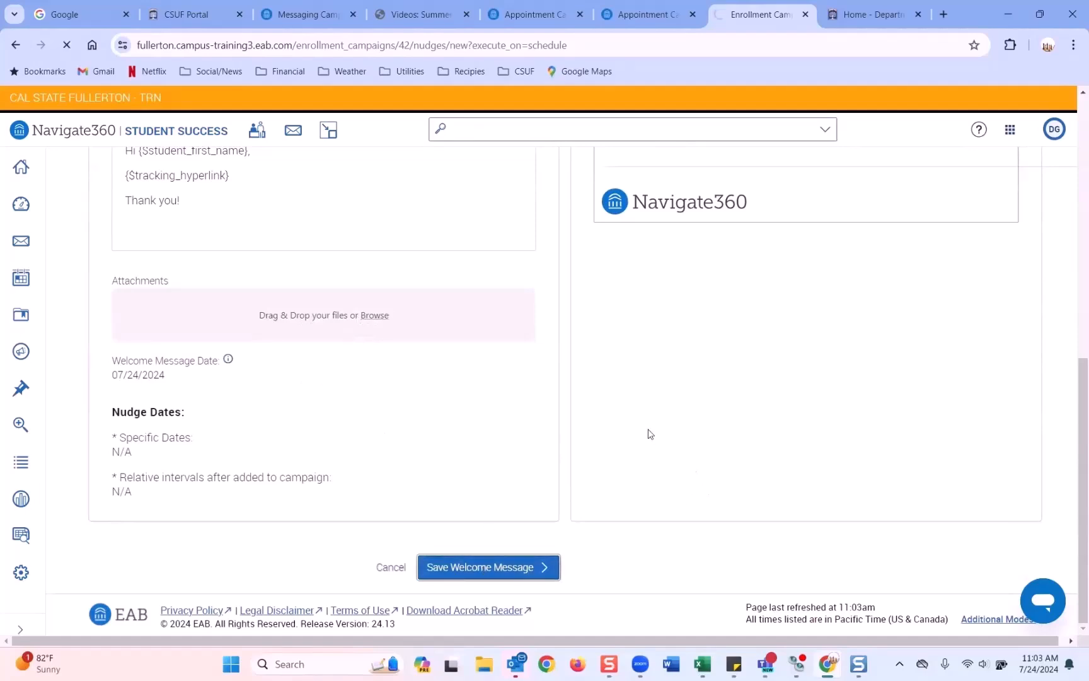
Step: Review the Confirm & Send summary for 121 recipients and start the enrollment campaign
{"action": "scroll", "coordinate": [358, 457], "scroll_direction": "down", "scroll_amount": 2}
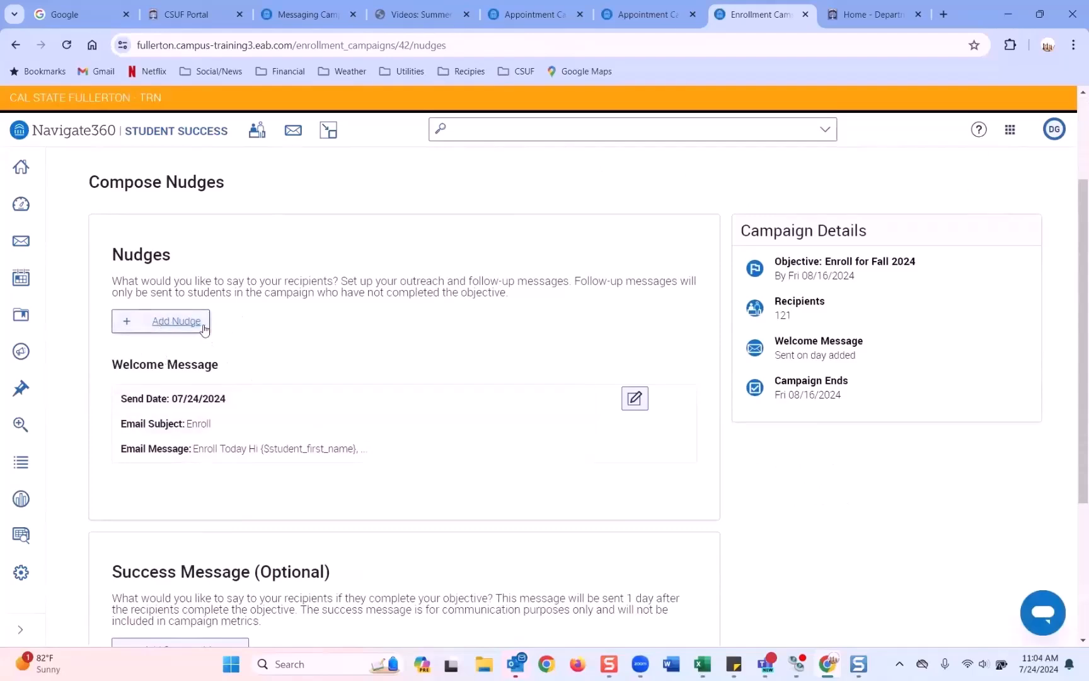
{"action": "scroll", "coordinate": [207, 318], "scroll_direction": "down", "scroll_amount": 2}
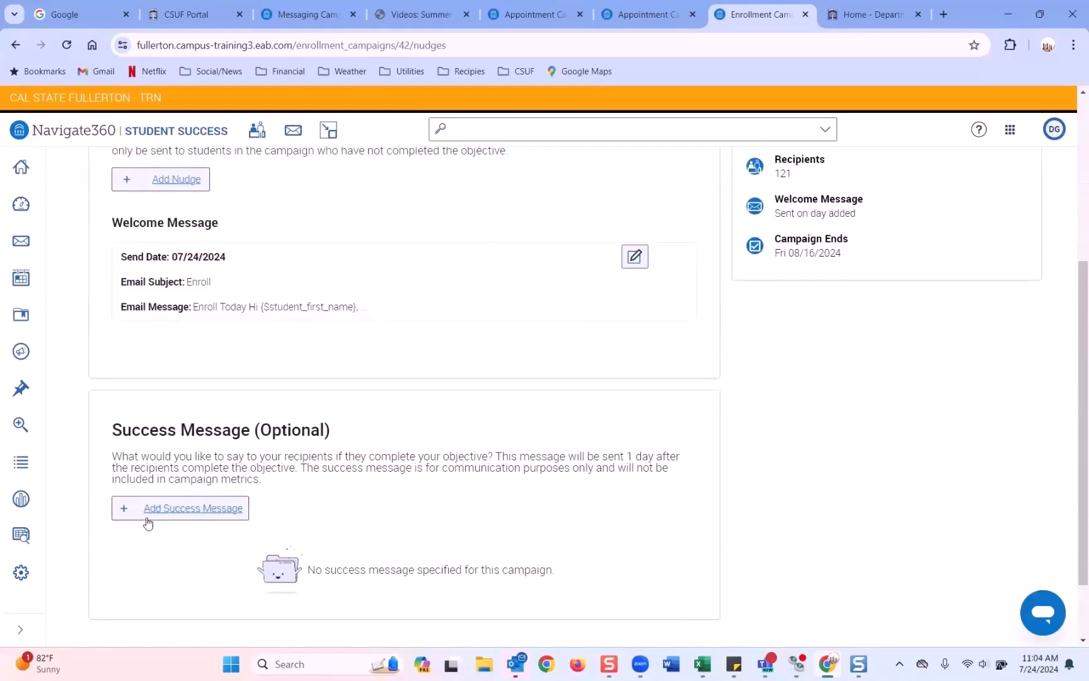
{"action": "scroll", "coordinate": [281, 450], "scroll_direction": "down", "scroll_amount": 2}
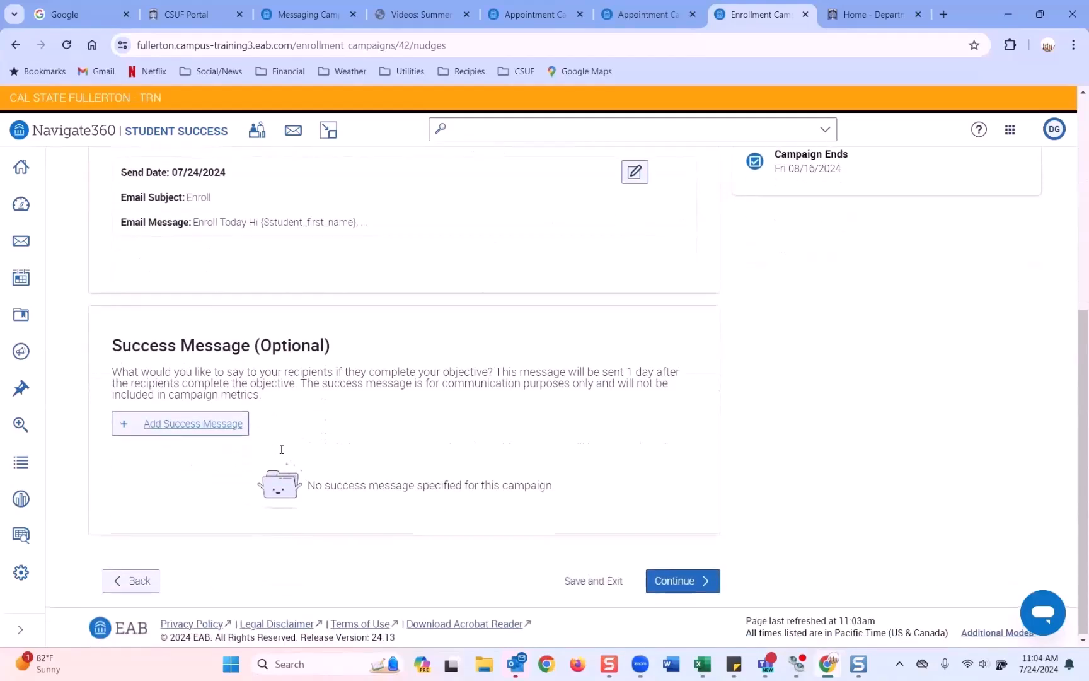
{"action": "scroll", "coordinate": [281, 449], "scroll_direction": "up", "scroll_amount": 6}
{"action": "scroll", "coordinate": [281, 450], "scroll_direction": "down", "scroll_amount": 4}
{"action": "scroll", "coordinate": [281, 450], "scroll_direction": "down", "scroll_amount": 2}
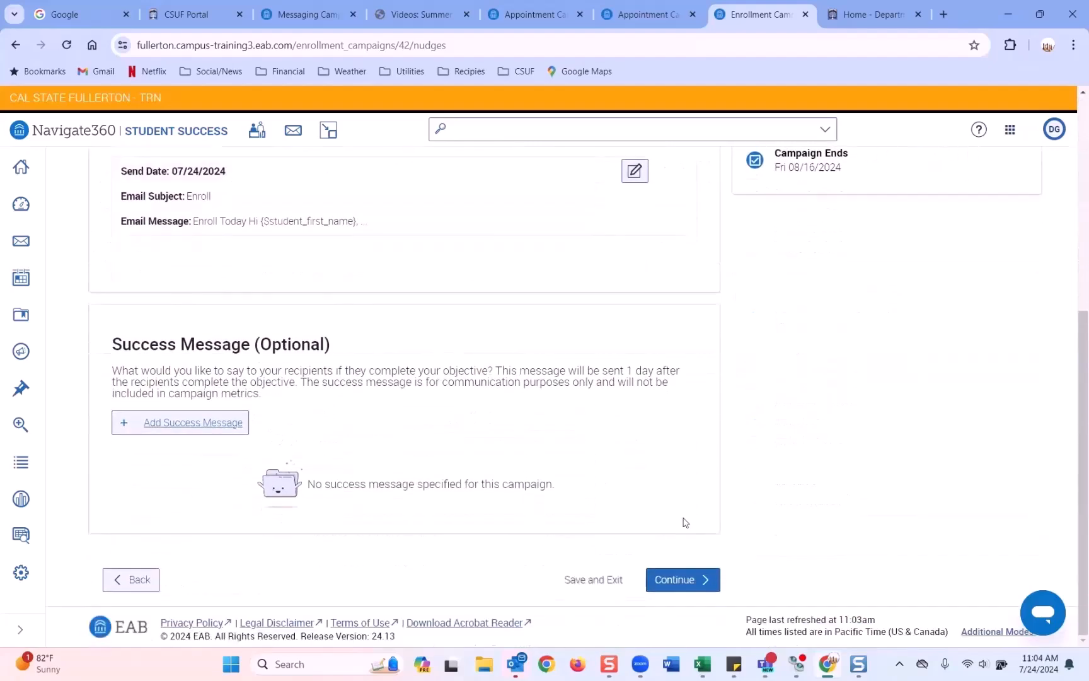
{"action": "left_click", "coordinate": [702, 581]}
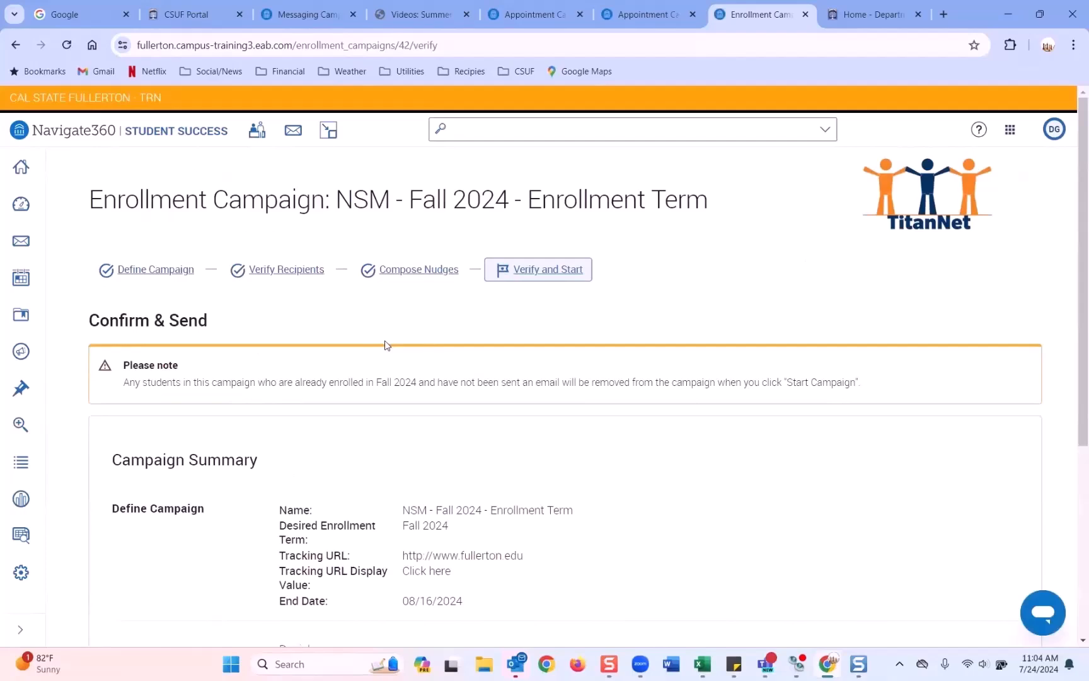
{"action": "scroll", "coordinate": [386, 345], "scroll_direction": "down", "scroll_amount": 5}
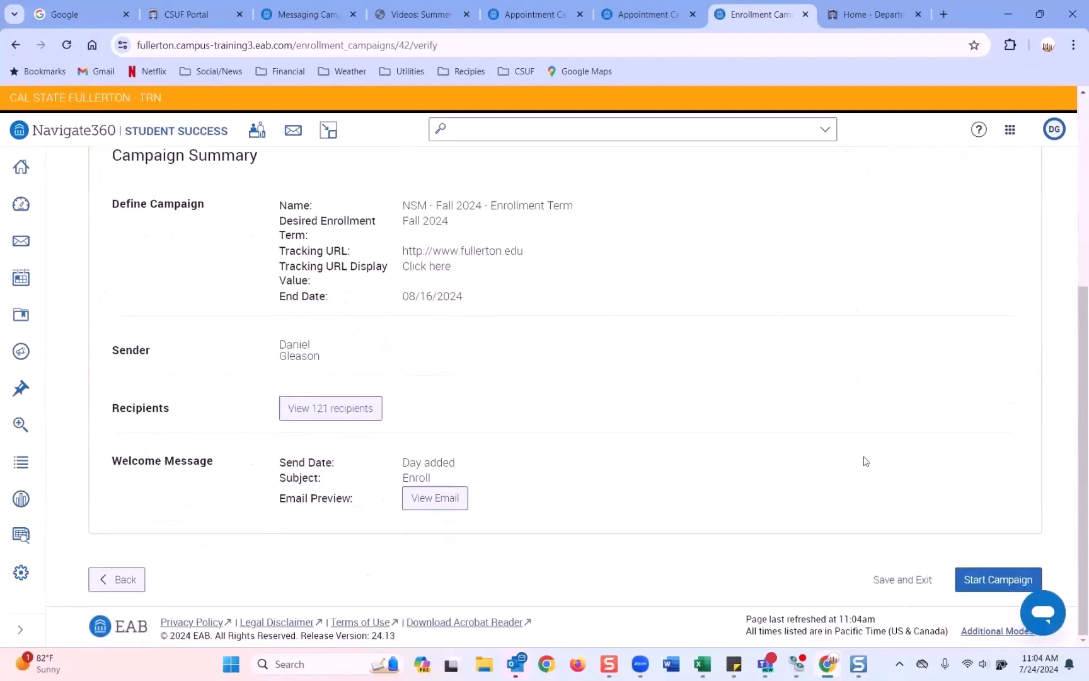
{"action": "left_click", "coordinate": [974, 578]}
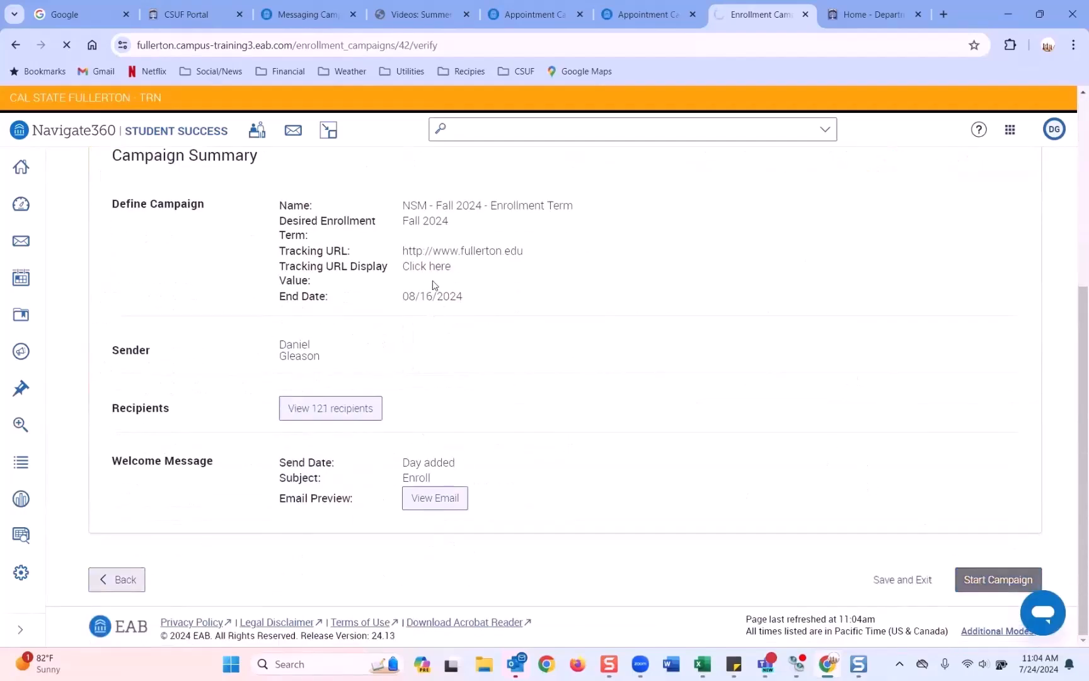
{"action": "left_click", "coordinate": [312, 13]}
Step: Open the Enrollment Campaigns list from the campaigns overview
{"action": "left_click", "coordinate": [21, 351]}
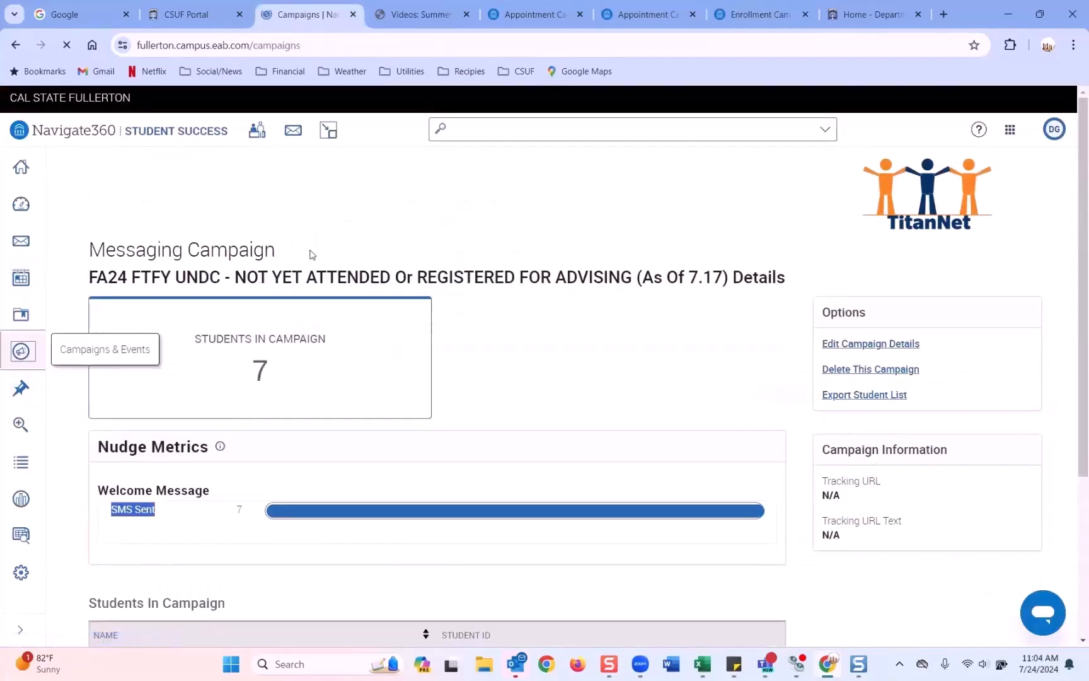
{"action": "scroll", "coordinate": [258, 377], "scroll_direction": "down", "scroll_amount": 5}
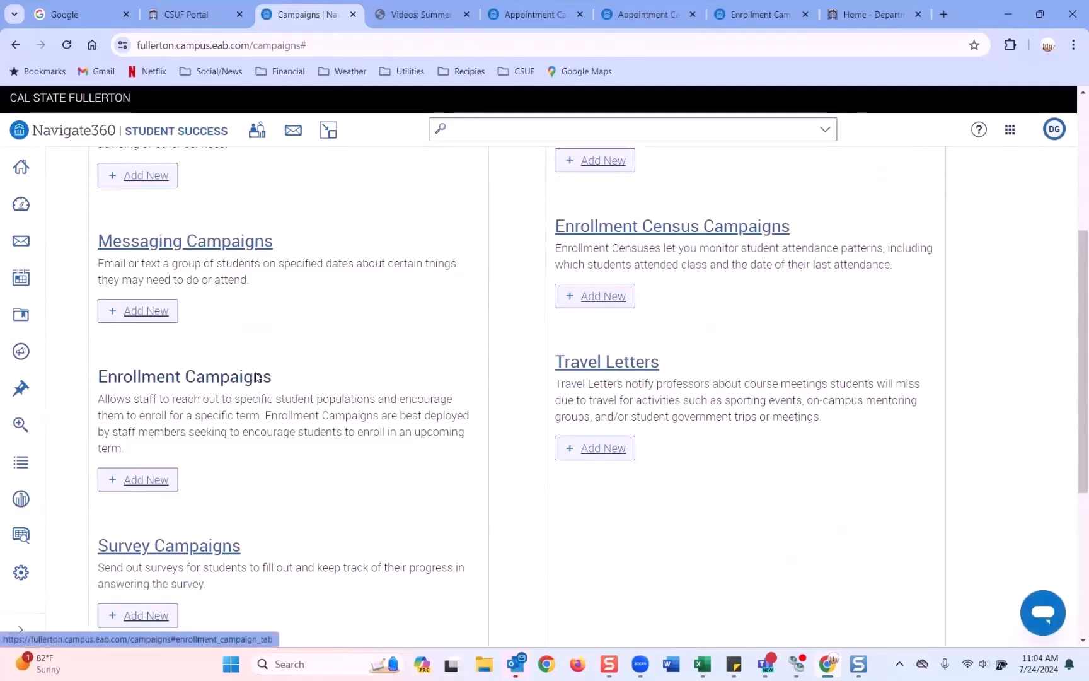
{"action": "left_click", "coordinate": [257, 377]}
Step: Filter campaigns to the Summer 2024 term and include campaigns from all owners
{"action": "left_click", "coordinate": [305, 314]}
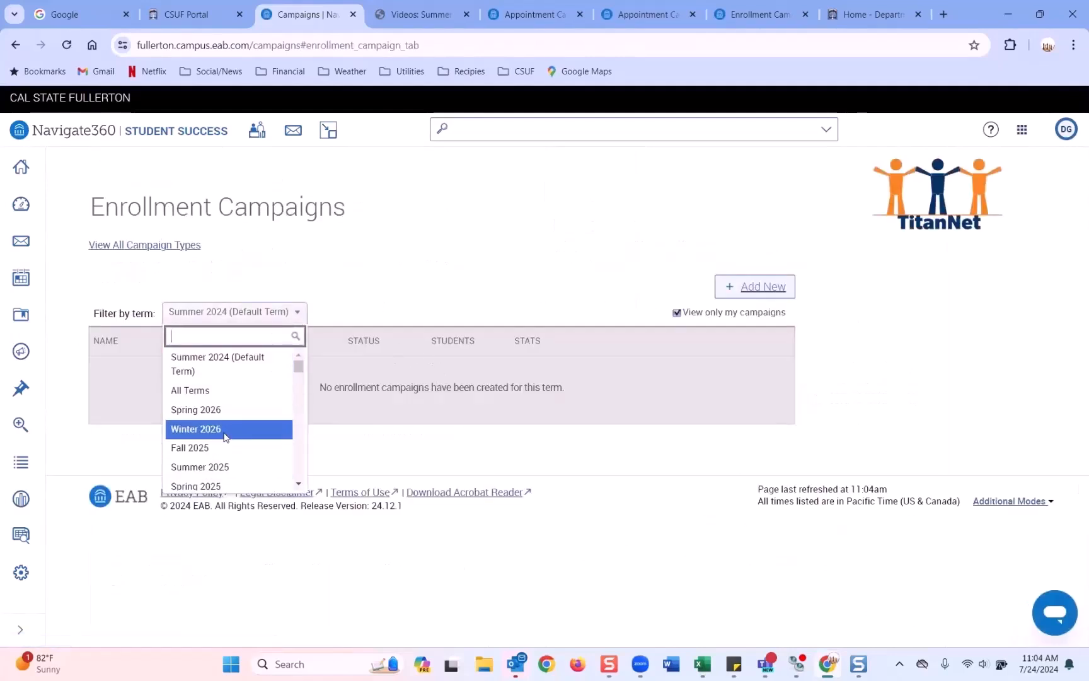
{"action": "scroll", "coordinate": [225, 437], "scroll_direction": "down", "scroll_amount": 3}
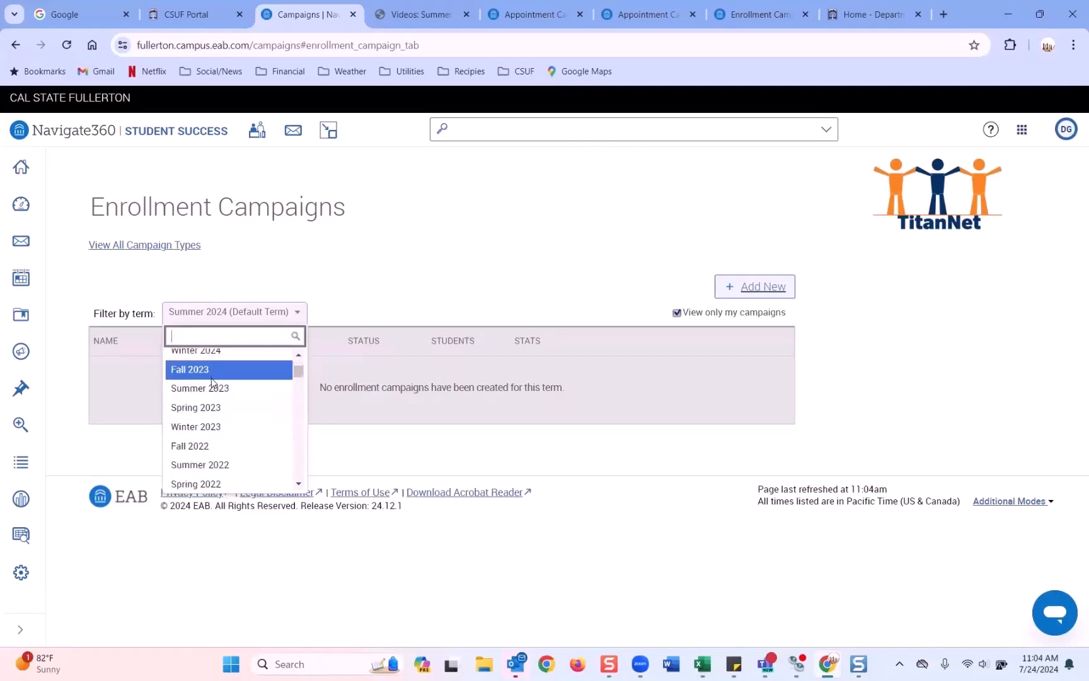
{"action": "scroll", "coordinate": [211, 375], "scroll_direction": "up", "scroll_amount": 1}
{"action": "left_click", "coordinate": [211, 382]}
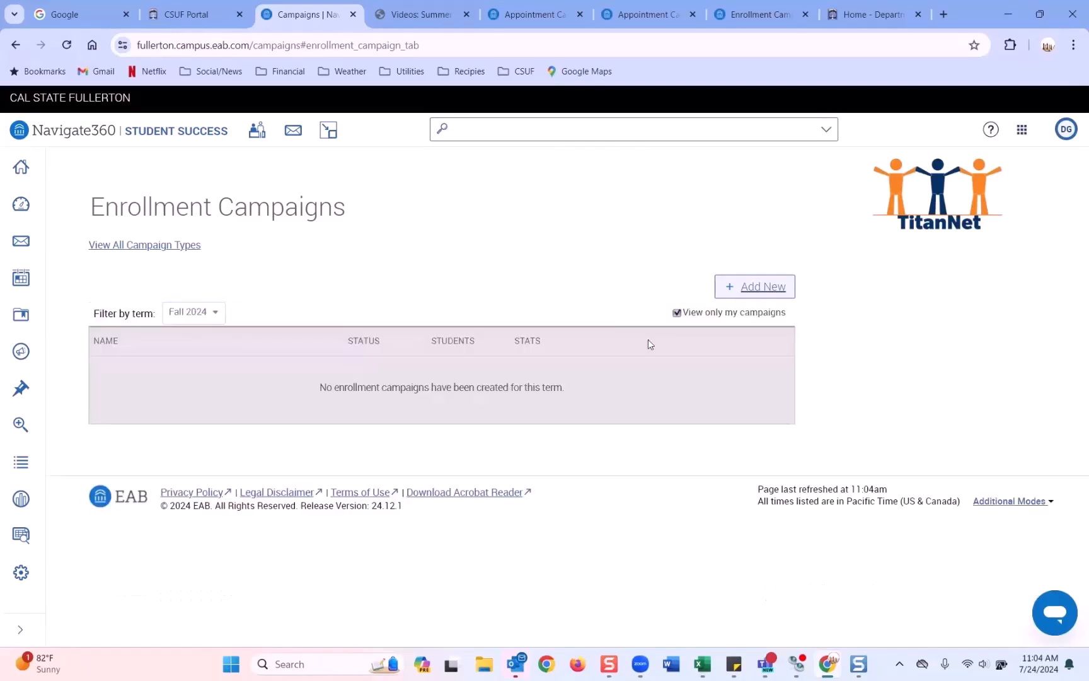
{"action": "left_click", "coordinate": [678, 313]}
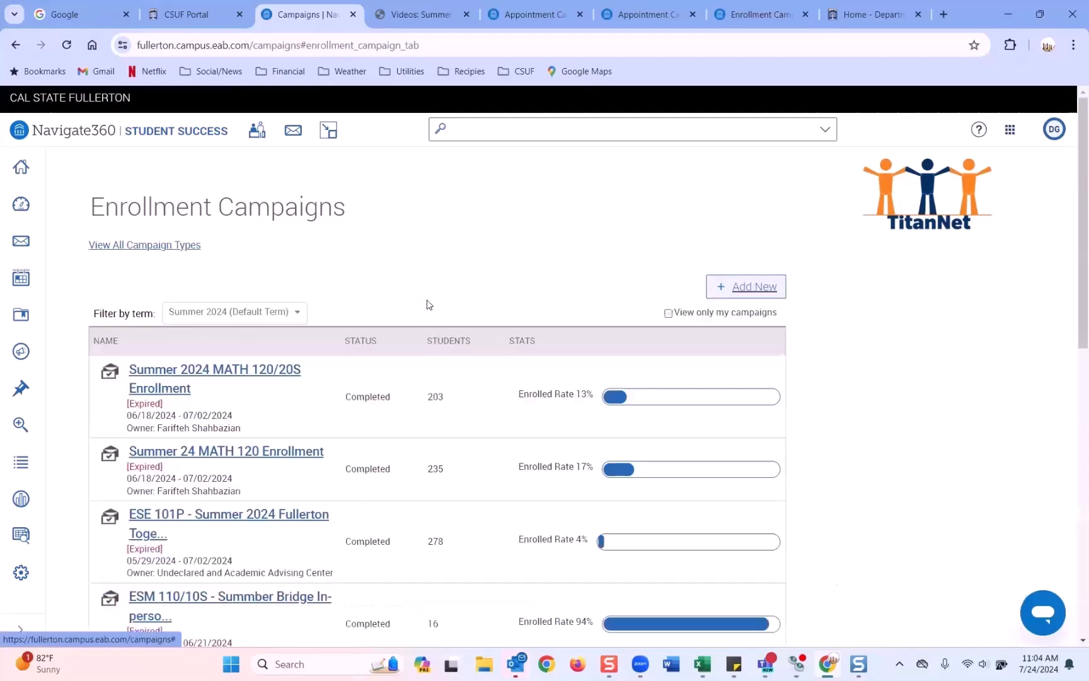
{"action": "scroll", "coordinate": [426, 302], "scroll_direction": "down", "scroll_amount": 2}
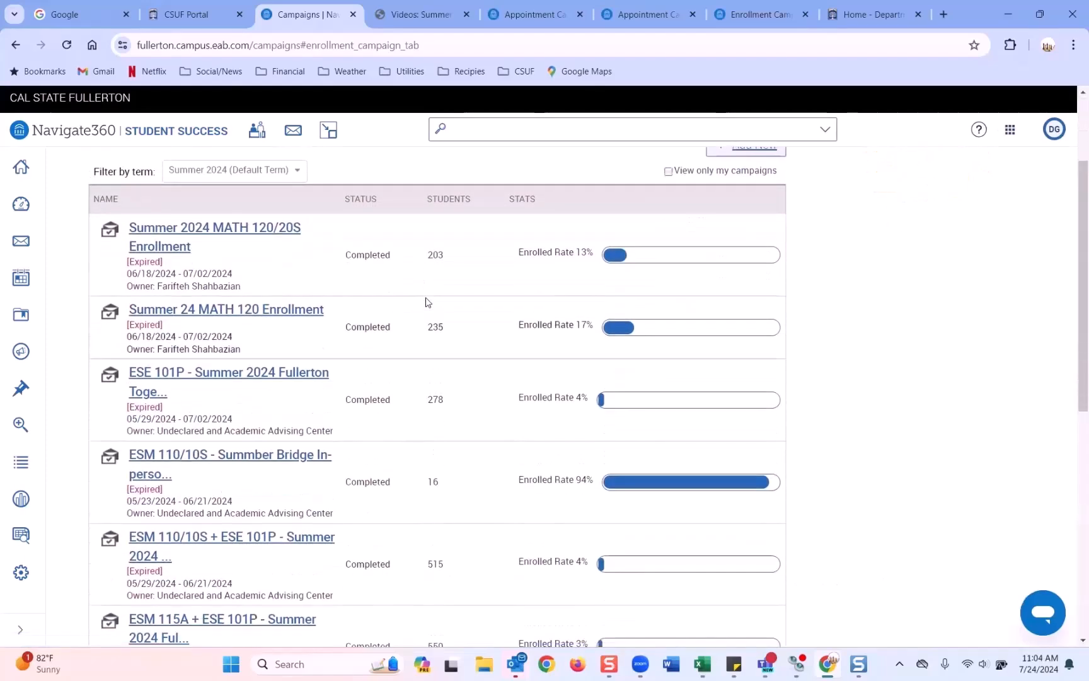
{"action": "scroll", "coordinate": [426, 302], "scroll_direction": "down", "scroll_amount": 2}
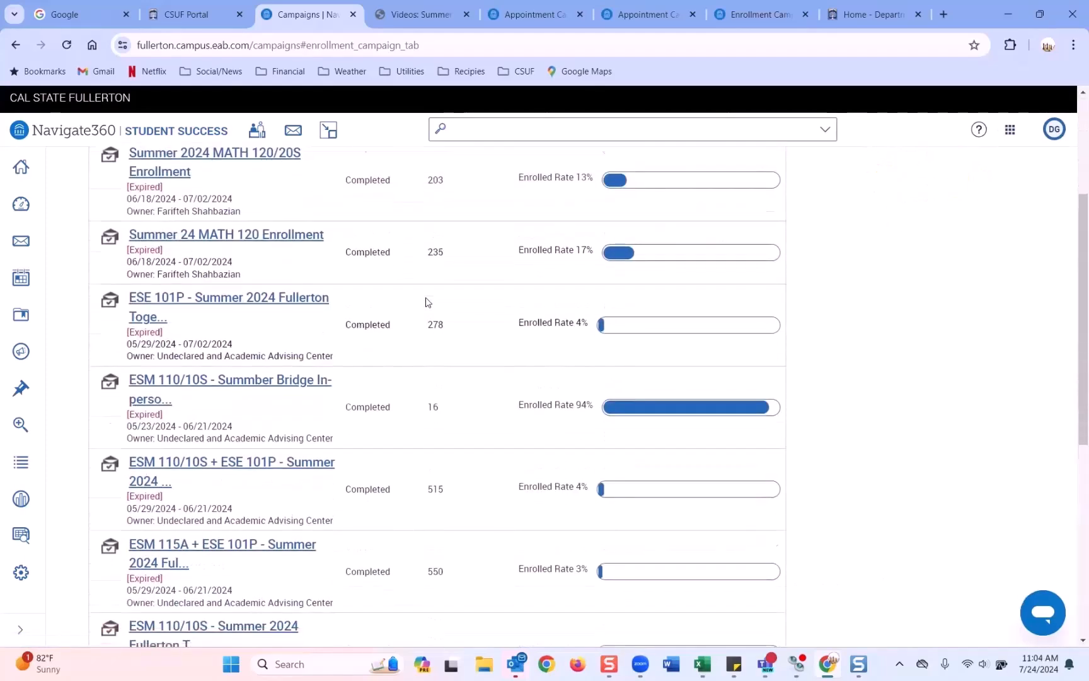
{"action": "scroll", "coordinate": [426, 302], "scroll_direction": "down", "scroll_amount": 1}
{"action": "scroll", "coordinate": [428, 302], "scroll_direction": "up", "scroll_amount": 1}
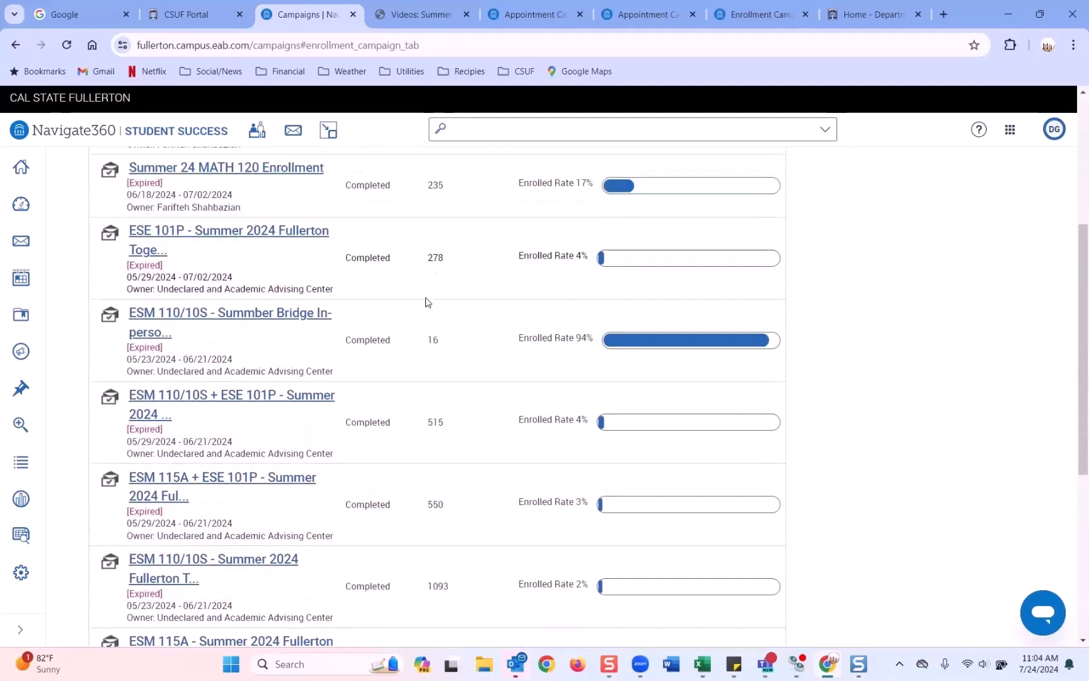
Step: Open the ESM 110/10S Summer Bridge In-Person ONLY campaign and view its 16-student, 94%-enrolled metrics
{"action": "left_click", "coordinate": [255, 319]}
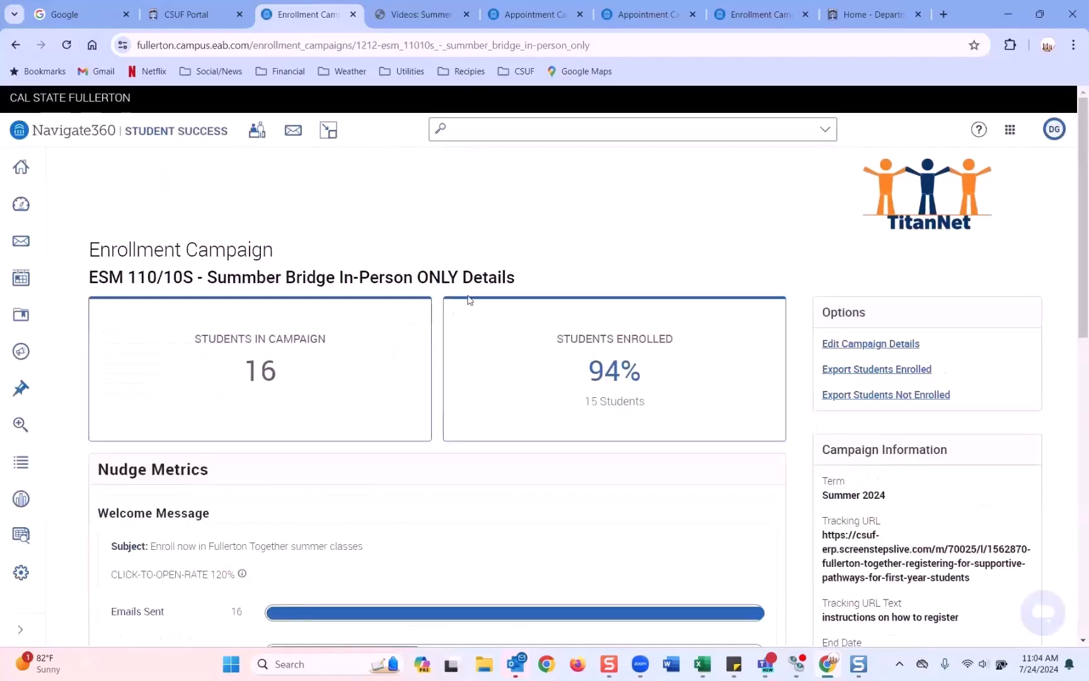
{"action": "scroll", "coordinate": [467, 294], "scroll_direction": "down", "scroll_amount": 2}
{"action": "scroll", "coordinate": [467, 294], "scroll_direction": "up", "scroll_amount": 2}
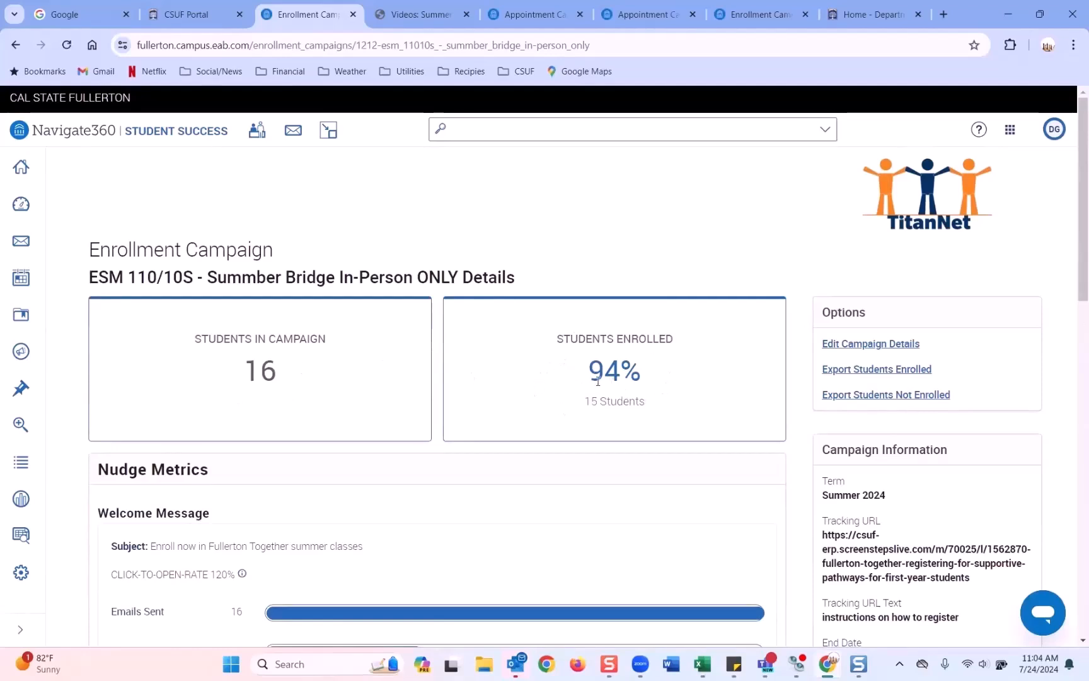
{"action": "scroll", "coordinate": [598, 377], "scroll_direction": "down", "scroll_amount": 3}
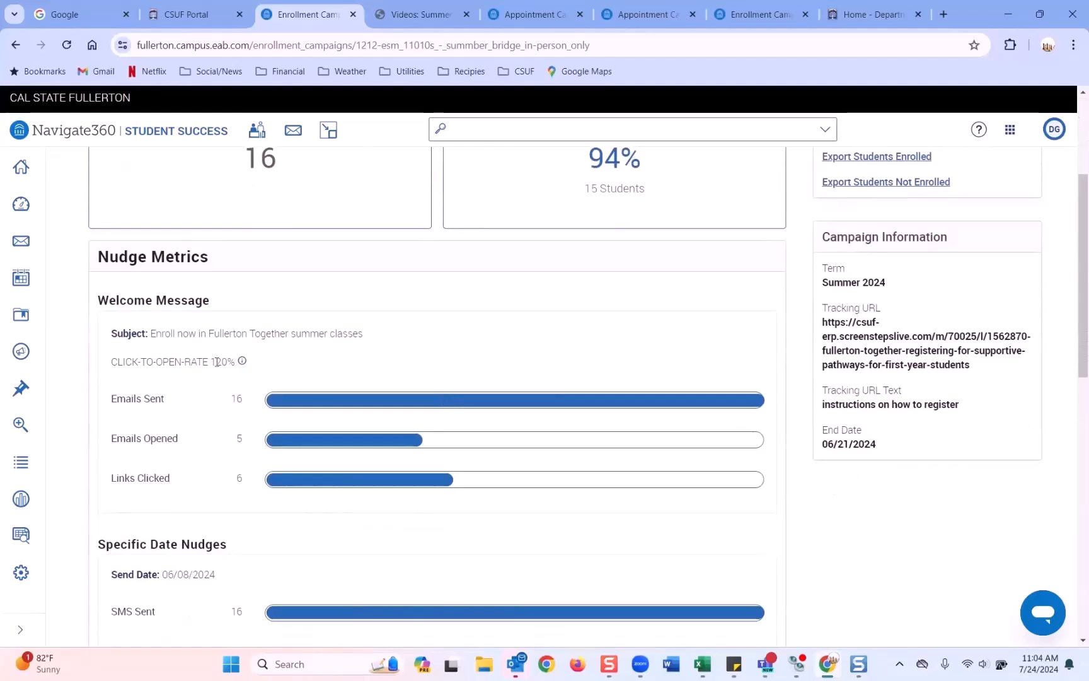
{"action": "left_click", "coordinate": [741, 17]}
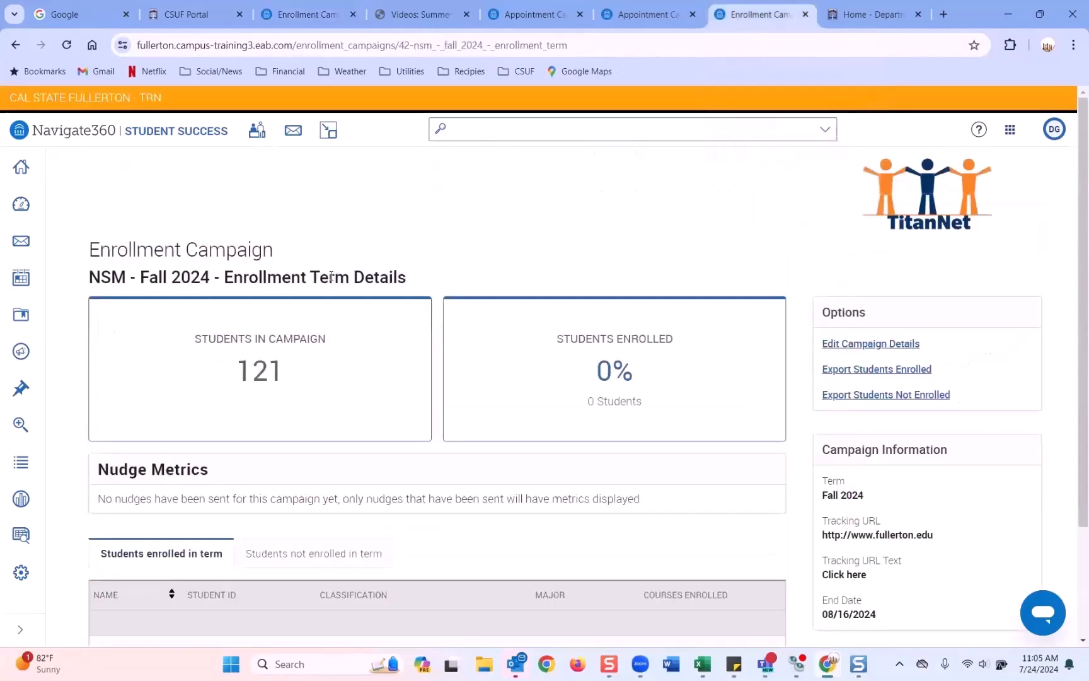
{"action": "scroll", "coordinate": [404, 277], "scroll_direction": "down", "scroll_amount": 1}
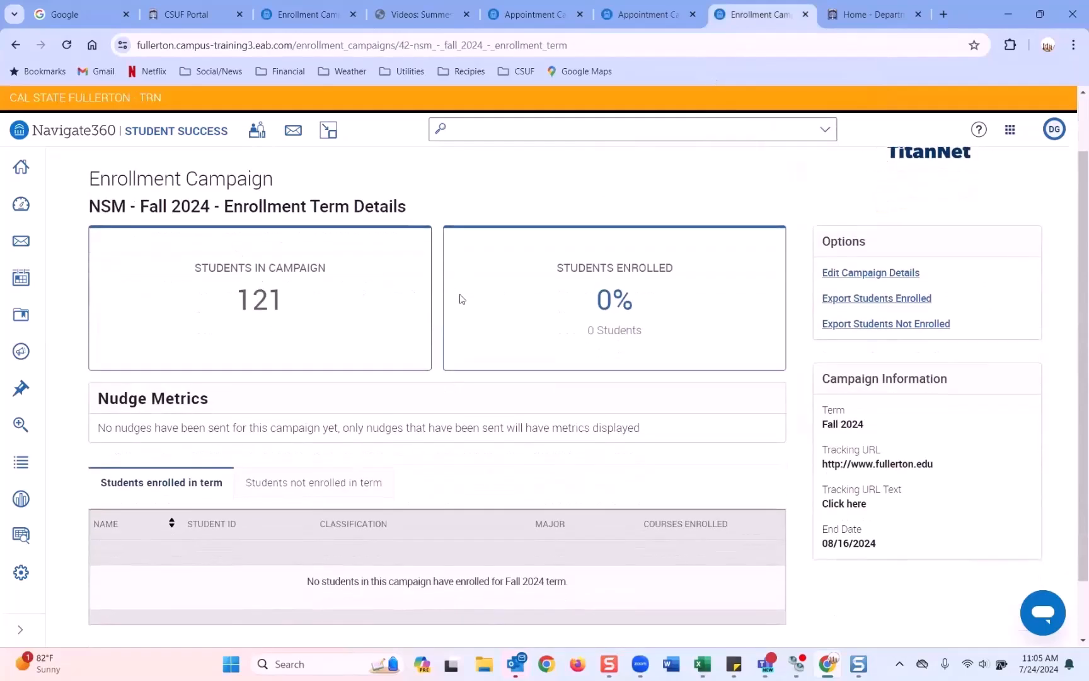
{"action": "scroll", "coordinate": [457, 305], "scroll_direction": "down", "scroll_amount": 1}
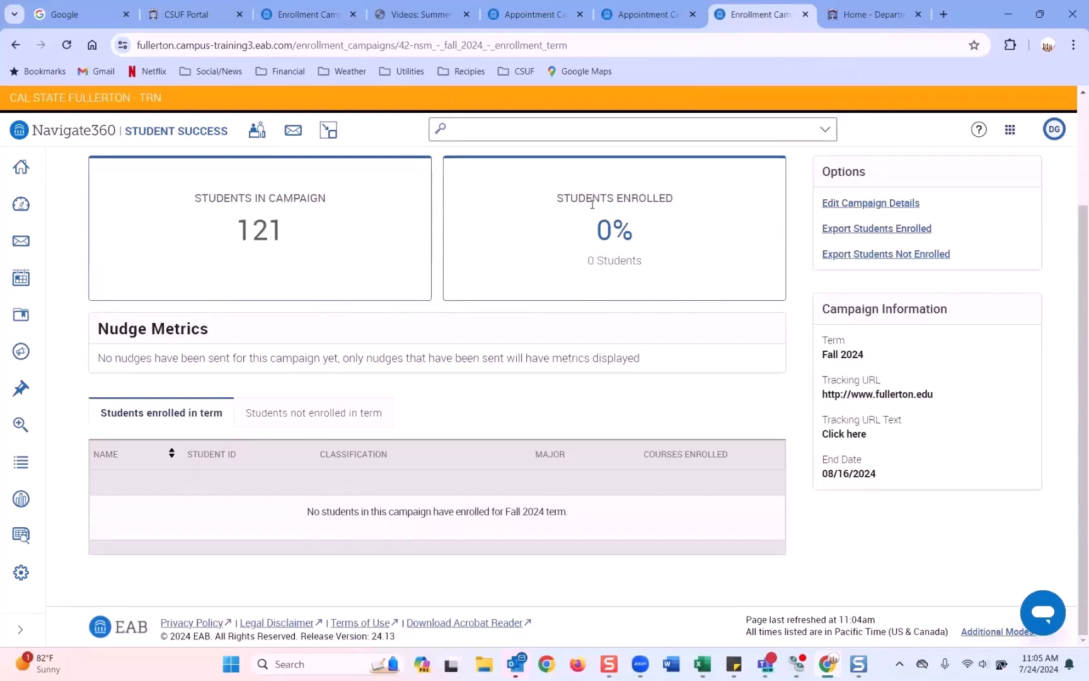
{"action": "left_click", "coordinate": [281, 12]}
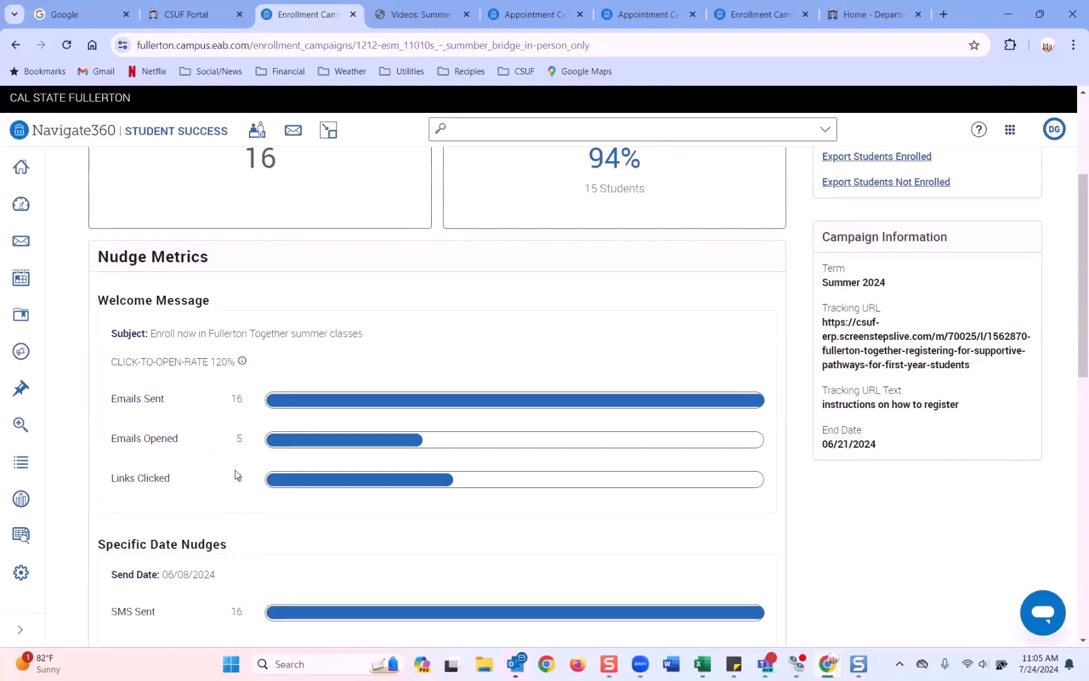
Step: Review the campaign's nudge metrics, including the +1 days and specific-date email nudges
{"action": "scroll", "coordinate": [237, 474], "scroll_direction": "down", "scroll_amount": 1}
{"action": "scroll", "coordinate": [237, 473], "scroll_direction": "down", "scroll_amount": 1}
{"action": "scroll", "coordinate": [207, 493], "scroll_direction": "down", "scroll_amount": 1}
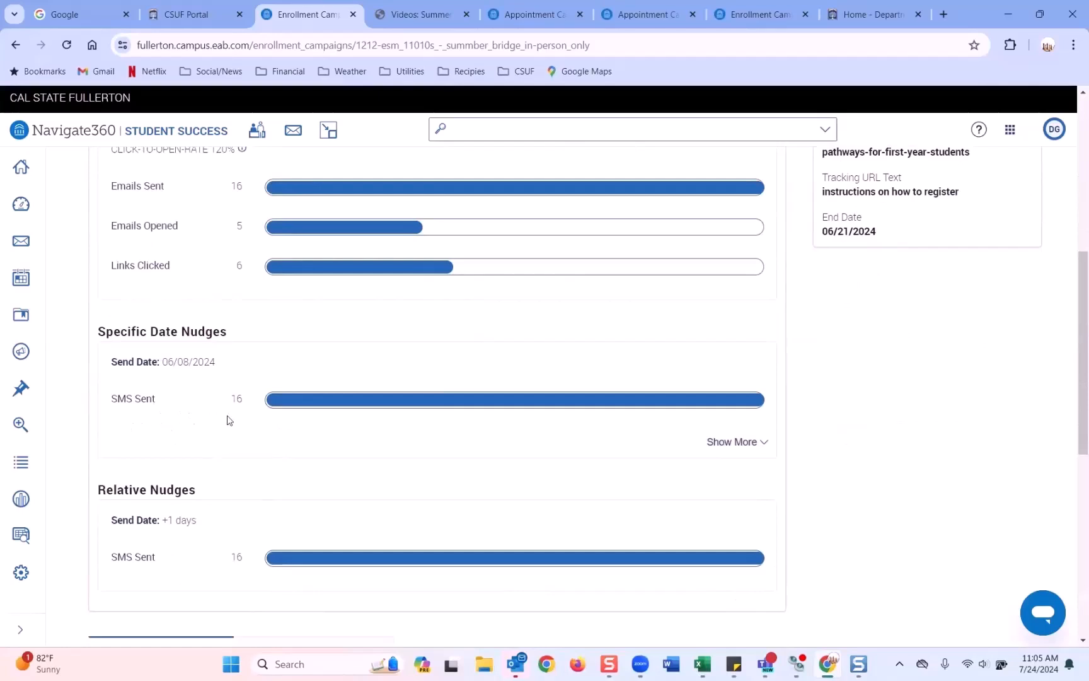
{"action": "scroll", "coordinate": [227, 421], "scroll_direction": "down", "scroll_amount": 1}
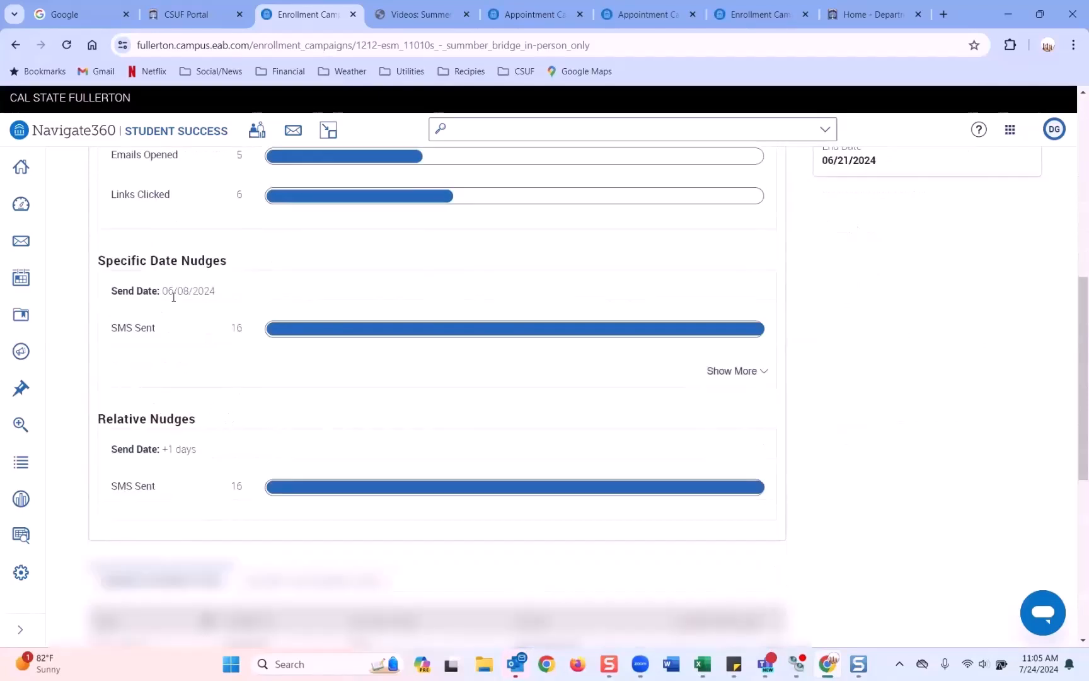
{"action": "scroll", "coordinate": [189, 271], "scroll_direction": "up", "scroll_amount": 3}
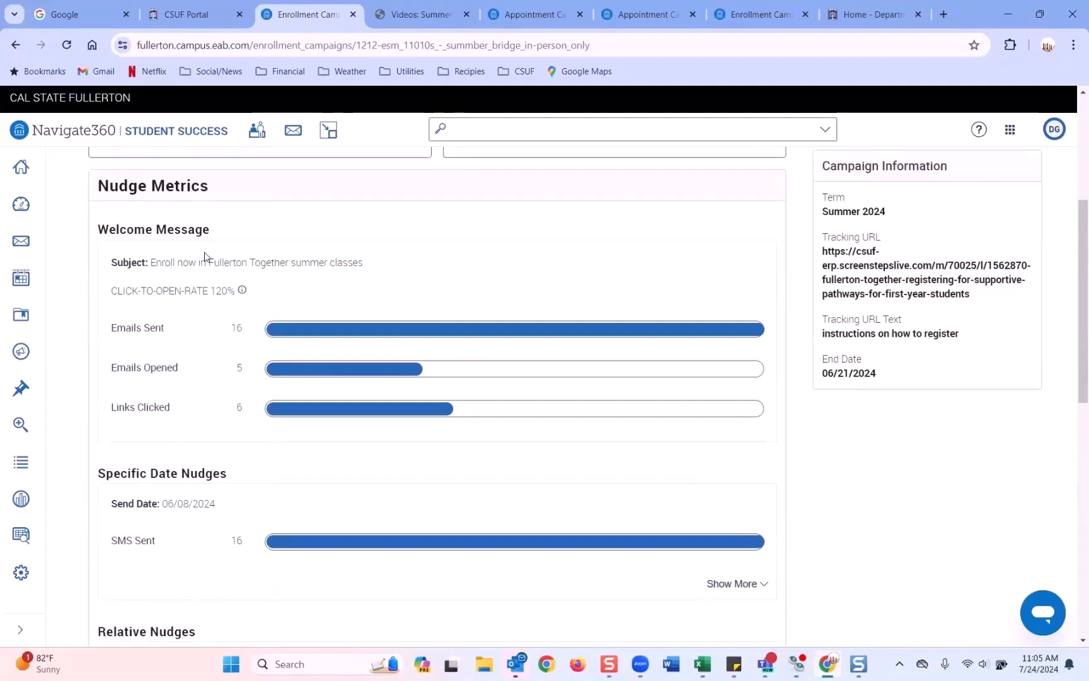
{"action": "scroll", "coordinate": [205, 255], "scroll_direction": "up", "scroll_amount": 3}
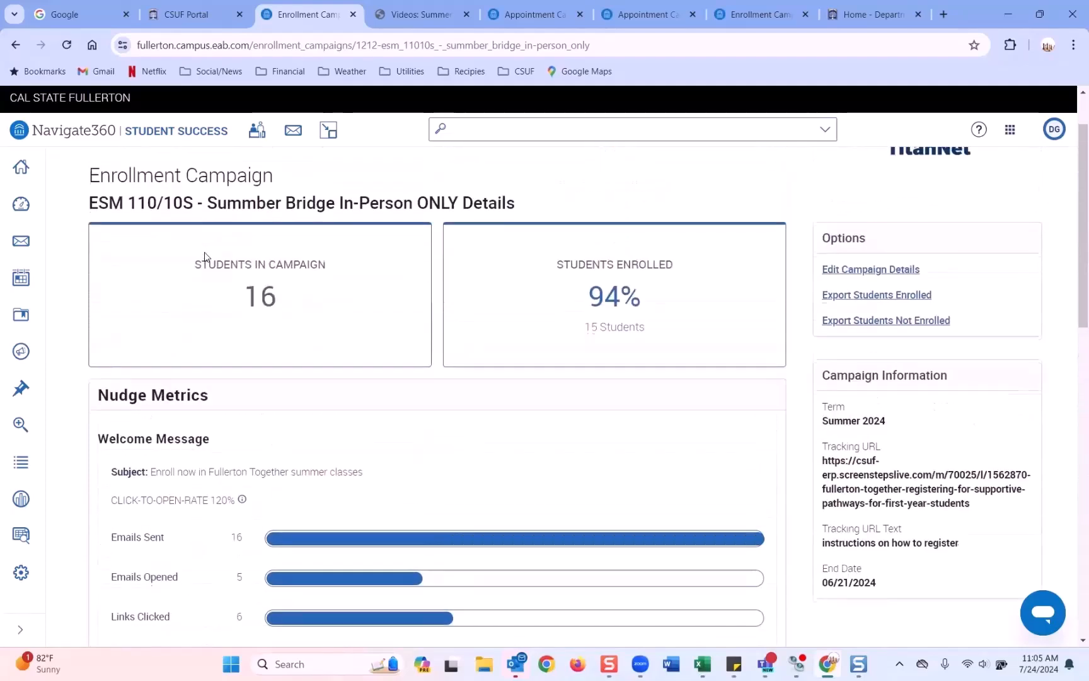
{"action": "scroll", "coordinate": [204, 255], "scroll_direction": "down", "scroll_amount": 8}
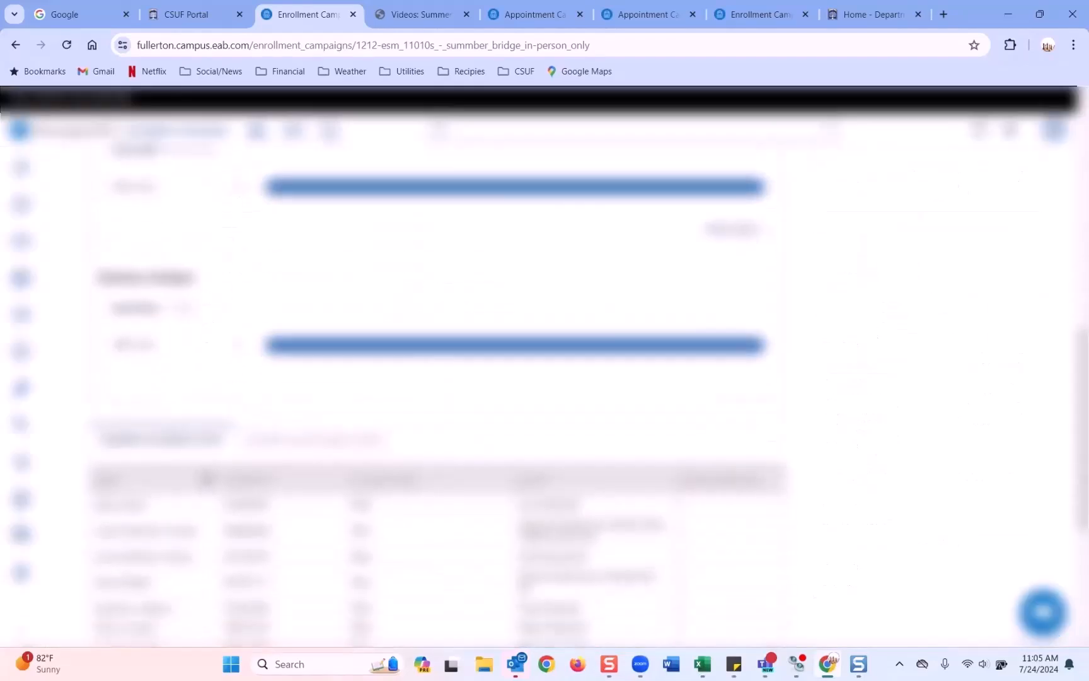
{"action": "scroll", "coordinate": [166, 364], "scroll_direction": "up", "scroll_amount": 3}
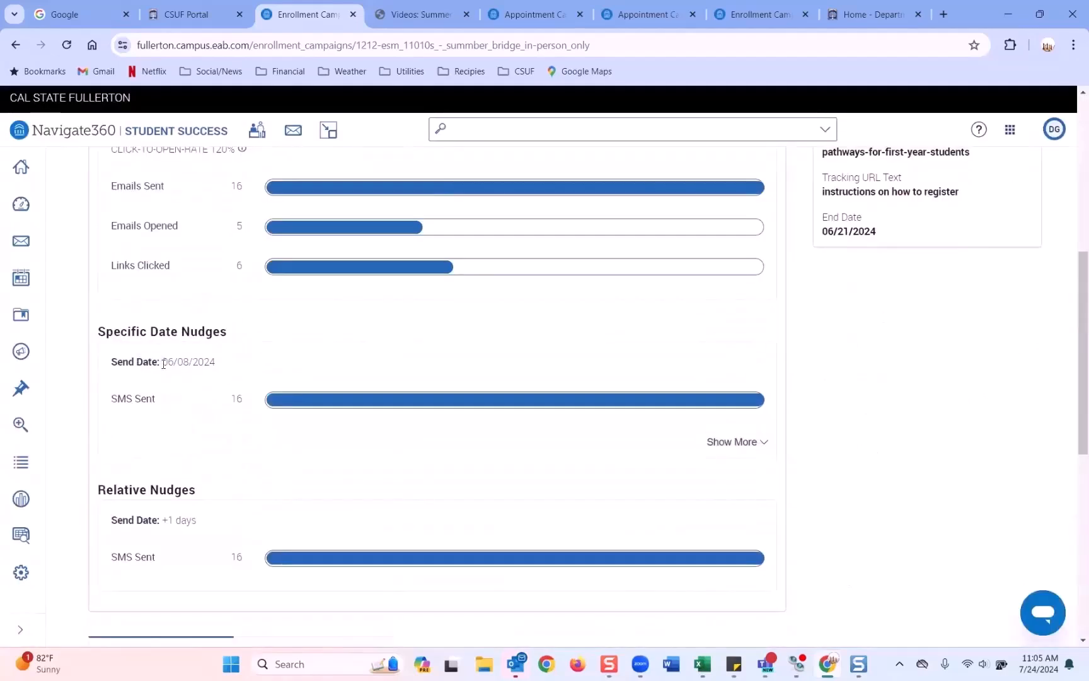
{"action": "scroll", "coordinate": [204, 359], "scroll_direction": "down", "scroll_amount": 1}
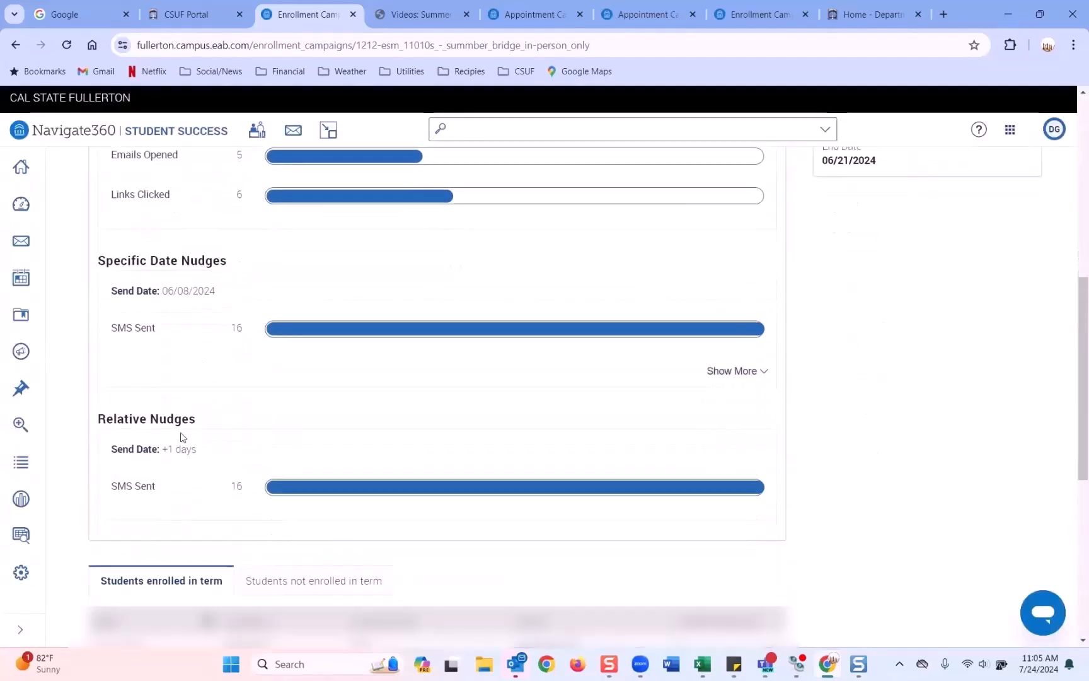
{"action": "left_click_drag", "start_coordinate": [163, 448], "coordinate": [198, 450]}
{"action": "left_click", "coordinate": [714, 373]}
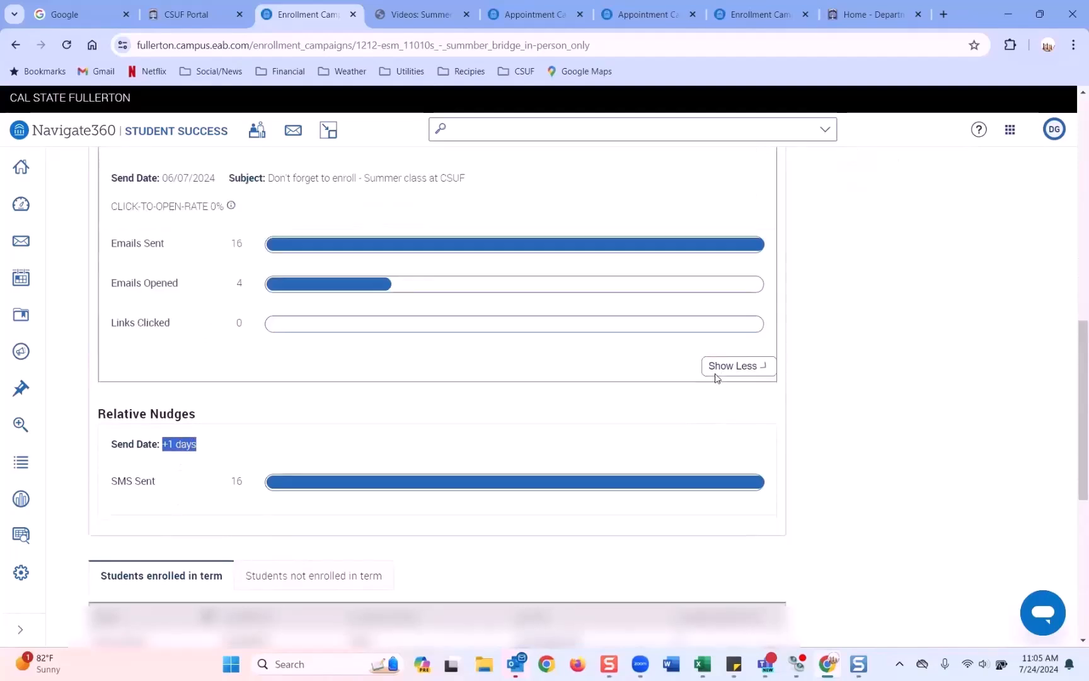
{"action": "scroll", "coordinate": [465, 383], "scroll_direction": "down", "scroll_amount": 4}
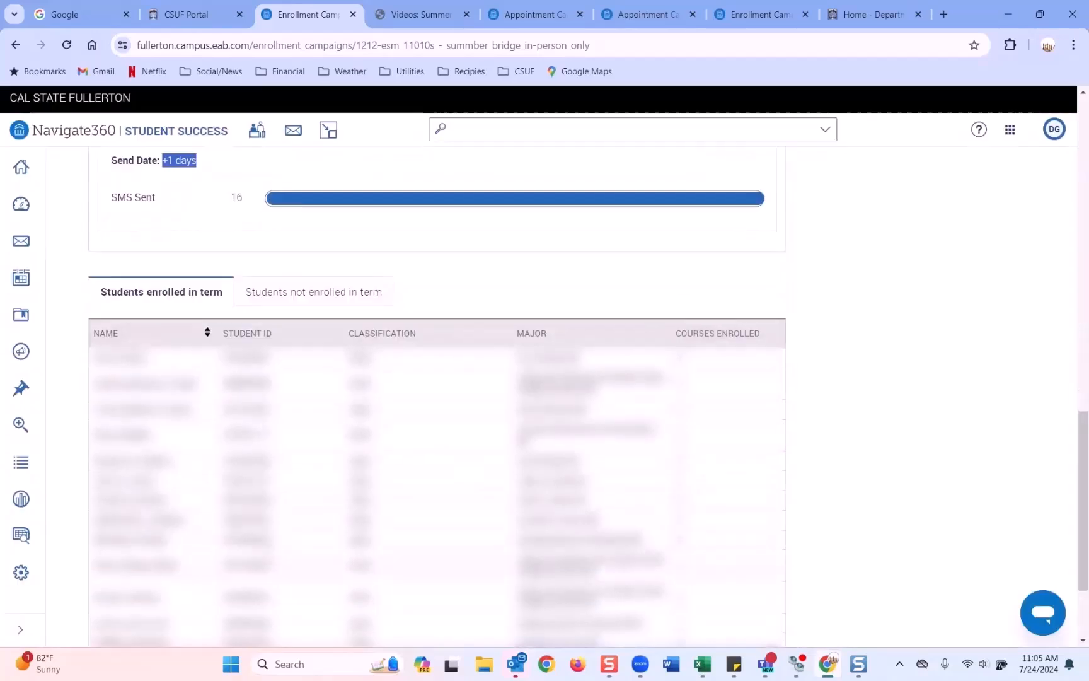
{"action": "scroll", "coordinate": [293, 396], "scroll_direction": "down", "scroll_amount": 2}
{"action": "scroll", "coordinate": [293, 396], "scroll_direction": "up", "scroll_amount": 3}
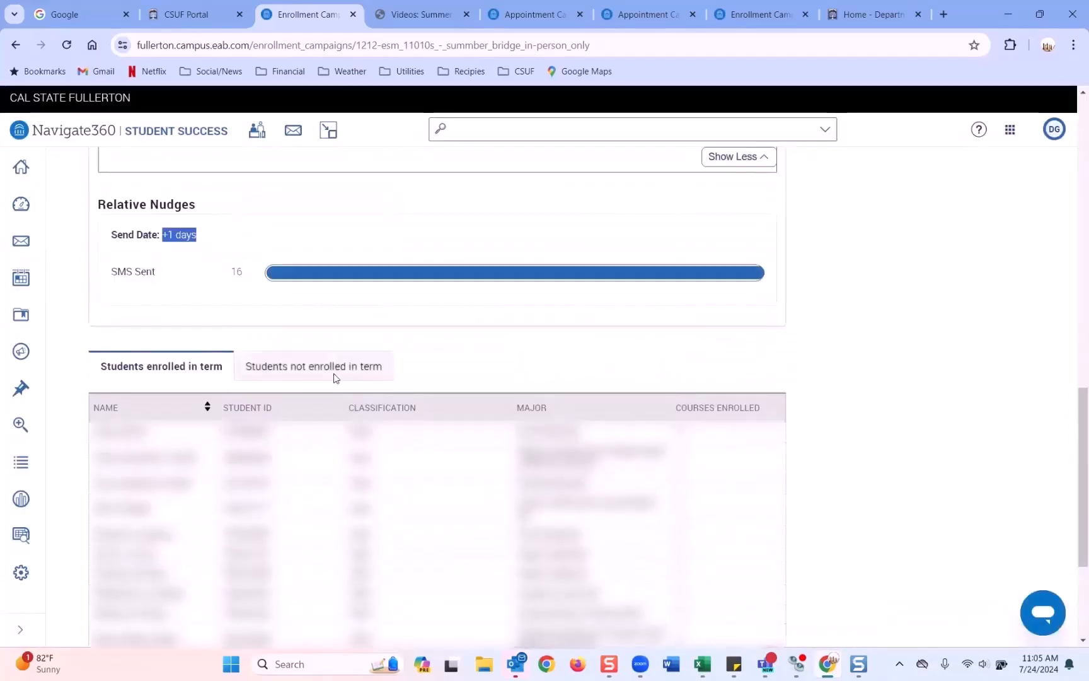
Step: Compare the enrolled and not-enrolled student lists and select the campaign's tracking URL
{"action": "left_click", "coordinate": [391, 383]}
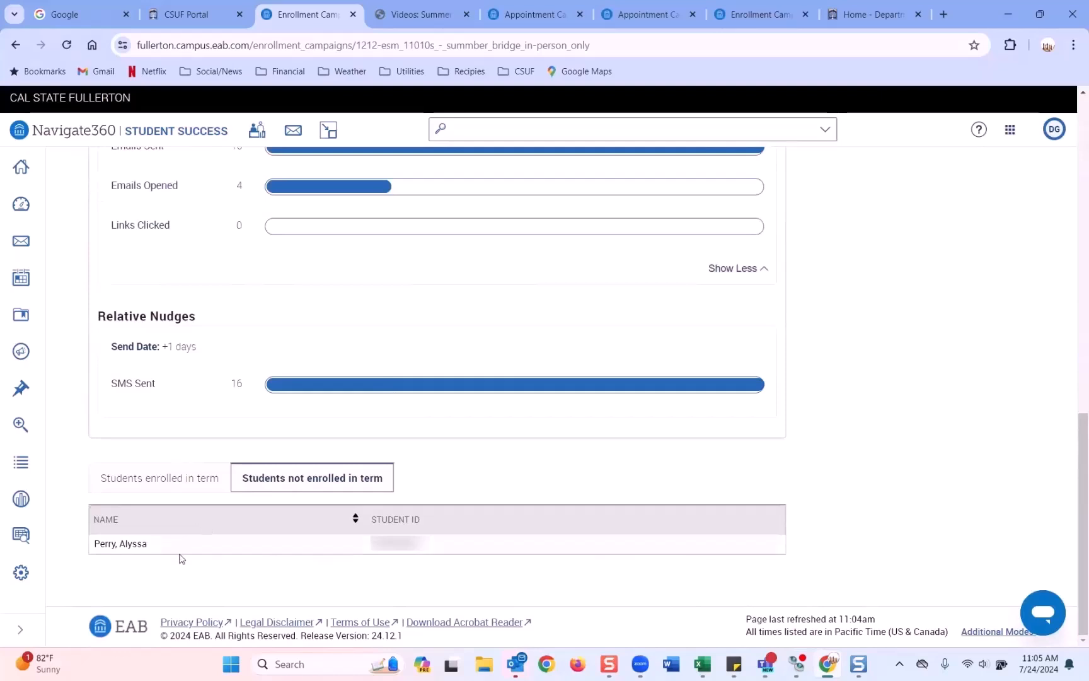
{"action": "left_click", "coordinate": [143, 466]}
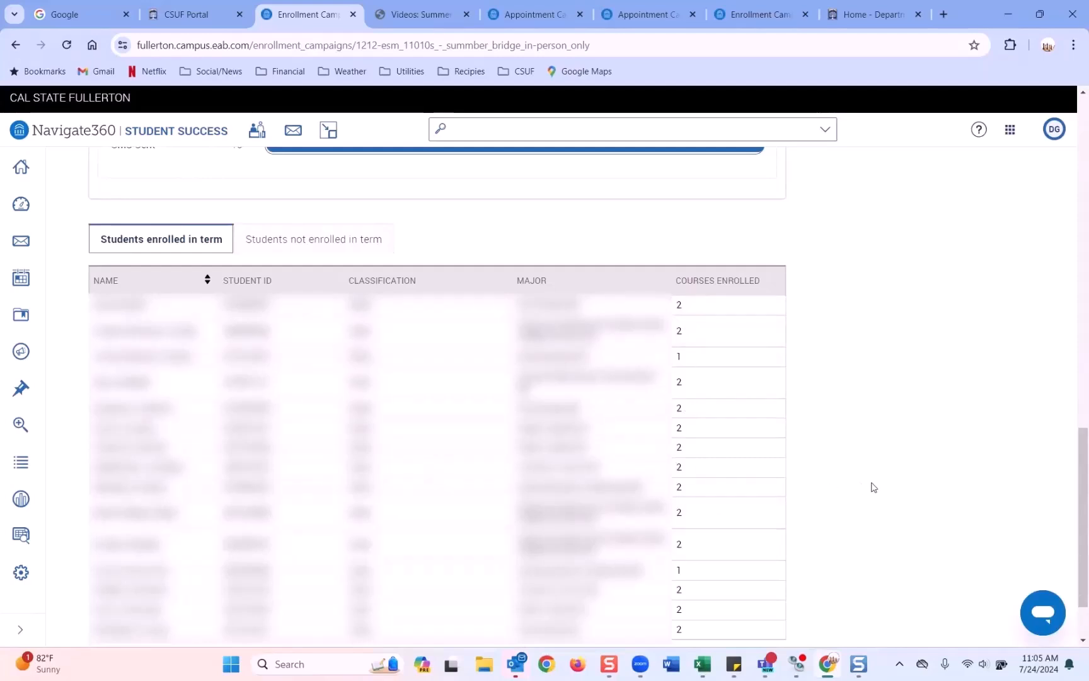
{"action": "scroll", "coordinate": [874, 487], "scroll_direction": "down", "scroll_amount": 2}
{"action": "scroll", "coordinate": [874, 487], "scroll_direction": "up", "scroll_amount": 1}
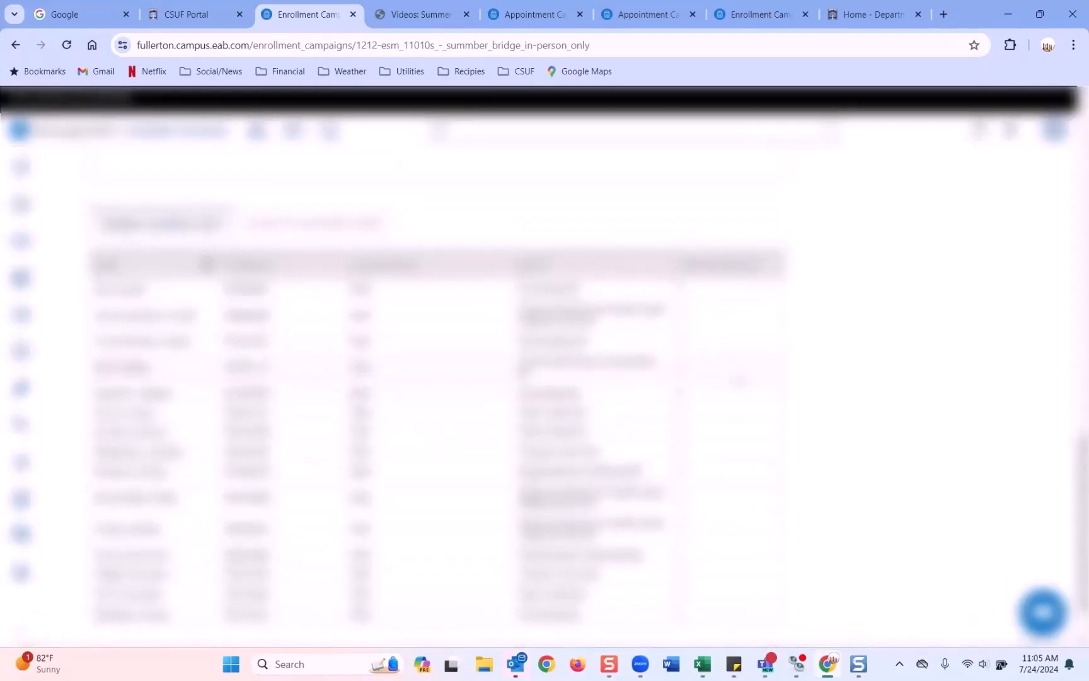
{"action": "scroll", "coordinate": [874, 487], "scroll_direction": "up", "scroll_amount": 4}
{"action": "scroll", "coordinate": [844, 388], "scroll_direction": "up", "scroll_amount": 10}
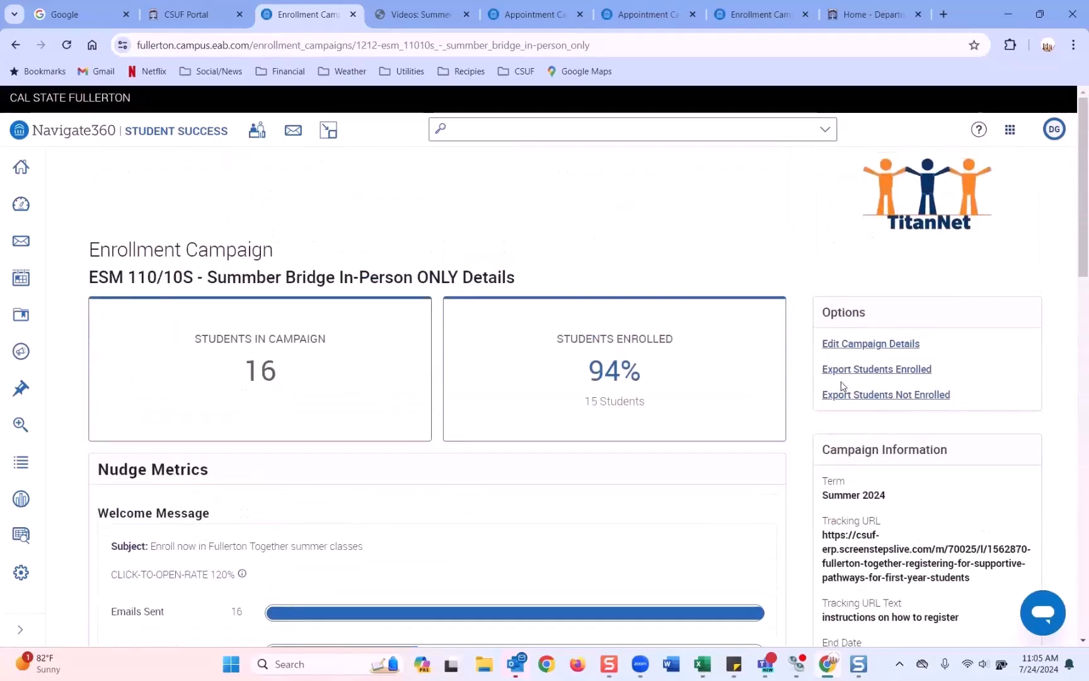
{"action": "scroll", "coordinate": [842, 385], "scroll_direction": "down", "scroll_amount": 2}
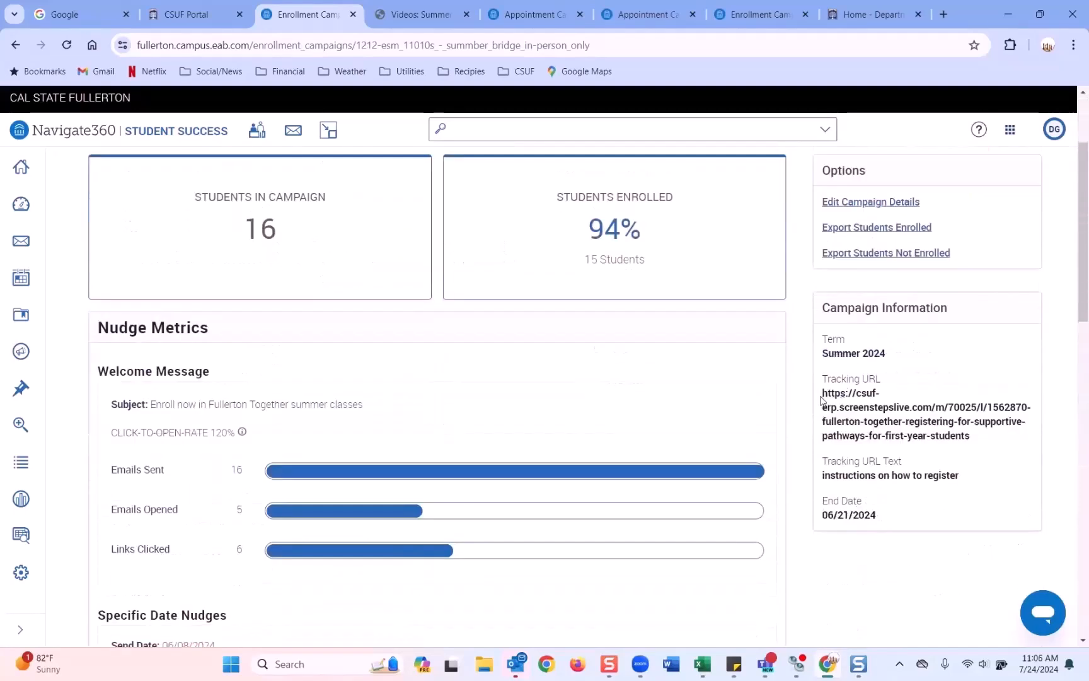
{"action": "left_click_drag", "start_coordinate": [822, 395], "coordinate": [973, 440]}
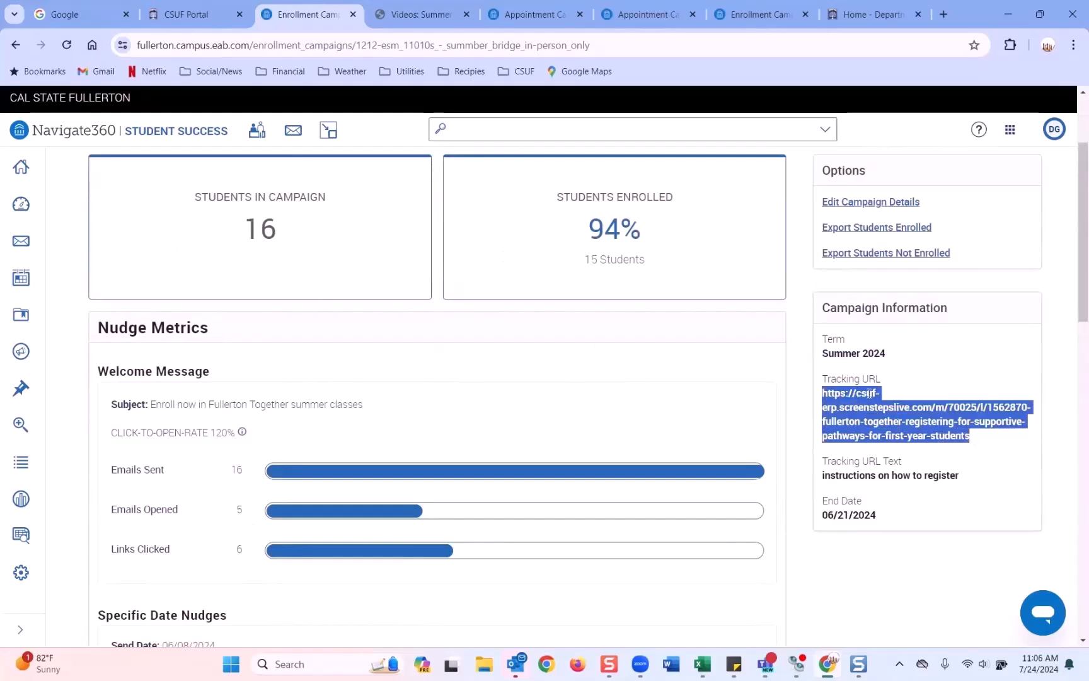
Step: Show the single student not enrolled in the term, then return to the page top
{"action": "scroll", "coordinate": [563, 386], "scroll_direction": "up", "scroll_amount": 2}
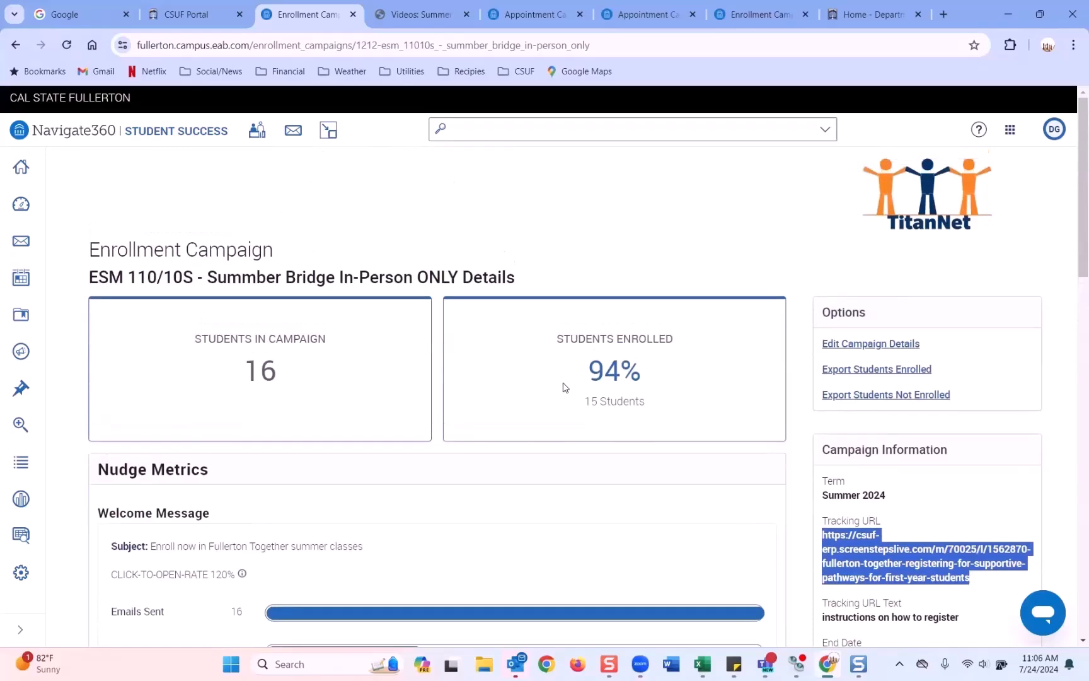
{"action": "scroll", "coordinate": [563, 386], "scroll_direction": "down", "scroll_amount": 5}
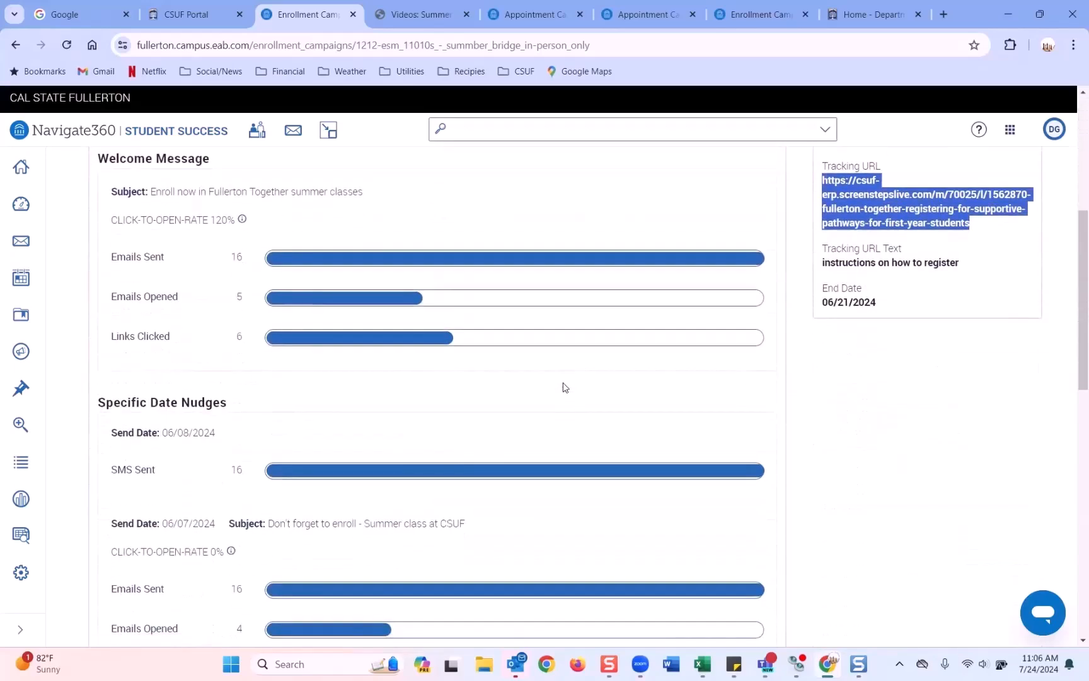
{"action": "scroll", "coordinate": [563, 386], "scroll_direction": "up", "scroll_amount": 4}
{"action": "scroll", "coordinate": [565, 387], "scroll_direction": "up", "scroll_amount": 1}
{"action": "scroll", "coordinate": [832, 462], "scroll_direction": "down", "scroll_amount": 2}
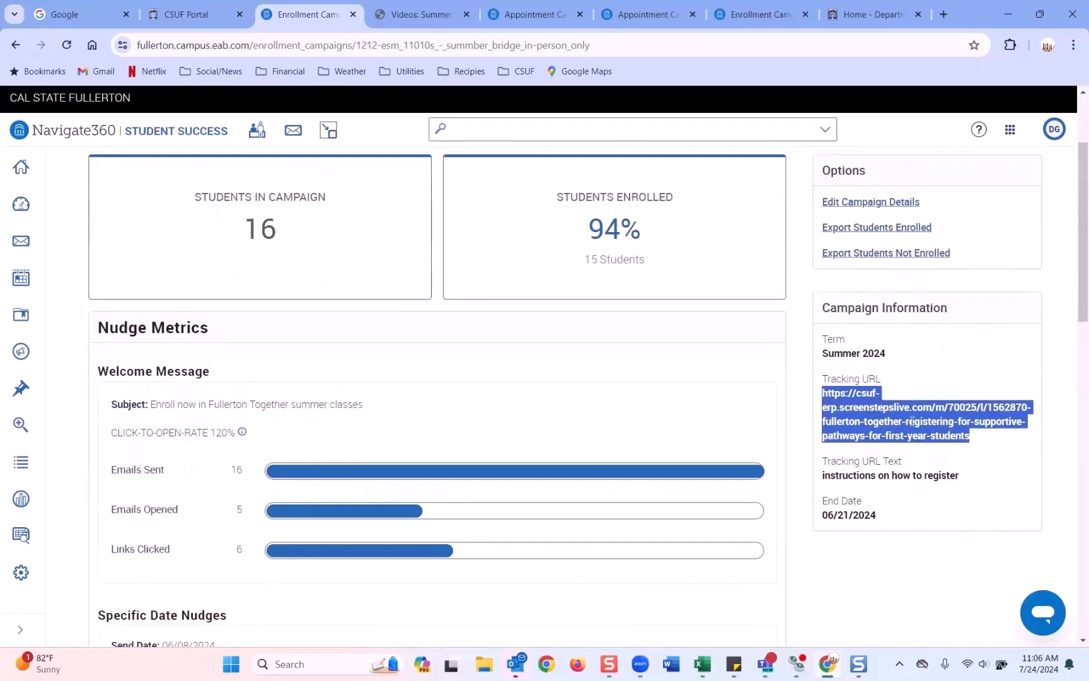
{"action": "scroll", "coordinate": [836, 395], "scroll_direction": "up", "scroll_amount": 2}
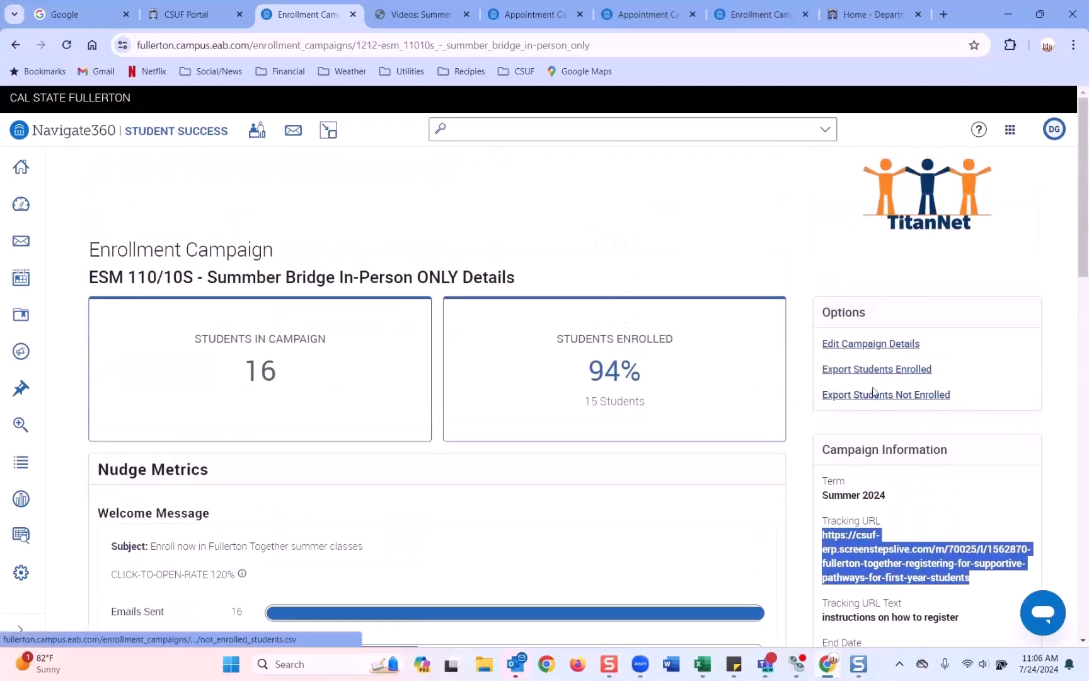
{"action": "scroll", "coordinate": [793, 455], "scroll_direction": "down", "scroll_amount": 3}
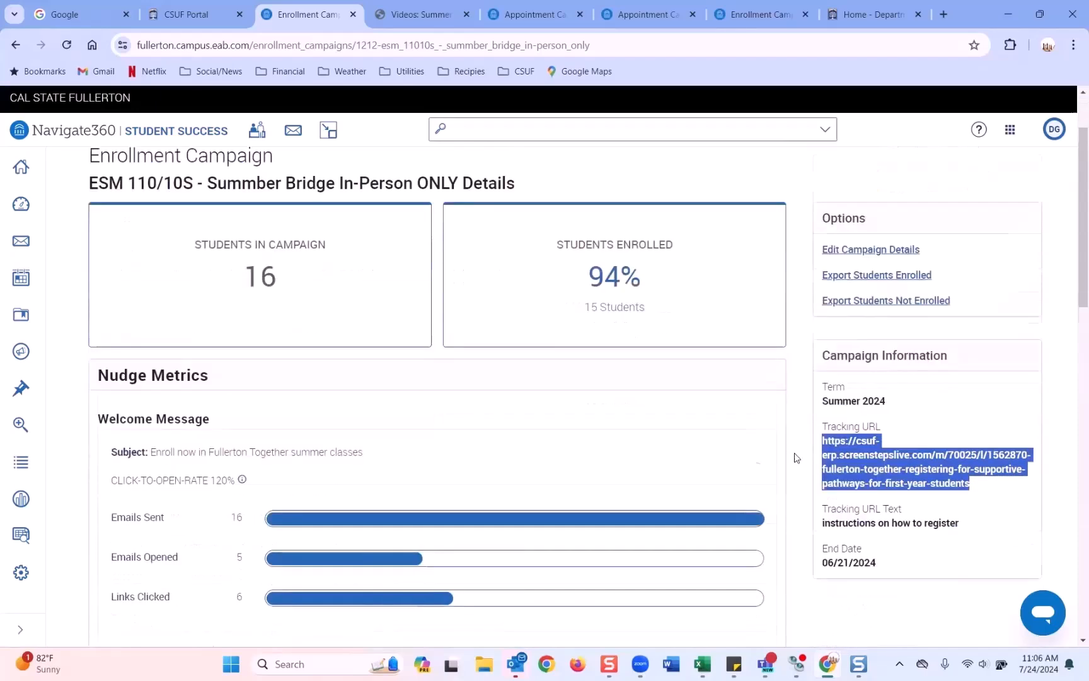
{"action": "scroll", "coordinate": [796, 444], "scroll_direction": "up", "scroll_amount": 3}
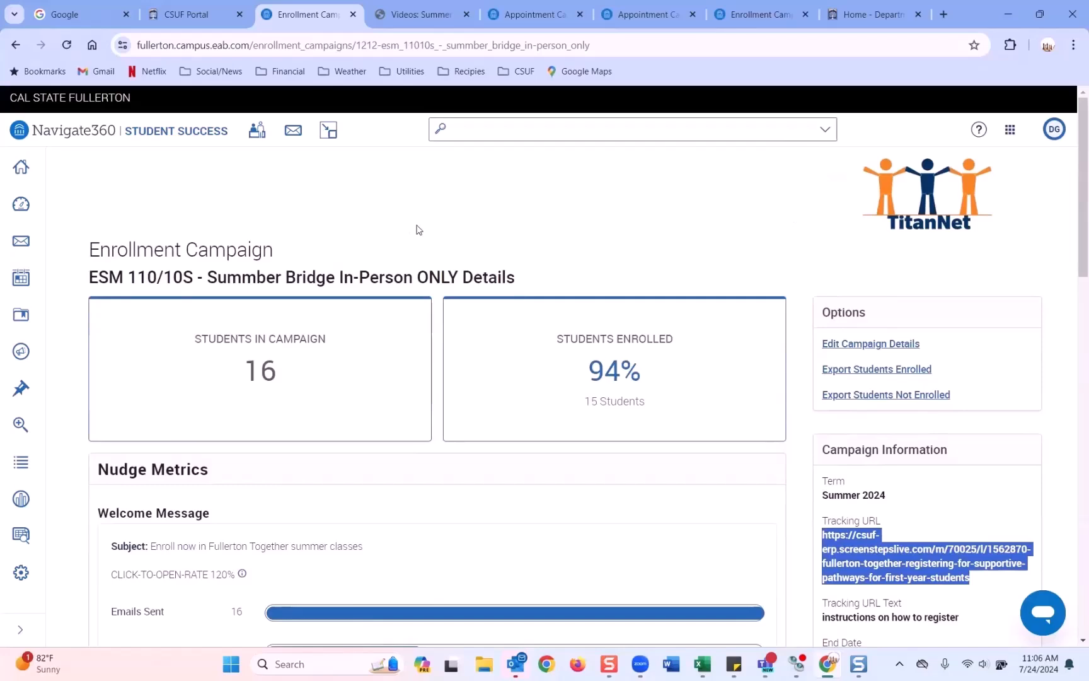
{"action": "scroll", "coordinate": [416, 230], "scroll_direction": "down", "scroll_amount": 10}
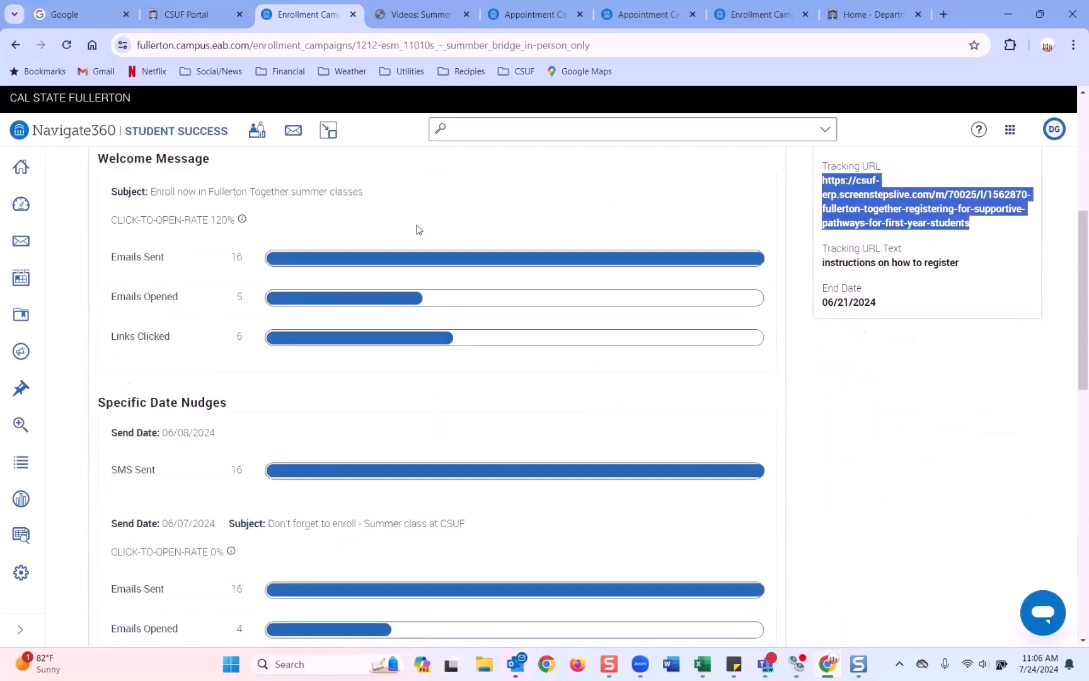
{"action": "left_click", "coordinate": [302, 215]}
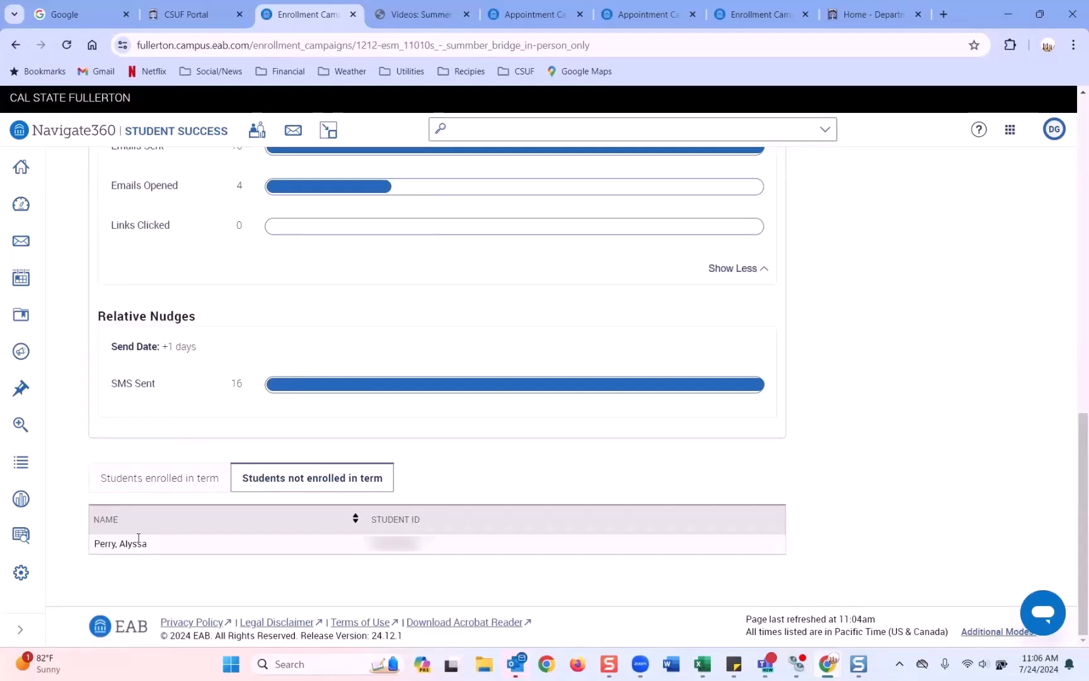
{"action": "scroll", "coordinate": [131, 537], "scroll_direction": "up", "scroll_amount": 15}
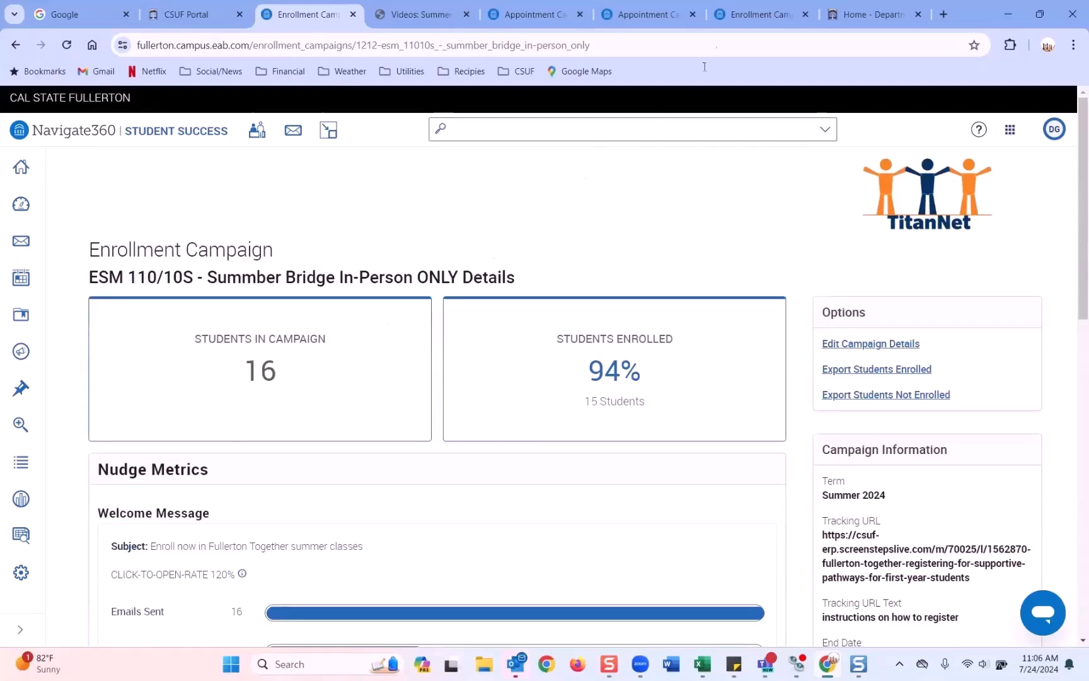
Step: Switch to the AAC - Summer 2024 - New Student Advising campaign and view its unscheduled students
{"action": "left_click", "coordinate": [754, 17]}
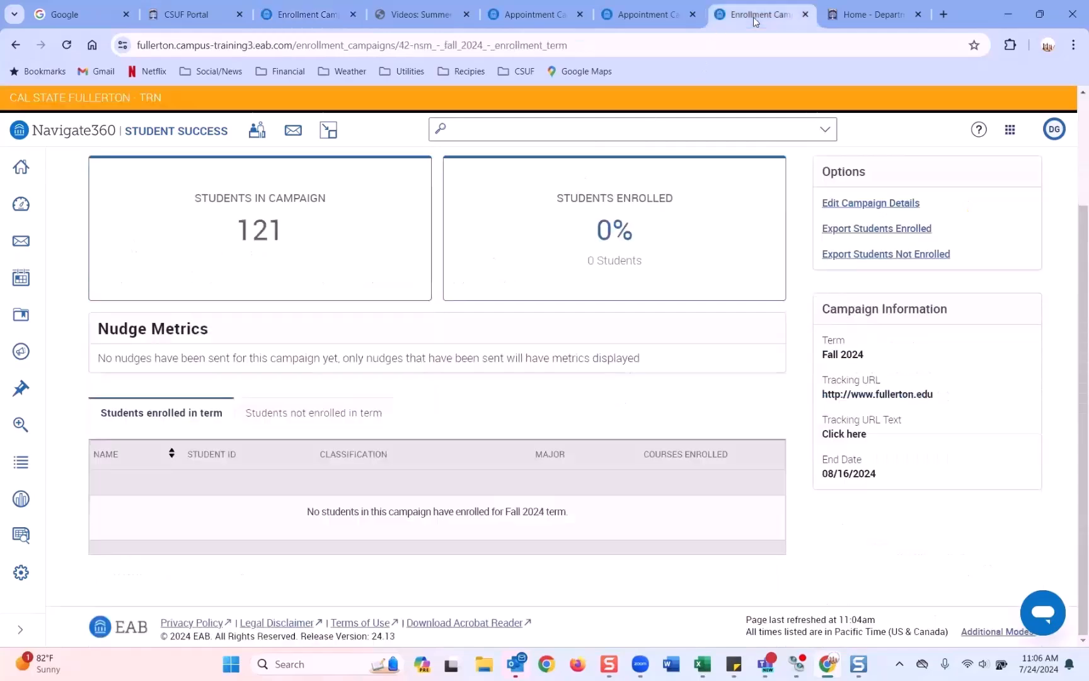
{"action": "left_click", "coordinate": [643, 19]}
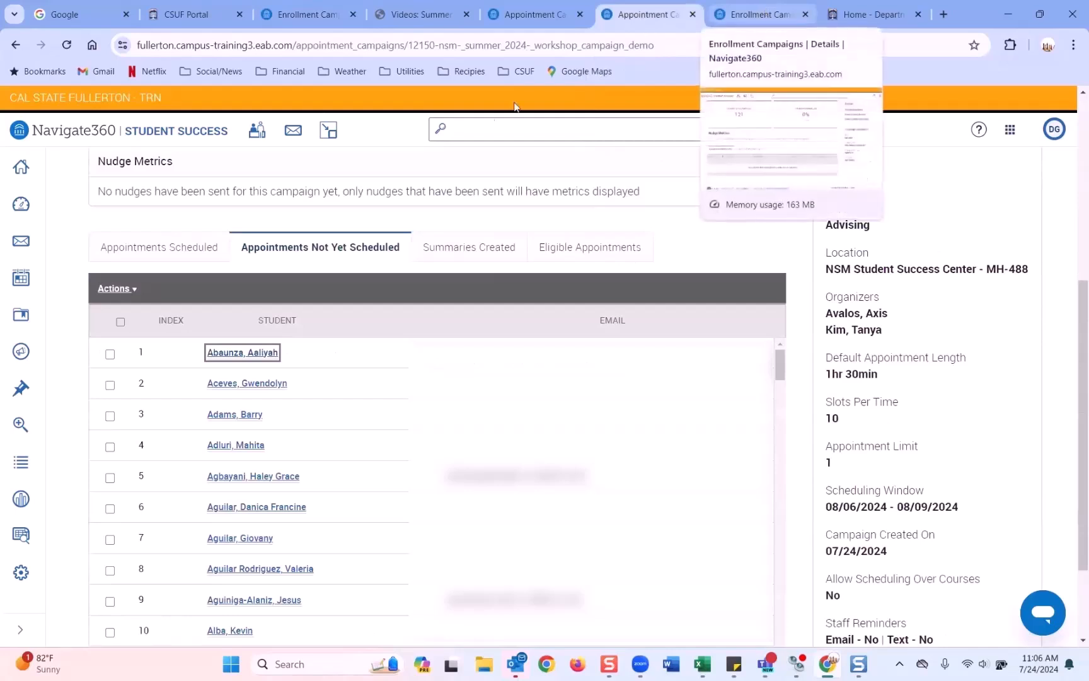
{"action": "left_click", "coordinate": [542, 14]}
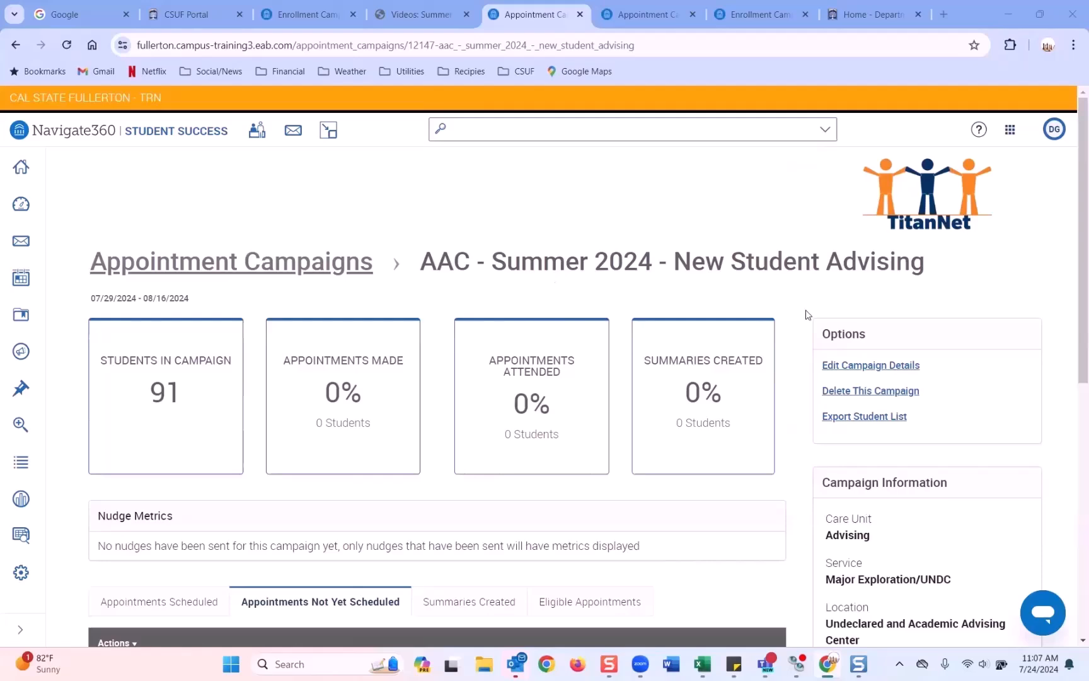
{"action": "scroll", "coordinate": [365, 497], "scroll_direction": "down", "scroll_amount": 5}
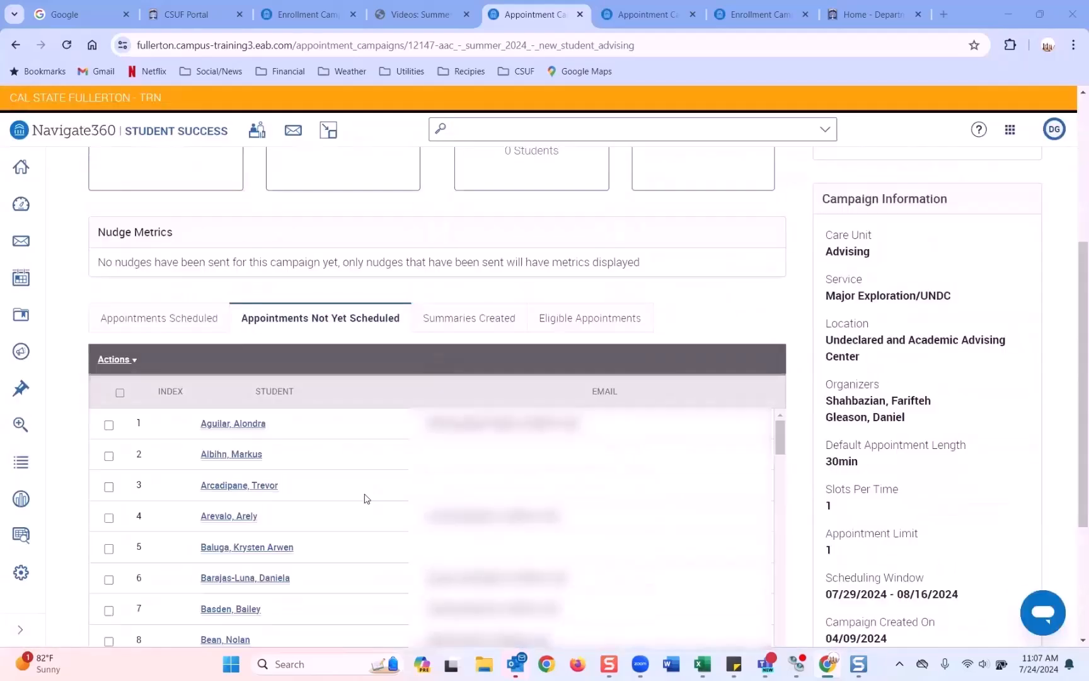
Step: Open the first unscheduled student's profile and look through it
{"action": "left_click", "coordinate": [228, 427]}
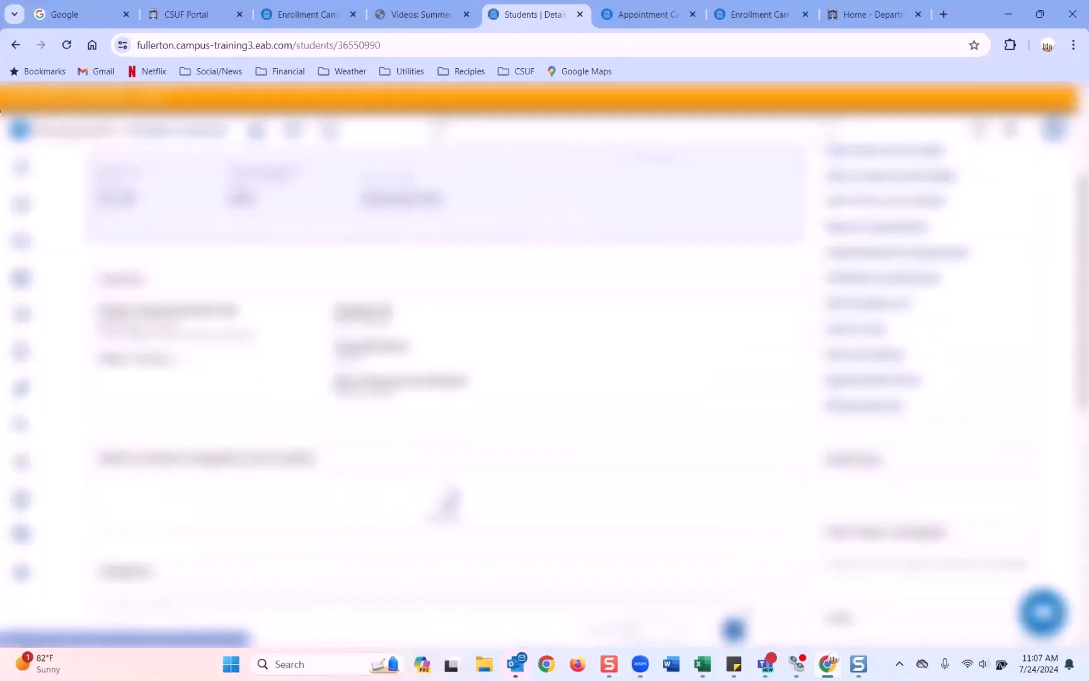
{"action": "scroll", "coordinate": [831, 398], "scroll_direction": "down", "scroll_amount": 5}
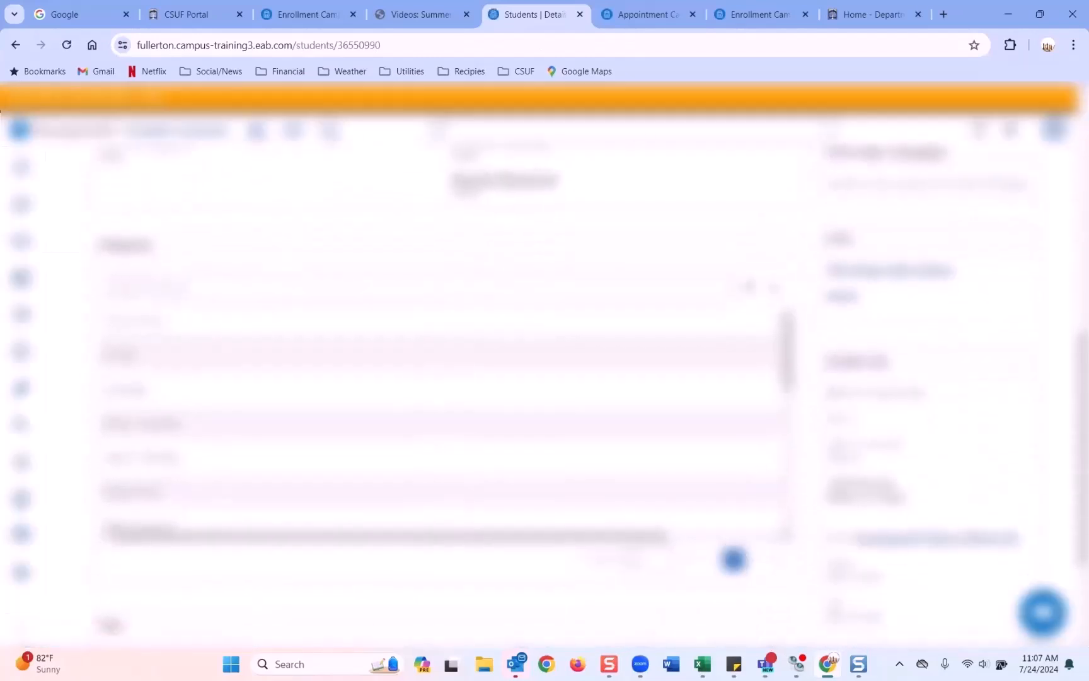
{"action": "scroll", "coordinate": [561, 397], "scroll_direction": "up", "scroll_amount": 2}
{"action": "scroll", "coordinate": [441, 378], "scroll_direction": "up", "scroll_amount": 4}
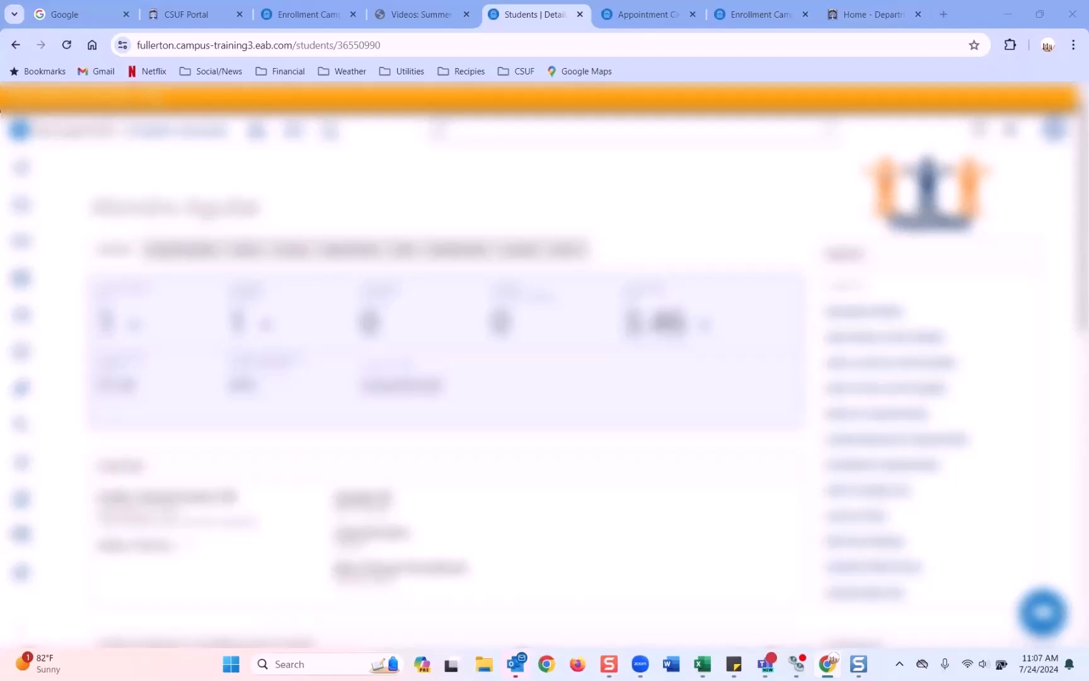
Step: Reopen AAC - Summer 2024 - New Student Advising via Appointment Campaigns and list its still-unscheduled students
{"action": "left_click", "coordinate": [640, 20]}
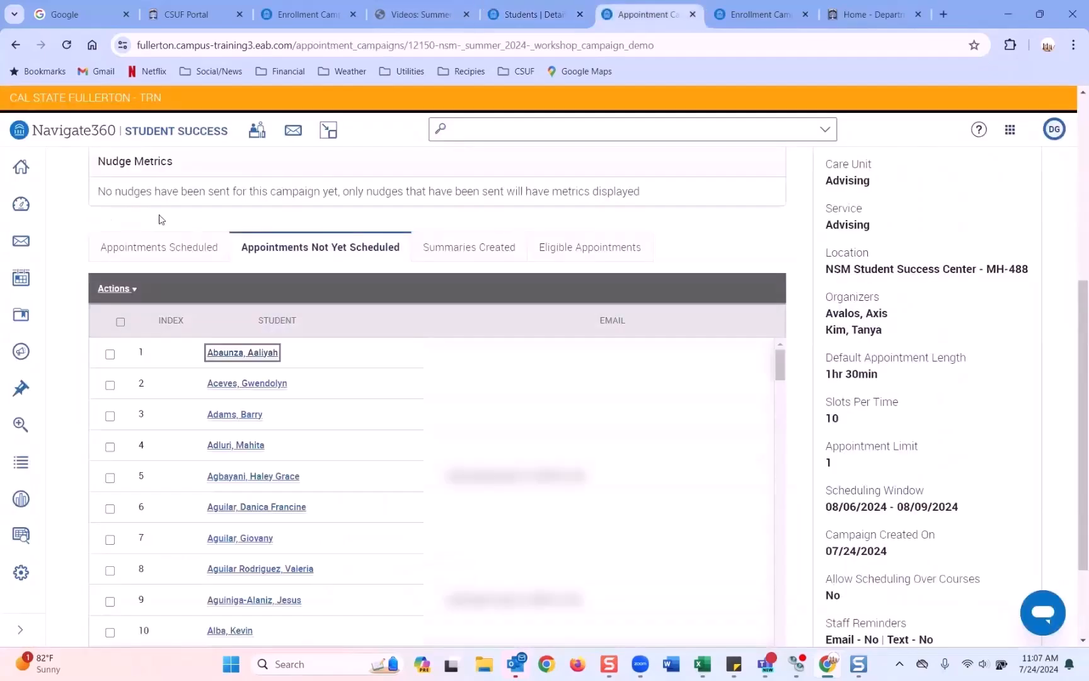
{"action": "left_click", "coordinate": [20, 351]}
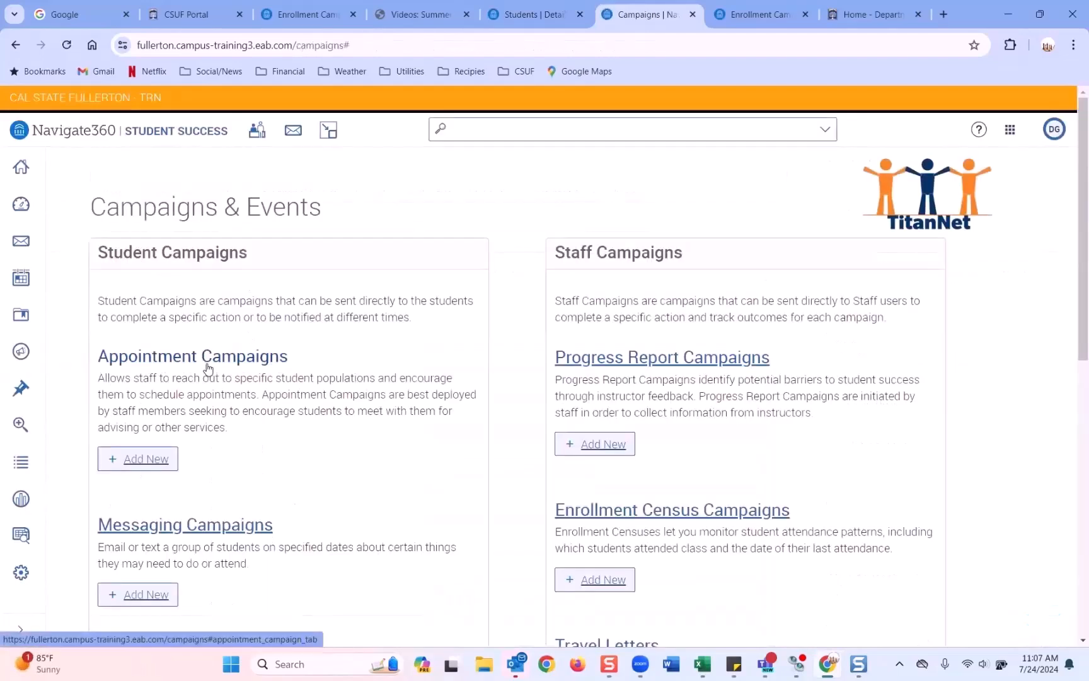
{"action": "left_click", "coordinate": [218, 363]}
{"action": "scroll", "coordinate": [170, 385], "scroll_direction": "down", "scroll_amount": 1}
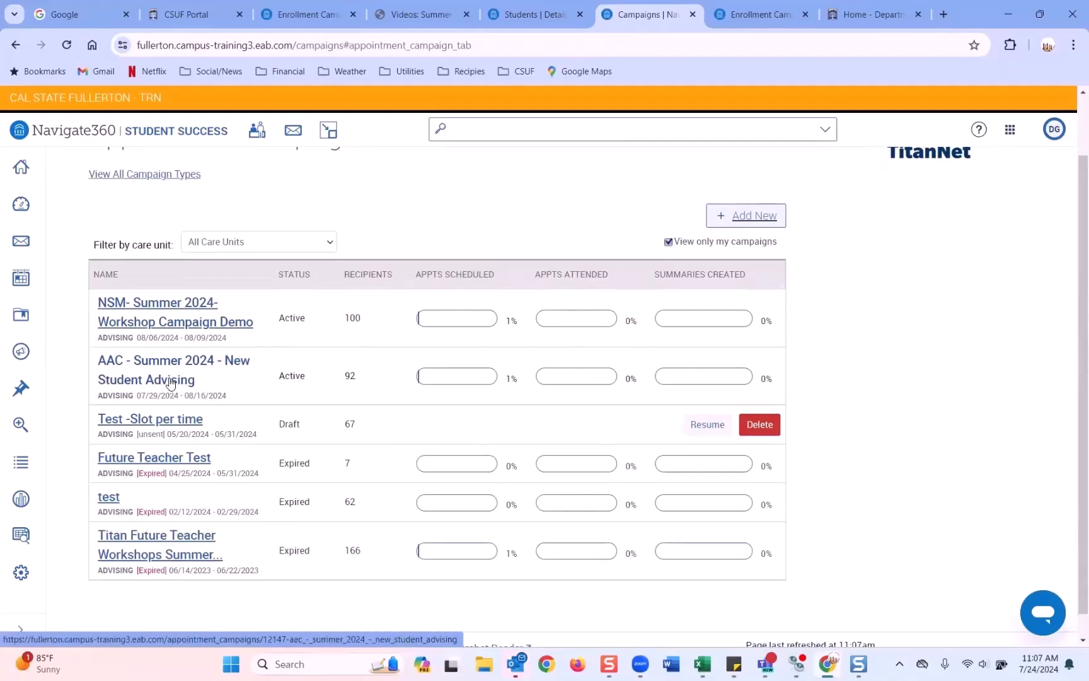
{"action": "left_click", "coordinate": [170, 381]}
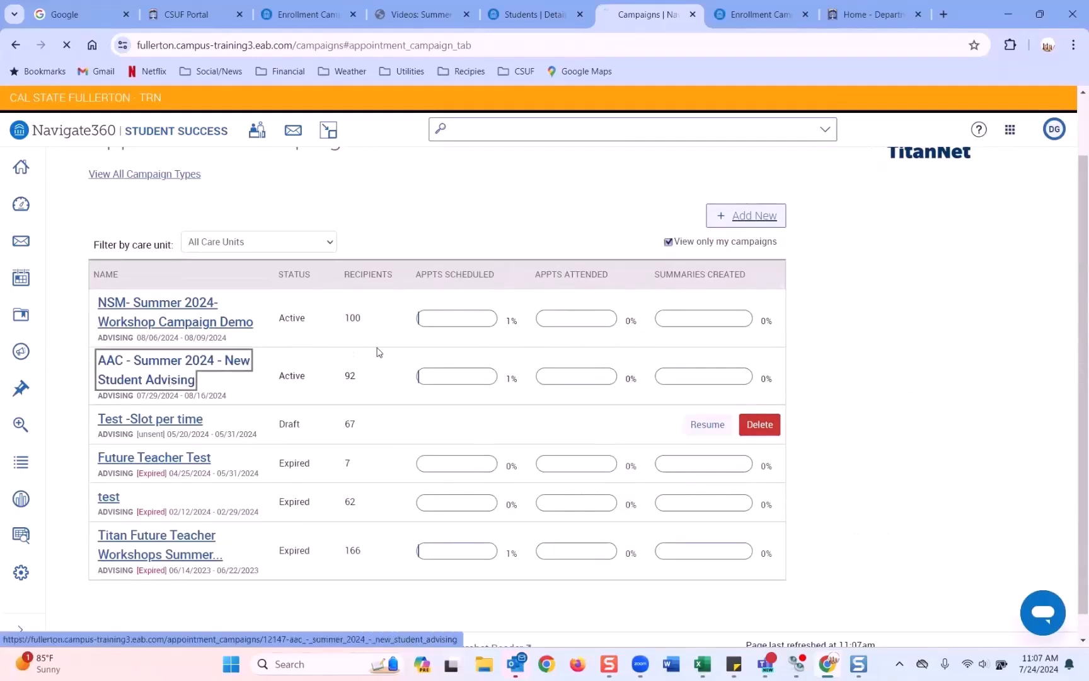
{"action": "scroll", "coordinate": [275, 370], "scroll_direction": "down", "scroll_amount": 10}
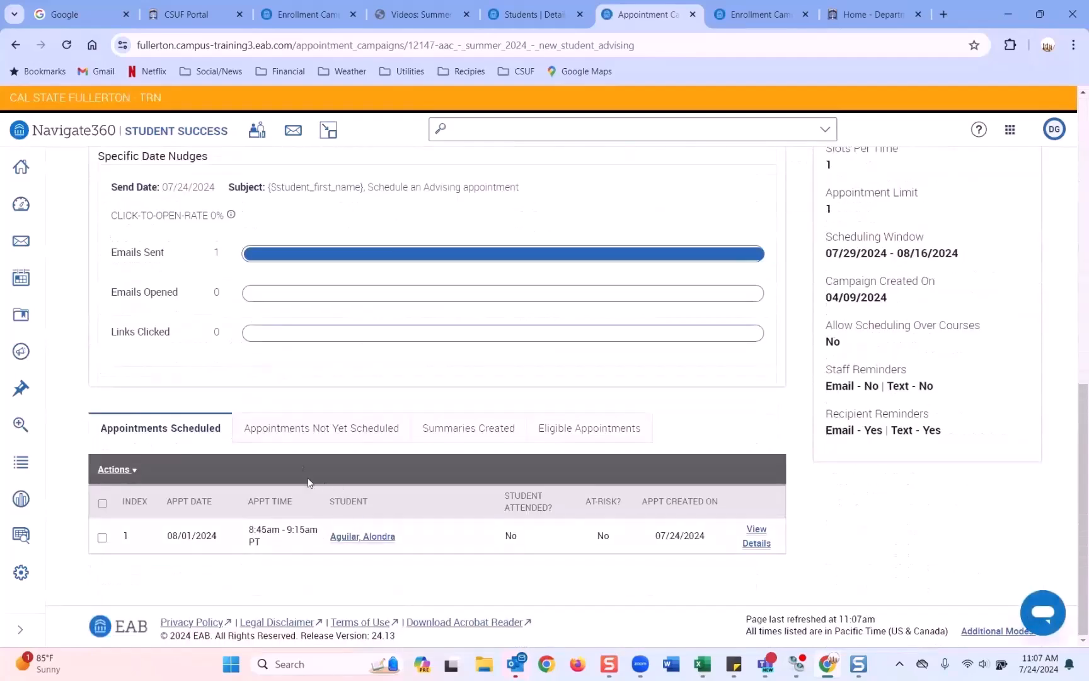
{"action": "left_click", "coordinate": [301, 434]}
{"action": "right_click", "coordinate": [214, 535]}
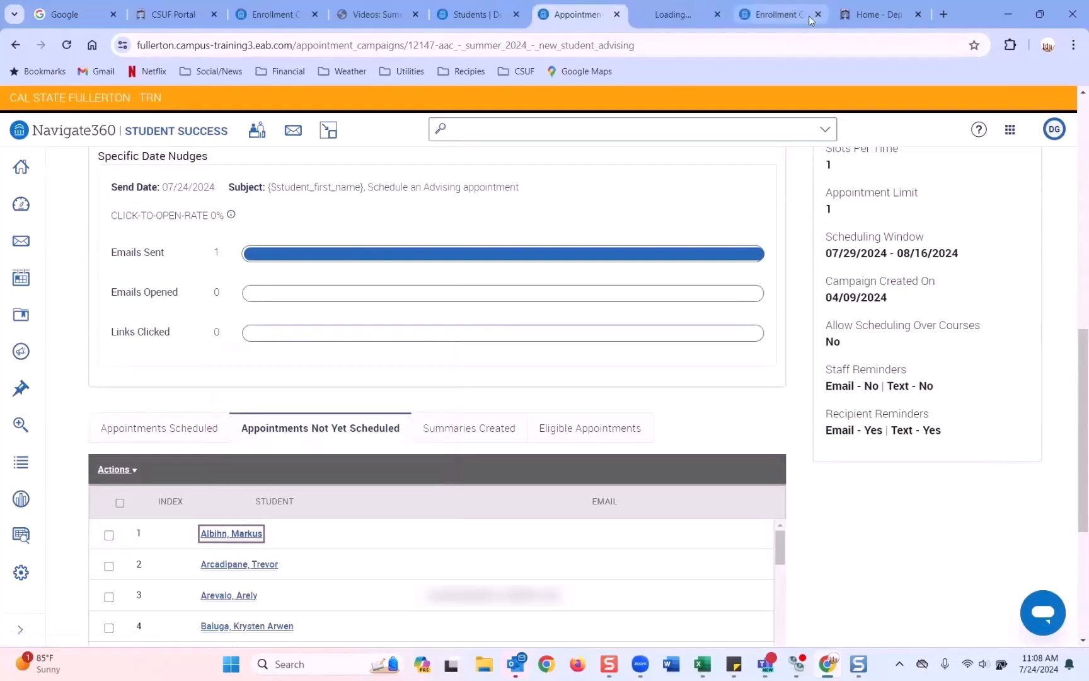
{"action": "left_click", "coordinate": [817, 15]}
{"action": "left_click", "coordinate": [693, 14]}
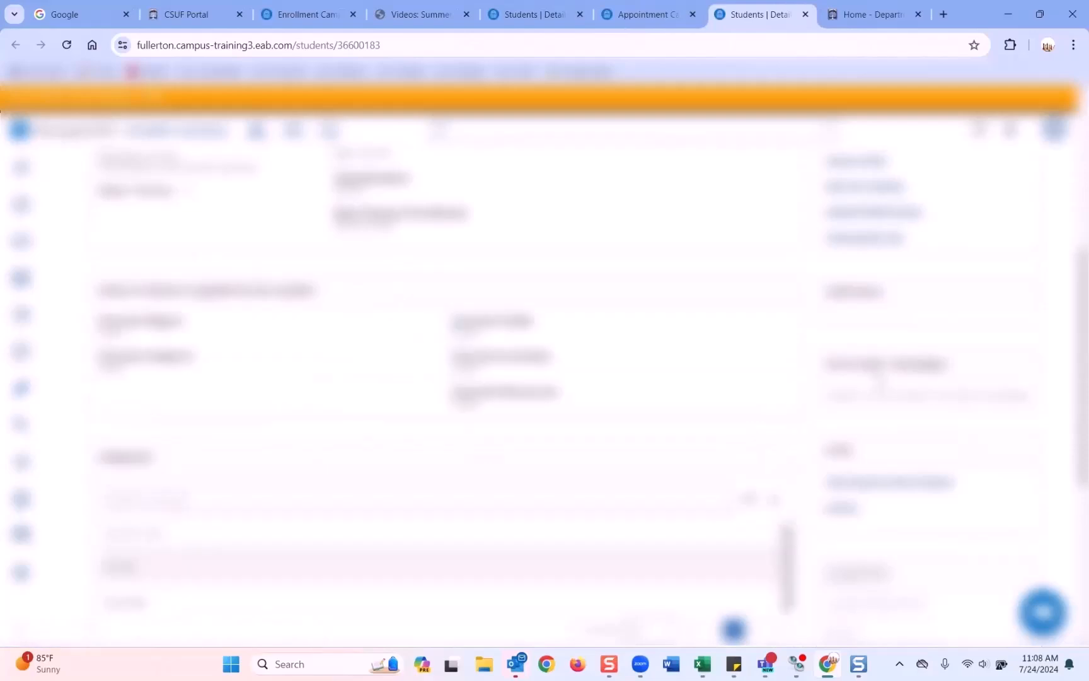
{"action": "scroll", "coordinate": [880, 380], "scroll_direction": "down", "scroll_amount": 1}
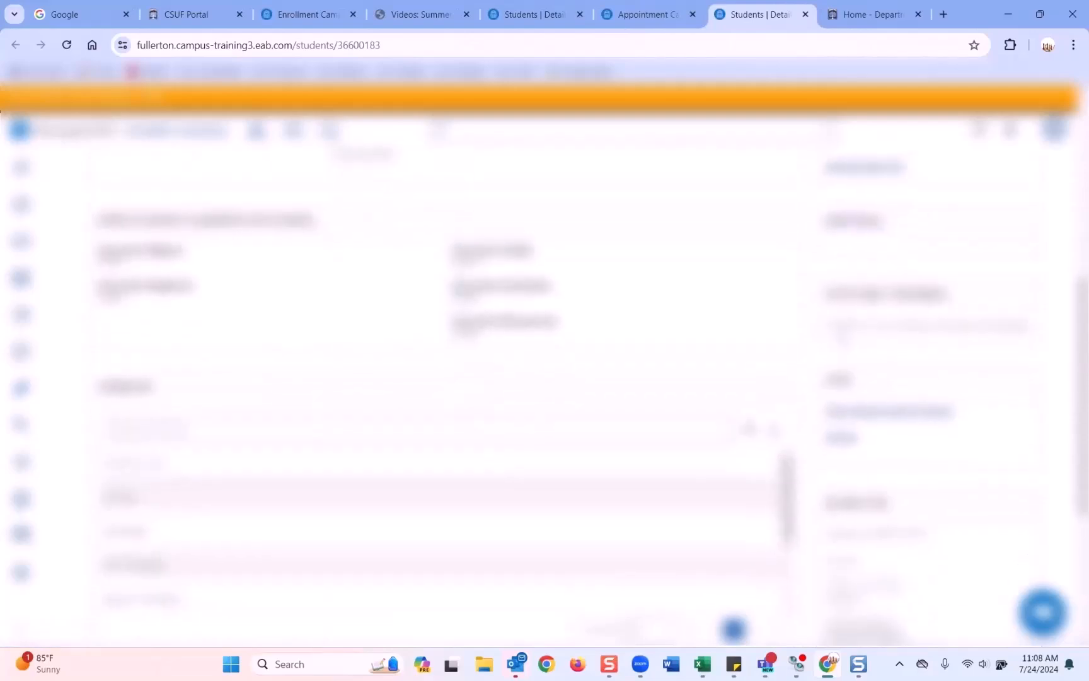
{"action": "left_click_drag", "start_coordinate": [828, 325], "coordinate": [1026, 325]}
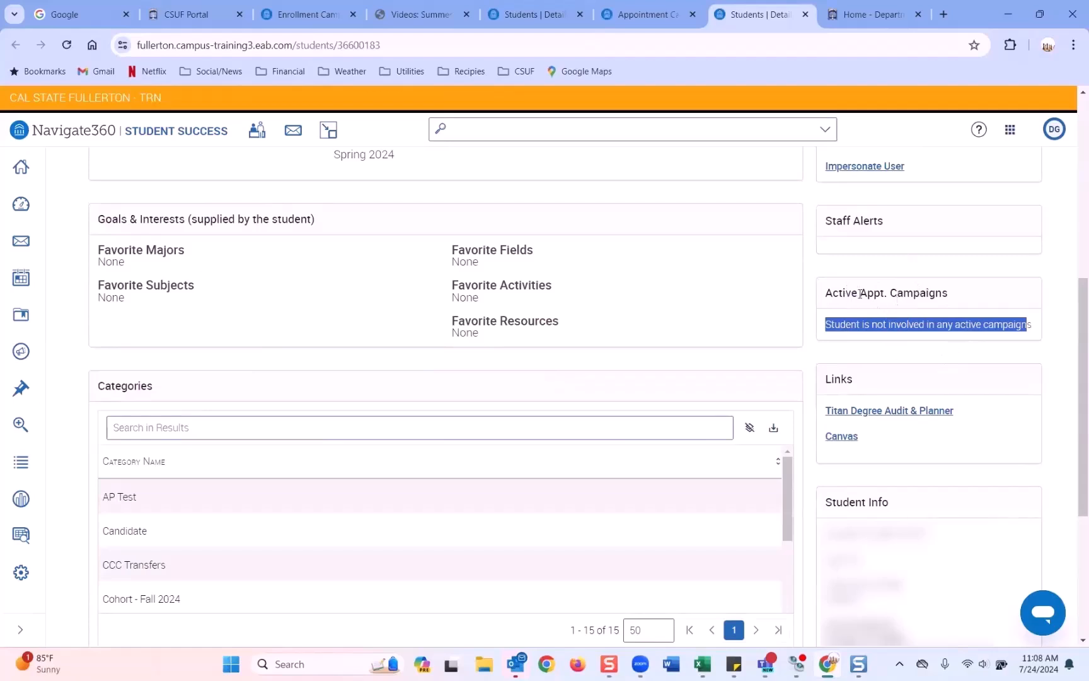
{"action": "scroll", "coordinate": [859, 292], "scroll_direction": "up", "scroll_amount": 7}
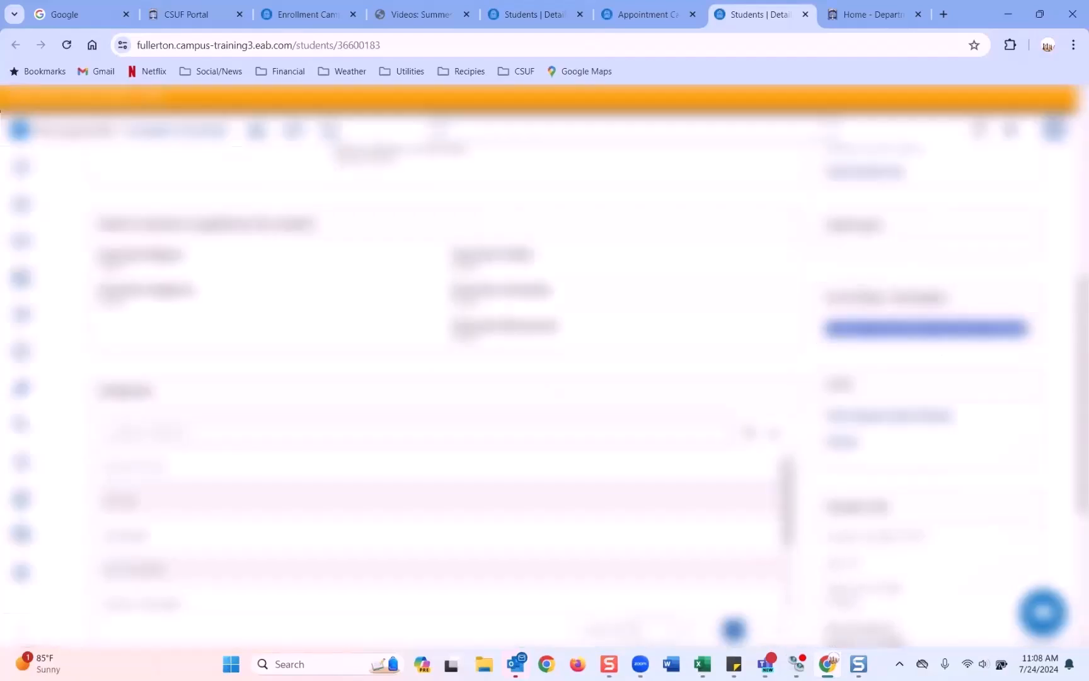
{"action": "scroll", "coordinate": [859, 298], "scroll_direction": "down", "scroll_amount": 3}
{"action": "scroll", "coordinate": [859, 297], "scroll_direction": "down", "scroll_amount": 3}
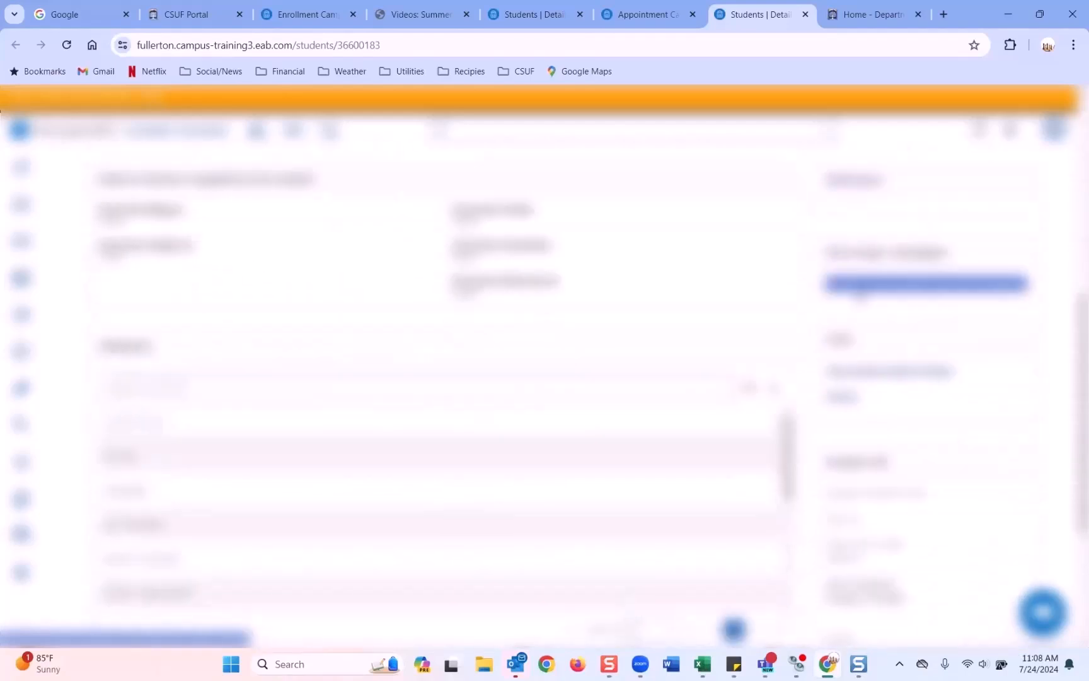
{"action": "scroll", "coordinate": [859, 297], "scroll_direction": "up", "scroll_amount": 6}
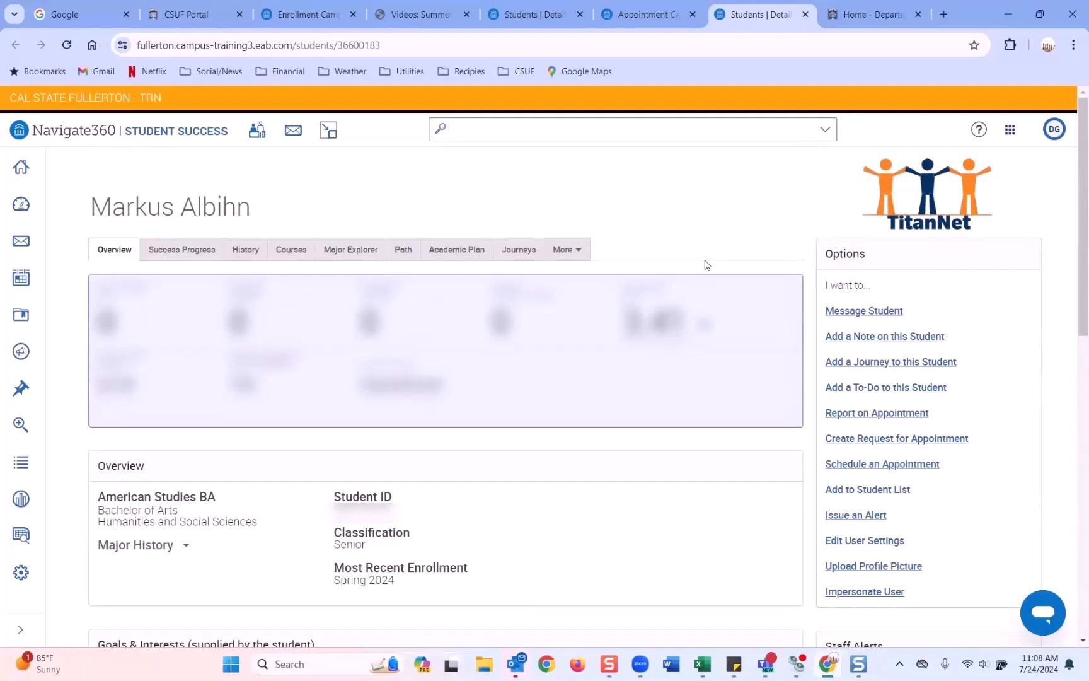
{"action": "left_click", "coordinate": [568, 249]}
{"action": "left_click", "coordinate": [594, 341]}
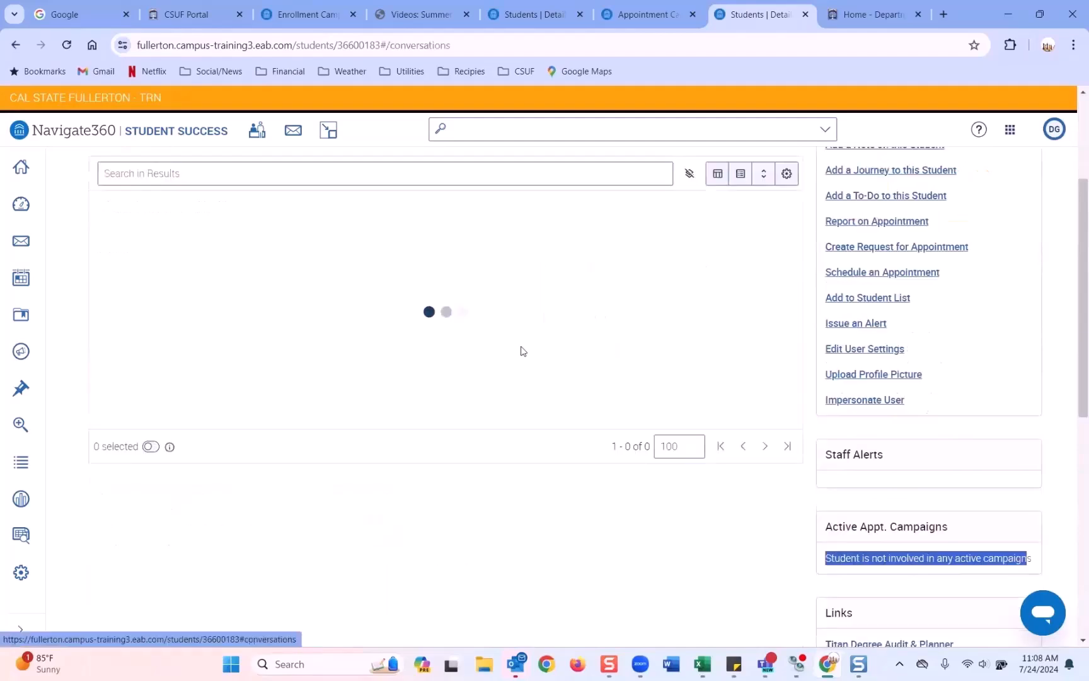
{"action": "scroll", "coordinate": [364, 353], "scroll_direction": "up", "scroll_amount": 2}
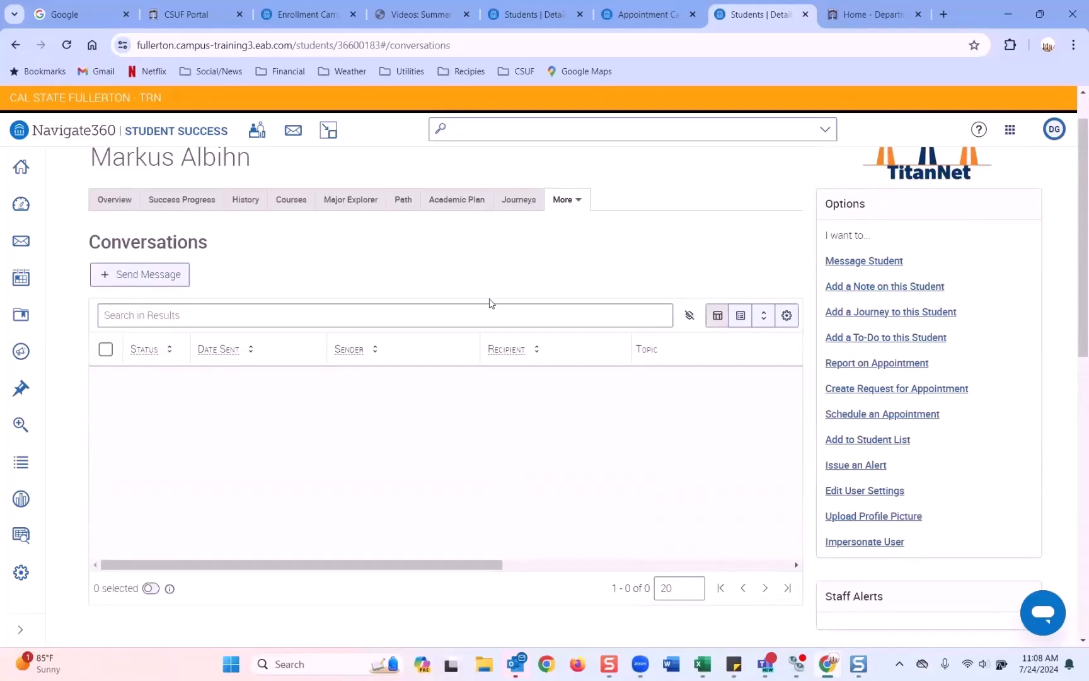
{"action": "left_click", "coordinate": [256, 206]}
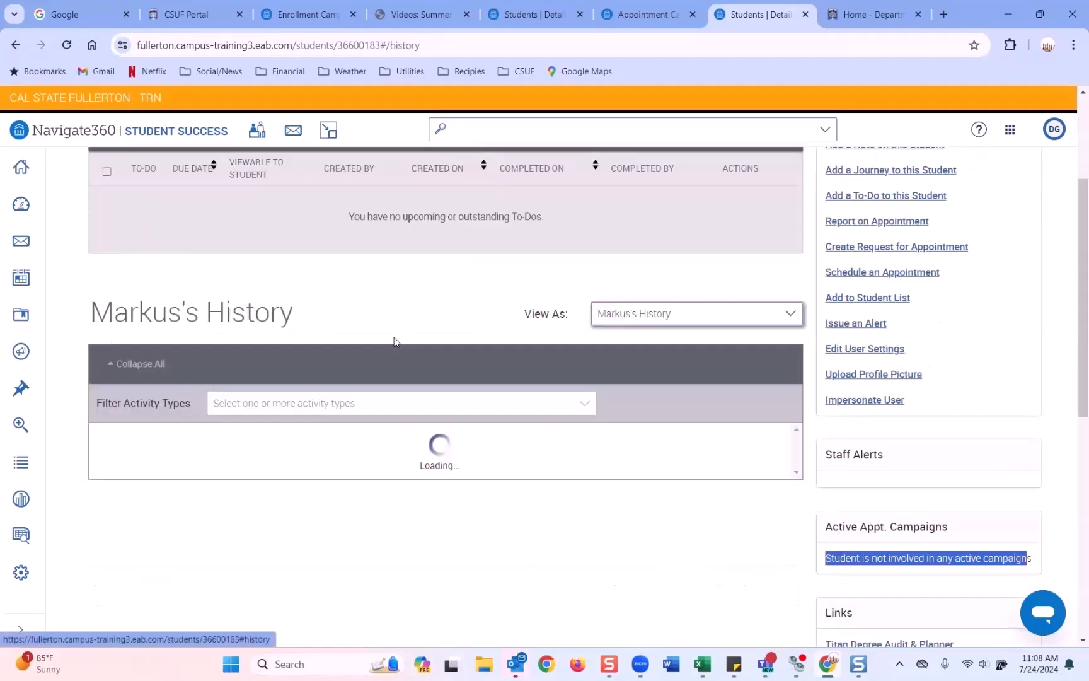
{"action": "scroll", "coordinate": [388, 351], "scroll_direction": "up", "scroll_amount": 2}
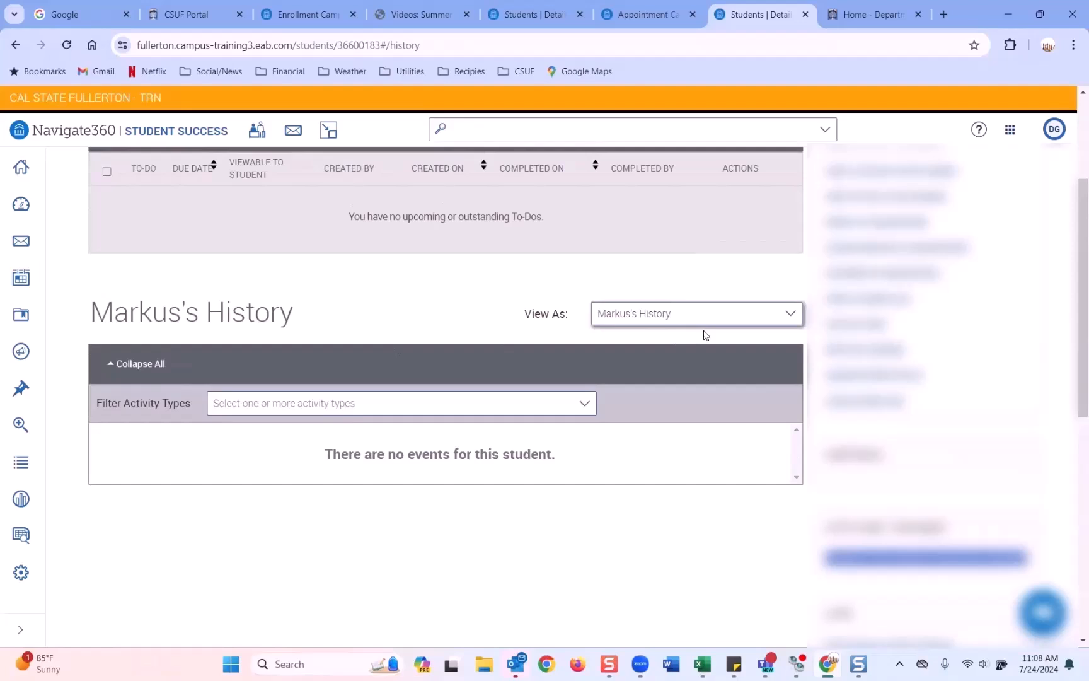
{"action": "scroll", "coordinate": [922, 423], "scroll_direction": "down", "scroll_amount": 2}
{"action": "triple_click", "coordinate": [890, 419]}
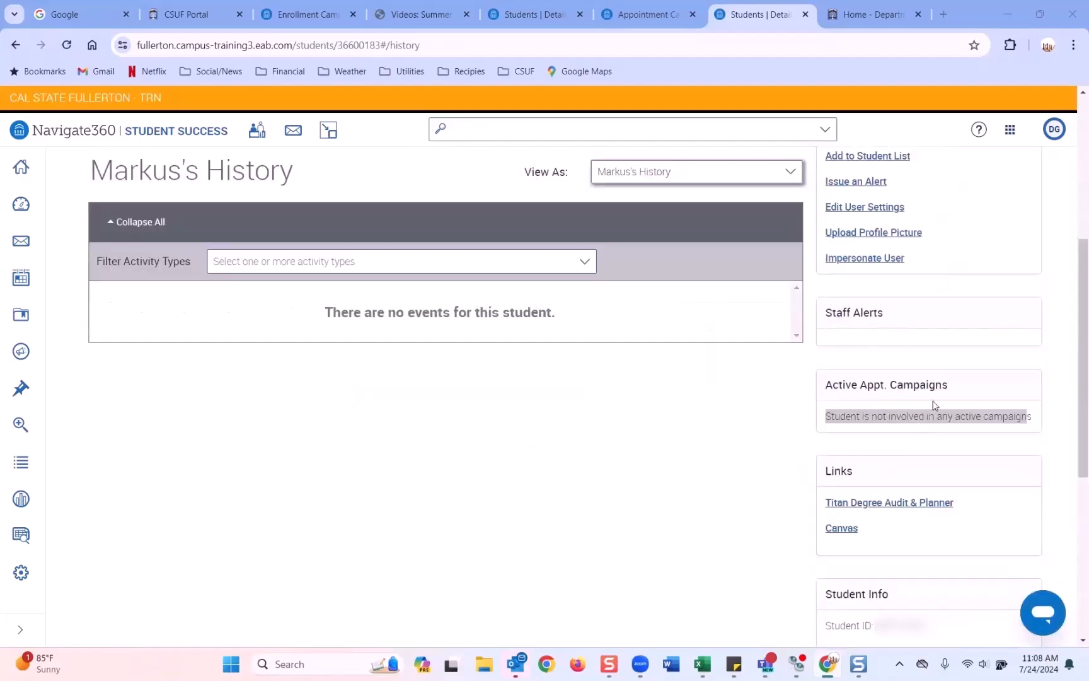
{"action": "left_click", "coordinate": [830, 385]}
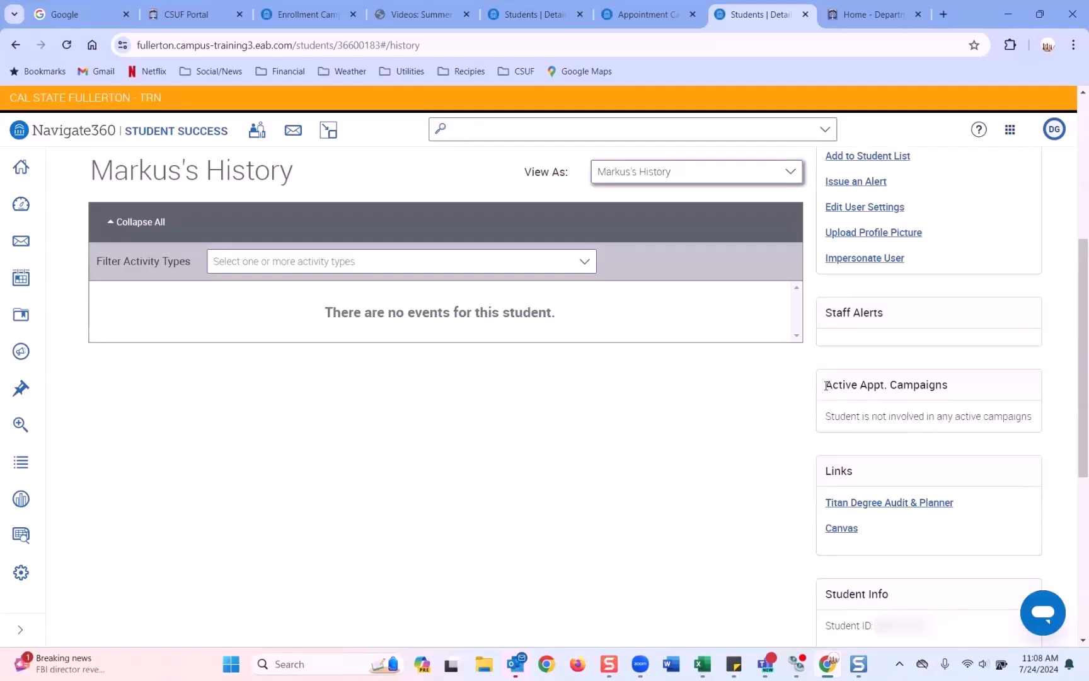
{"action": "left_click_drag", "start_coordinate": [827, 417], "coordinate": [1033, 426]}
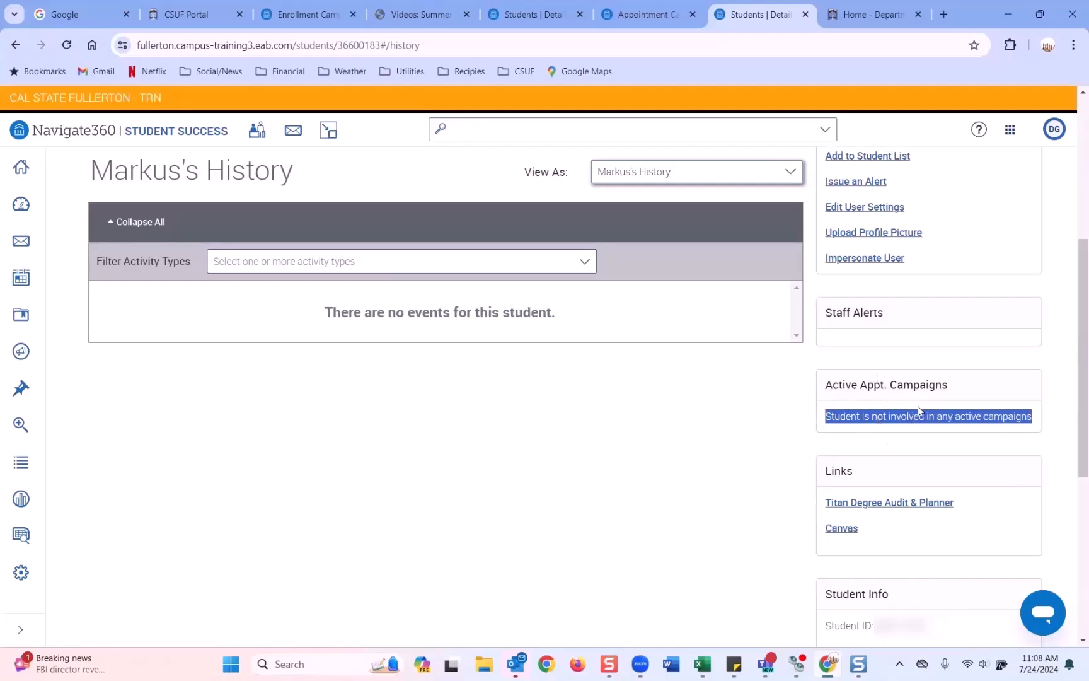
{"action": "scroll", "coordinate": [918, 406], "scroll_direction": "down", "scroll_amount": 1}
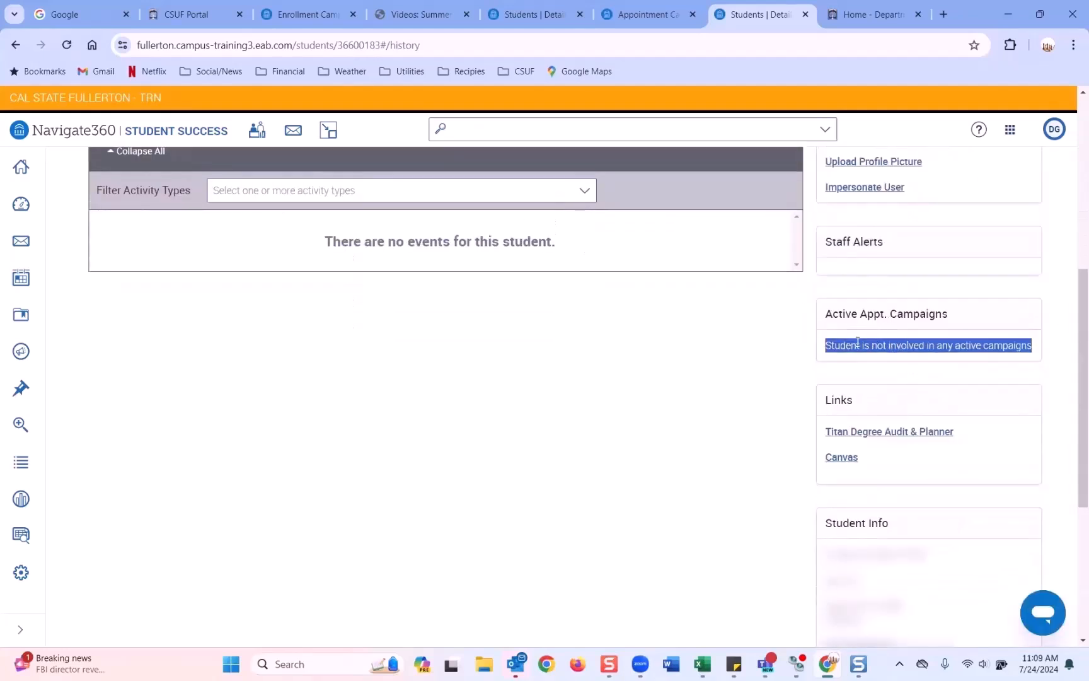
{"action": "scroll", "coordinate": [918, 350], "scroll_direction": "up", "scroll_amount": 5}
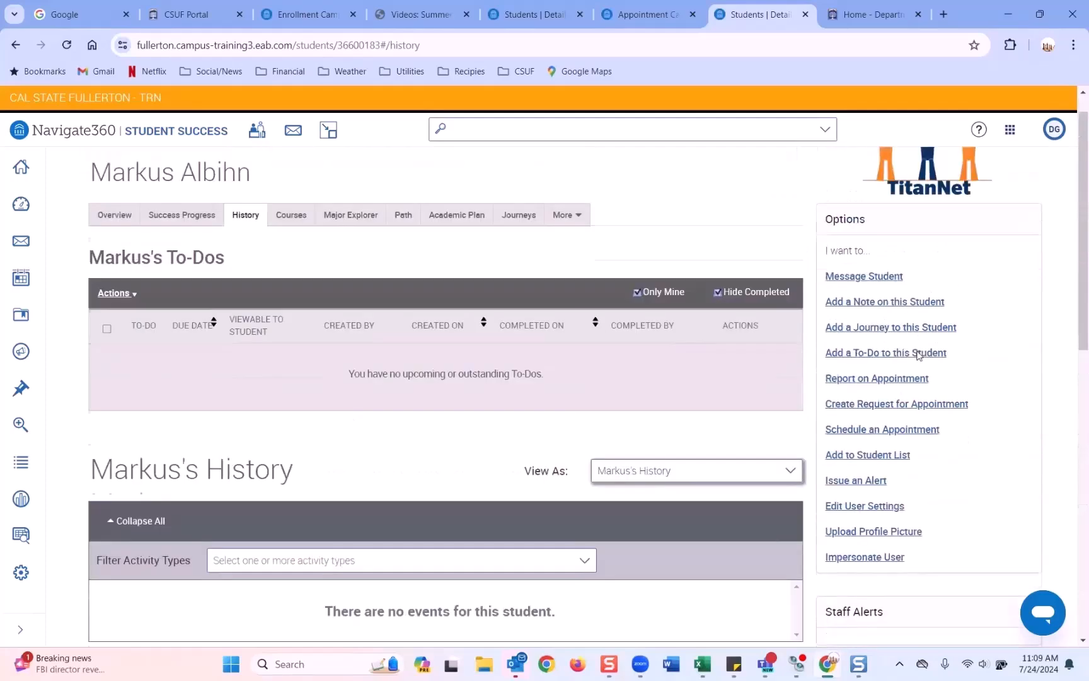
{"action": "scroll", "coordinate": [918, 354], "scroll_direction": "down", "scroll_amount": 5}
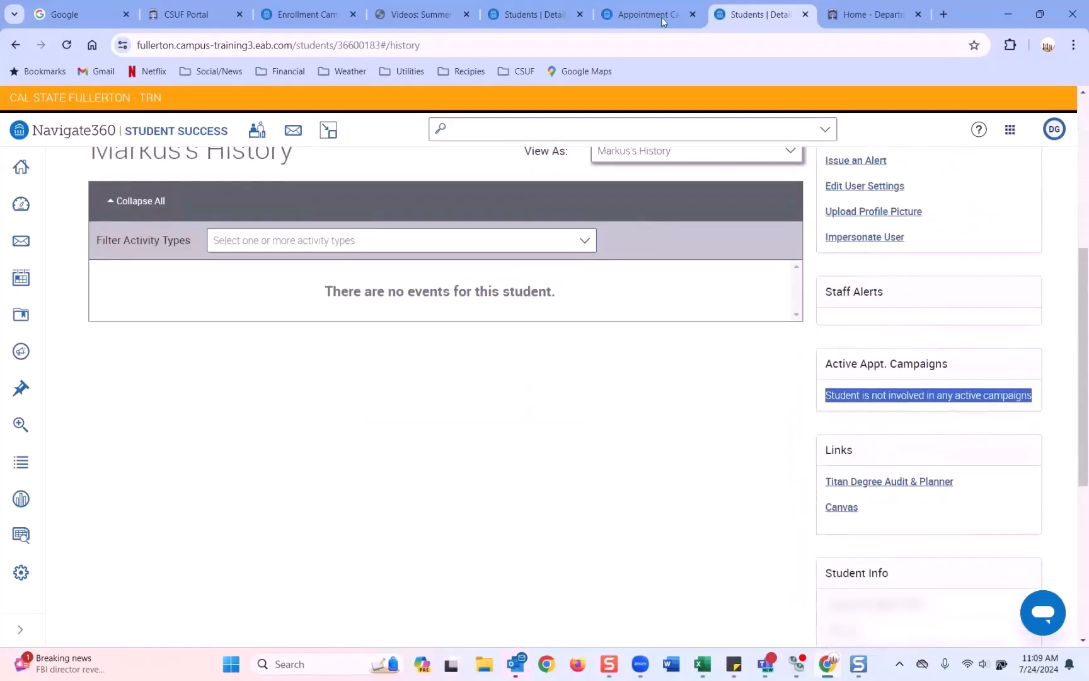
{"action": "left_click_drag", "start_coordinate": [818, 401], "coordinate": [1001, 391]}
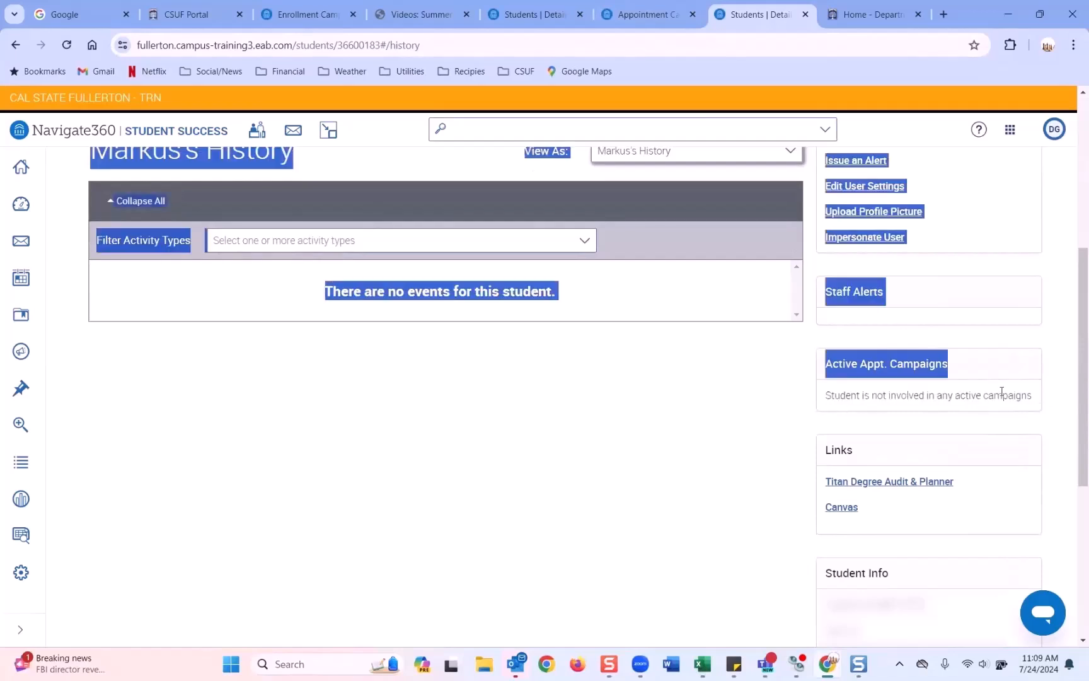
{"action": "left_click", "coordinate": [926, 396]}
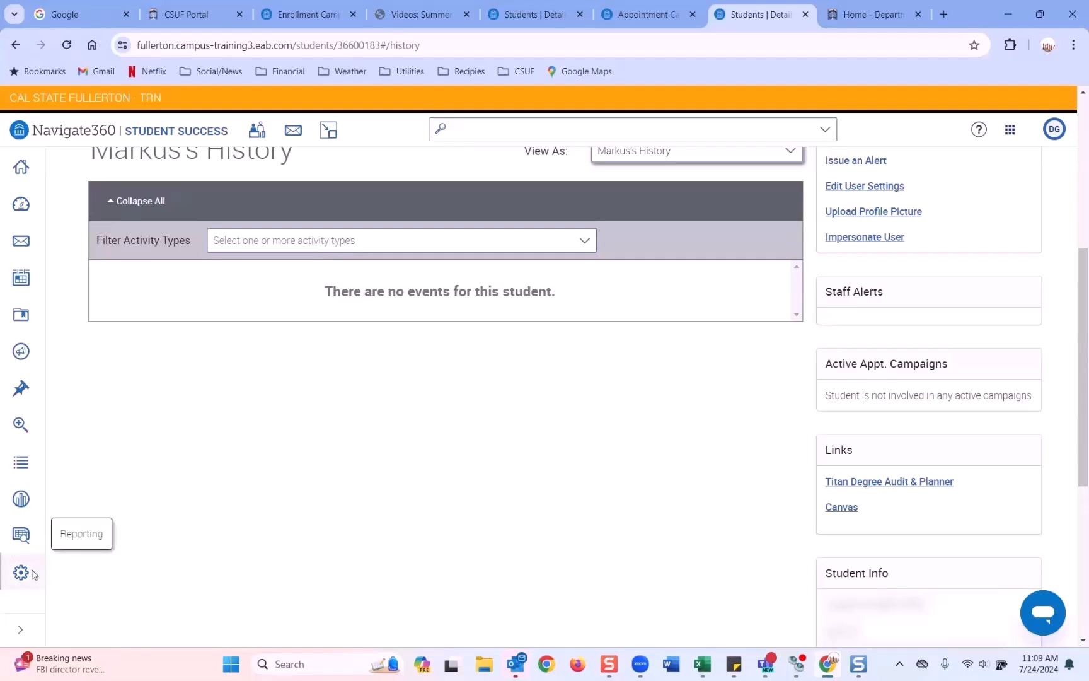
Step: Go to the Campaigns & Events overview and scroll down to its Events section
{"action": "left_click", "coordinate": [21, 352]}
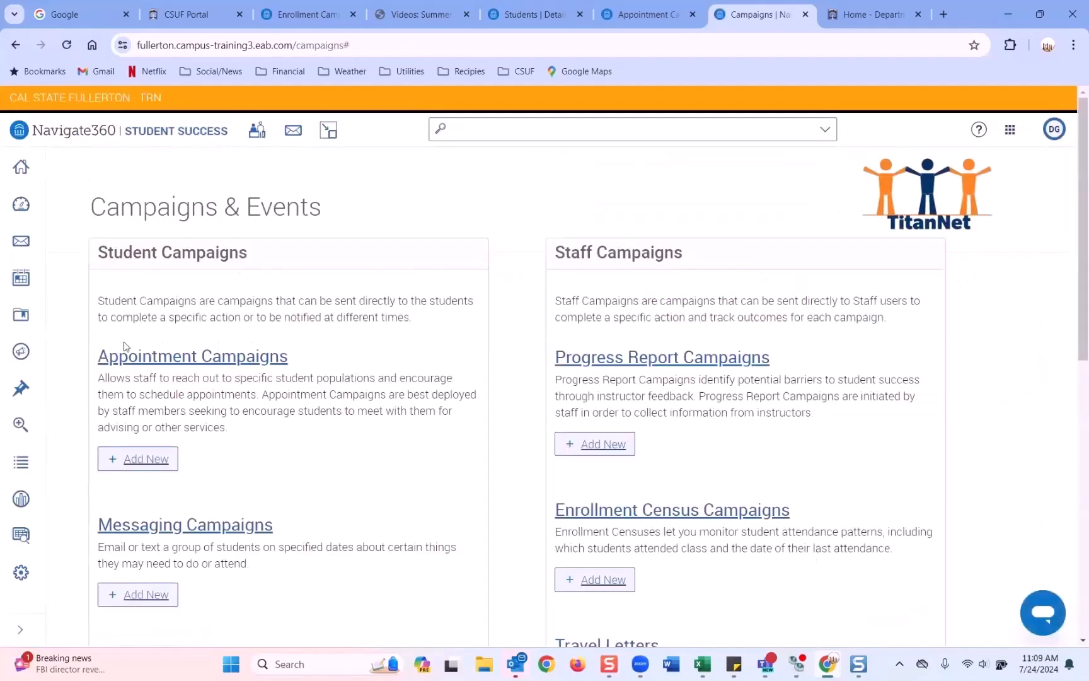
{"action": "scroll", "coordinate": [148, 353], "scroll_direction": "down", "scroll_amount": 2}
{"action": "scroll", "coordinate": [148, 353], "scroll_direction": "down", "scroll_amount": 7}
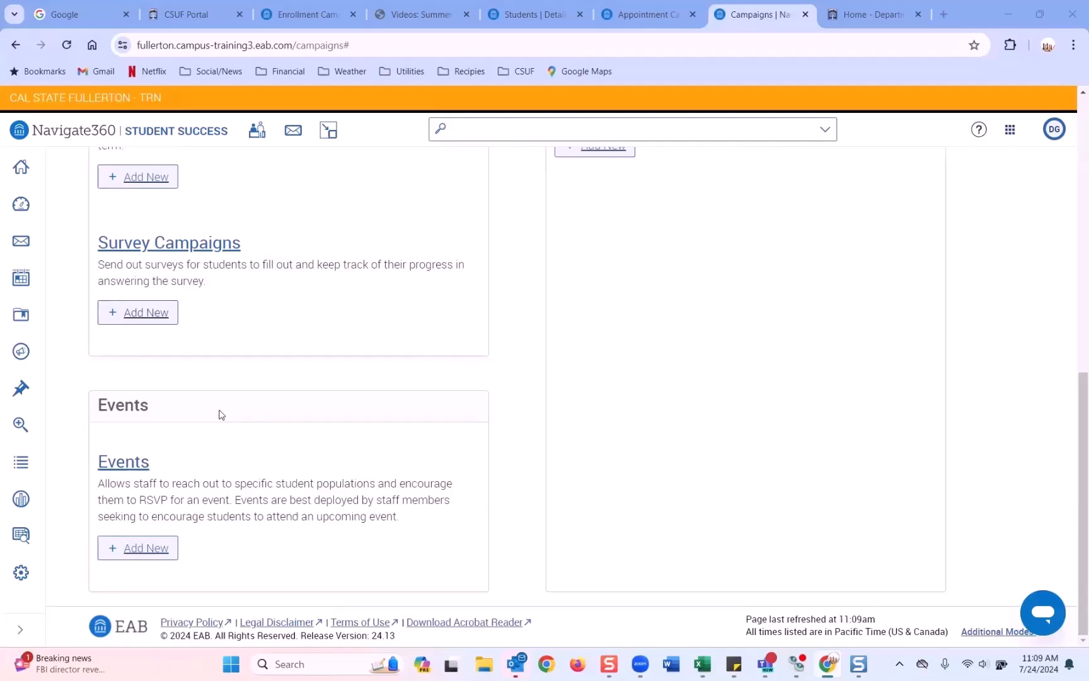
Step: Open the Events list showing the draft TESTIING -EVENTS FUNCTIONALITY event with 137 attendees
{"action": "left_click", "coordinate": [137, 464]}
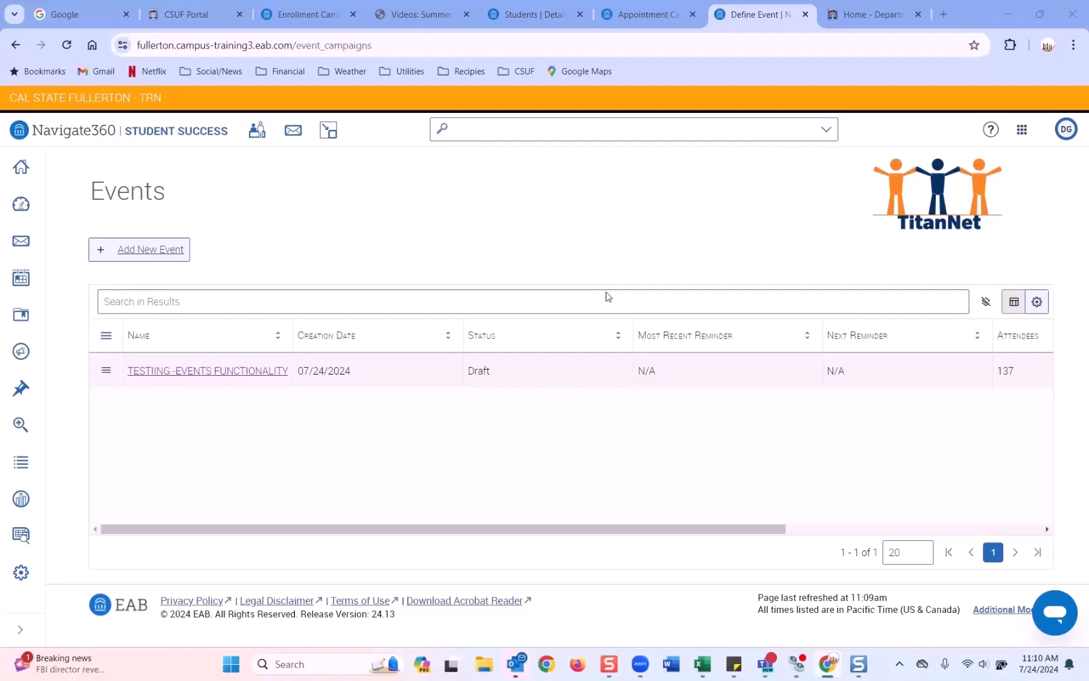
{"action": "left_click_drag", "start_coordinate": [91, 197], "coordinate": [163, 201]}
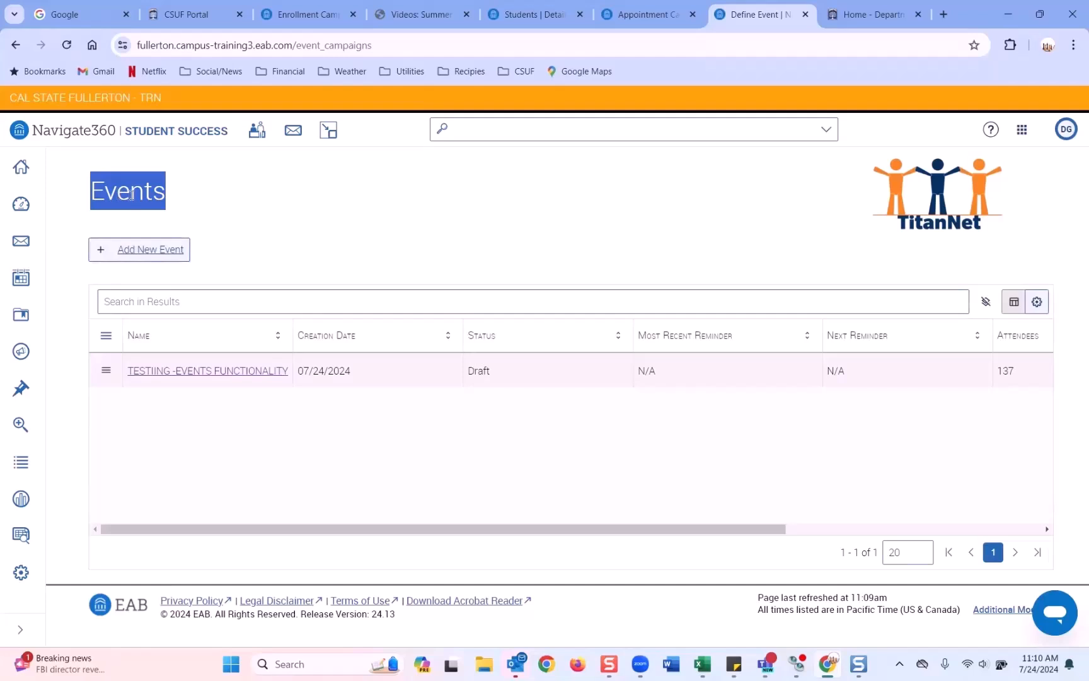
{"action": "left_click", "coordinate": [156, 200]}
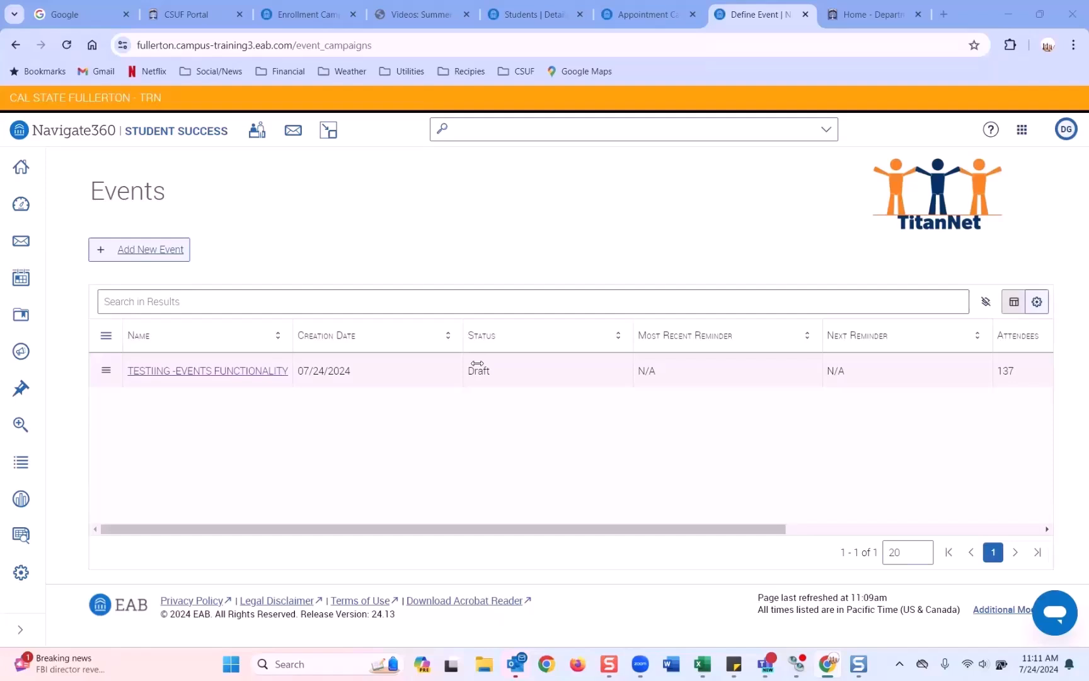
Step: From Messaging Campaigns, open AAC - Summer 2024 - New Student Information, showing 39 emails sent
{"action": "left_click", "coordinate": [21, 352]}
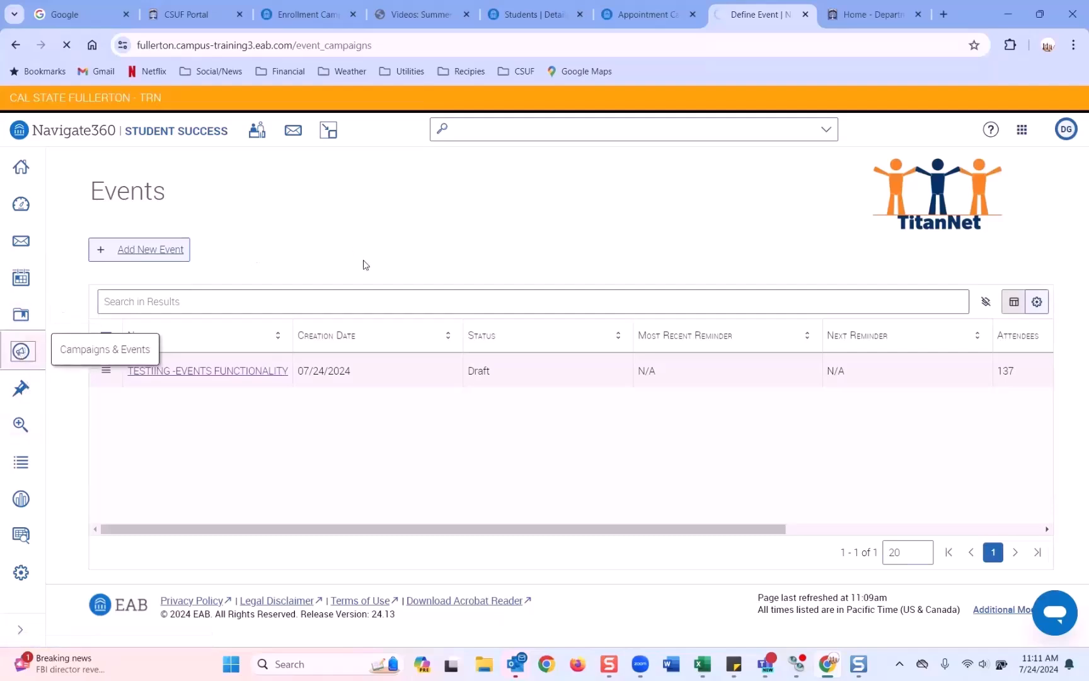
{"action": "scroll", "coordinate": [208, 441], "scroll_direction": "down", "scroll_amount": 2}
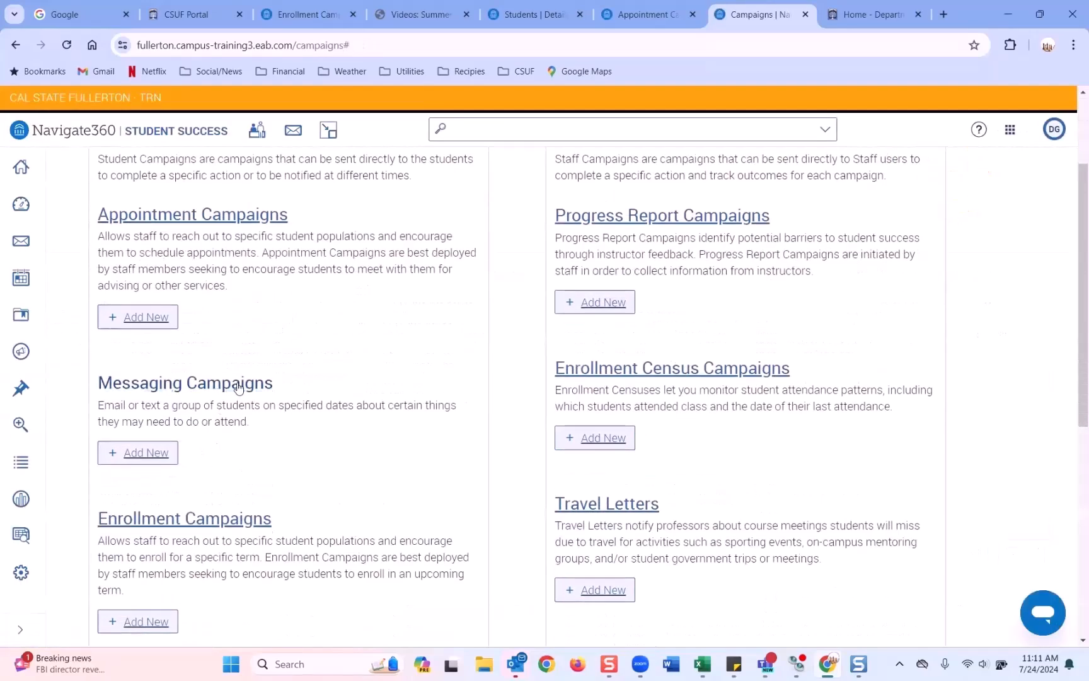
{"action": "left_click", "coordinate": [237, 394]}
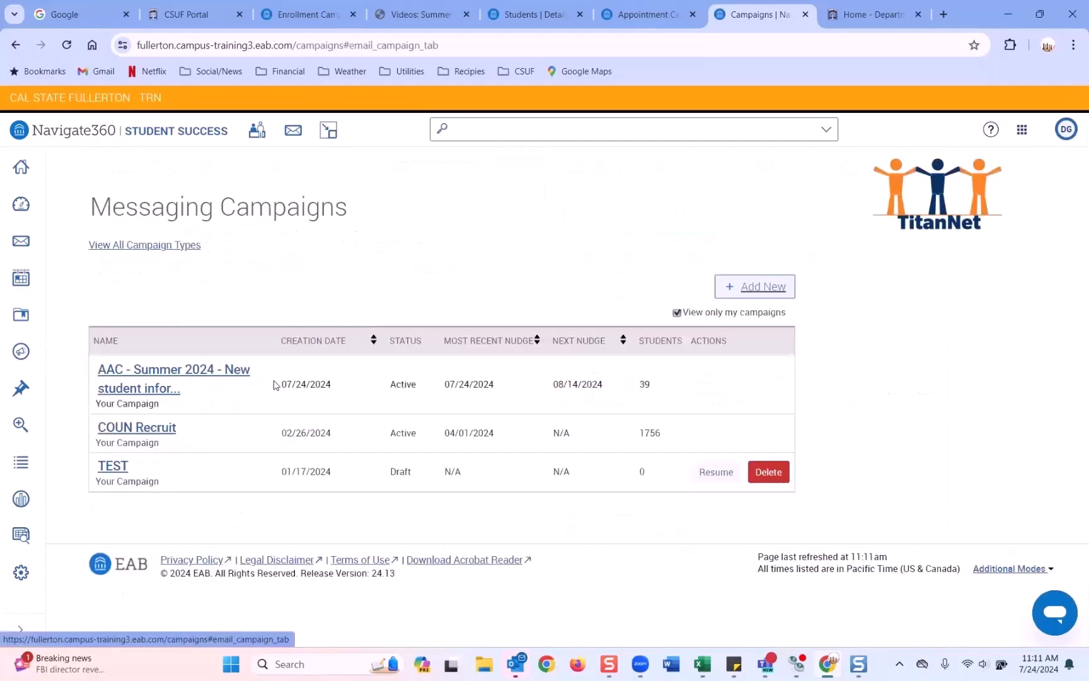
{"action": "left_click", "coordinate": [155, 381]}
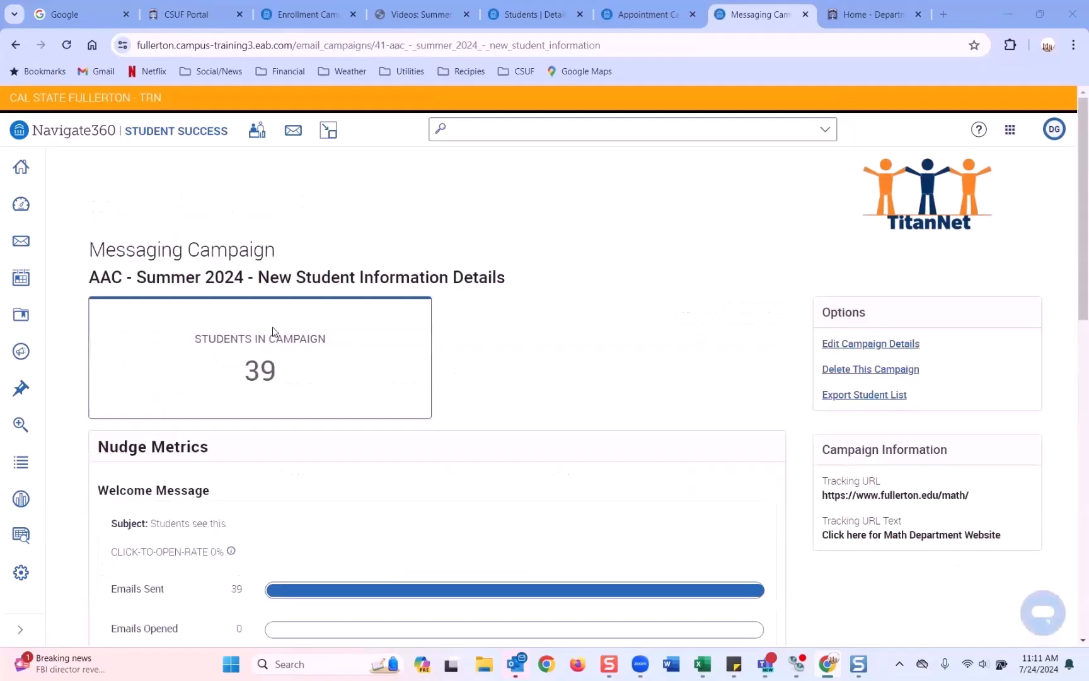
{"action": "scroll", "coordinate": [546, 337], "scroll_direction": "down", "scroll_amount": 1}
{"action": "left_click_drag", "start_coordinate": [972, 424], "coordinate": [1007, 477]}
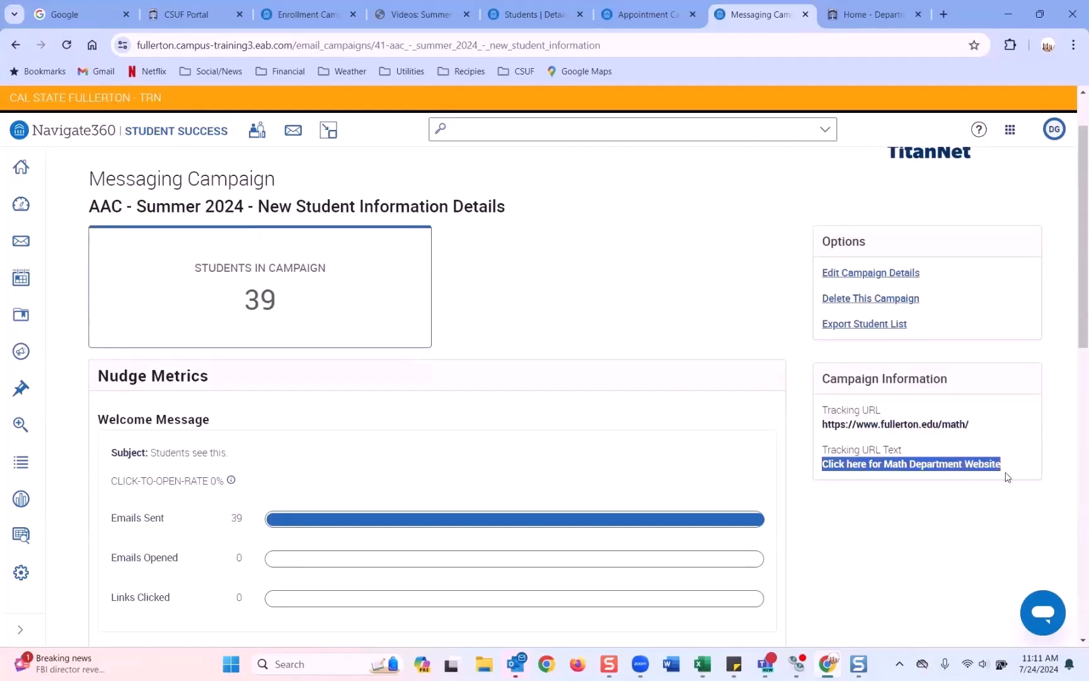
Step: Edit the campaign's Welcome Message nudge and test its Math Department link in the preview
{"action": "left_click", "coordinate": [890, 278]}
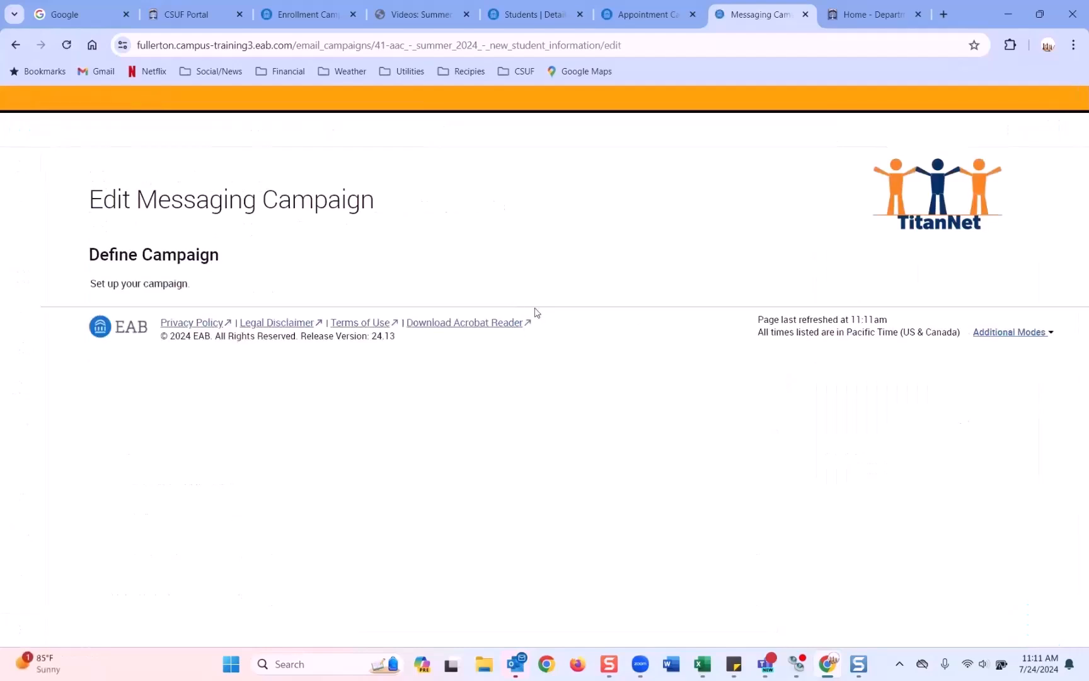
{"action": "left_click", "coordinate": [416, 272]}
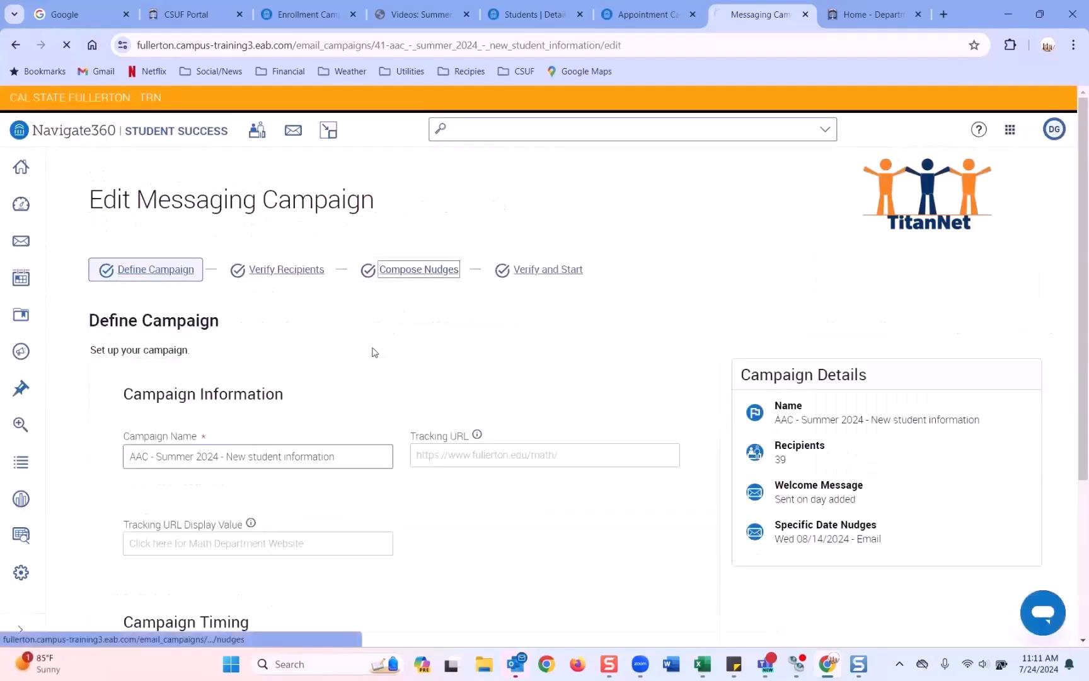
{"action": "scroll", "coordinate": [372, 352], "scroll_direction": "down", "scroll_amount": 4}
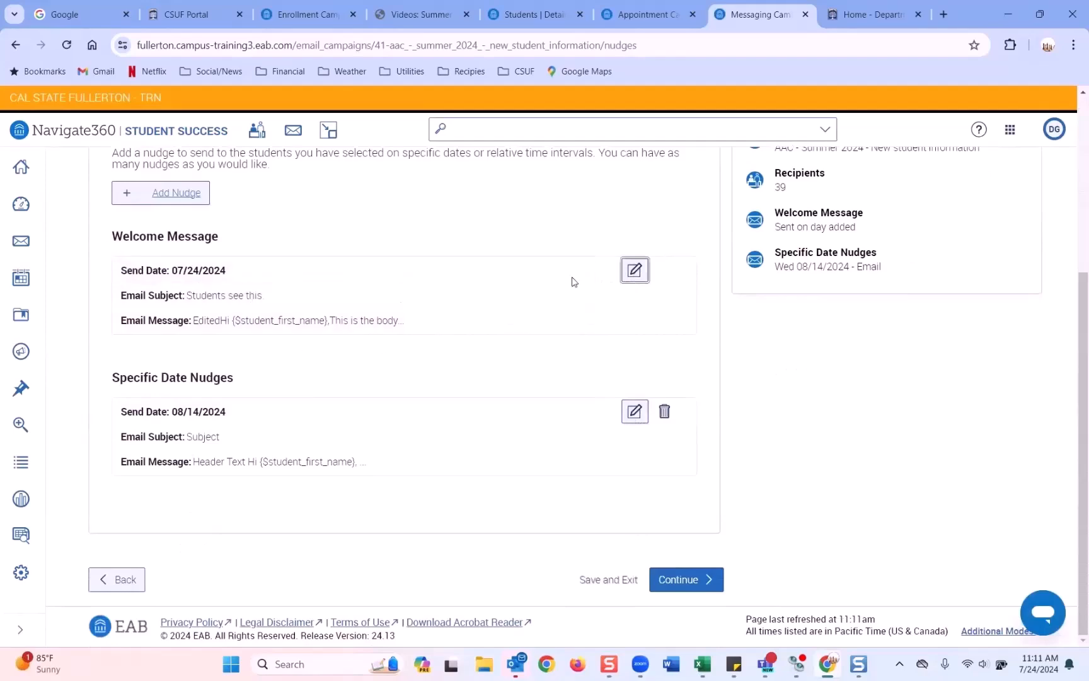
{"action": "left_click", "coordinate": [647, 270]}
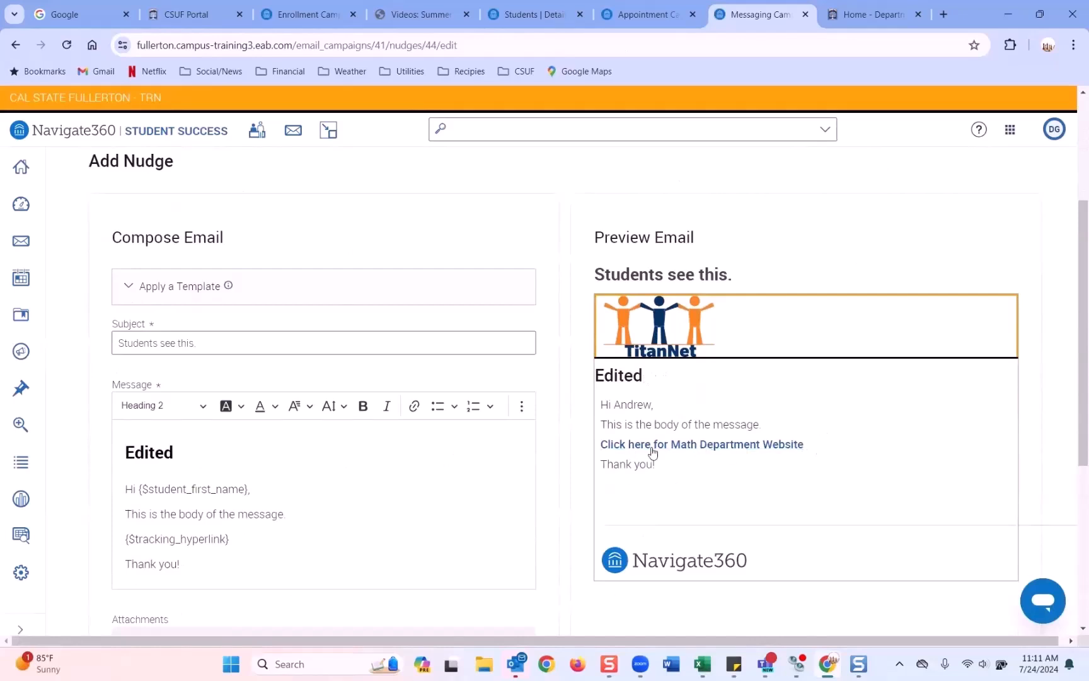
{"action": "left_click", "coordinate": [755, 450]}
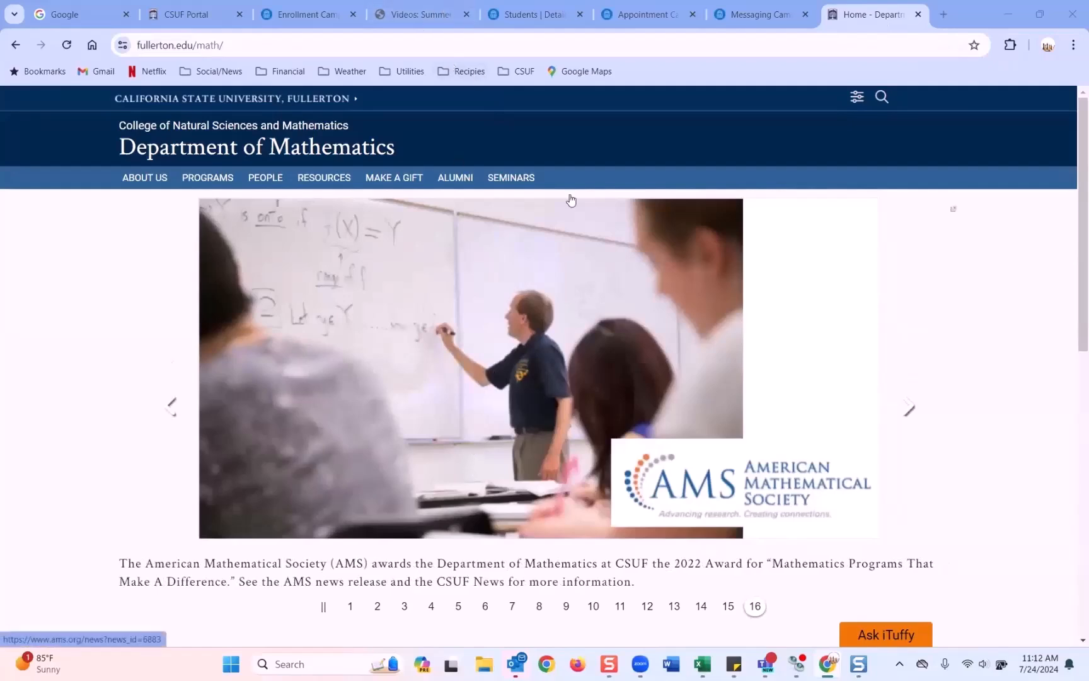
Step: Return to the campaign editor and go back to the Define Campaign step
{"action": "left_click", "coordinate": [655, 17]}
{"action": "left_click", "coordinate": [734, 15]}
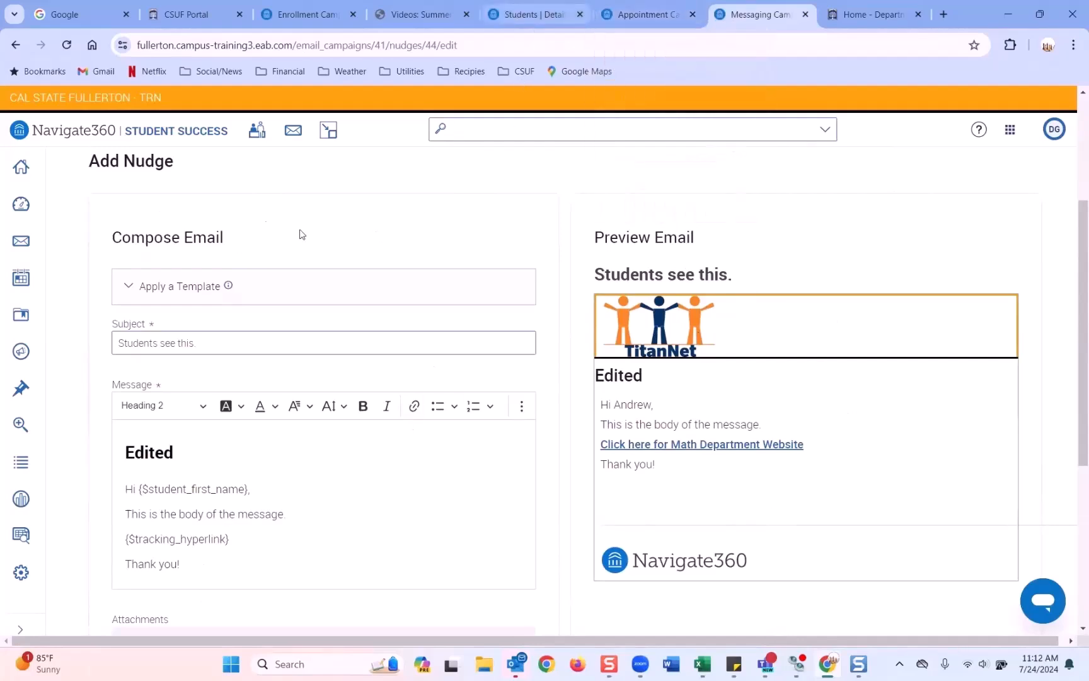
{"action": "scroll", "coordinate": [300, 234], "scroll_direction": "up", "scroll_amount": 3}
{"action": "left_click", "coordinate": [178, 271]}
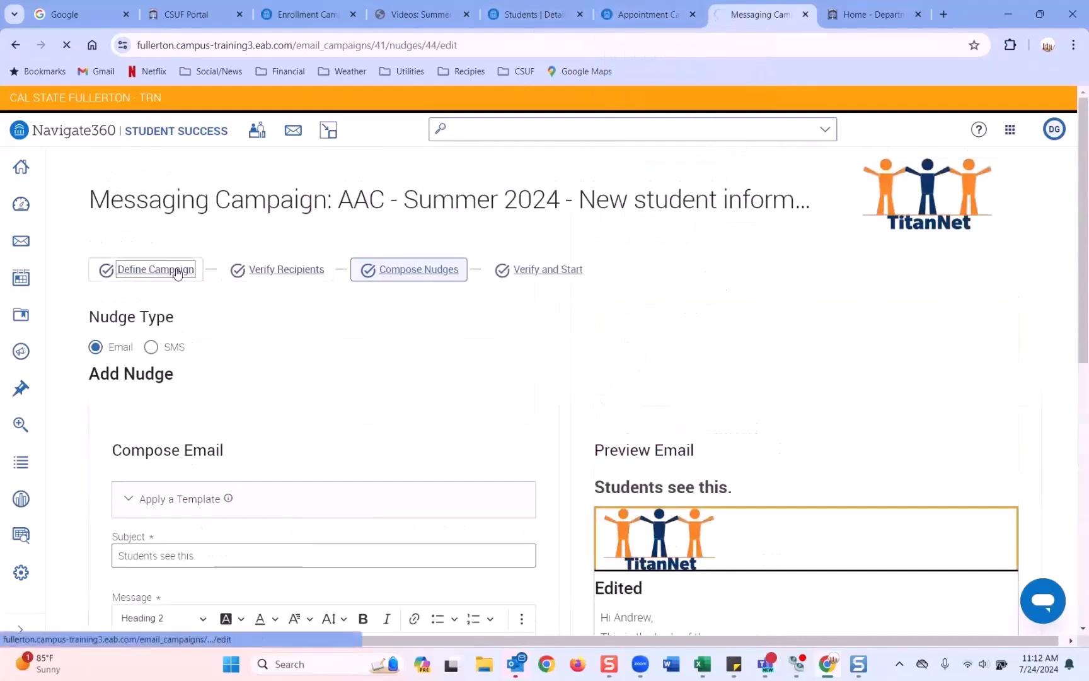
{"action": "scroll", "coordinate": [291, 299], "scroll_direction": "down", "scroll_amount": 2}
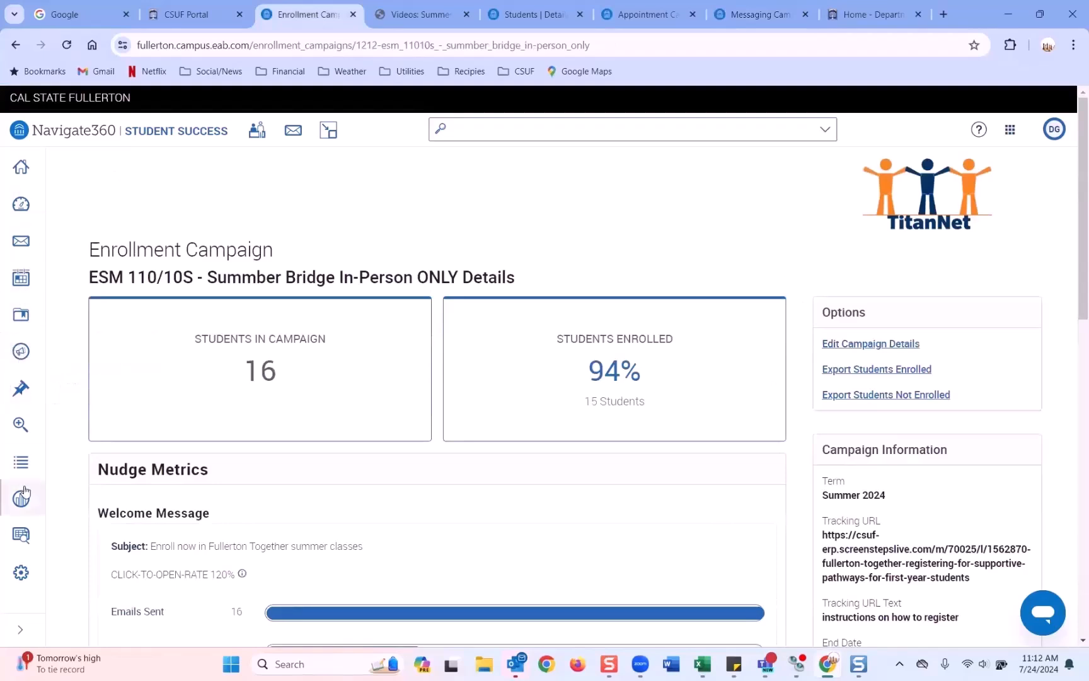
Step: Open the Appointment Campaigns Report from Standard Reports and scroll to its Data Filters
{"action": "left_click", "coordinate": [21, 534]}
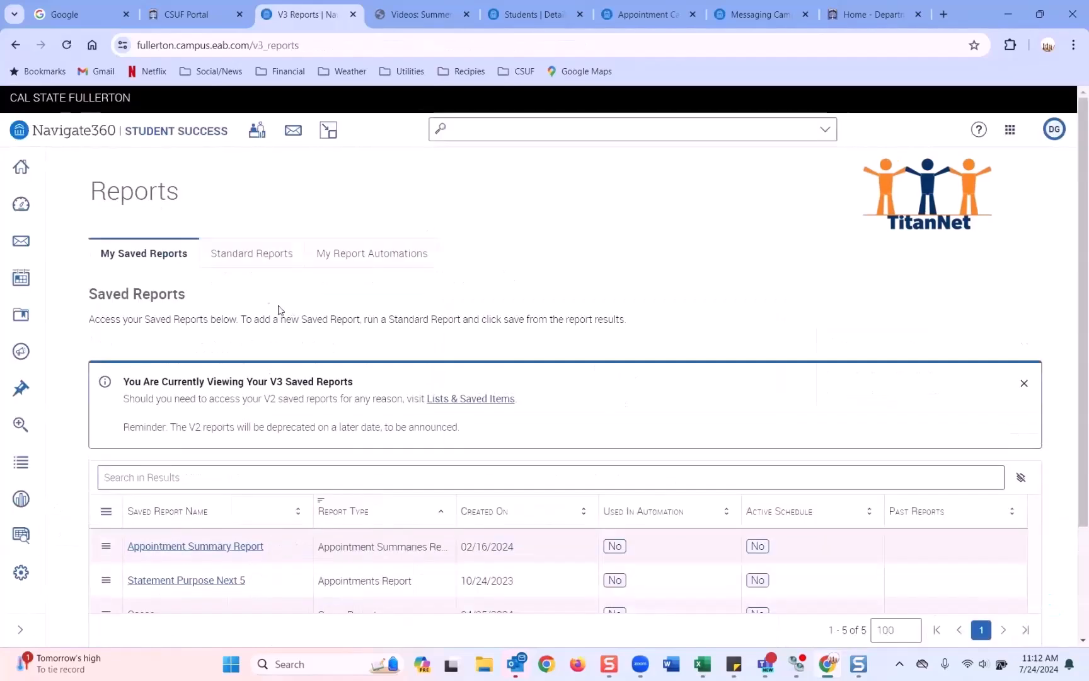
{"action": "left_click", "coordinate": [263, 254]}
{"action": "scroll", "coordinate": [278, 264], "scroll_direction": "down", "scroll_amount": 3}
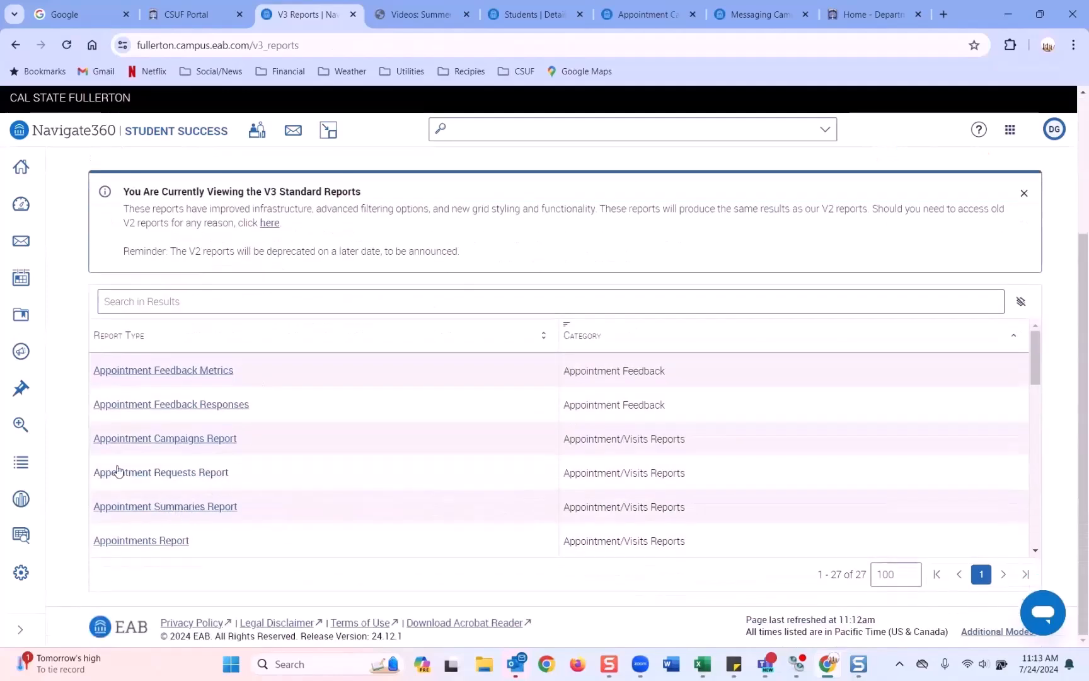
{"action": "left_click", "coordinate": [194, 441]}
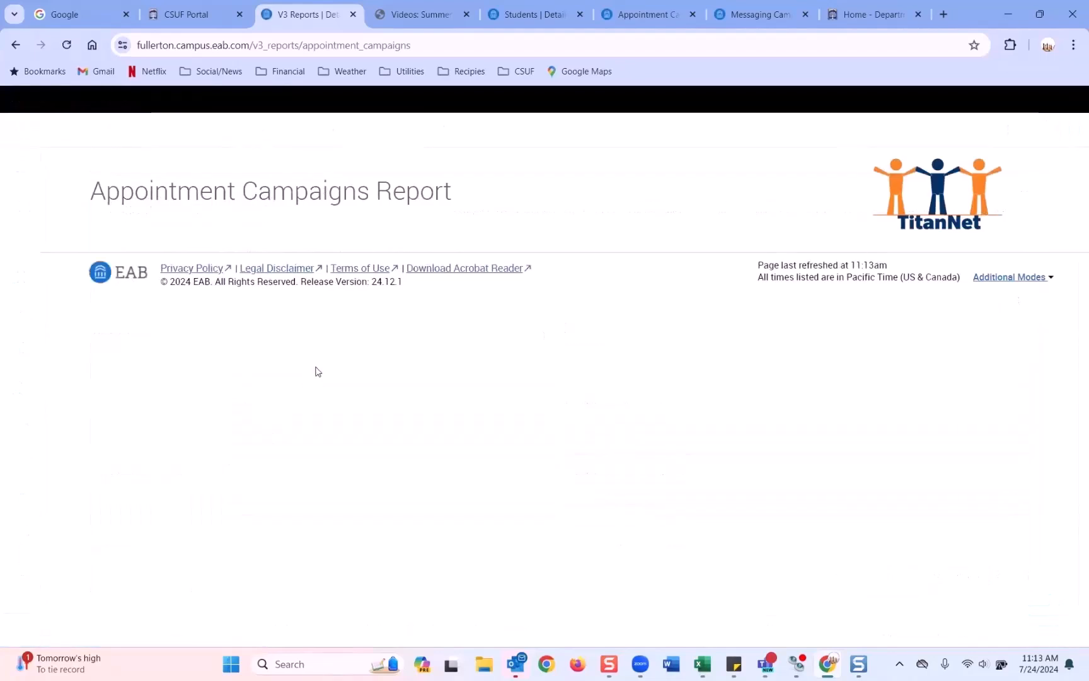
{"action": "scroll", "coordinate": [314, 371], "scroll_direction": "down", "scroll_amount": 2}
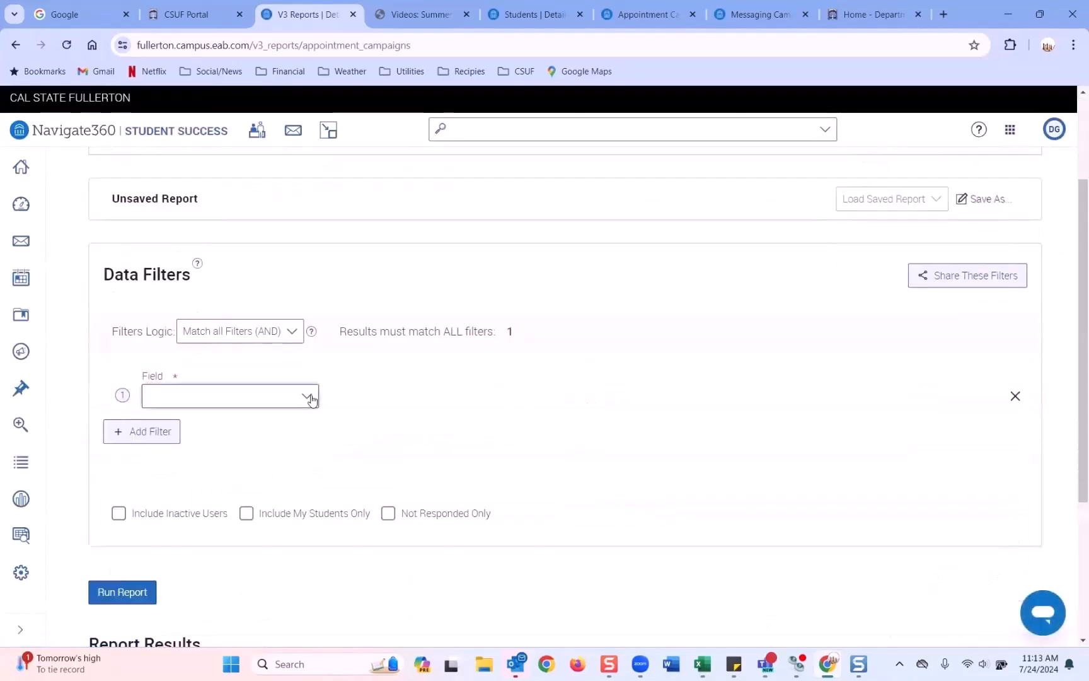
Step: Filter the report on Campaign Name containing NSM - SP24 - KN - Academic Notice
{"action": "left_click", "coordinate": [286, 394]}
{"action": "type", "text": "camp"}
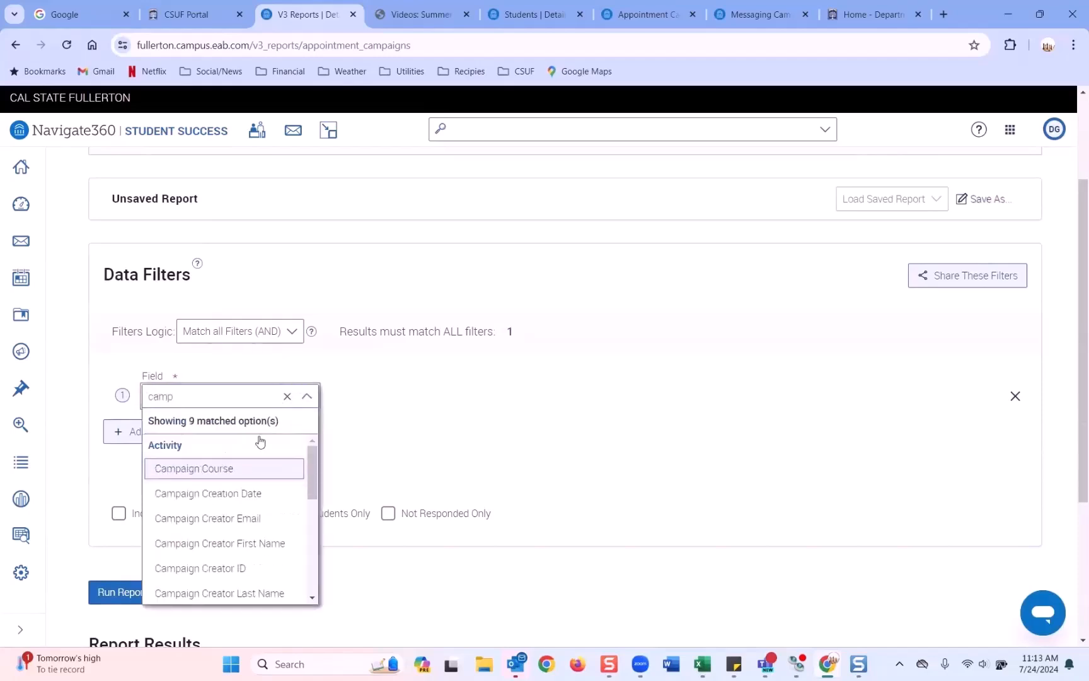
{"action": "scroll", "coordinate": [260, 453], "scroll_direction": "down", "scroll_amount": 1}
{"action": "scroll", "coordinate": [260, 454], "scroll_direction": "down", "scroll_amount": 3}
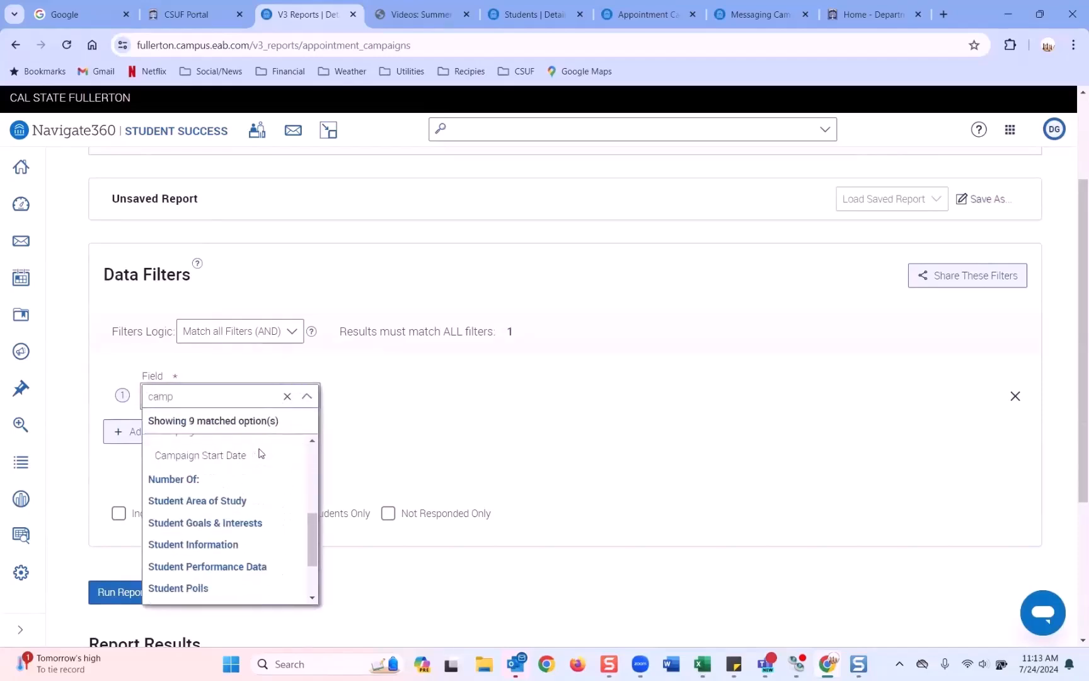
{"action": "scroll", "coordinate": [246, 466], "scroll_direction": "up", "scroll_amount": 1}
{"action": "left_click", "coordinate": [226, 503]}
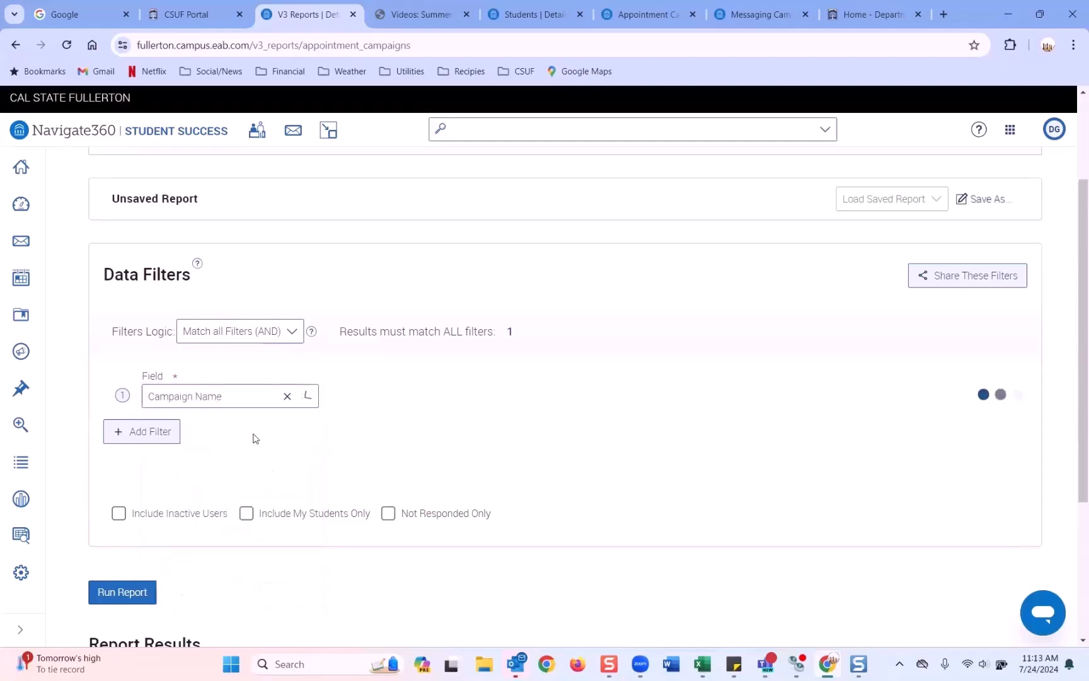
{"action": "left_click", "coordinate": [469, 397]}
{"action": "type", "text": "rsm"}
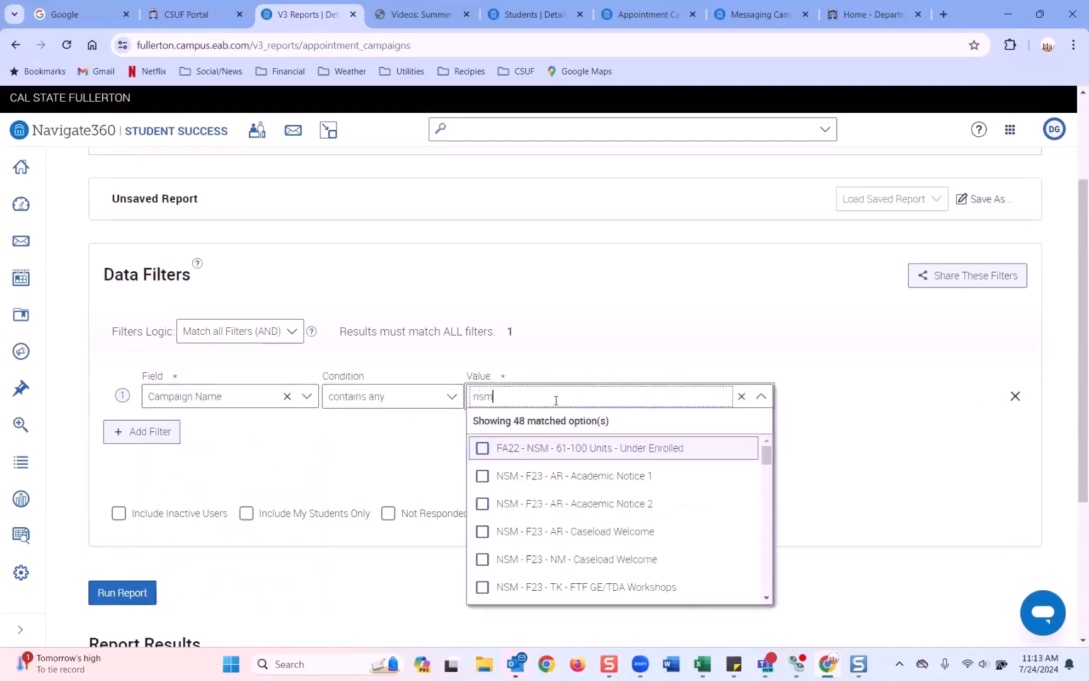
{"action": "scroll", "coordinate": [566, 475], "scroll_direction": "down", "scroll_amount": 3}
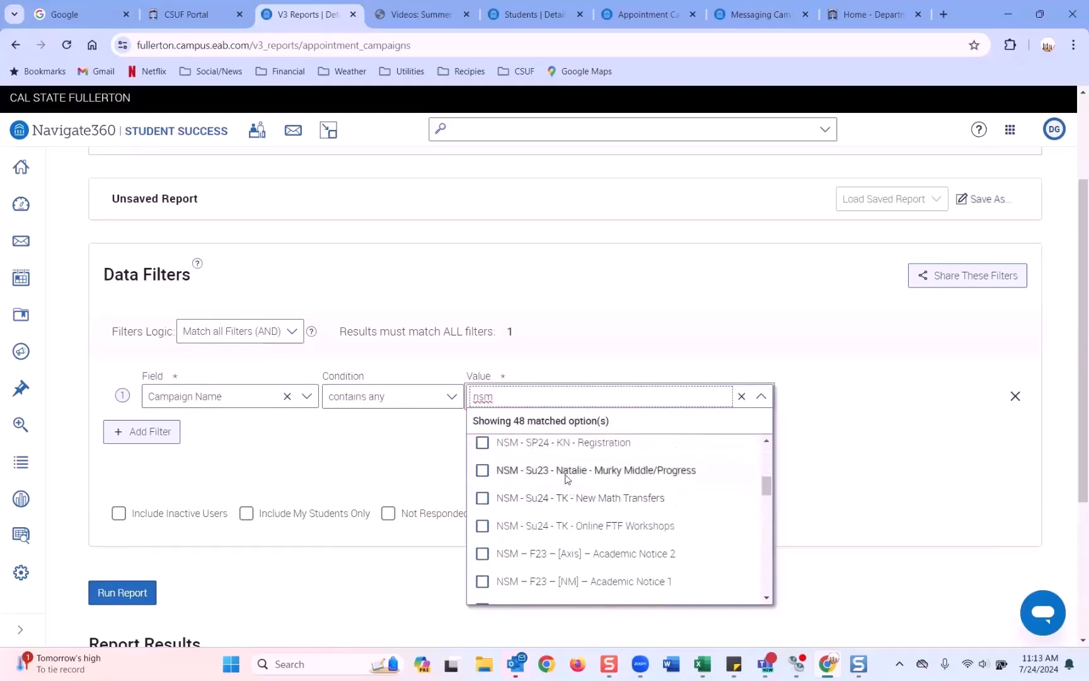
{"action": "scroll", "coordinate": [564, 477], "scroll_direction": "up", "scroll_amount": 1}
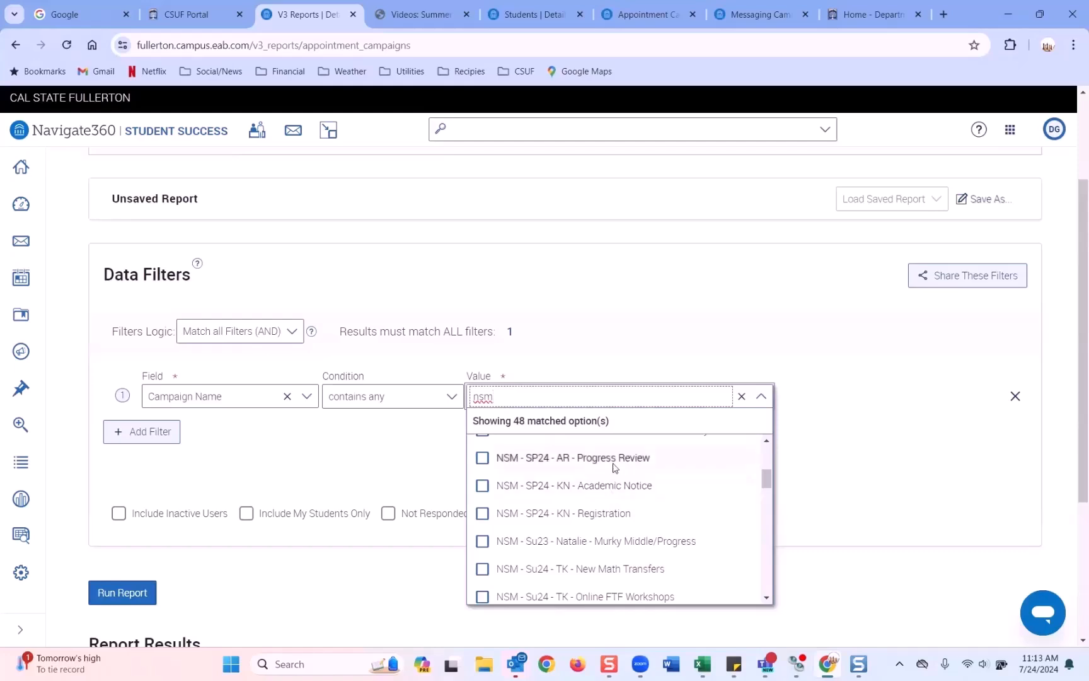
{"action": "left_click", "coordinate": [615, 484]}
{"action": "left_click", "coordinate": [353, 464]}
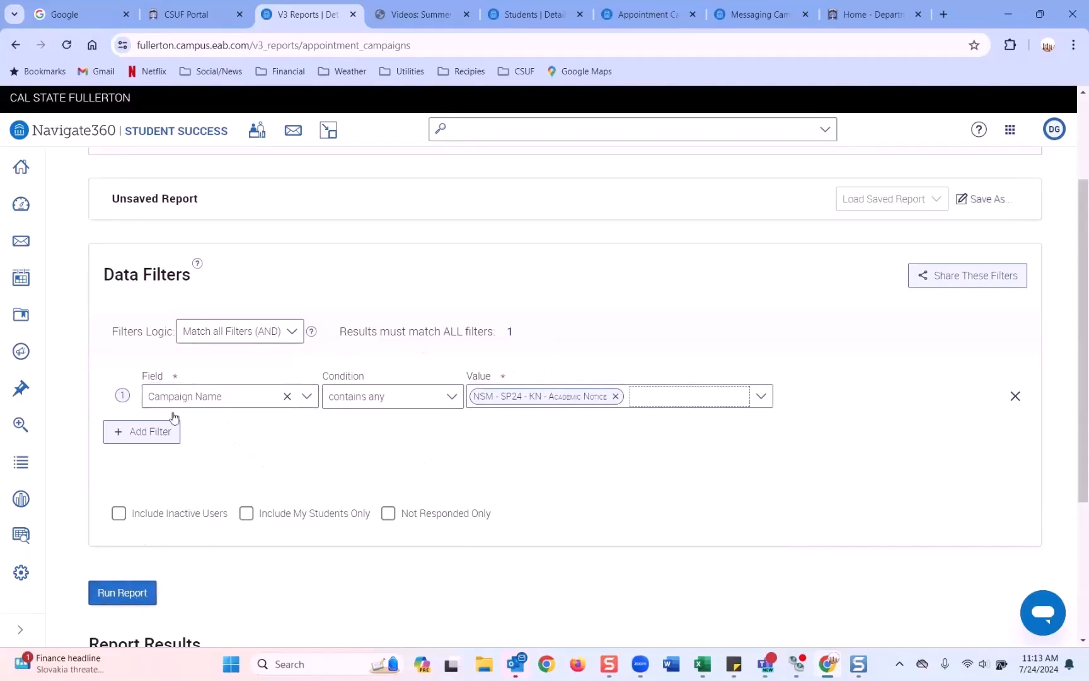
Step: Run the report and scroll its 71 result rows to the Has Scheduled Appointment column
{"action": "left_click", "coordinate": [135, 595]}
{"action": "scroll", "coordinate": [490, 296], "scroll_direction": "down", "scroll_amount": 1}
{"action": "scroll", "coordinate": [487, 371], "scroll_direction": "down", "scroll_amount": 2}
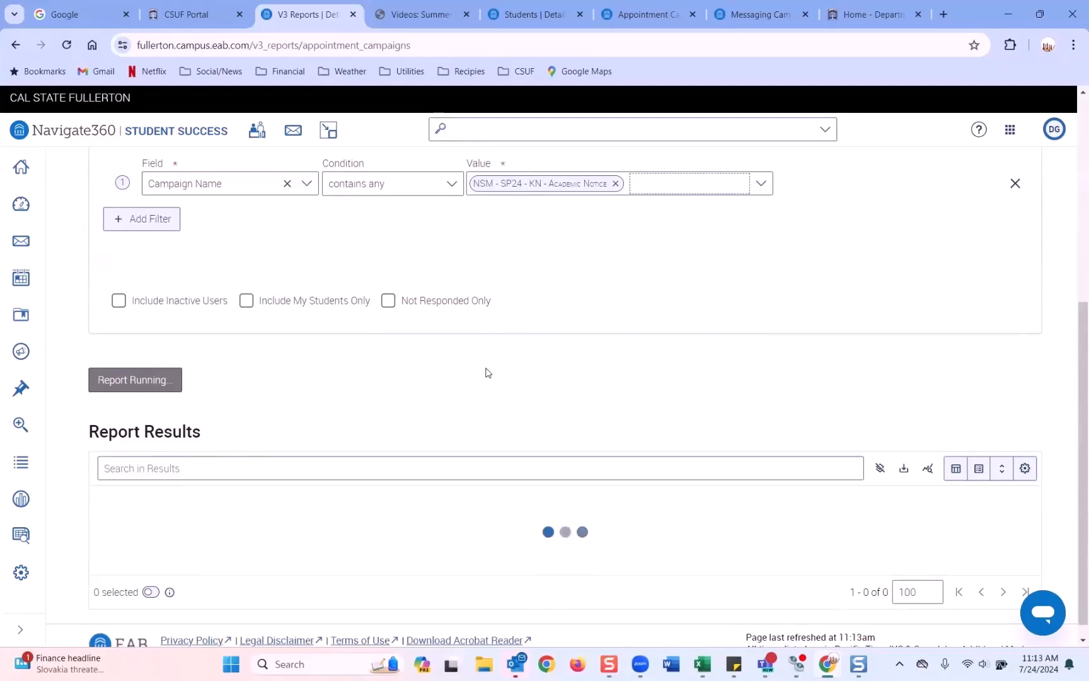
{"action": "scroll", "coordinate": [476, 372], "scroll_direction": "down", "scroll_amount": 2}
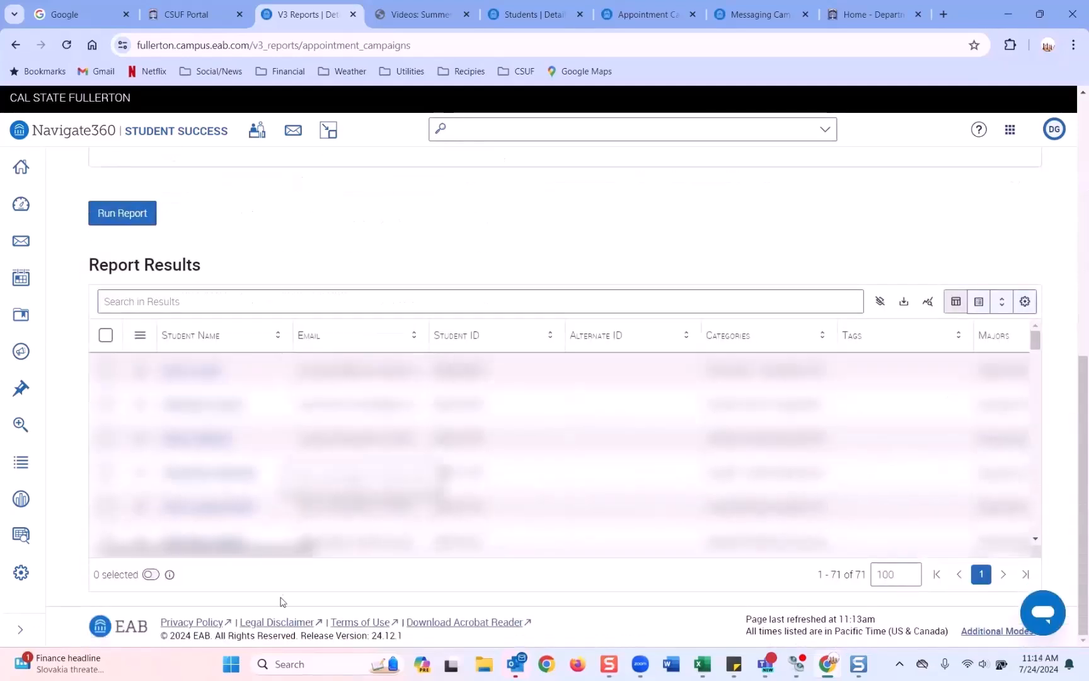
{"action": "left_click_drag", "start_coordinate": [243, 555], "coordinate": [959, 598]}
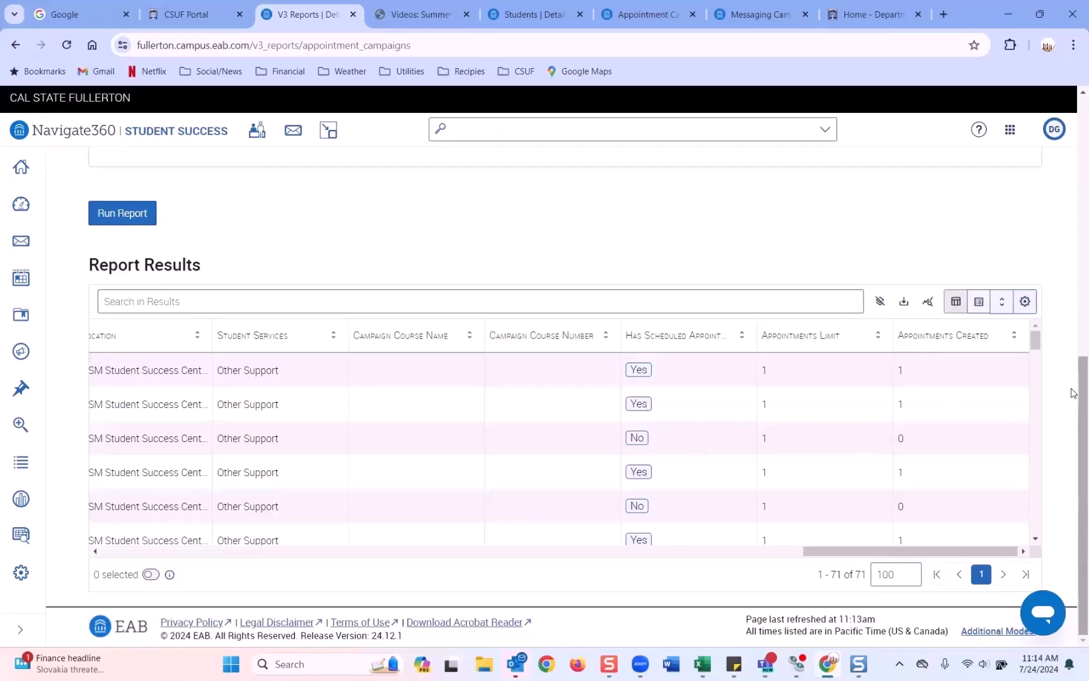
{"action": "scroll", "coordinate": [1072, 393], "scroll_direction": "up", "scroll_amount": 2}
{"action": "scroll", "coordinate": [1071, 393], "scroll_direction": "down", "scroll_amount": 2}
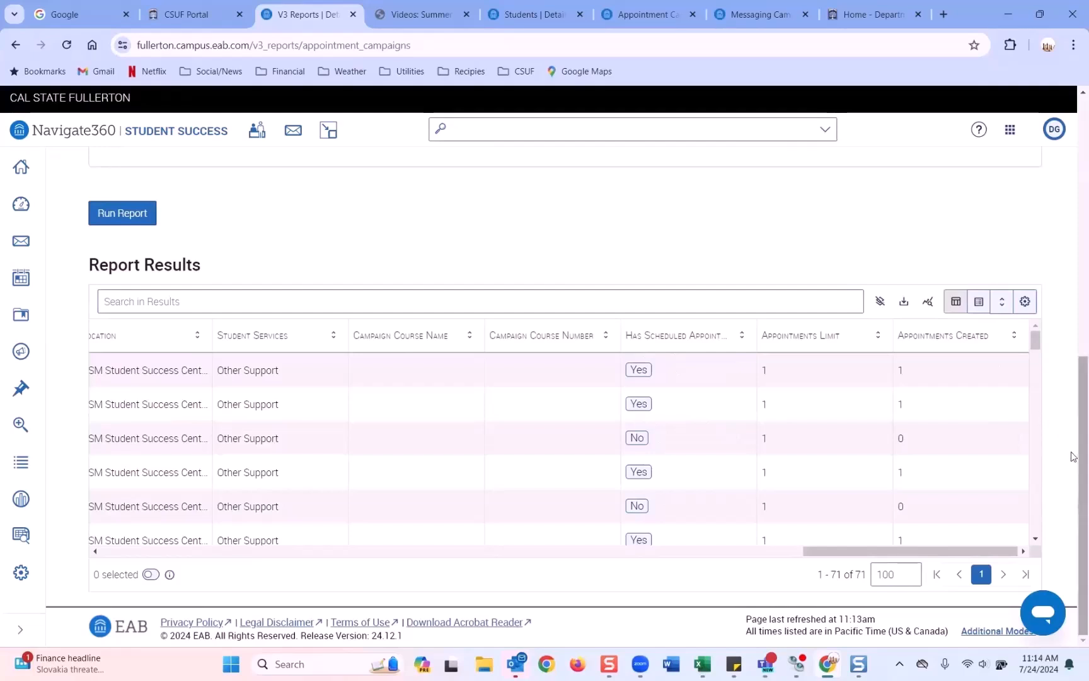
{"action": "left_click_drag", "start_coordinate": [1073, 463], "coordinate": [1070, 300]}
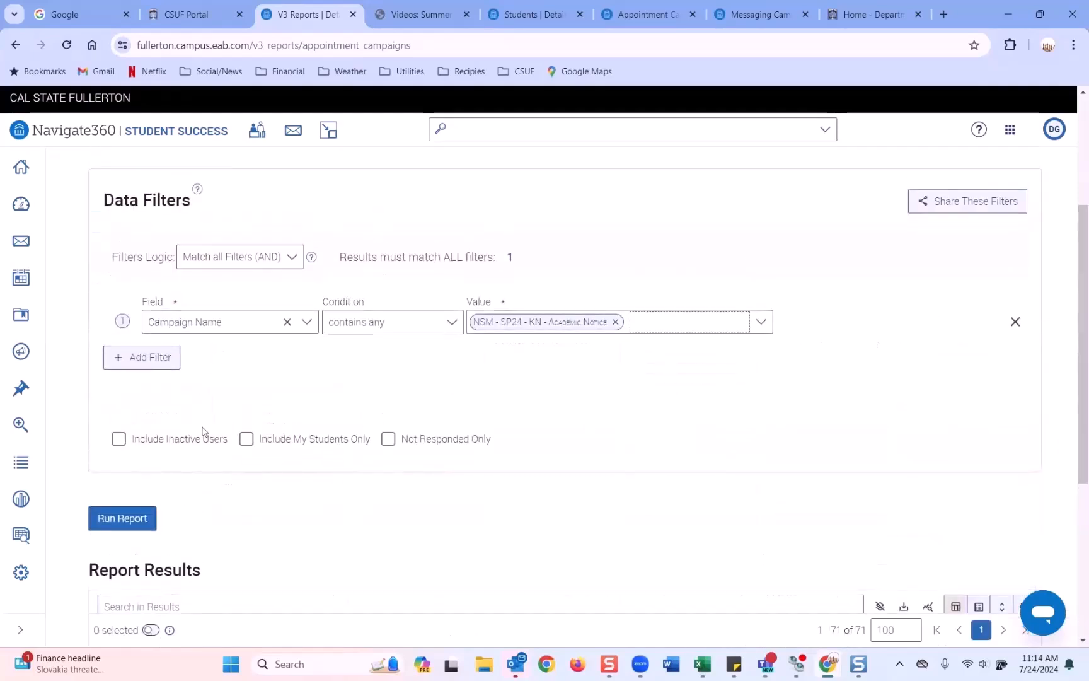
Step: Add a second filter: Has Scheduled Appointment is False
{"action": "left_click", "coordinate": [167, 370]}
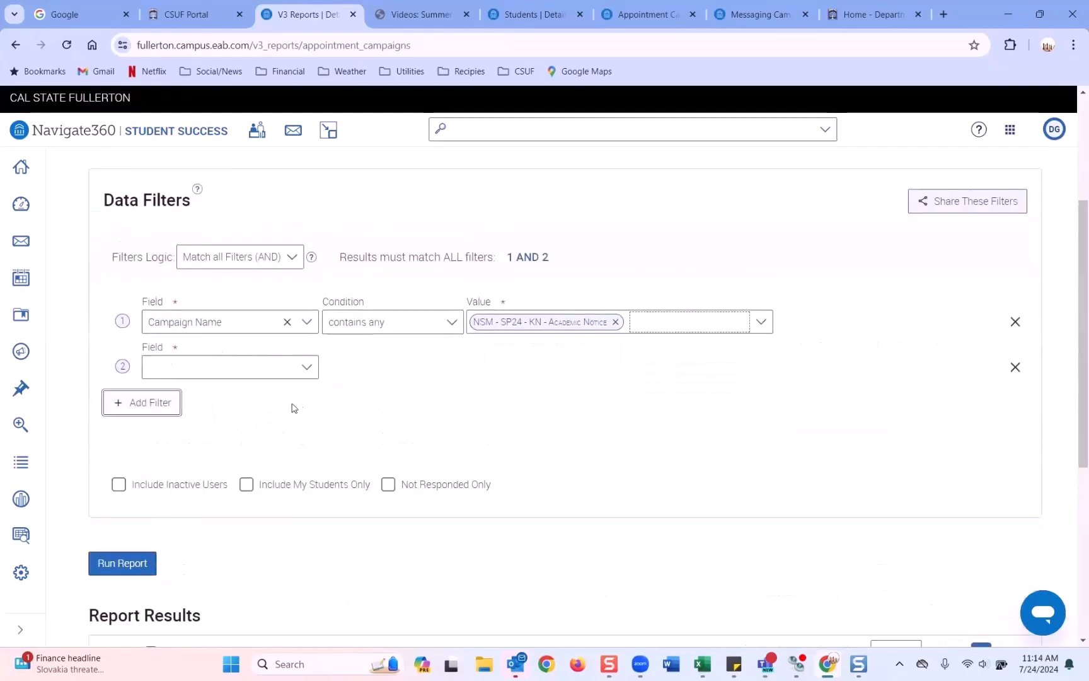
{"action": "left_click", "coordinate": [309, 370]}
{"action": "type", "text": "sch"}
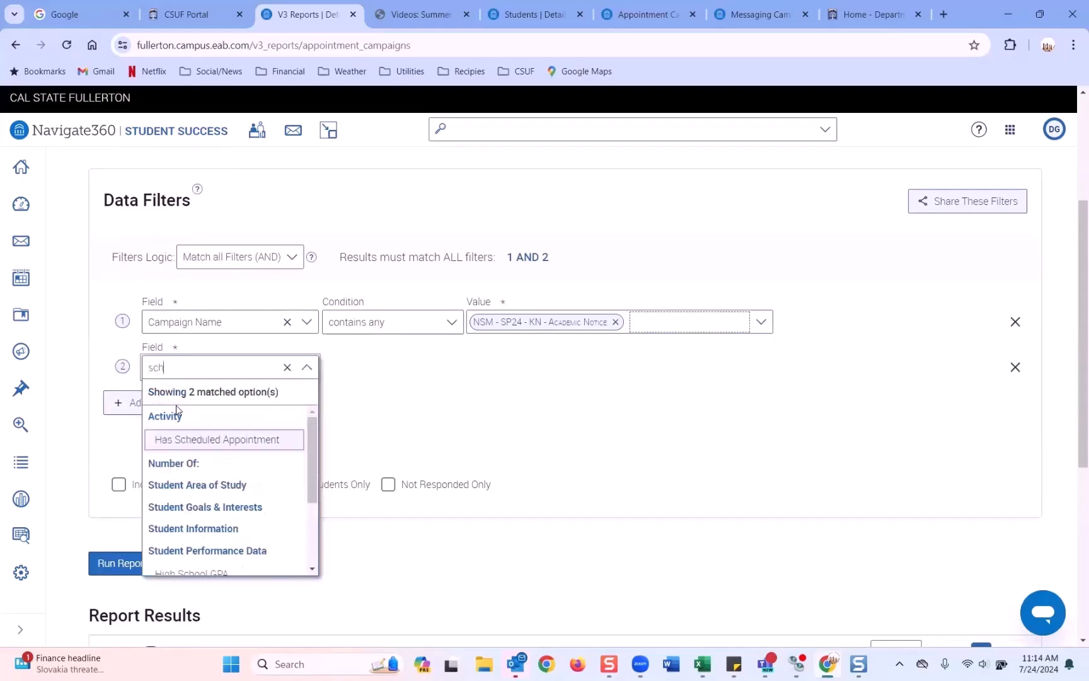
{"action": "left_click", "coordinate": [228, 445]}
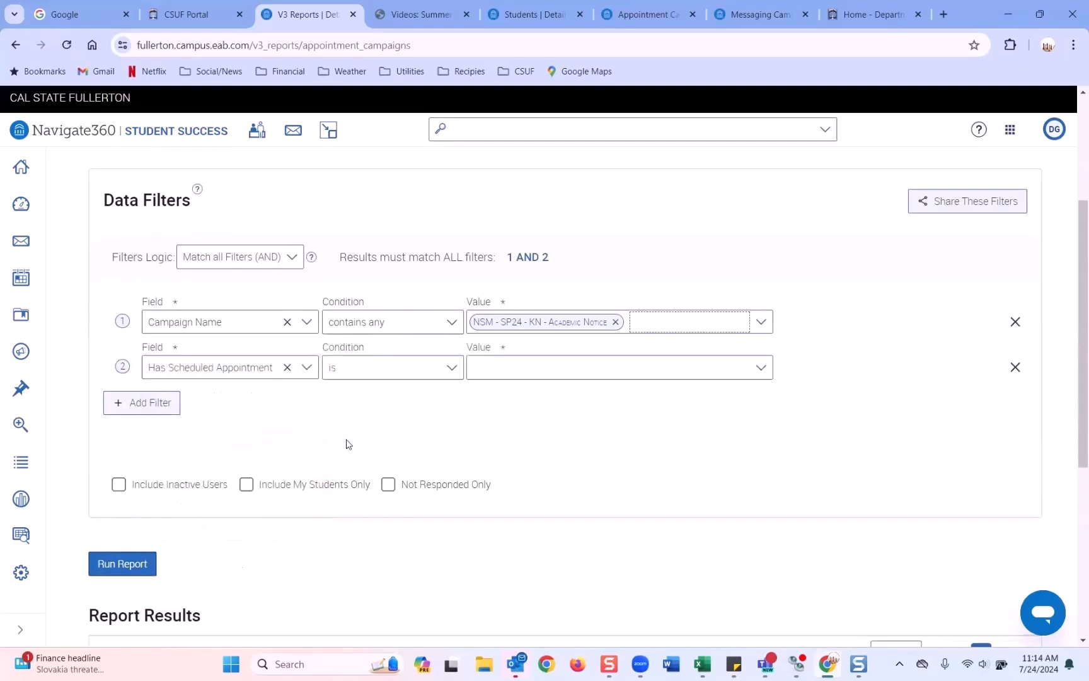
{"action": "left_click", "coordinate": [501, 377]}
{"action": "left_click", "coordinate": [485, 417]}
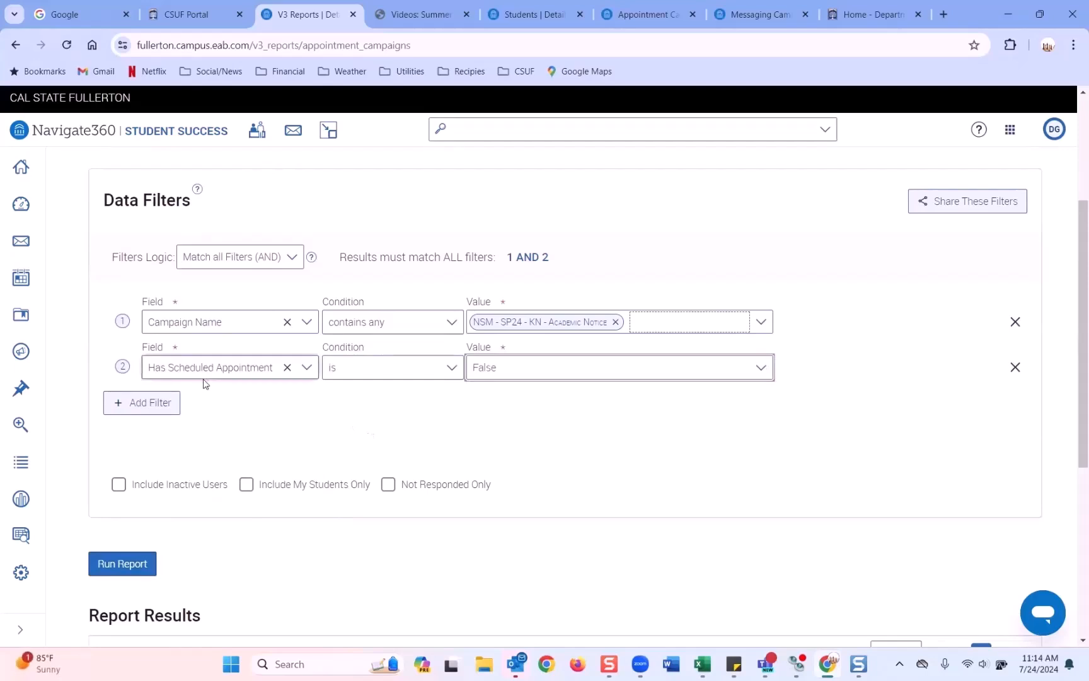
Step: Rerun the report to list the 33 students without appointments, then view the appointment campaign
{"action": "left_click", "coordinate": [134, 567]}
{"action": "scroll", "coordinate": [422, 467], "scroll_direction": "down", "scroll_amount": 3}
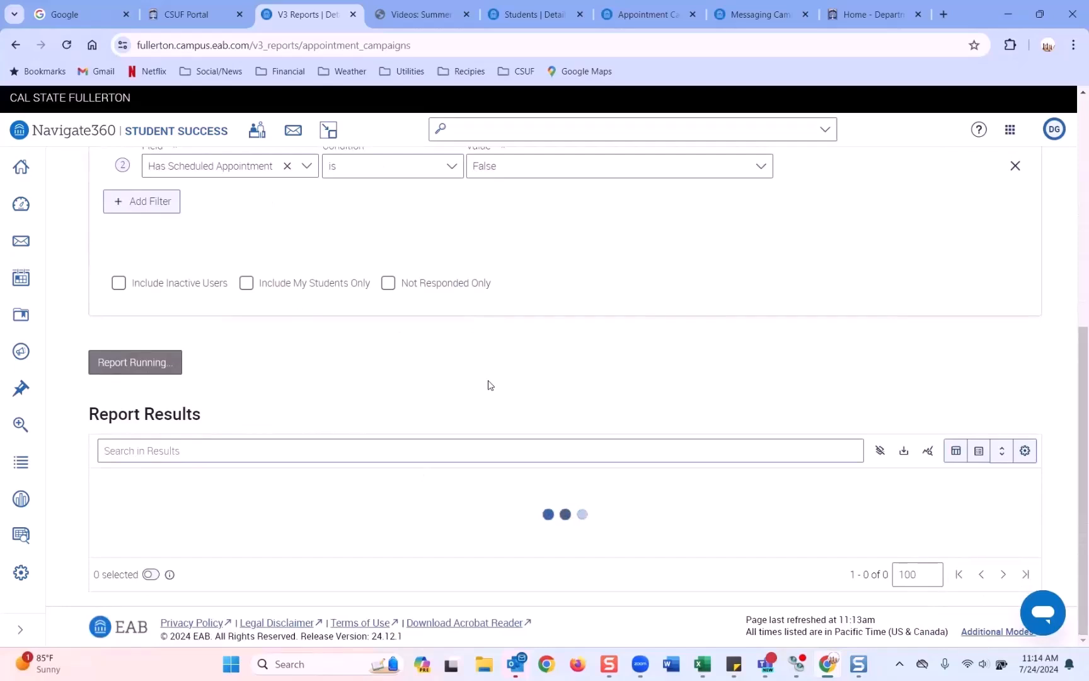
{"action": "scroll", "coordinate": [487, 385], "scroll_direction": "down", "scroll_amount": 3}
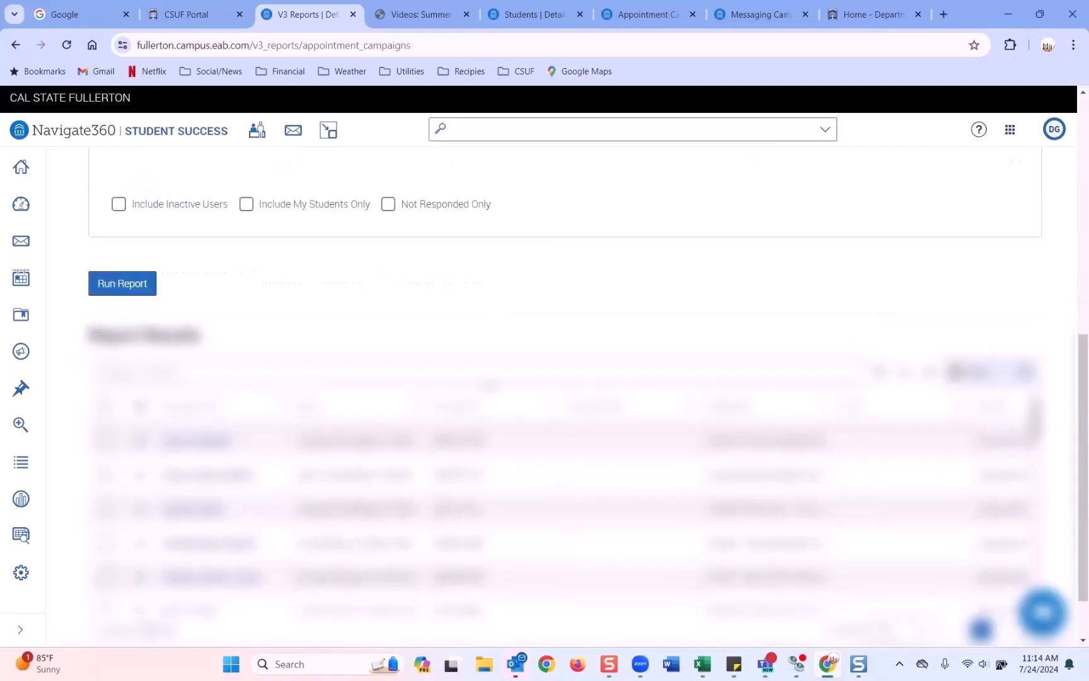
{"action": "left_click_drag", "start_coordinate": [304, 552], "coordinate": [1008, 552]}
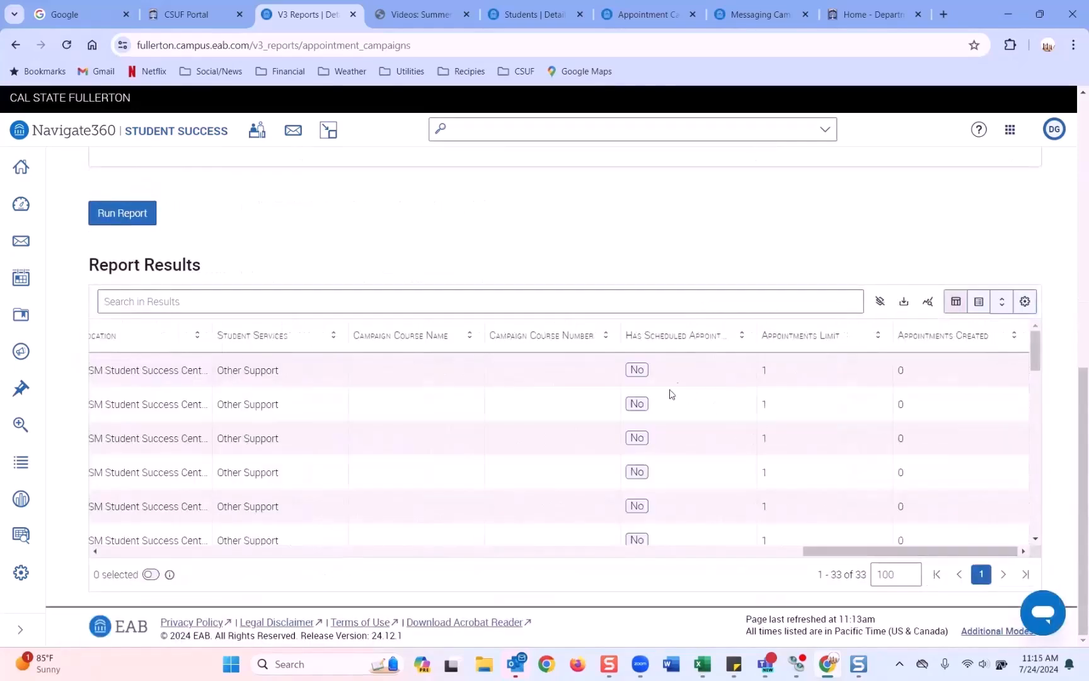
{"action": "left_click_drag", "start_coordinate": [889, 552], "coordinate": [94, 567]}
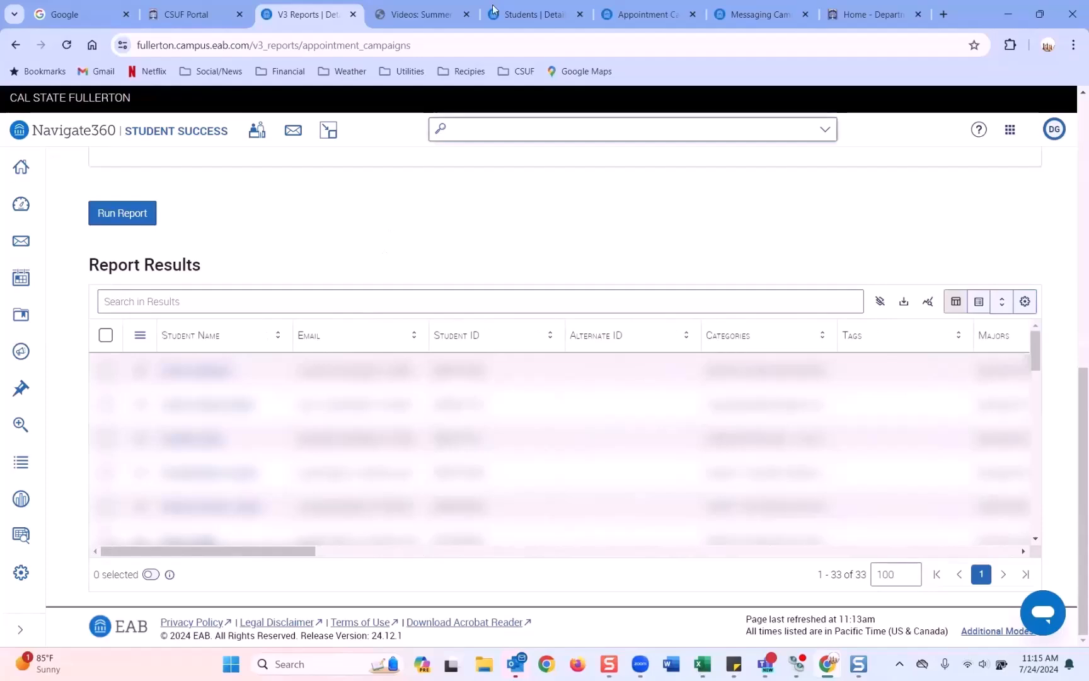
{"action": "left_click", "coordinate": [653, 14]}
Step: Check the Appointments Not Yet Scheduled list, then return to the two-filter report
{"action": "scroll", "coordinate": [445, 334], "scroll_direction": "up", "scroll_amount": 10}
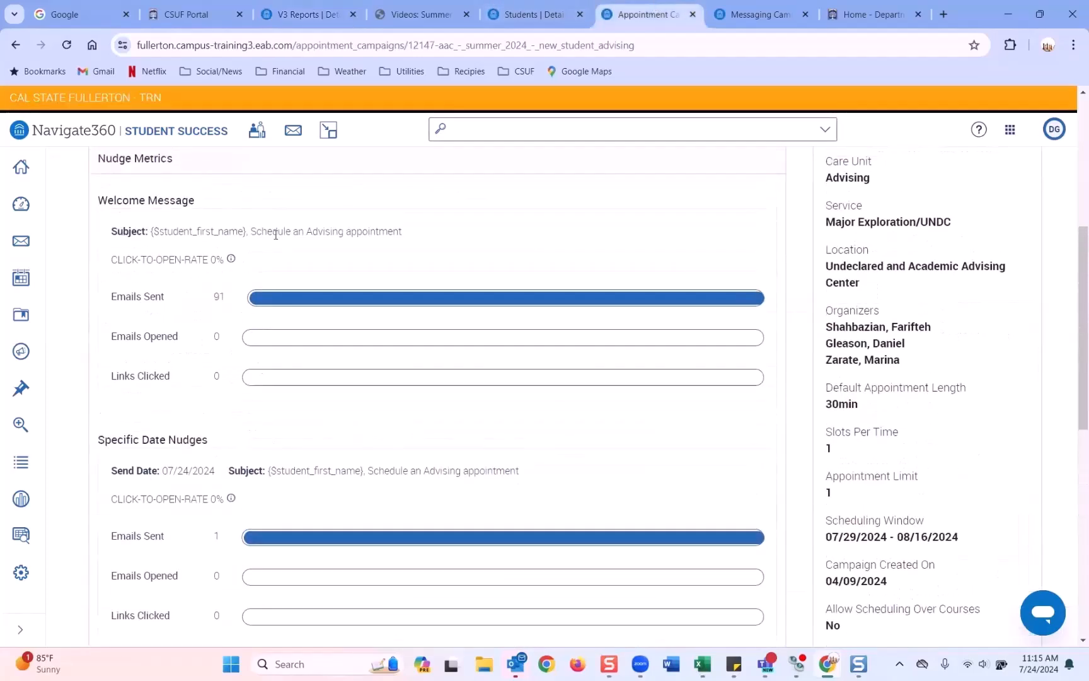
{"action": "scroll", "coordinate": [265, 326], "scroll_direction": "down", "scroll_amount": 10}
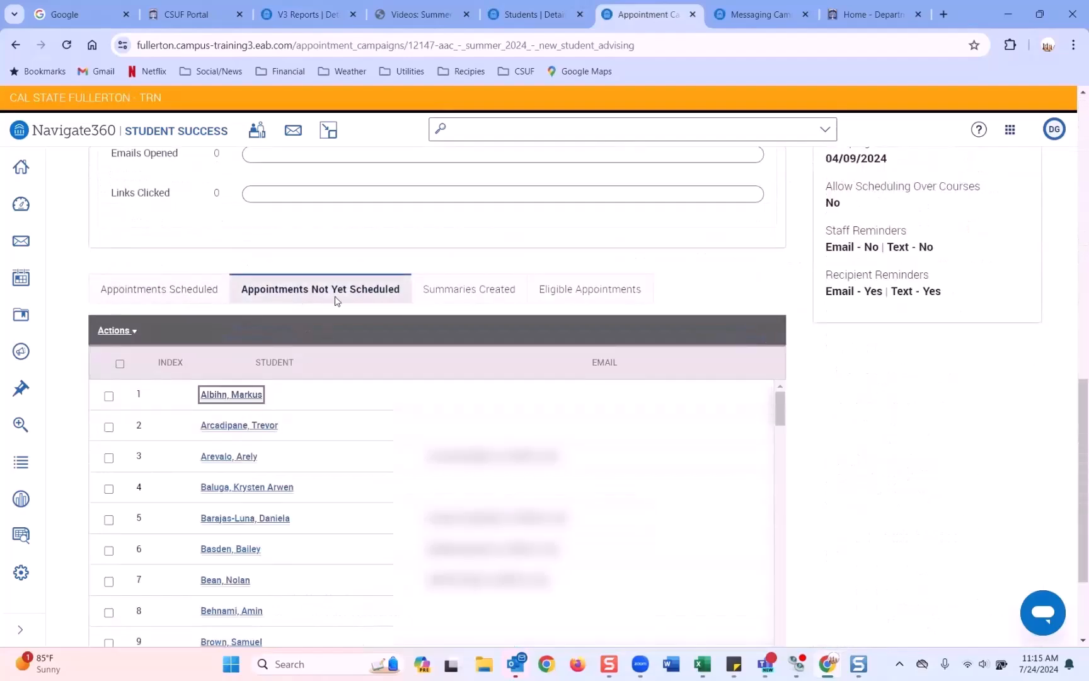
{"action": "left_click", "coordinate": [292, 14]}
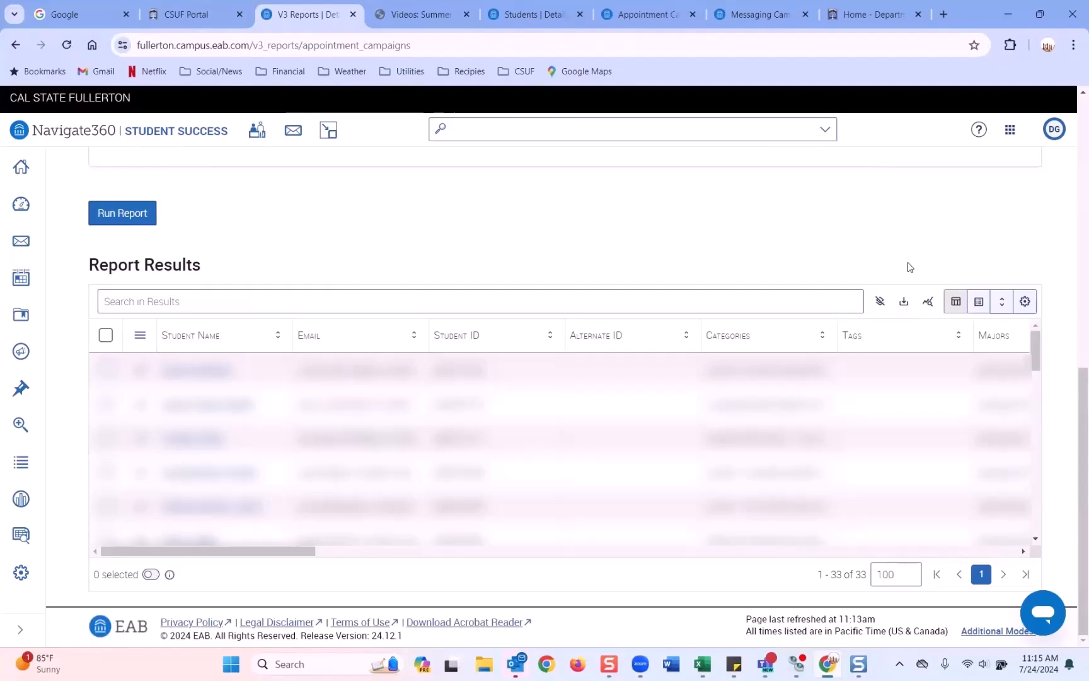
{"action": "scroll", "coordinate": [910, 265], "scroll_direction": "up", "scroll_amount": 4}
{"action": "scroll", "coordinate": [909, 265], "scroll_direction": "up", "scroll_amount": 4}
{"action": "scroll", "coordinate": [467, 418], "scroll_direction": "down", "scroll_amount": 2}
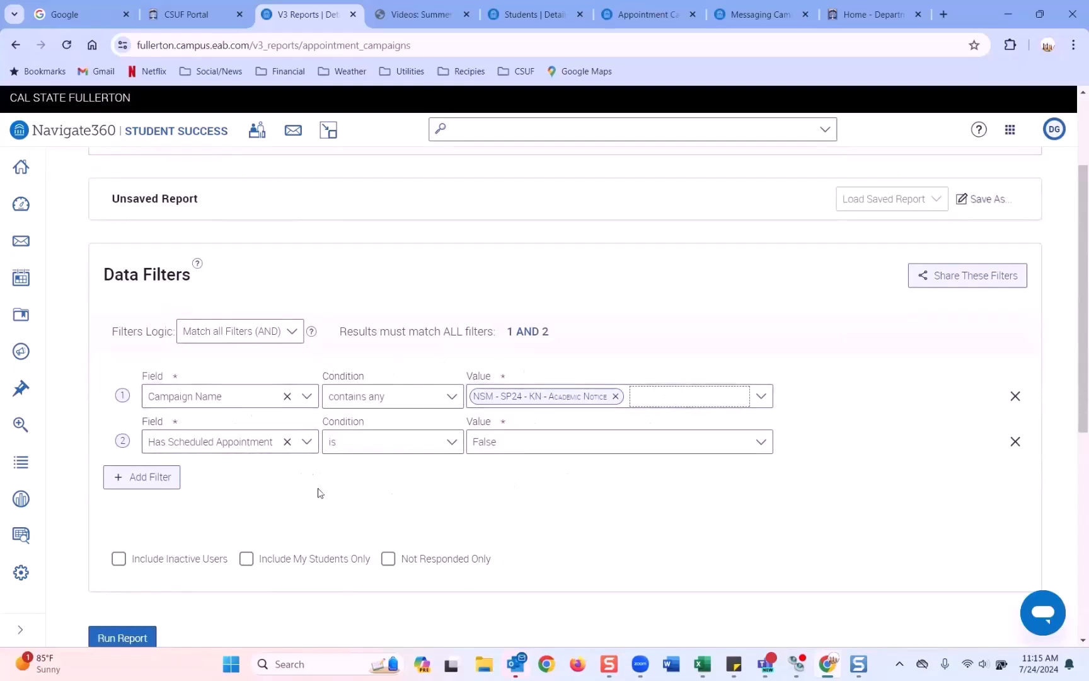
{"action": "scroll", "coordinate": [771, 319], "scroll_direction": "up", "scroll_amount": 3}
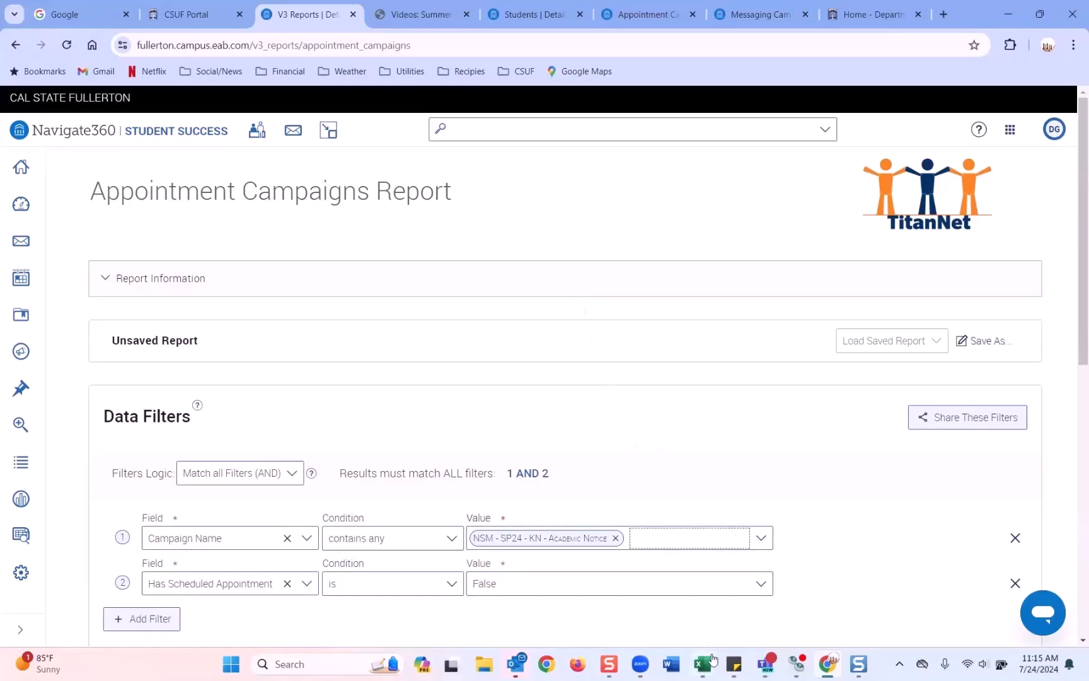
{"action": "mouse_move", "coordinate": [705, 641]}
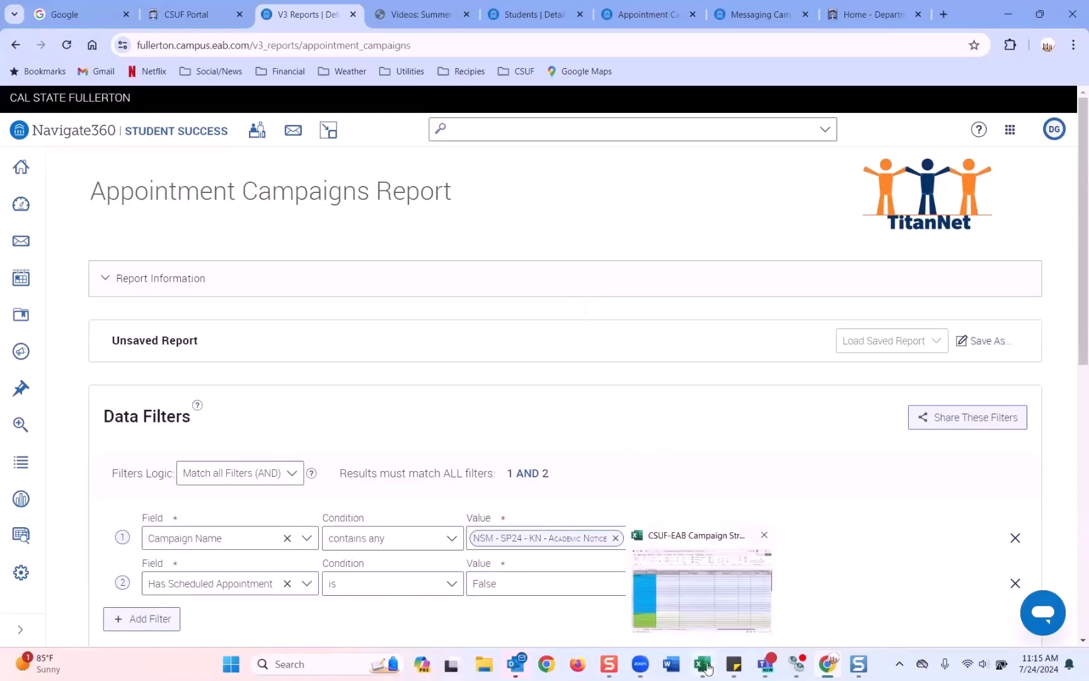
{"action": "left_click", "coordinate": [692, 555]}
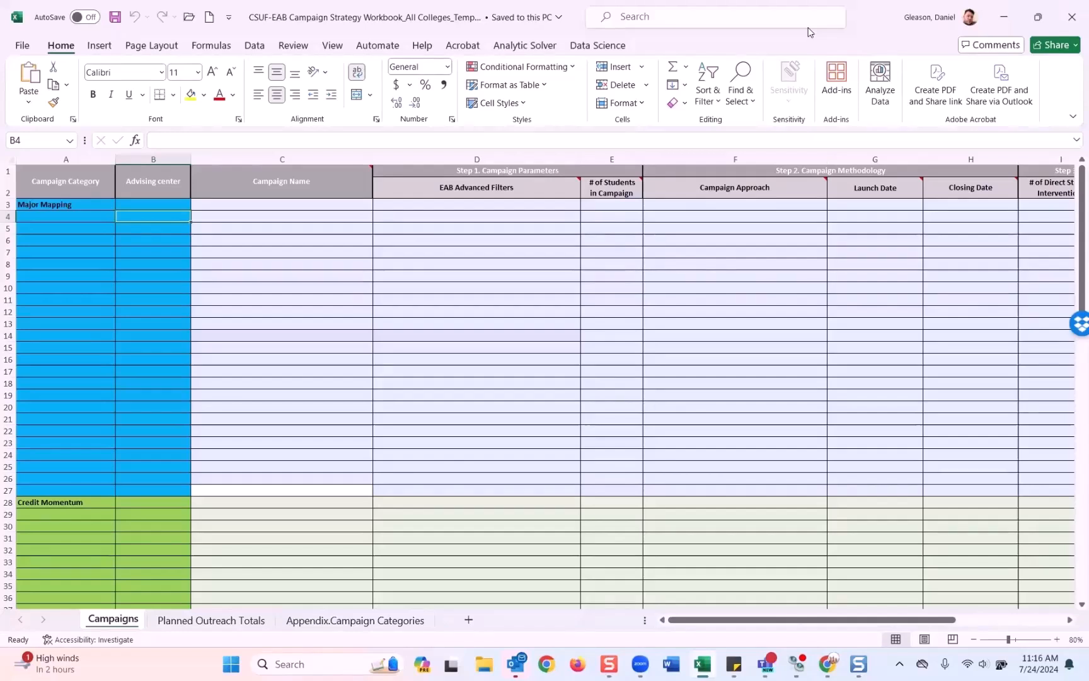
{"action": "left_click", "coordinate": [10, 162]}
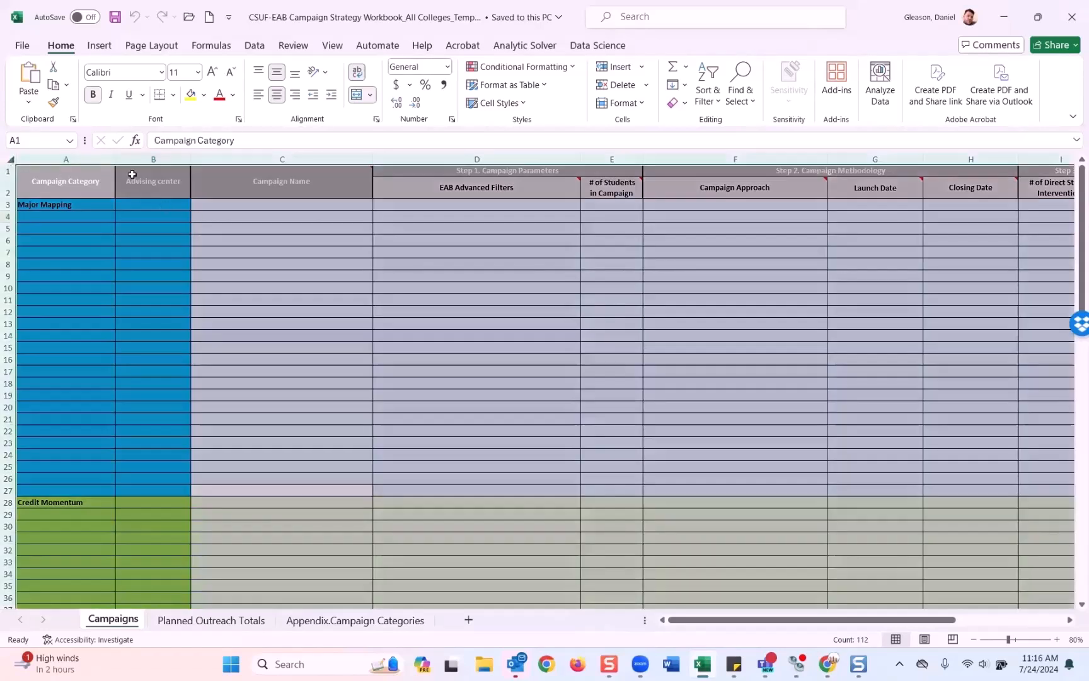
{"action": "left_click", "coordinate": [169, 223]}
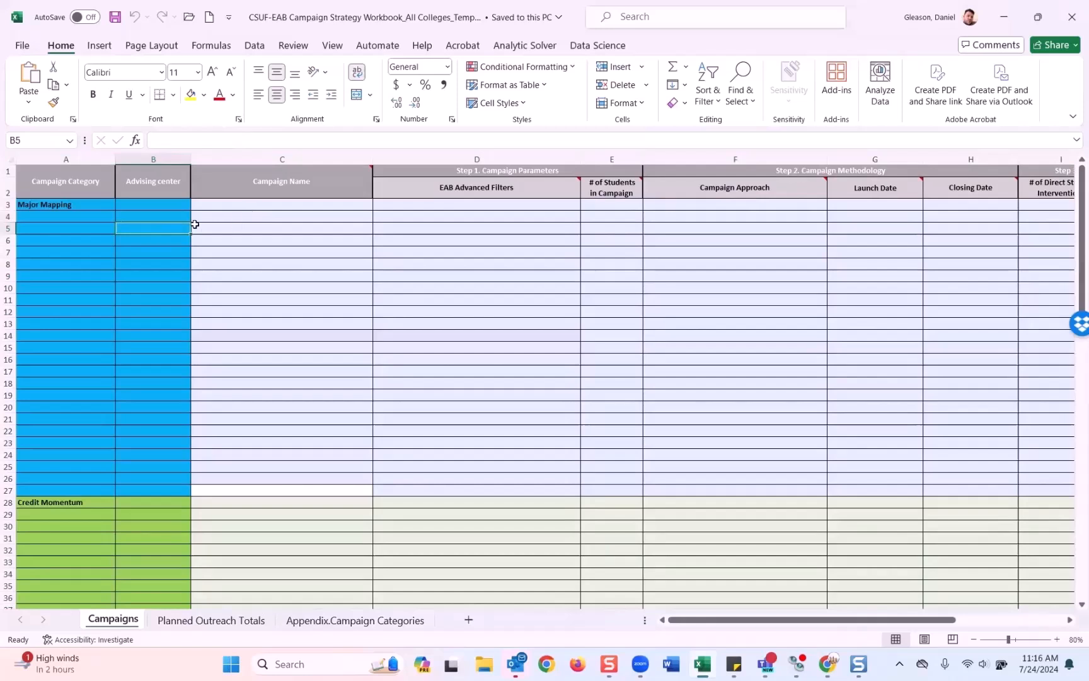
{"action": "left_click", "coordinate": [65, 161]}
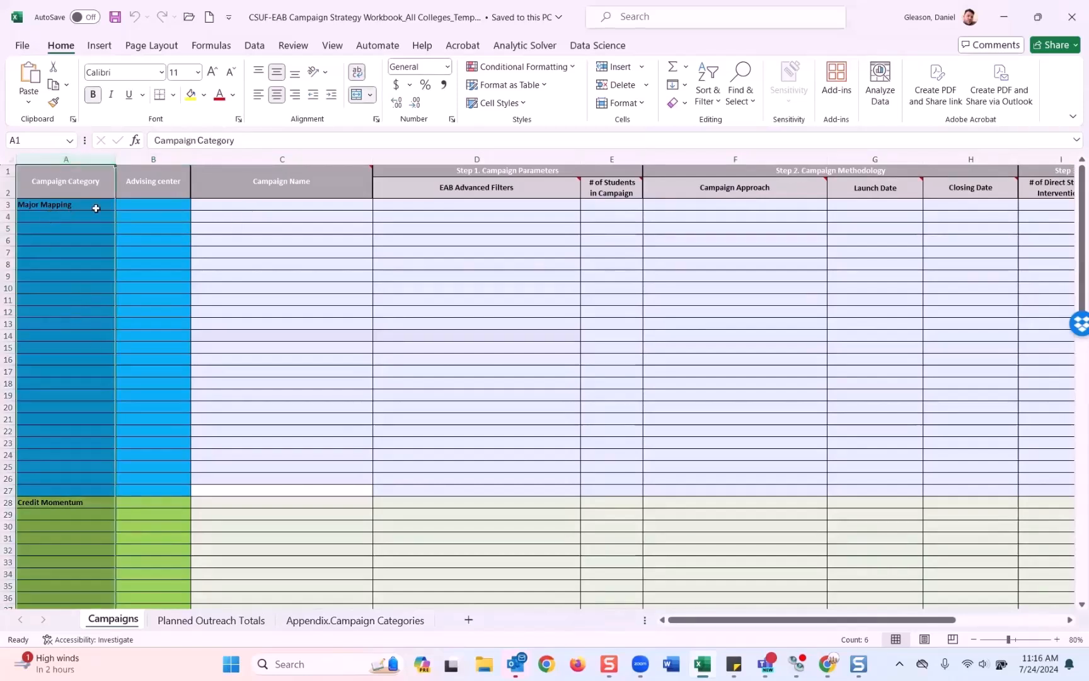
{"action": "scroll", "coordinate": [88, 237], "scroll_direction": "down", "scroll_amount": 10}
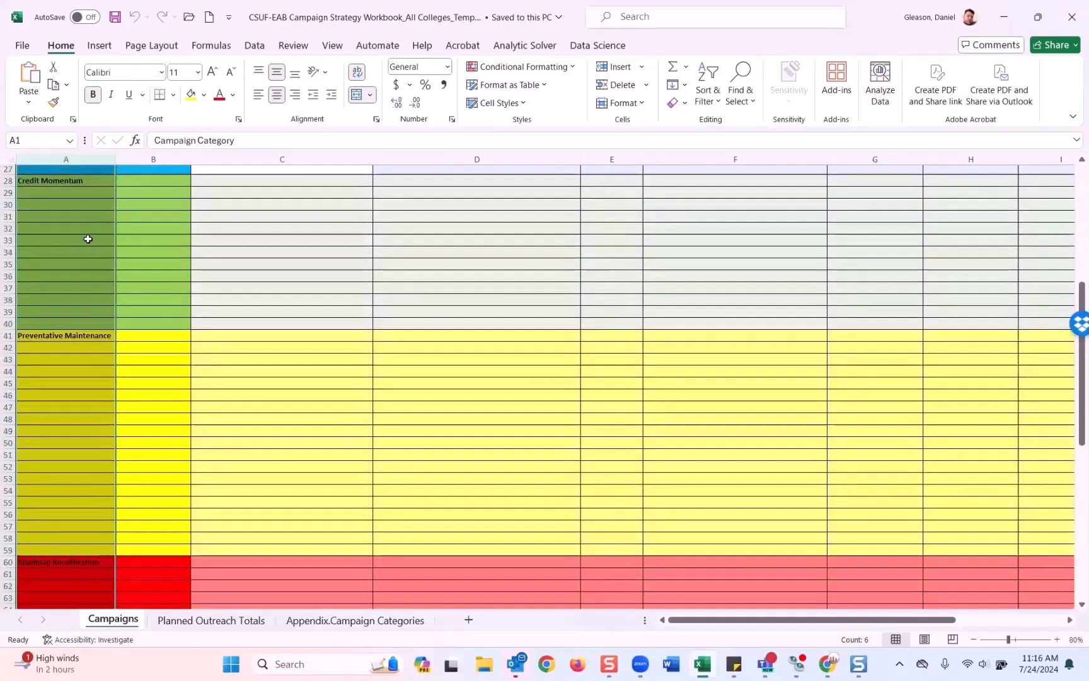
{"action": "scroll", "coordinate": [88, 238], "scroll_direction": "down", "scroll_amount": 3}
{"action": "scroll", "coordinate": [87, 238], "scroll_direction": "up", "scroll_amount": 13}
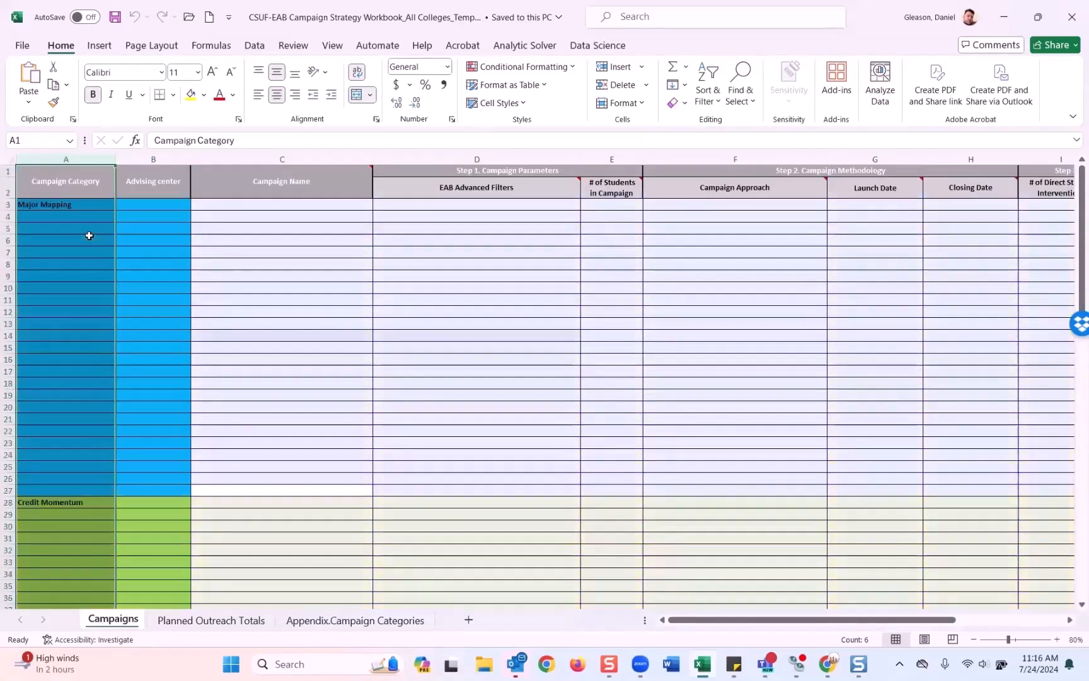
{"action": "left_click", "coordinate": [57, 204]}
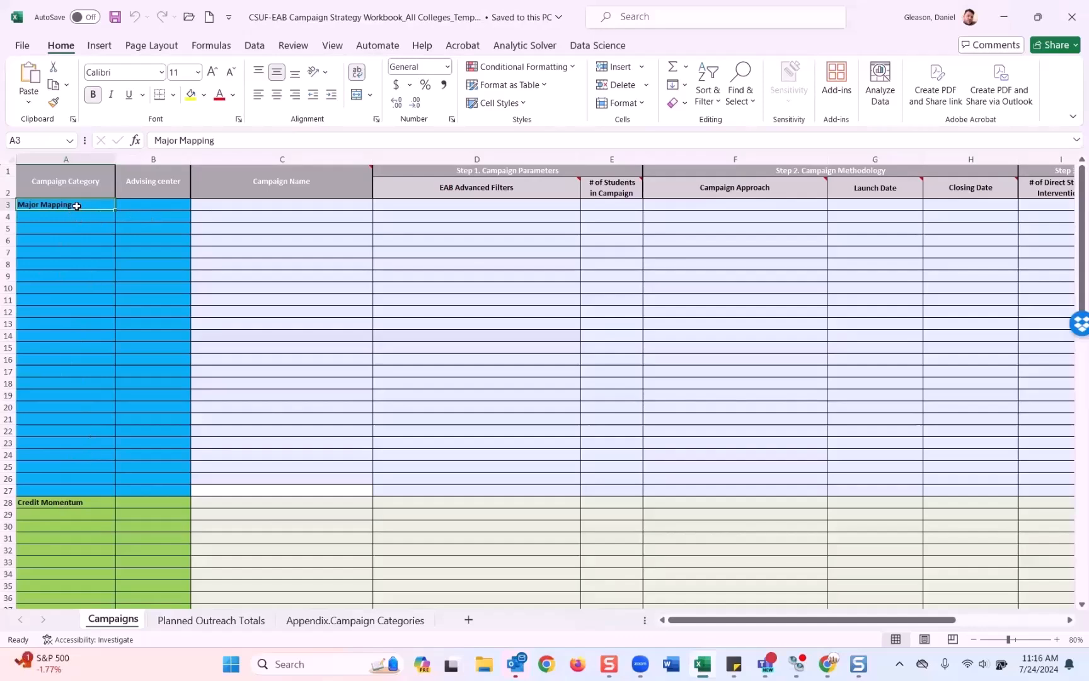
{"action": "scroll", "coordinate": [74, 212], "scroll_direction": "down", "scroll_amount": 13}
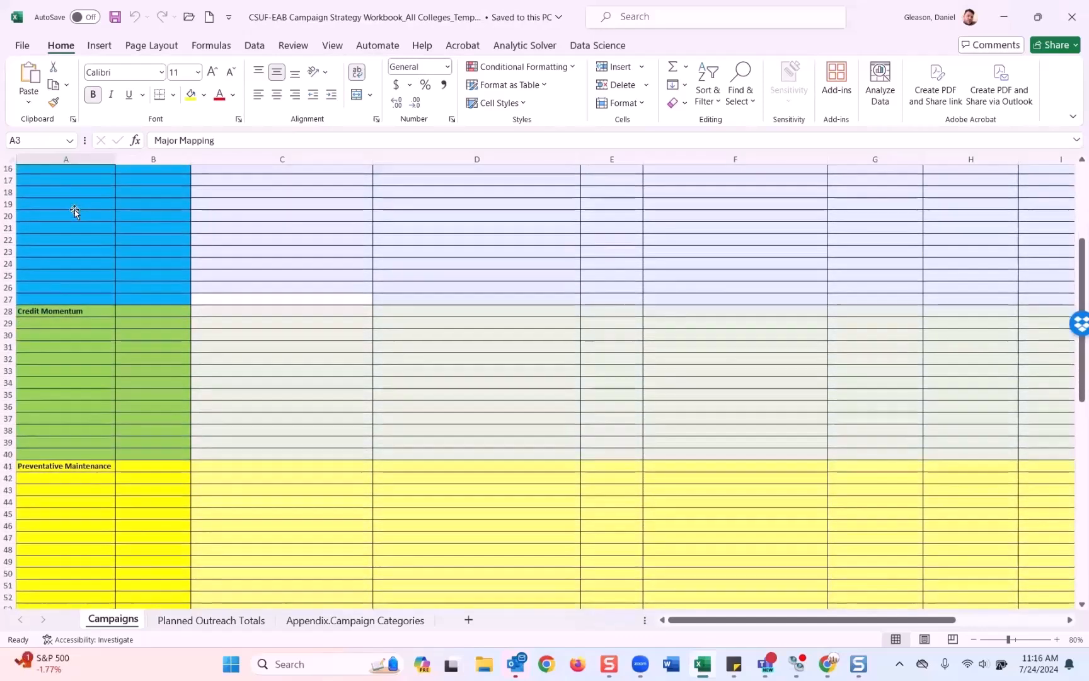
{"action": "scroll", "coordinate": [74, 212], "scroll_direction": "up", "scroll_amount": 13}
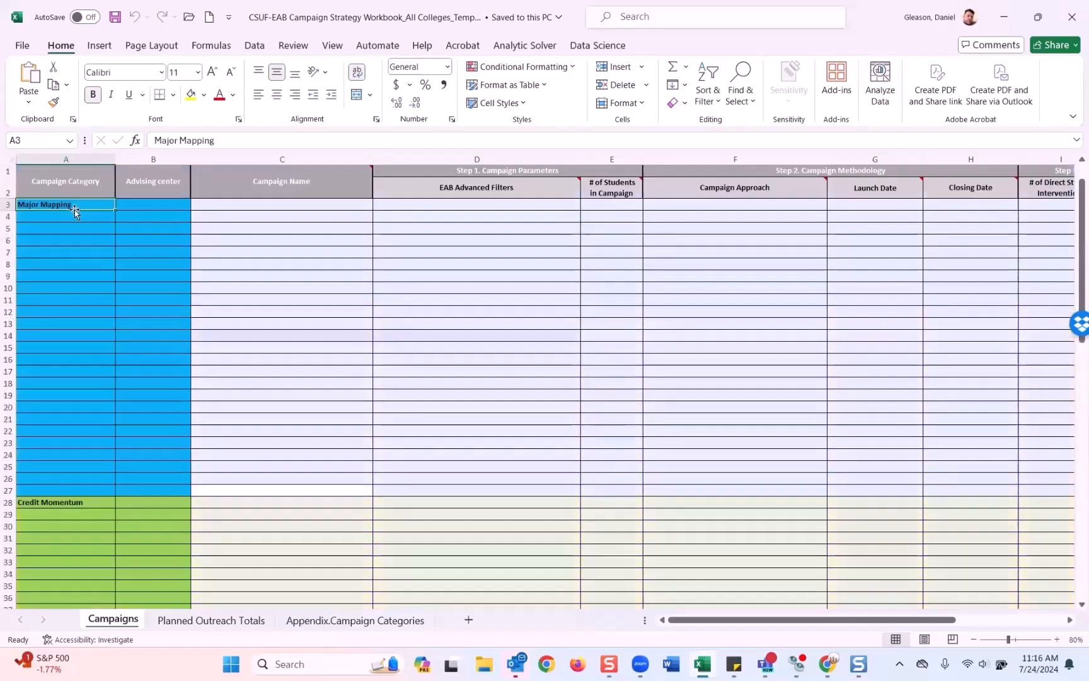
{"action": "left_click", "coordinate": [9, 205]}
{"action": "scroll", "coordinate": [56, 453], "scroll_direction": "down", "scroll_amount": 5}
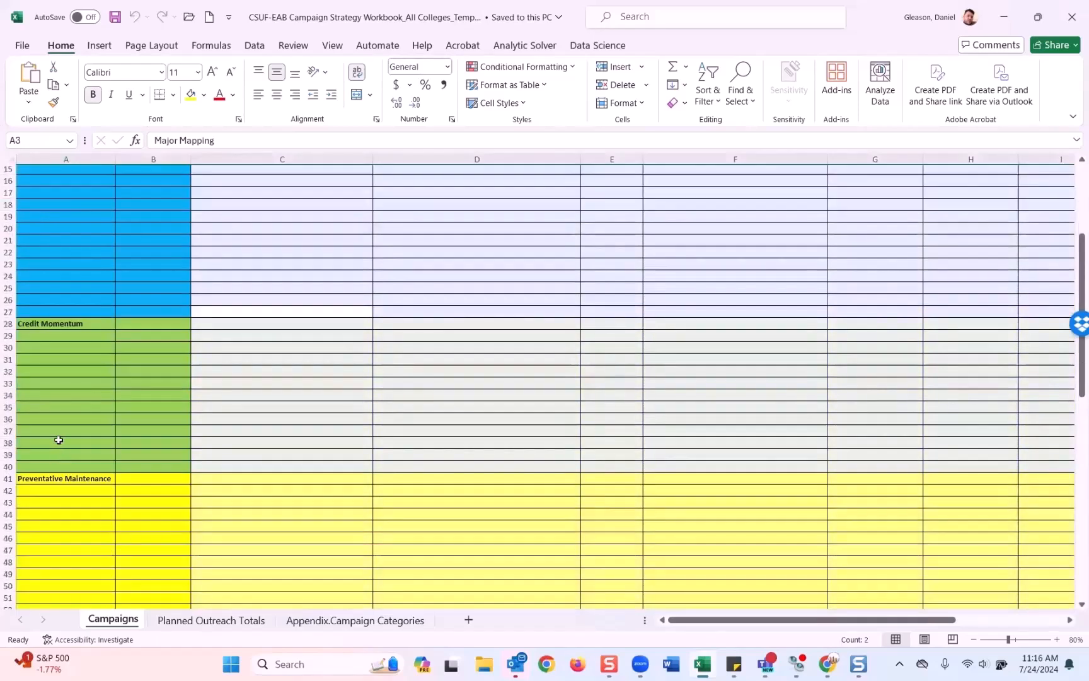
{"action": "scroll", "coordinate": [59, 438], "scroll_direction": "down", "scroll_amount": 5}
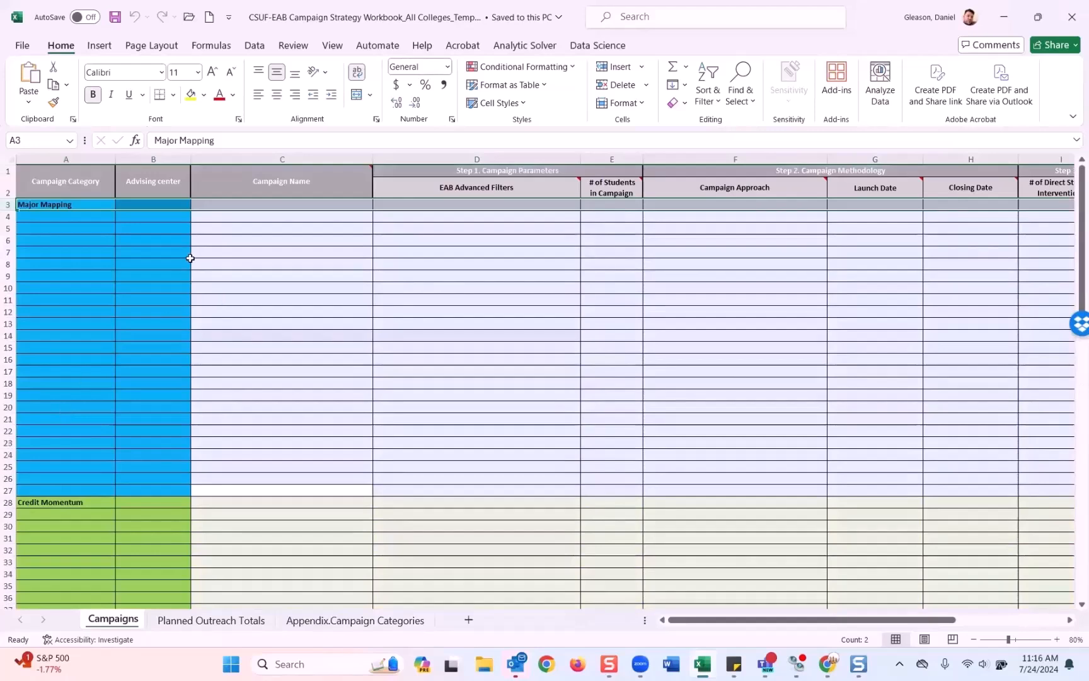
{"action": "left_click", "coordinate": [167, 159]}
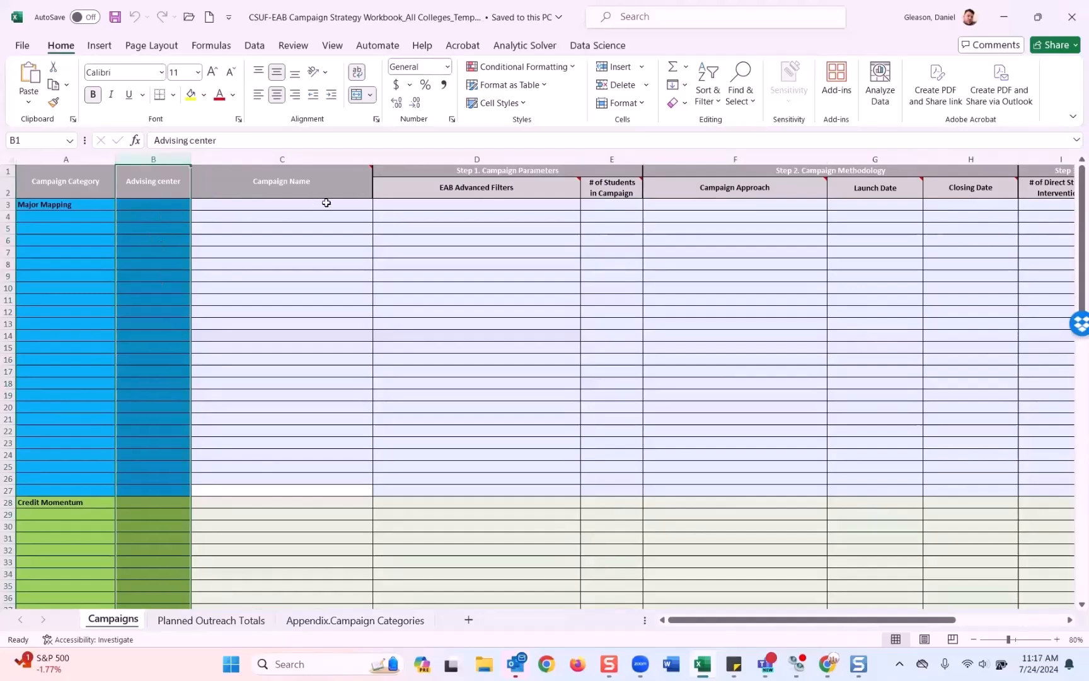
{"action": "left_click", "coordinate": [284, 210]}
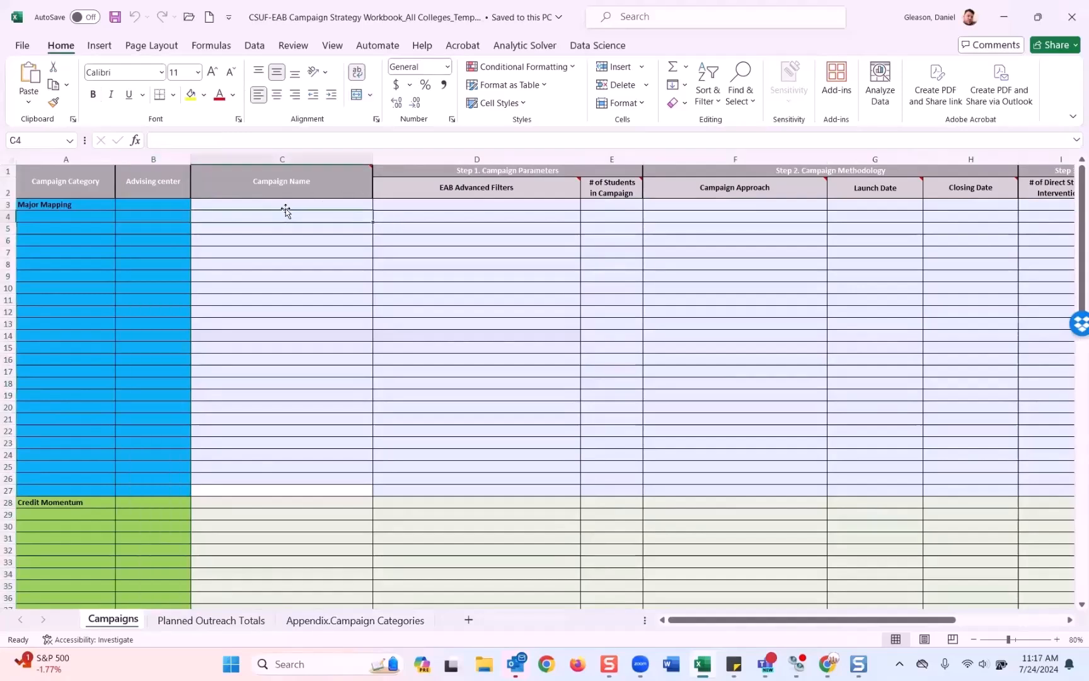
{"action": "left_click", "coordinate": [444, 208]}
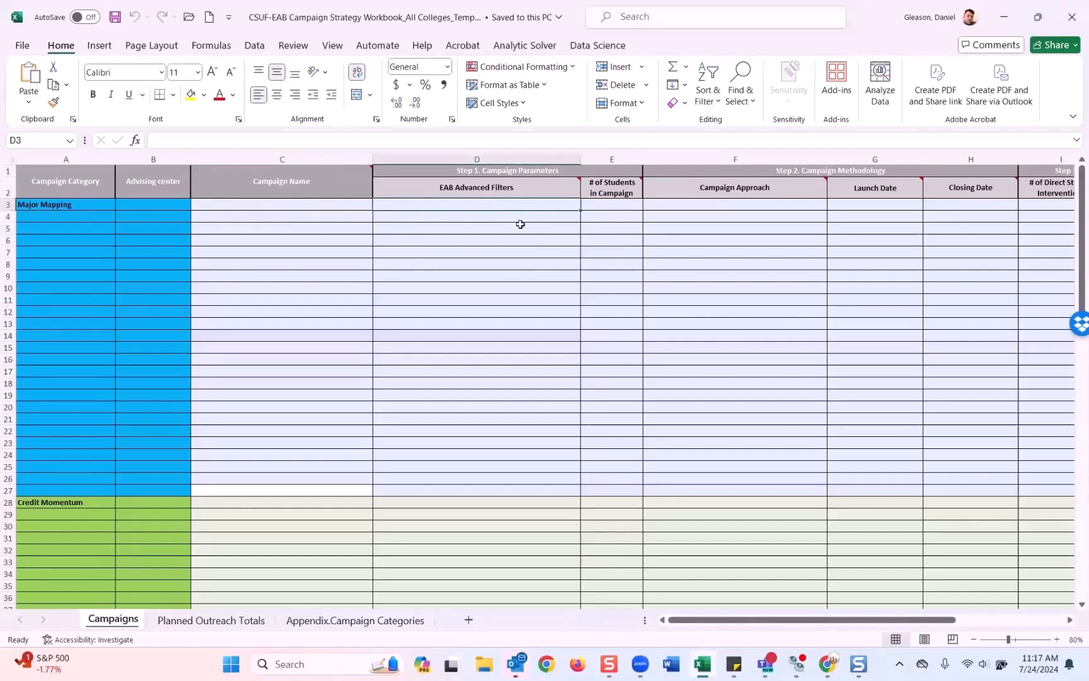
{"action": "left_click", "coordinate": [617, 208]}
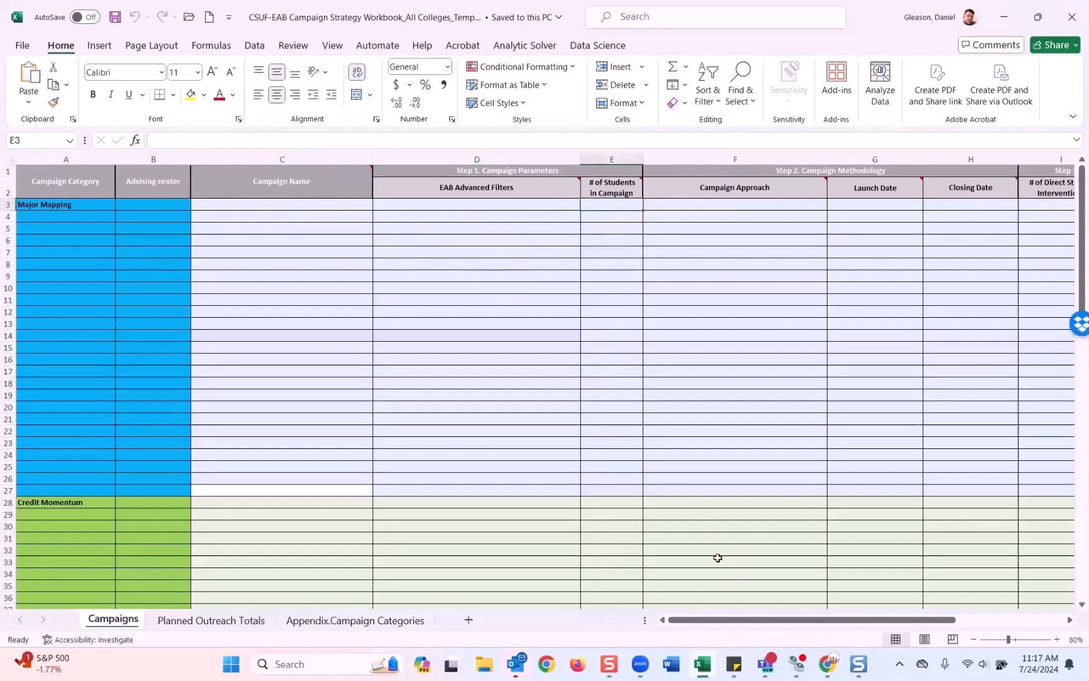
{"action": "left_click", "coordinate": [742, 203]}
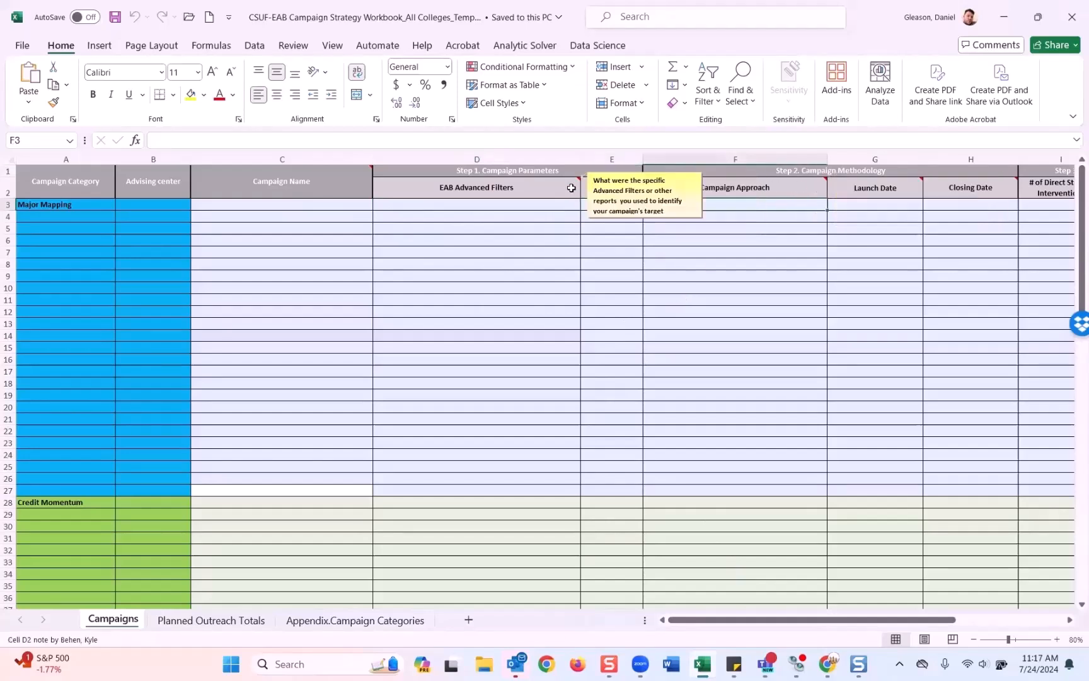
{"action": "mouse_move", "coordinate": [787, 195]}
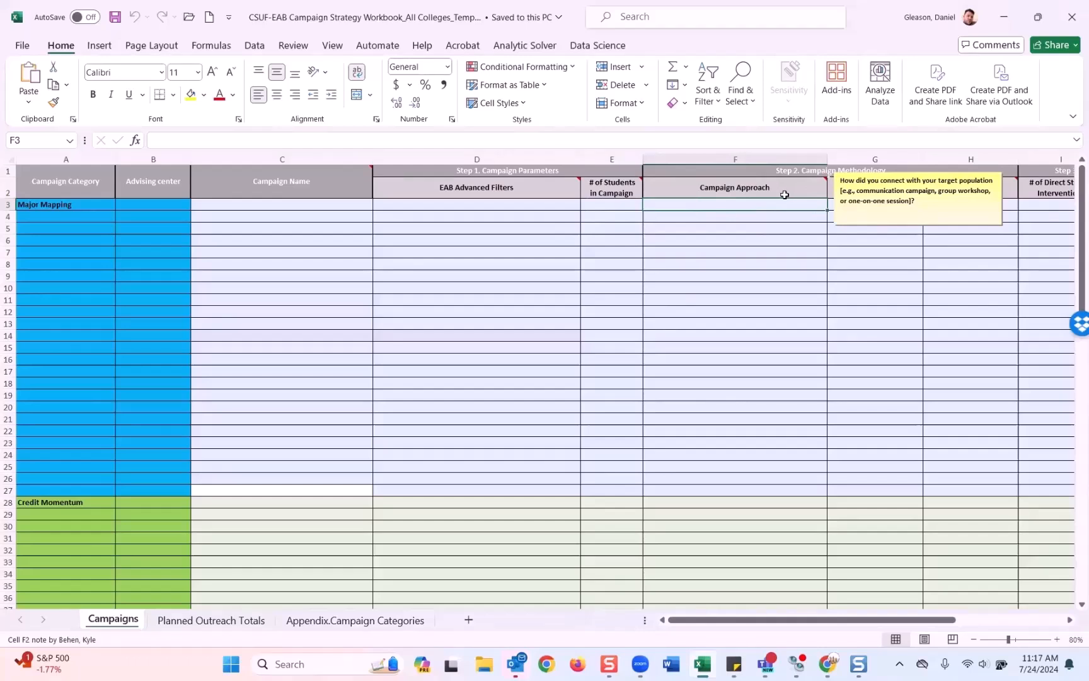
{"action": "mouse_move", "coordinate": [891, 194]}
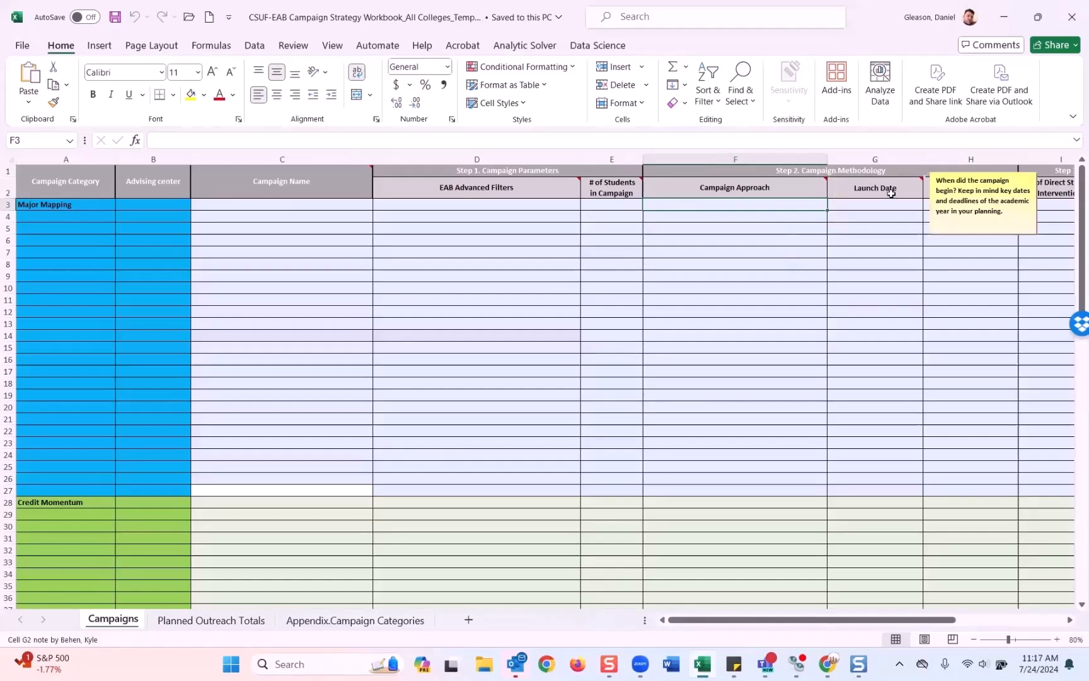
{"action": "left_click", "coordinate": [1070, 620]}
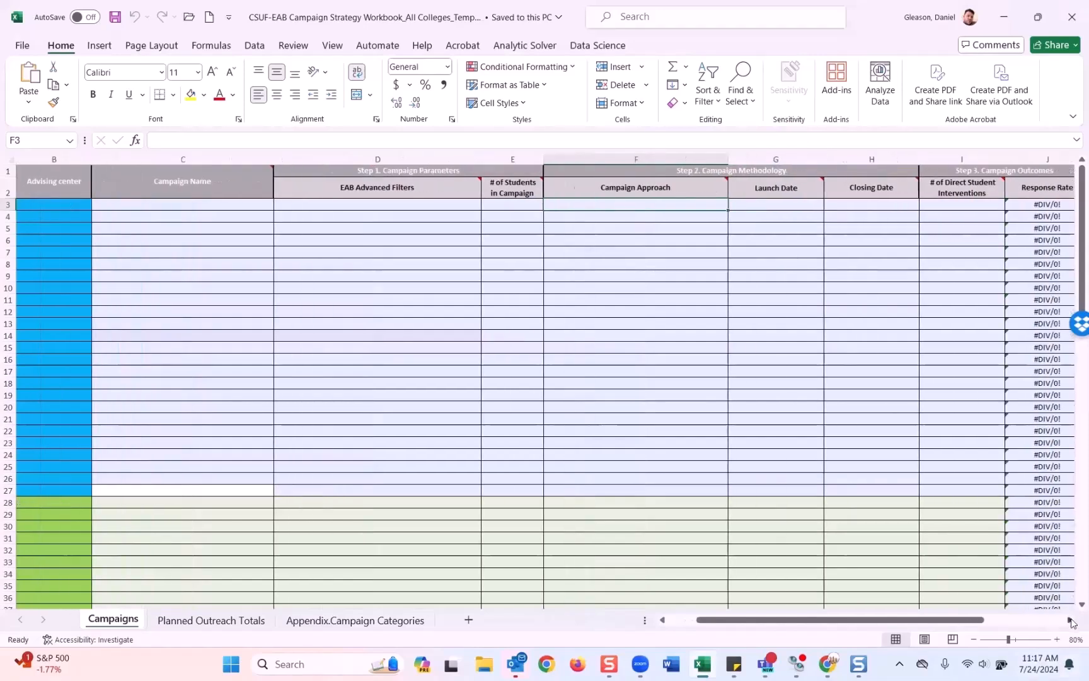
{"action": "left_click", "coordinate": [1070, 620]}
{"action": "left_click", "coordinate": [1070, 620]}
{"action": "left_click", "coordinate": [1070, 620]}
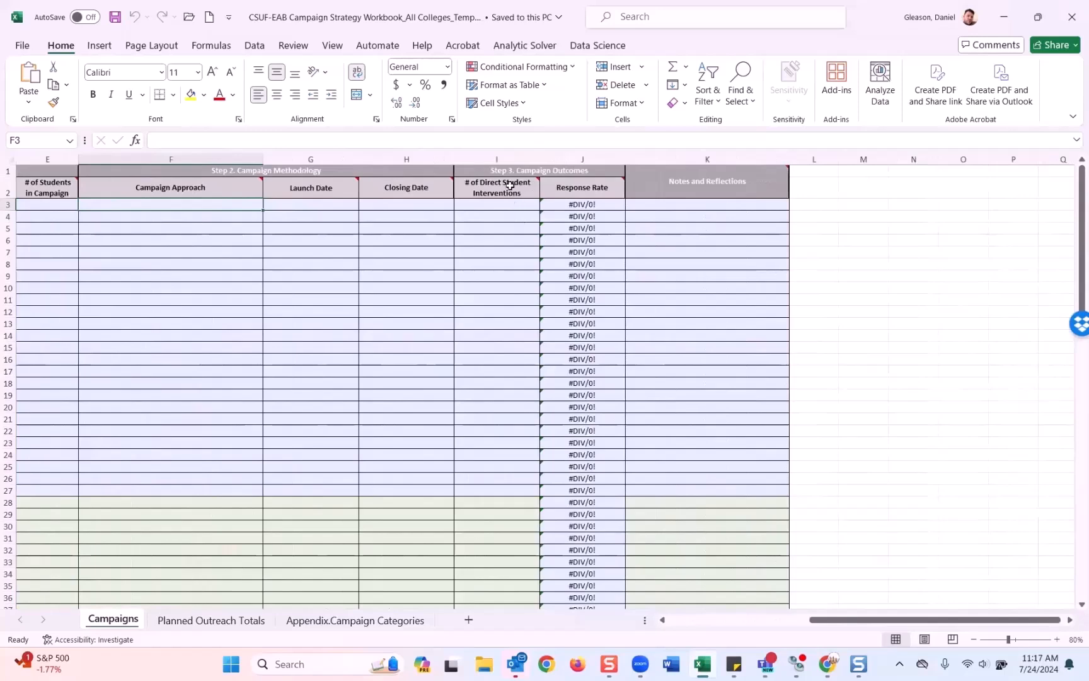
{"action": "mouse_move", "coordinate": [510, 184]}
{"action": "left_click", "coordinate": [585, 206]}
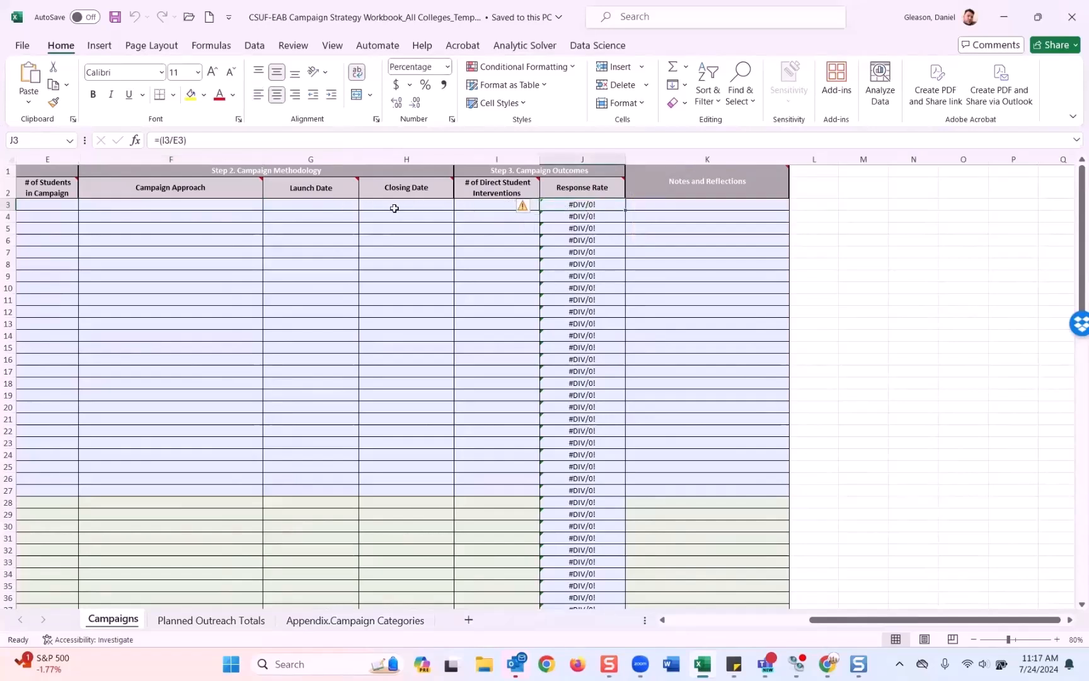
Step: Enter 100 students in E3 and 88 direct interventions in I3, giving 88.0% in J3
{"action": "left_click_drag", "start_coordinate": [817, 621], "coordinate": [675, 620]}
{"action": "left_click", "coordinate": [615, 205]}
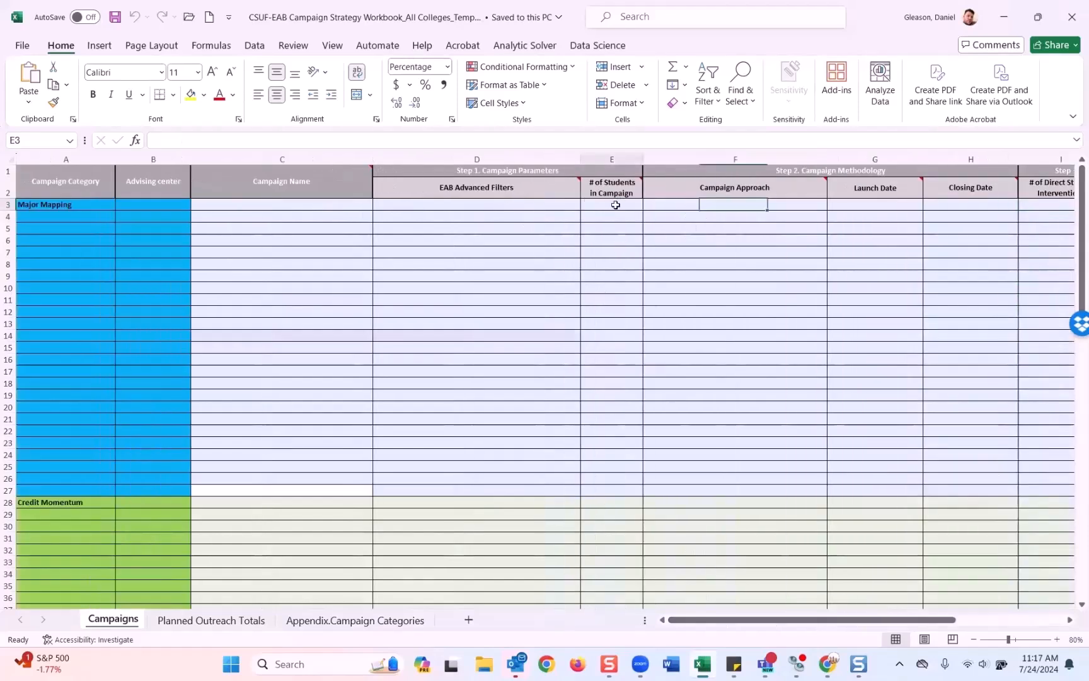
{"action": "type", "text": "100"}
{"action": "left_click_drag", "start_coordinate": [737, 620], "coordinate": [1005, 613]}
{"action": "left_click", "coordinate": [696, 205]}
{"action": "type", "text": "88"}
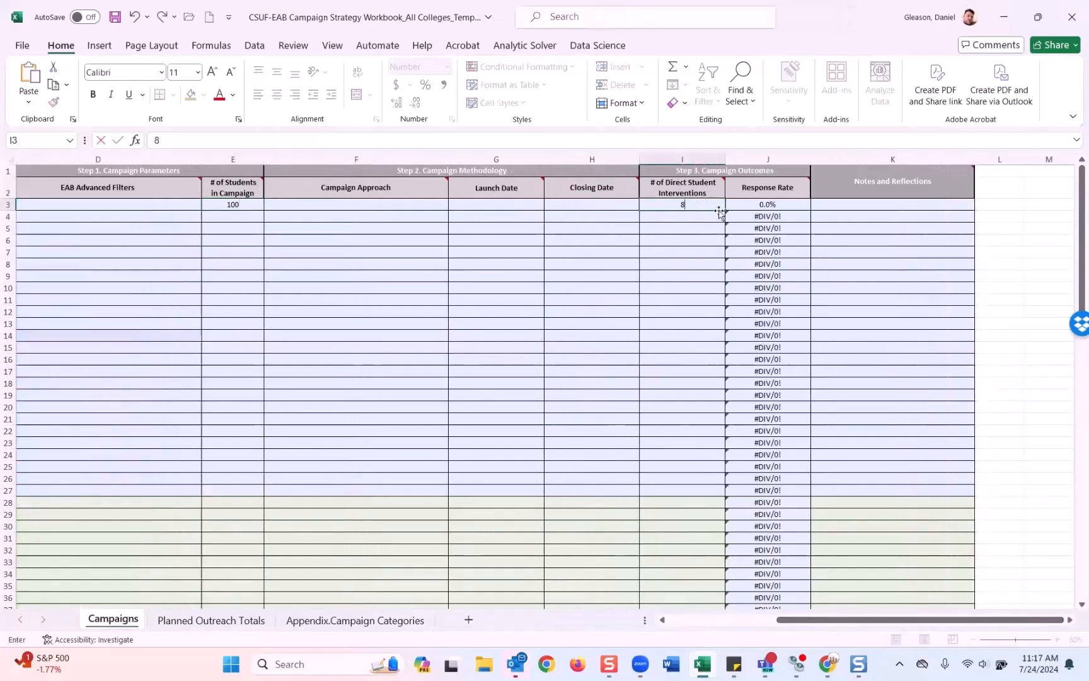
{"action": "left_click", "coordinate": [887, 207]}
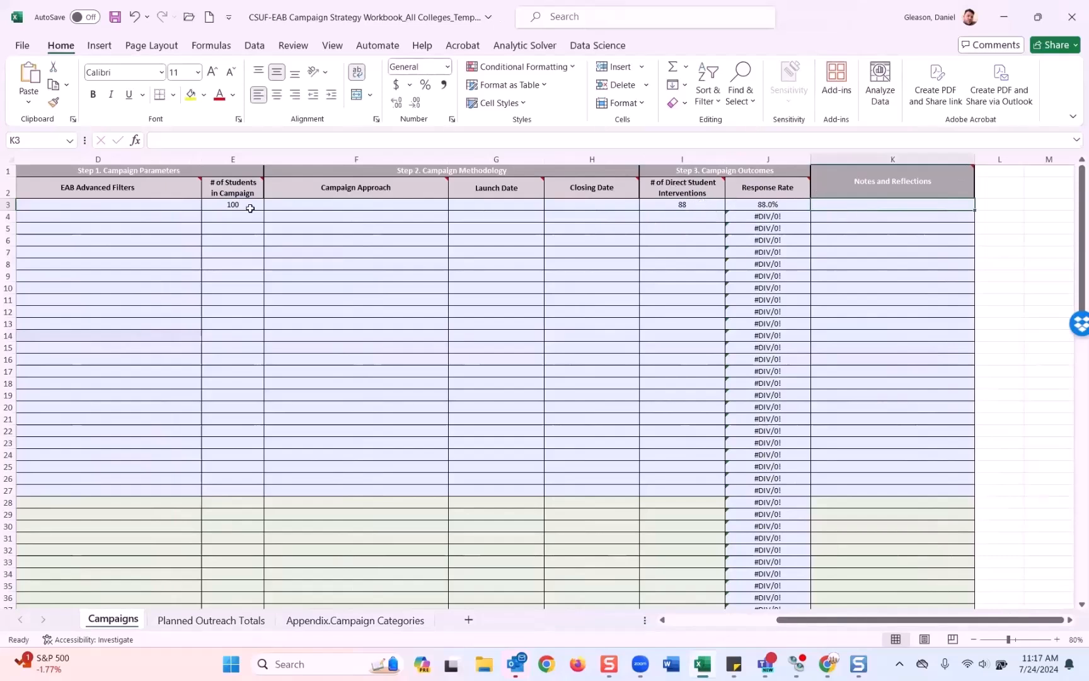
{"action": "left_click", "coordinate": [231, 204]}
{"action": "left_click", "coordinate": [682, 202]}
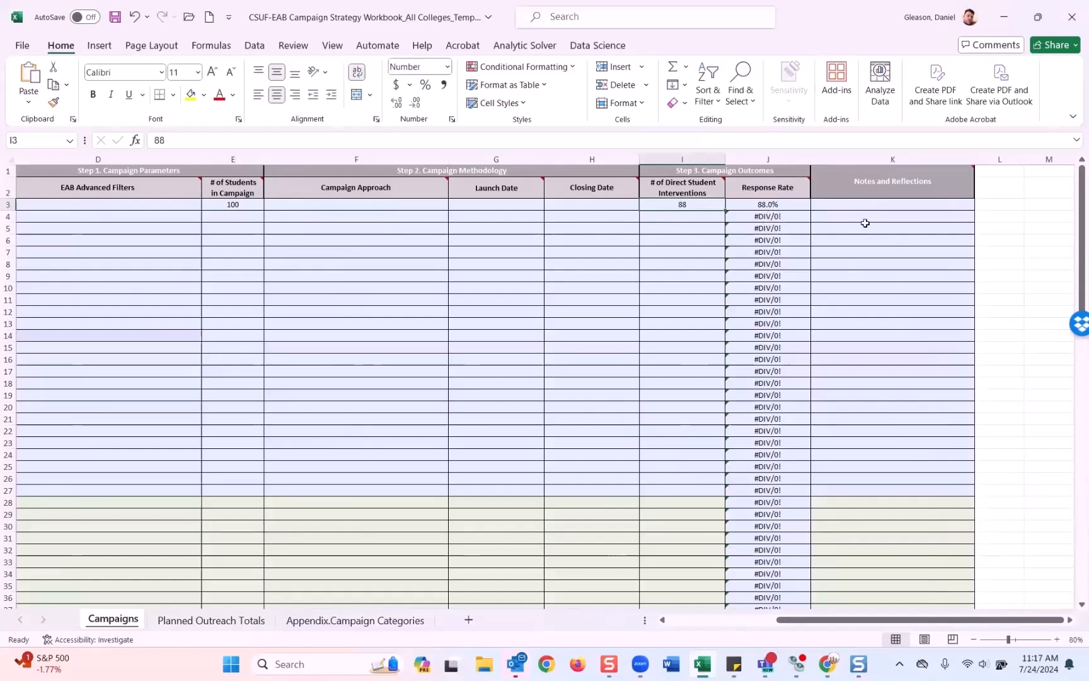
{"action": "left_click_drag", "start_coordinate": [948, 623], "coordinate": [714, 628]}
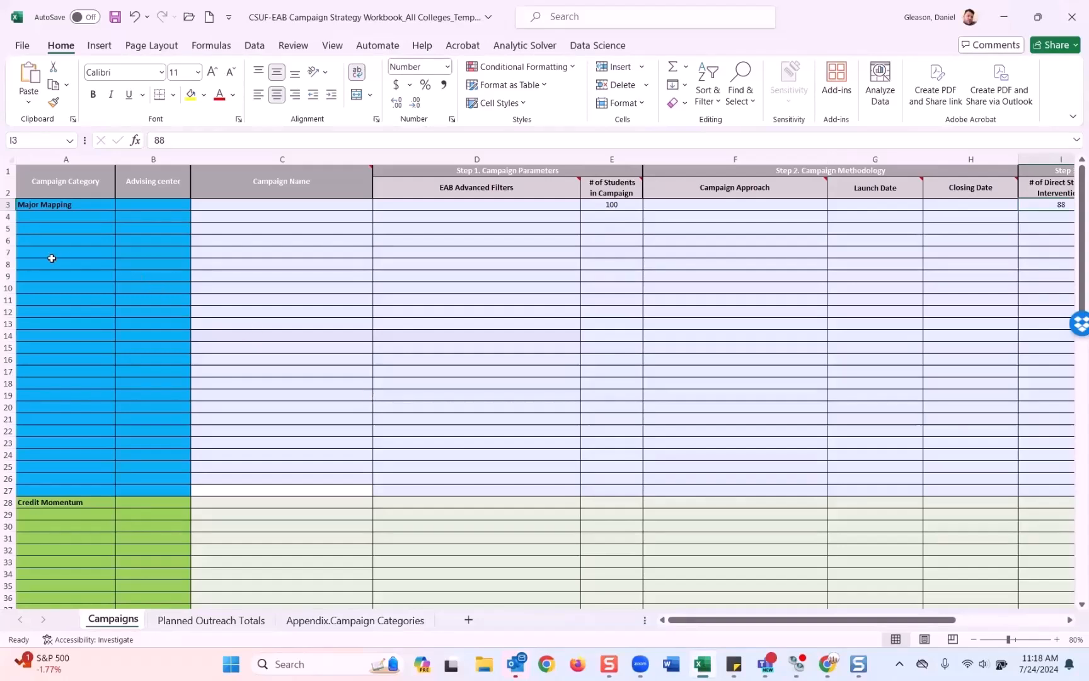
{"action": "scroll", "coordinate": [52, 259], "scroll_direction": "down", "scroll_amount": 1}
{"action": "scroll", "coordinate": [51, 258], "scroll_direction": "down", "scroll_amount": 9}
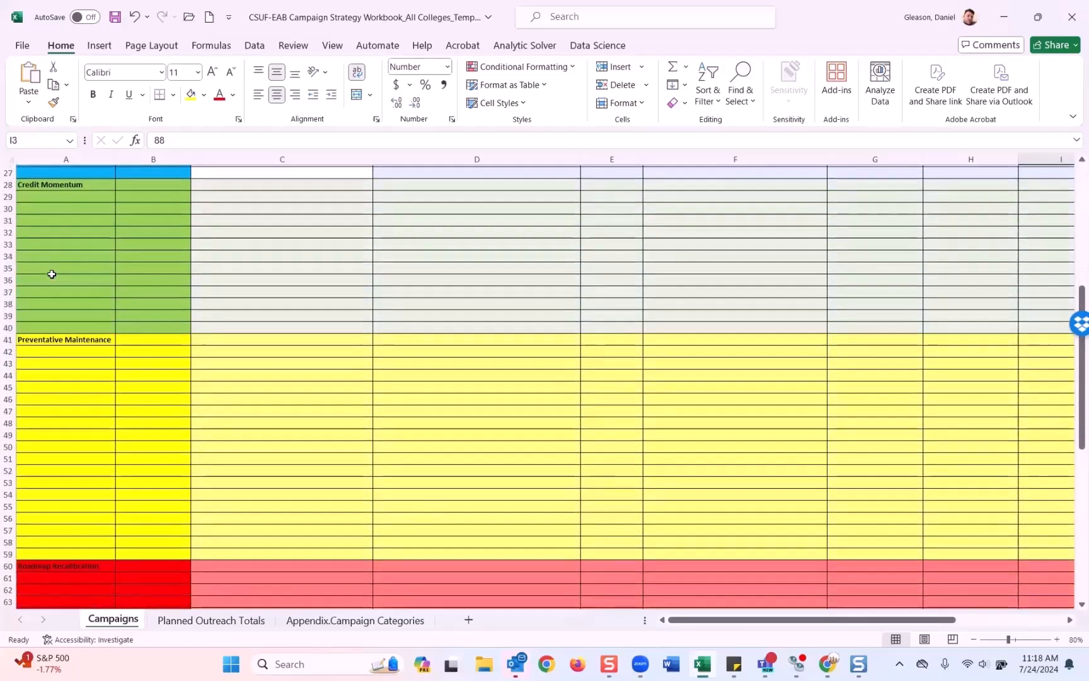
{"action": "scroll", "coordinate": [52, 274], "scroll_direction": "down", "scroll_amount": 8}
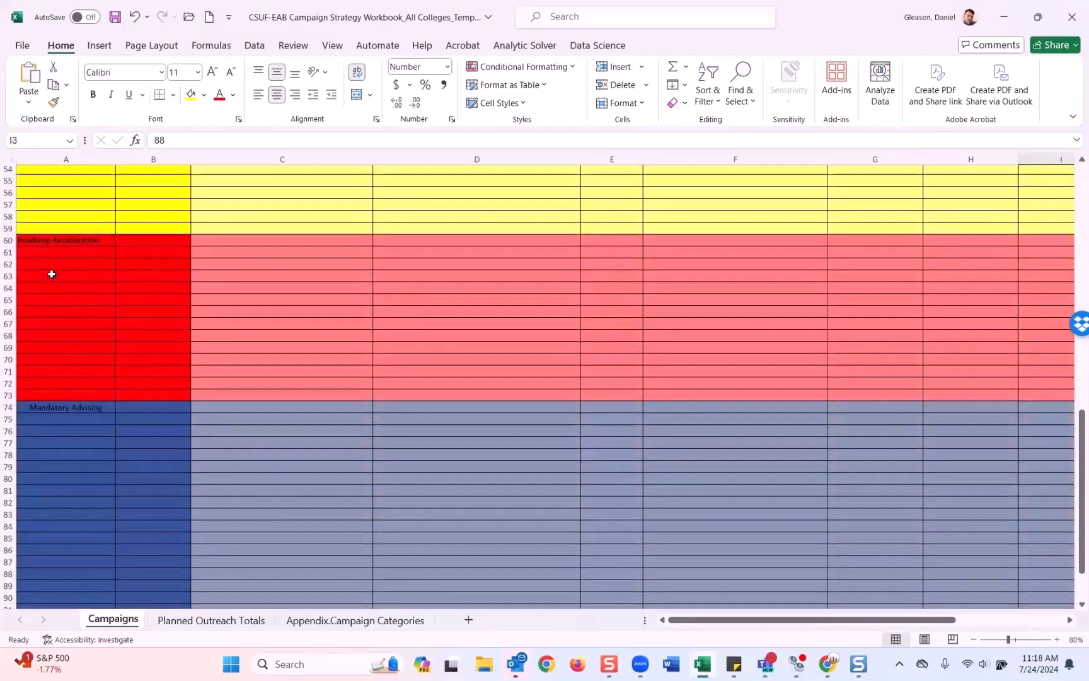
{"action": "scroll", "coordinate": [52, 275], "scroll_direction": "up", "scroll_amount": 4}
{"action": "scroll", "coordinate": [51, 275], "scroll_direction": "down", "scroll_amount": 10}
{"action": "scroll", "coordinate": [52, 275], "scroll_direction": "up", "scroll_amount": 15}
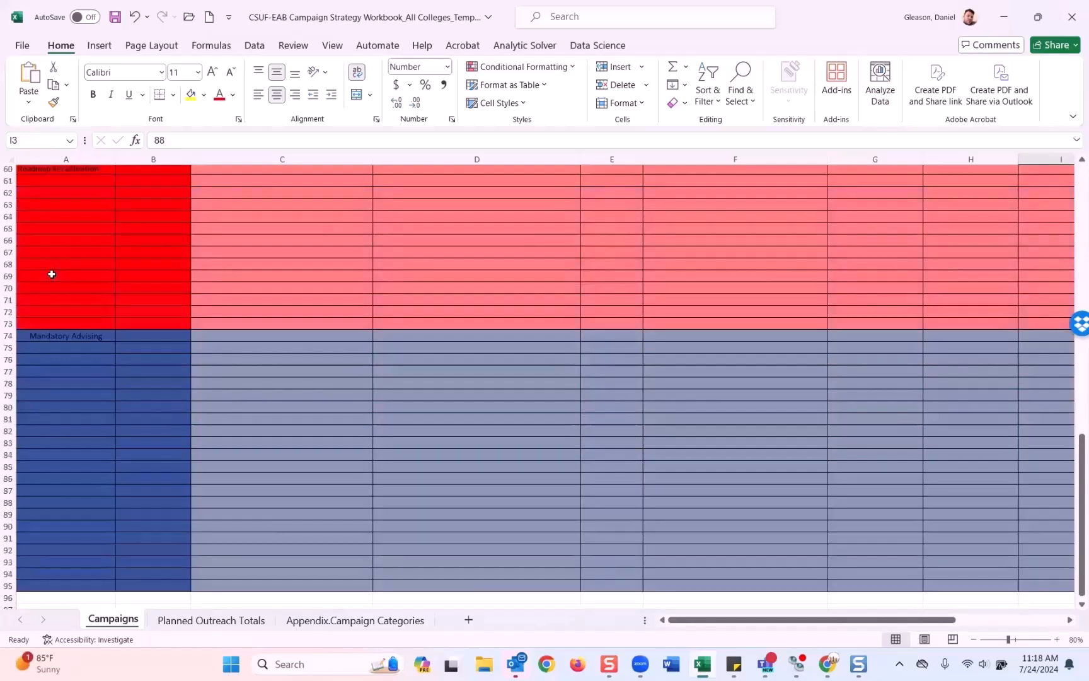
{"action": "scroll", "coordinate": [52, 274], "scroll_direction": "up", "scroll_amount": 9}
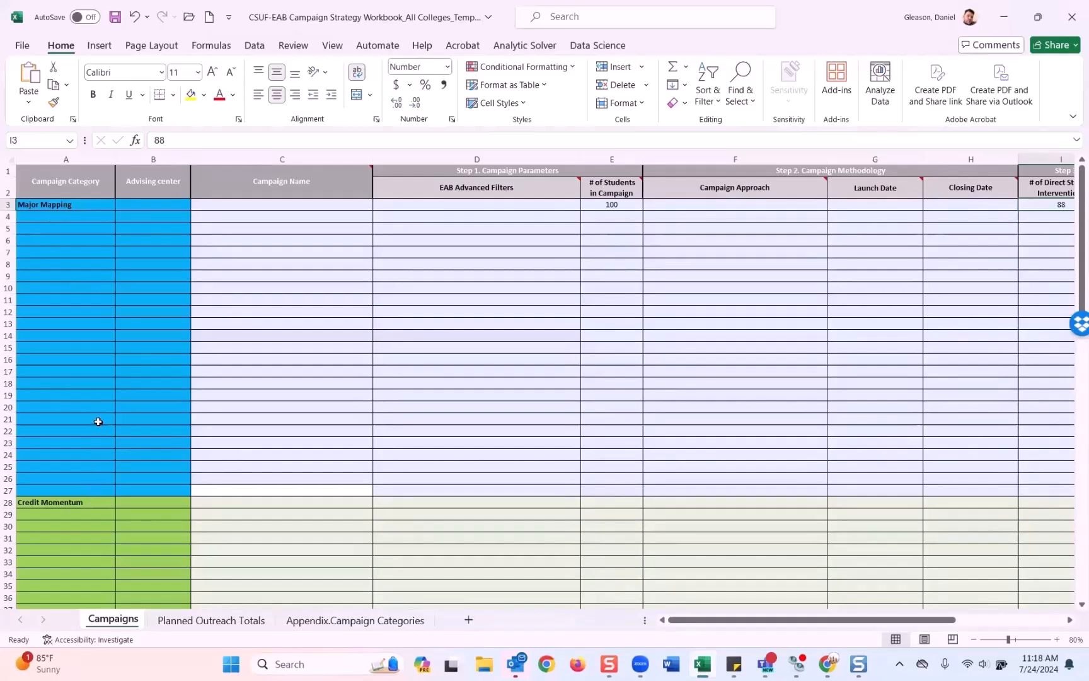
{"action": "left_click", "coordinate": [217, 620]}
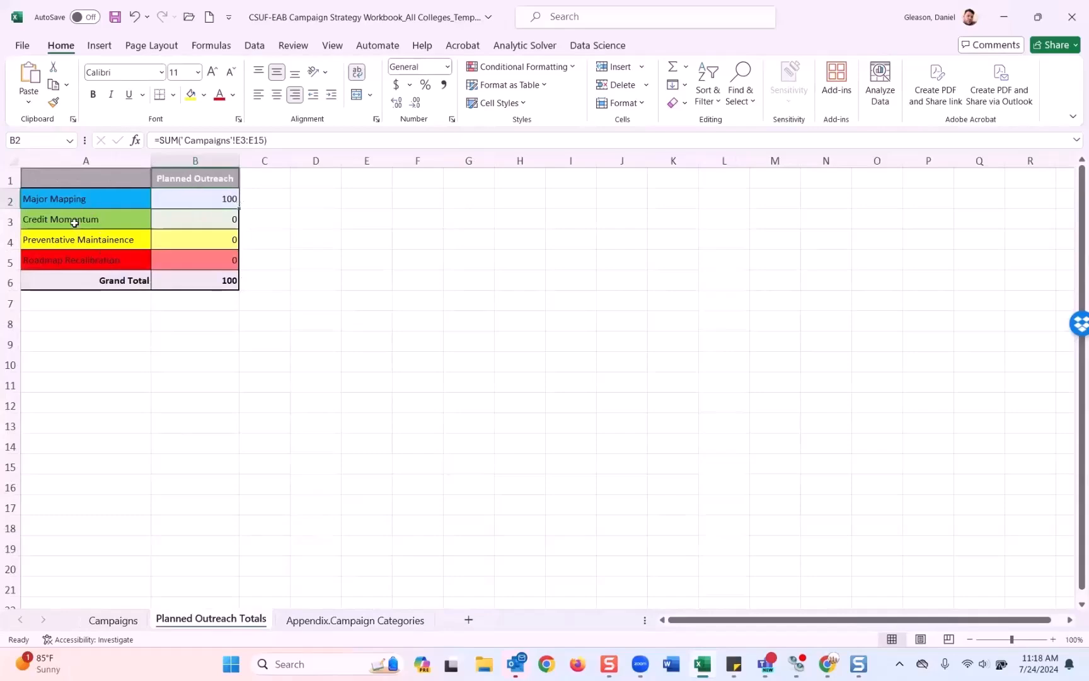
{"action": "left_click", "coordinate": [333, 620]}
{"action": "scroll", "coordinate": [194, 379], "scroll_direction": "down", "scroll_amount": 3}
{"action": "scroll", "coordinate": [195, 379], "scroll_direction": "down", "scroll_amount": 1}
{"action": "scroll", "coordinate": [195, 379], "scroll_direction": "up", "scroll_amount": 4}
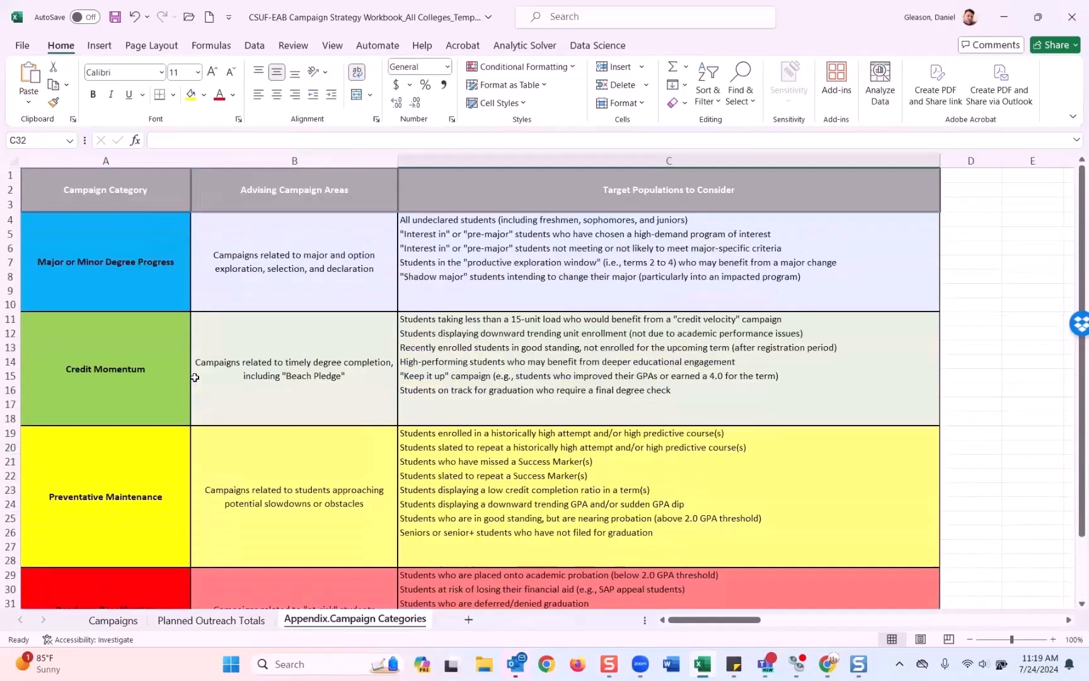
{"action": "scroll", "coordinate": [195, 378], "scroll_direction": "down", "scroll_amount": 3}
{"action": "scroll", "coordinate": [194, 377], "scroll_direction": "down", "scroll_amount": 1}
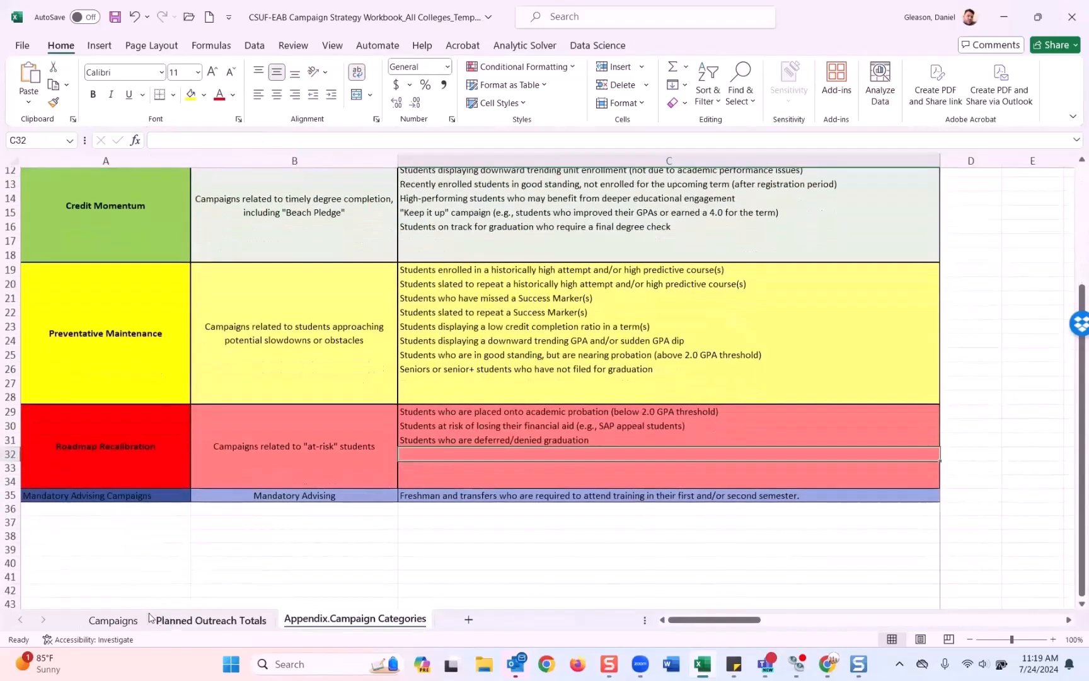
{"action": "left_click", "coordinate": [113, 620]}
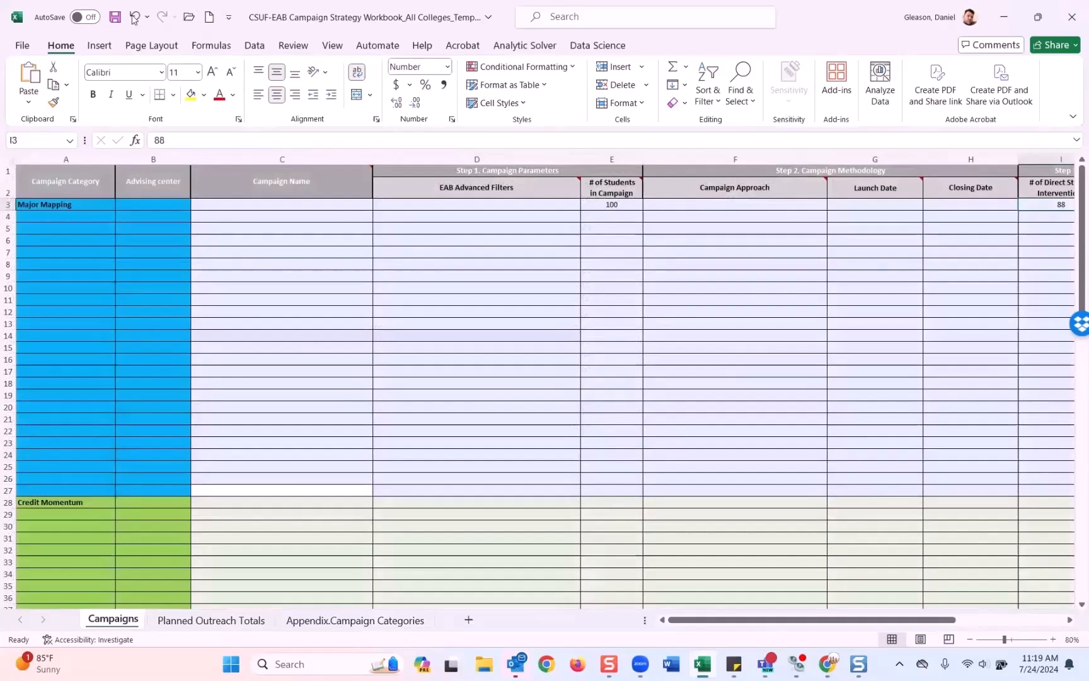